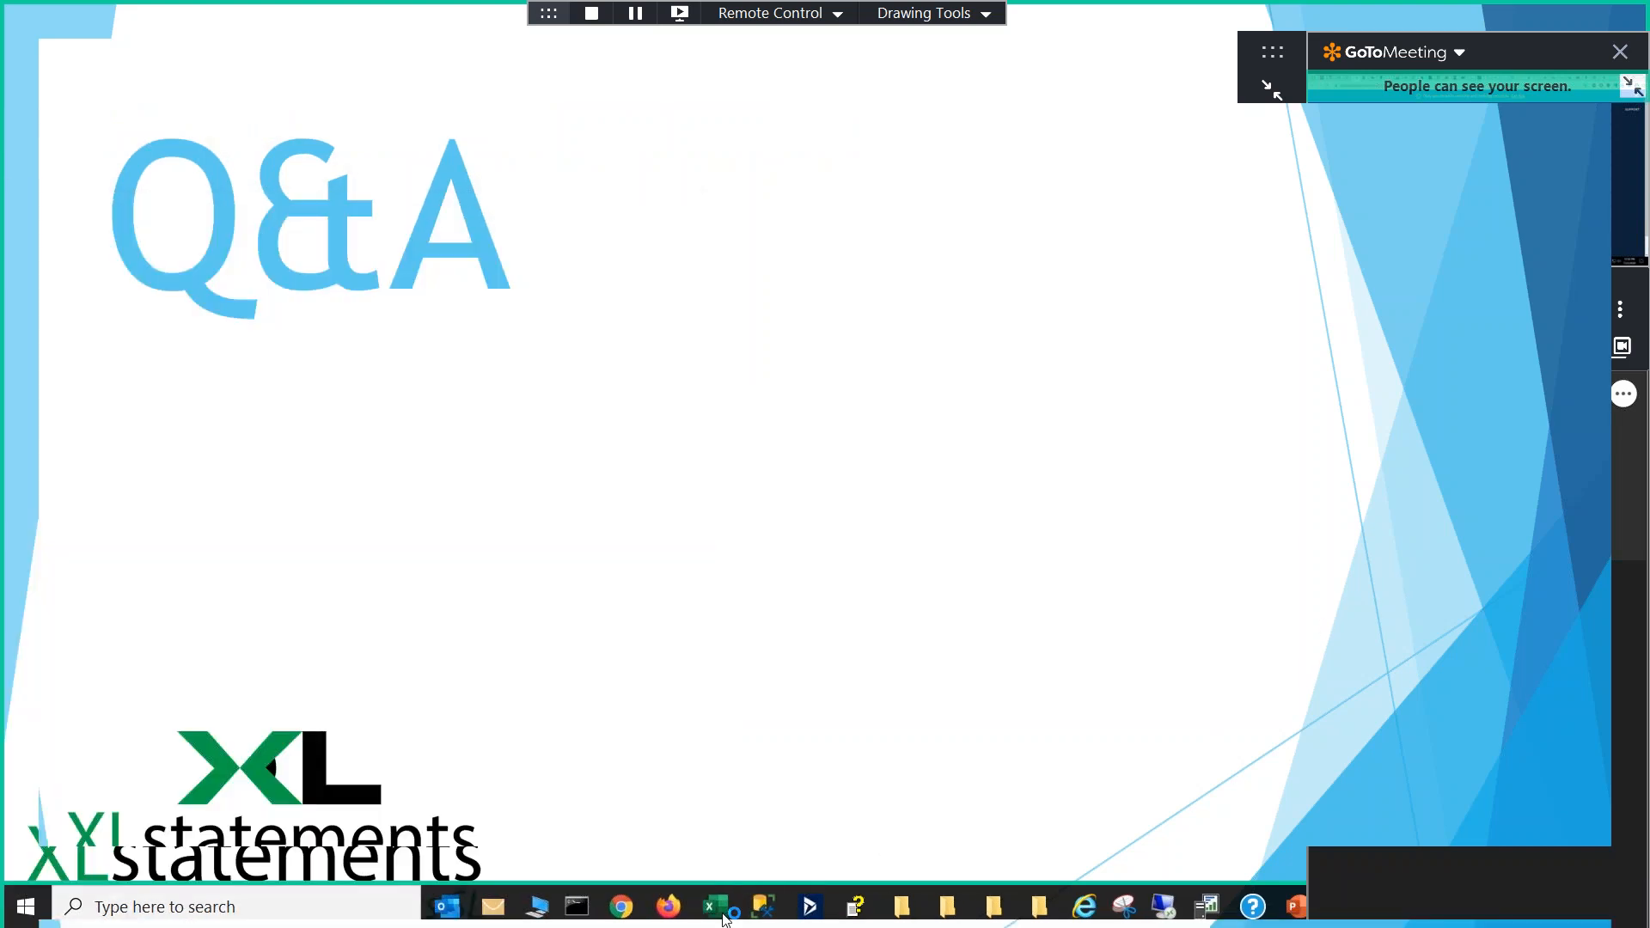
Step: Switch to Excel and insert company 0060 Contoso, Ltd:Demo from Dynamics SL into cell A1 with its description
left_click(712, 907)
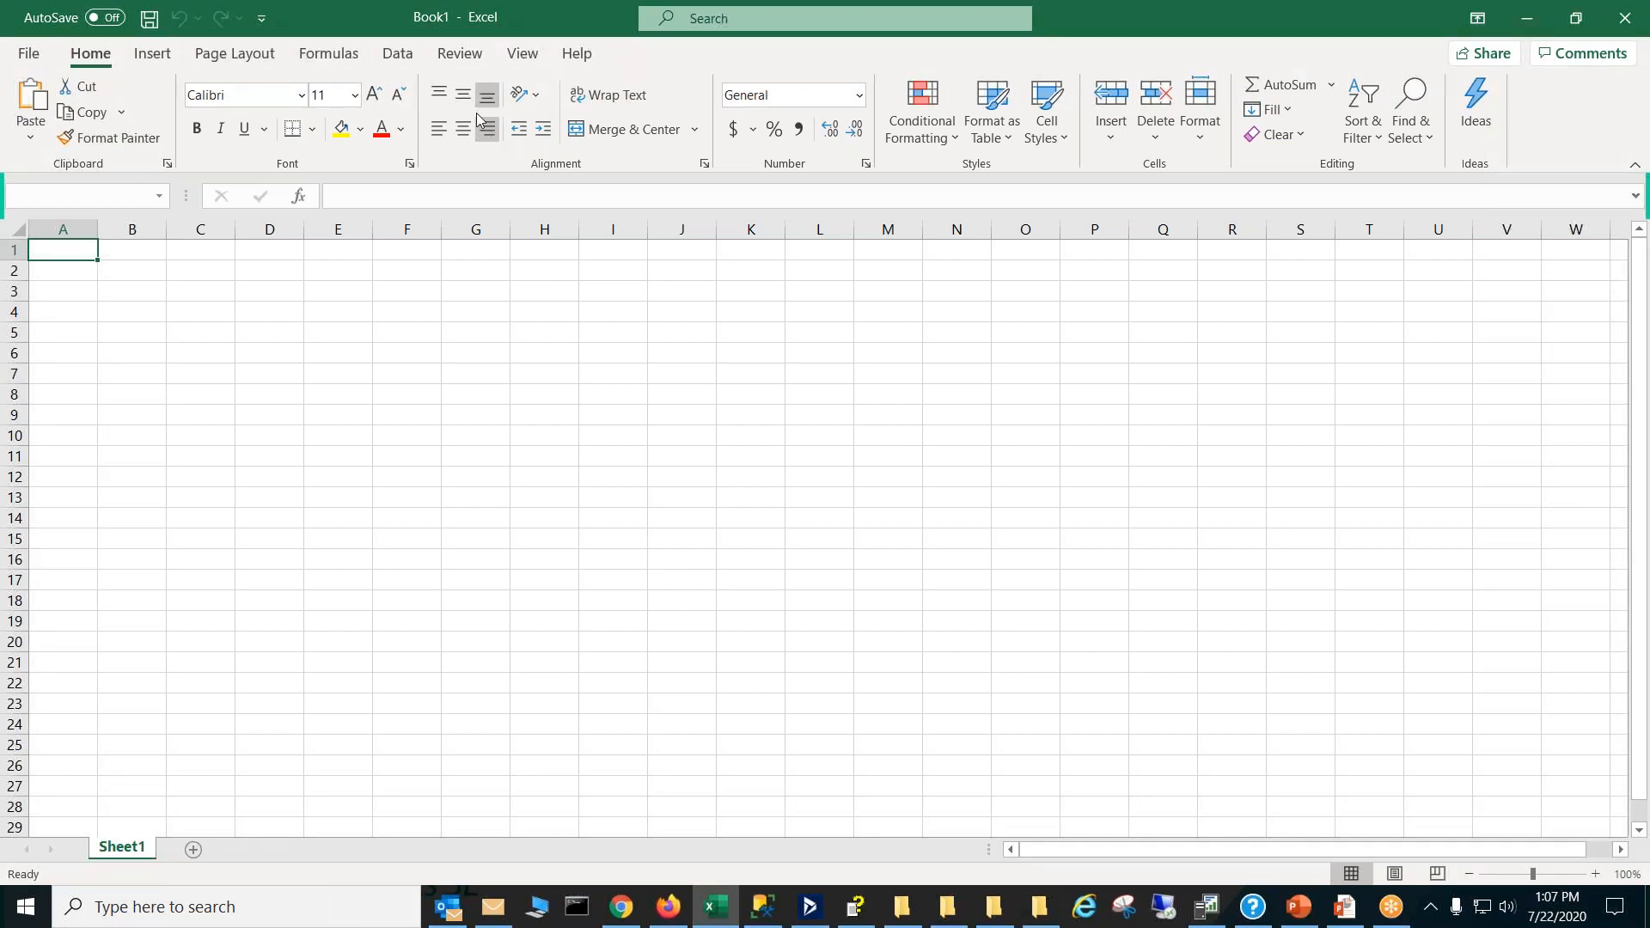
left_click(445, 62)
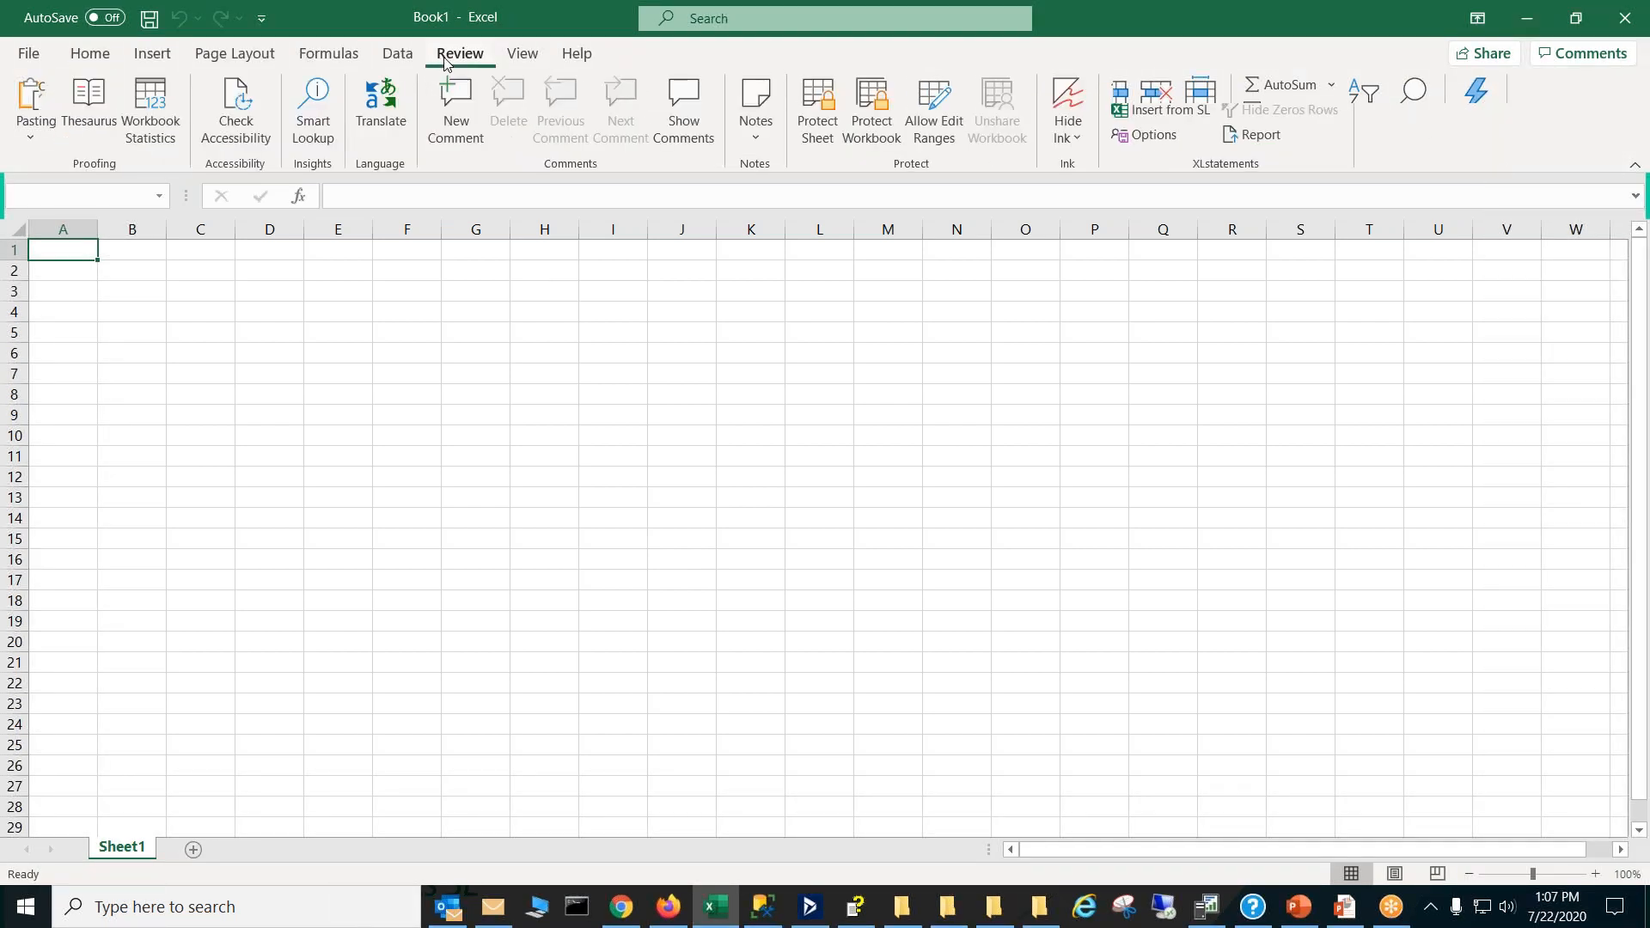
left_click(1122, 116)
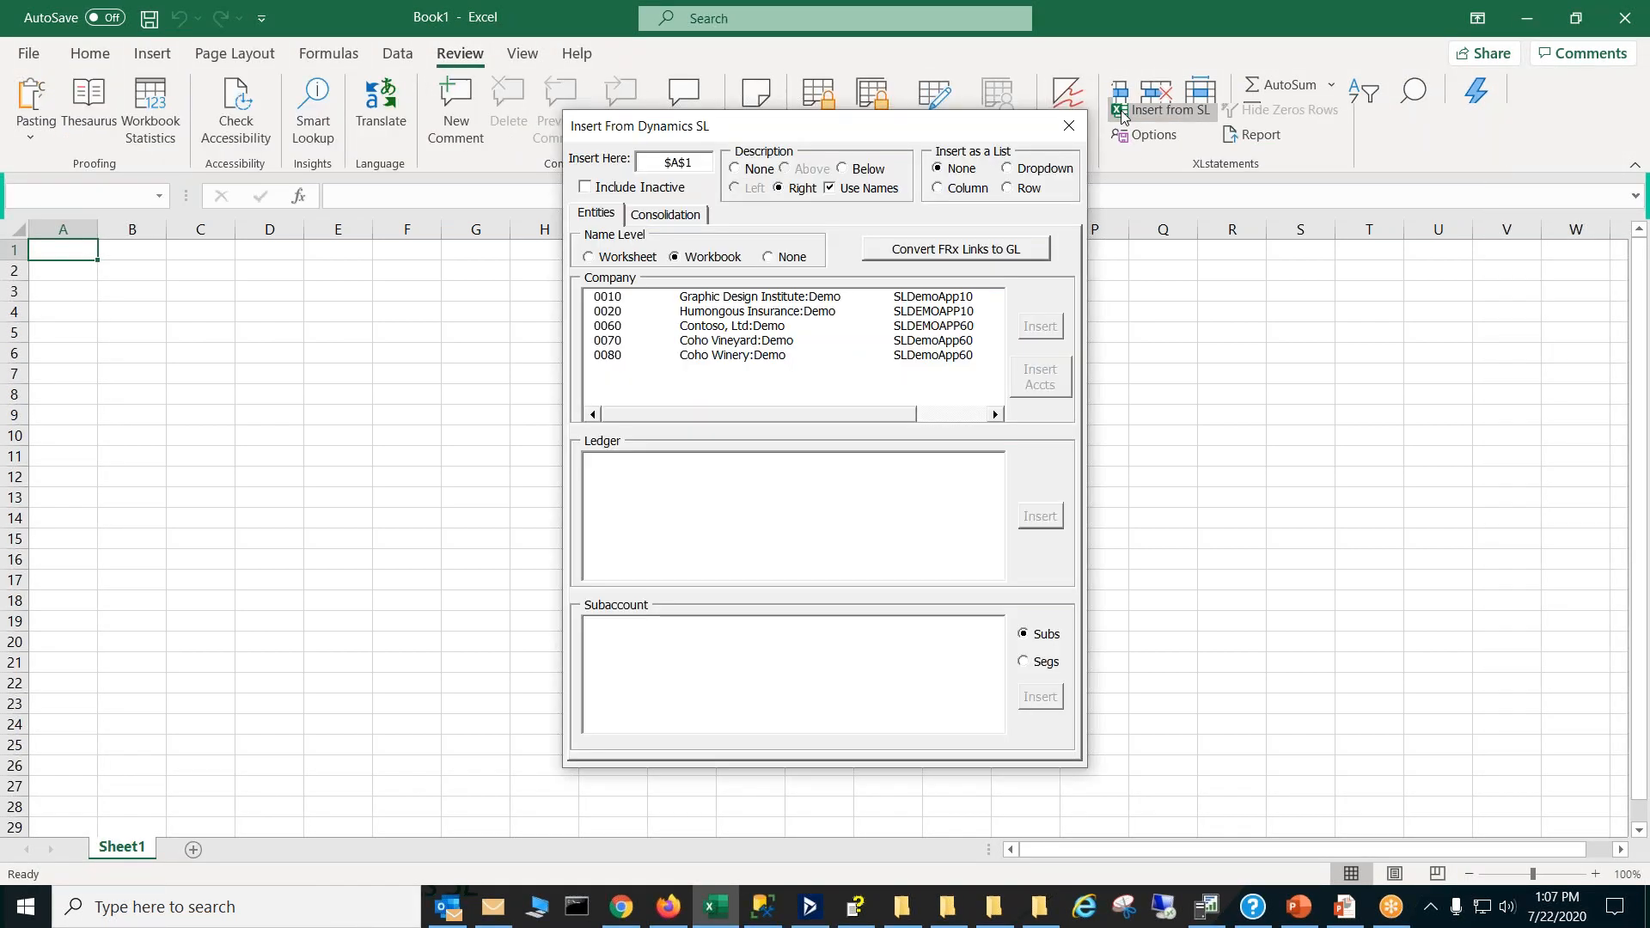
left_click(758, 331)
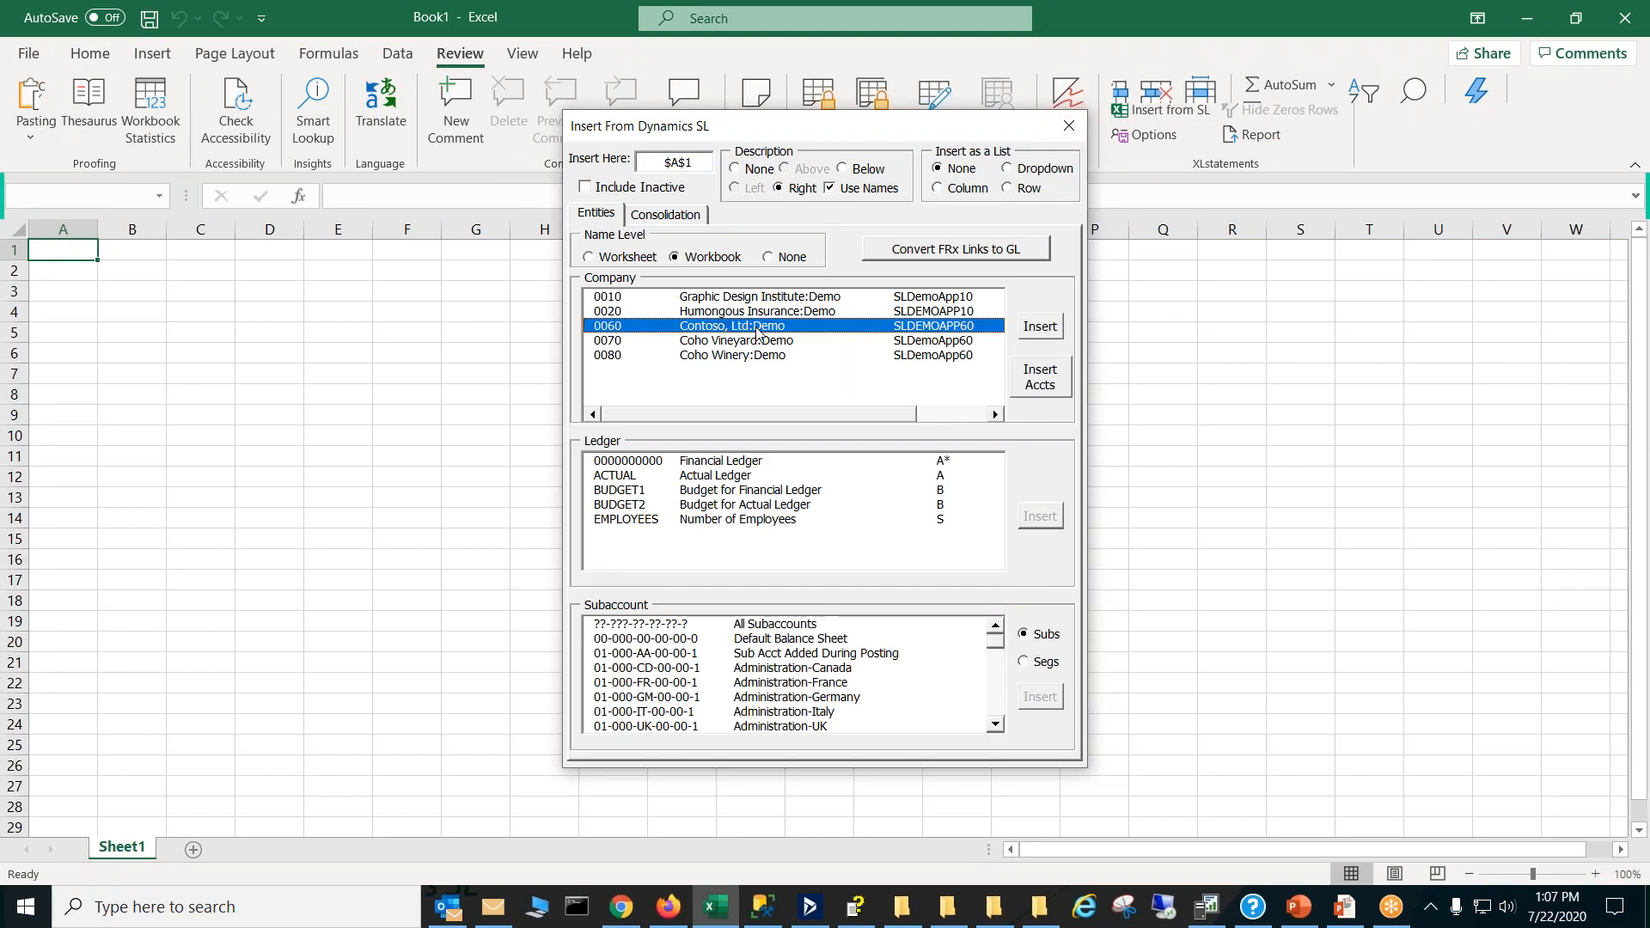
left_click(1037, 331)
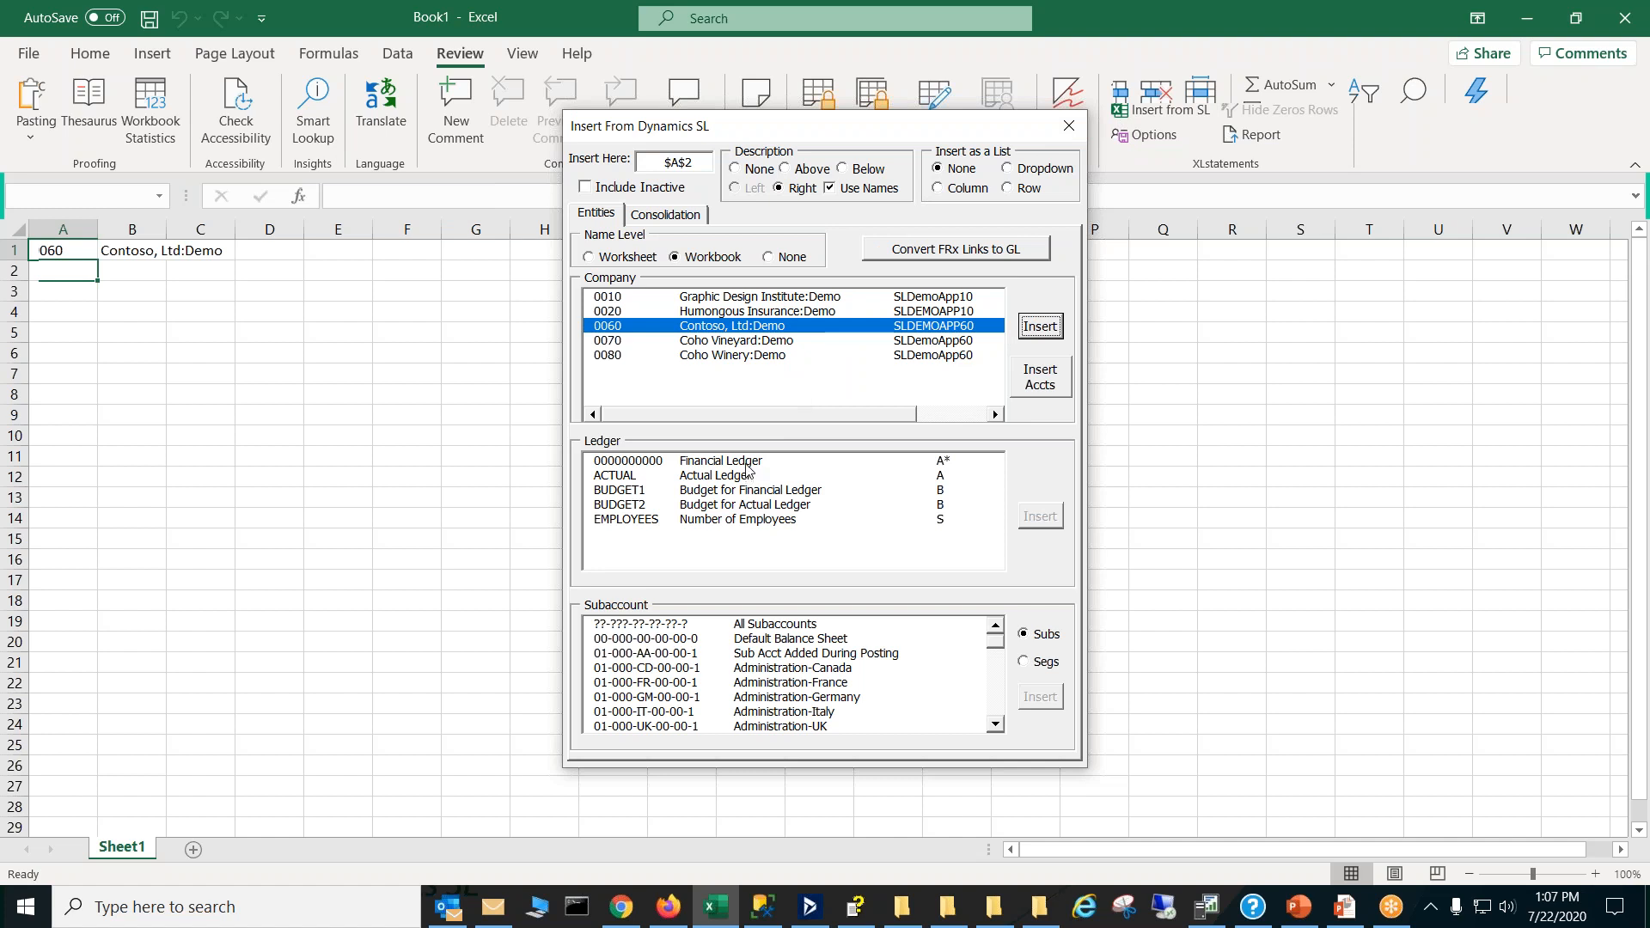
Step: Insert the Financial Ledger into A2 and the All Subaccounts mask into A3 from Dynamics SL
left_click(747, 465)
left_click(1046, 519)
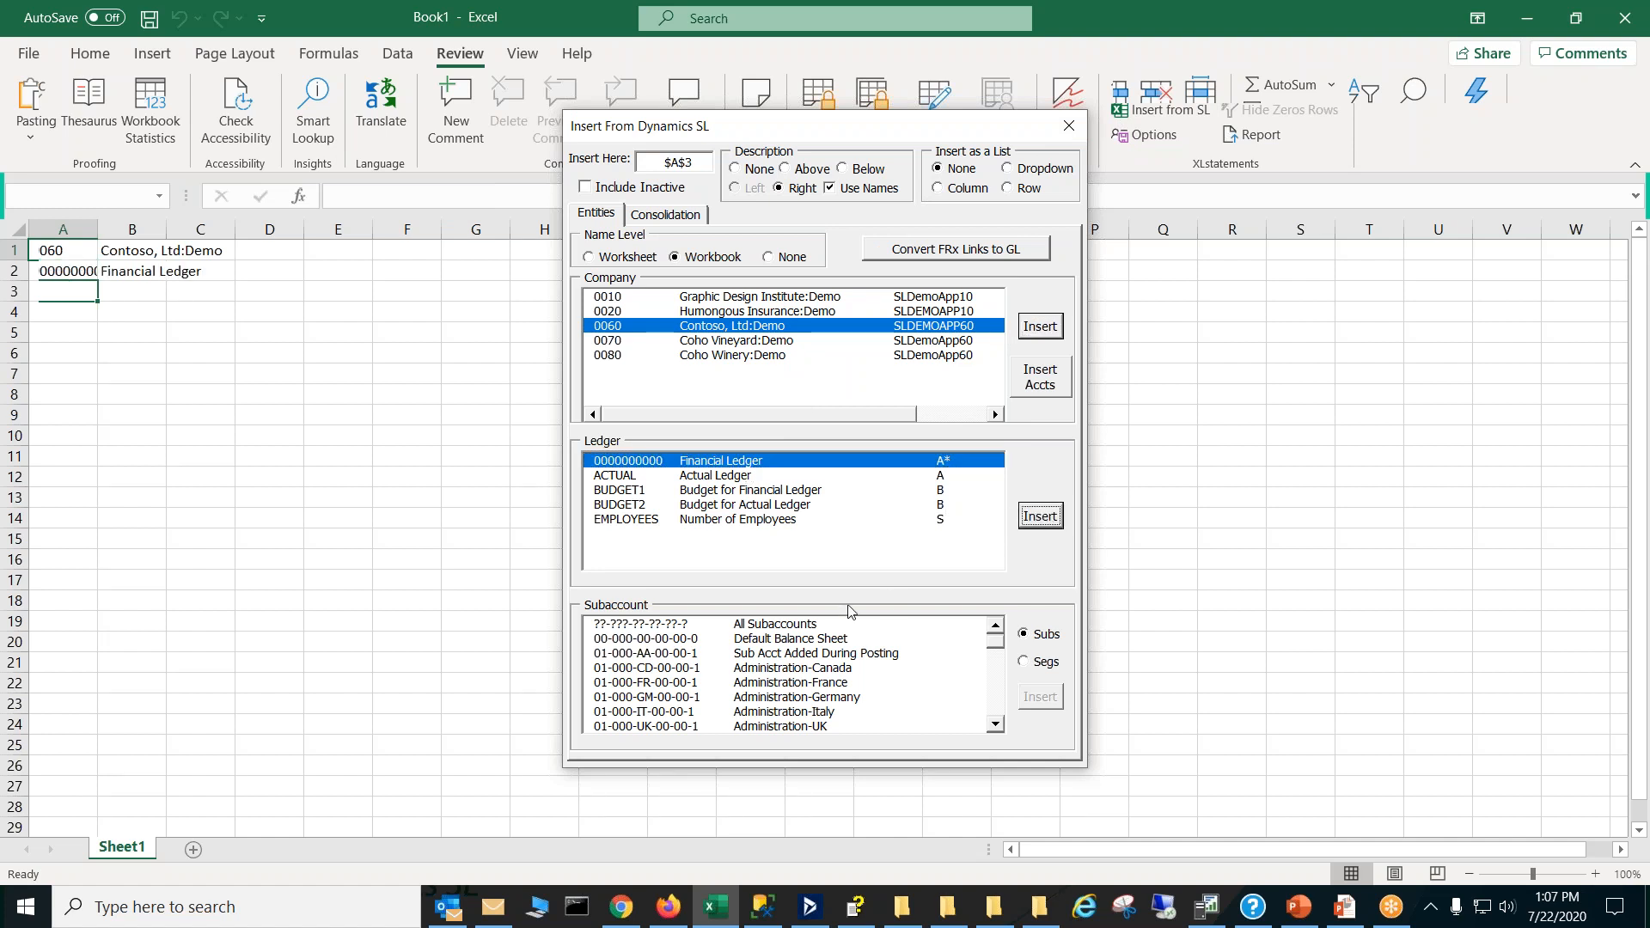
left_click(826, 625)
left_click(1042, 696)
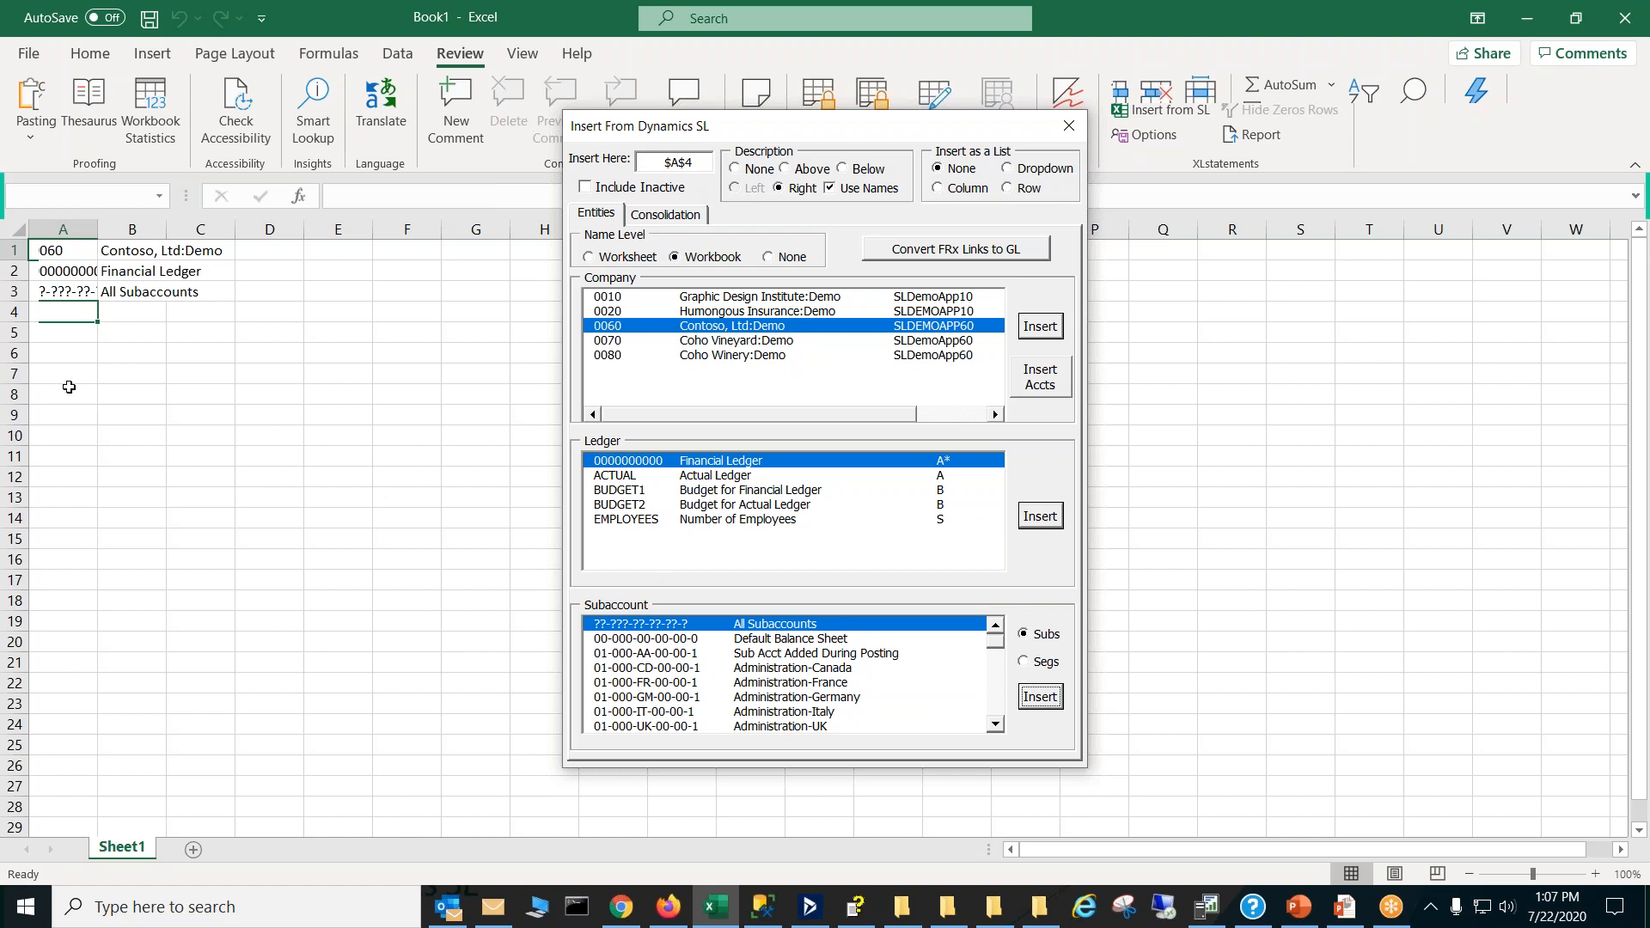
Step: Insert the Contoso account list starting at cell A7 and close the Insert From Dynamics SL dialog
left_click(69, 376)
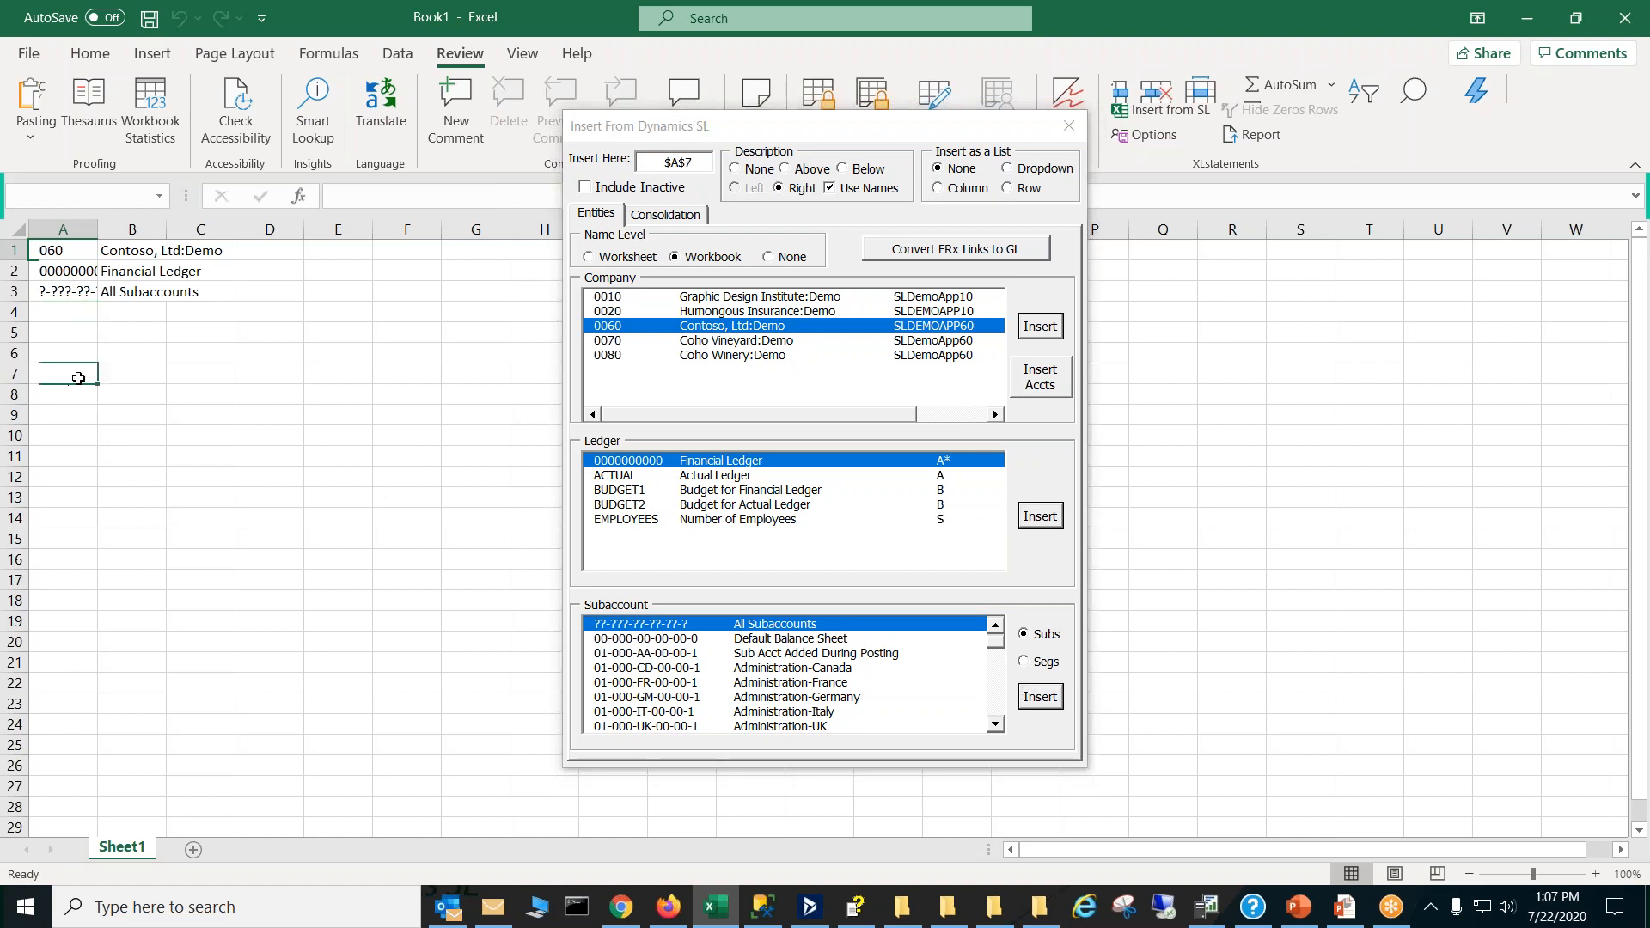
left_click(1040, 379)
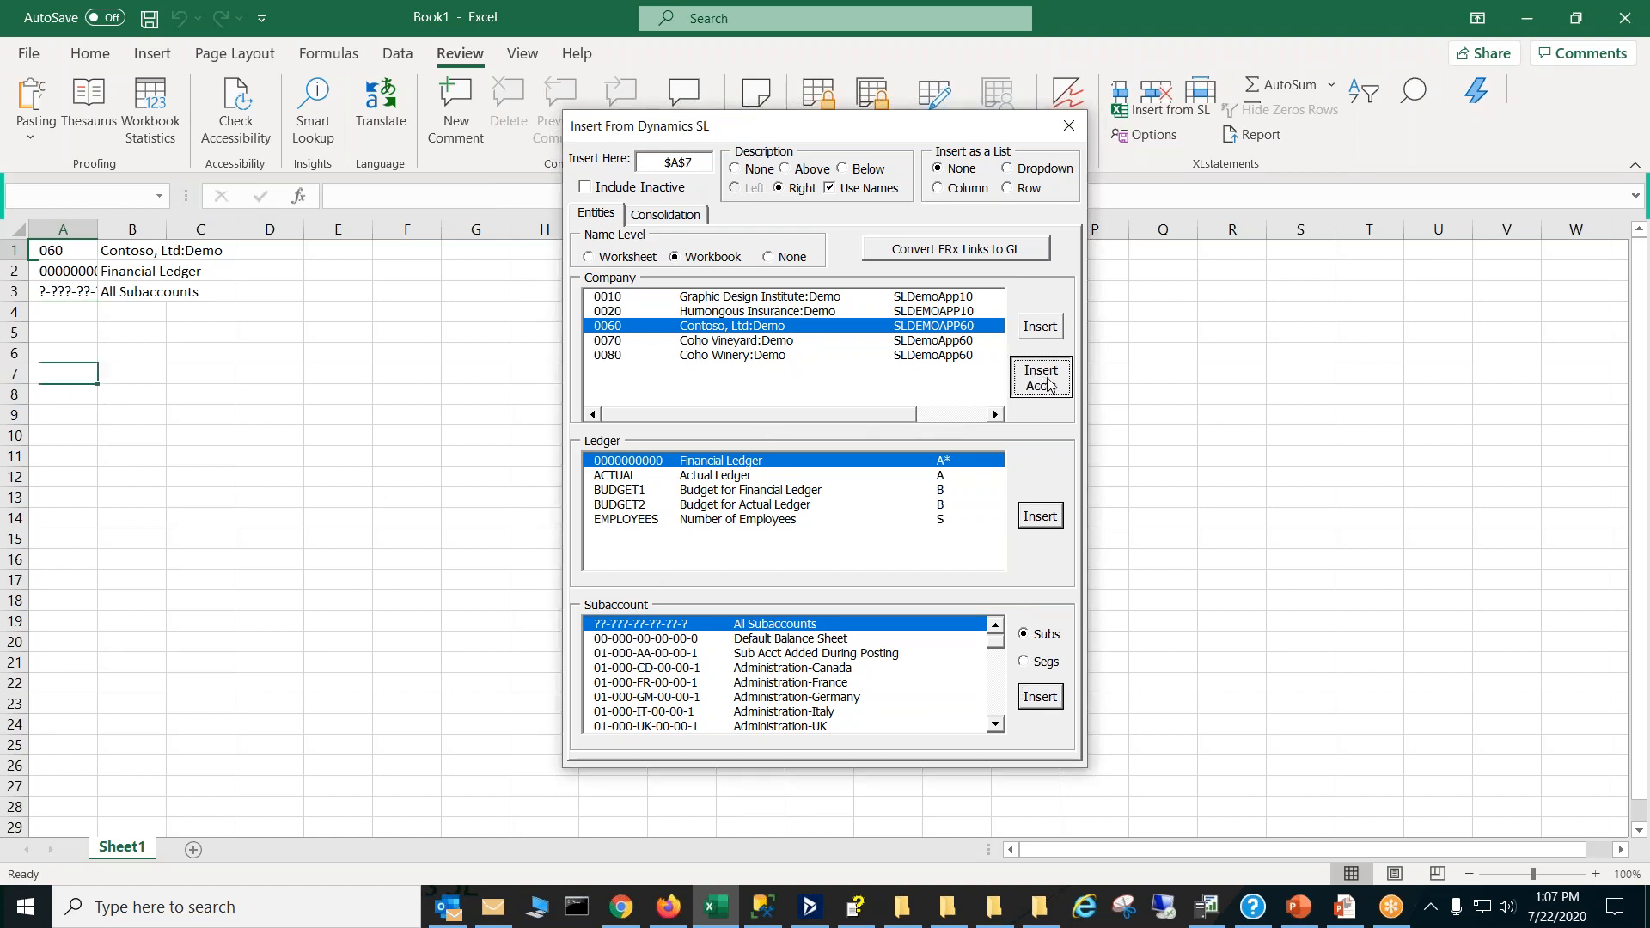
left_click(1068, 125)
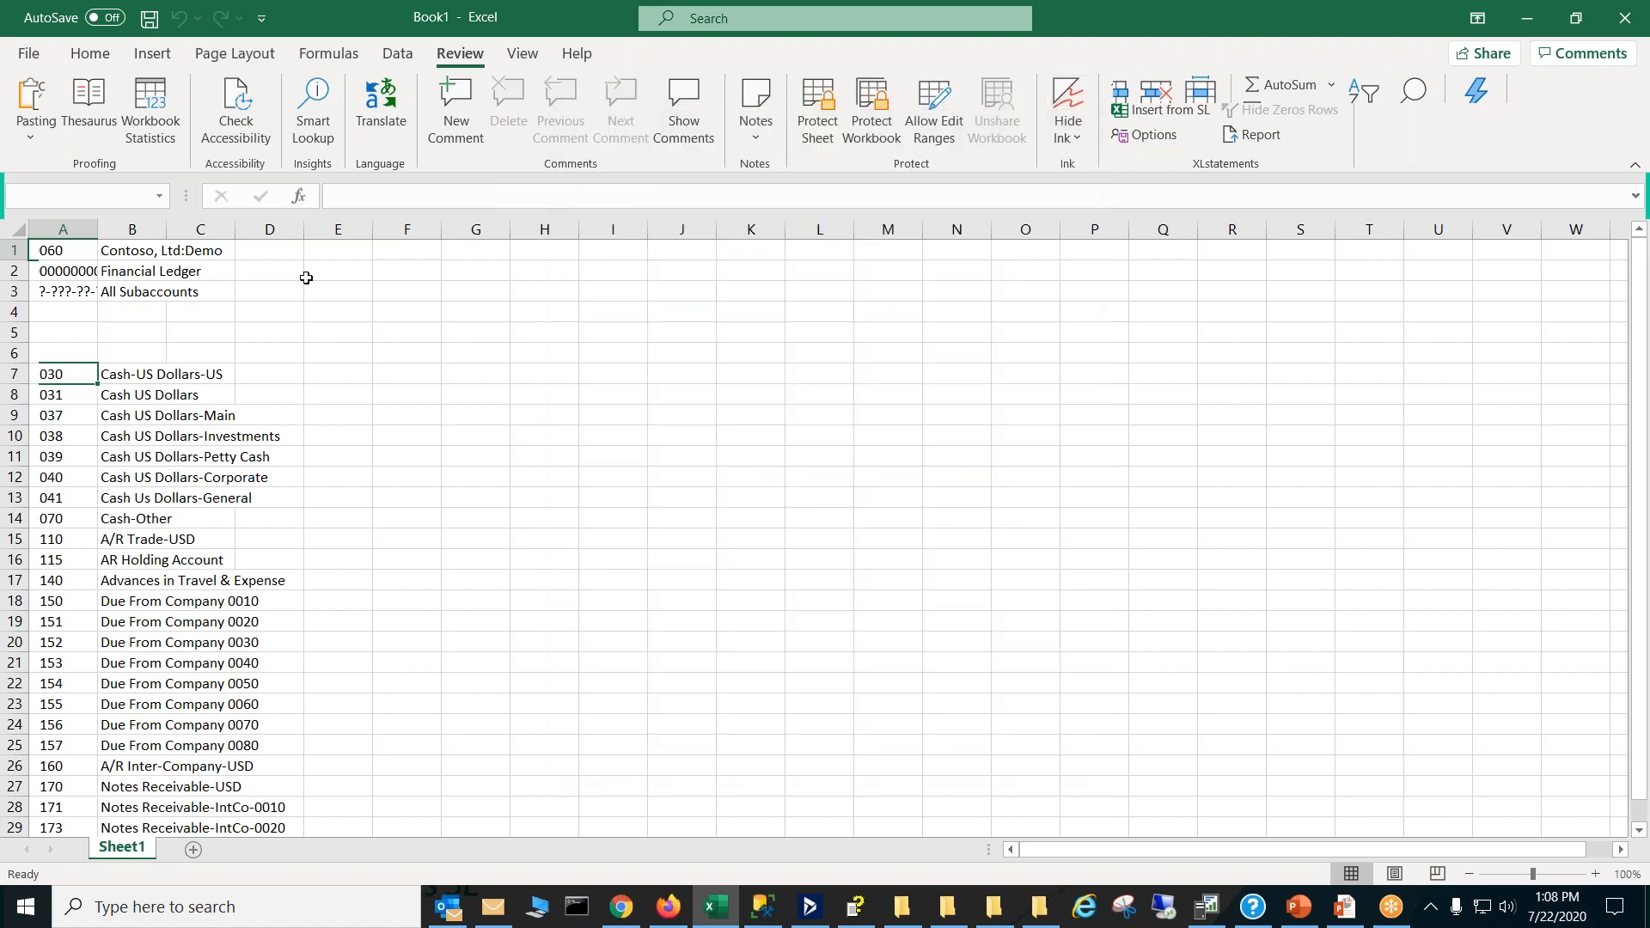
Step: Name cell A4 FiscYr, check the names assigned to the cells above it, and enter 1999 as the fiscal year
left_click(70, 311)
left_click(42, 199)
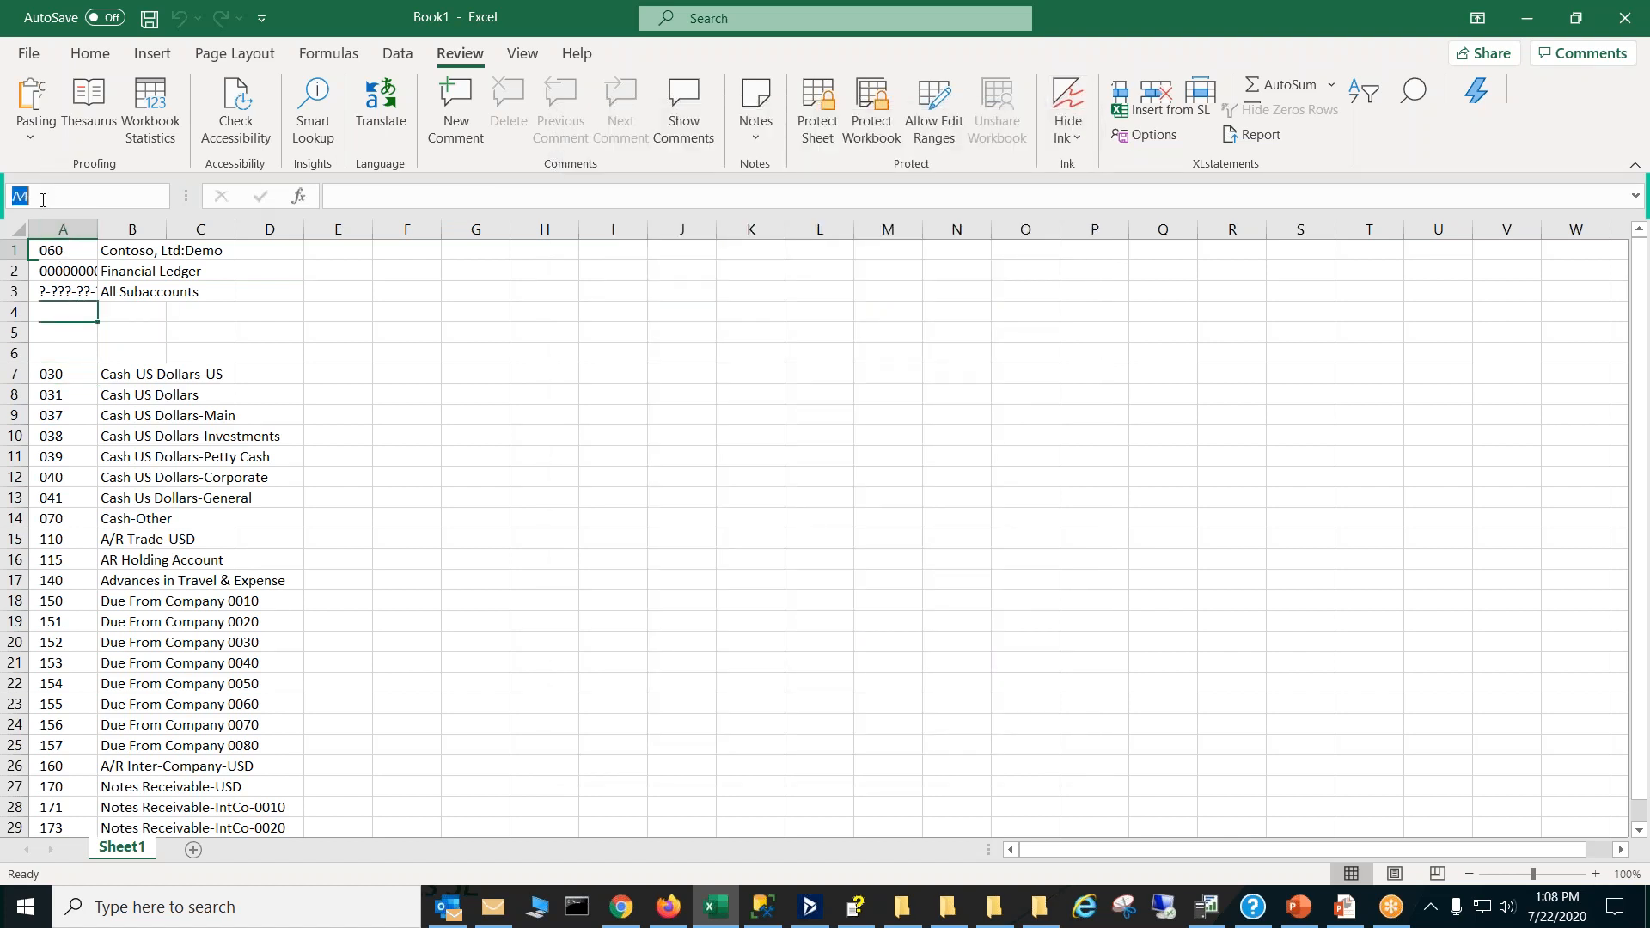
type("FiscYr")
left_click(76, 250)
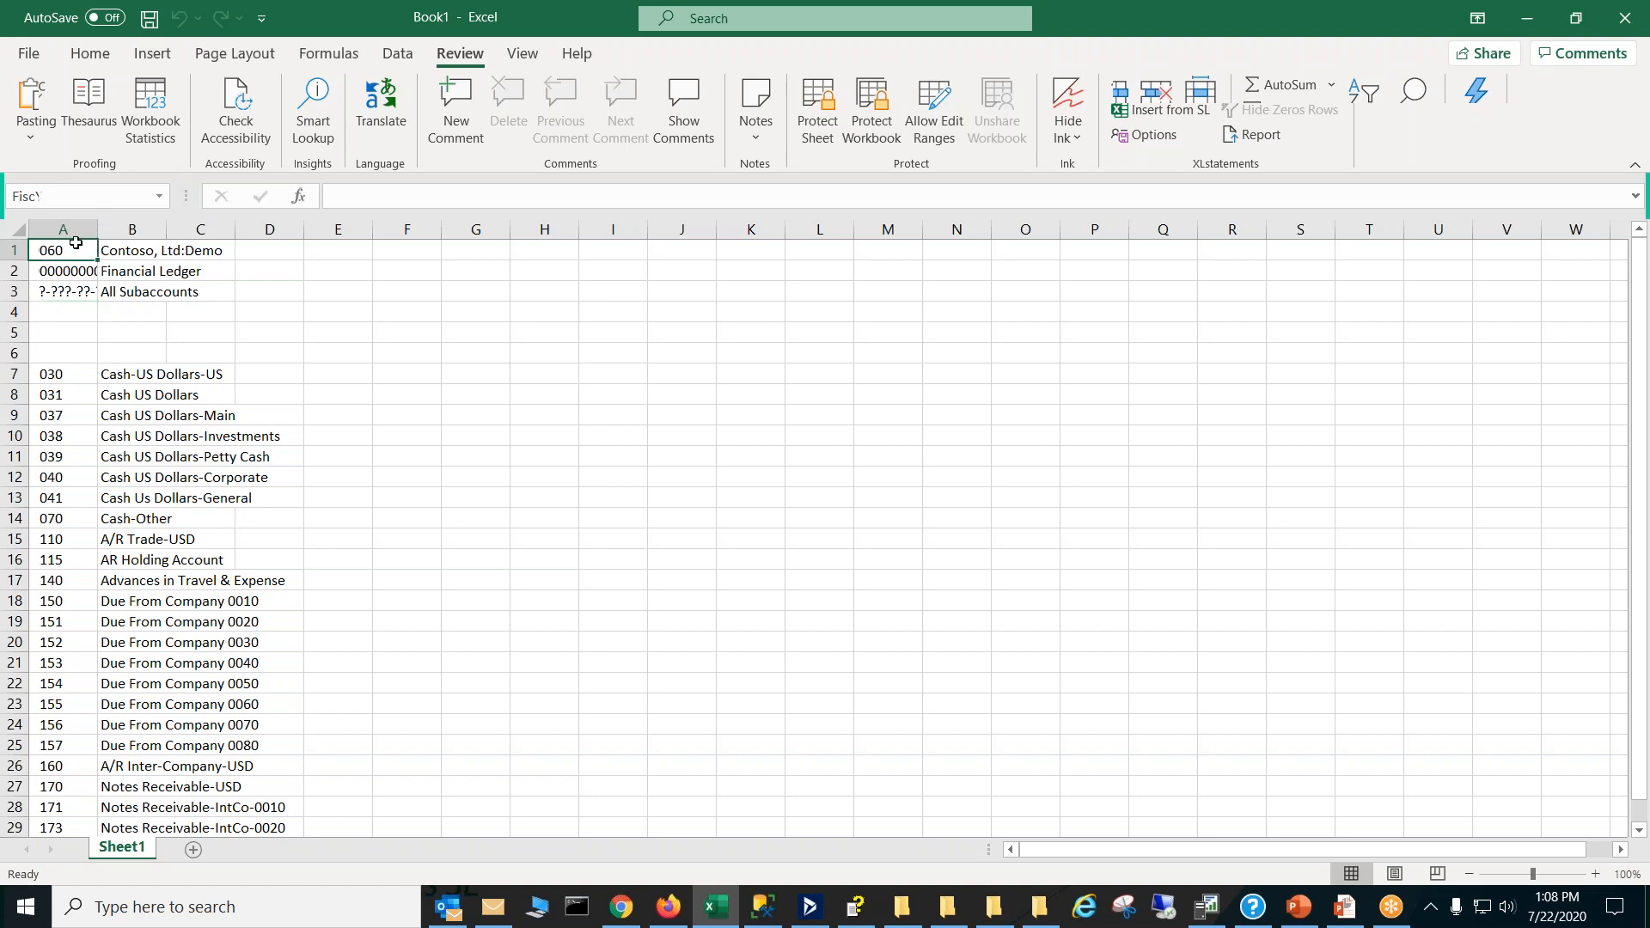
left_click(65, 272)
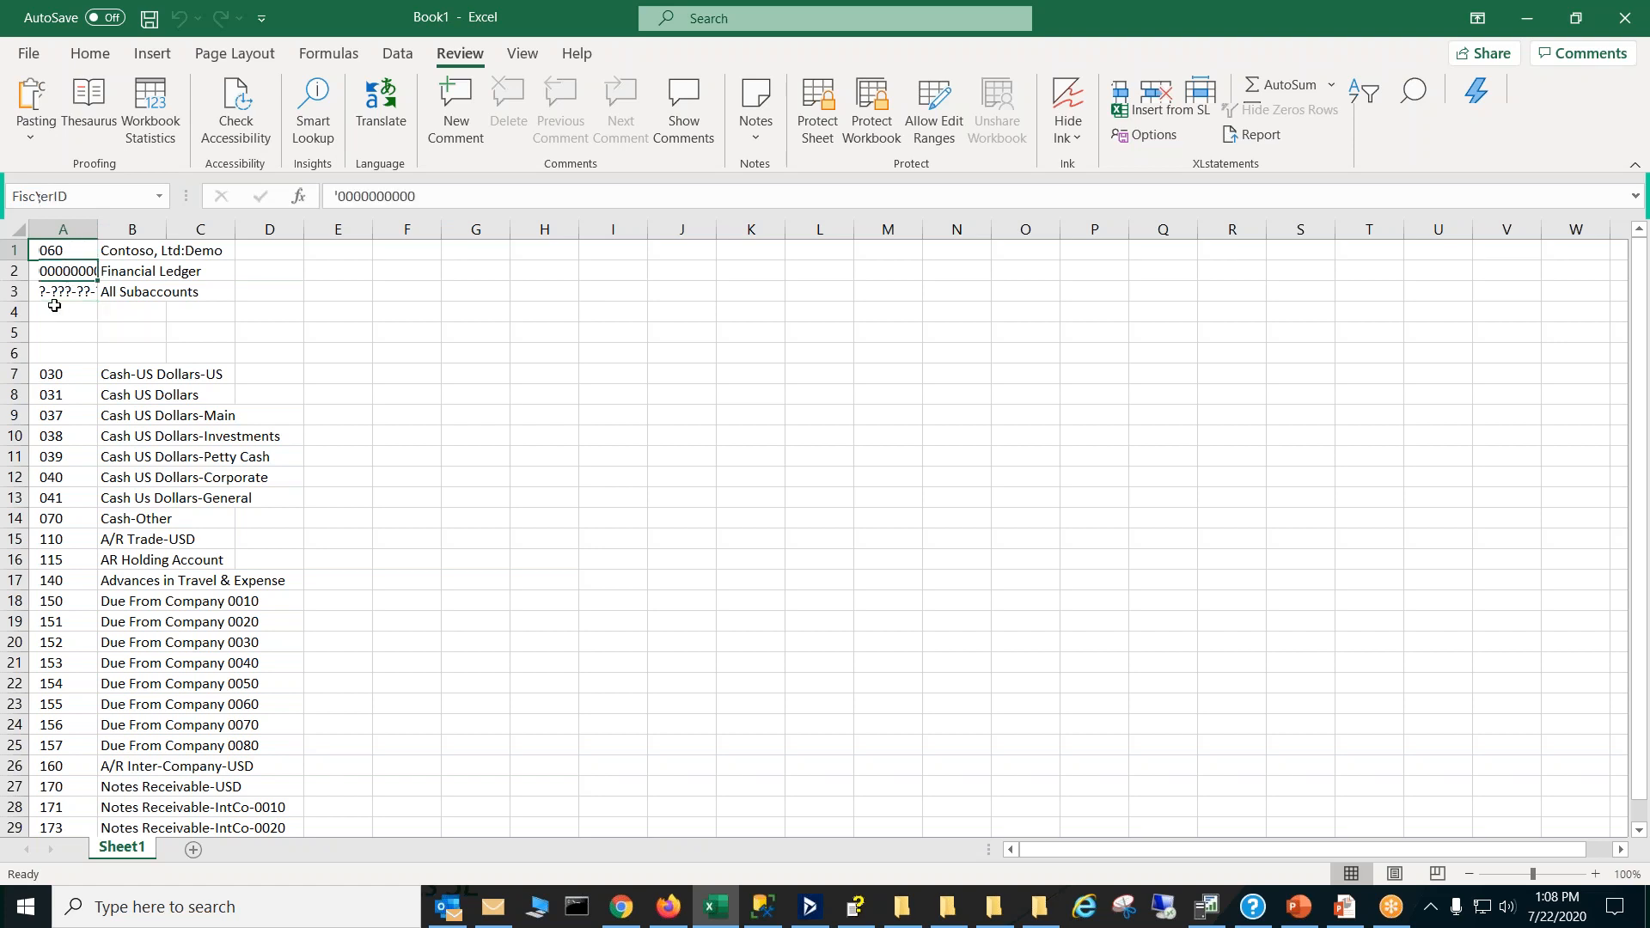
left_click(58, 295)
left_click(60, 307)
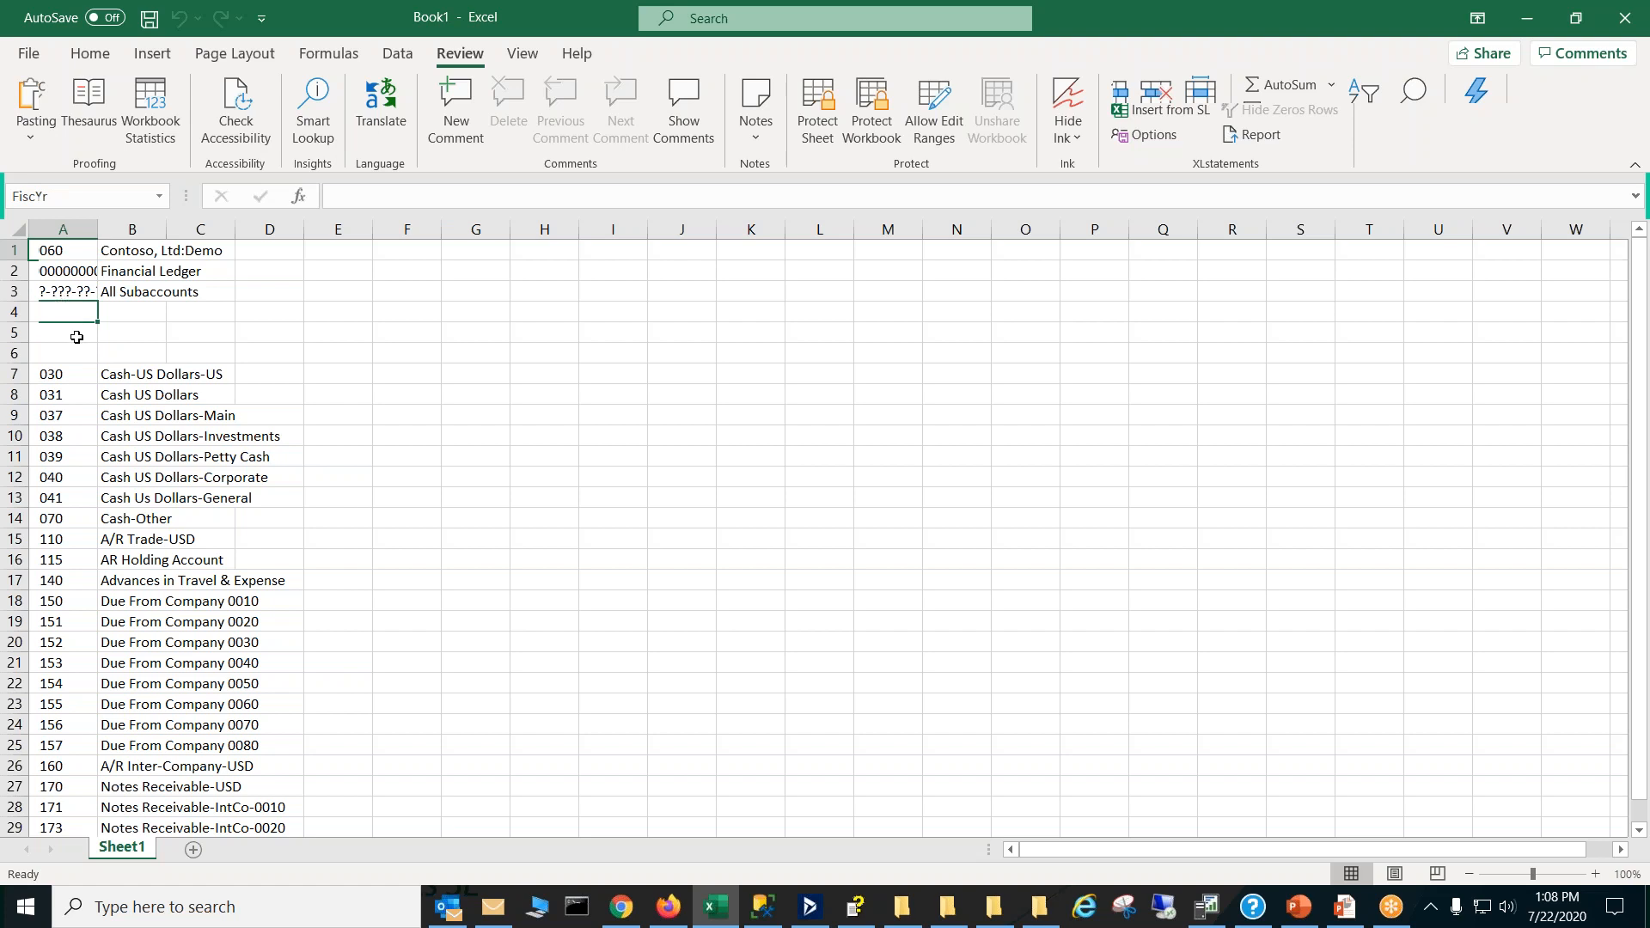
type("1999")
Step: Name cell A5 Pd with the value 12, and autofit column B to the descriptions
left_click(76, 337)
left_click(41, 199)
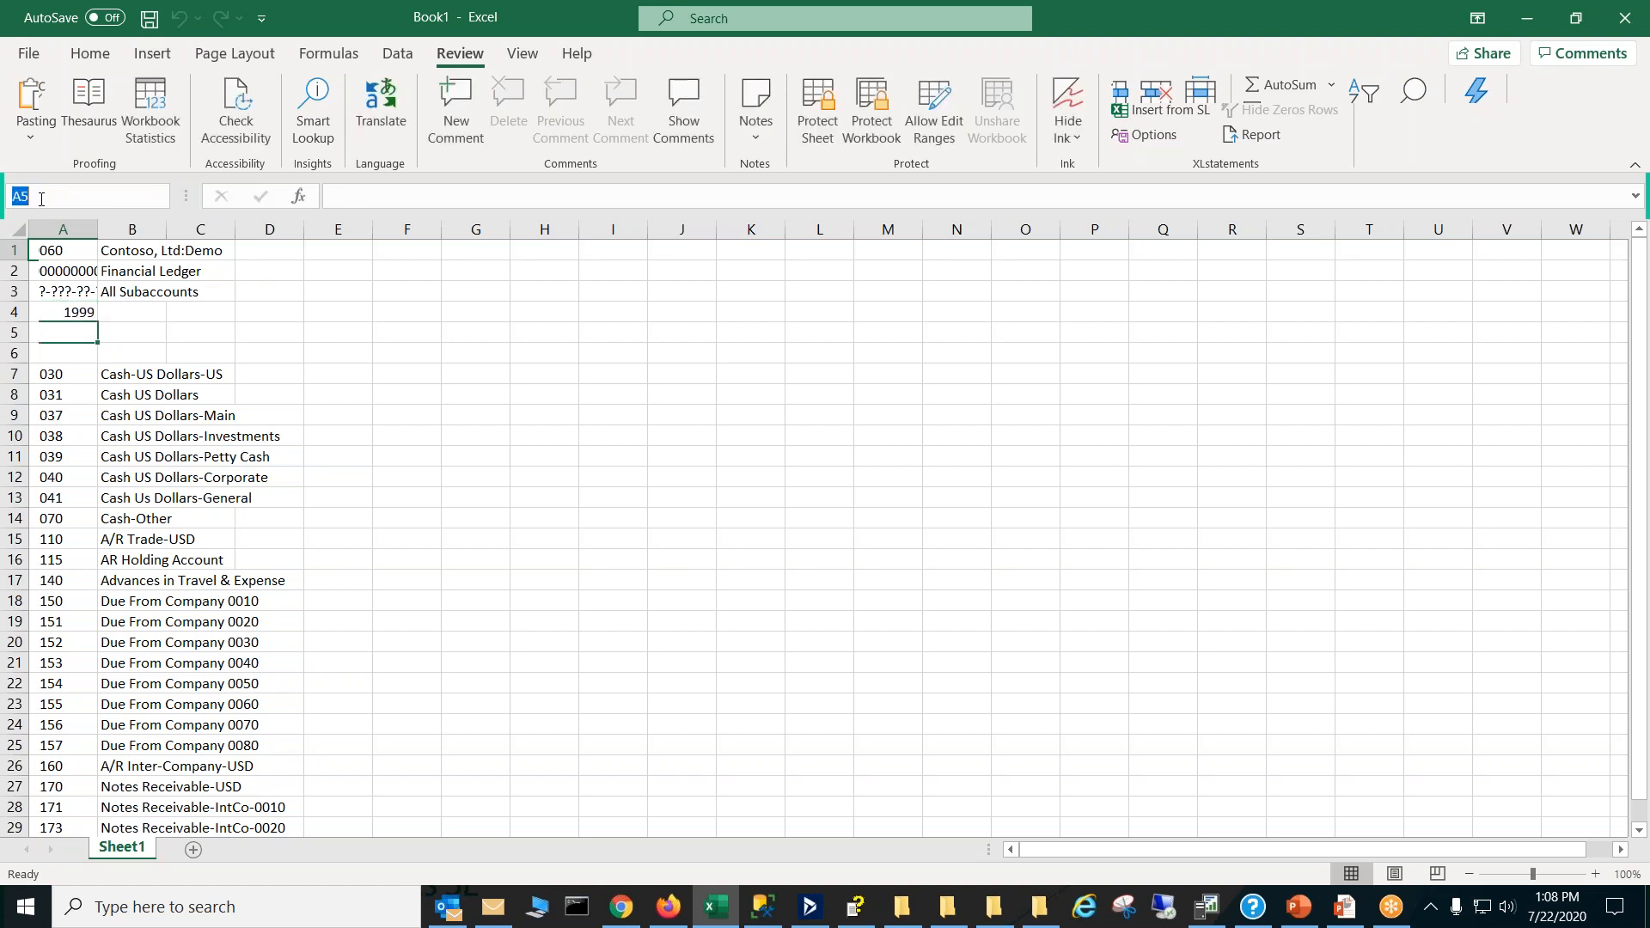
type("Pd")
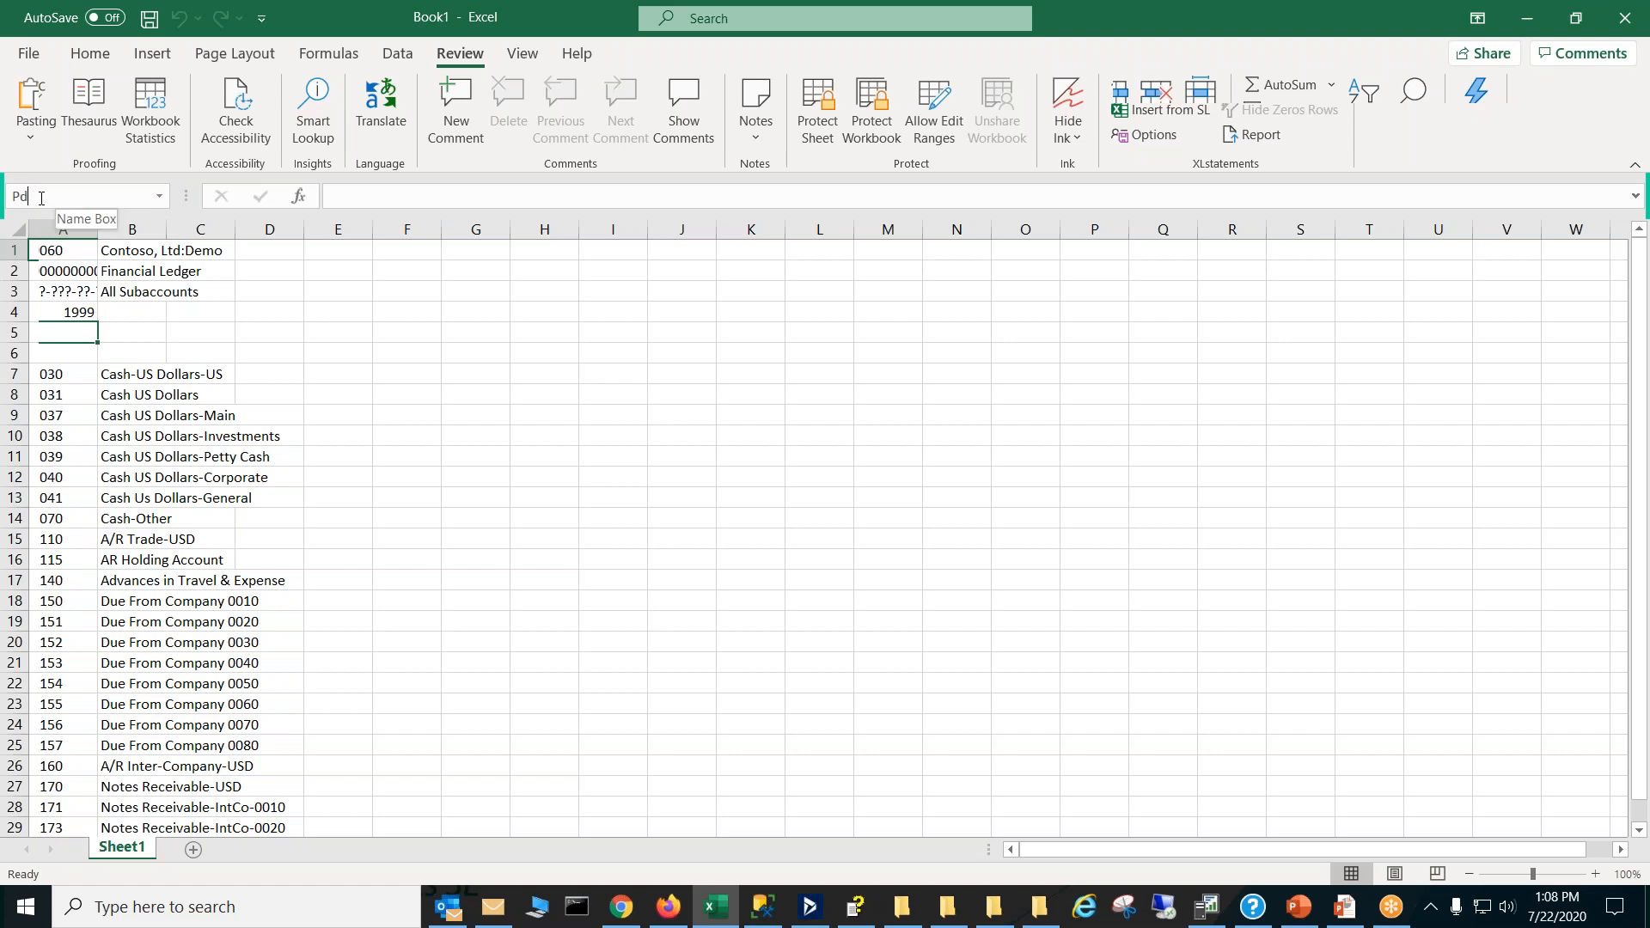
type("12")
left_click(269, 276)
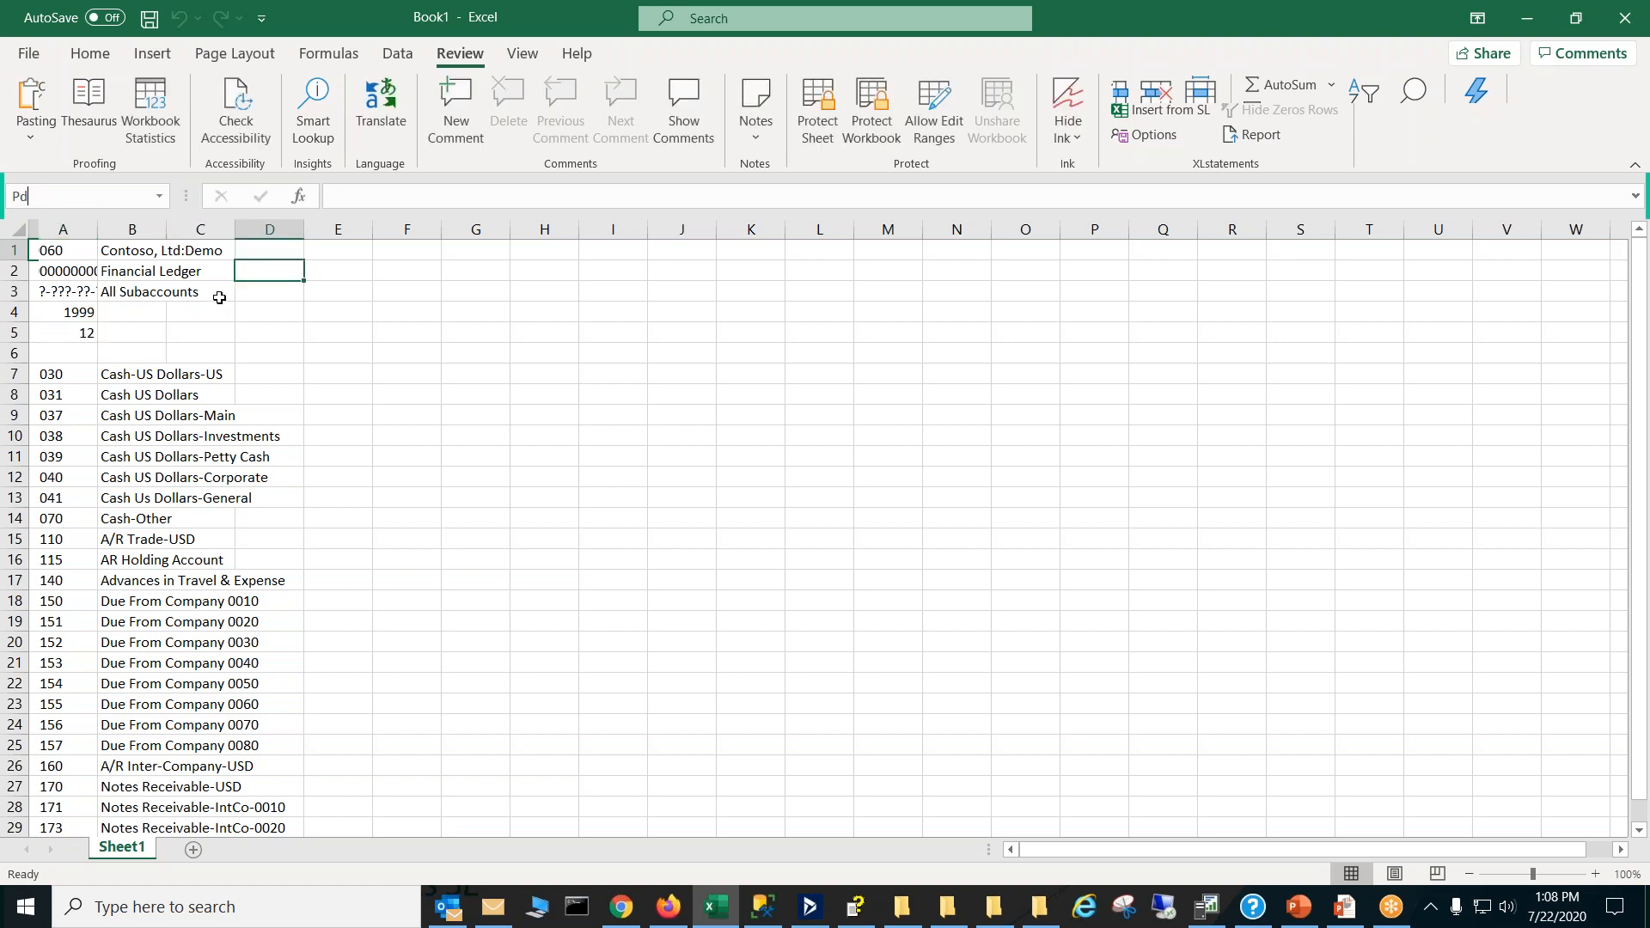
double_click(166, 228)
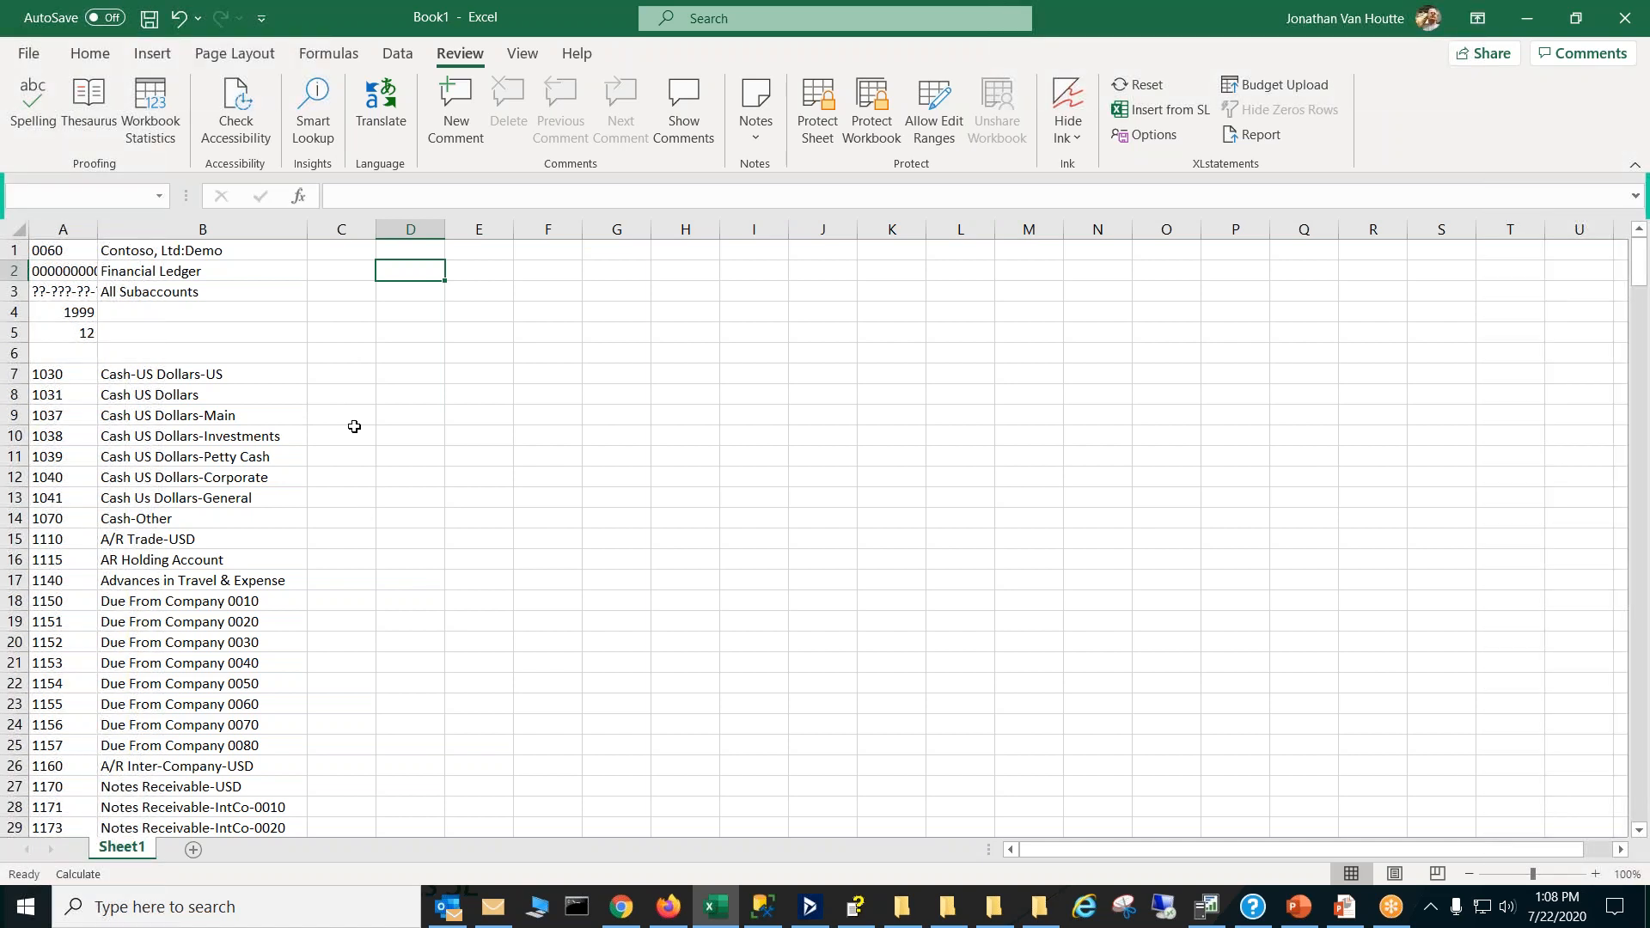
Step: Enter the column headings This Month in C5 and Last Month in D5
left_click(348, 356)
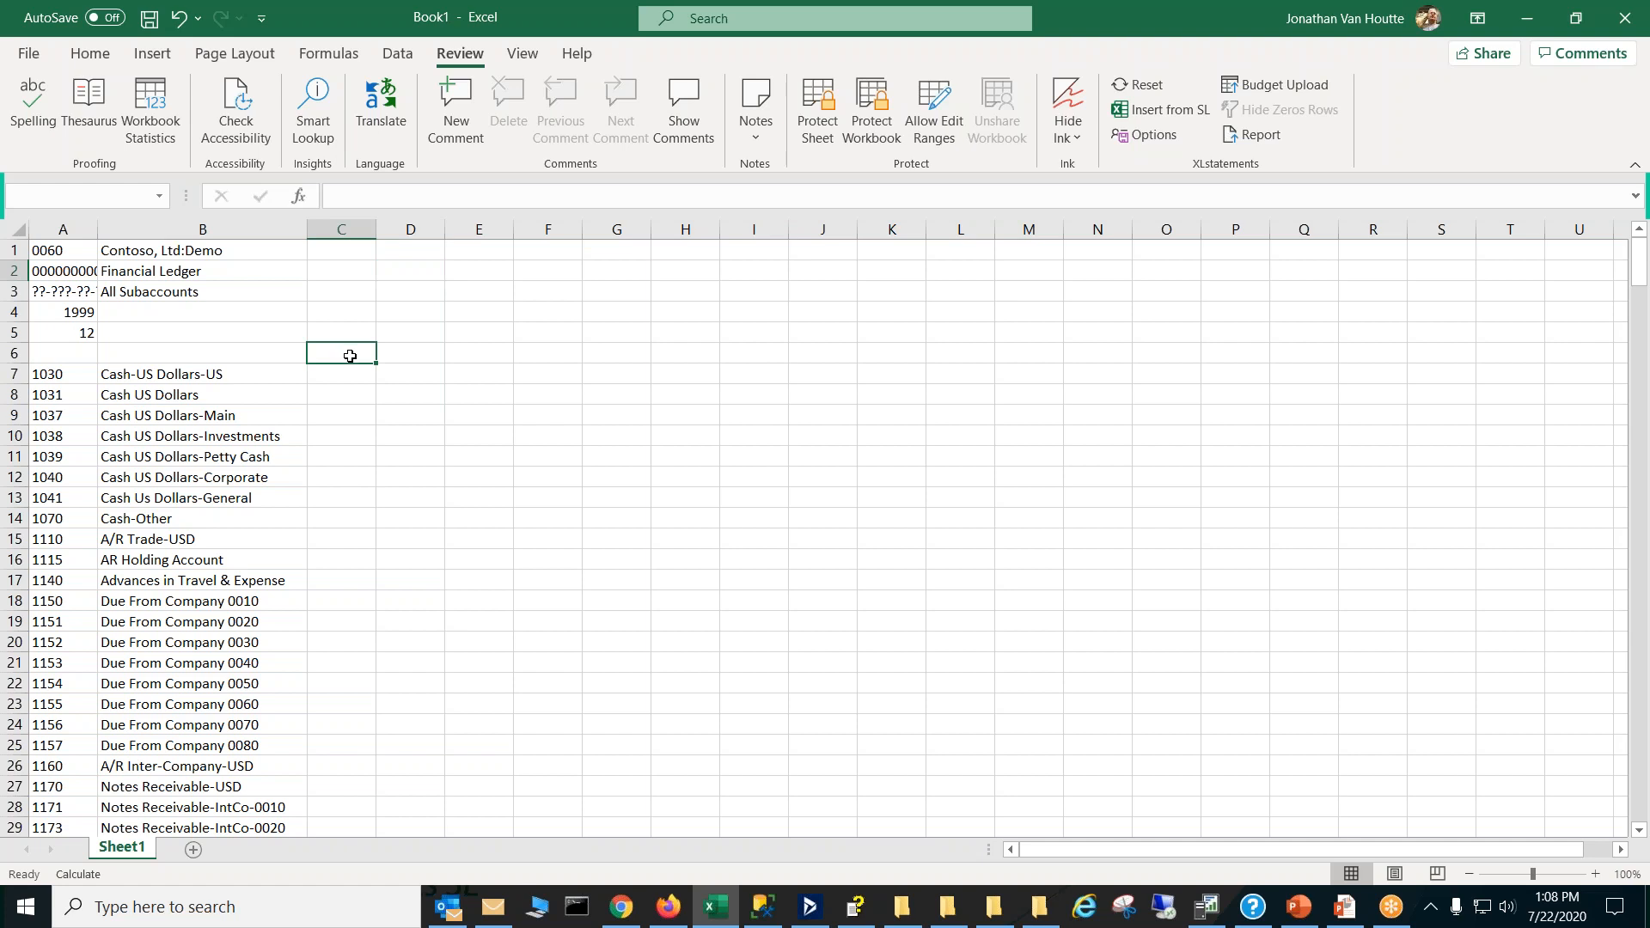
left_click(352, 336)
type("This Month")
key("Return")
left_click(415, 338)
type("Last Month")
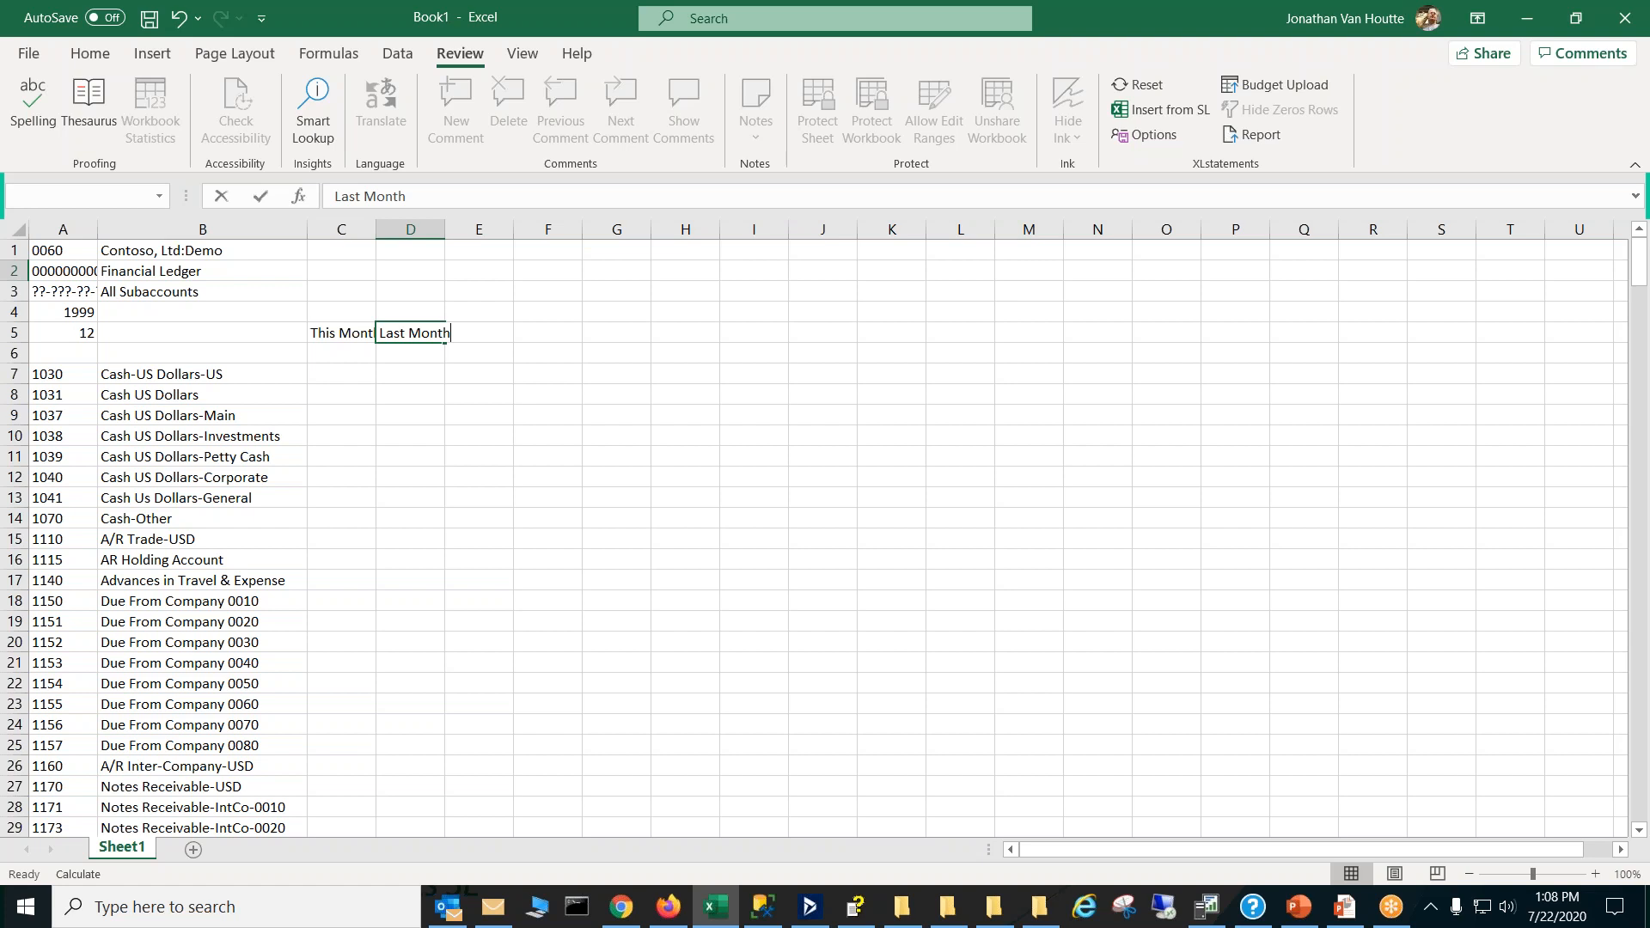
Step: Enter the formula =PDMONTH(CpnyID,Pd) in C6 for the current period's month name
left_click(356, 351)
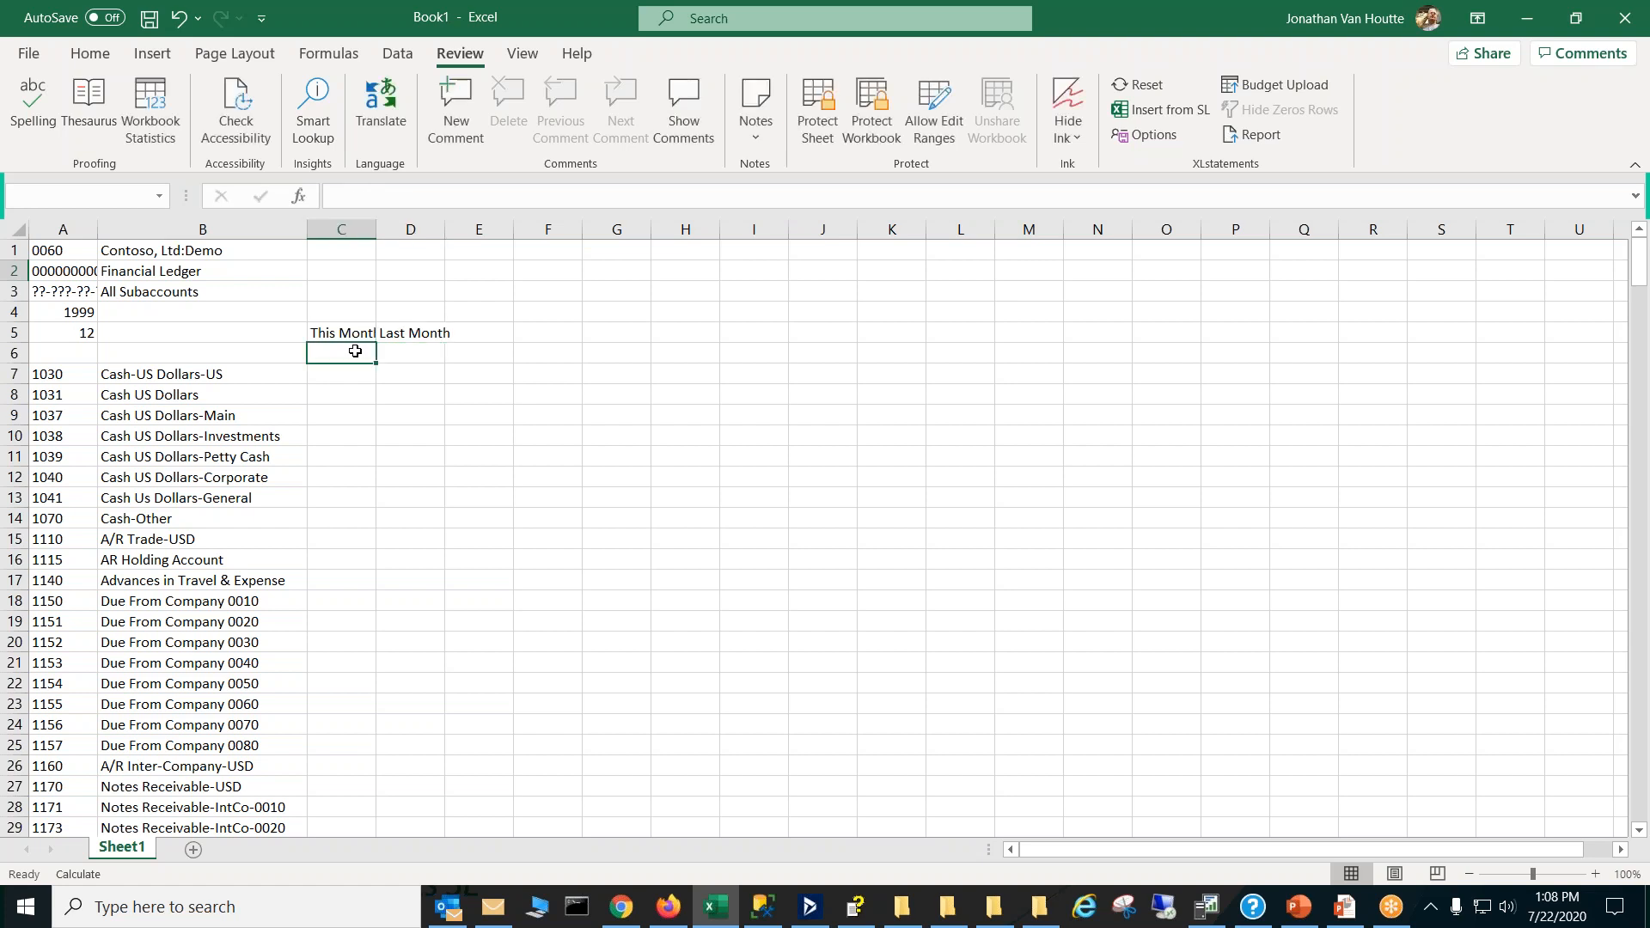
type("=")
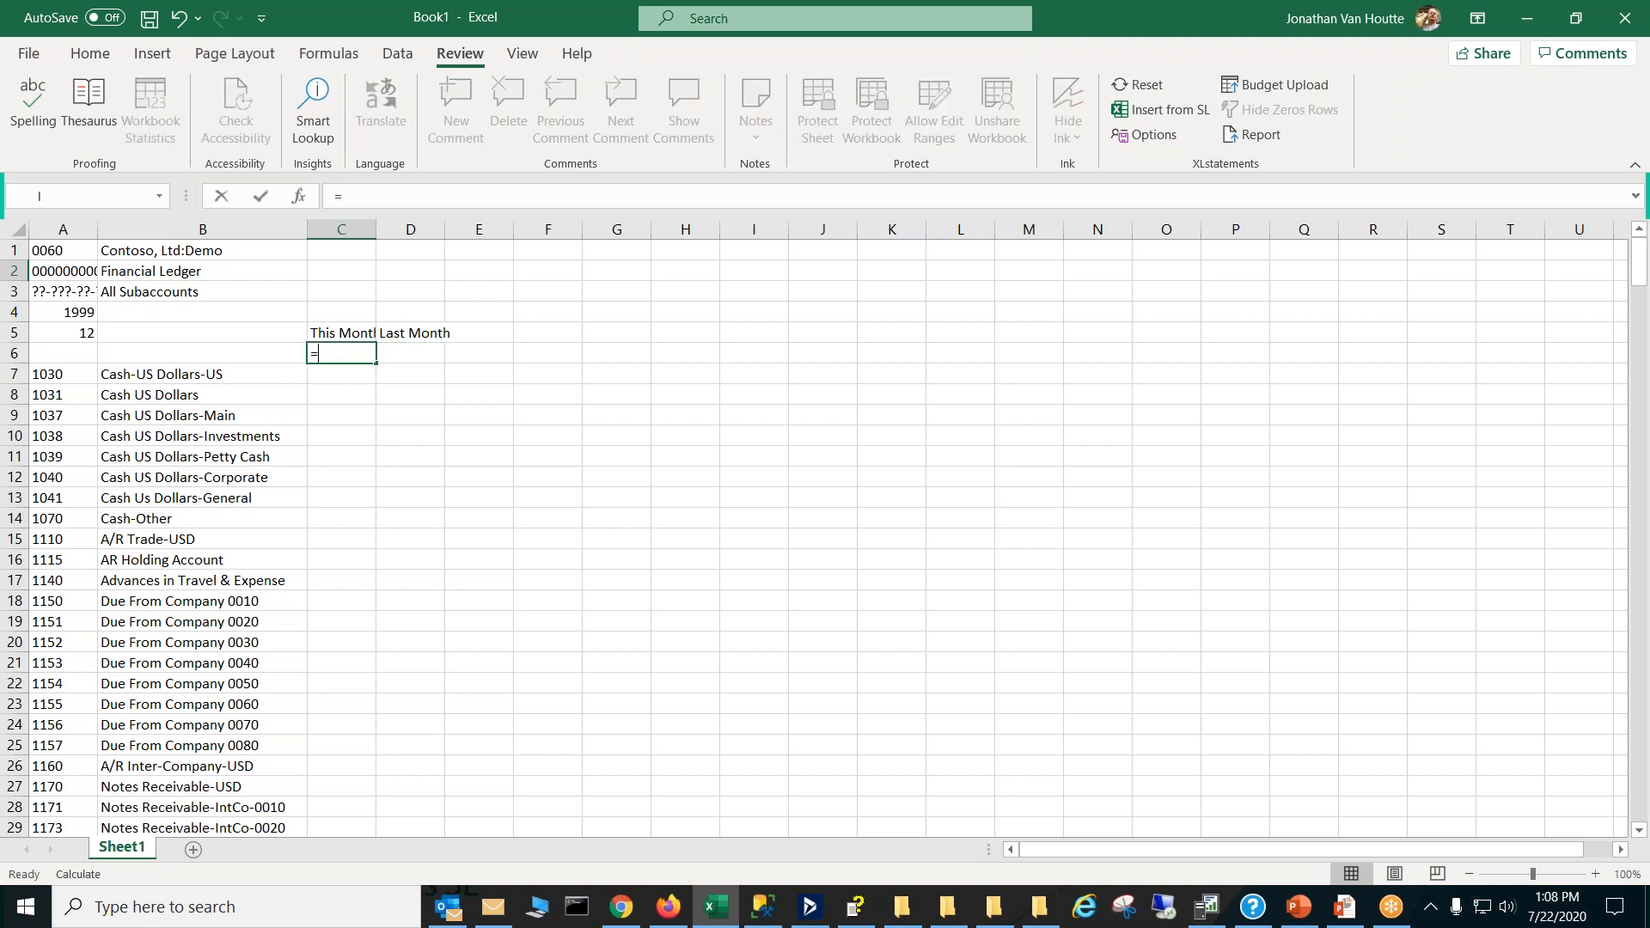
type("pd")
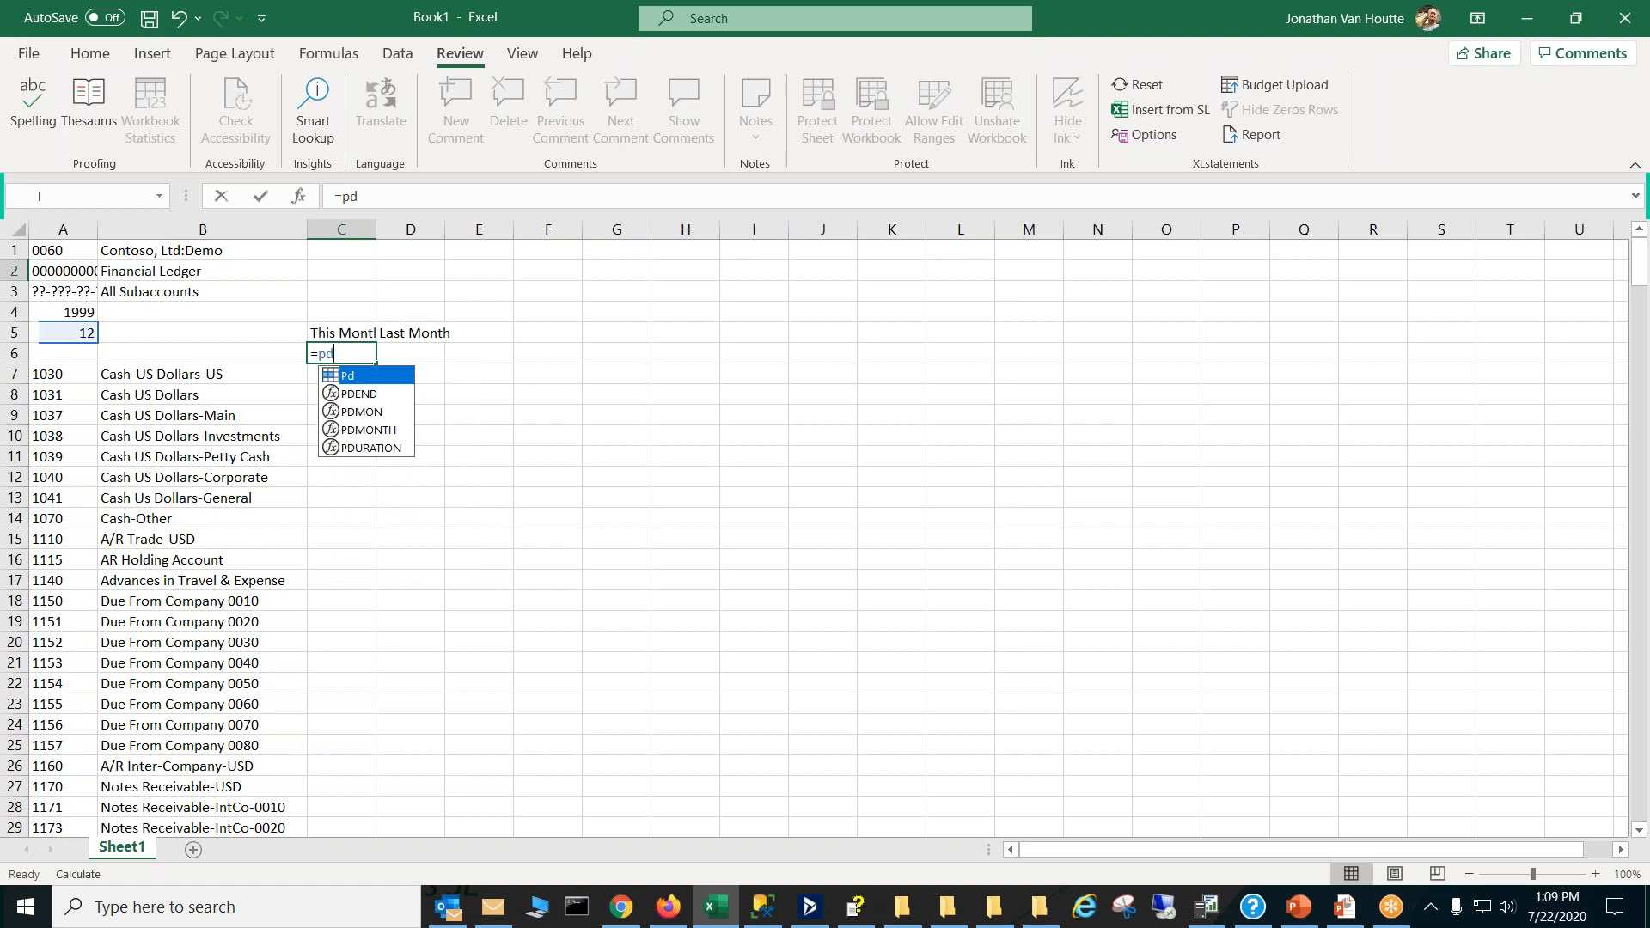
key("Down")
key("Down")
key("Down")
key("Tab")
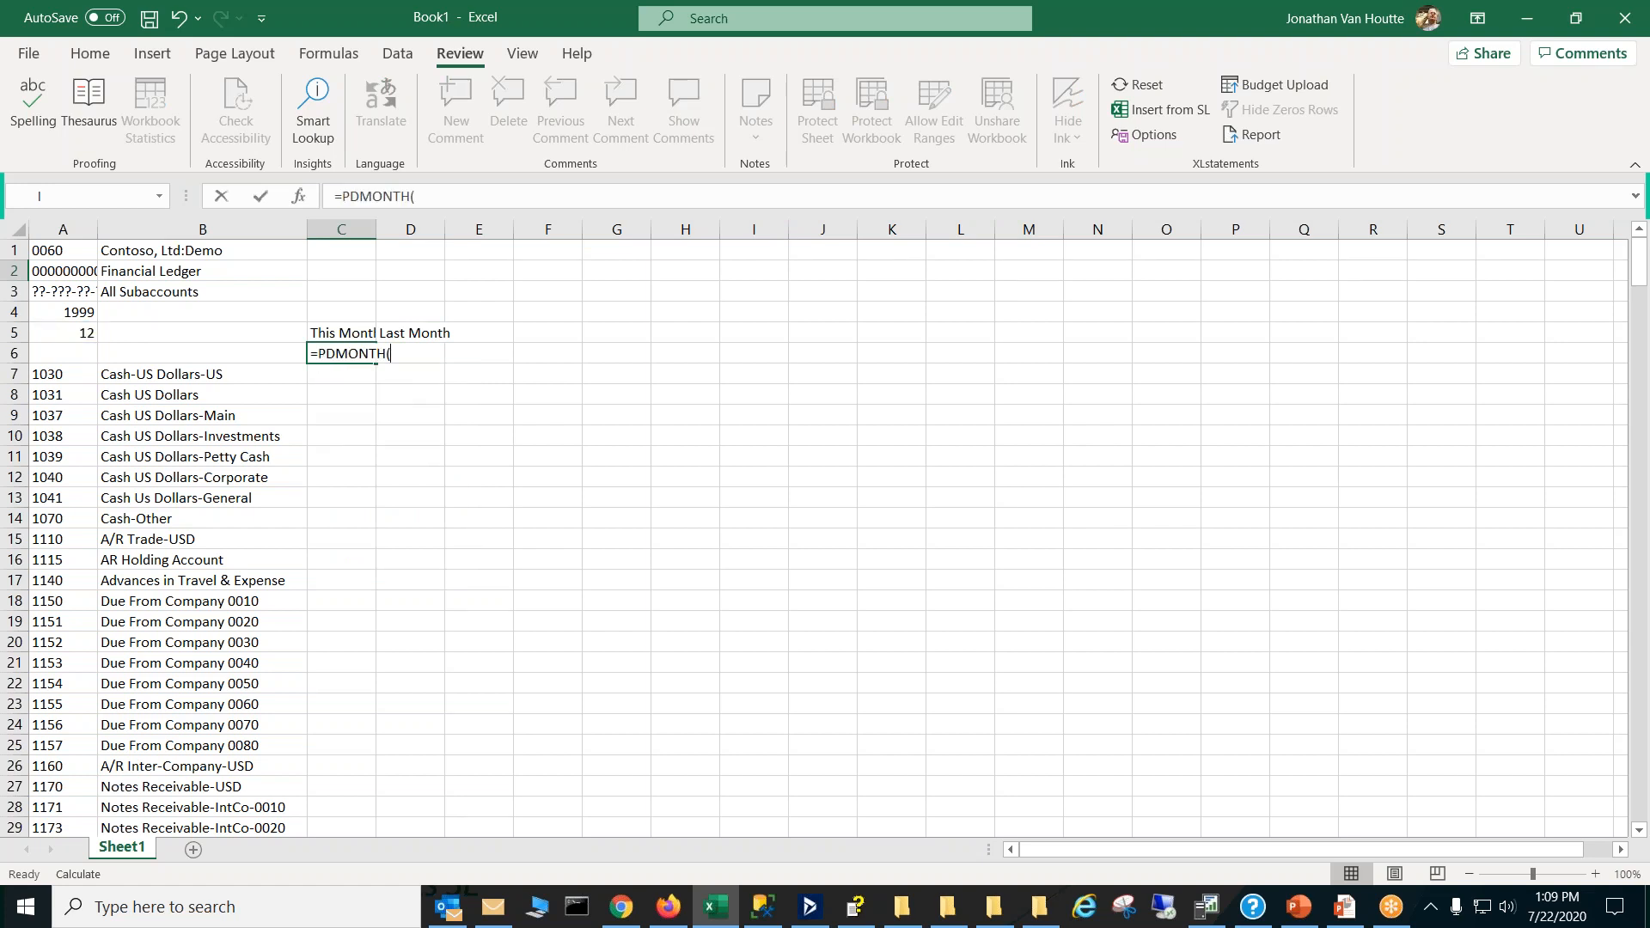
key("ctrl+shift+a")
key("Return")
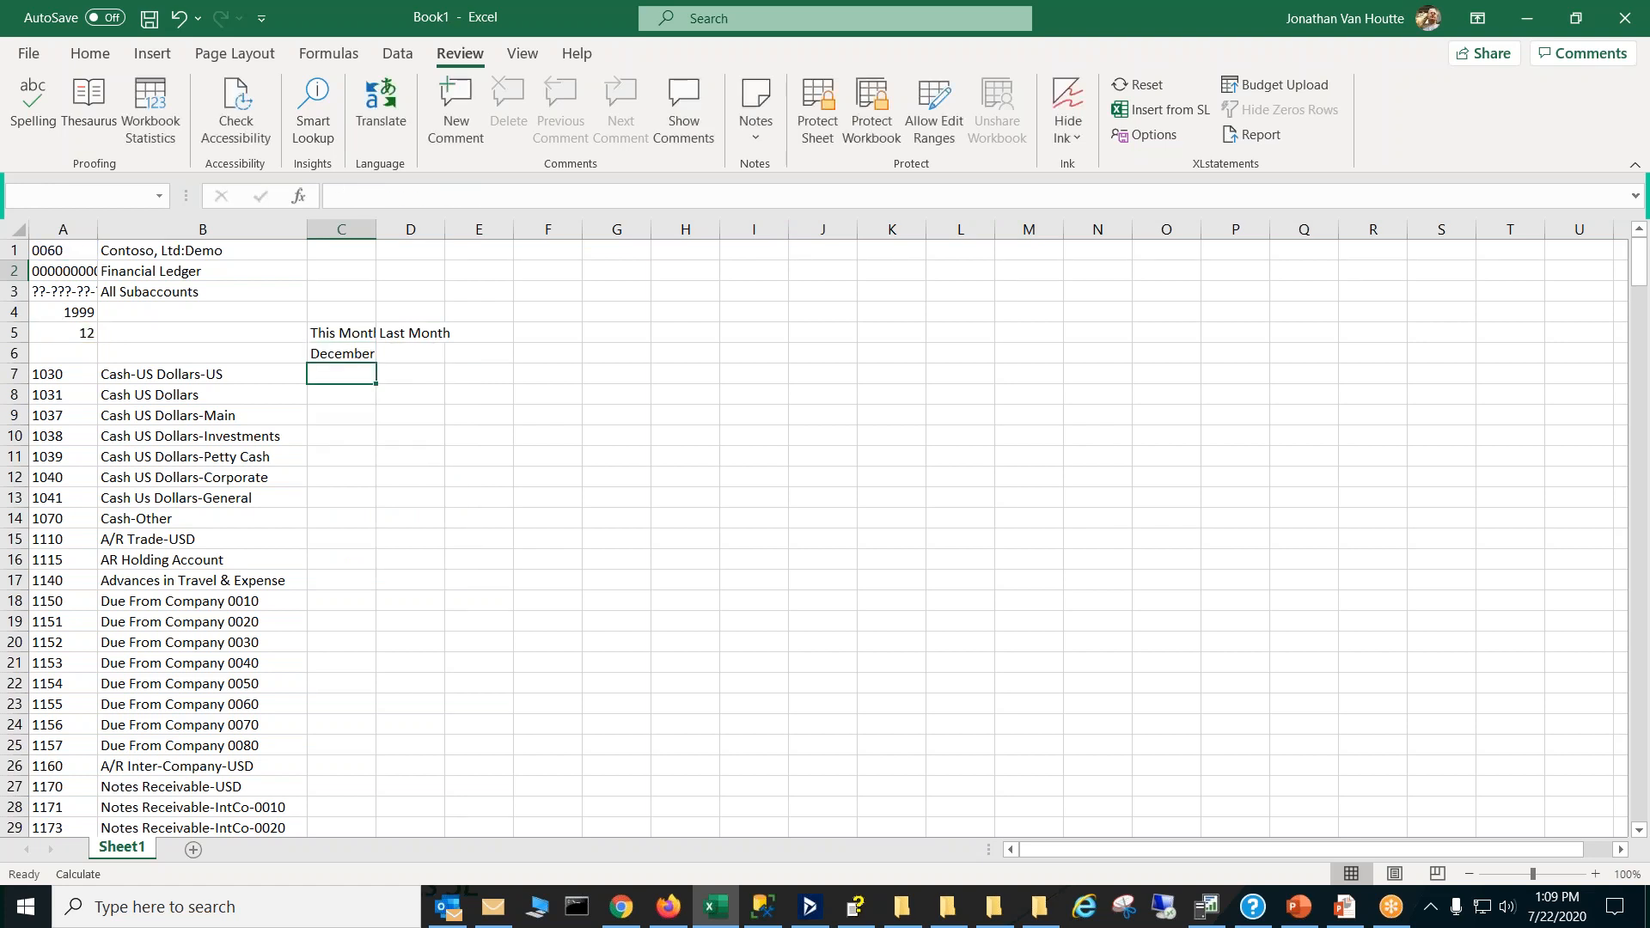
Step: Copy the month formula from C6 to D6 and change its period argument to Pd-1
left_click(396, 350)
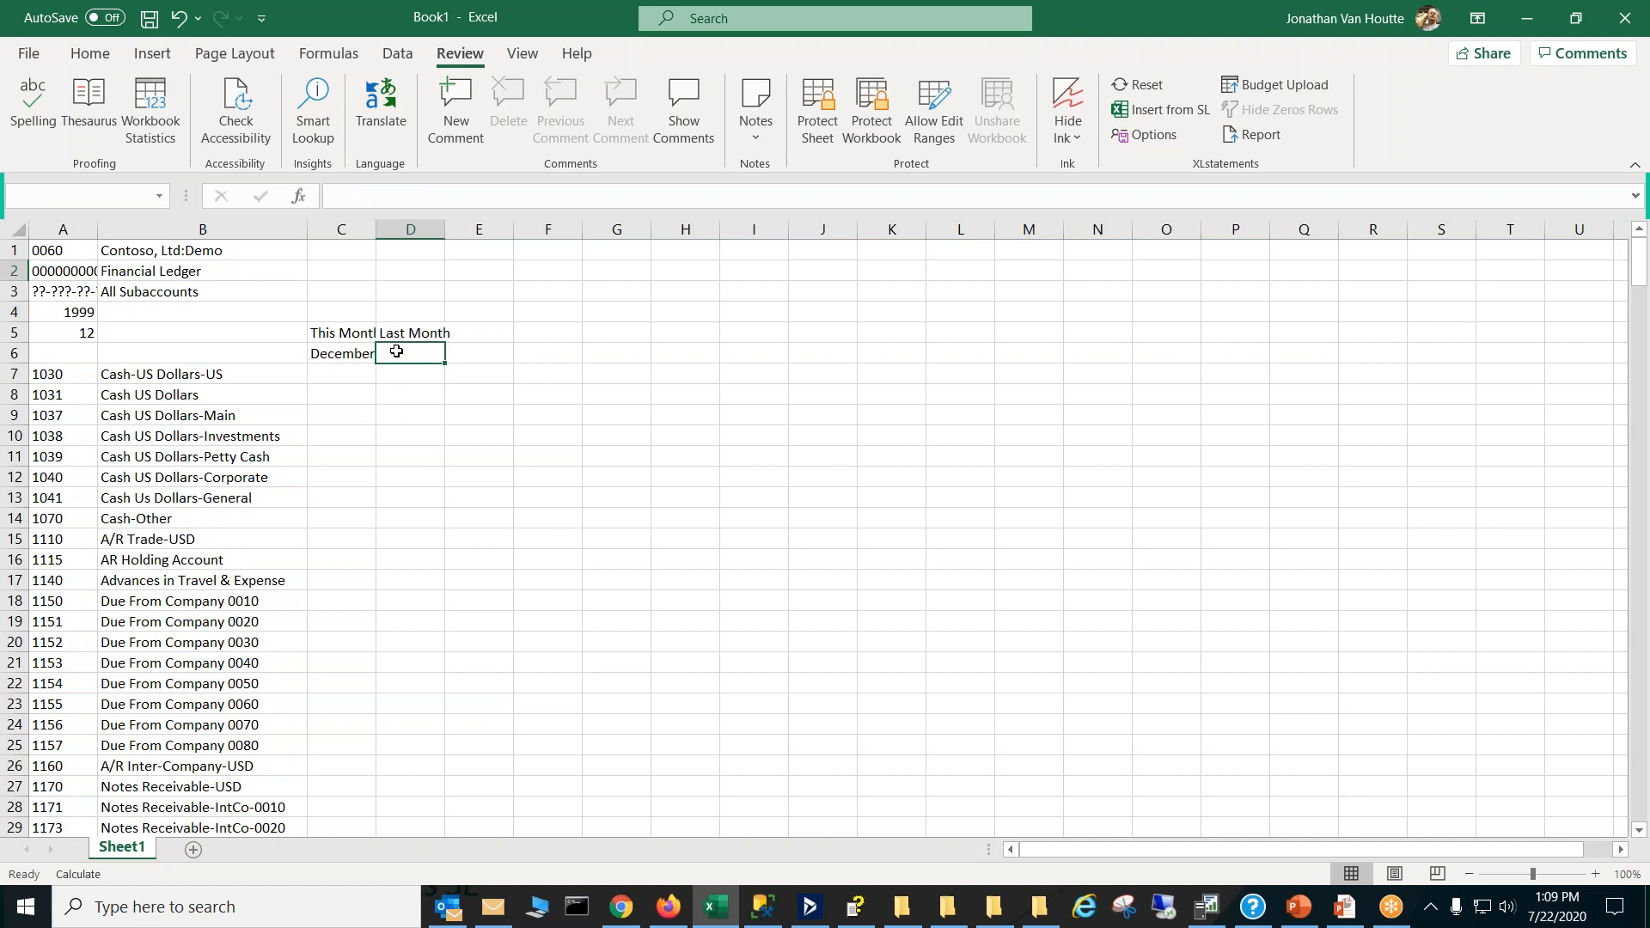
left_click(367, 351)
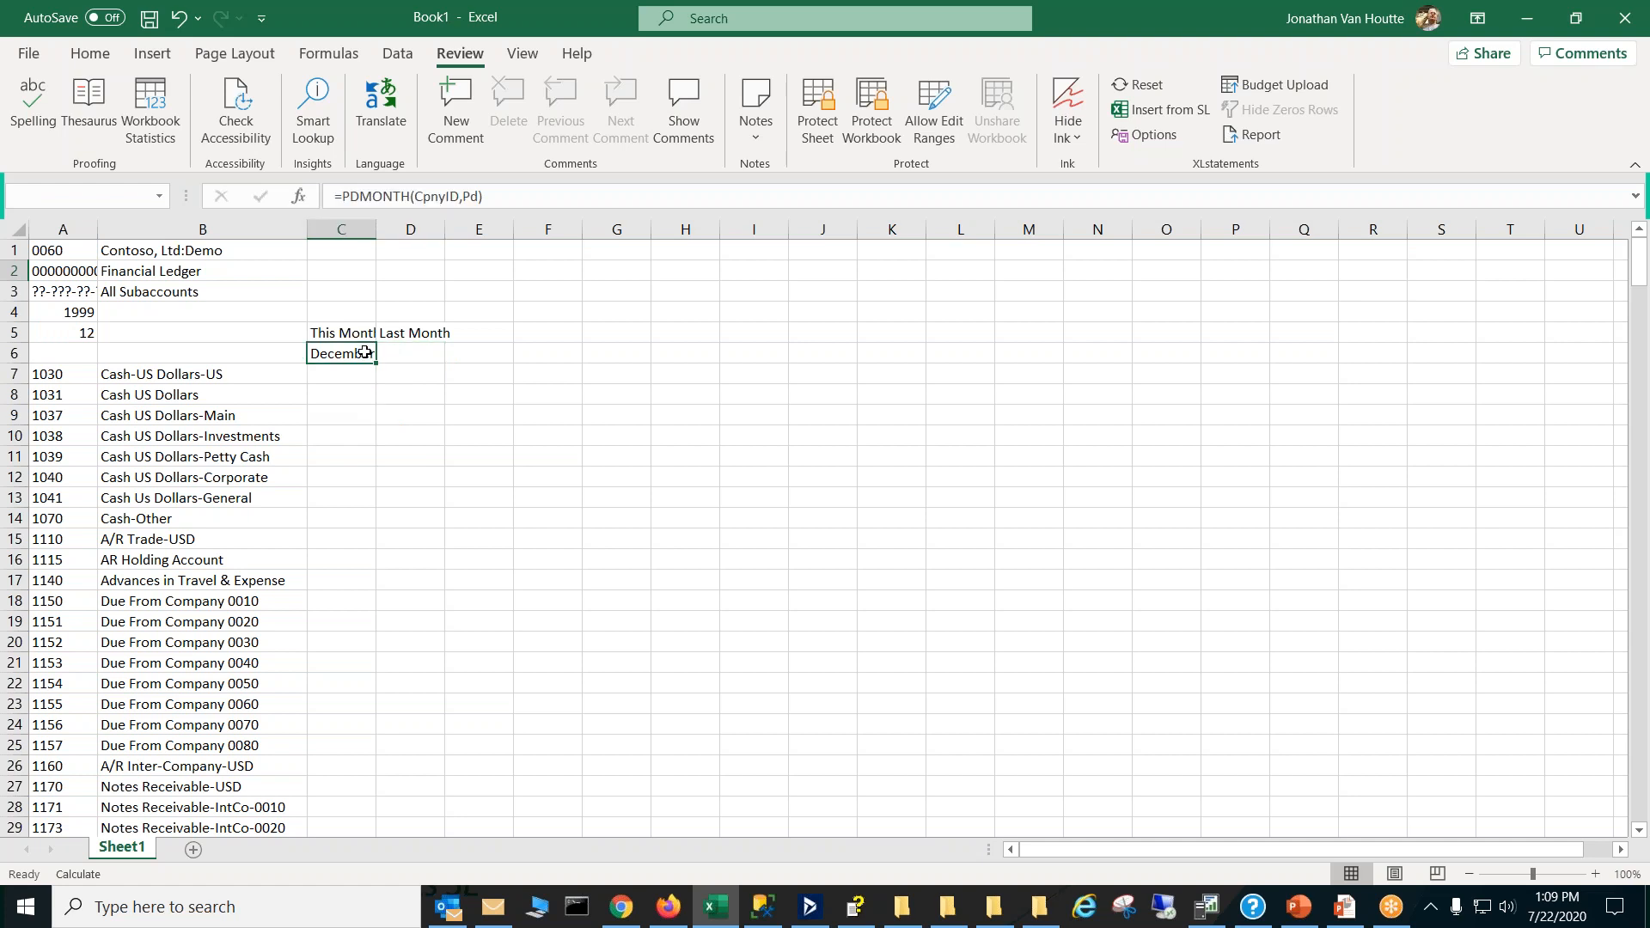
left_click_drag(376, 361, 426, 354)
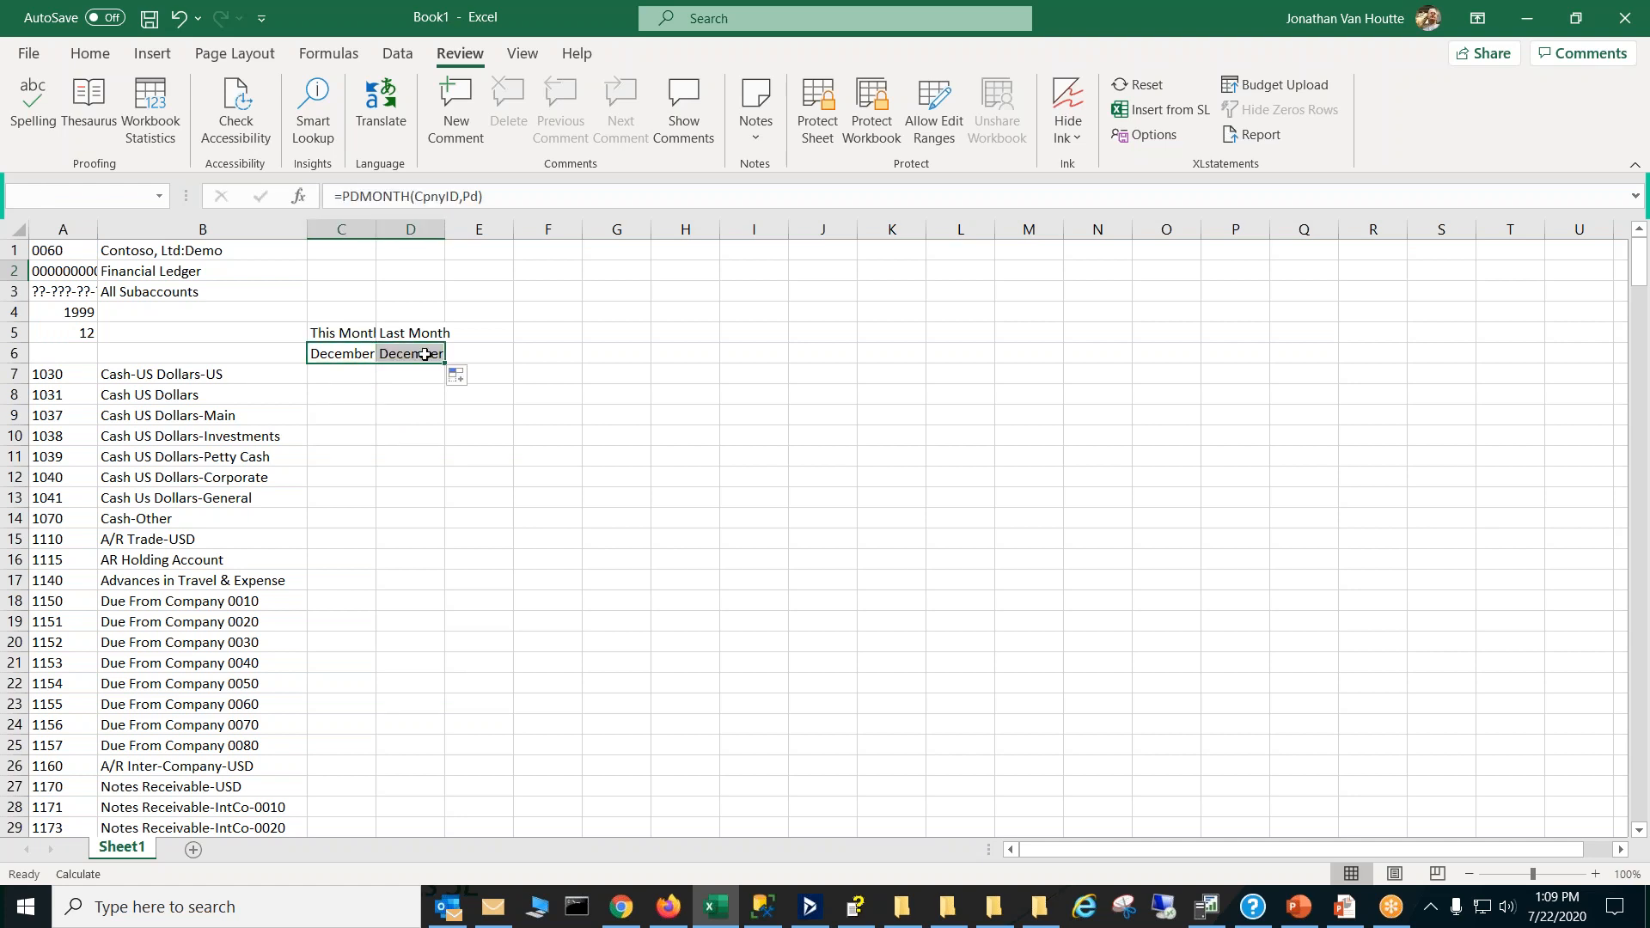
left_click(425, 353)
left_click(479, 195)
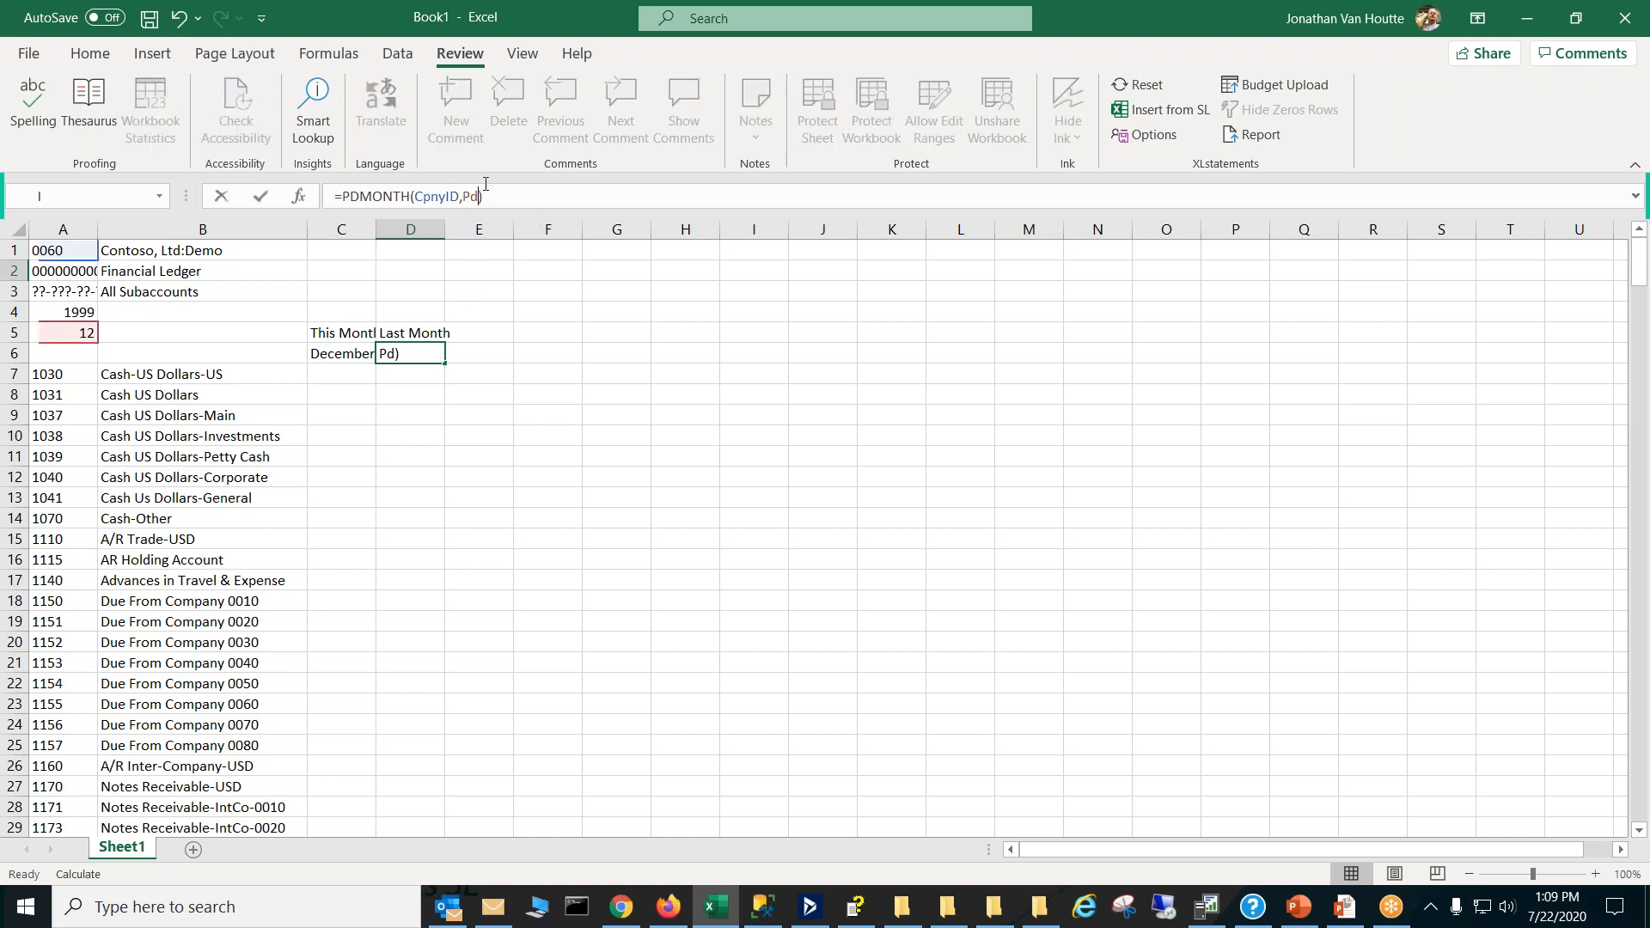
type("-1")
key("Return")
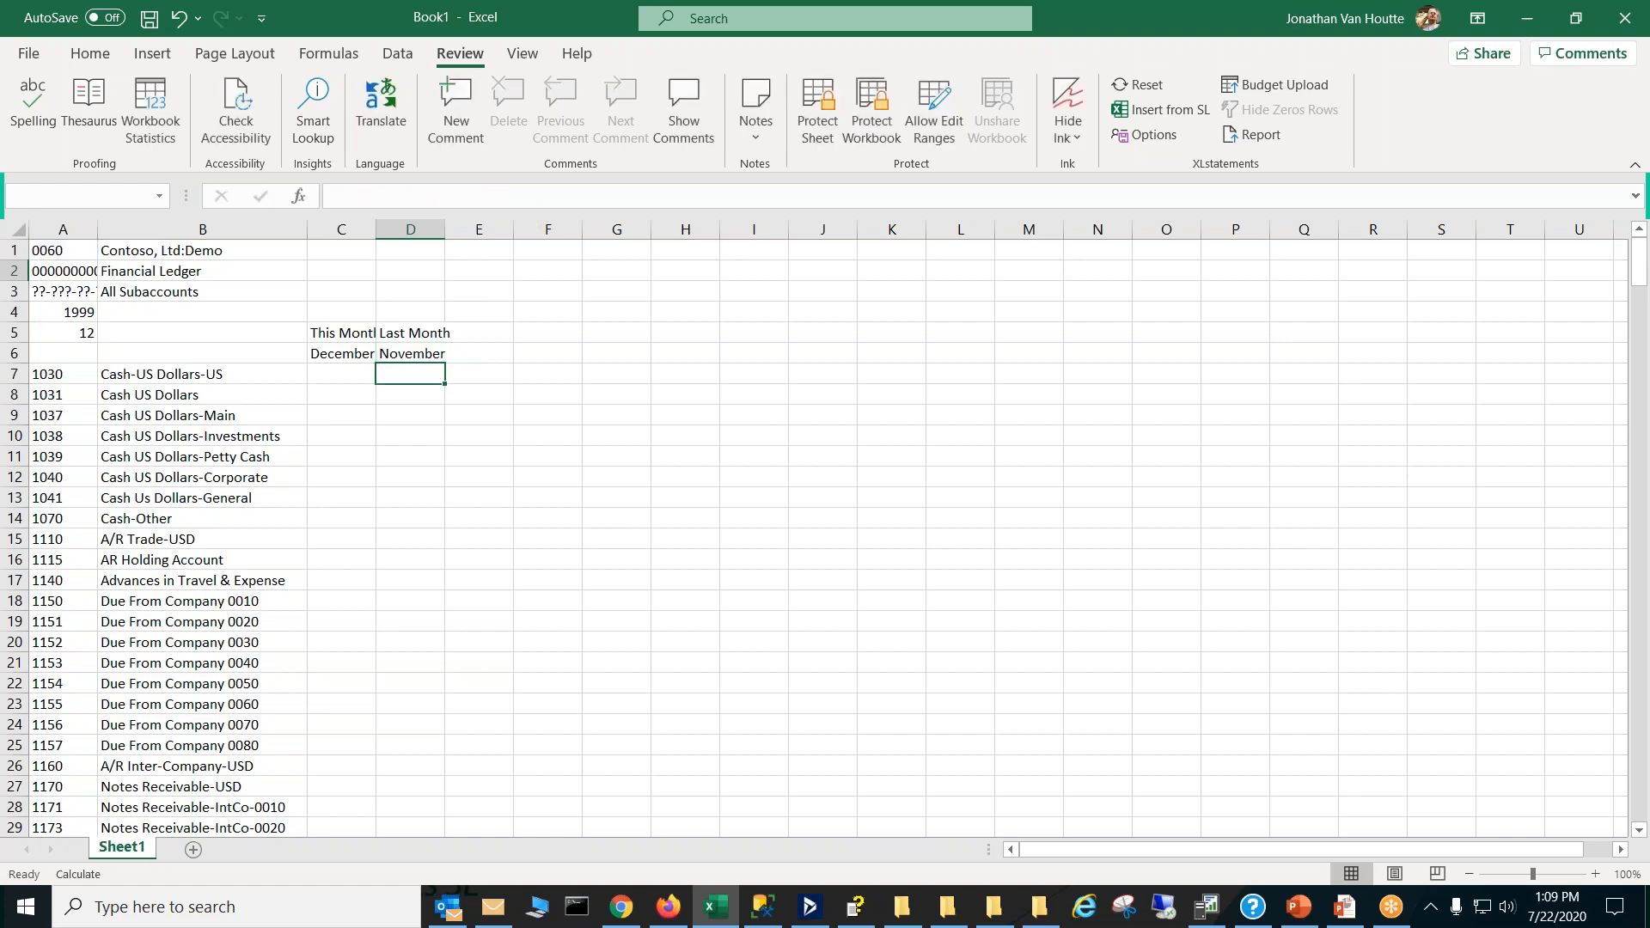
Step: Enter the formula =PTDBAL(CpnyID,LedgerID,$A7,SubAcct,FiscYr,Pd) in C7, leaving out the optional arguments
left_click(337, 371)
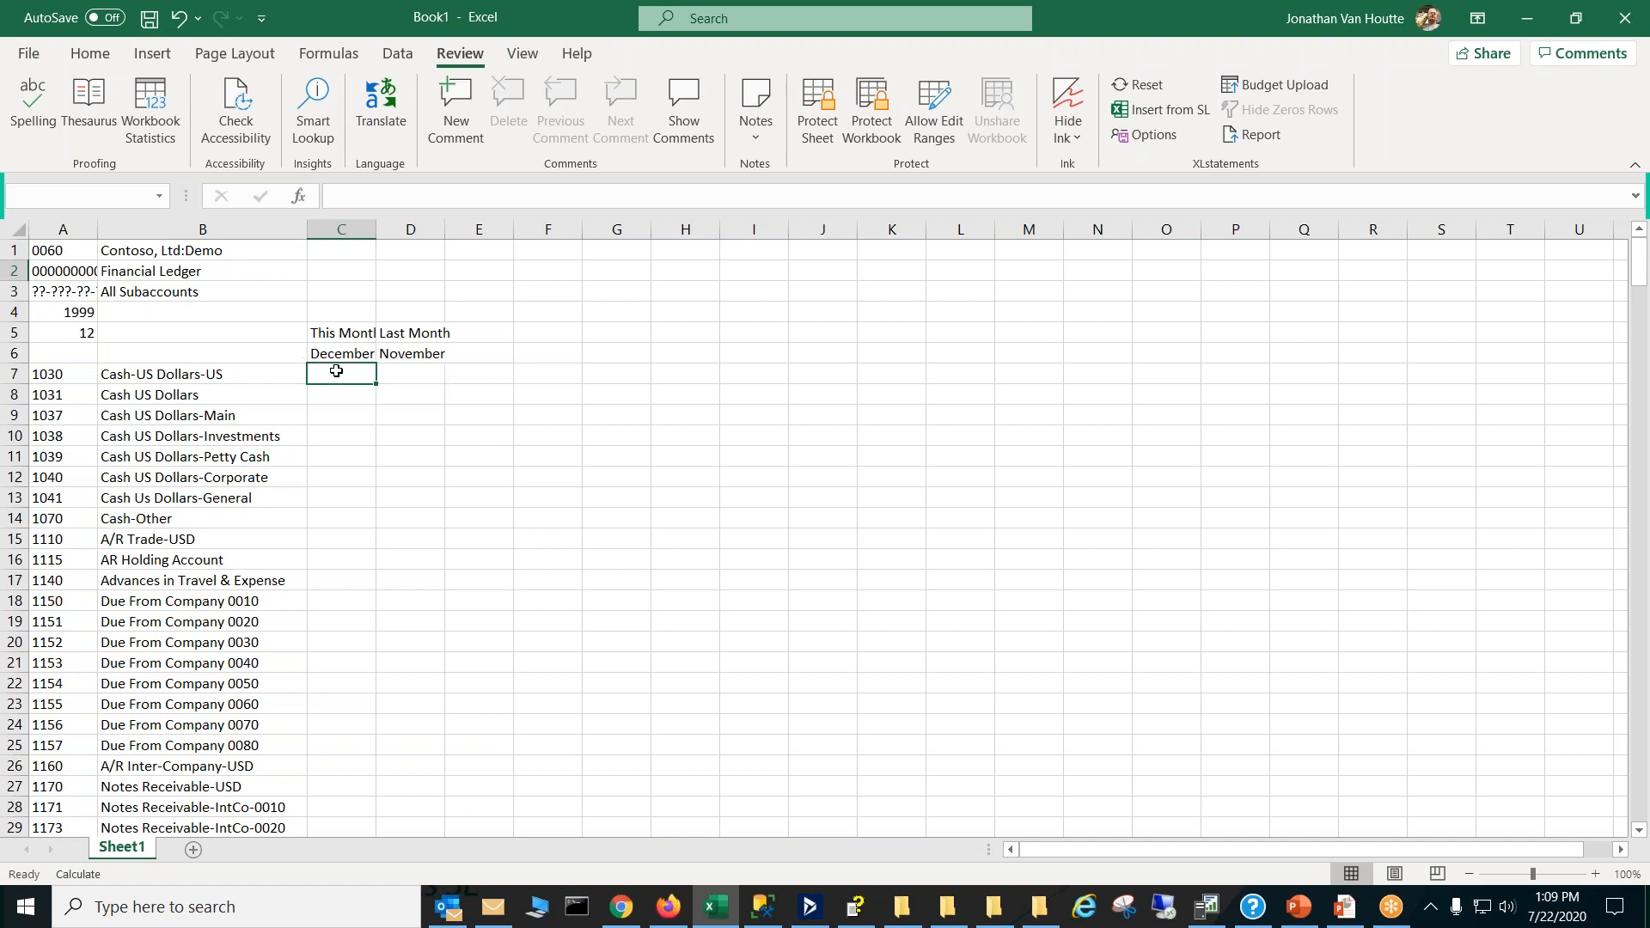
type("=pt")
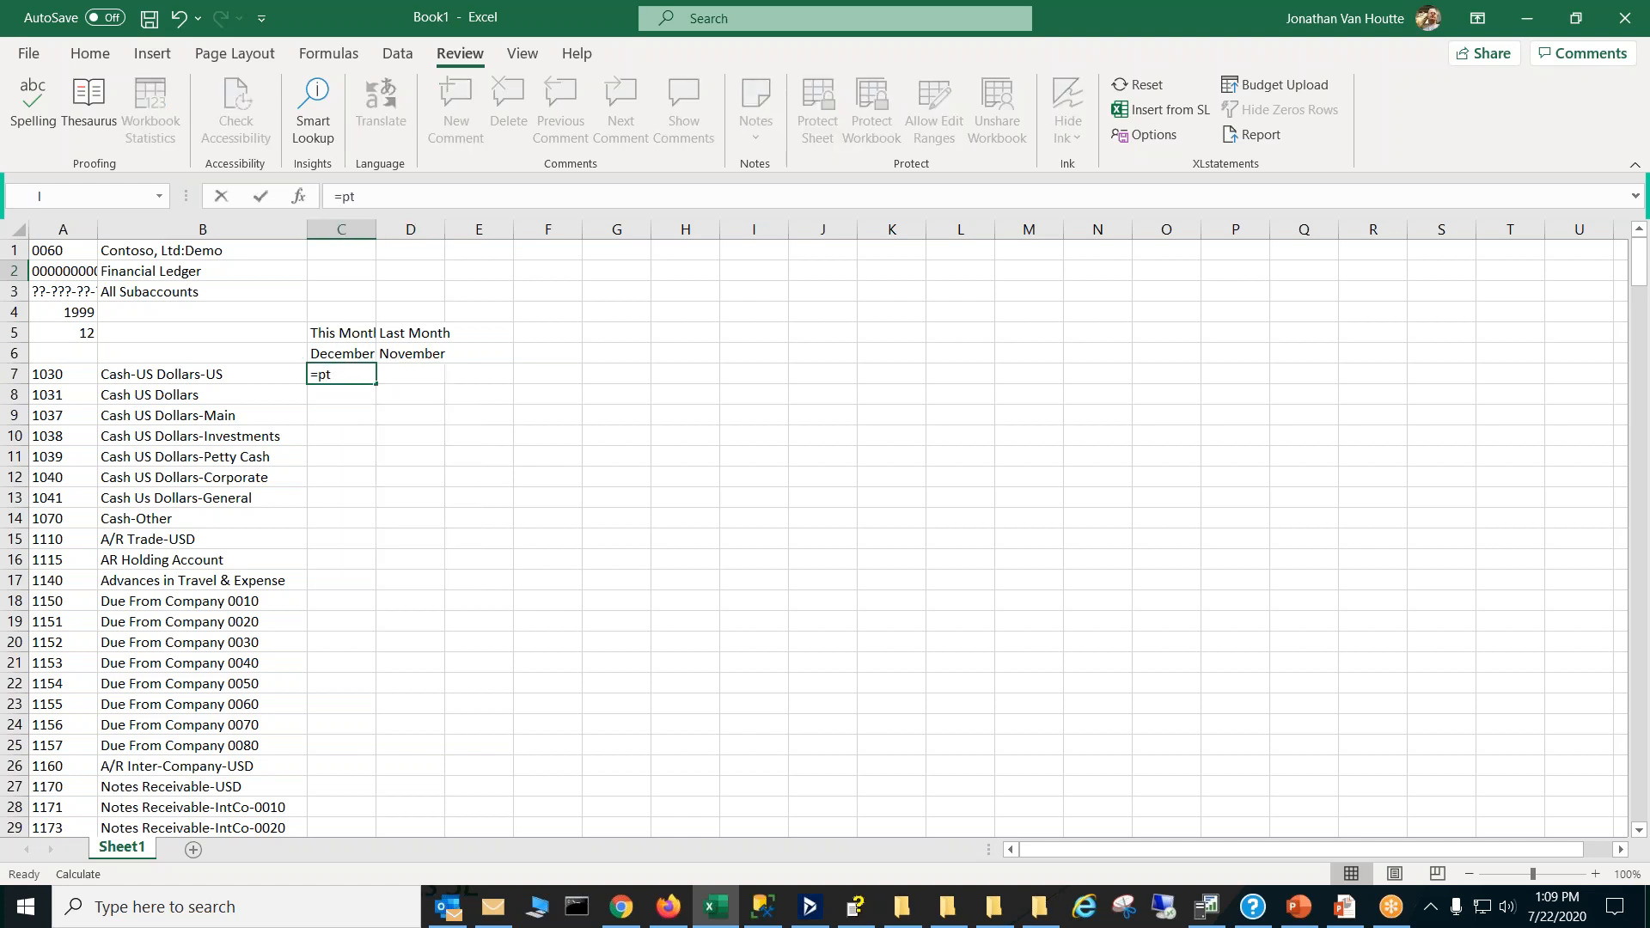
key("Tab")
key("ctrl+shift+a")
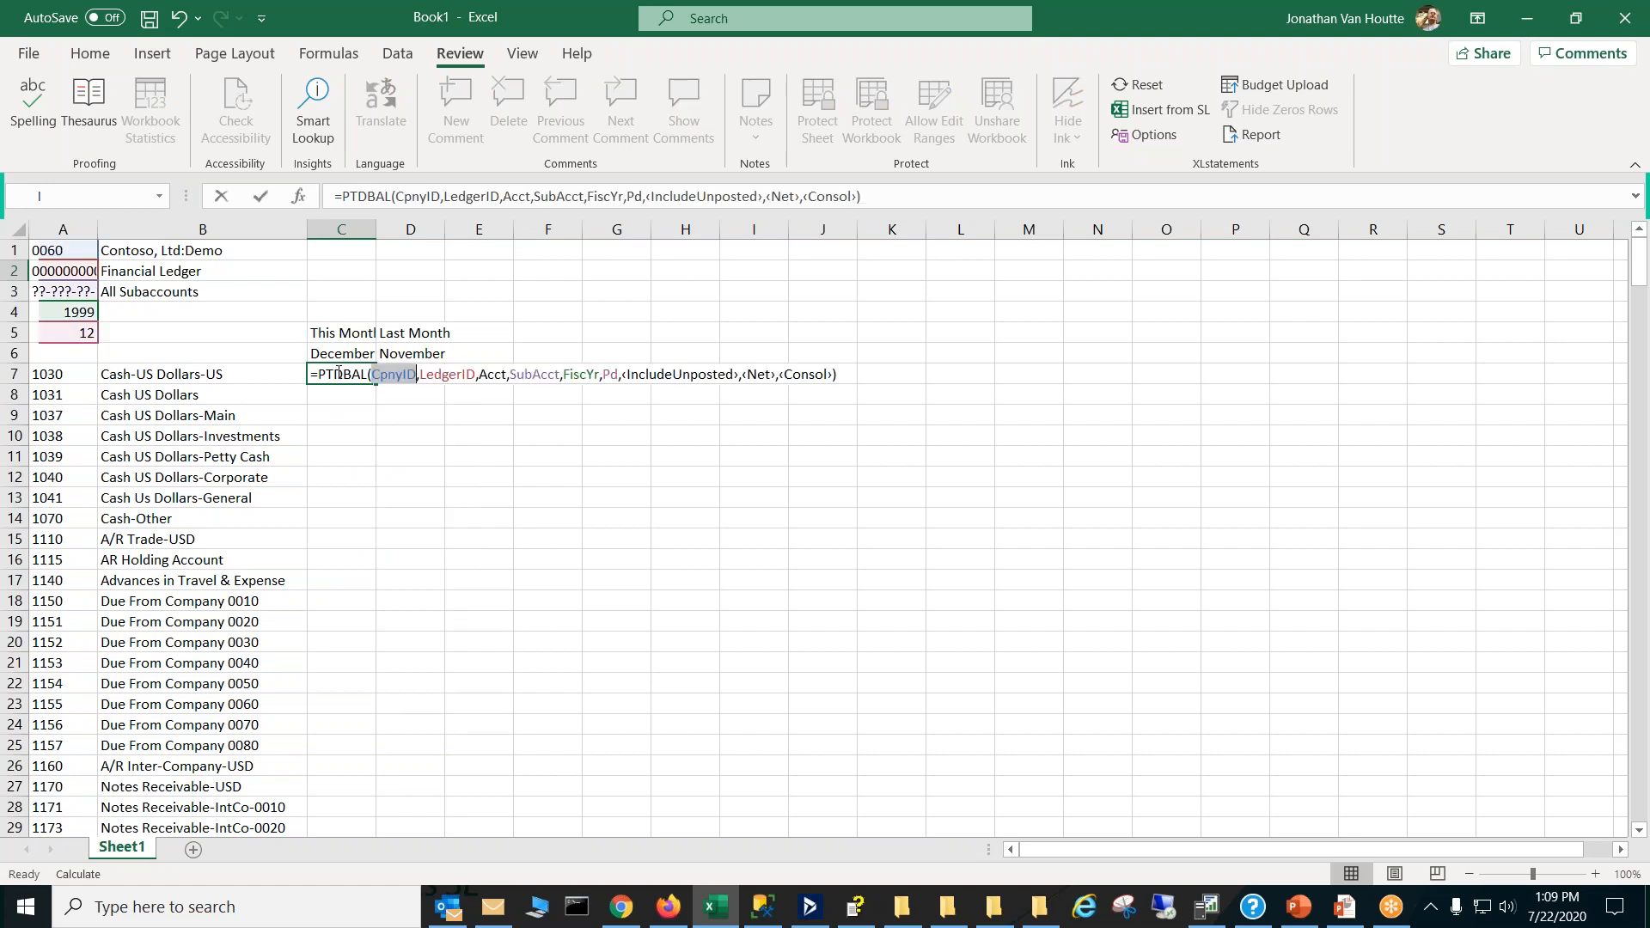
double_click(484, 375)
left_click(43, 376)
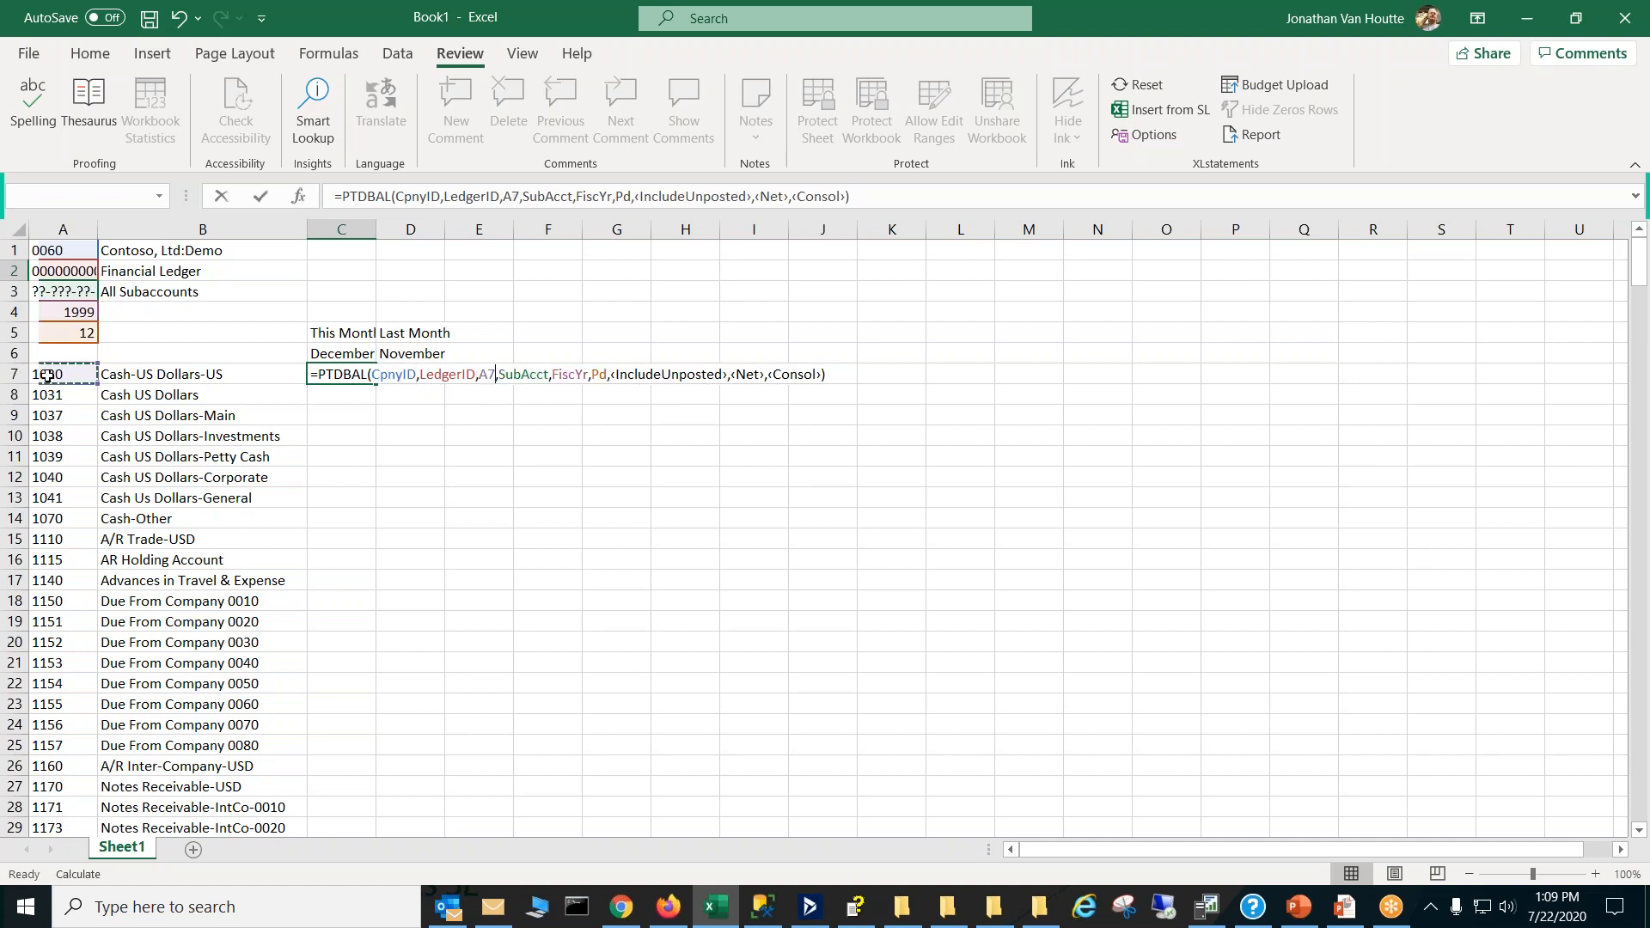
key("F4")
key("F4")
key("F4")
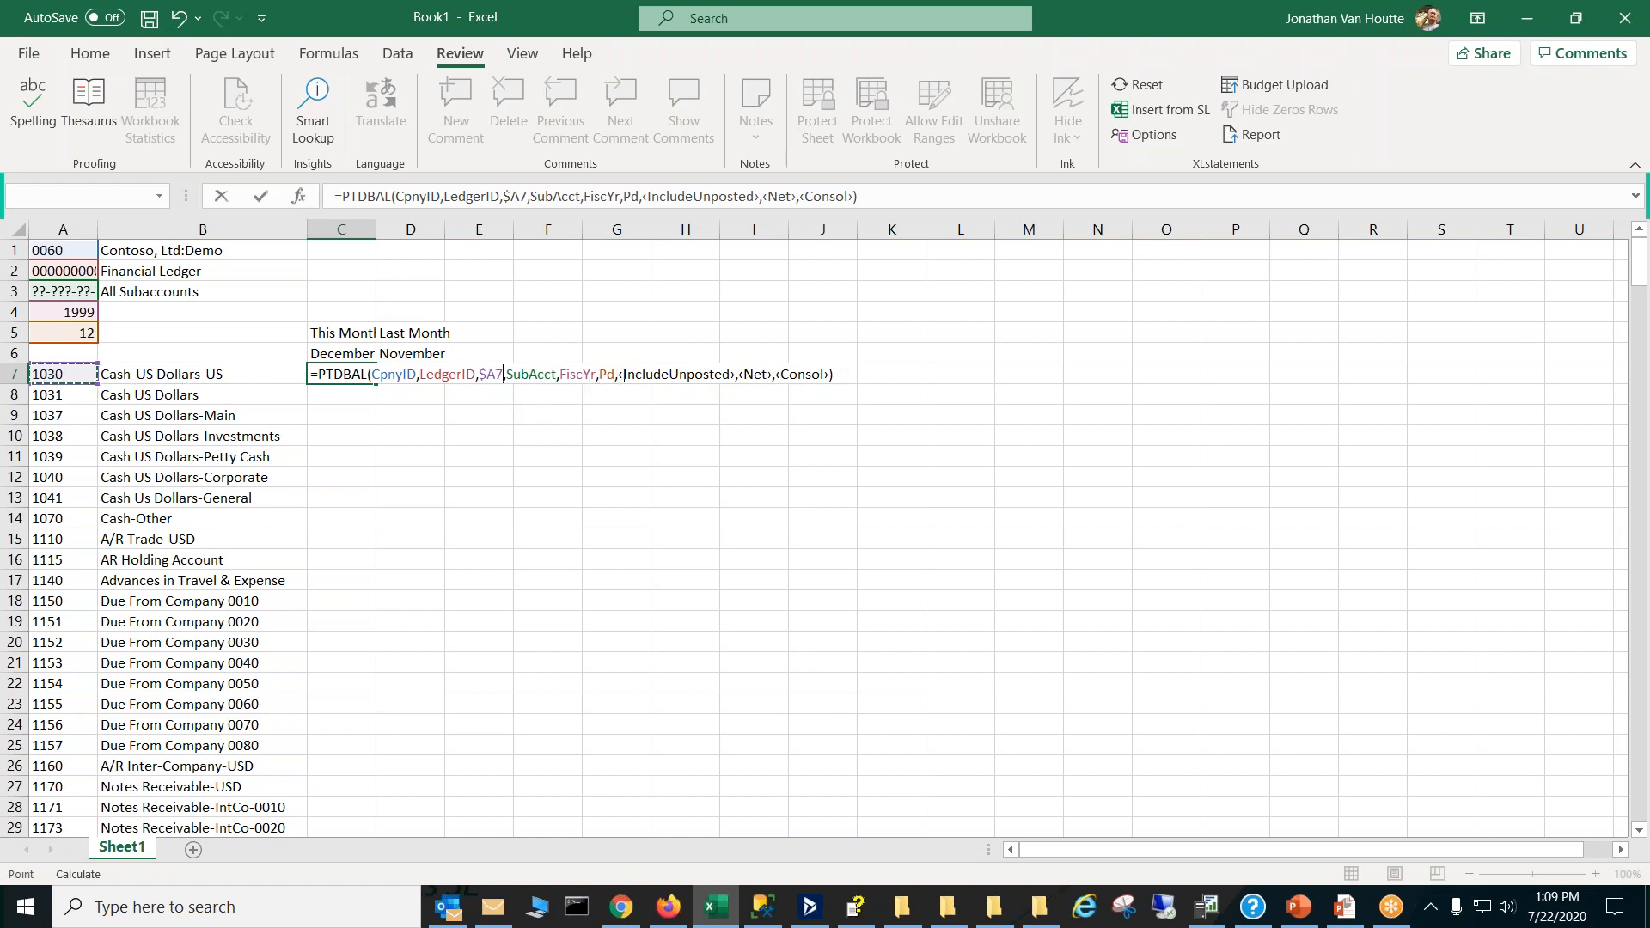
left_click_drag(613, 376, 831, 380)
key("Delete")
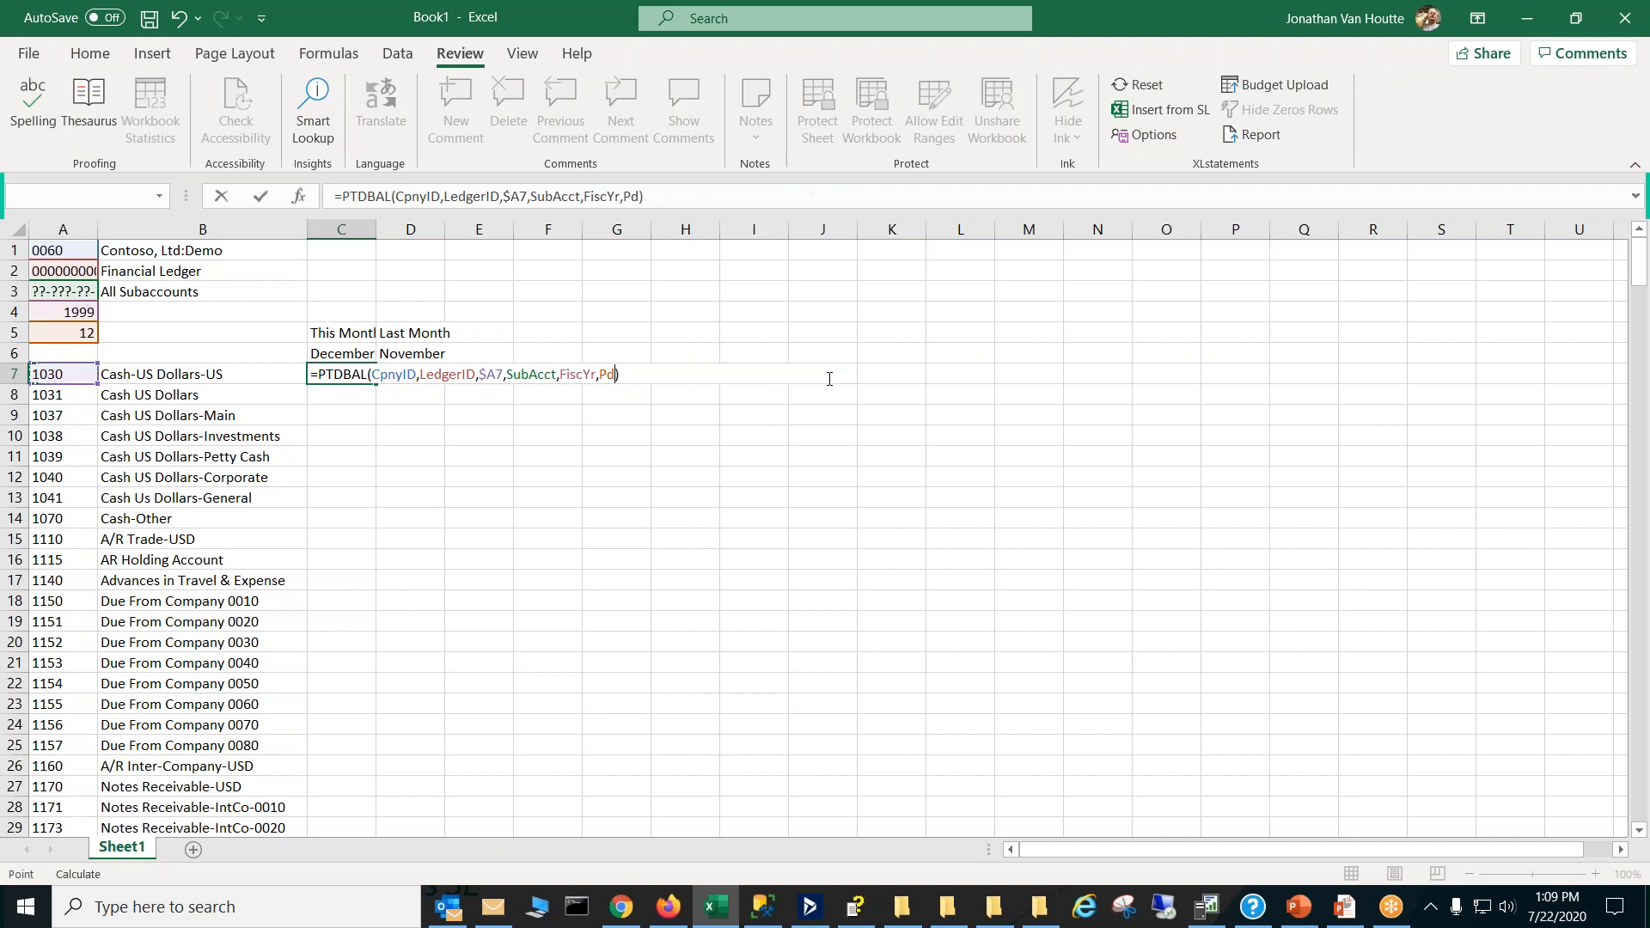
key("Return")
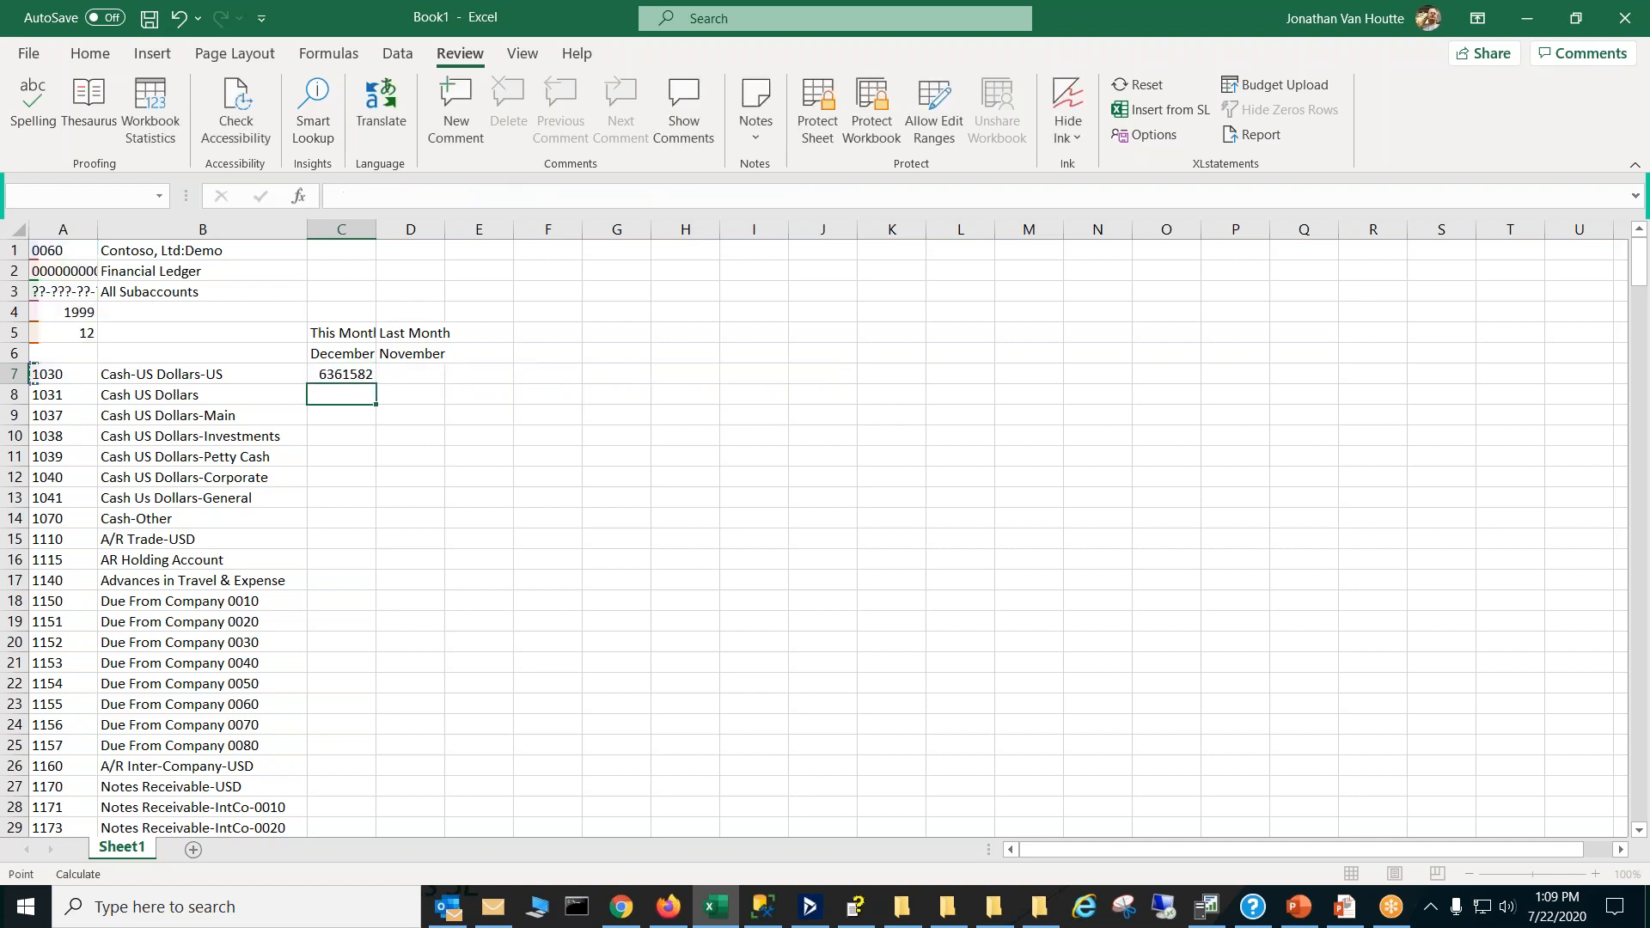
Step: Copy the PTDBAL formula from C7 to D7 and change its period argument to Pd-1
left_click(364, 374)
left_click_drag(379, 386, 442, 384)
left_click(644, 197)
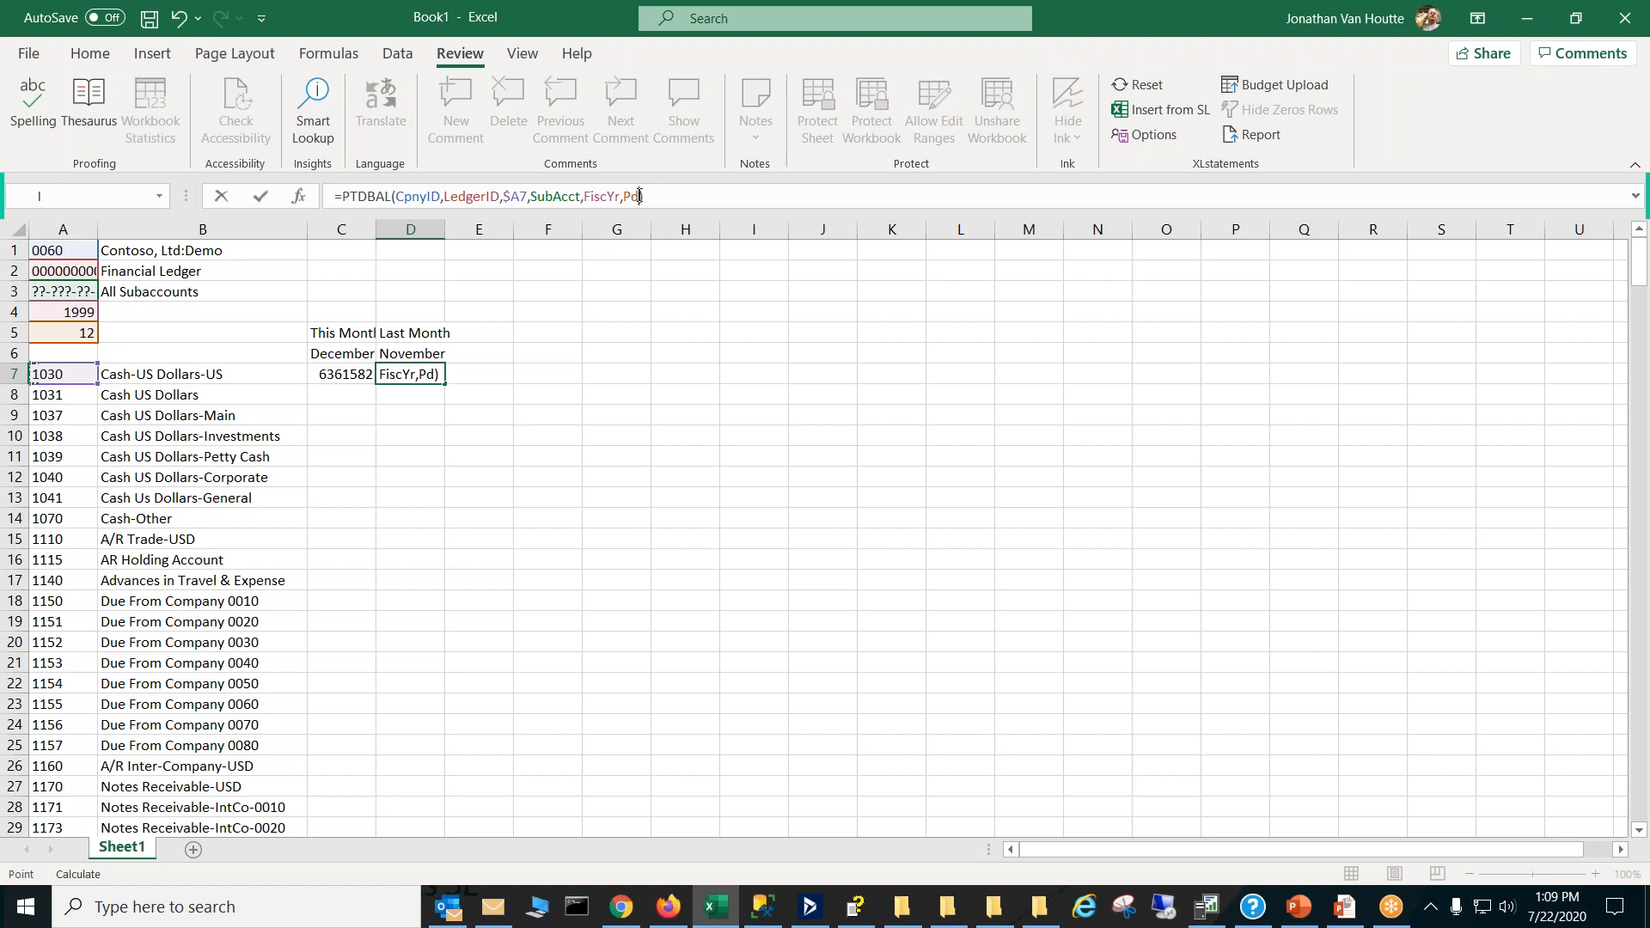
type("-1")
key("Return")
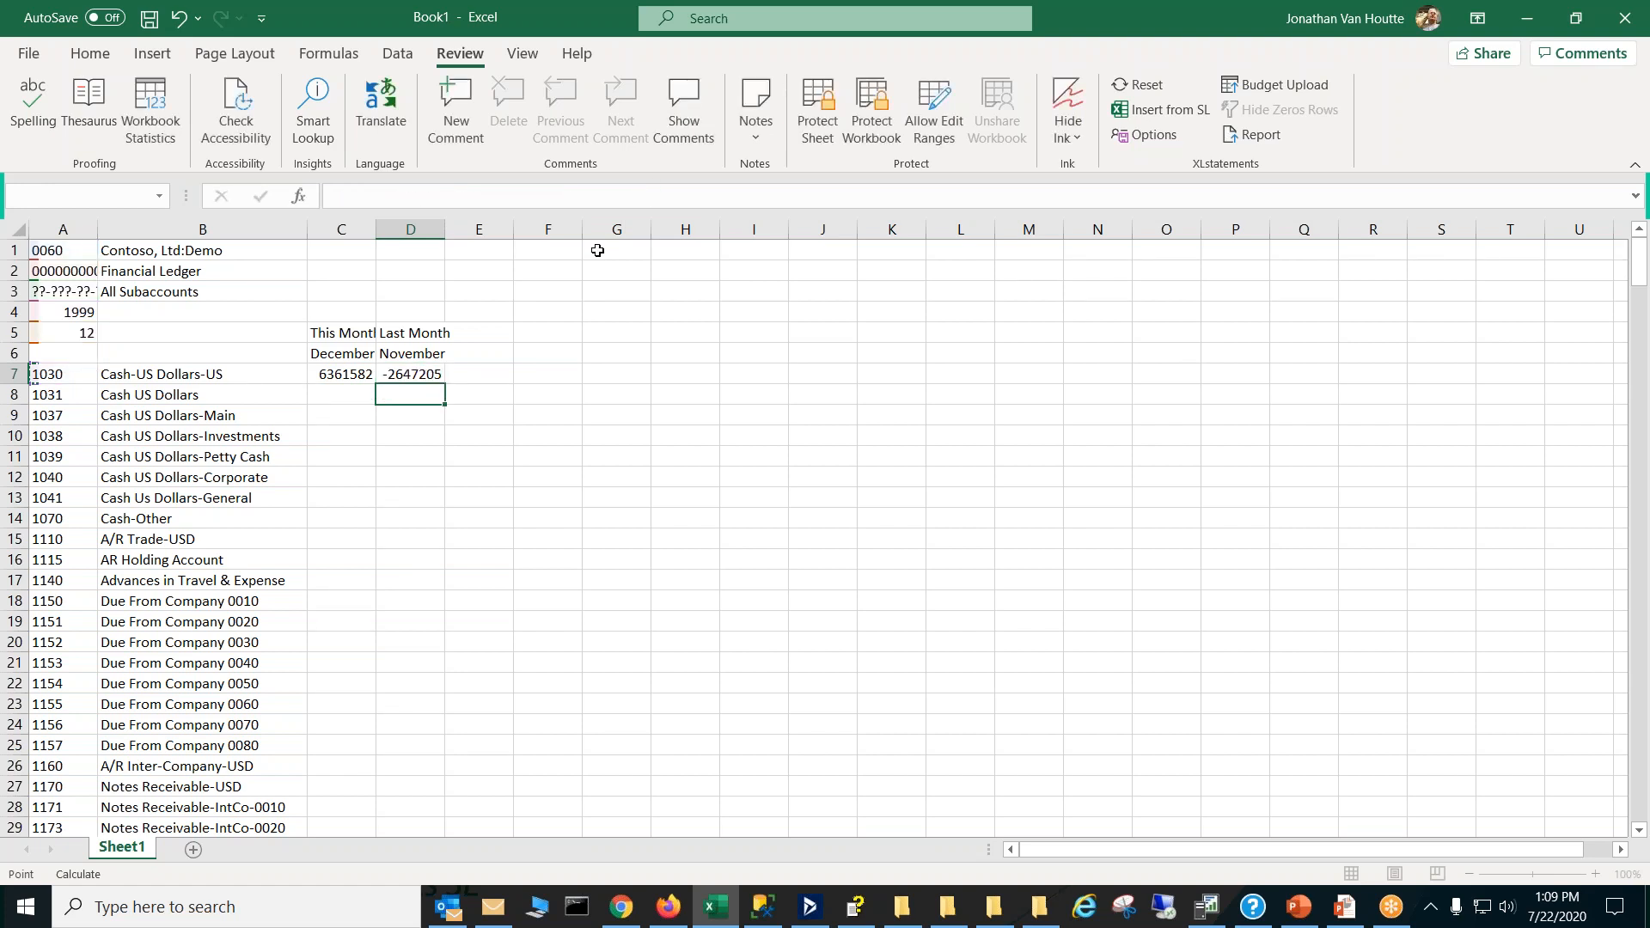
left_click(344, 375)
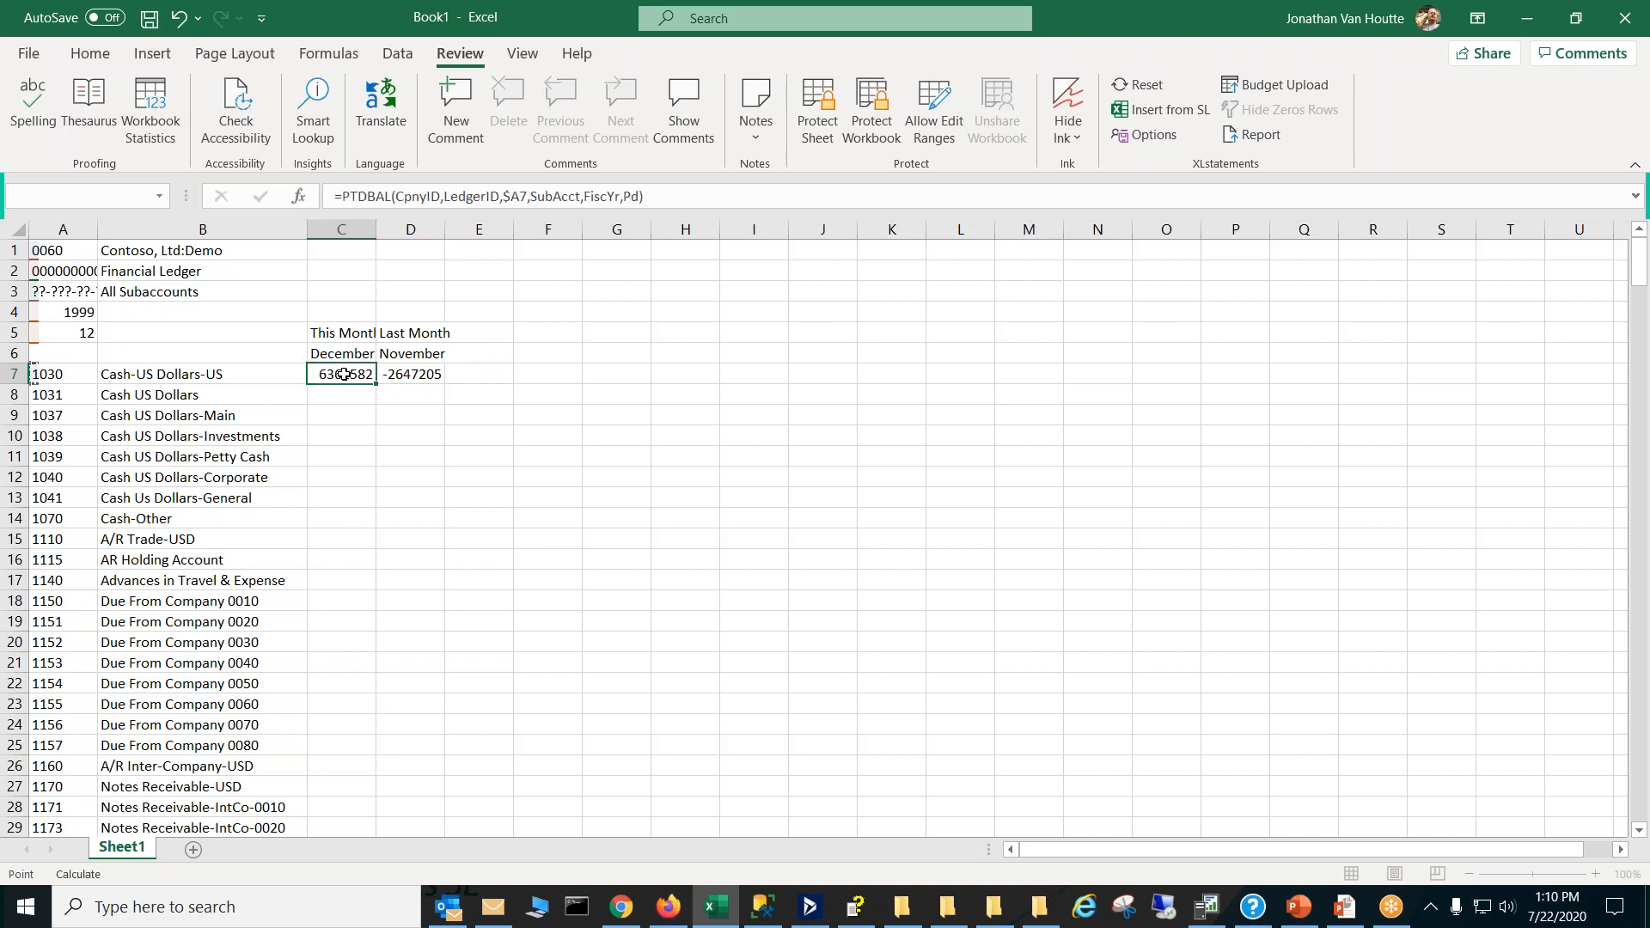
left_click(414, 374)
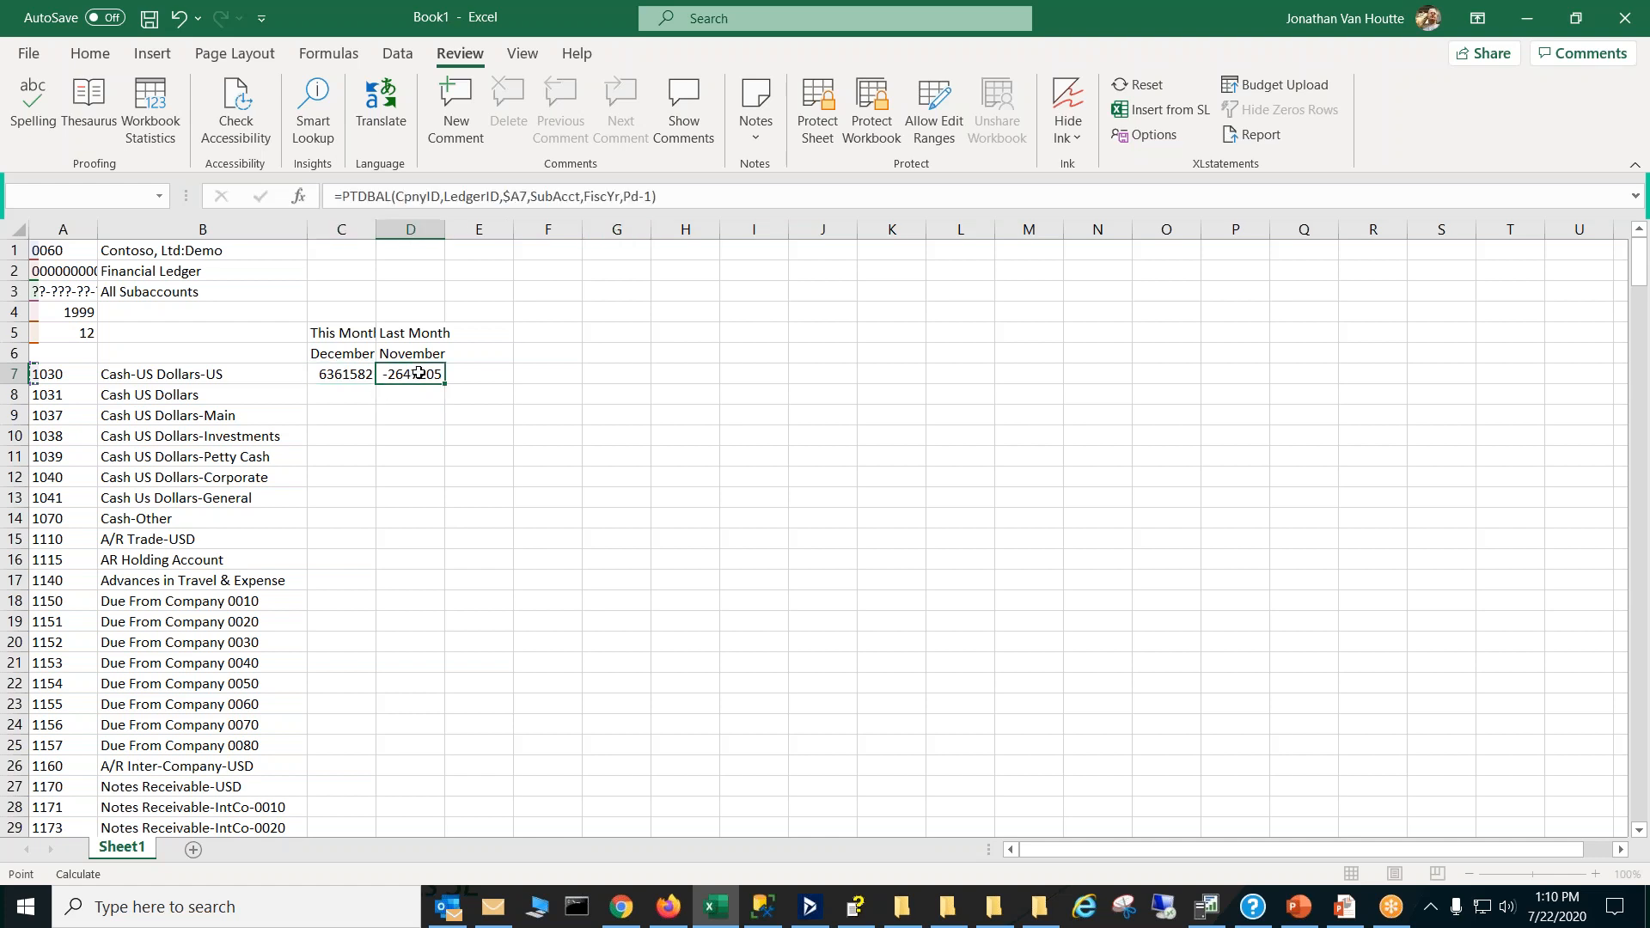
left_click(599, 196)
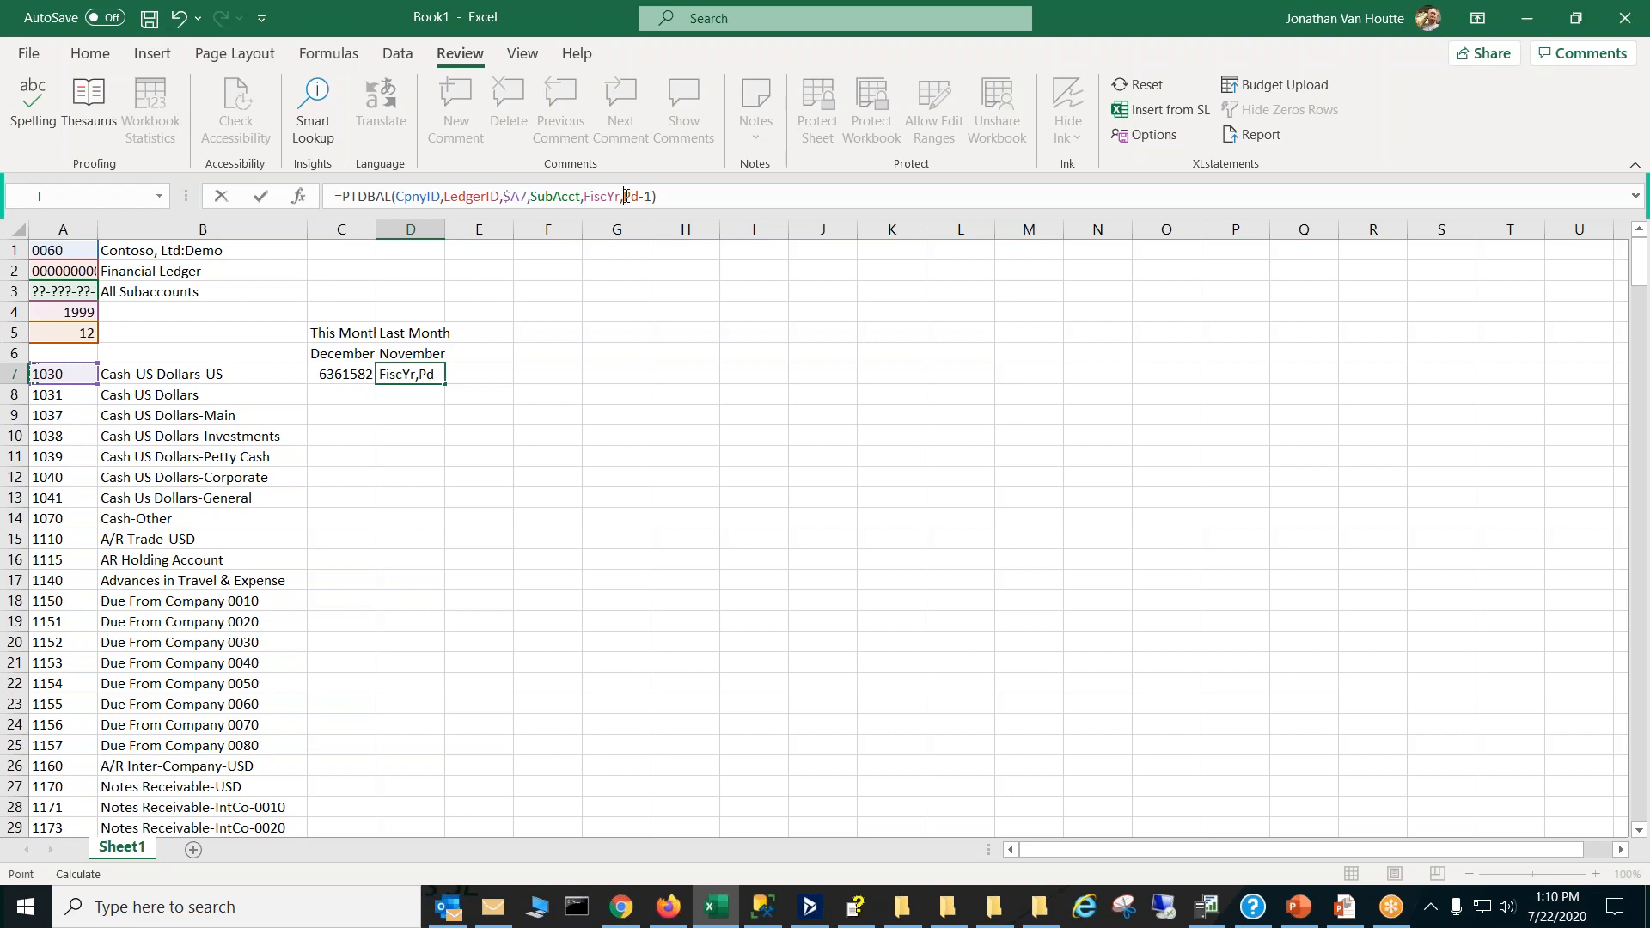
key("ctrl+Return")
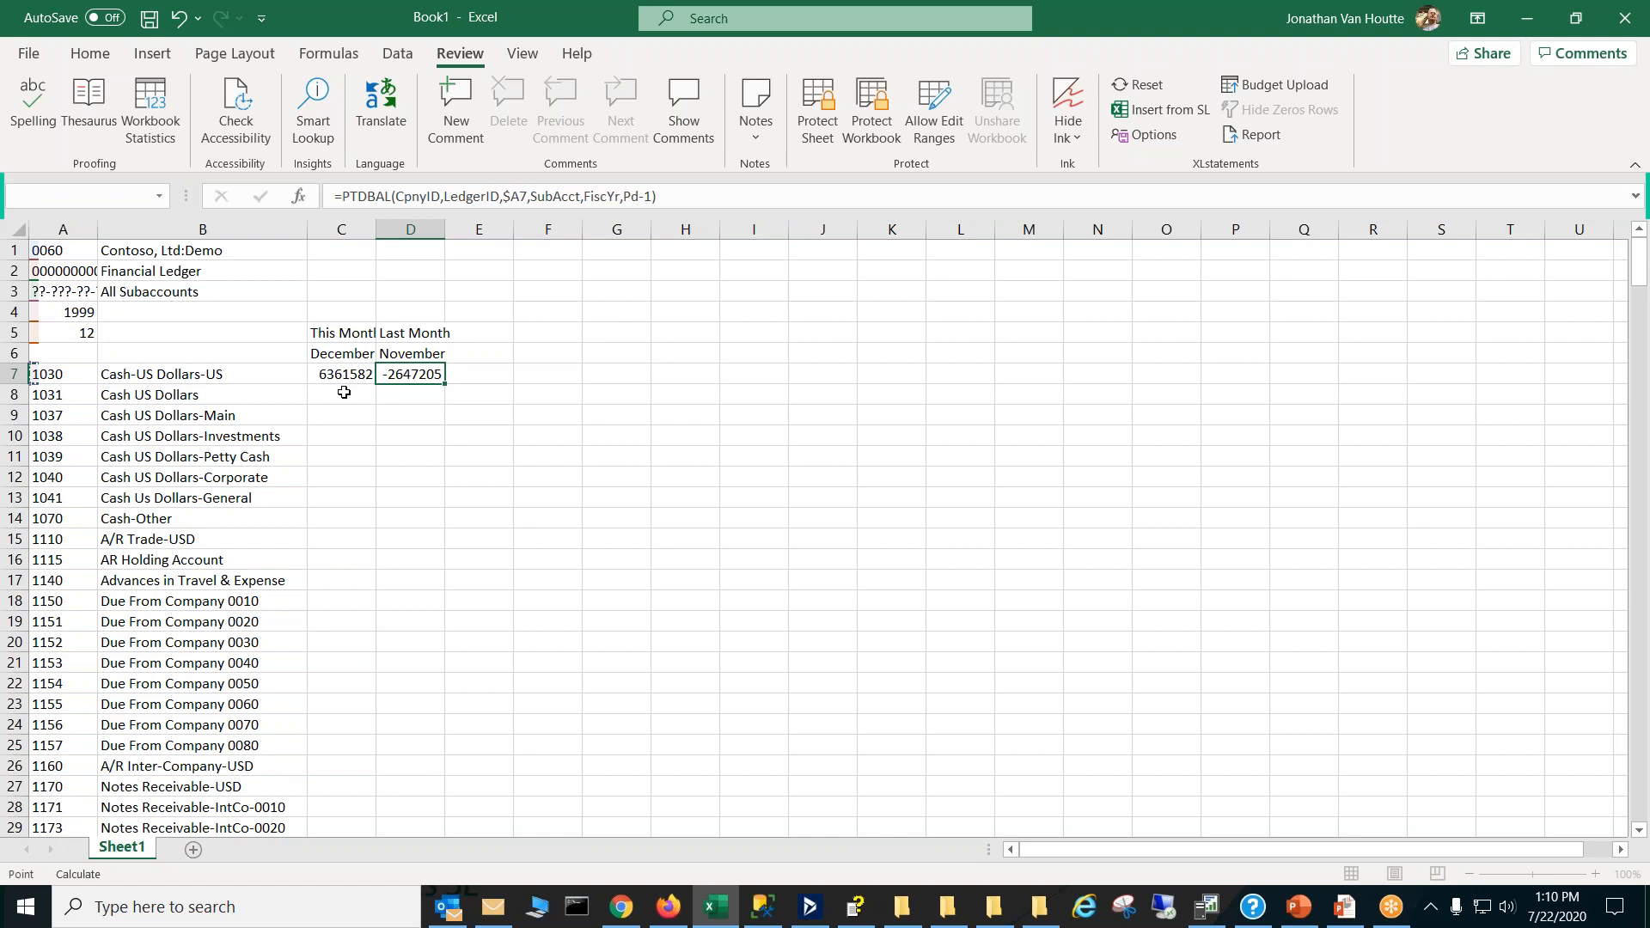
left_click_drag(342, 375, 404, 376)
Step: Enter the formula =D7-C7 in E7 for the difference between the two months
left_click(477, 382)
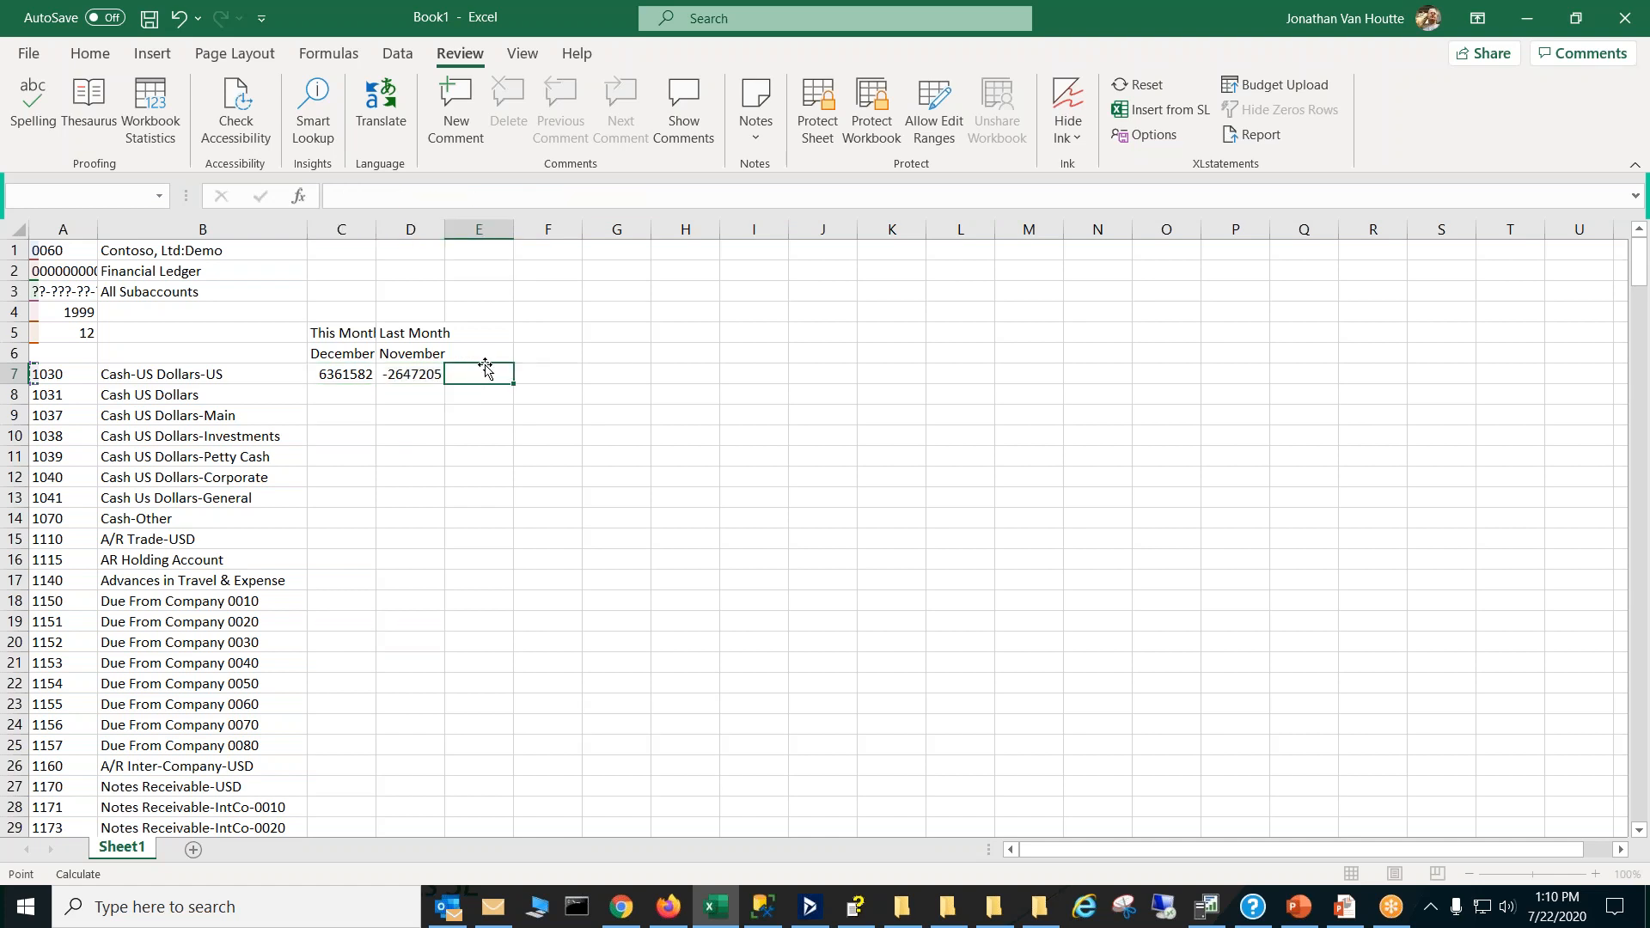
type("=")
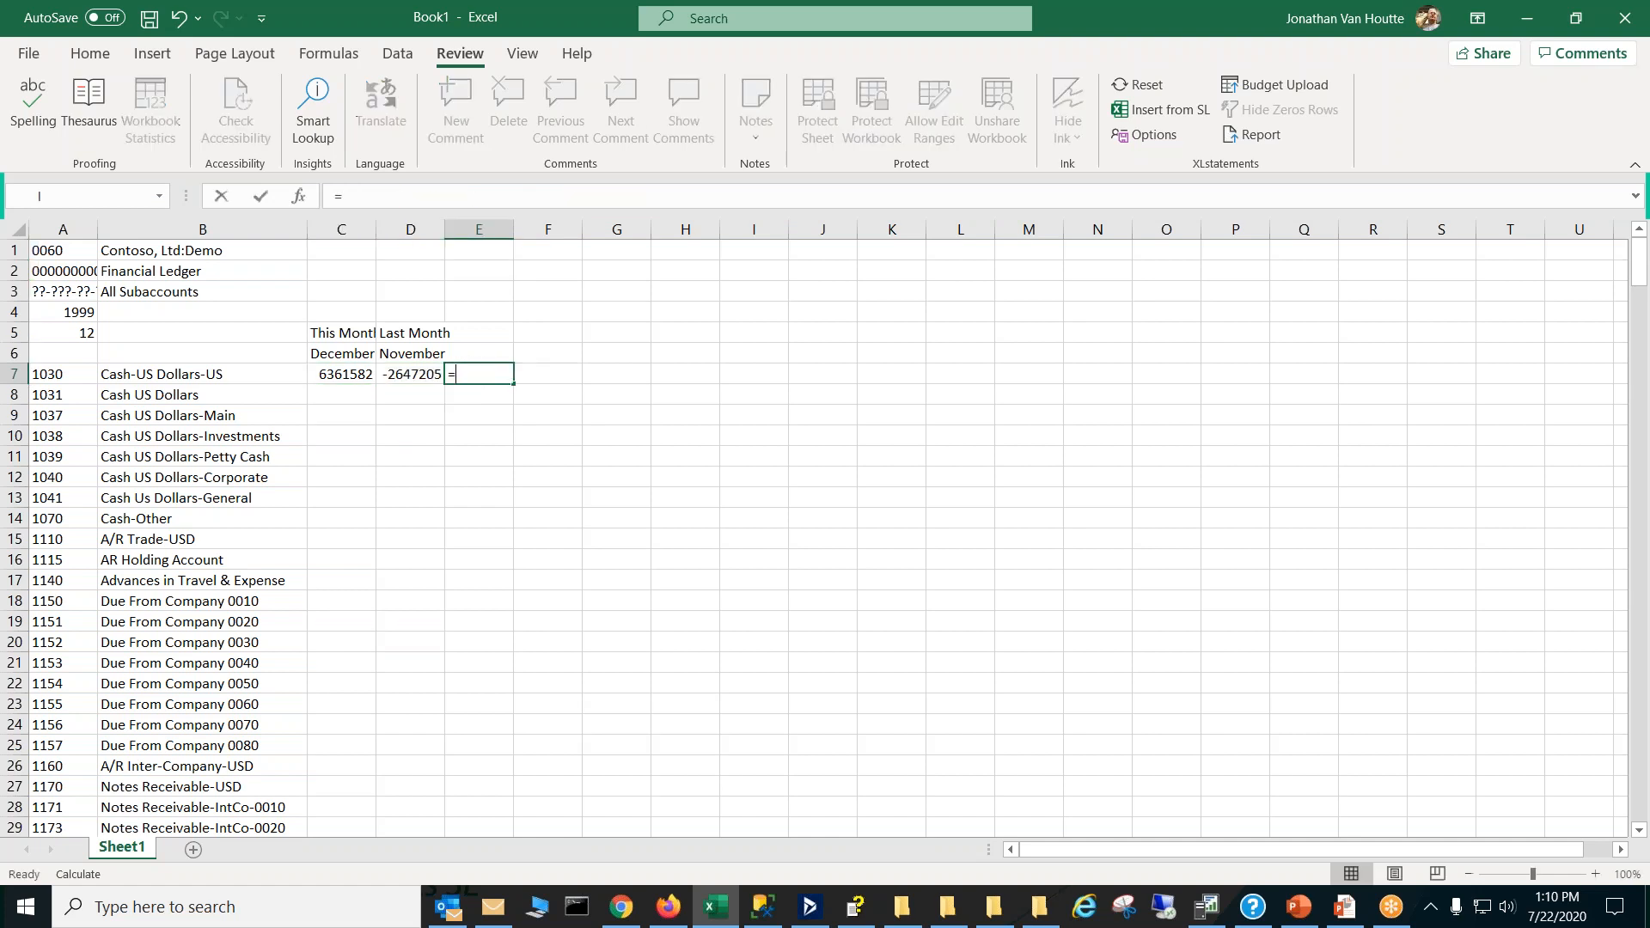
left_click(418, 378)
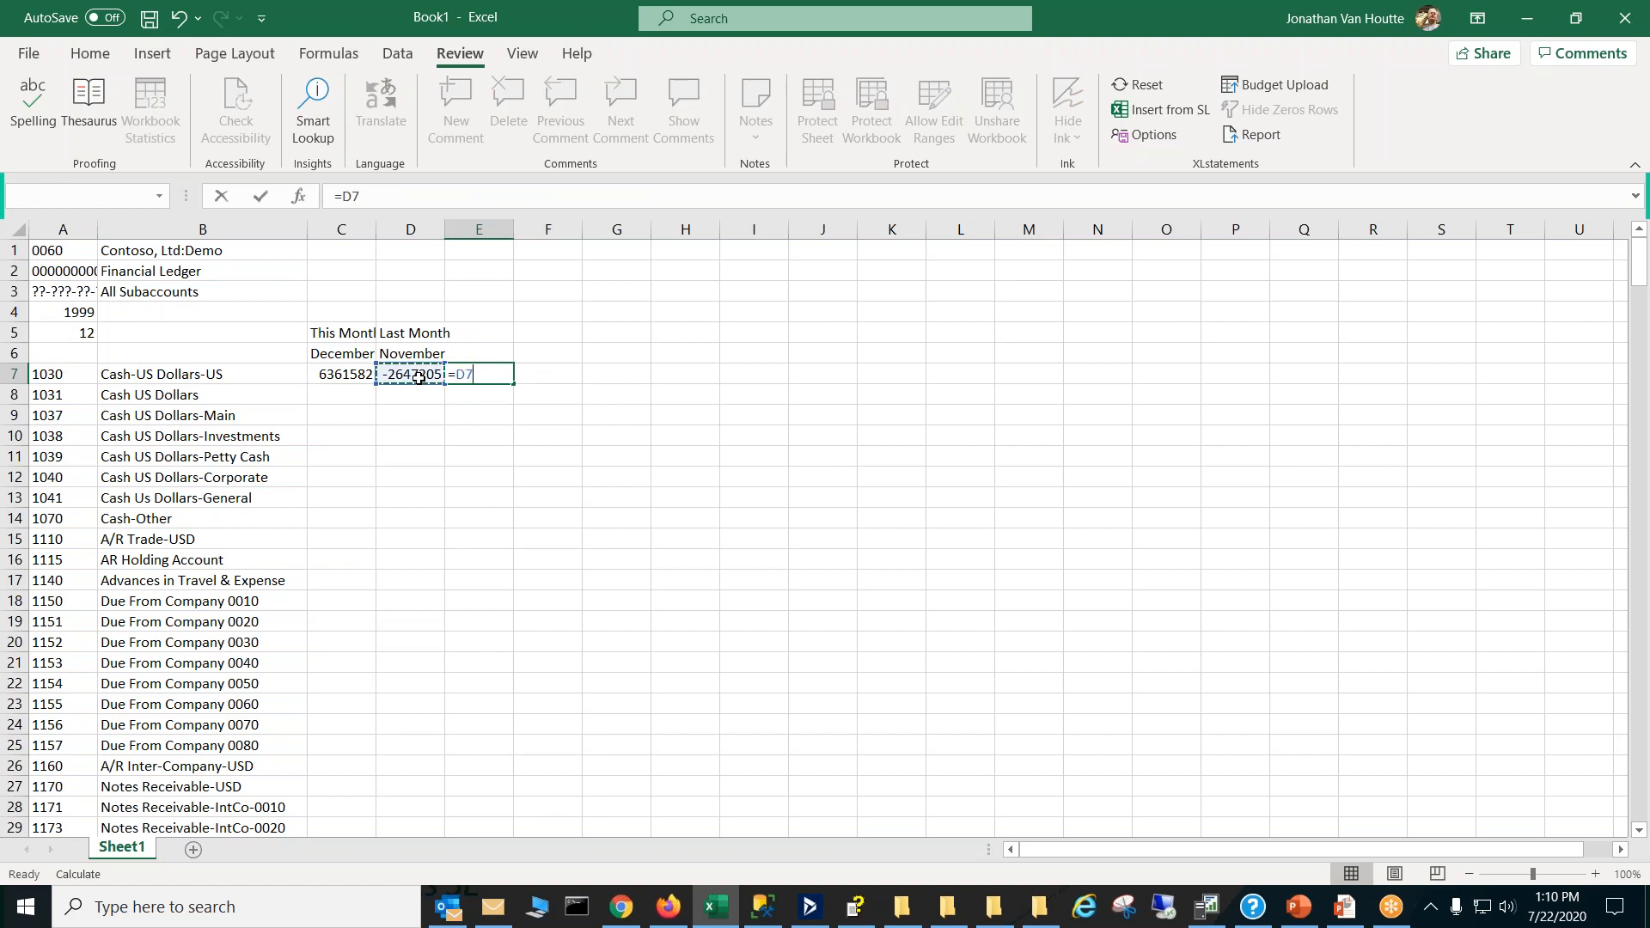
type("-")
left_click(358, 376)
key("Return")
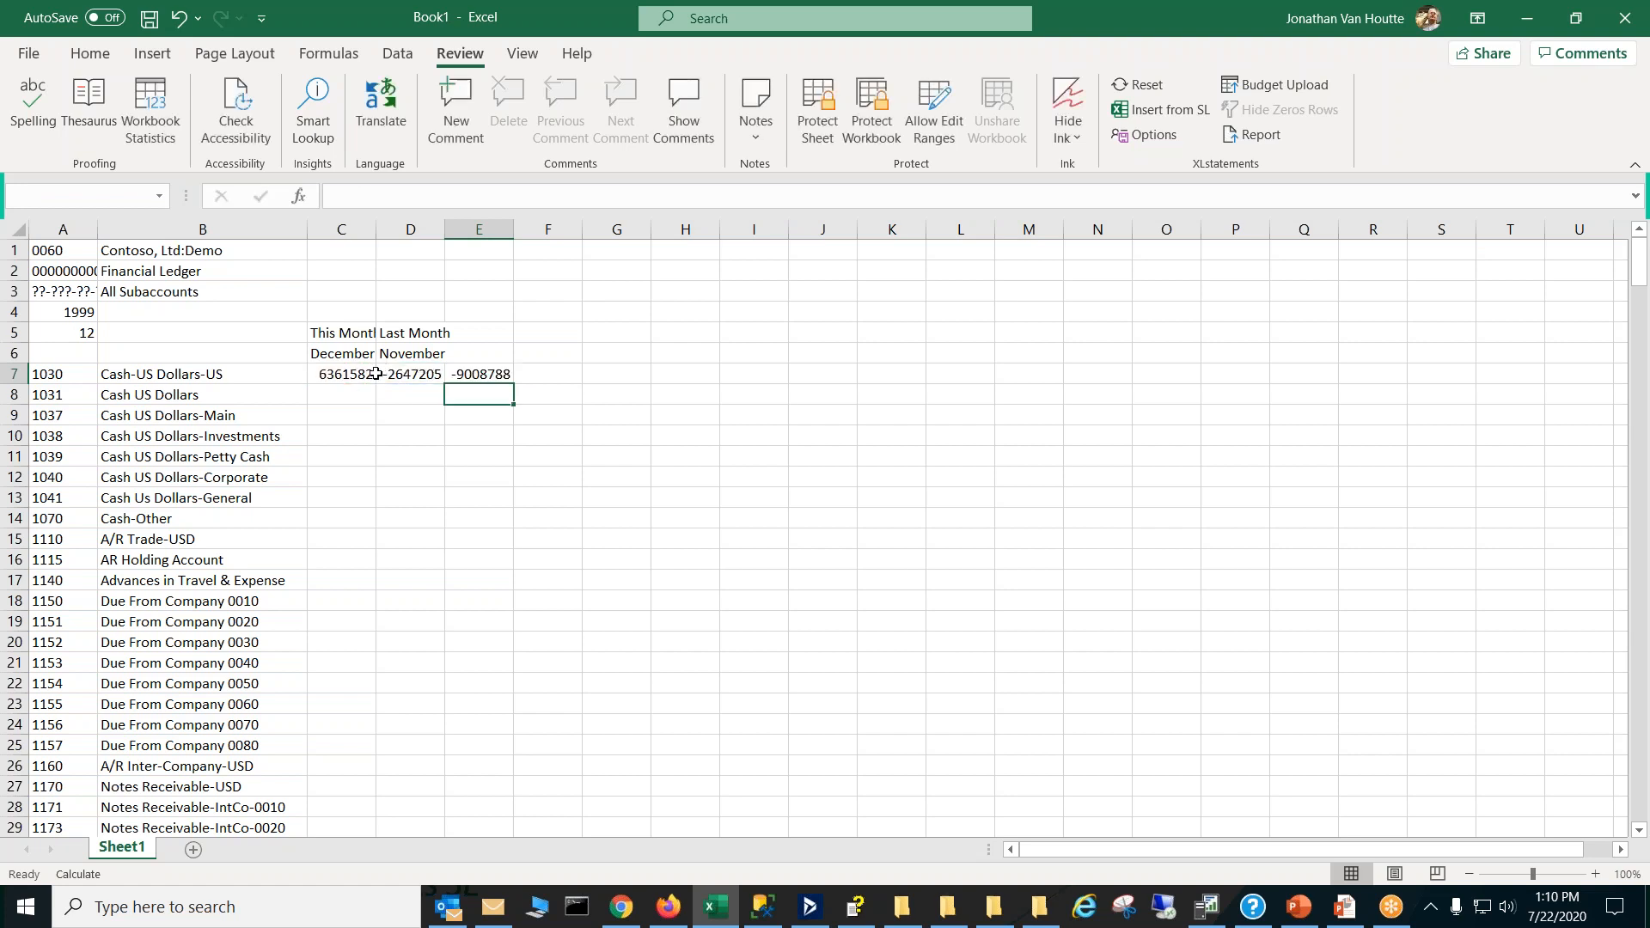
Step: Change the period argument of the PTDBAL formulas to -Pd in C7 and -(Pd-1) in D7
left_click(364, 375)
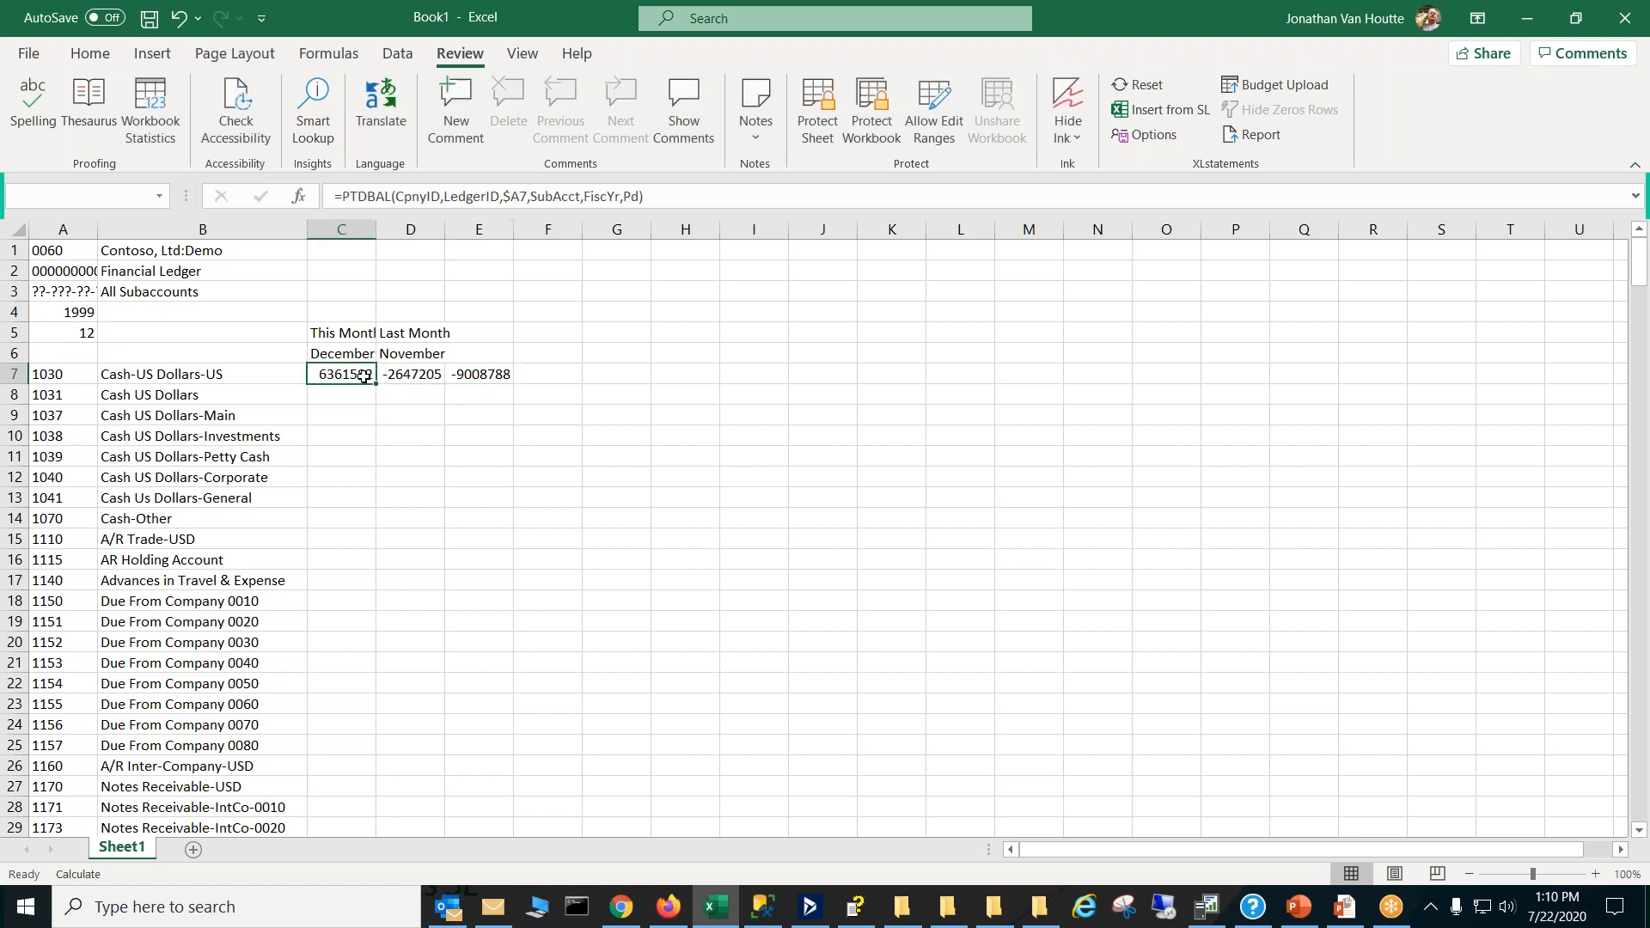
left_click(618, 199)
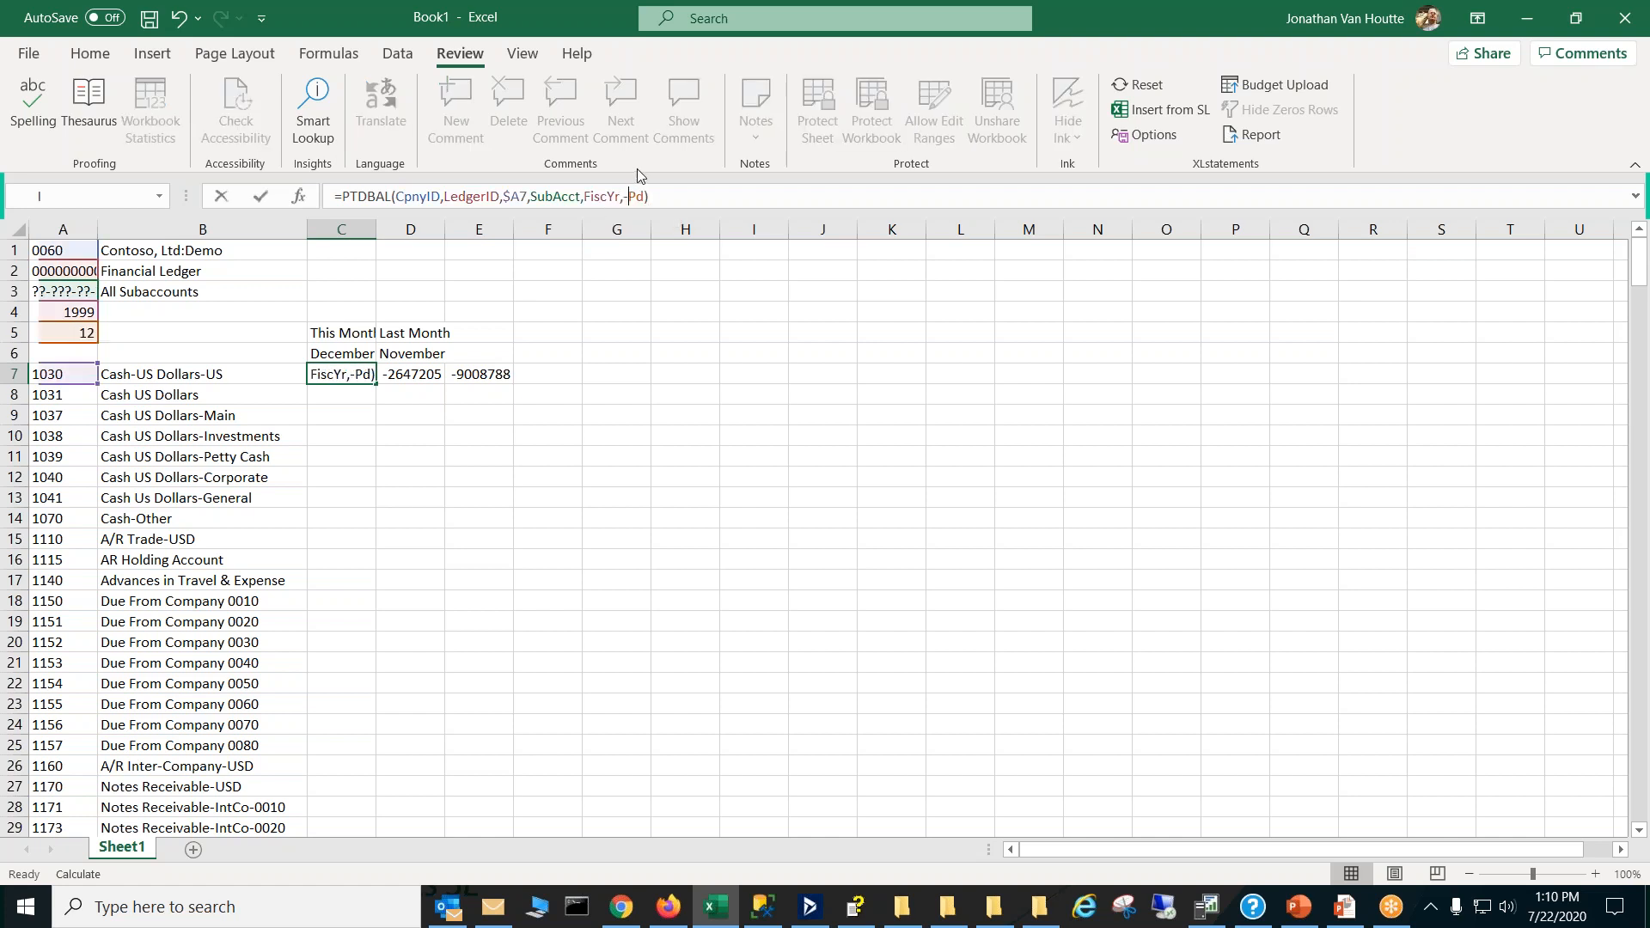
key("Return")
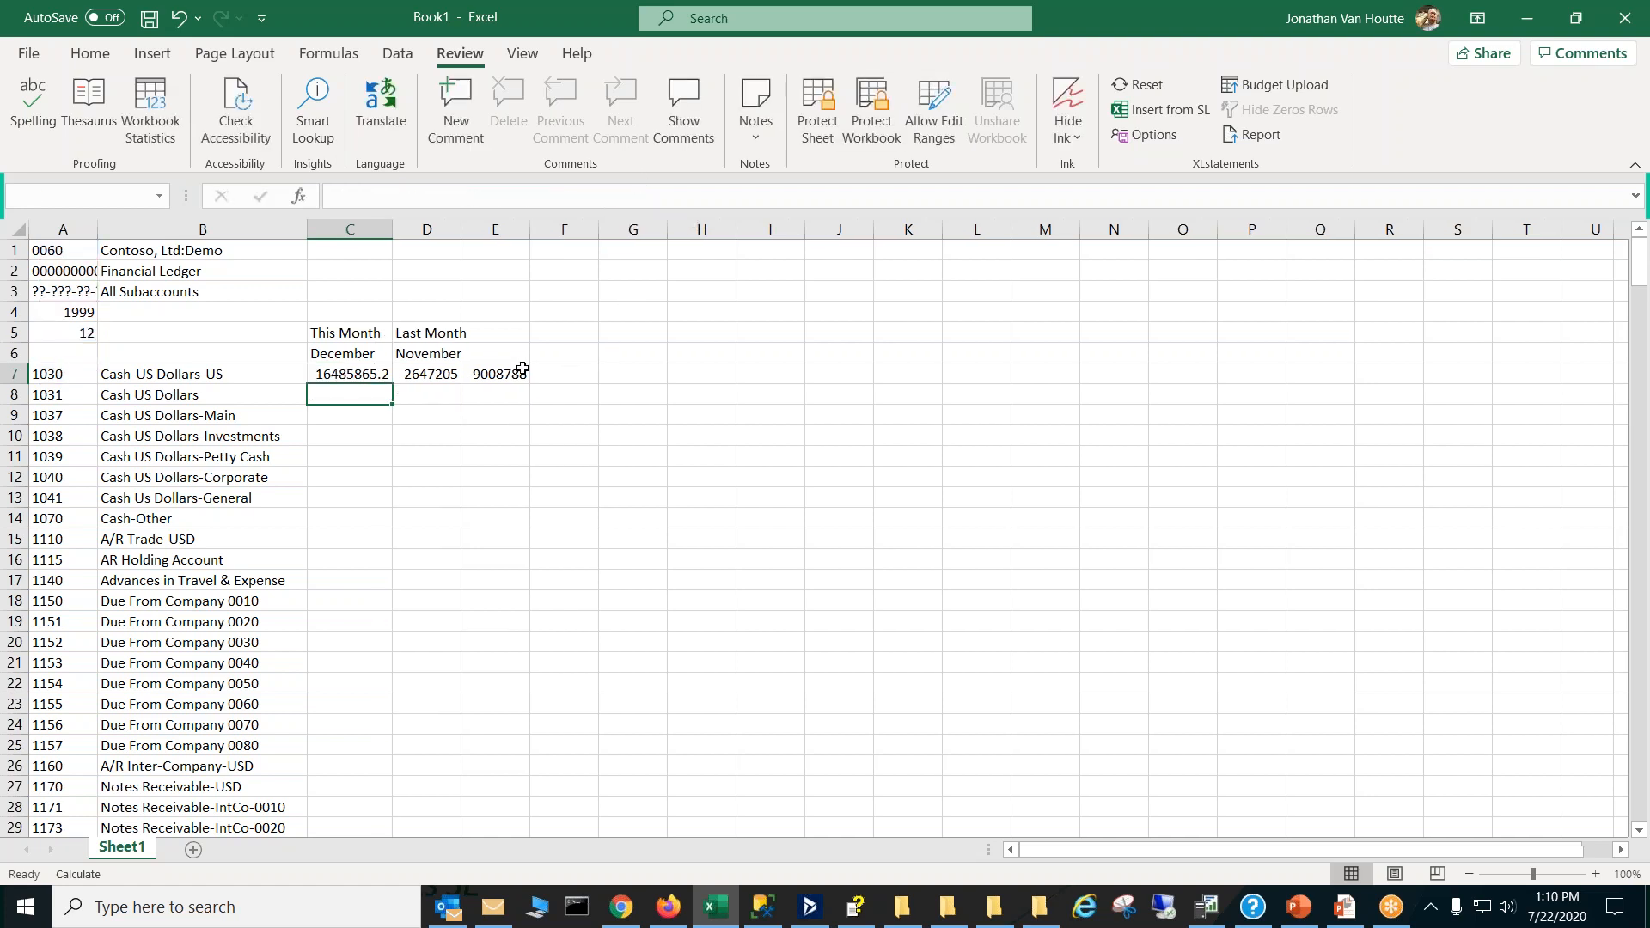
left_click(448, 373)
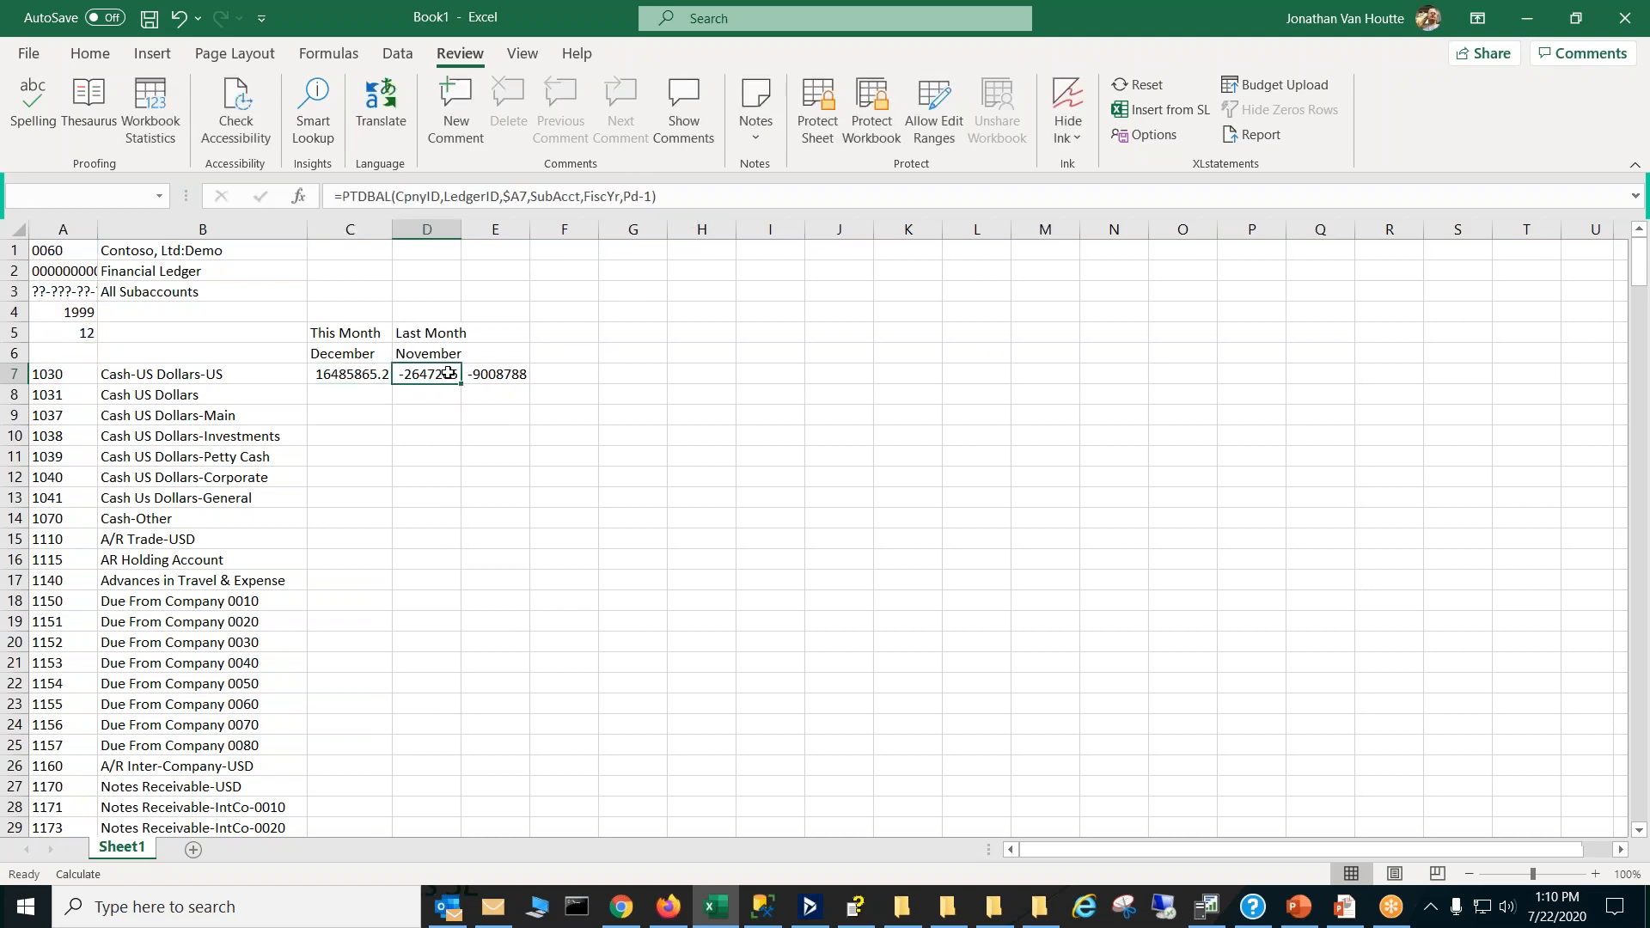
left_click(622, 197)
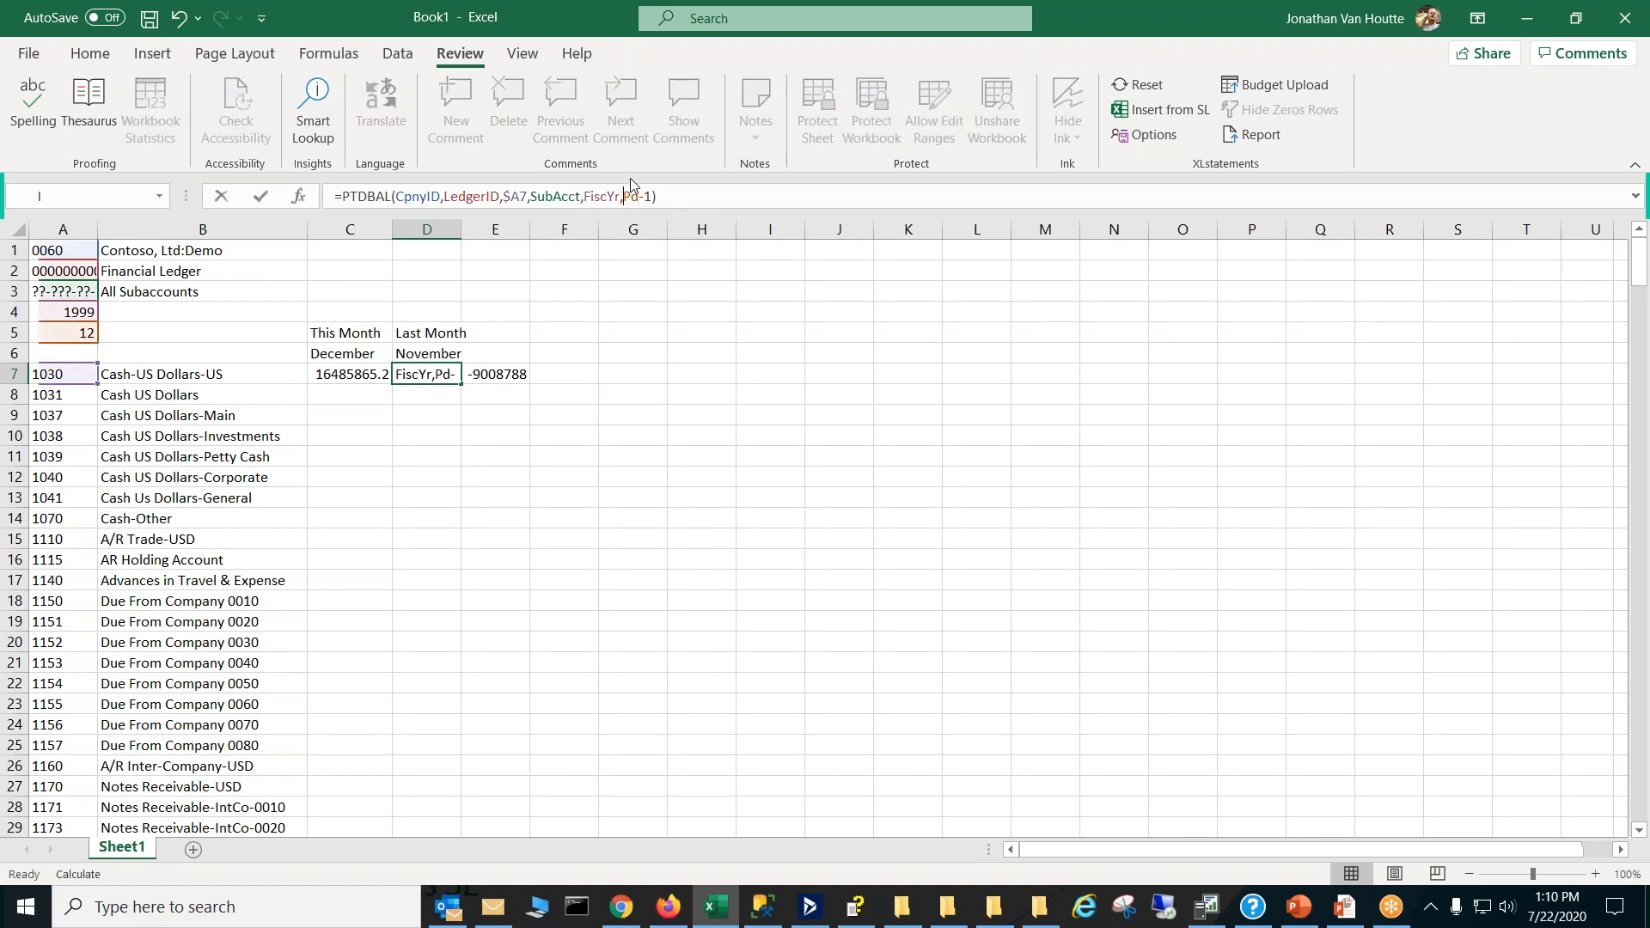
type("-(")
key("Return")
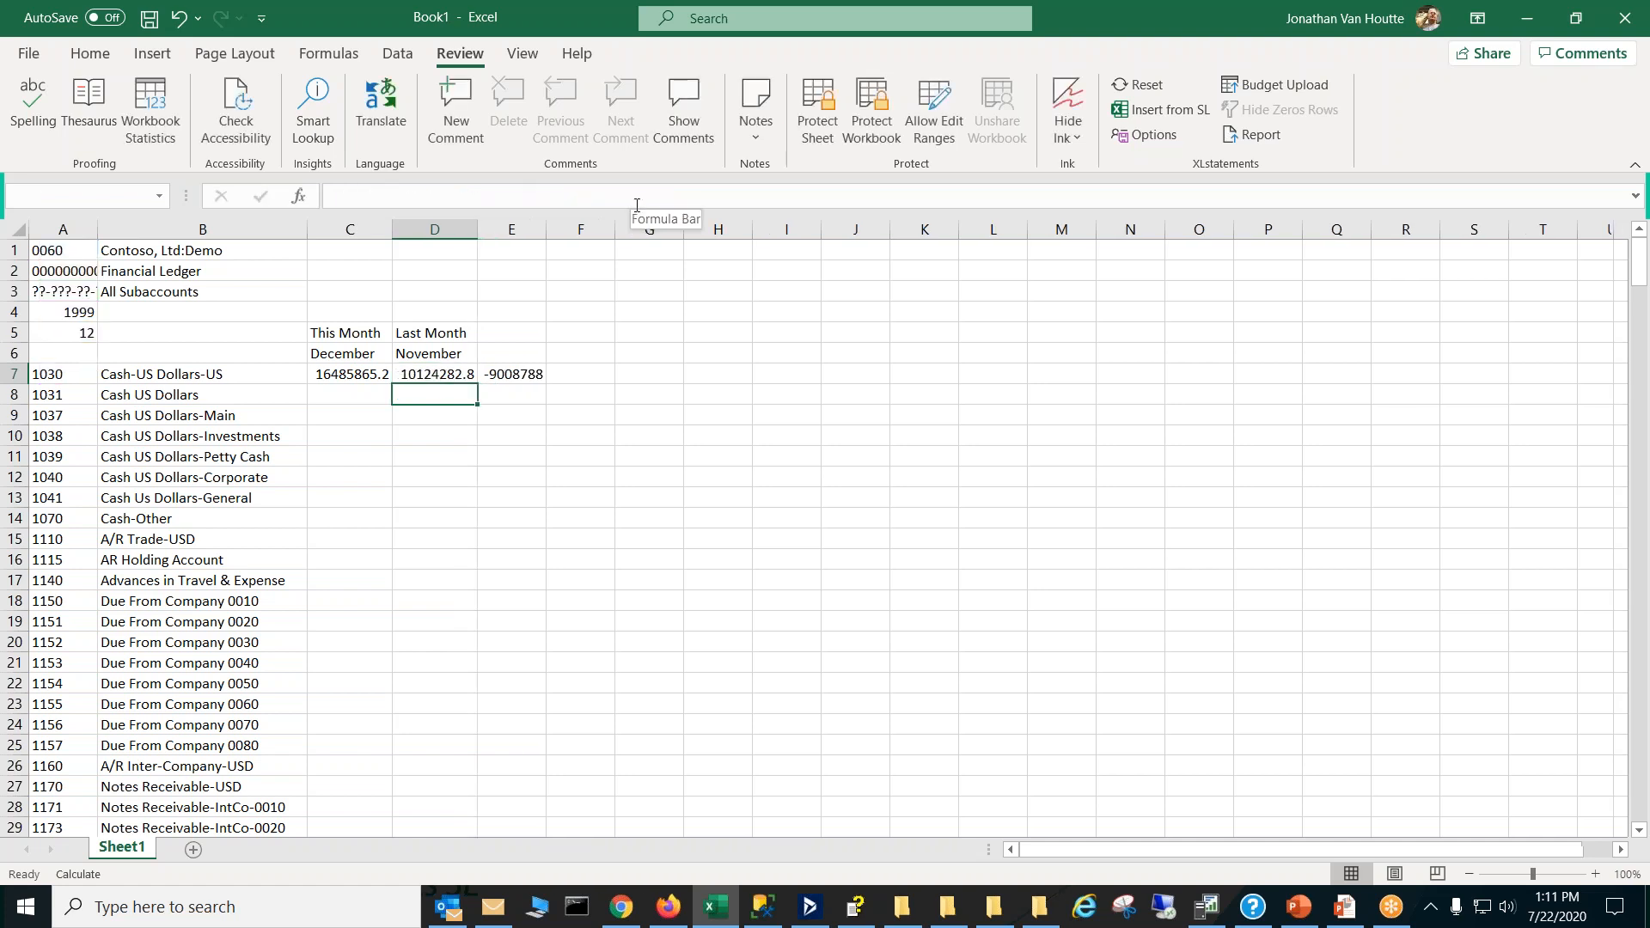
key("Up")
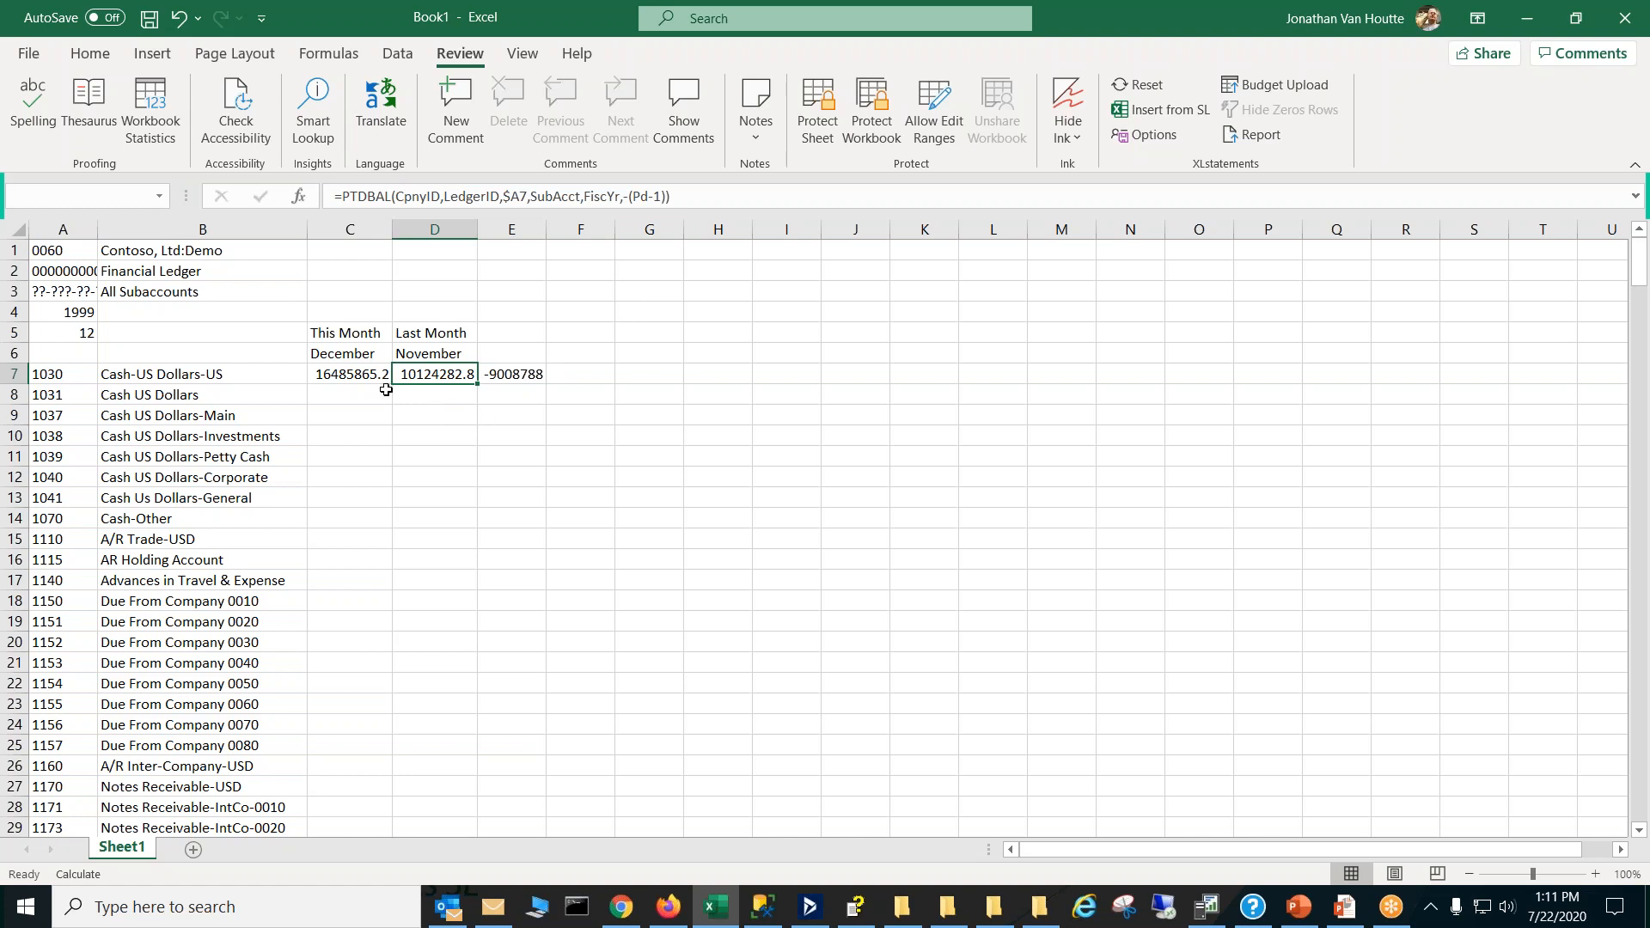
Step: Fill the formulas in C7:E7 down through all the account rows
left_click(375, 375)
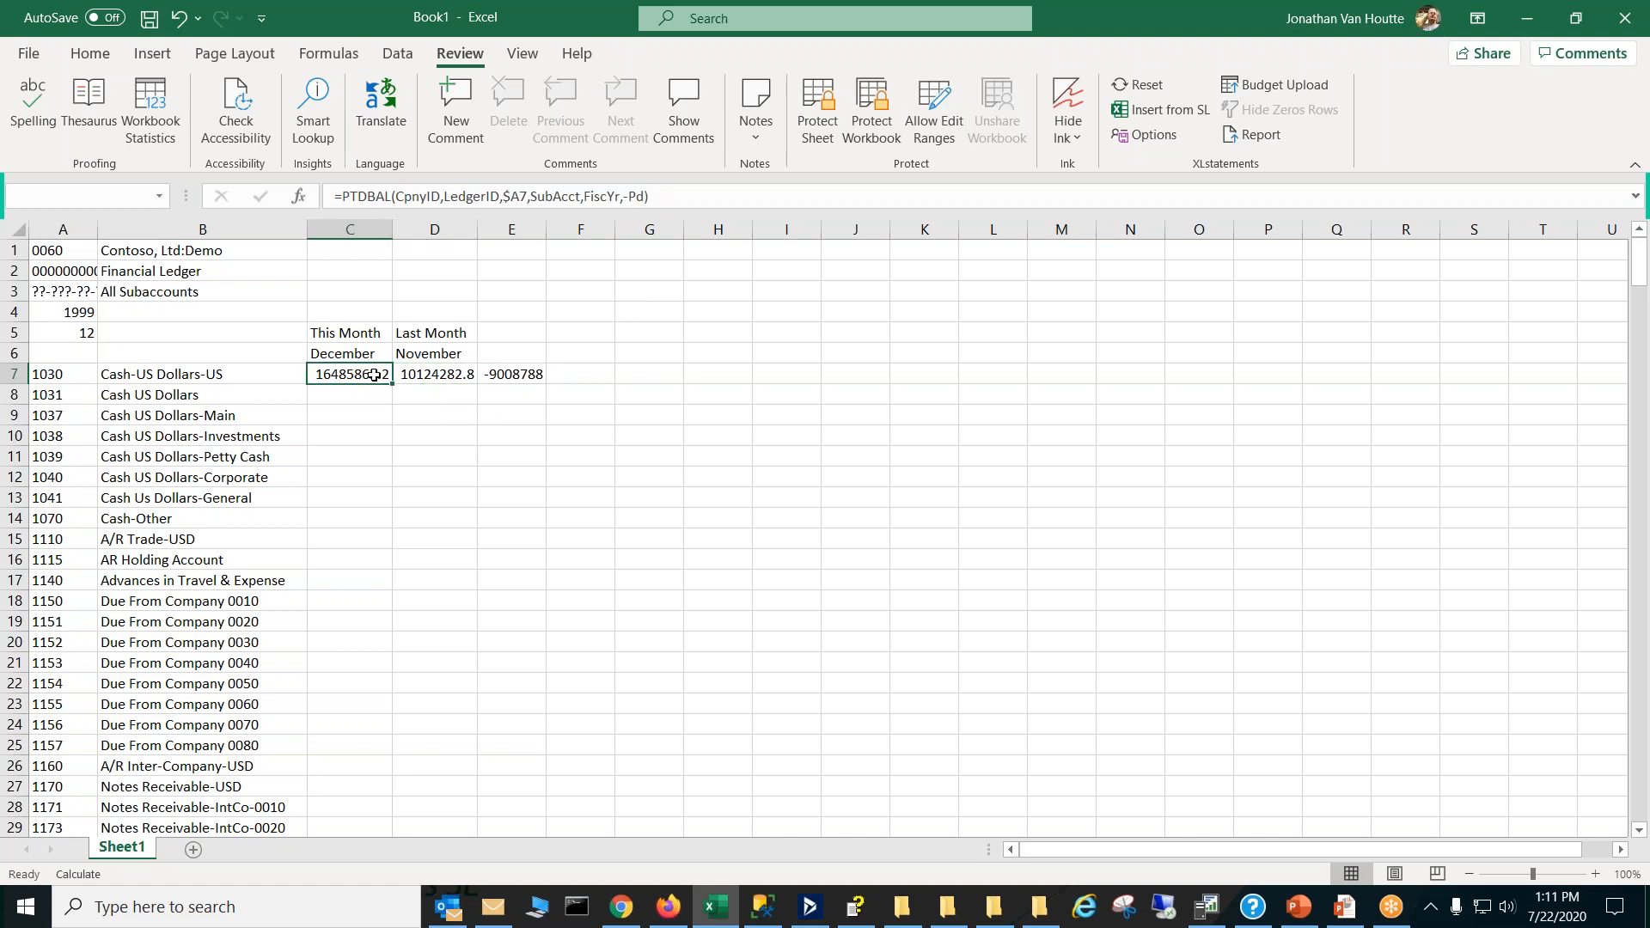
left_click_drag(375, 375, 486, 378)
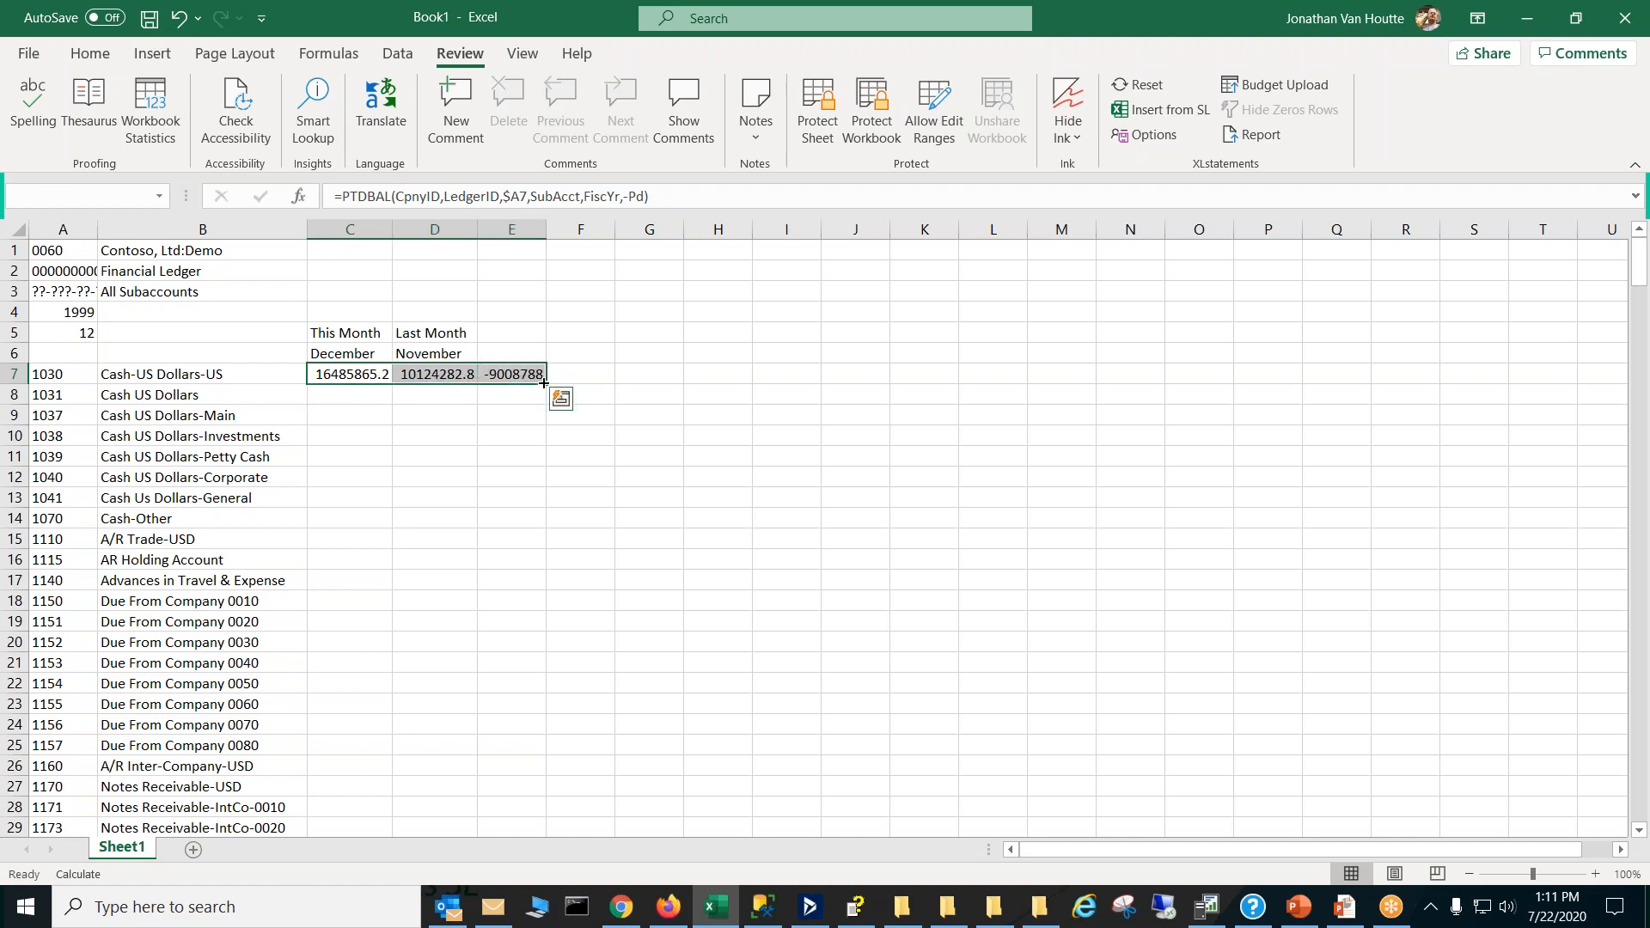
double_click(543, 382)
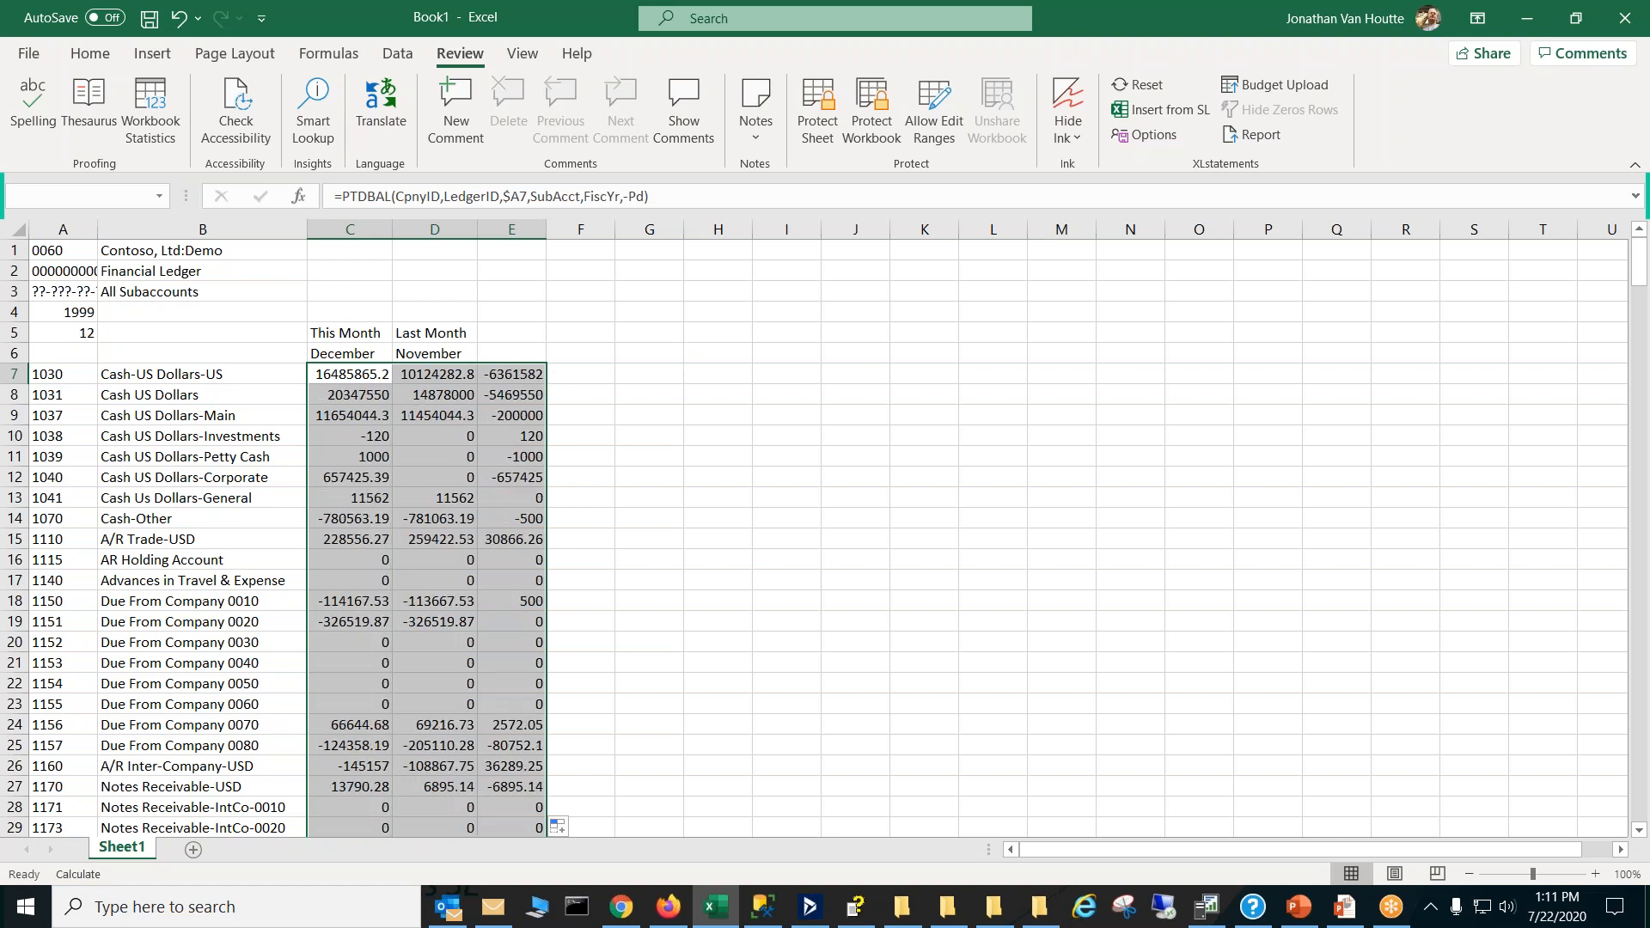
left_click(700, 409)
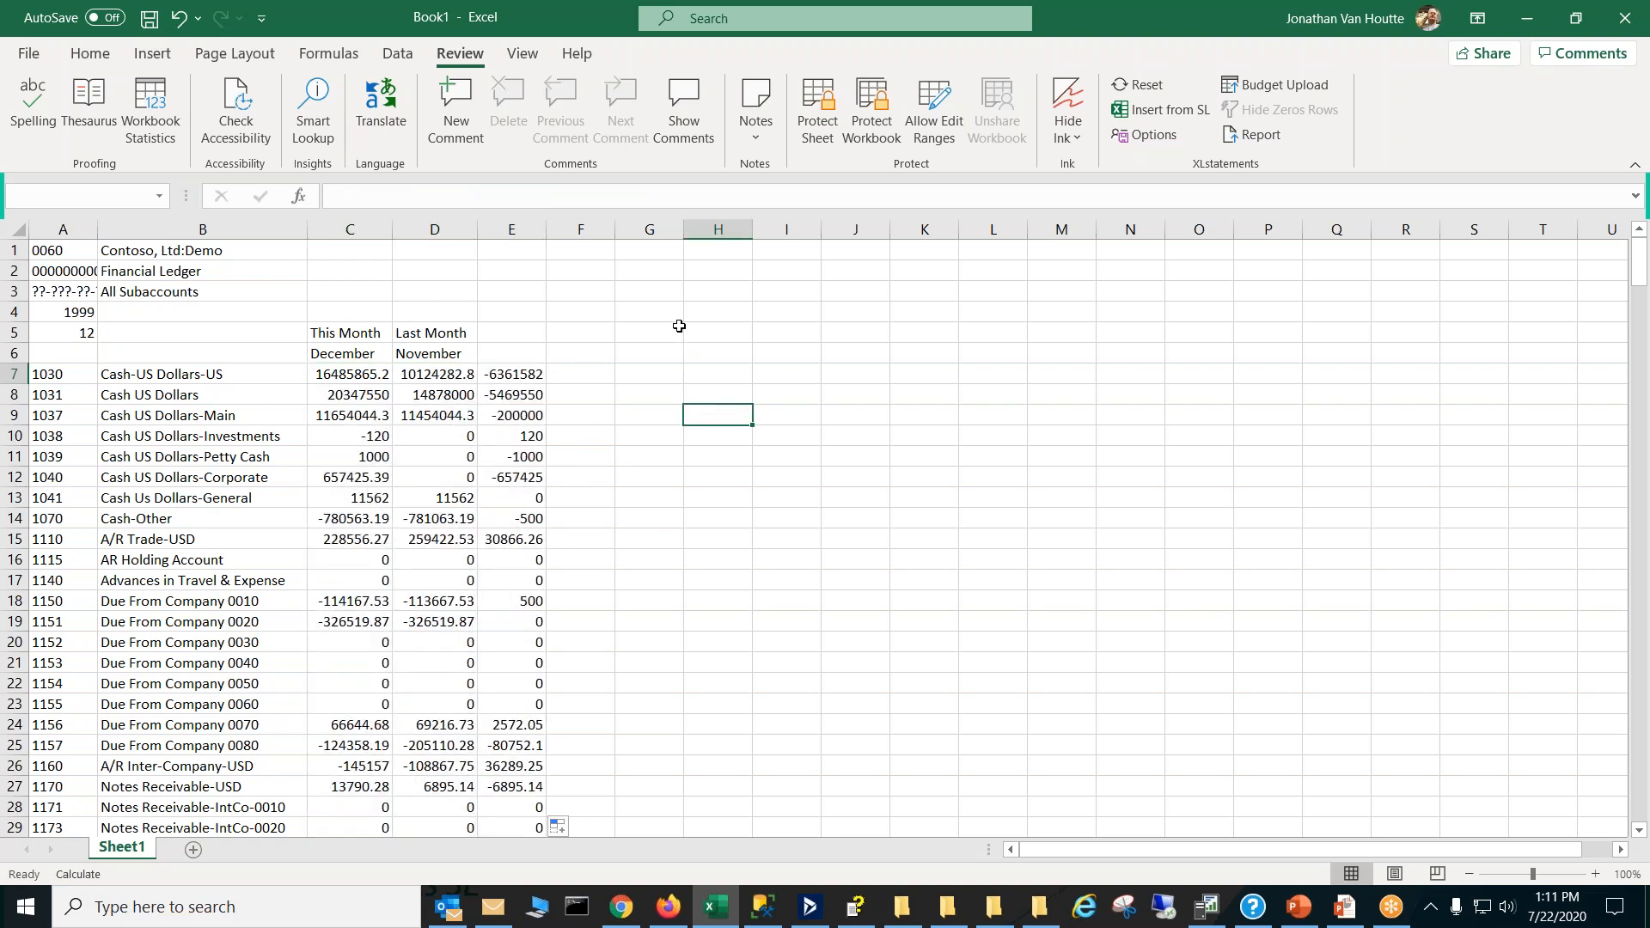
Step: Set the workbook's calculation option to Automatic
left_click(329, 53)
left_click(1159, 131)
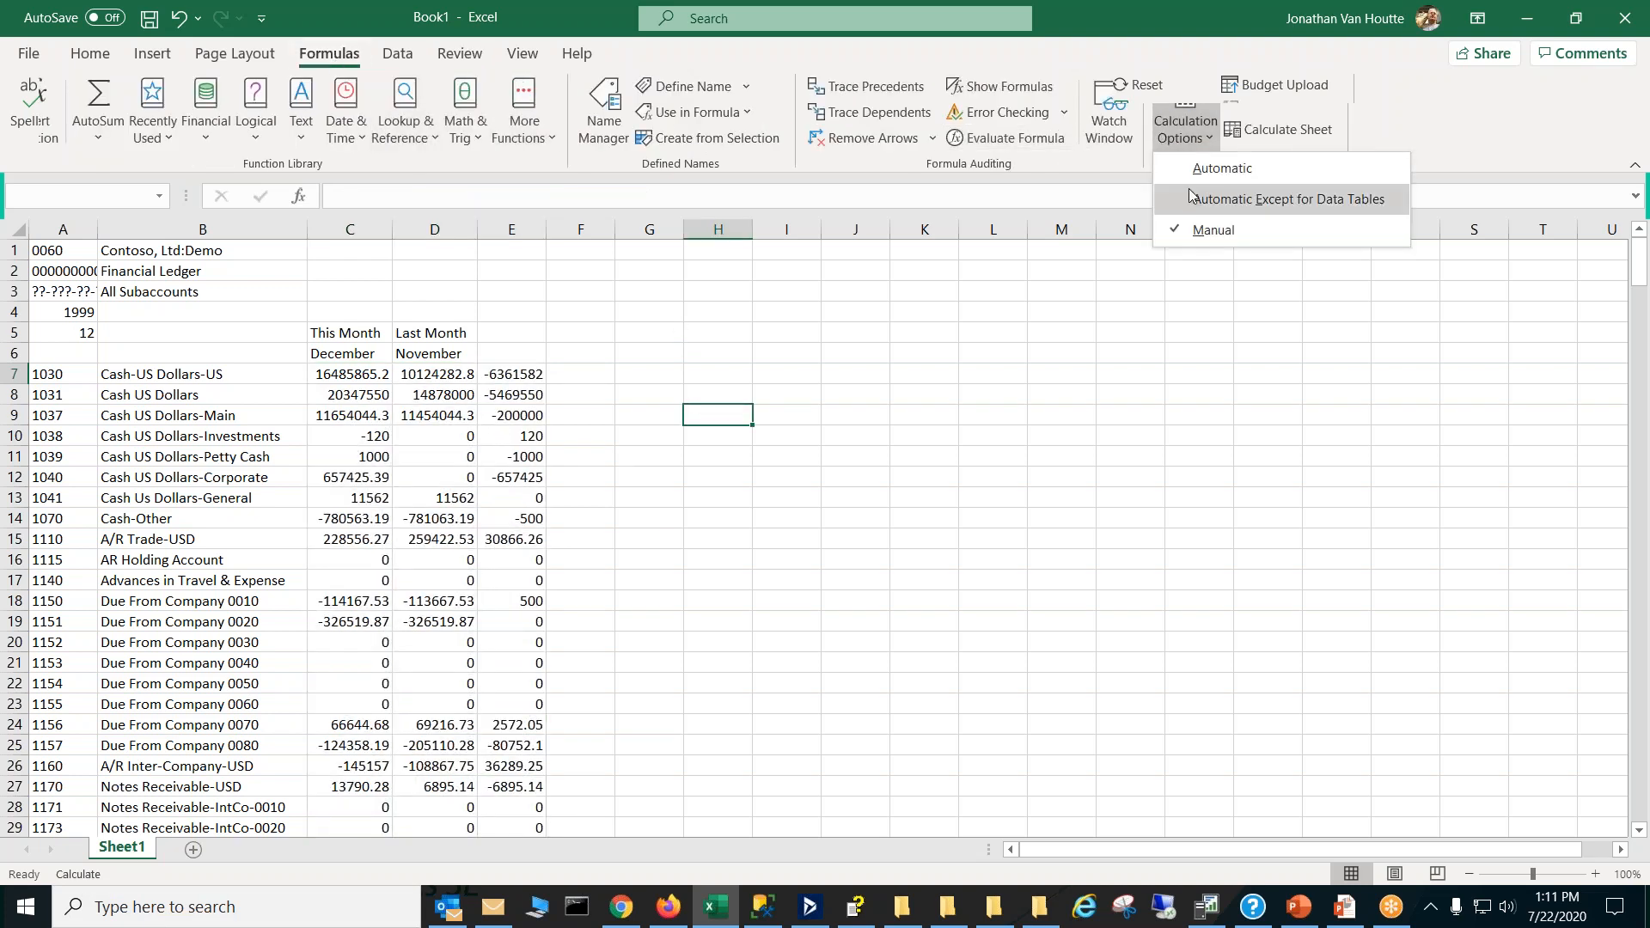
left_click(1203, 169)
left_click(1070, 309)
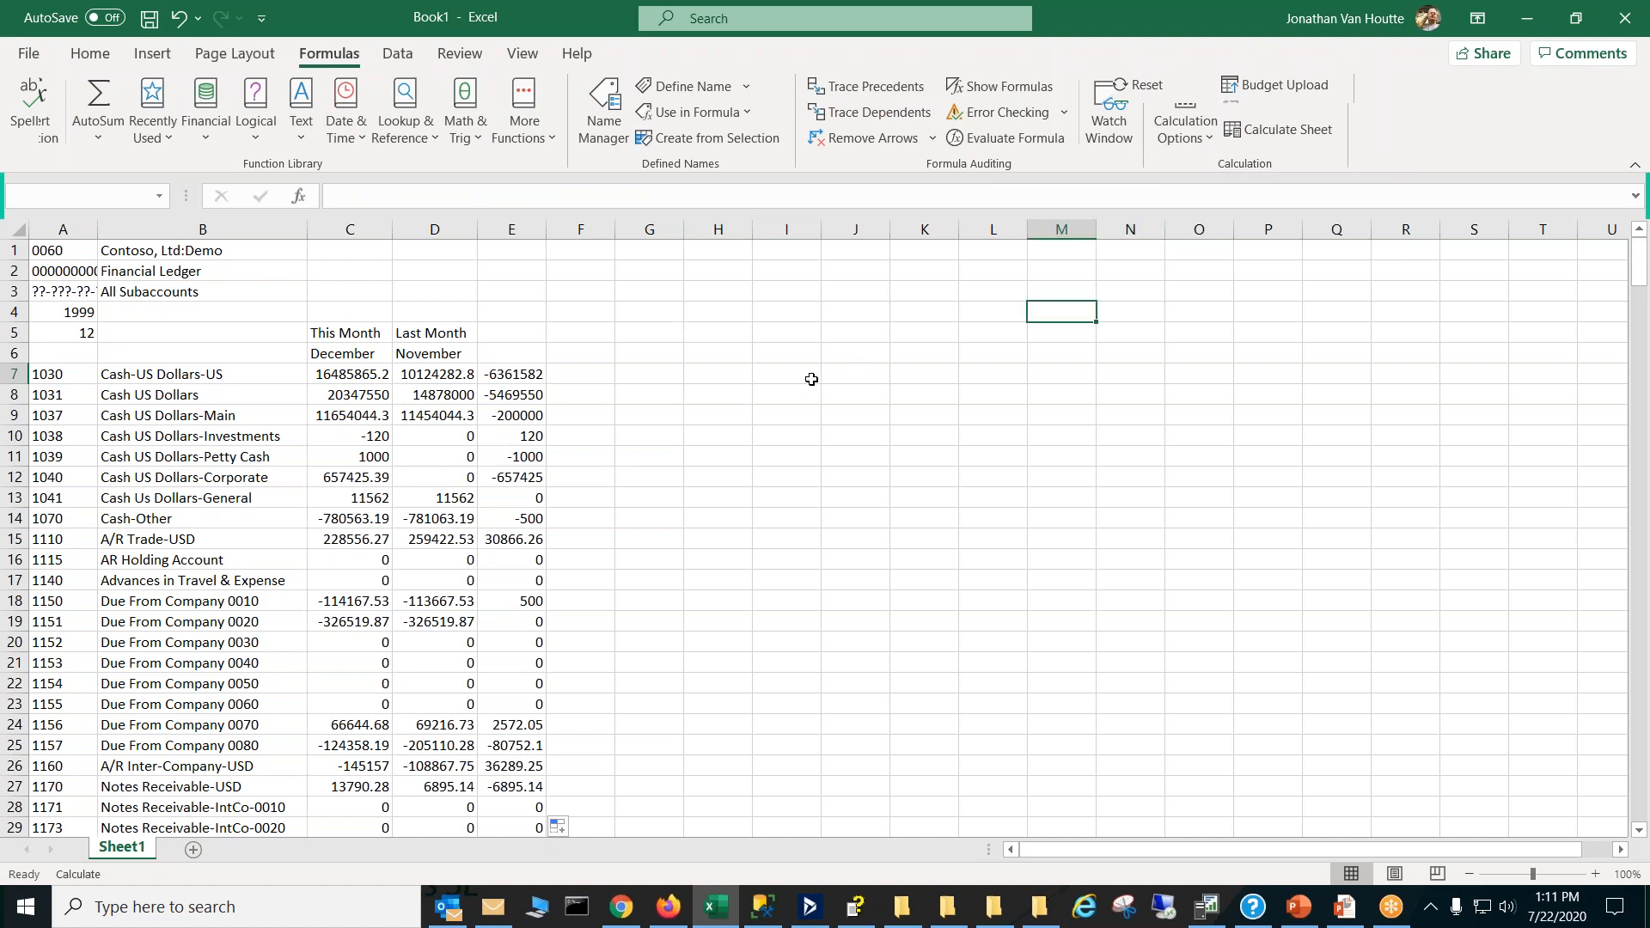
Step: Enter the column headings Variance in E6 and Varince % in F6
left_click(526, 351)
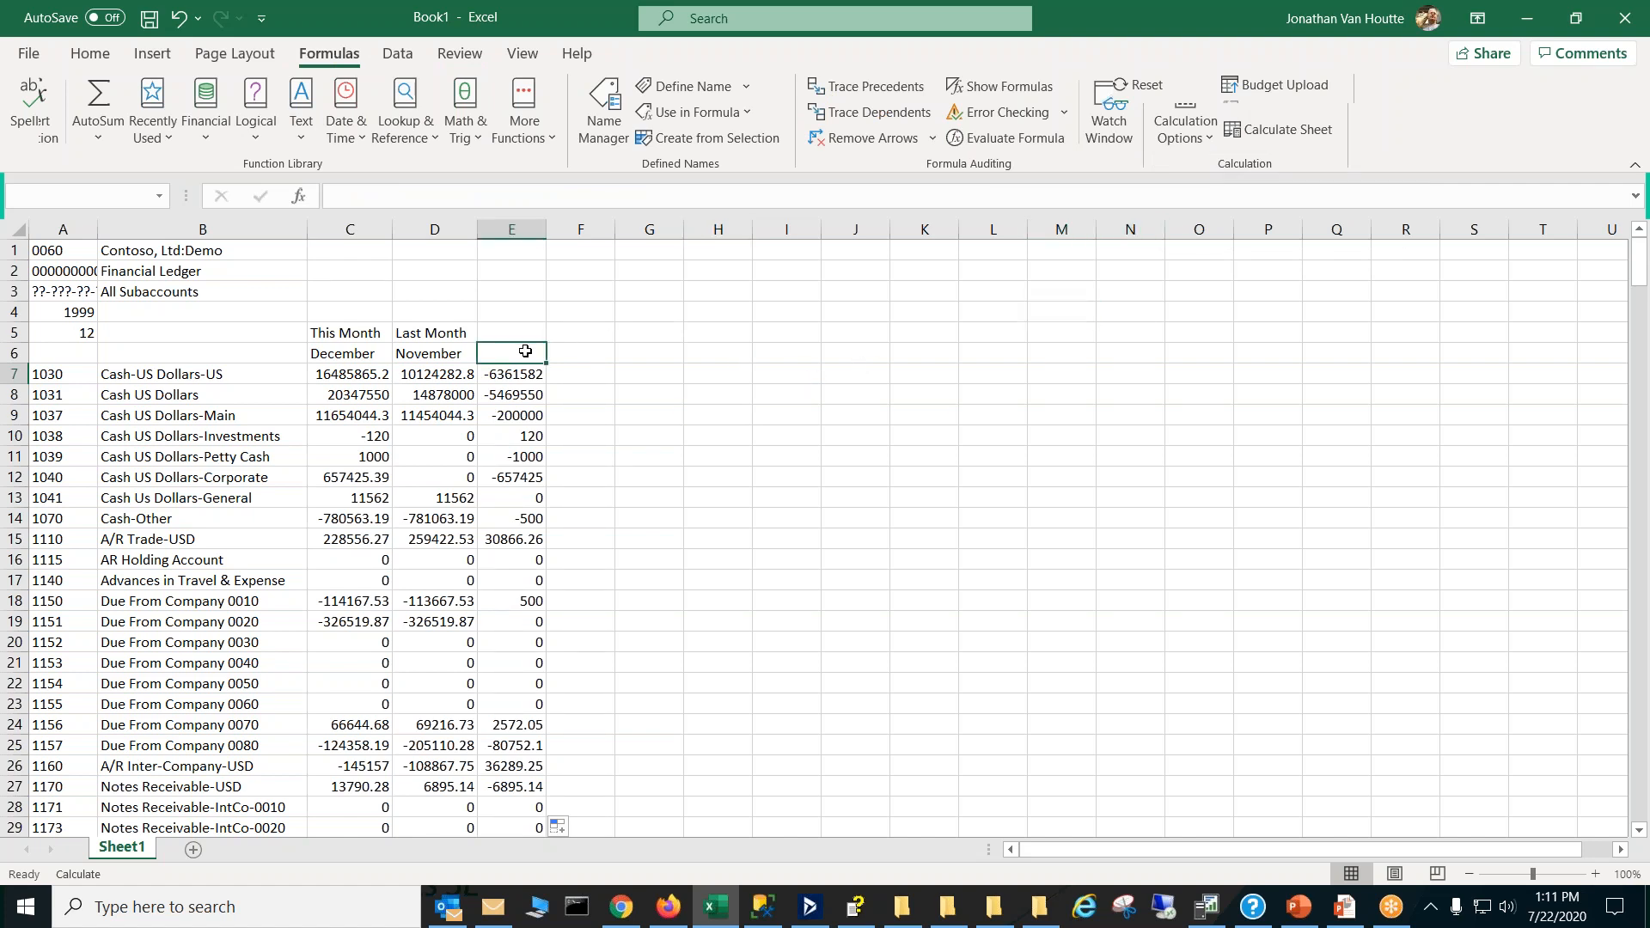
type("Variance")
key("Return")
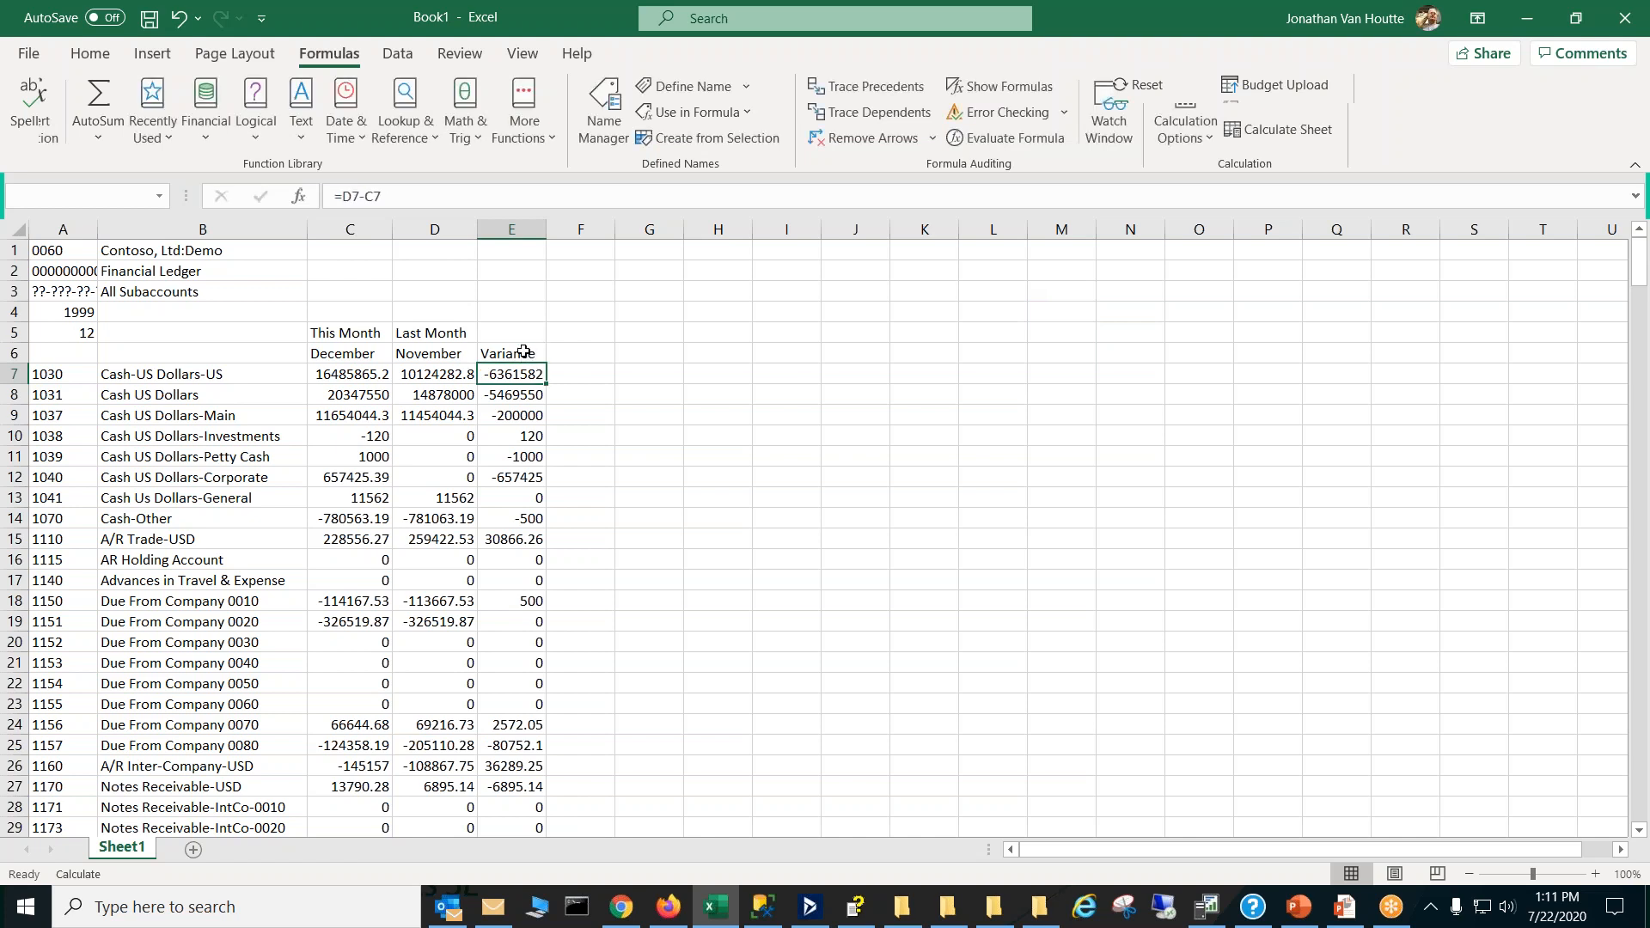
left_click(576, 353)
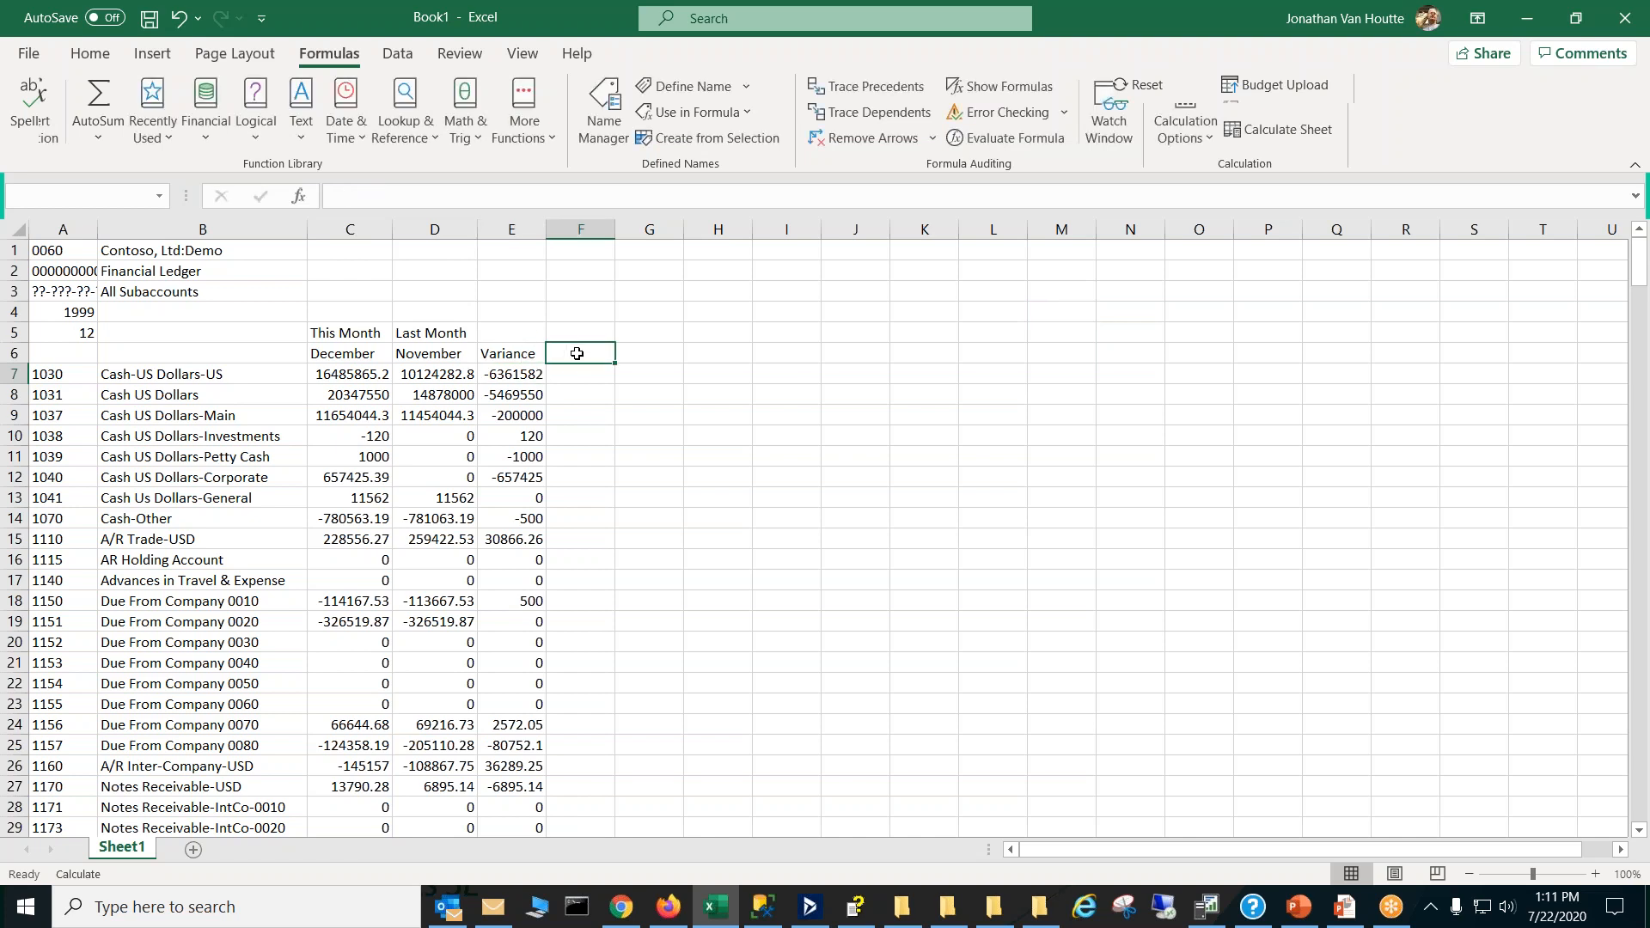
left_click(580, 335)
left_click(577, 348)
type("Varince %")
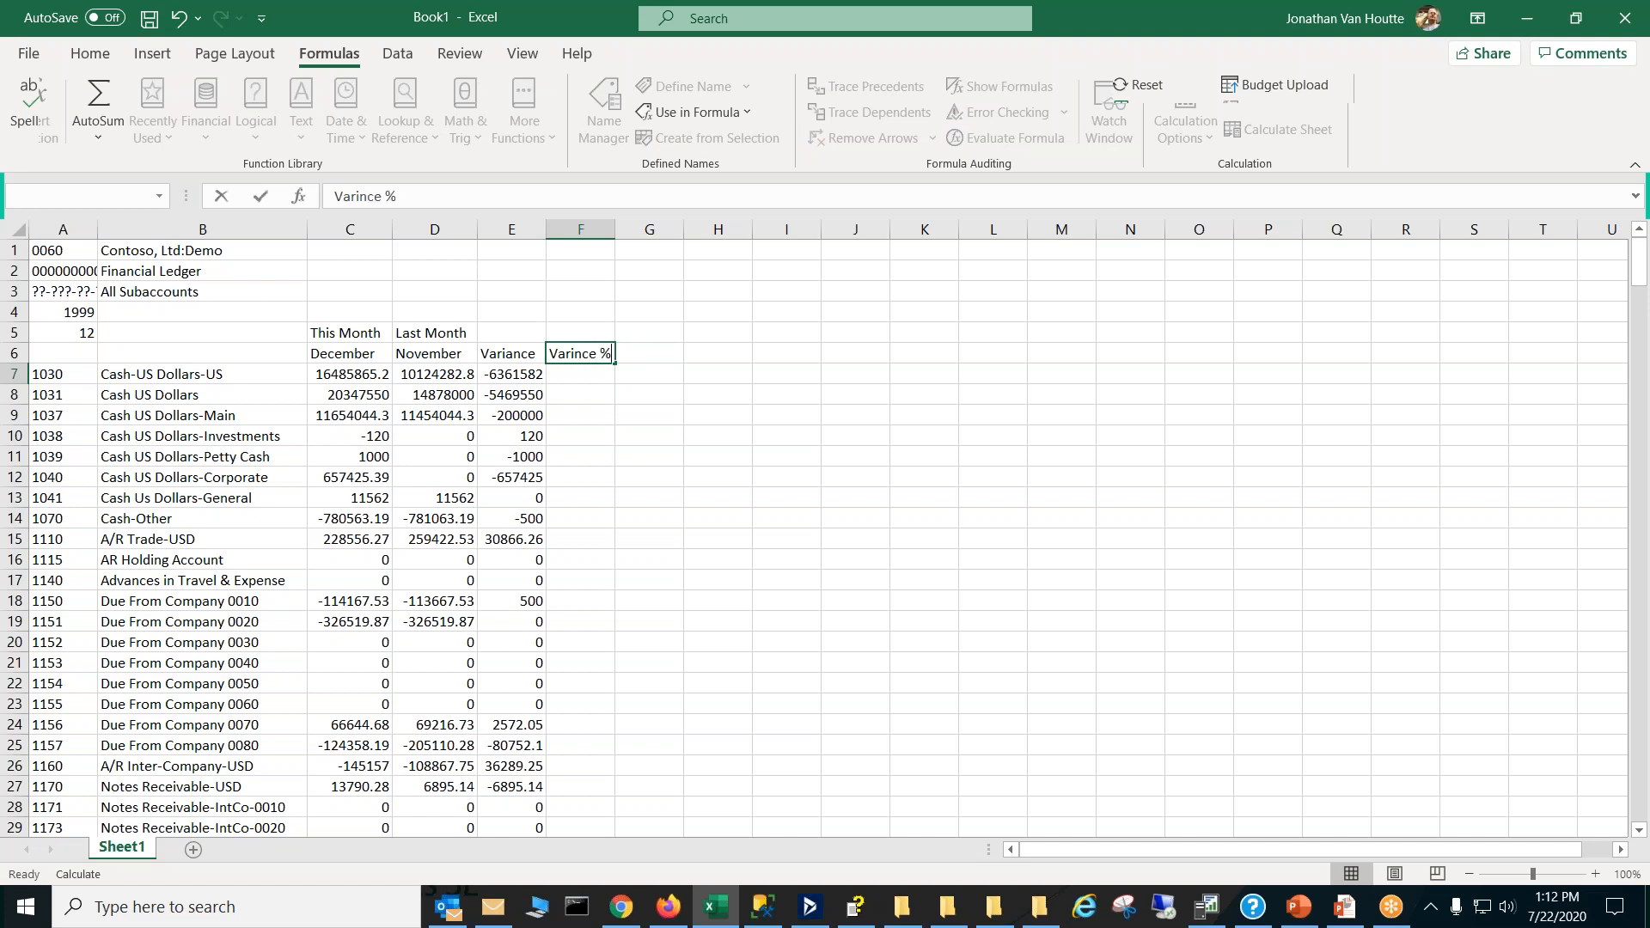
key("Return")
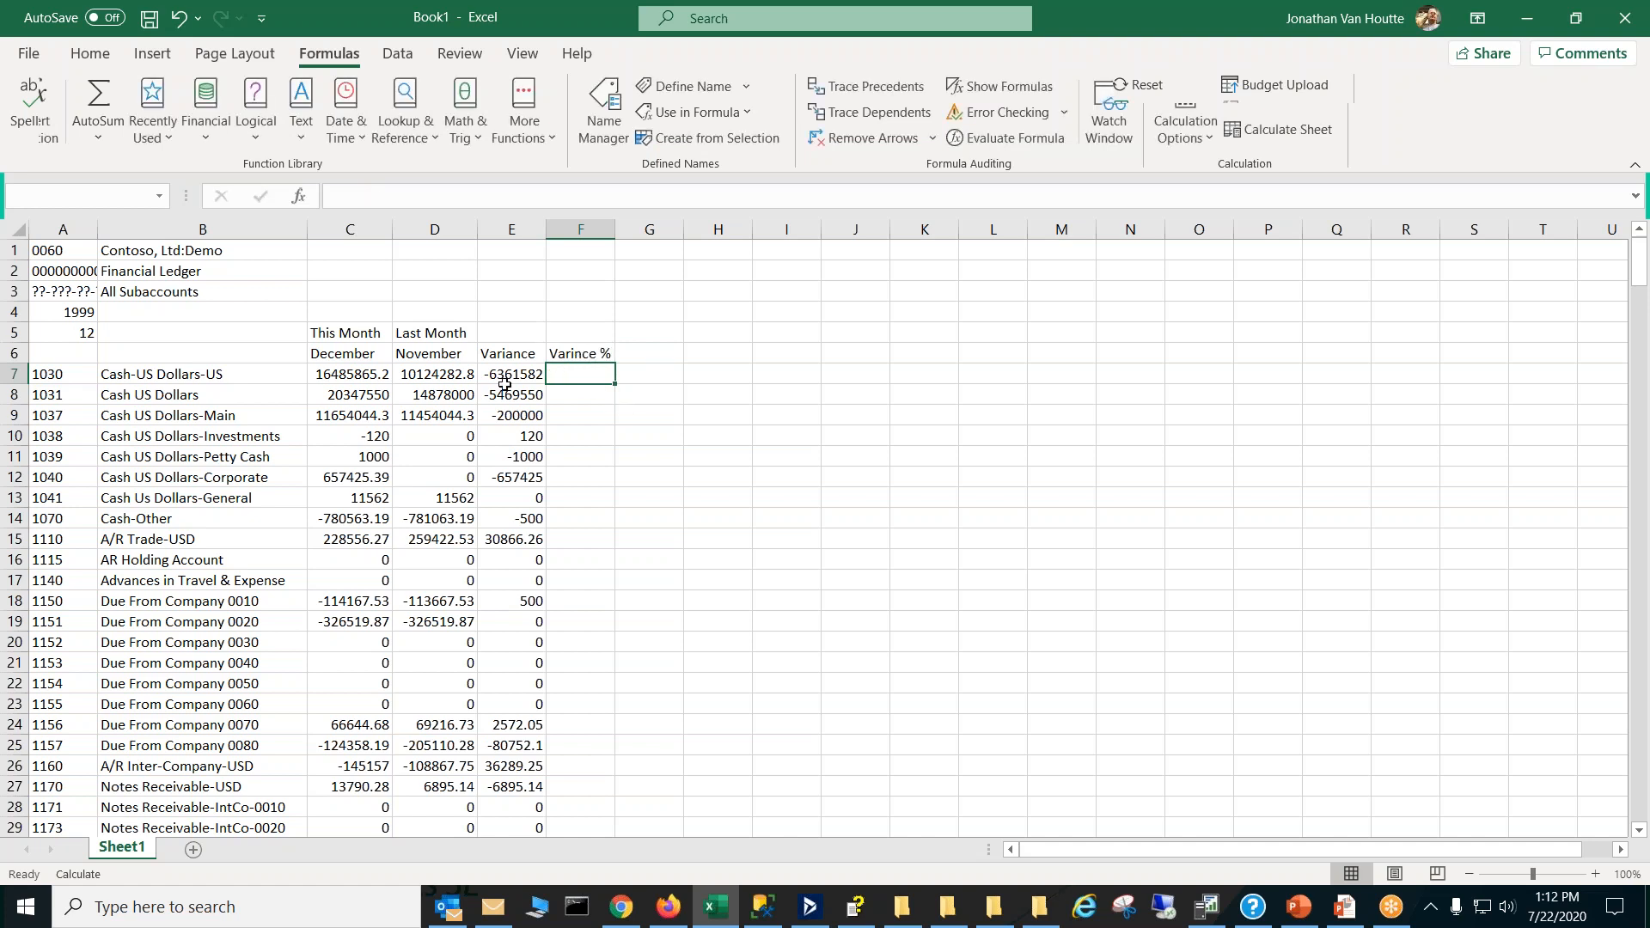
Step: Center the column headings in C5:F6 and apply the 20% - Accent5 cell style to them
left_click_drag(333, 330, 567, 346)
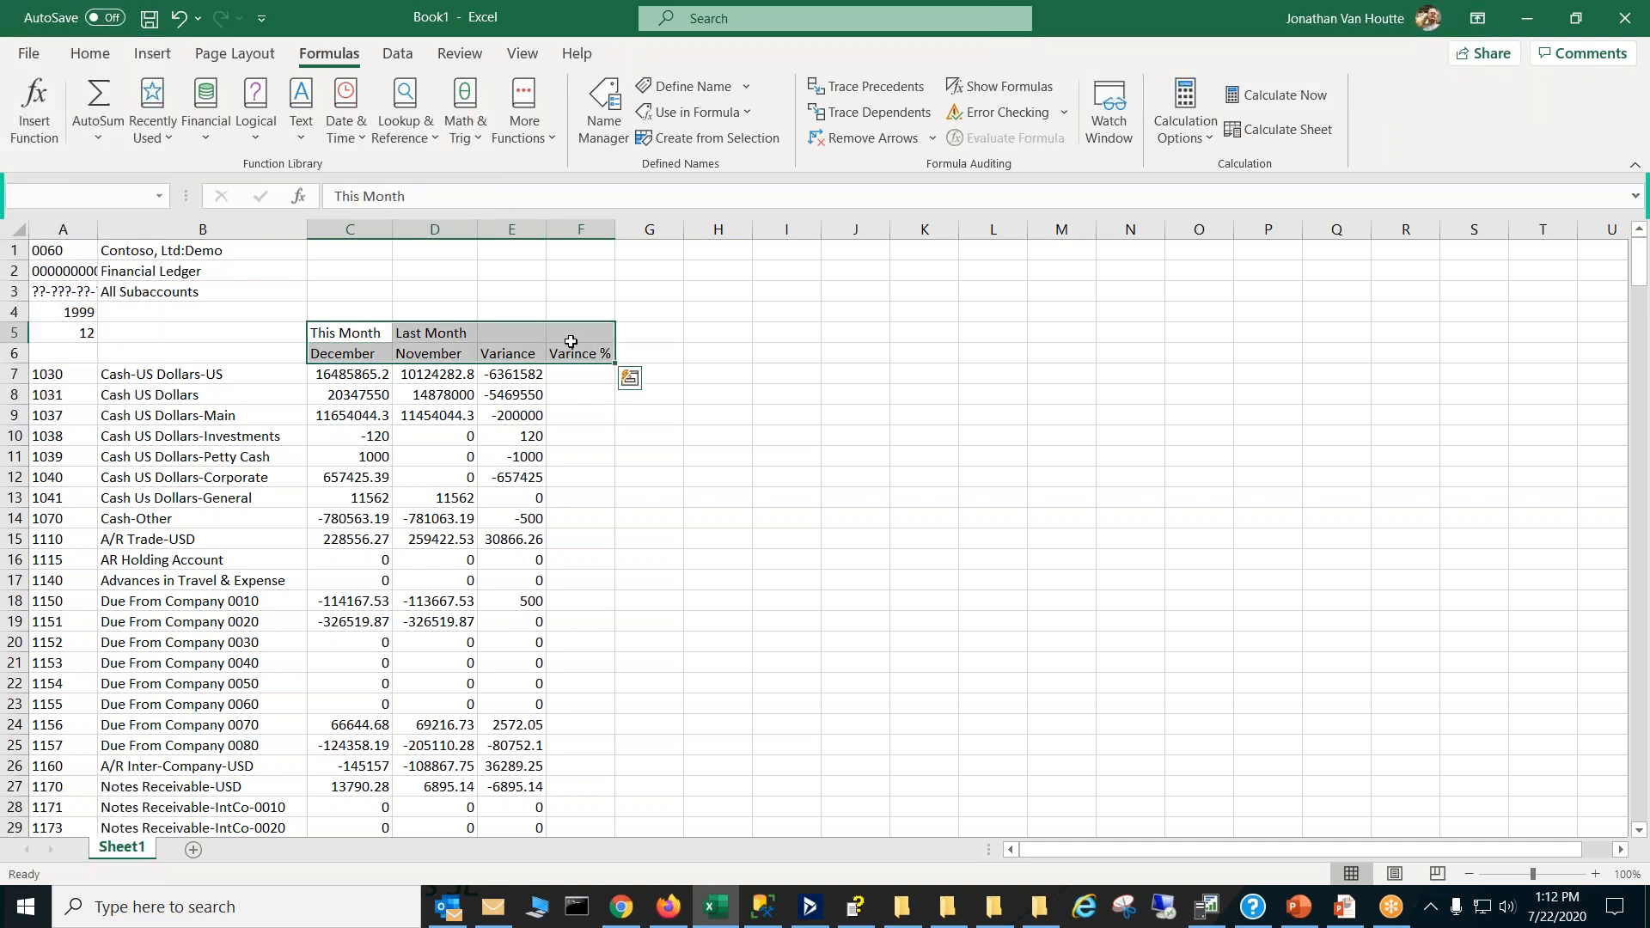
left_click(89, 55)
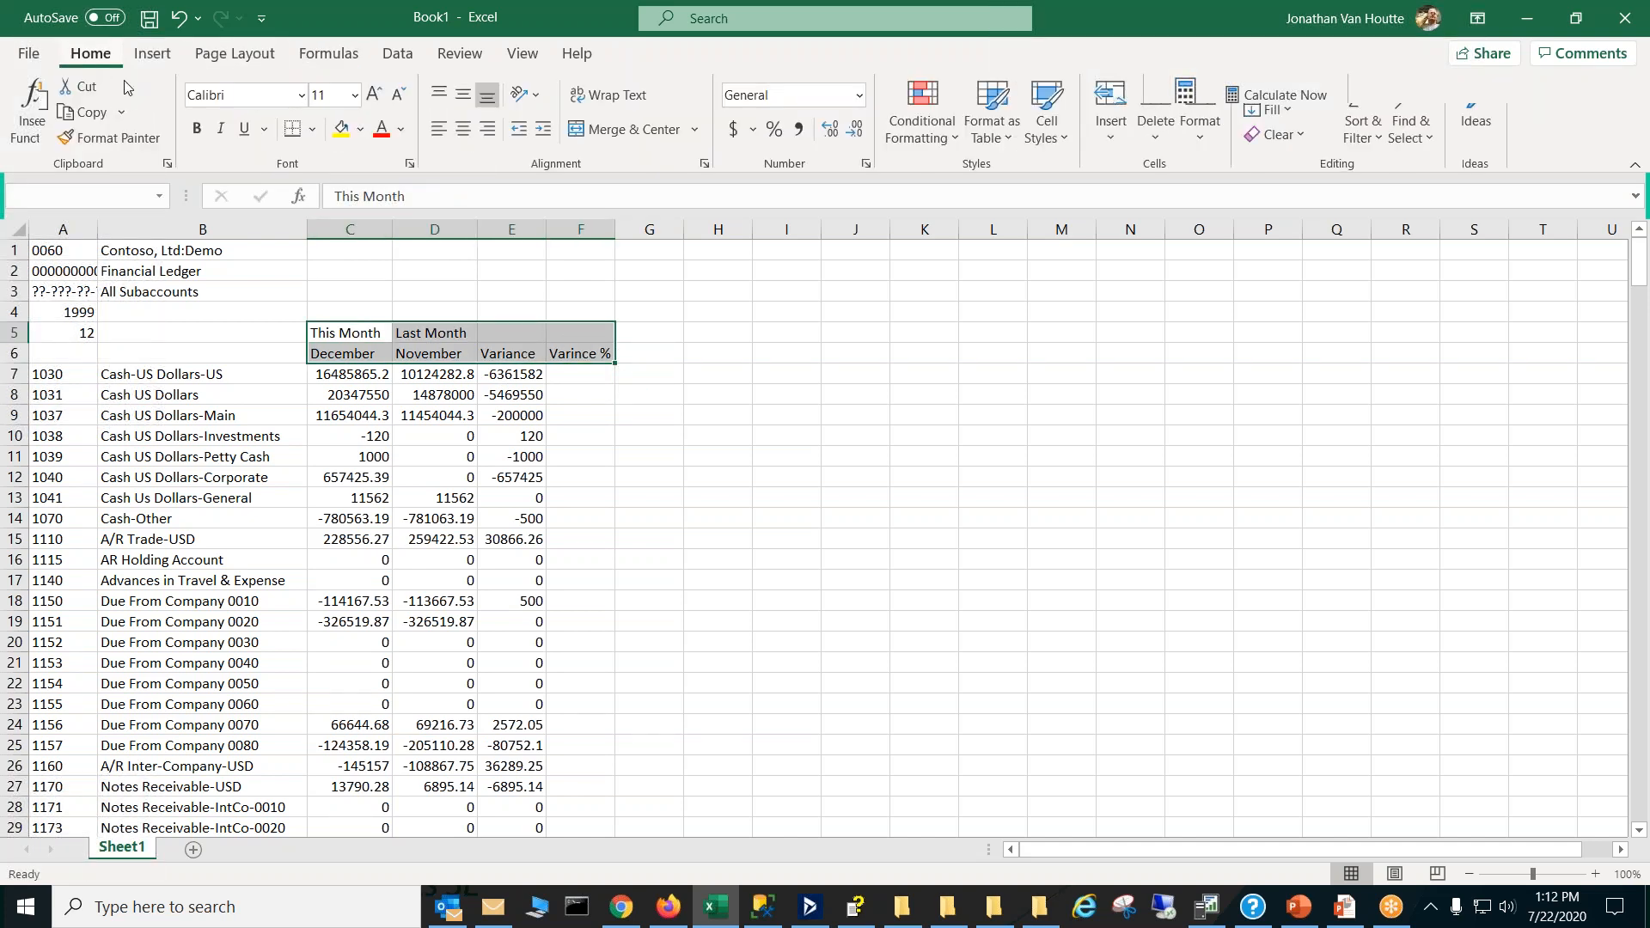
left_click(459, 136)
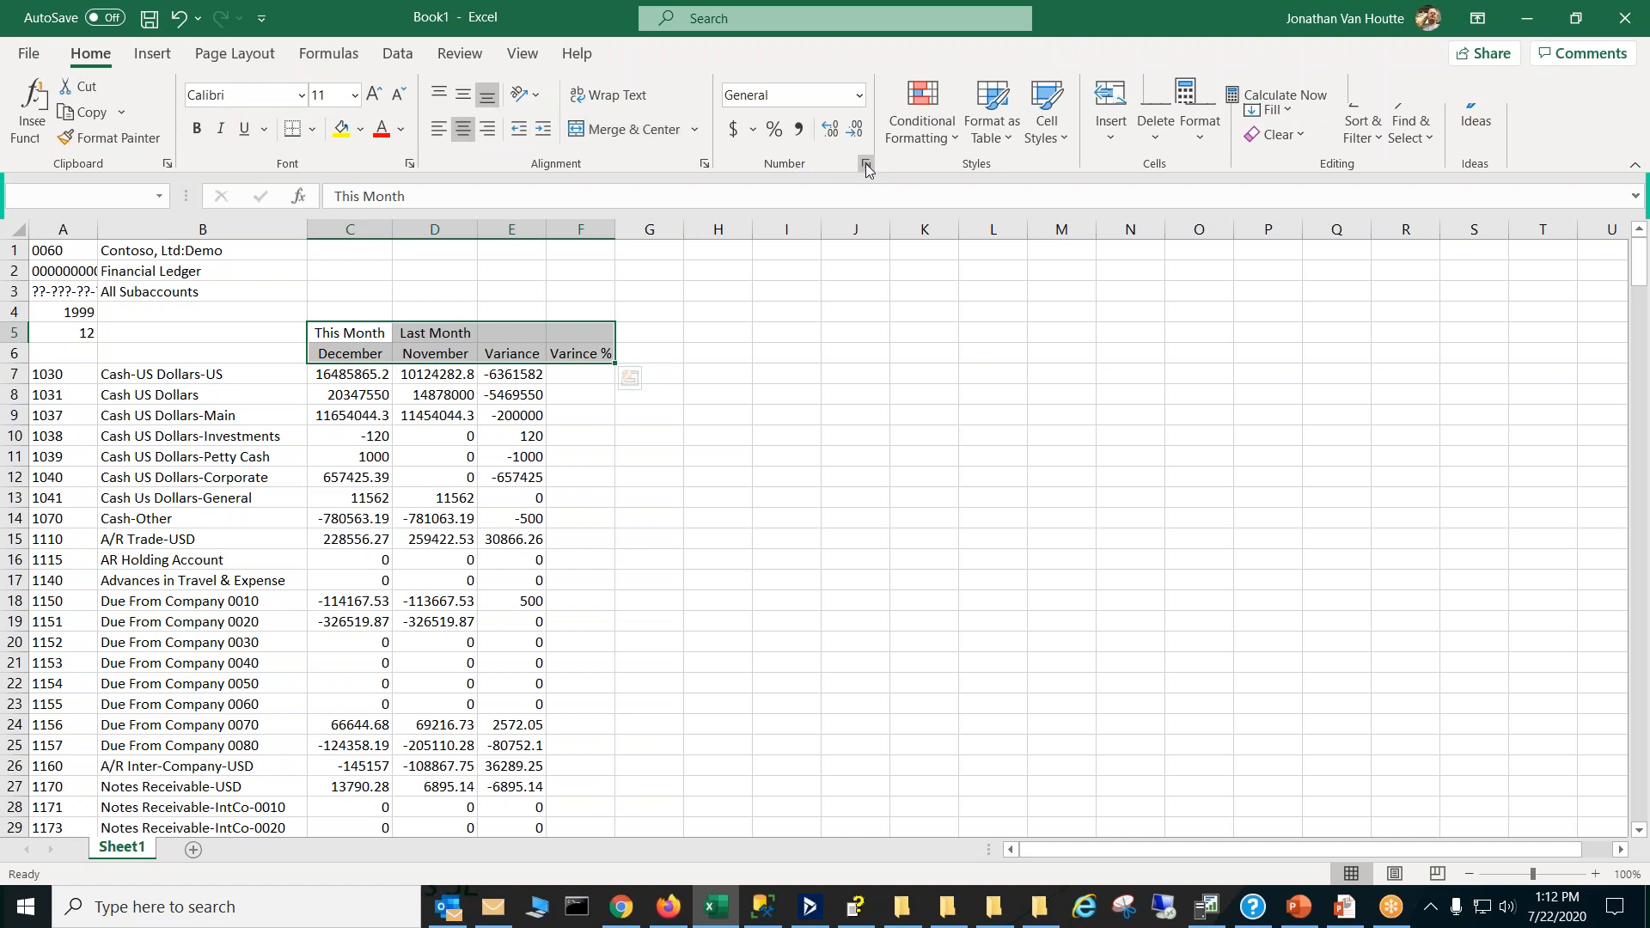
left_click(1057, 142)
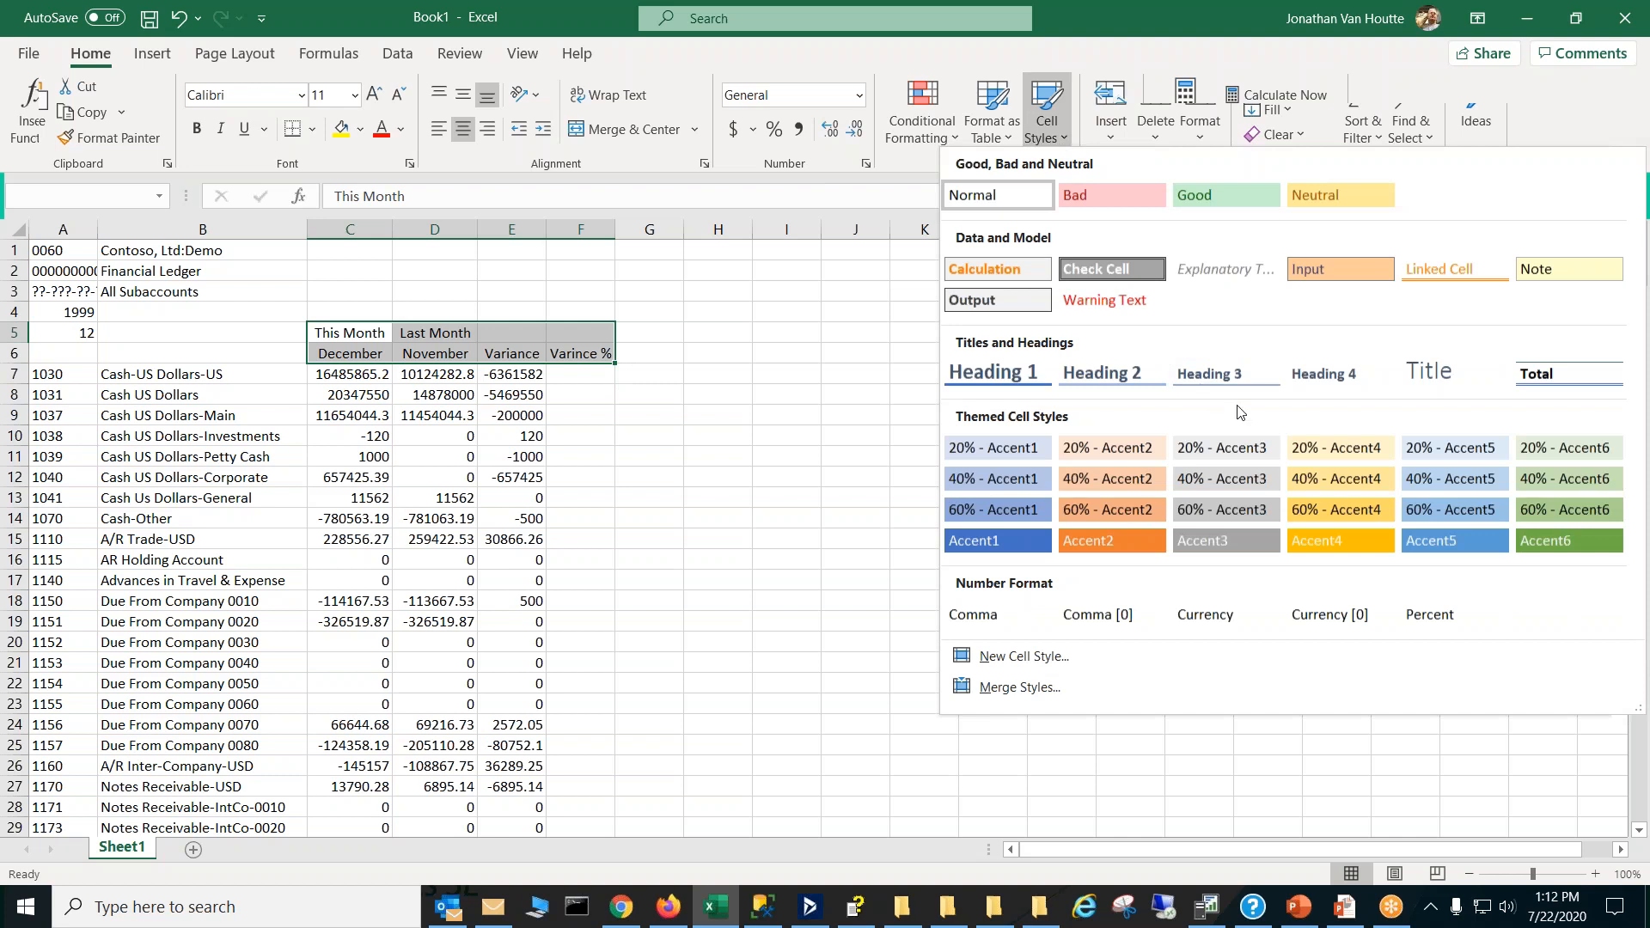
left_click(1433, 453)
left_click(1289, 468)
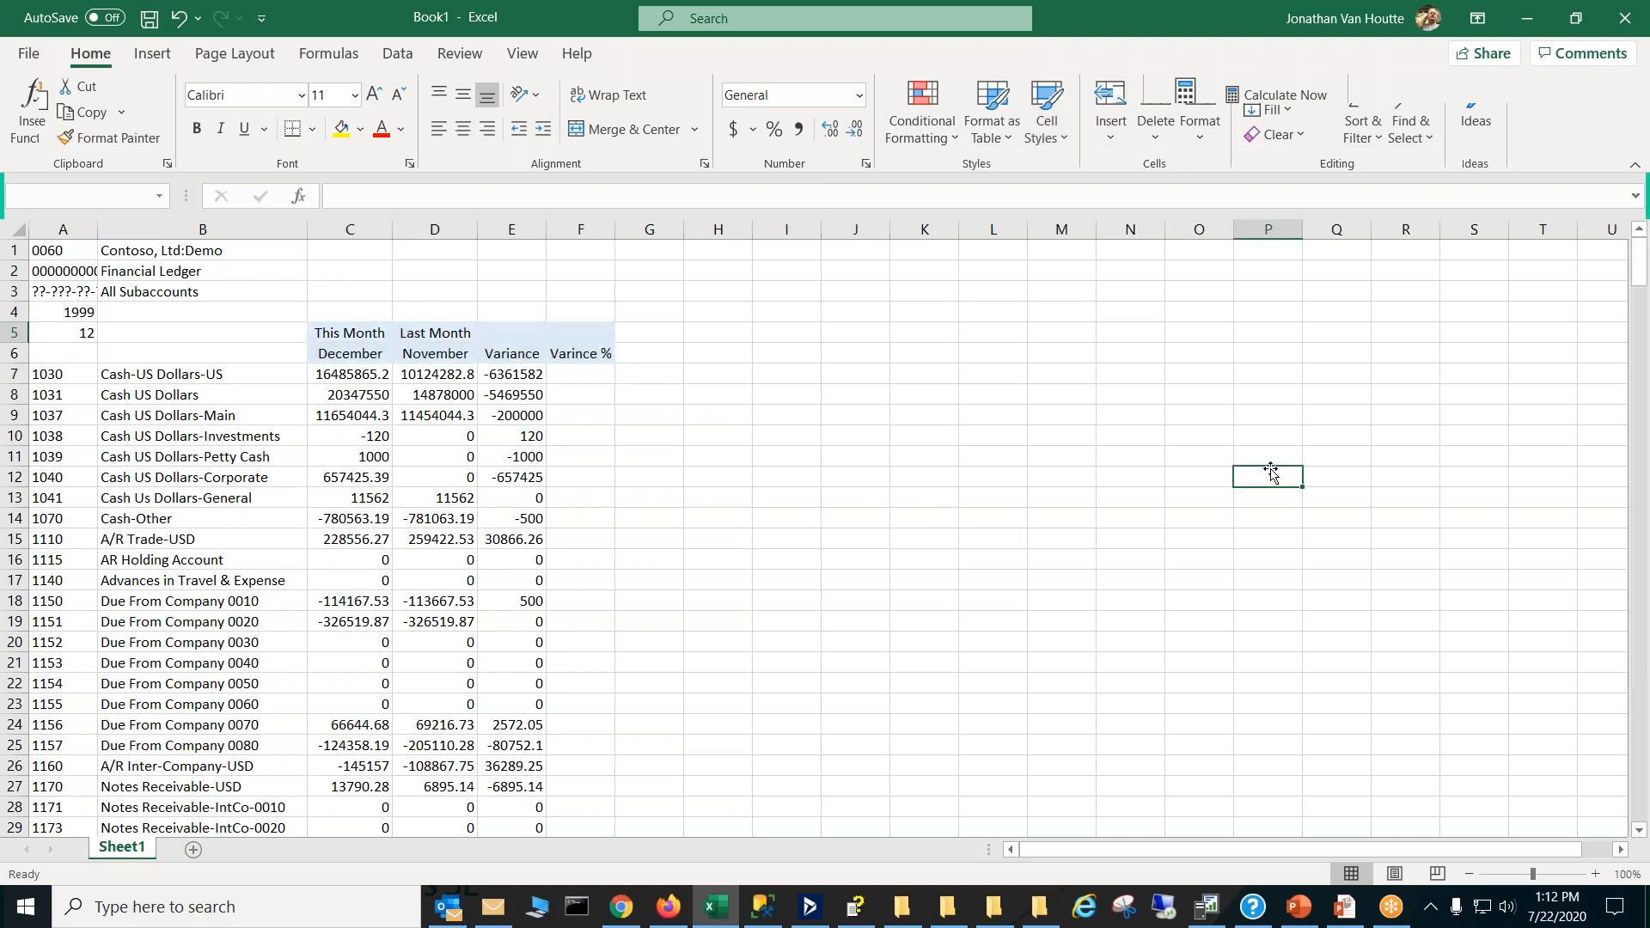
Step: Freeze the panes at cell C7 so the heading rows and the account columns stay in view
left_click(335, 374)
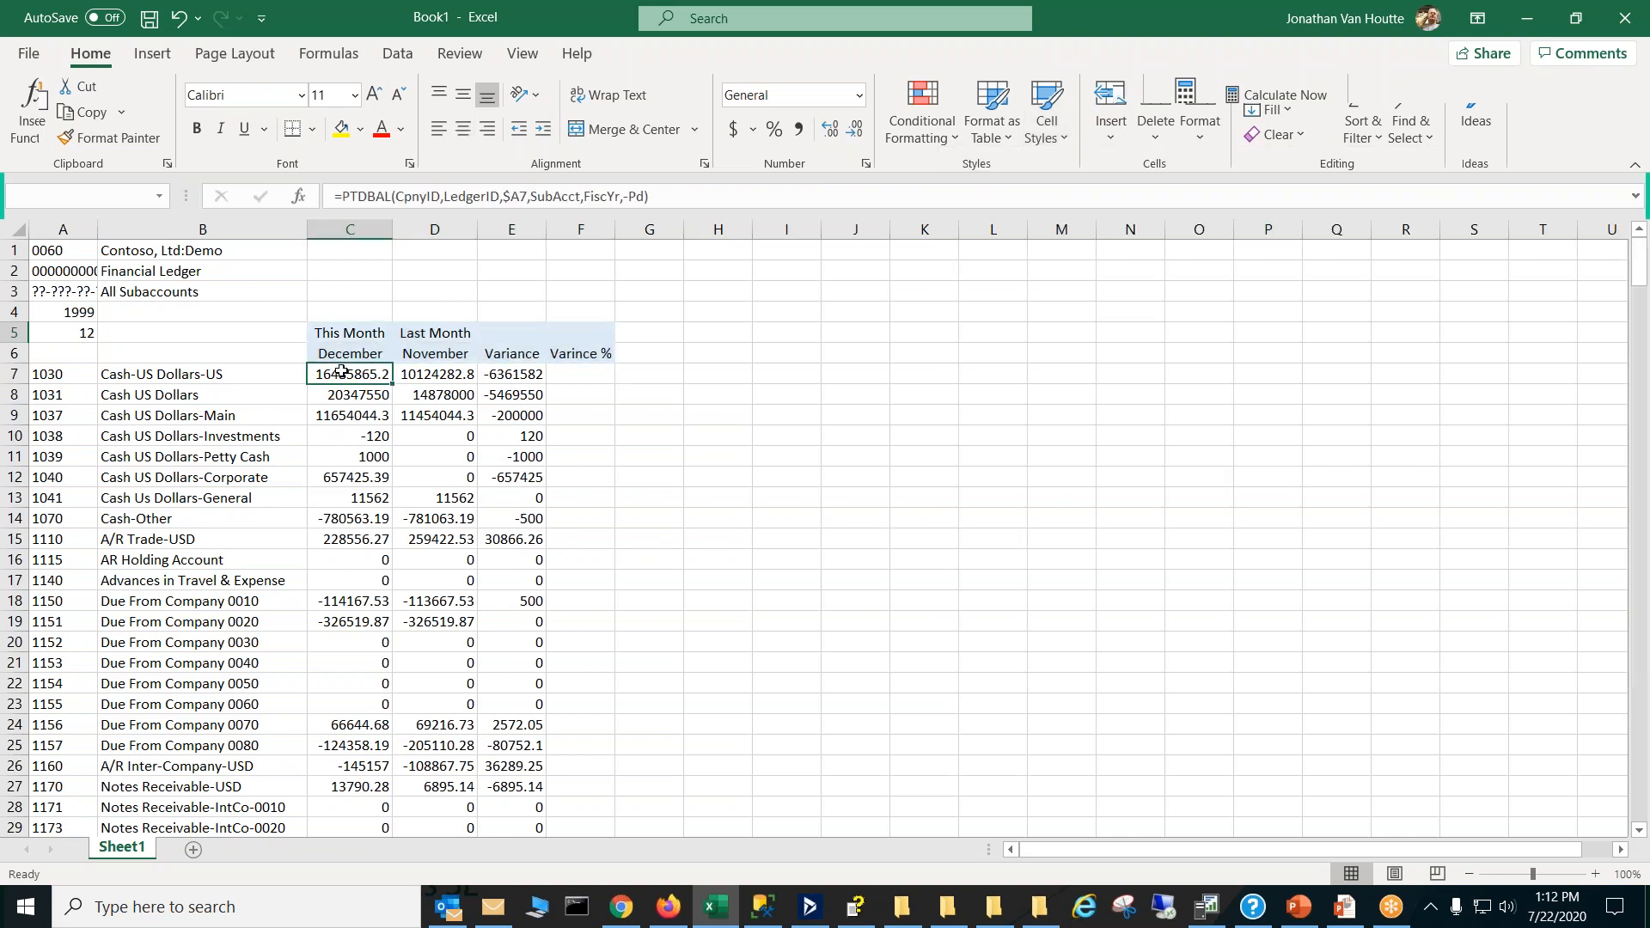
left_click(522, 65)
left_click(981, 129)
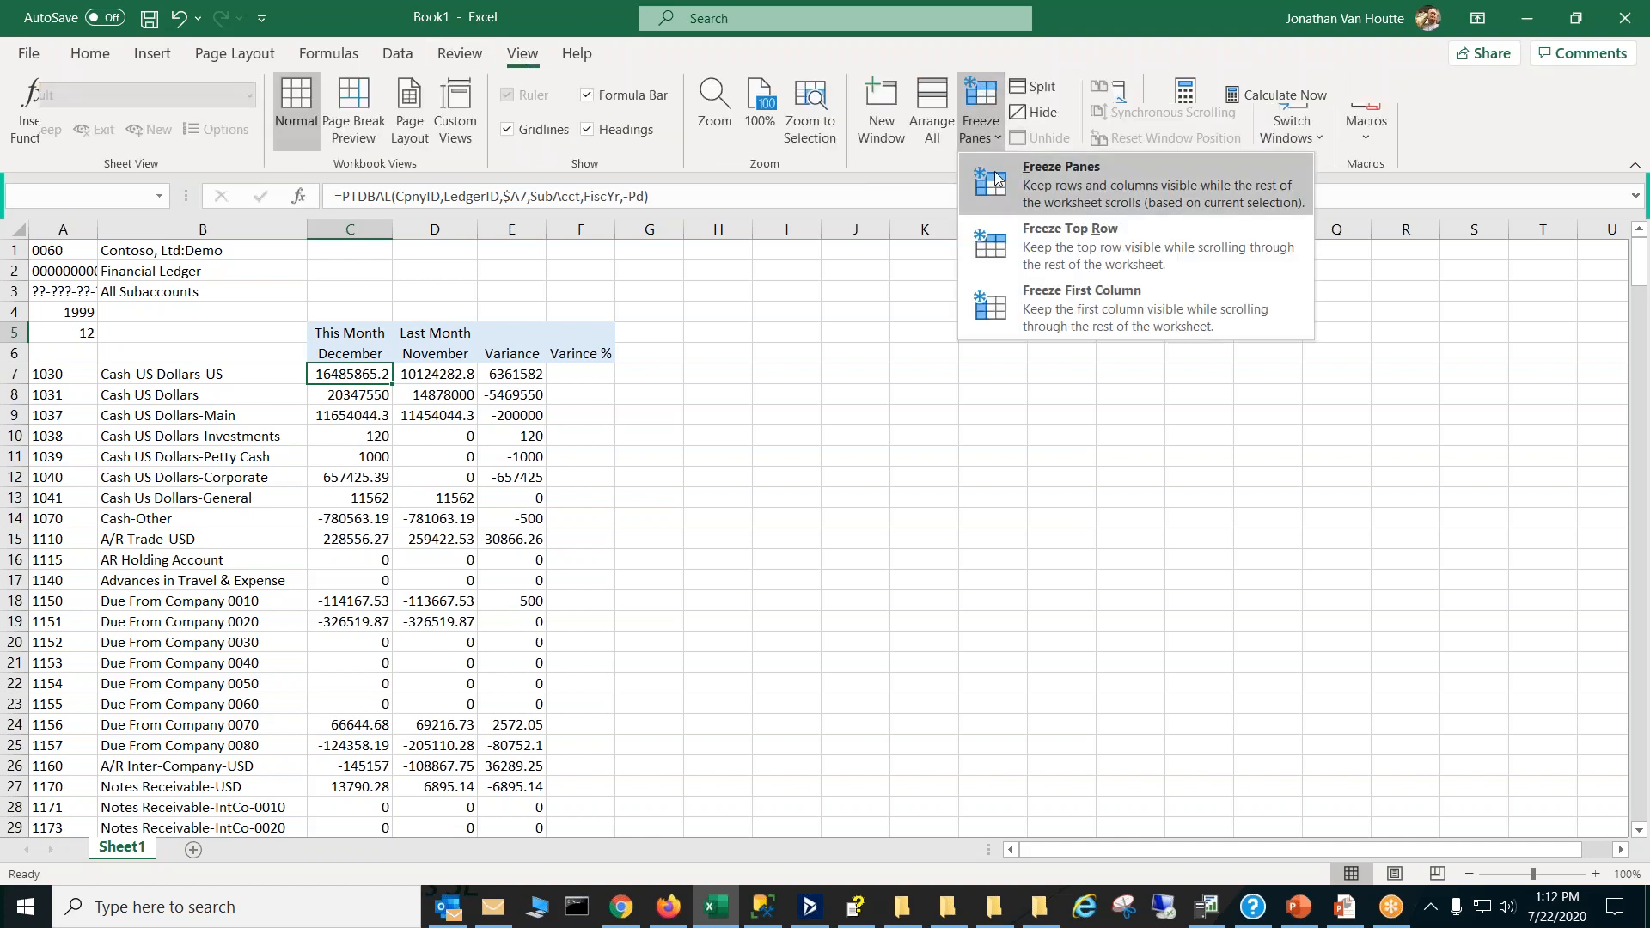
left_click(1024, 177)
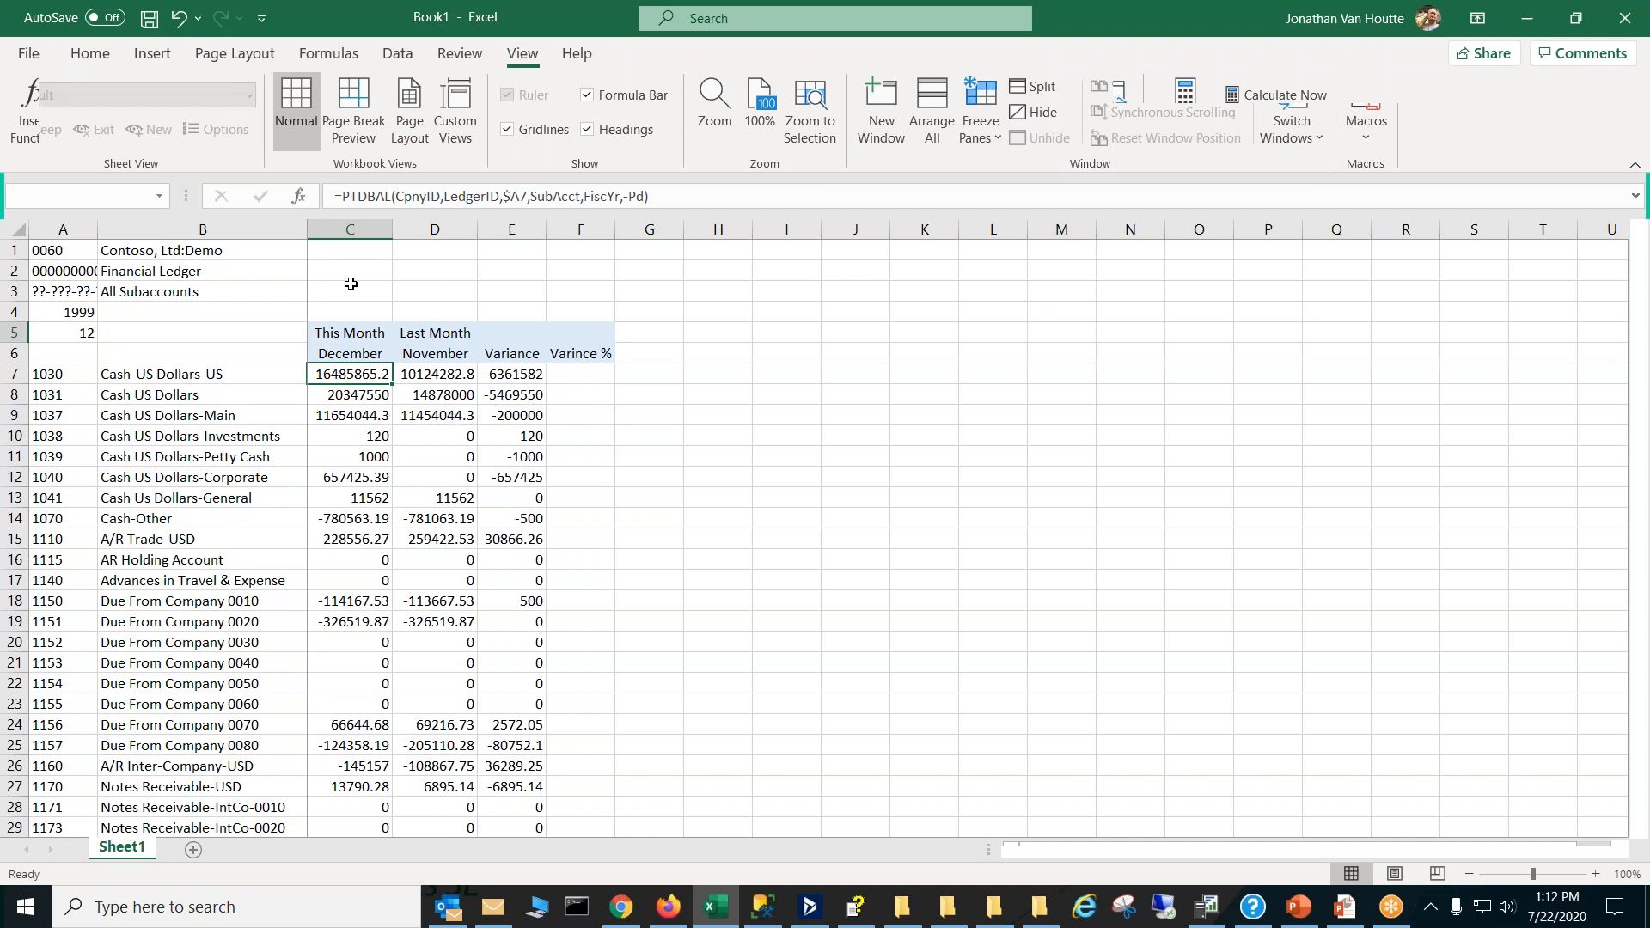
Step: Apply the comma number style to columns C through F
left_click(356, 231)
left_click_drag(357, 230, 582, 241)
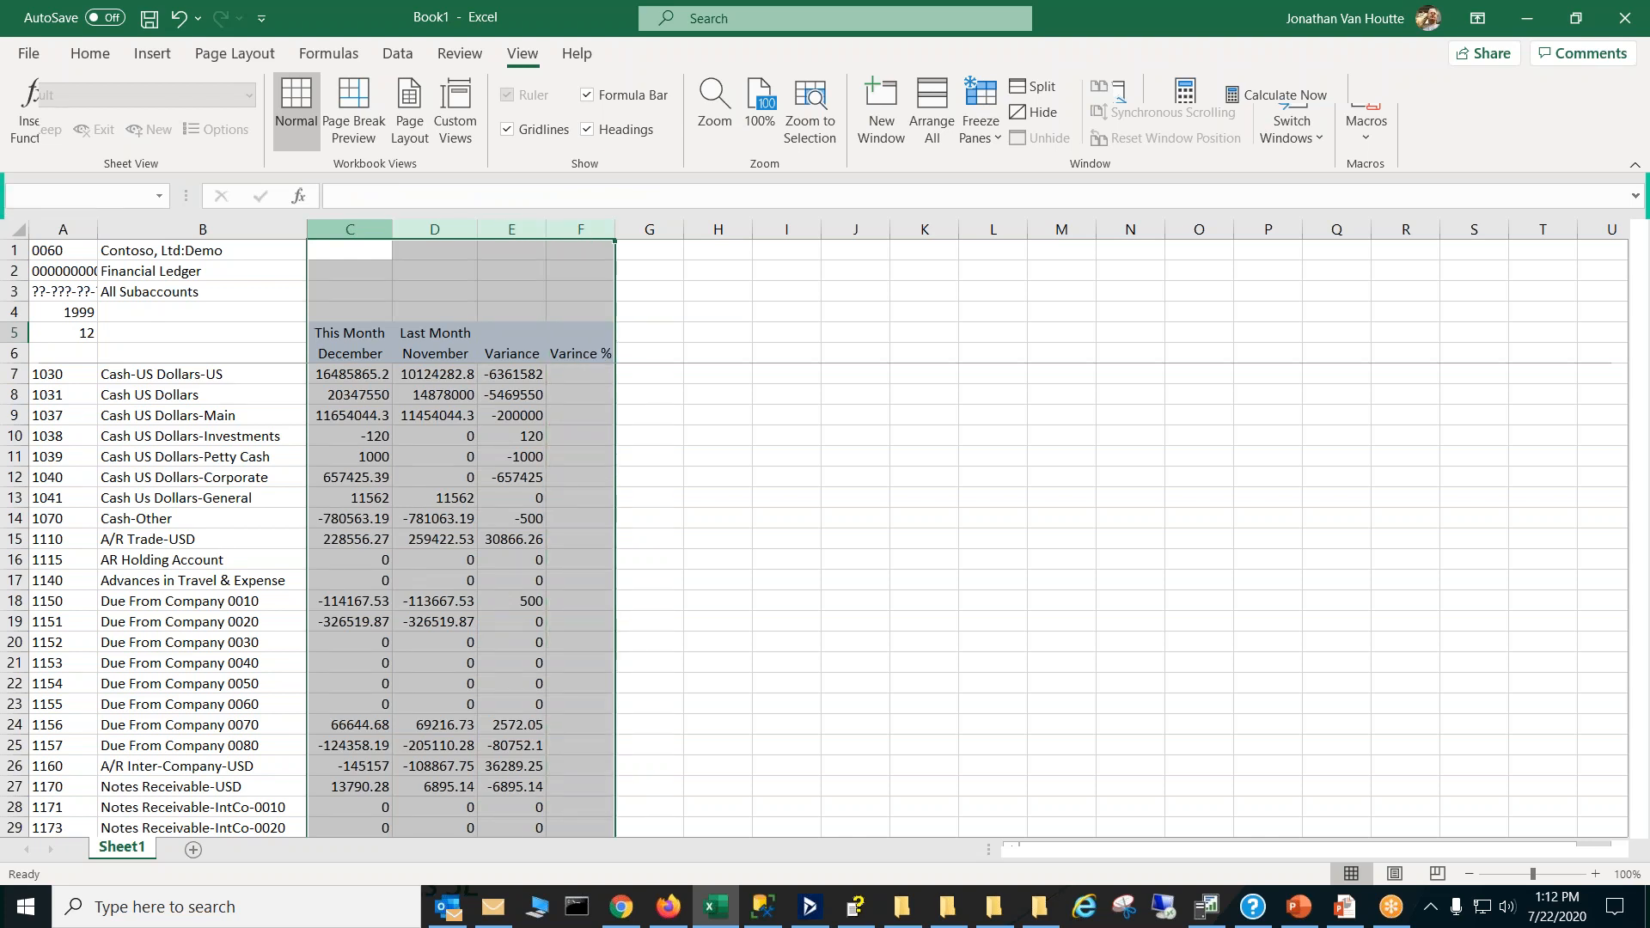
left_click(85, 57)
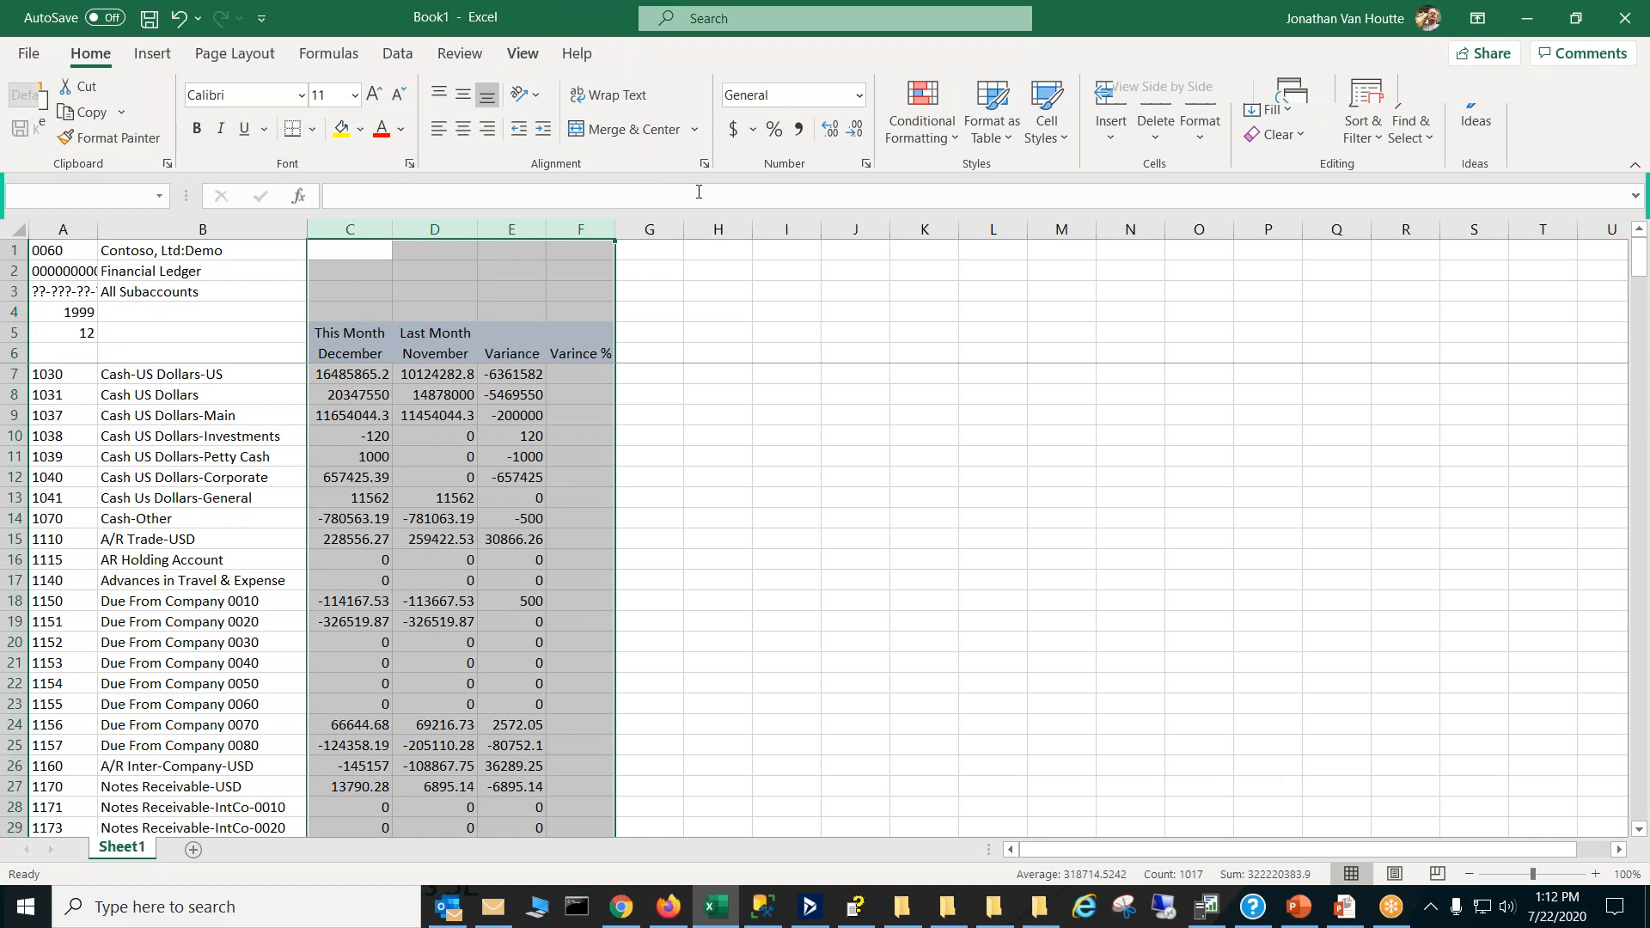
left_click(798, 129)
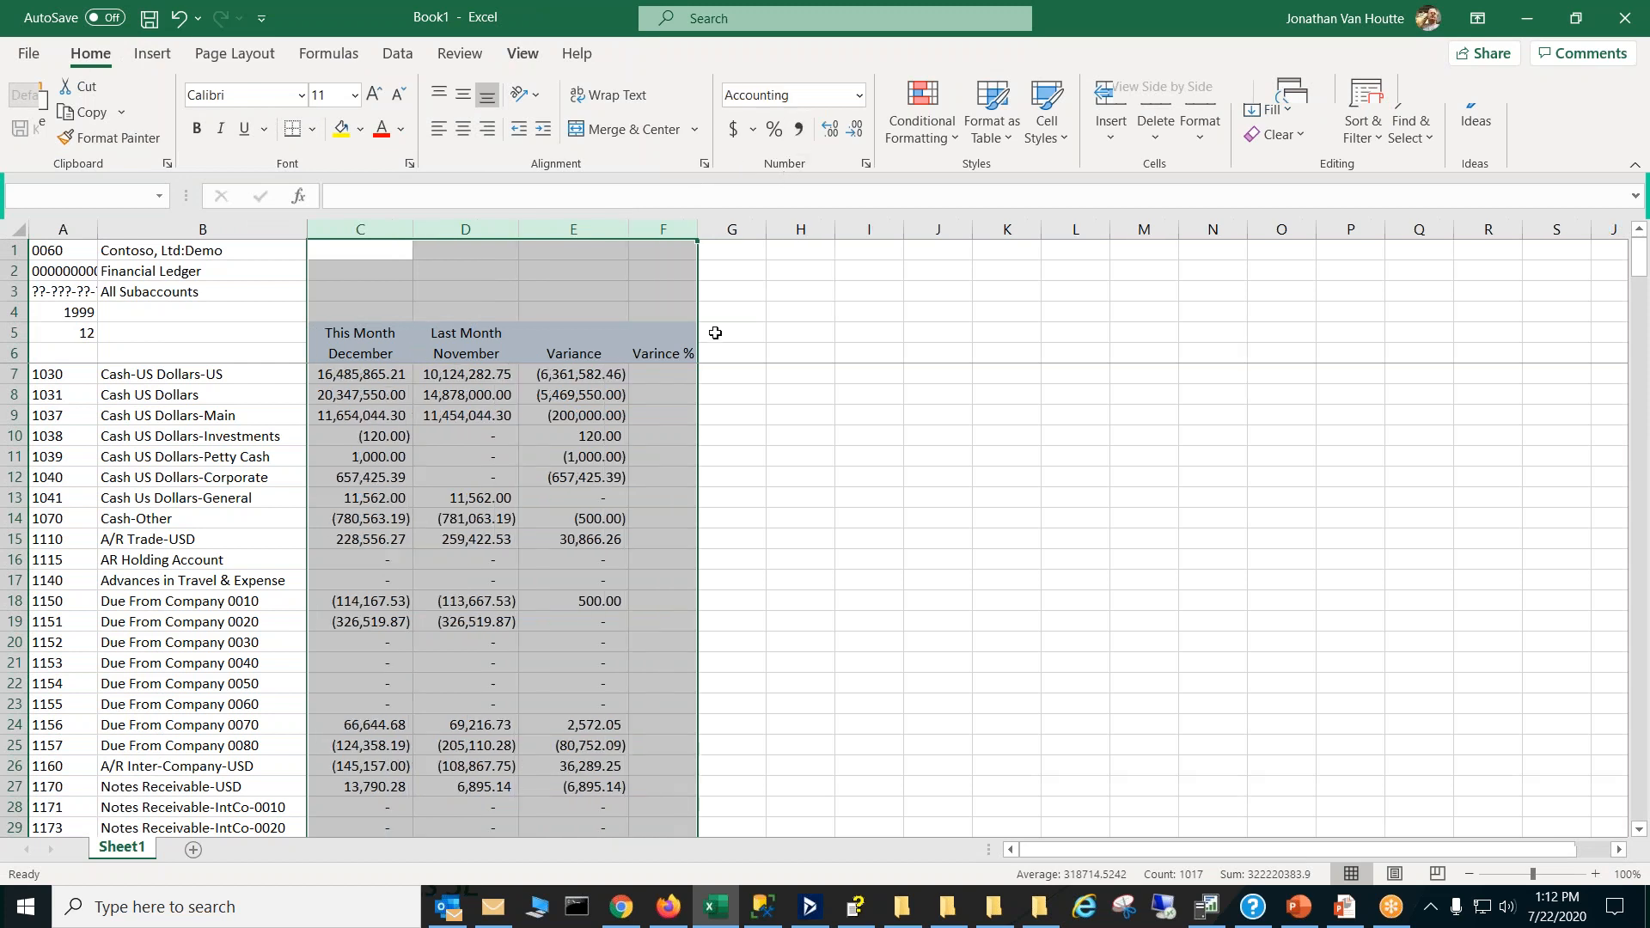
Step: Correct the spelling of the heading in F6 to Variance %
left_click(663, 353)
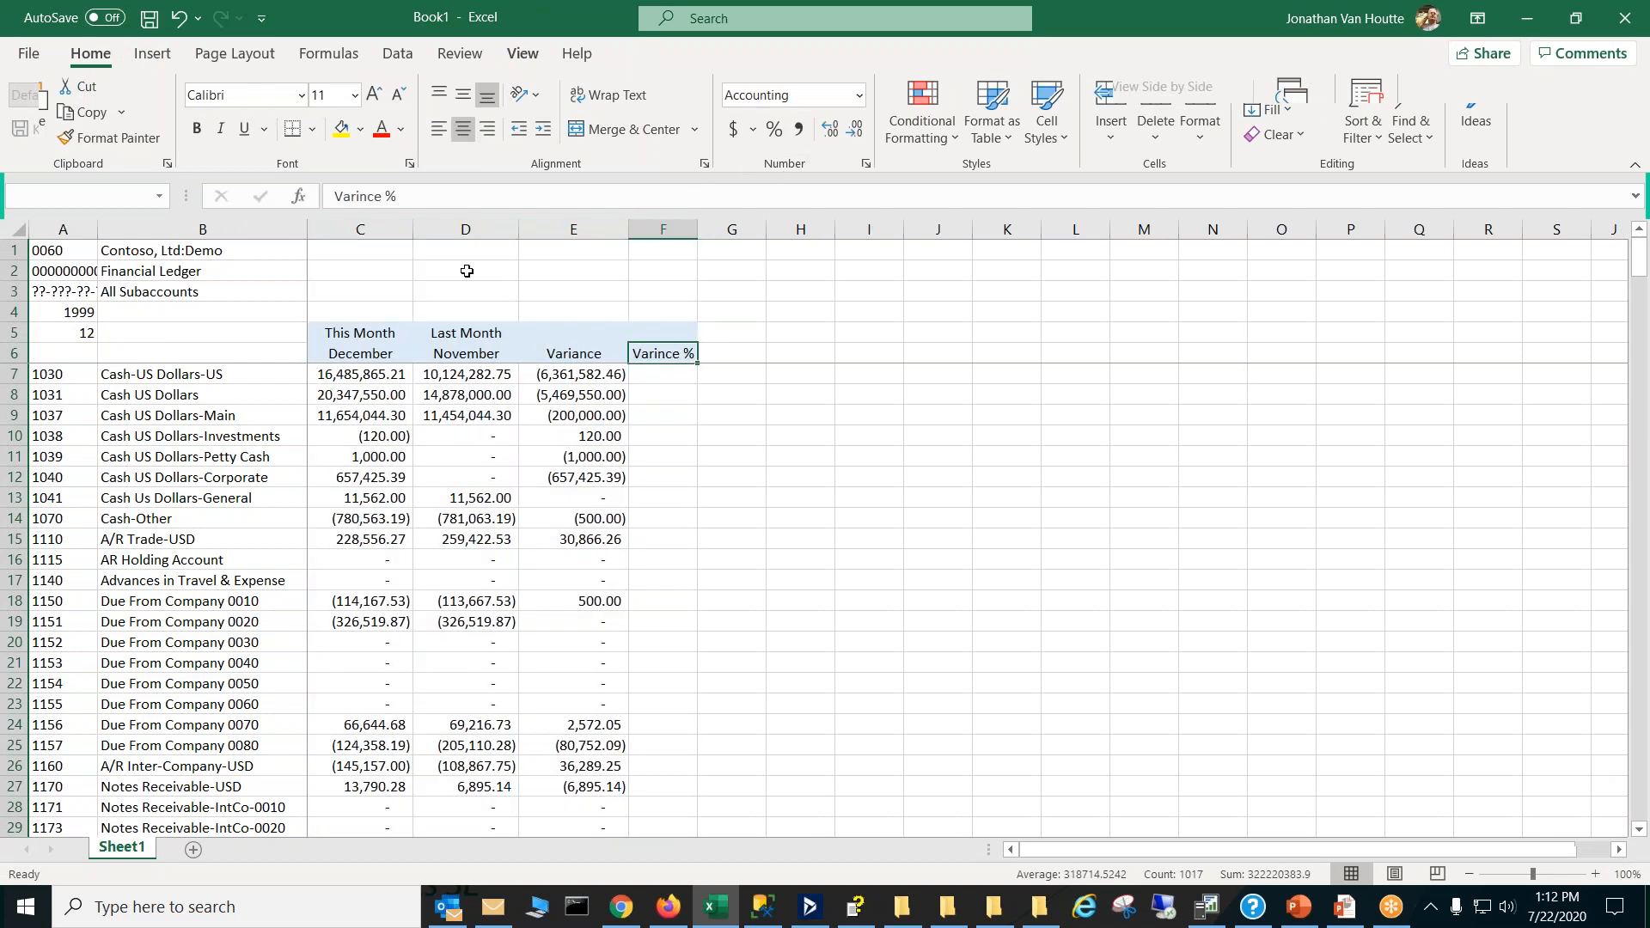
left_click(363, 197)
type("a")
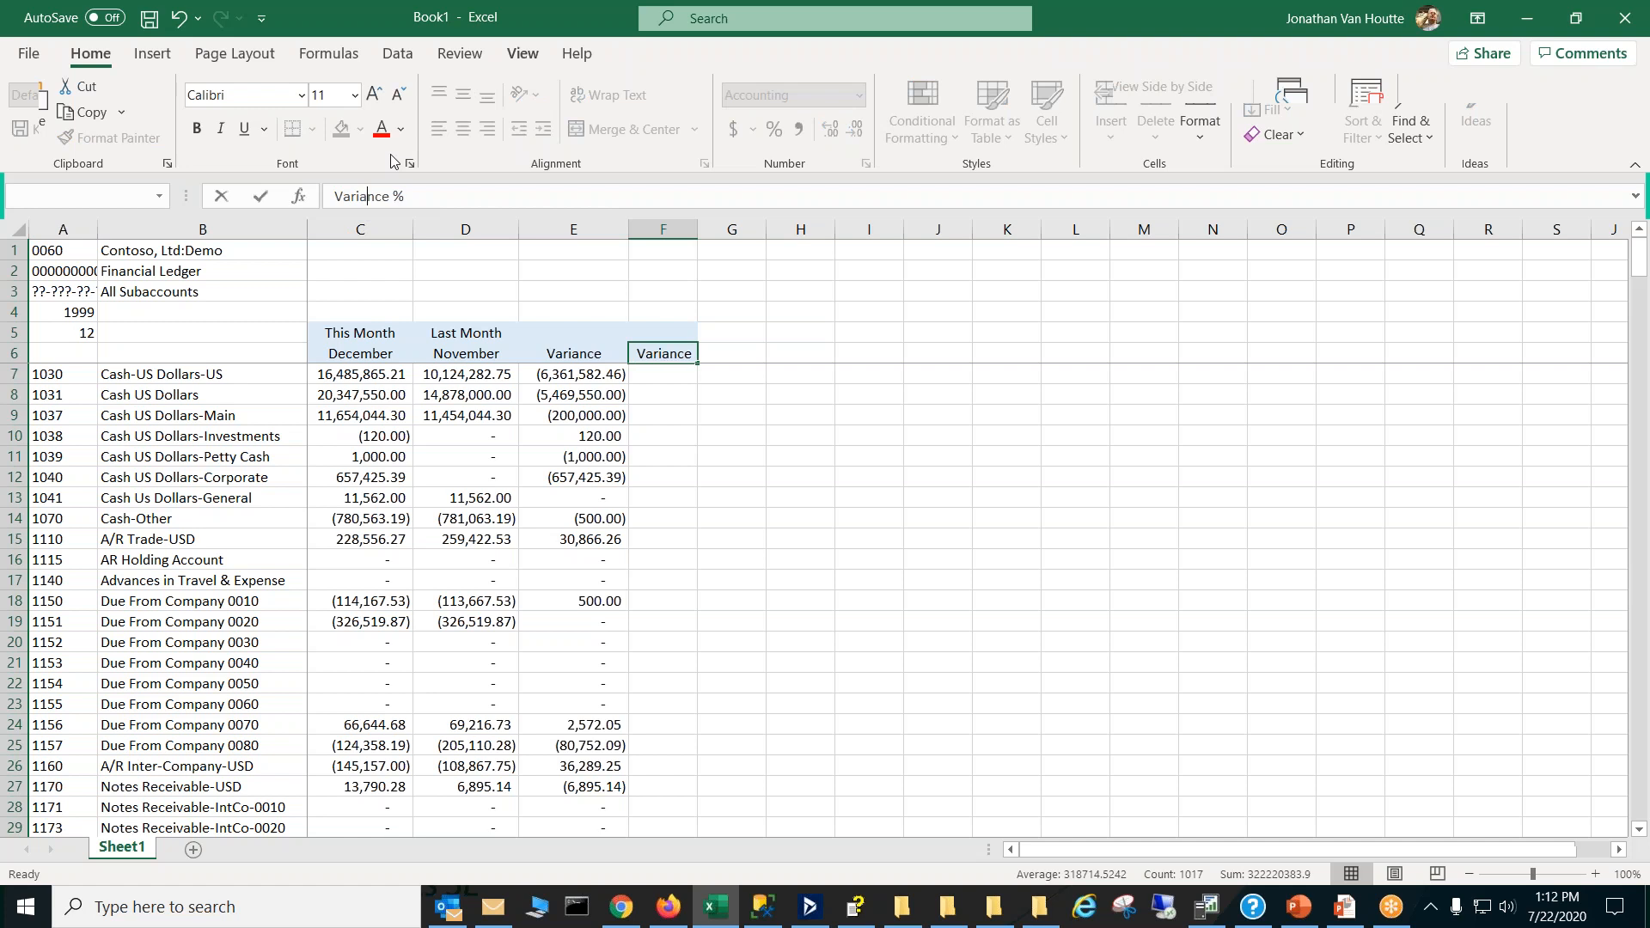
key("Return")
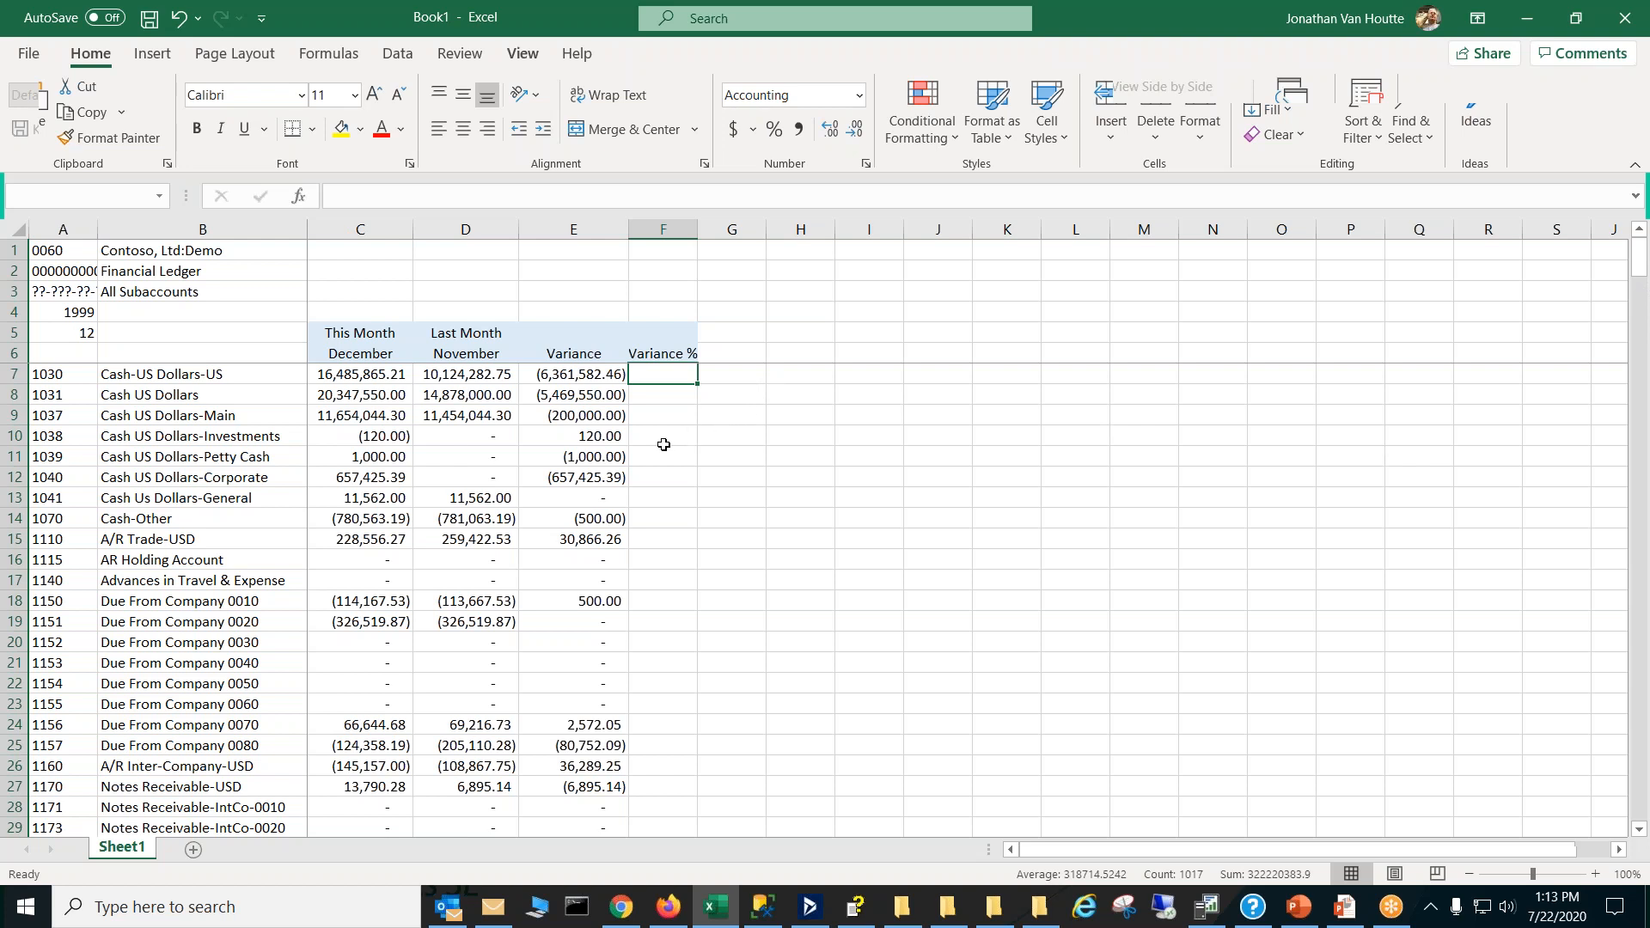
left_click(346, 374)
left_click(464, 378)
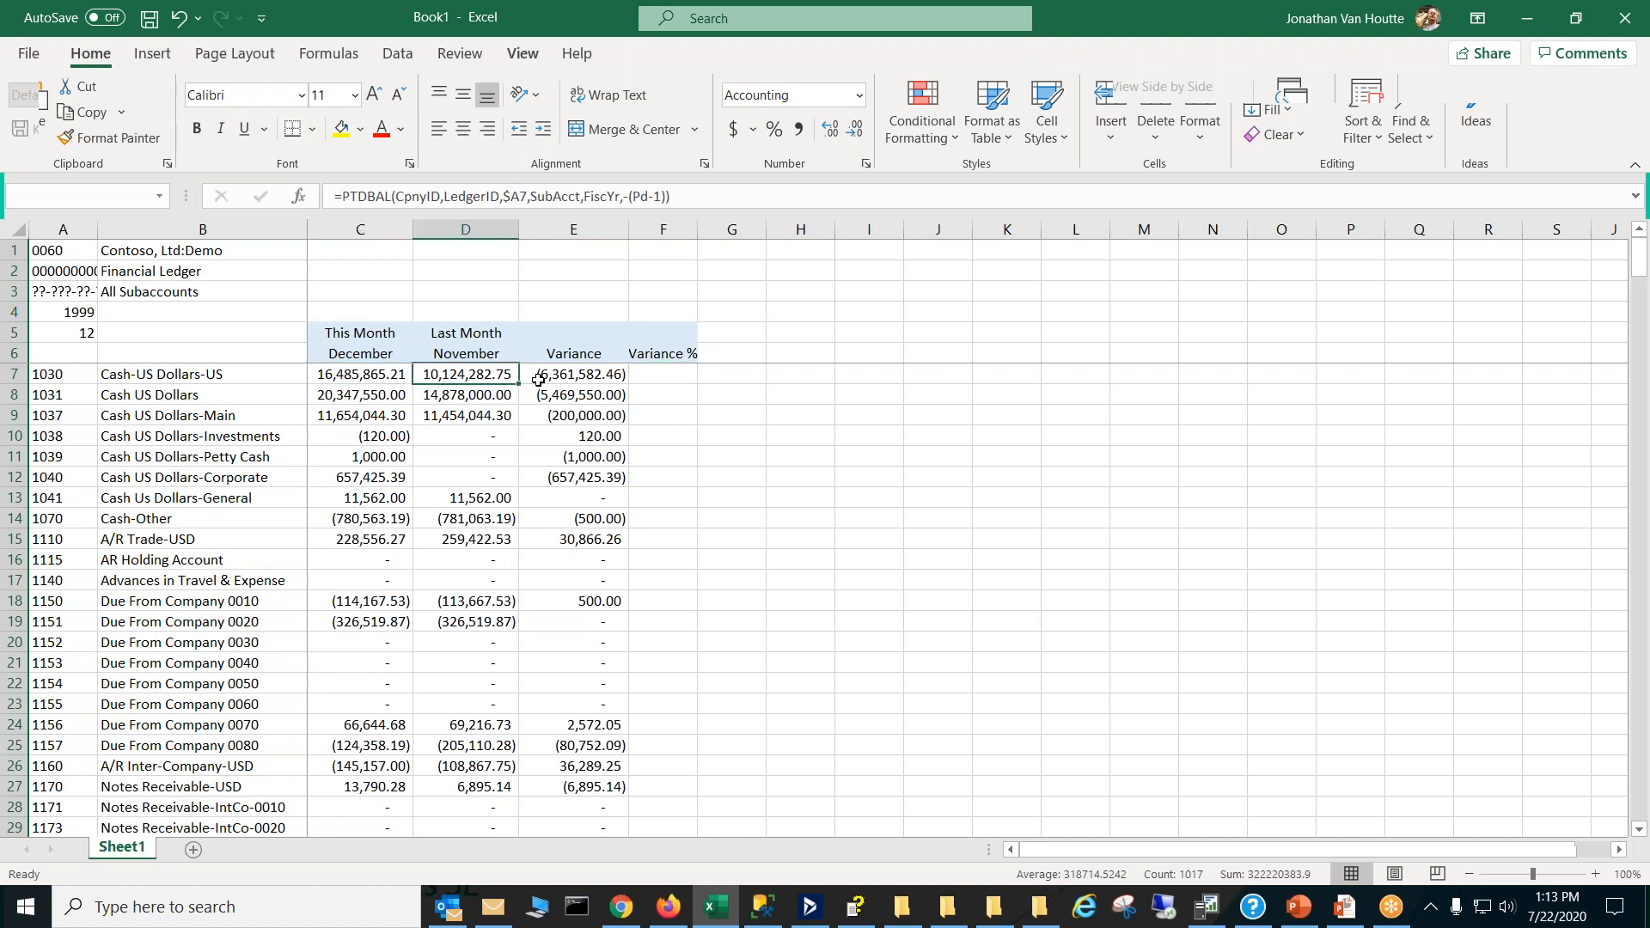
left_click(593, 381)
left_click(657, 378)
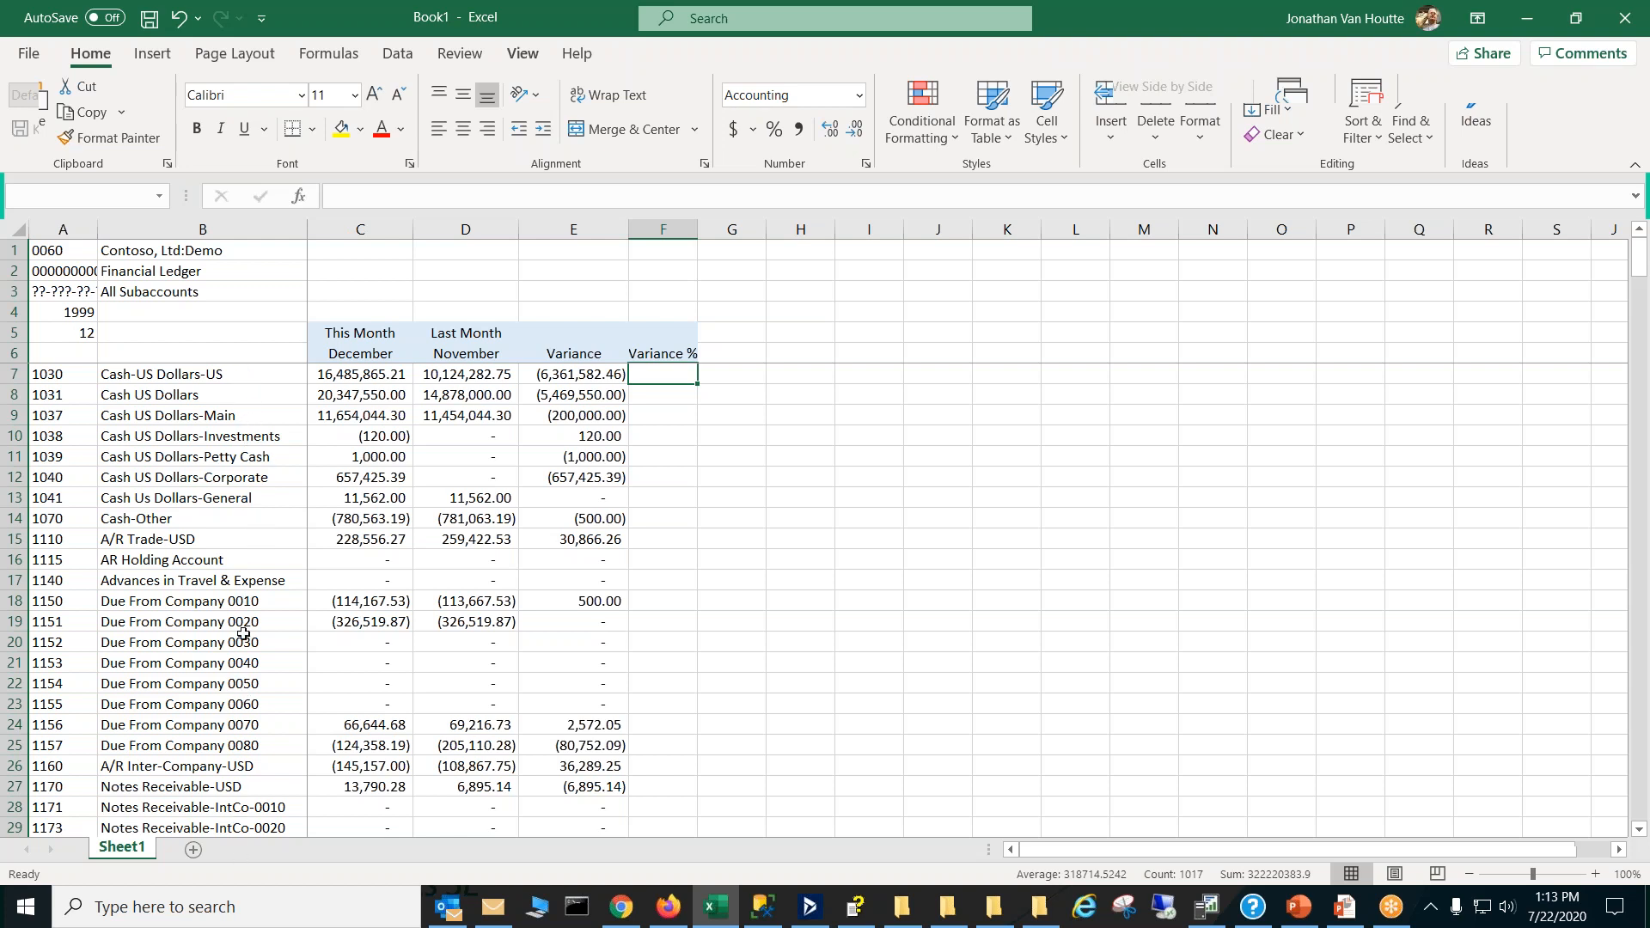
left_click(241, 598)
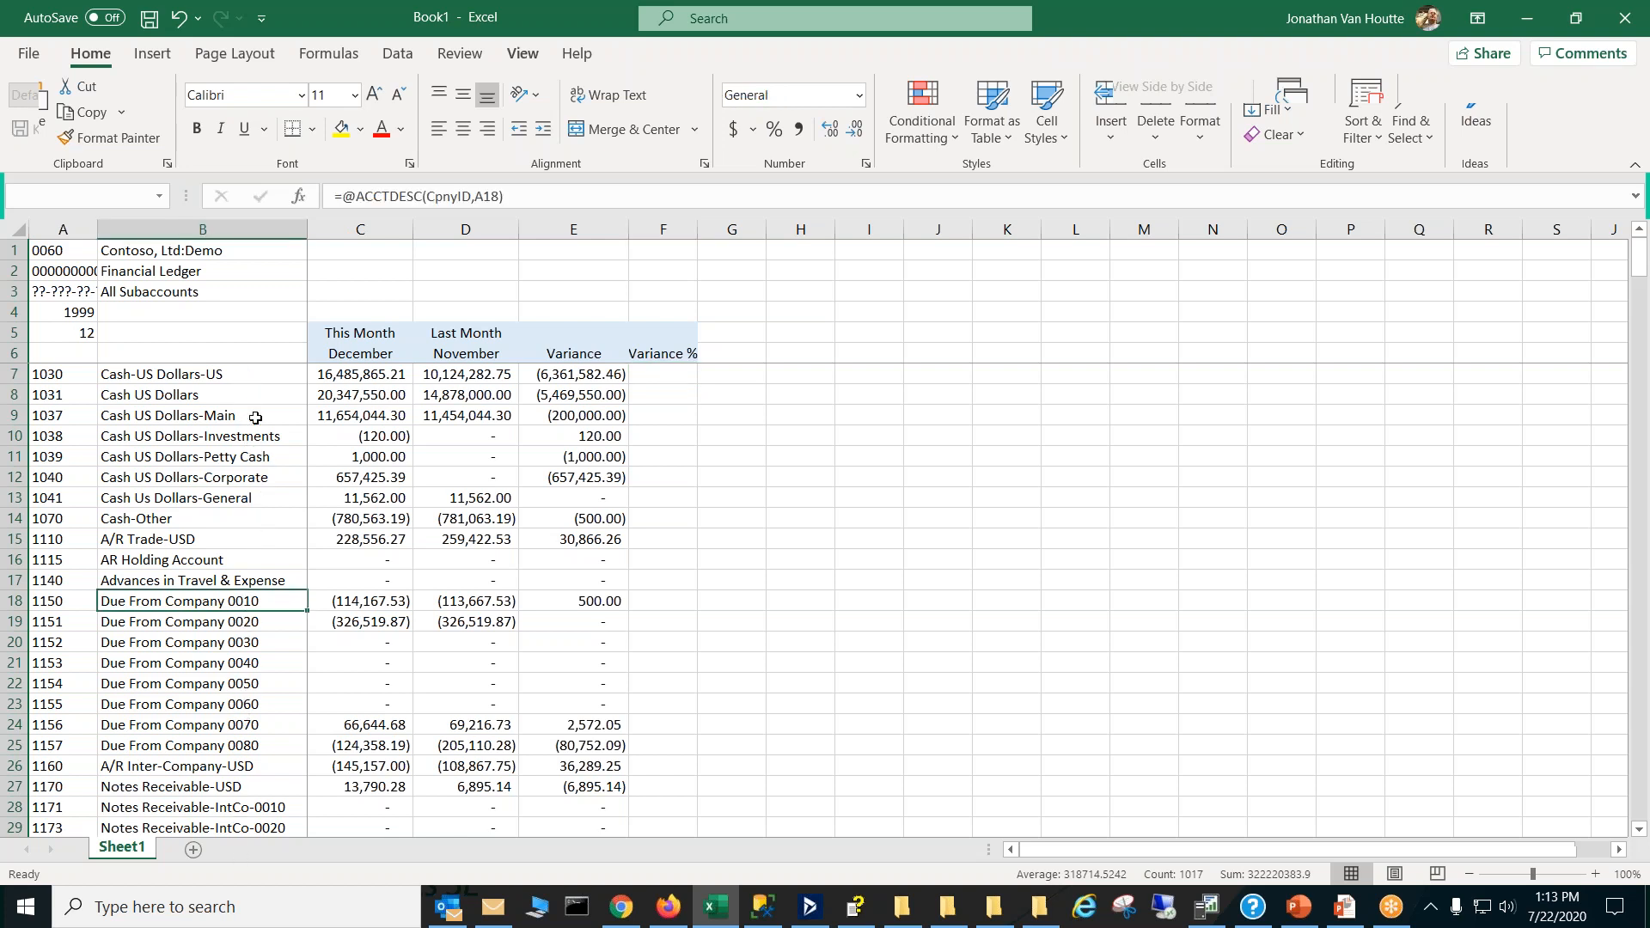
left_click(254, 369)
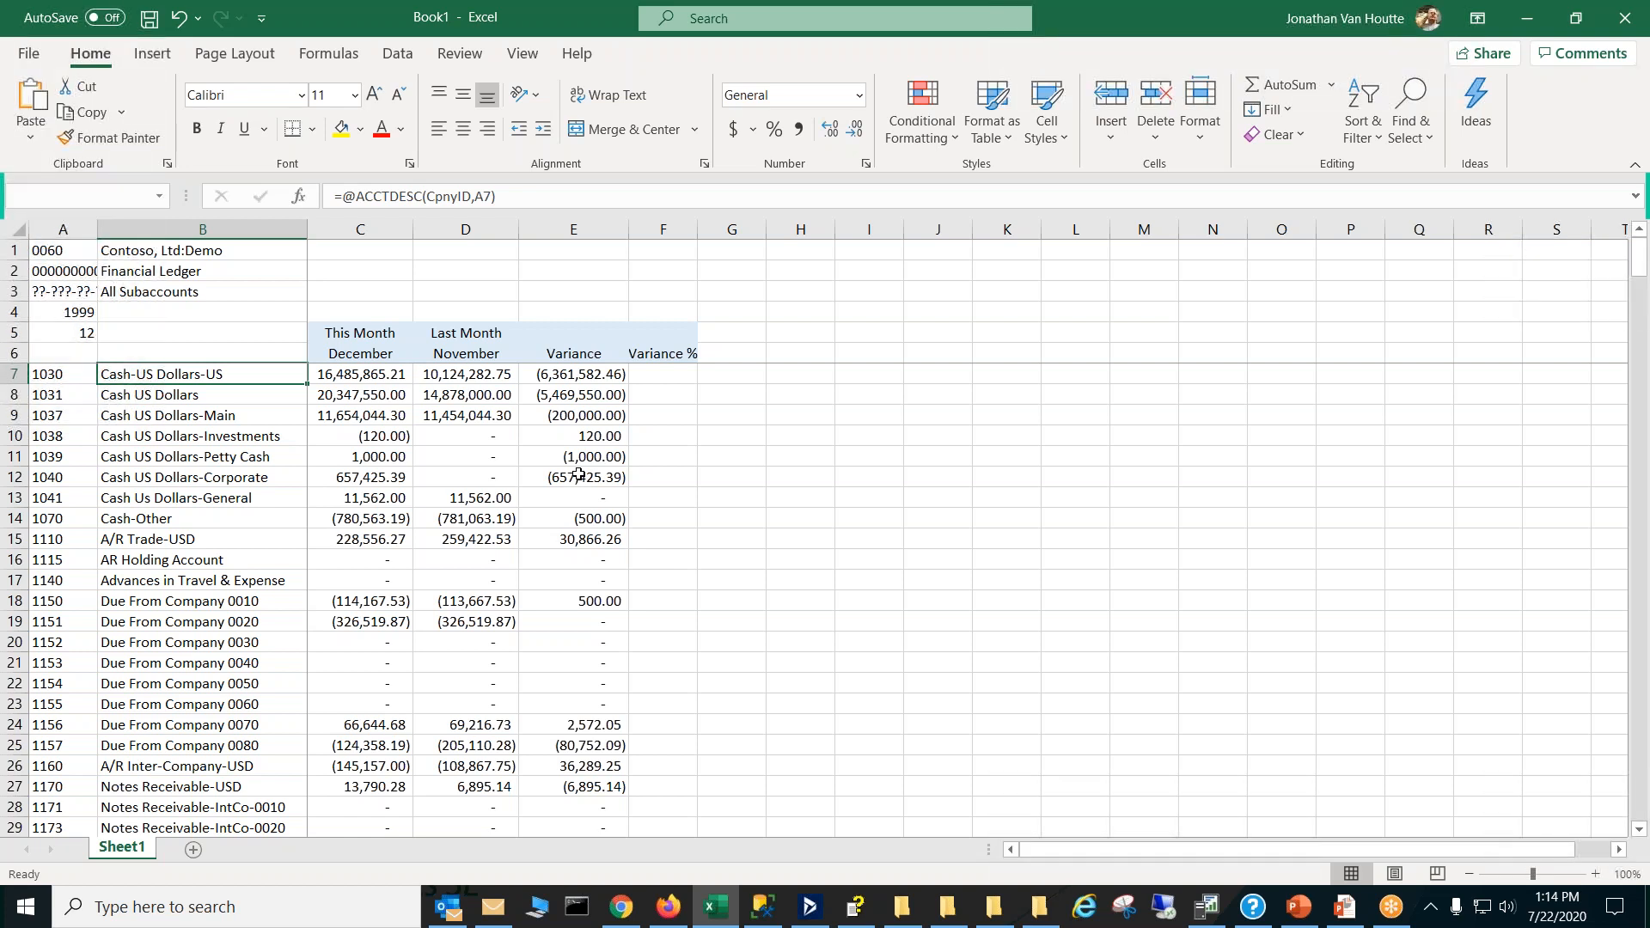
Step: Enter the formula =E7/D7 in F7 to calculate the first account's variance percentage
left_click(674, 371)
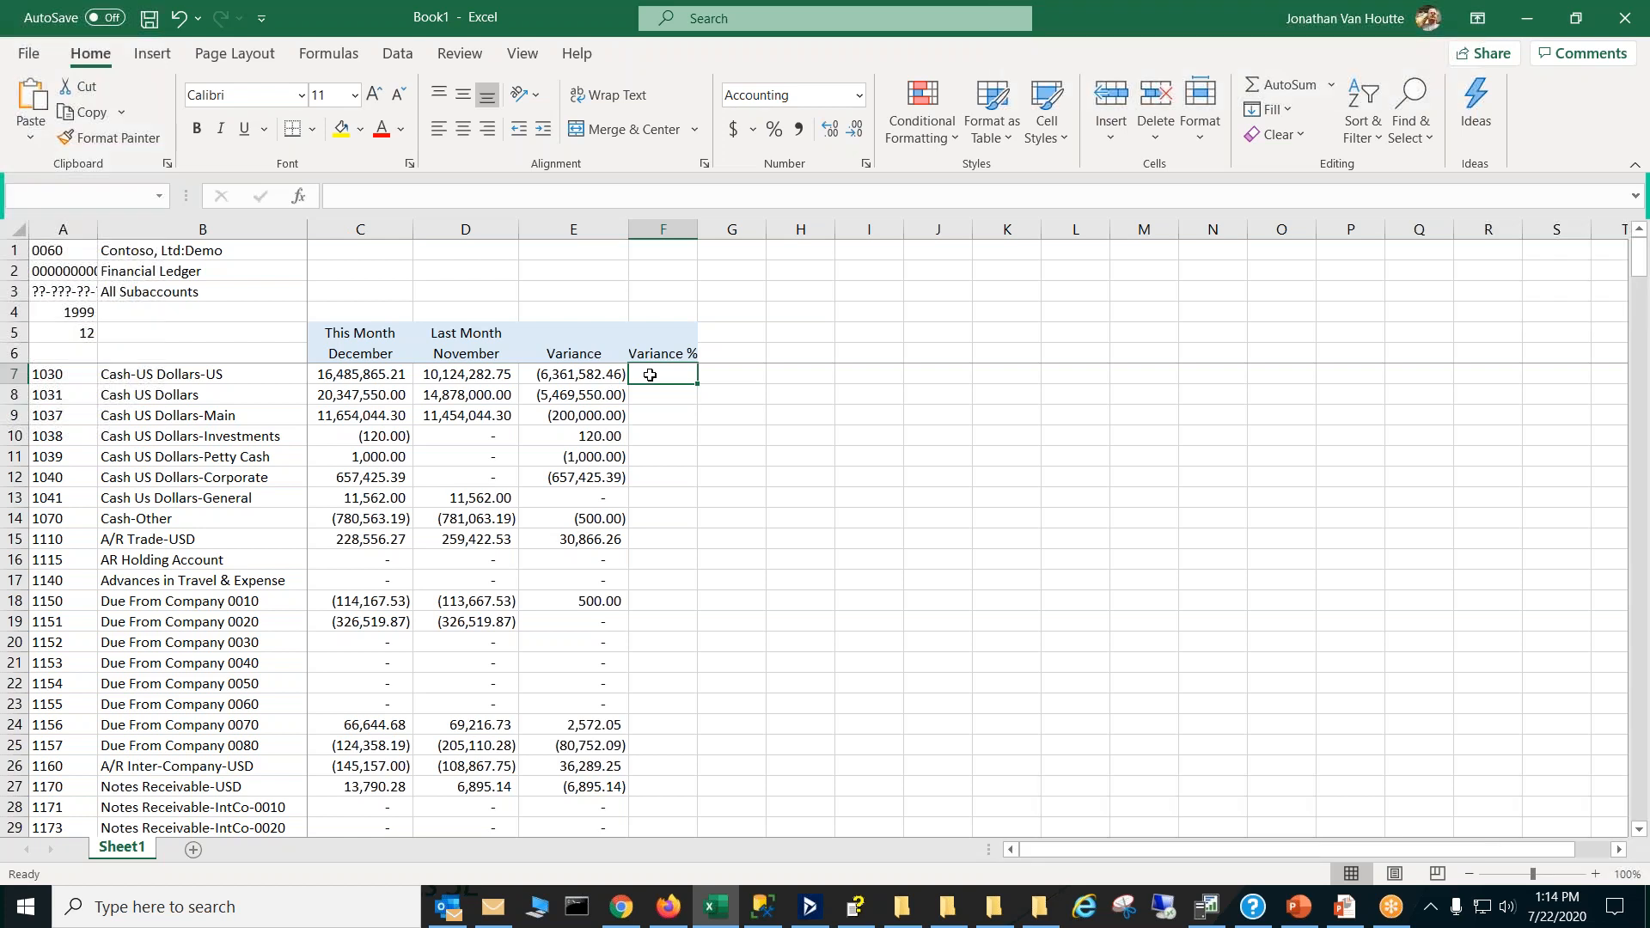
type("=")
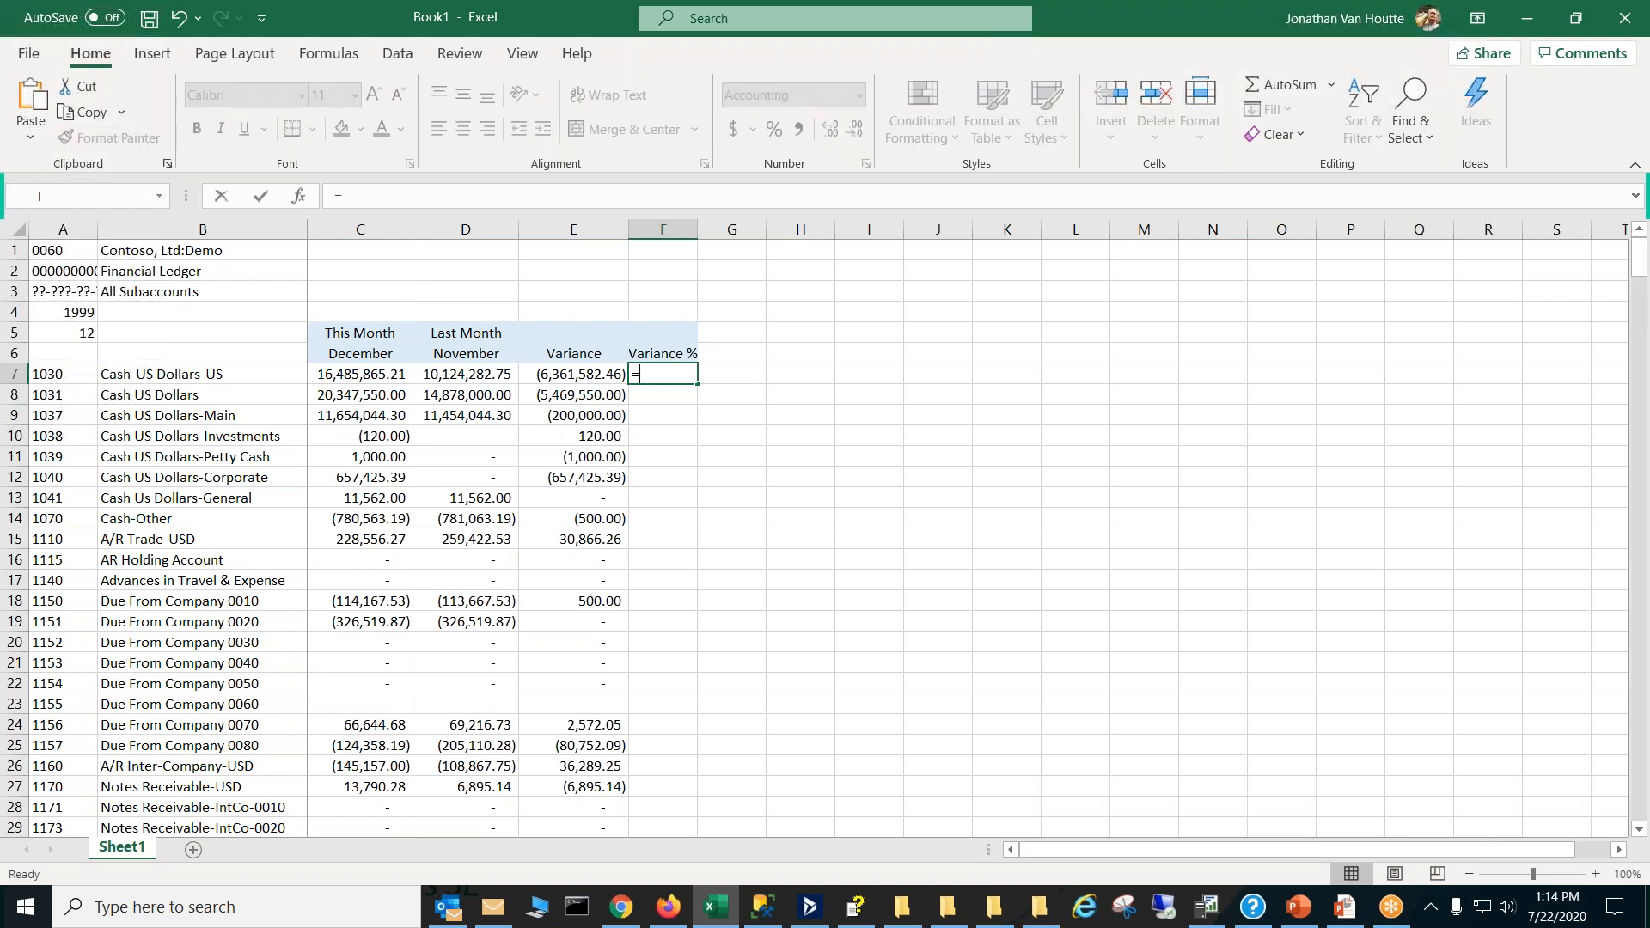
left_click(602, 373)
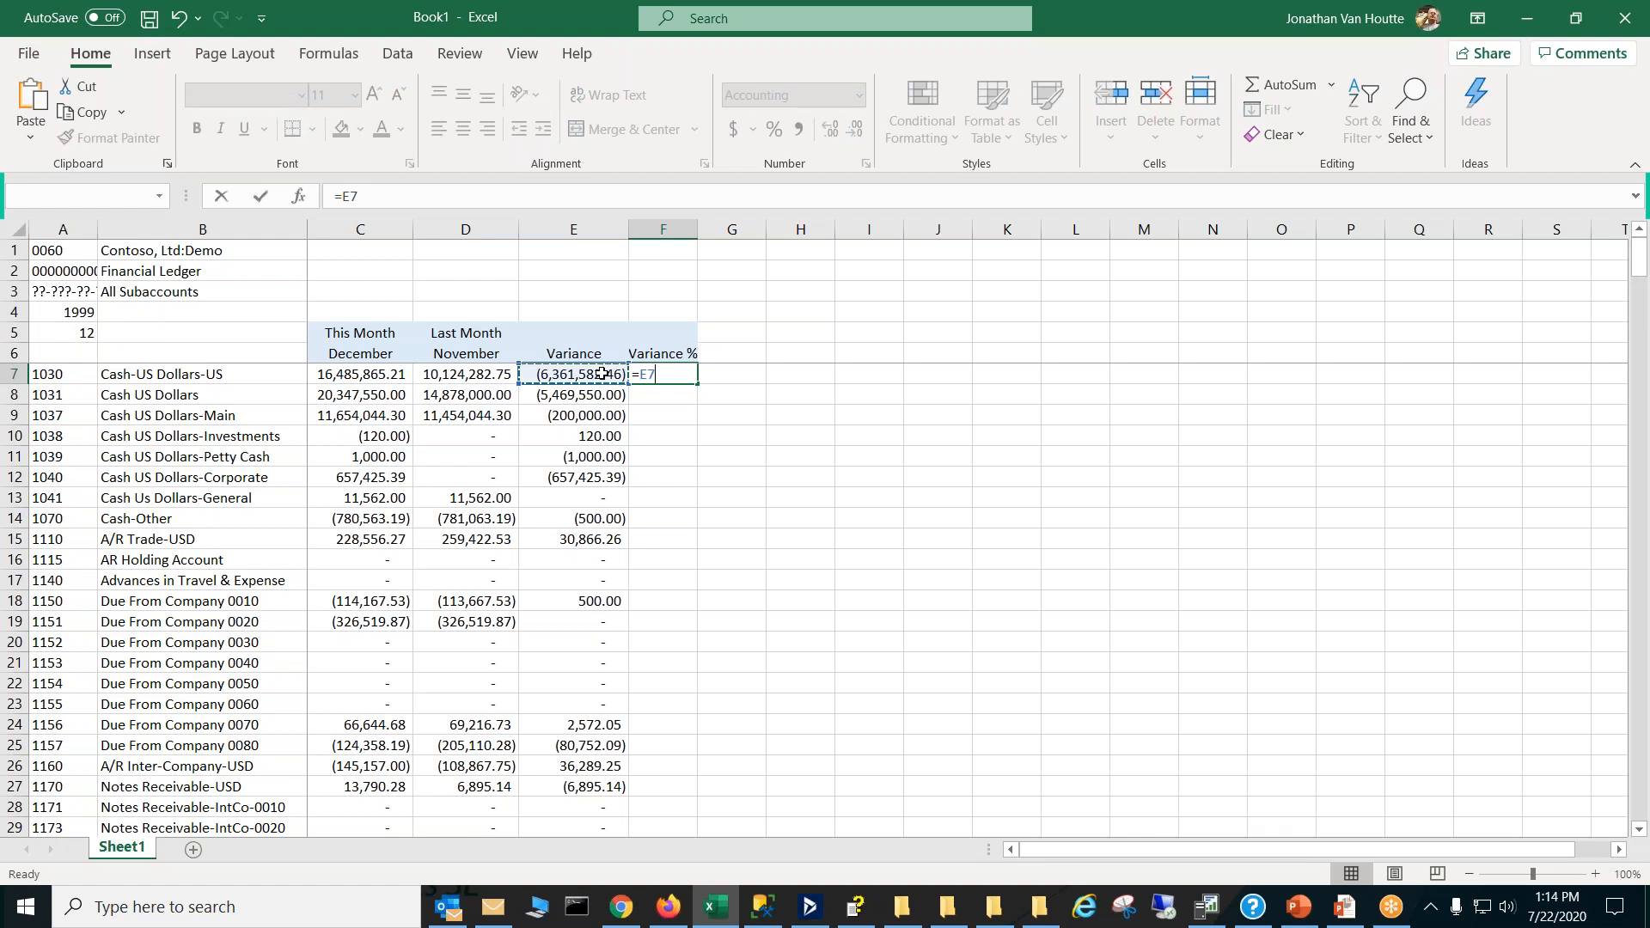
type("/")
left_click(486, 372)
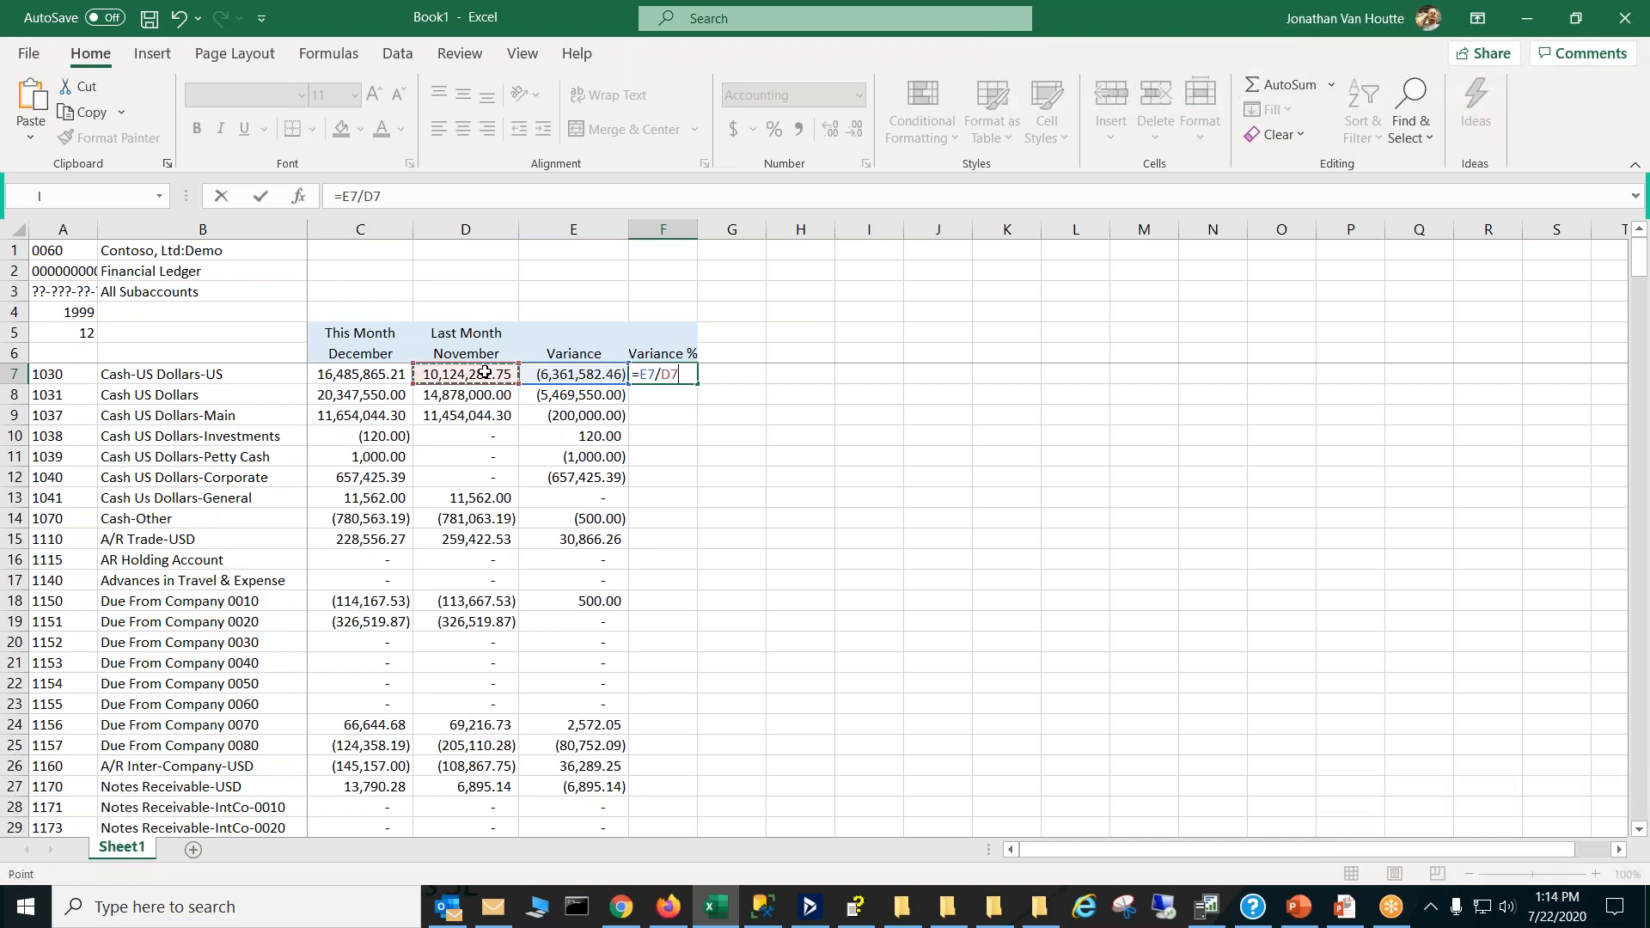
key("Return")
Step: Format F7 as a percentage and fill it down through all the account rows
left_click(654, 374)
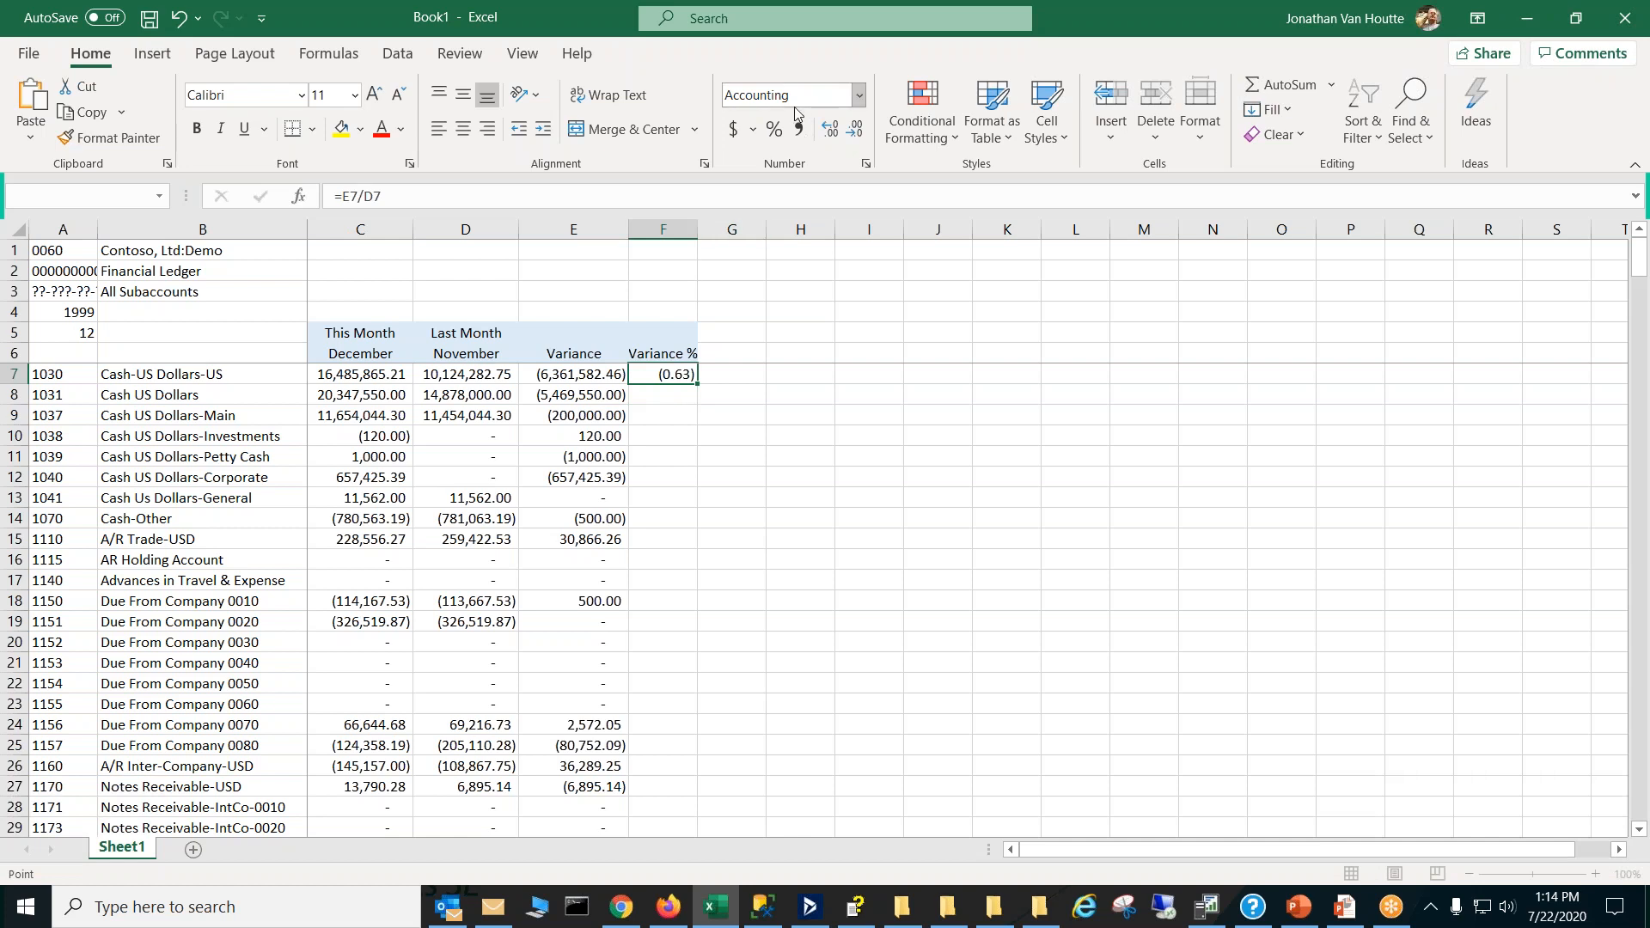
left_click(775, 133)
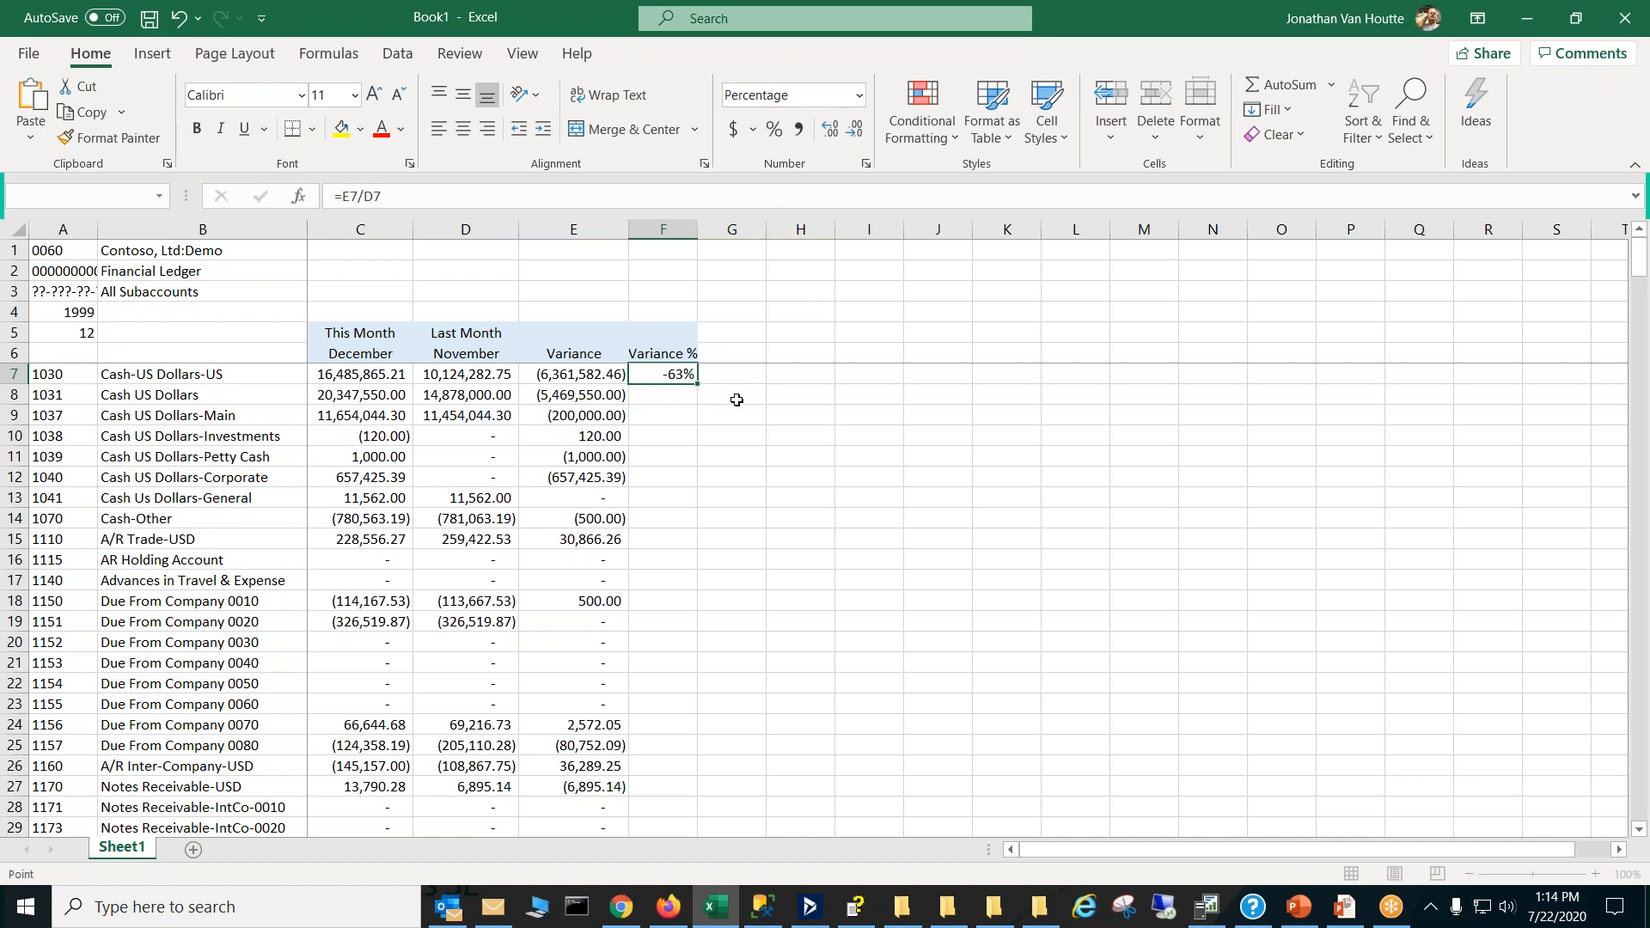
double_click(698, 385)
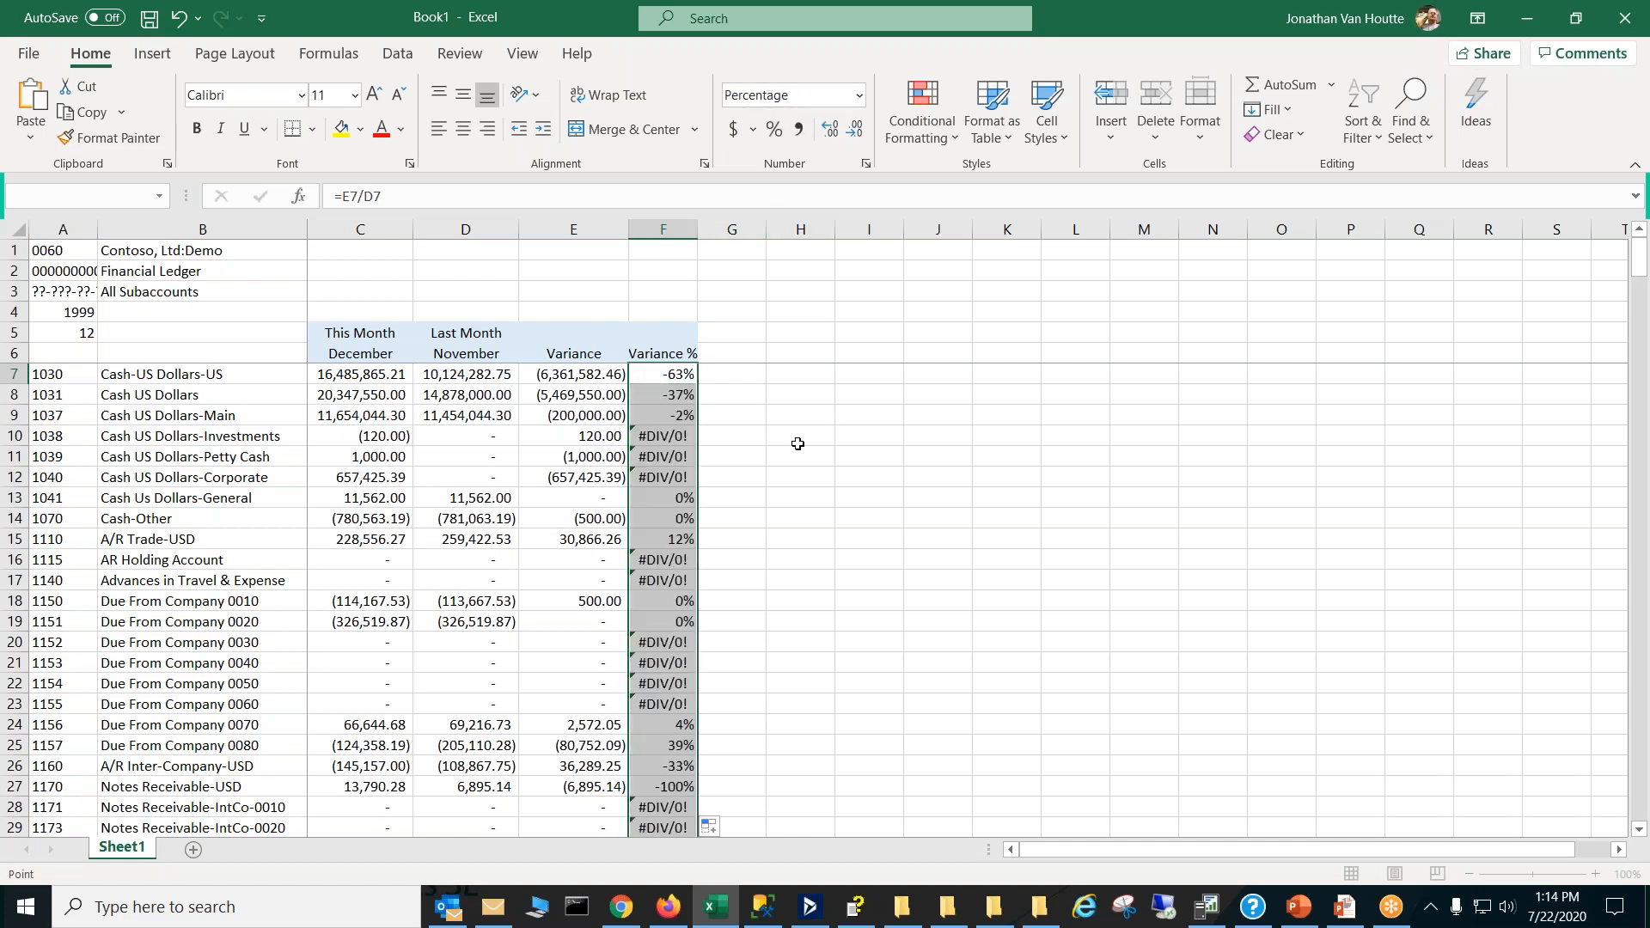
left_click(856, 484)
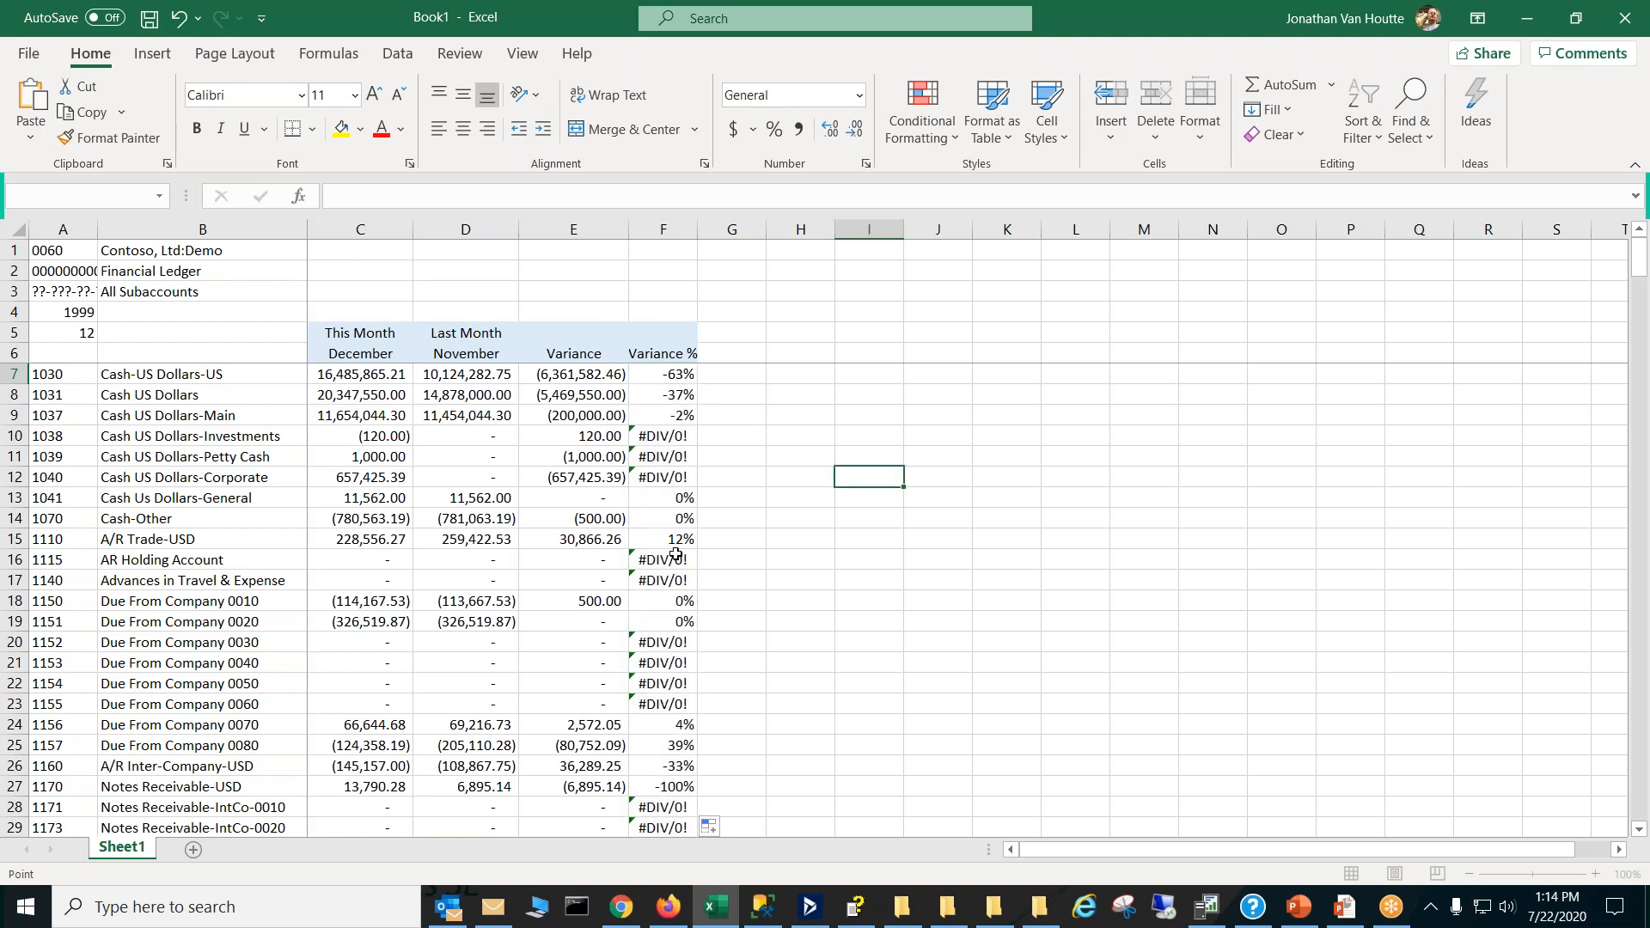
Step: Change the formula in F10 to =IF(D10=0,"",E10/D10) so that a zero last-month balance returns a blank
left_click(670, 440)
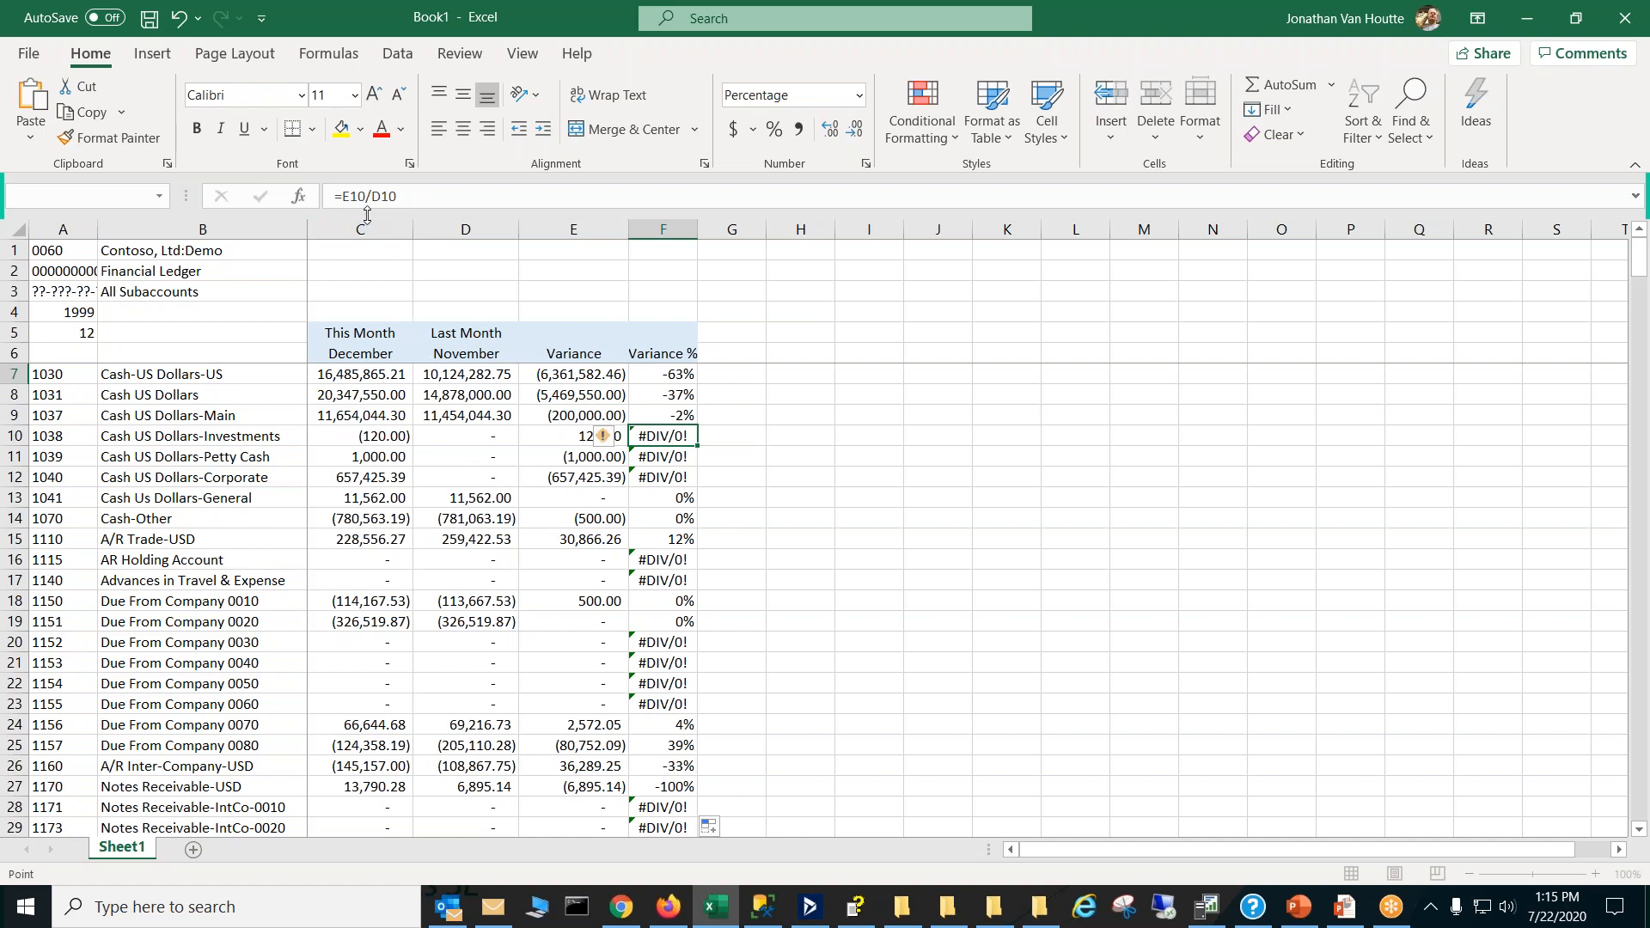
left_click(345, 196)
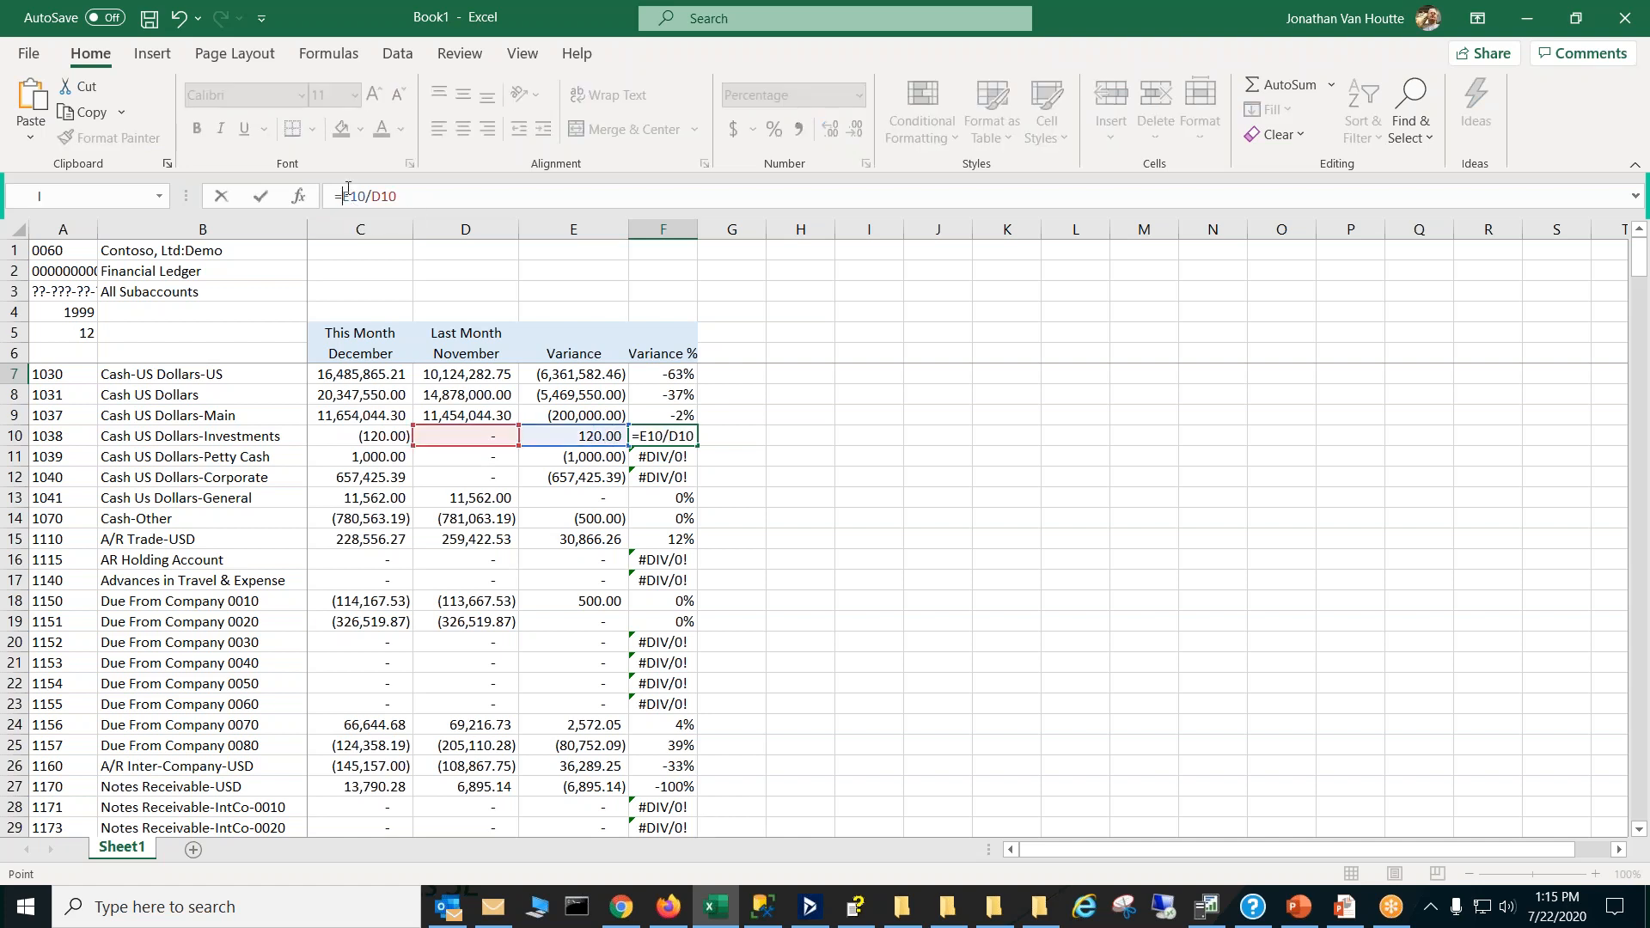
type("if(")
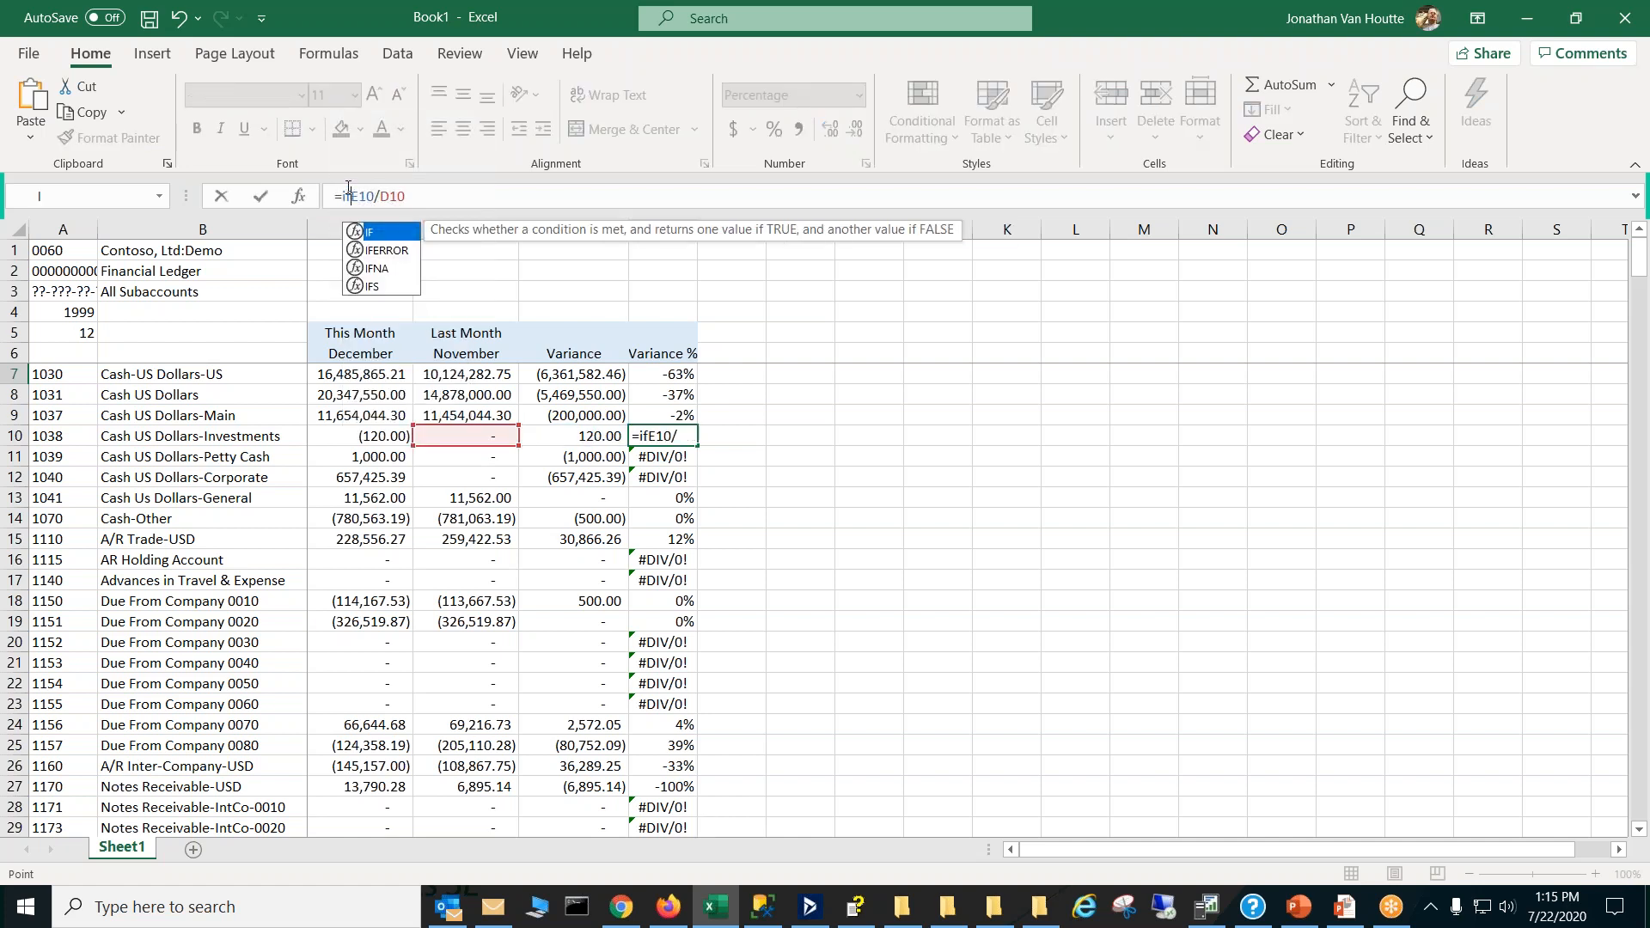
left_click(472, 439)
type("=0,\"\"")
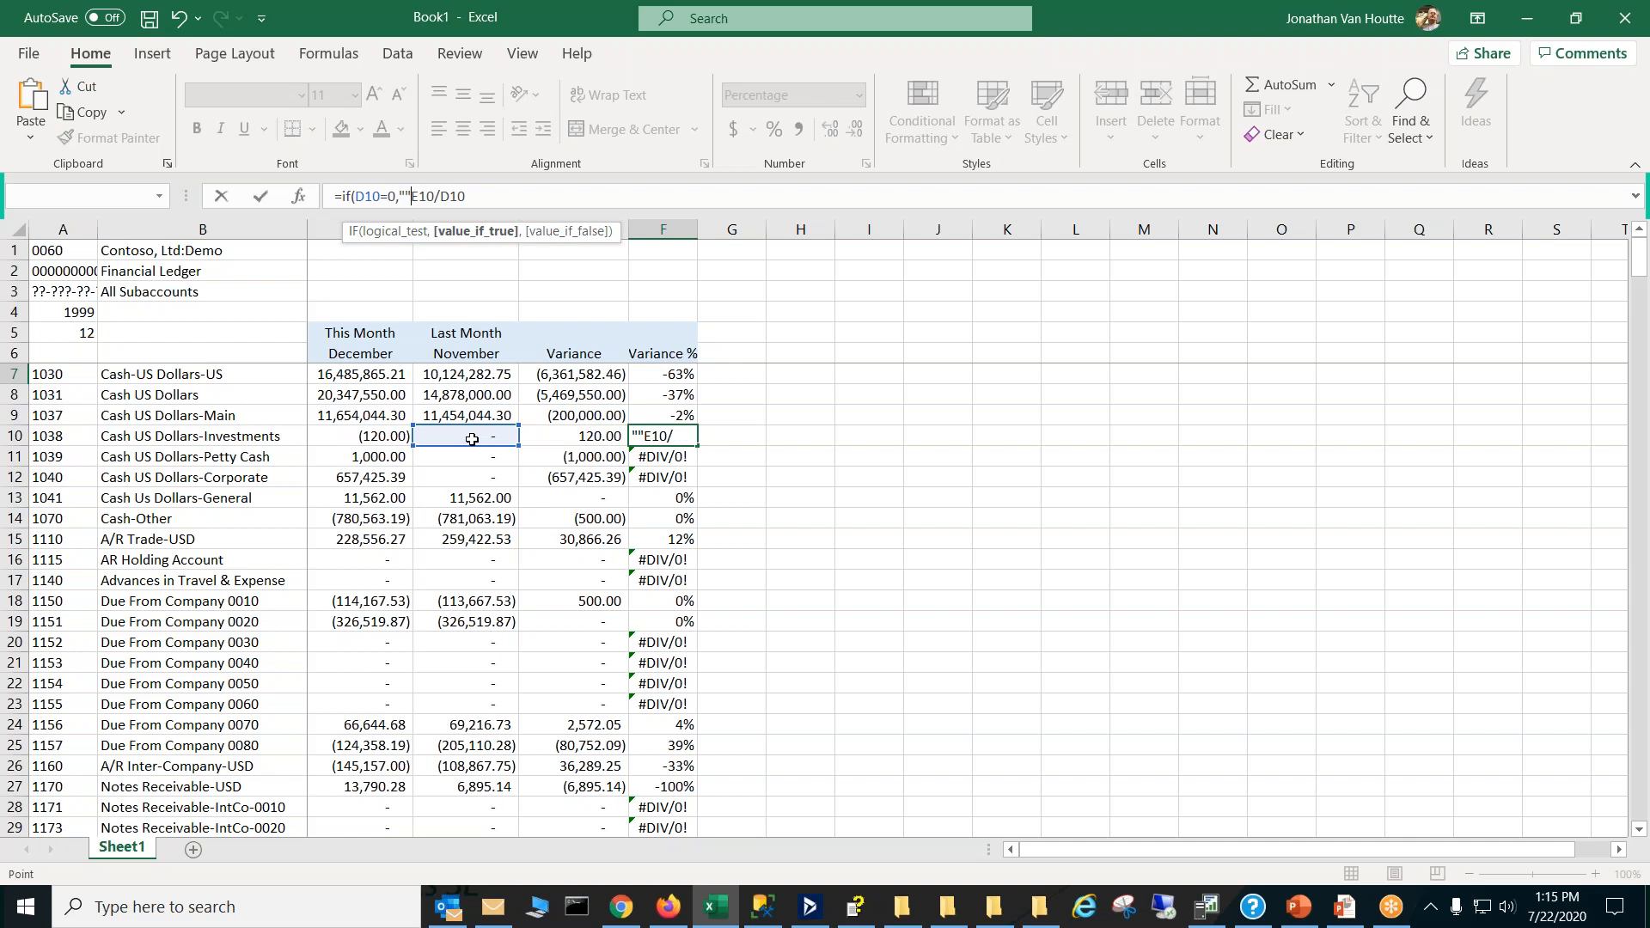
type(",")
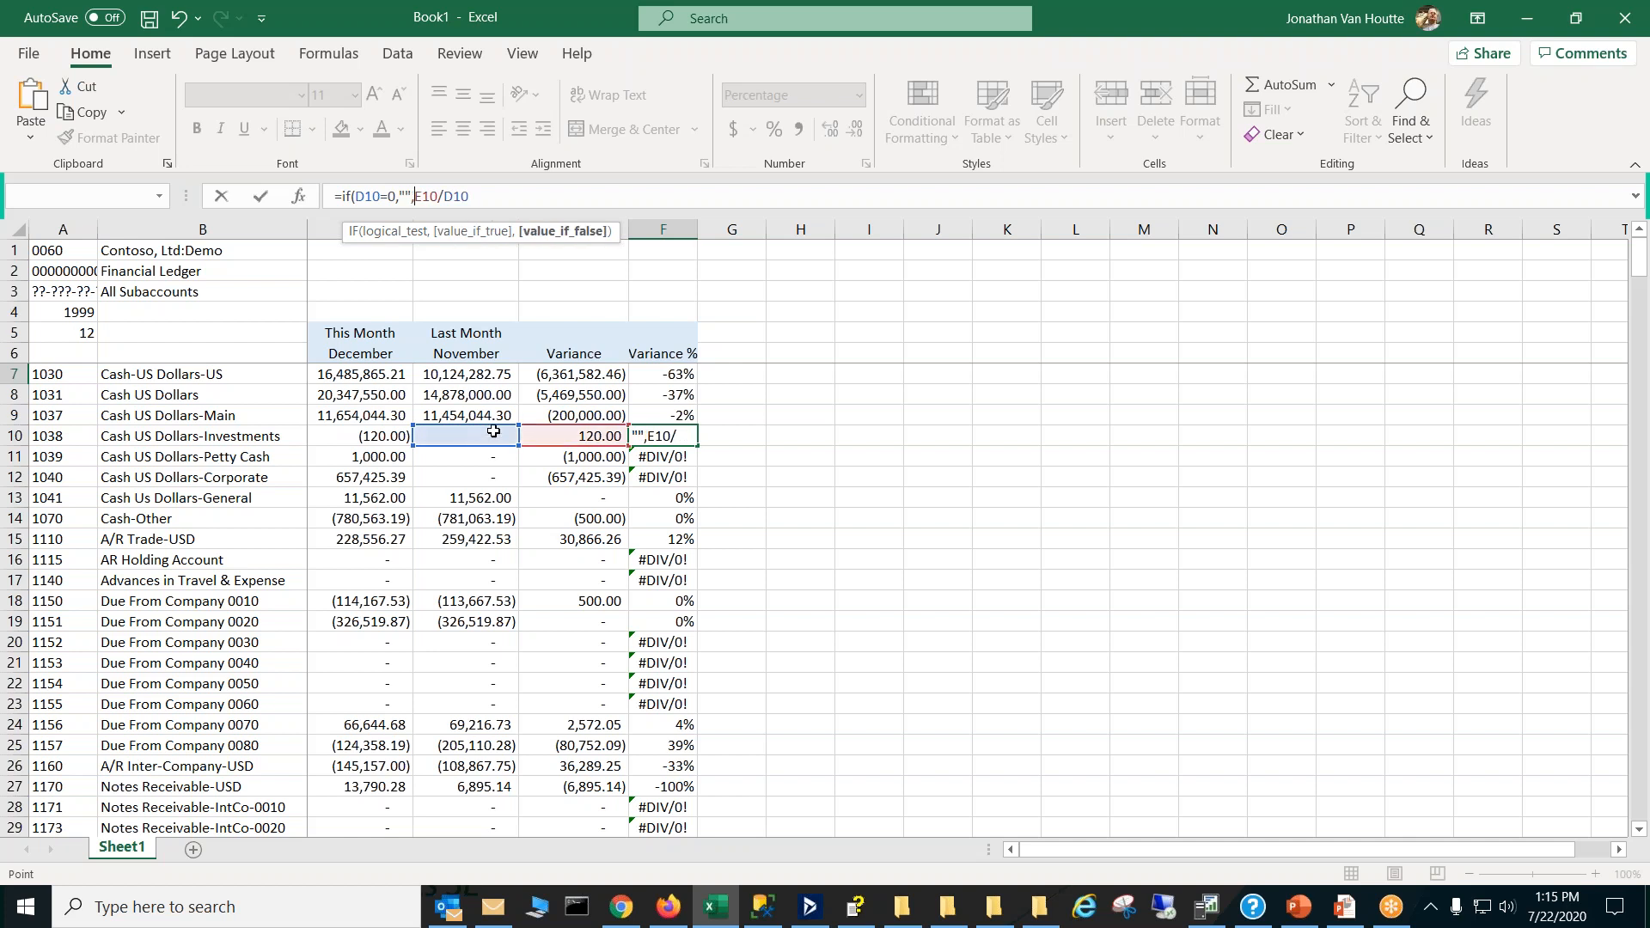
left_click(511, 199)
type(")")
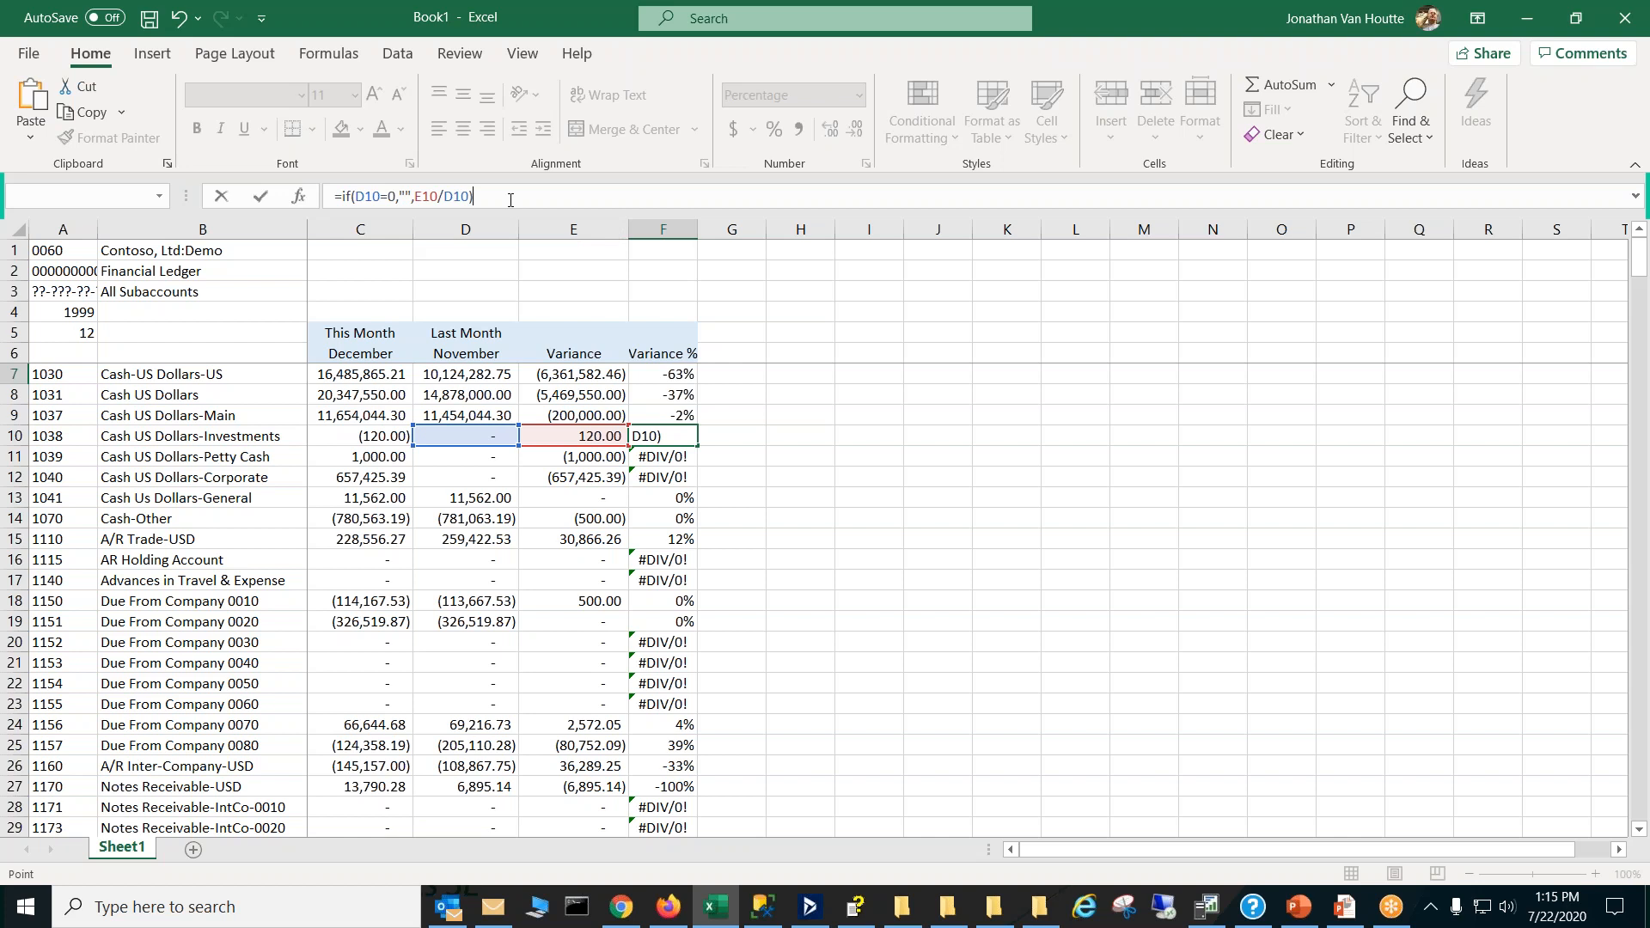
key("Return")
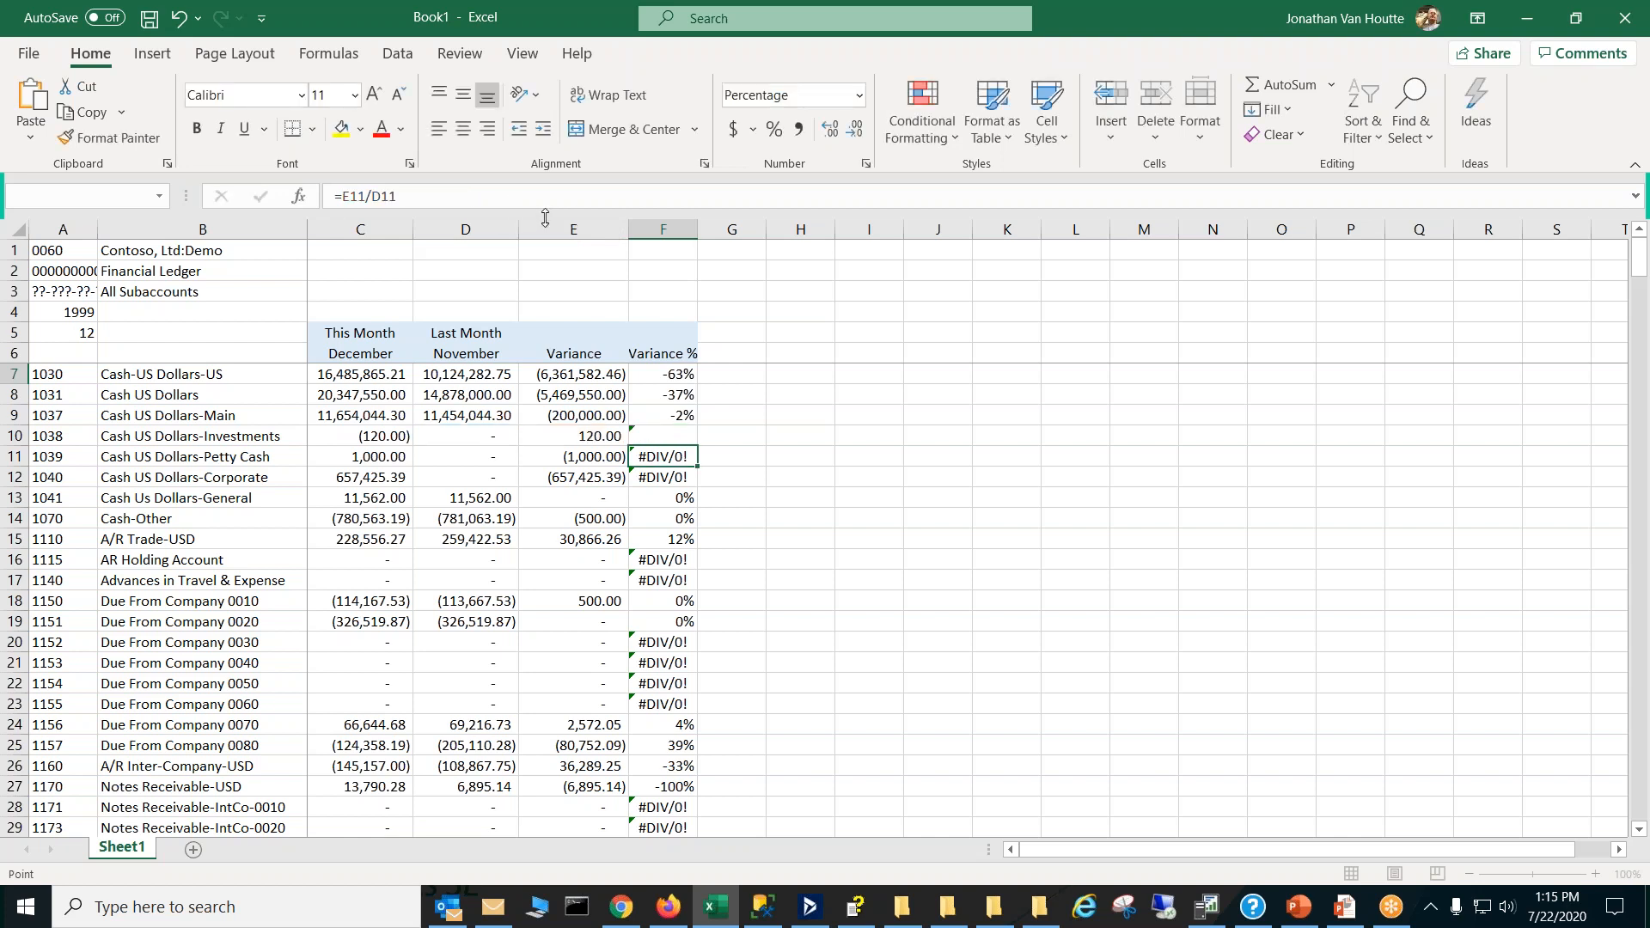
Step: Copy the IF formula from F10 up to F7 and fill it down through all the account rows
left_click(658, 435)
left_click_drag(698, 446, 688, 375)
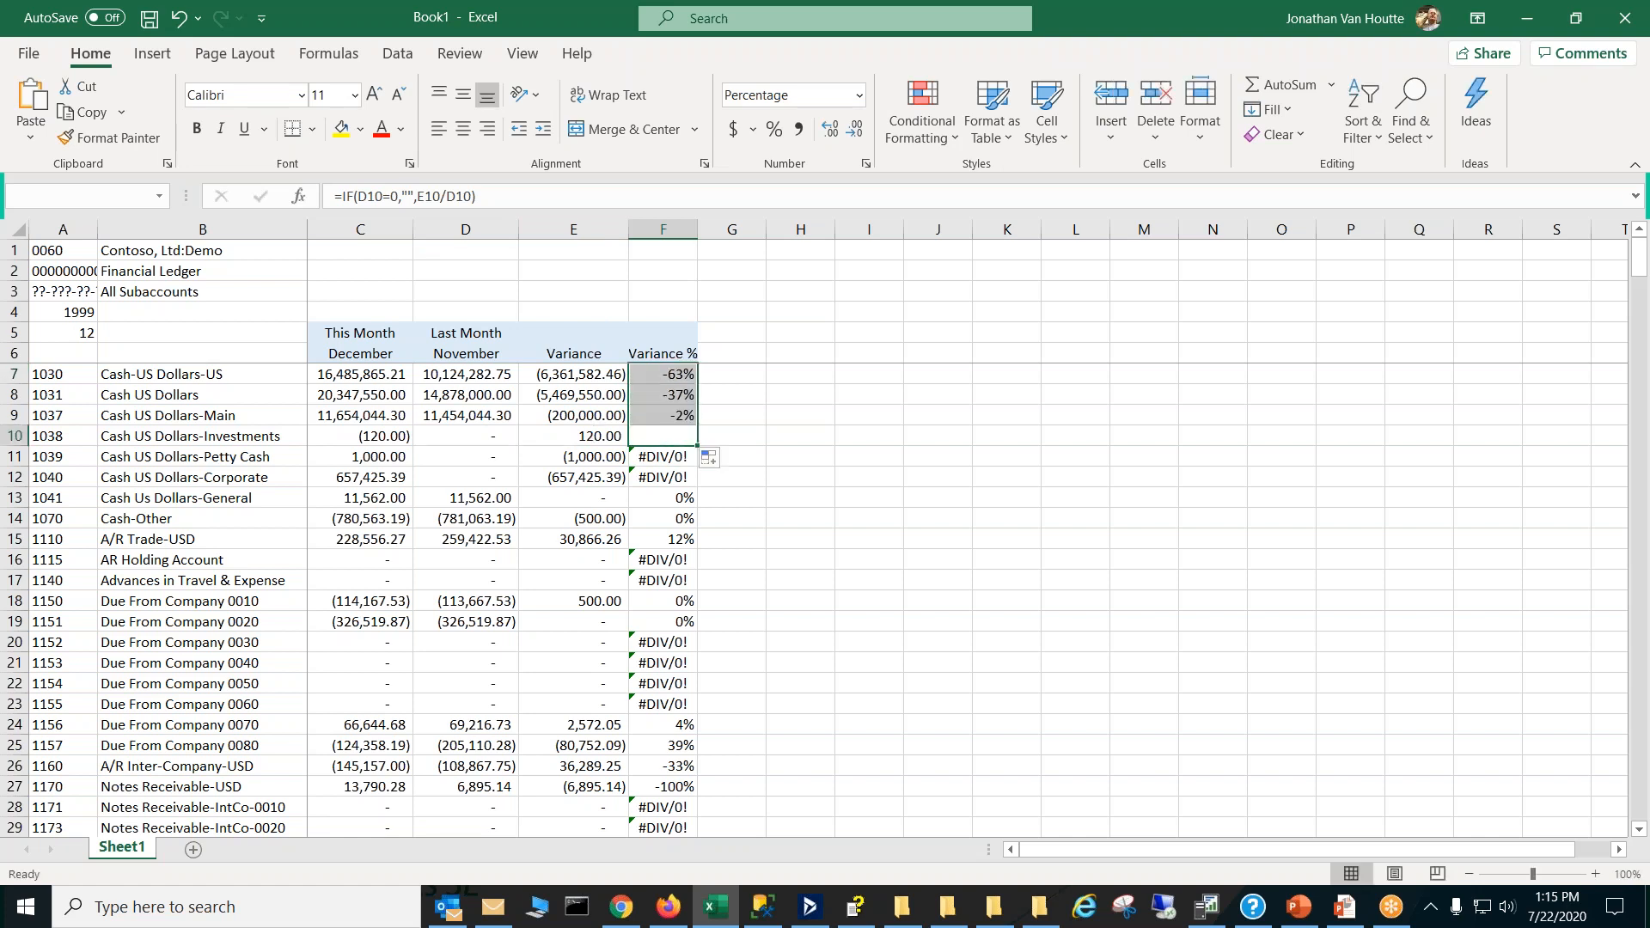
left_click(687, 375)
double_click(697, 384)
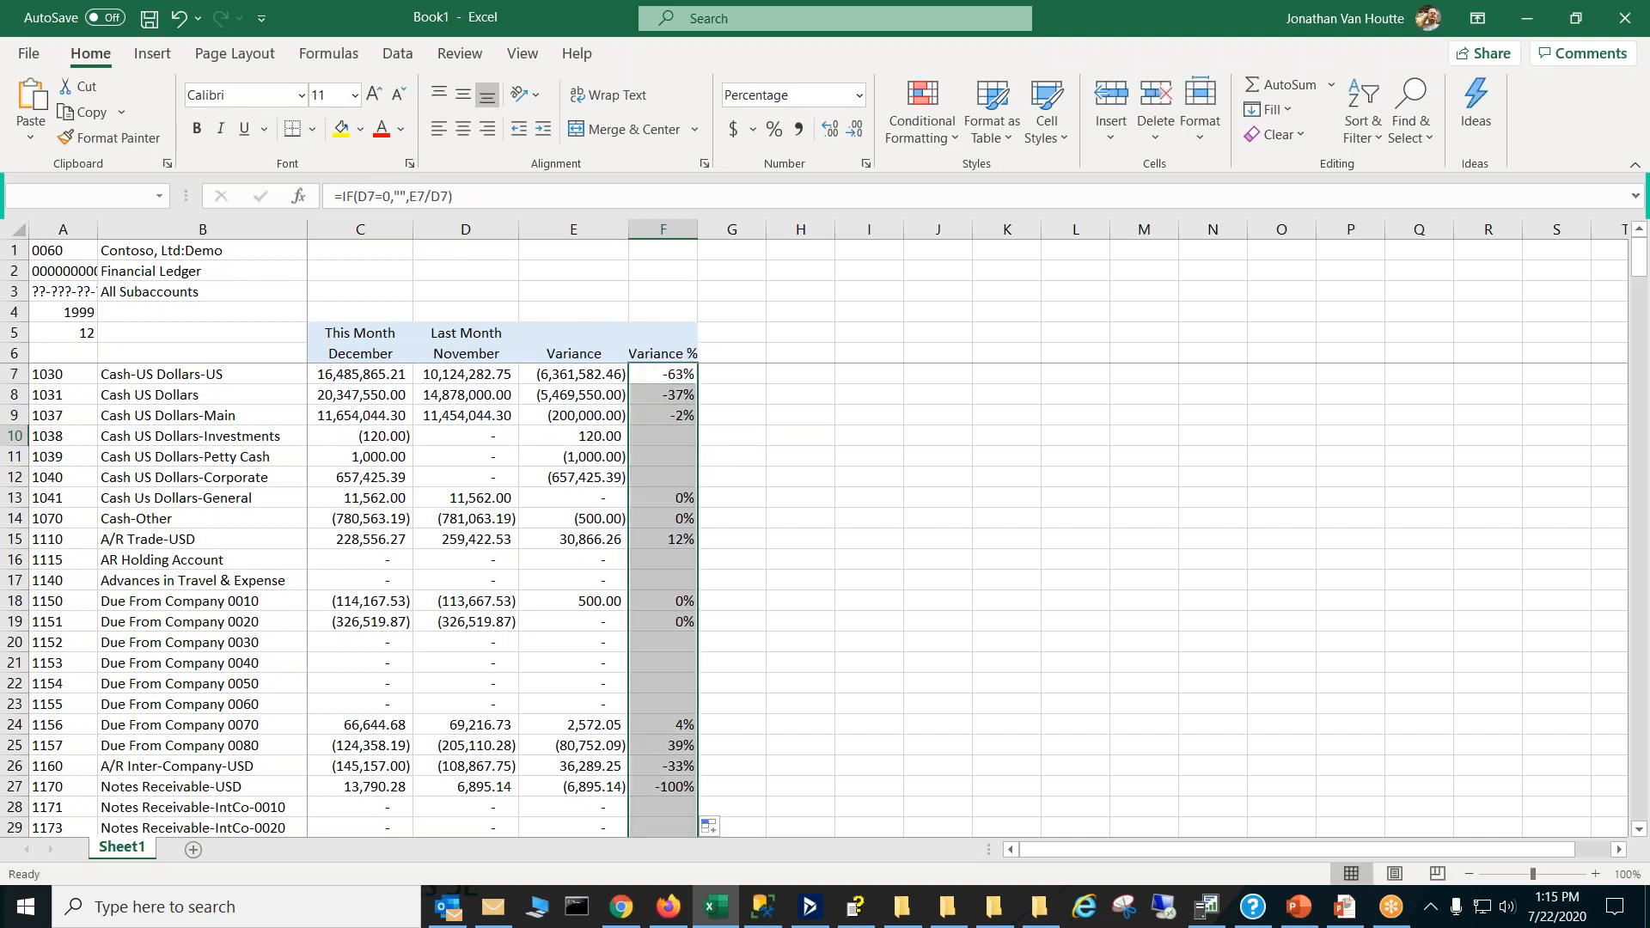
Step: Examine the monthly balances of account 1157 and the variance percentage formulas in rows 25, 19 and 7
left_click(839, 517)
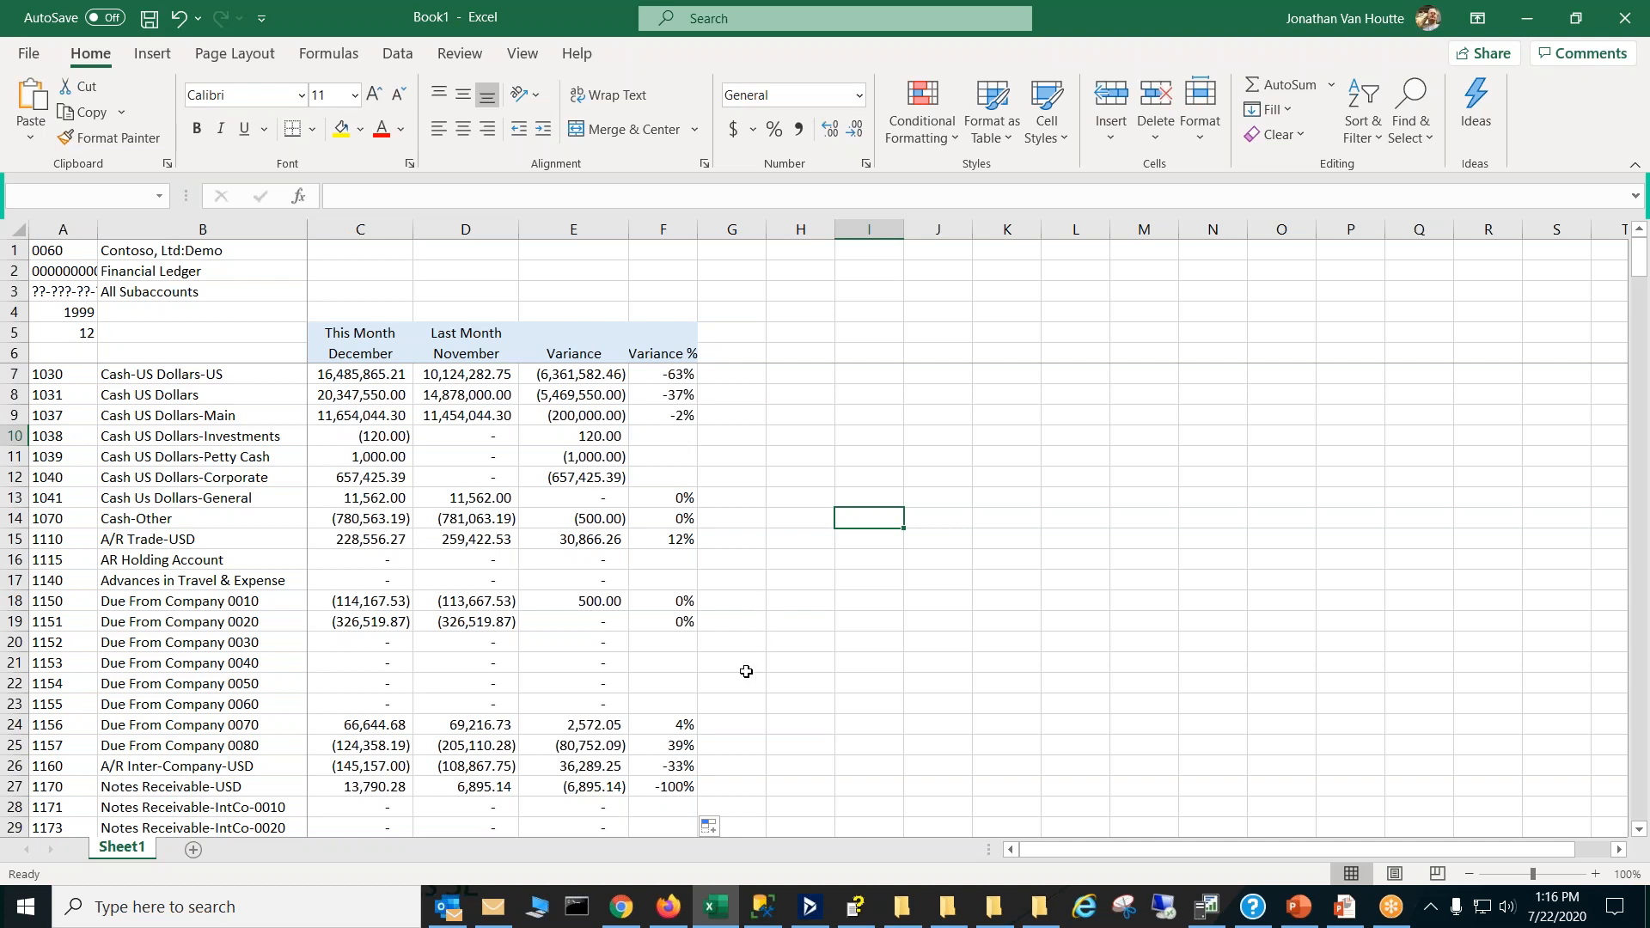
left_click(484, 747)
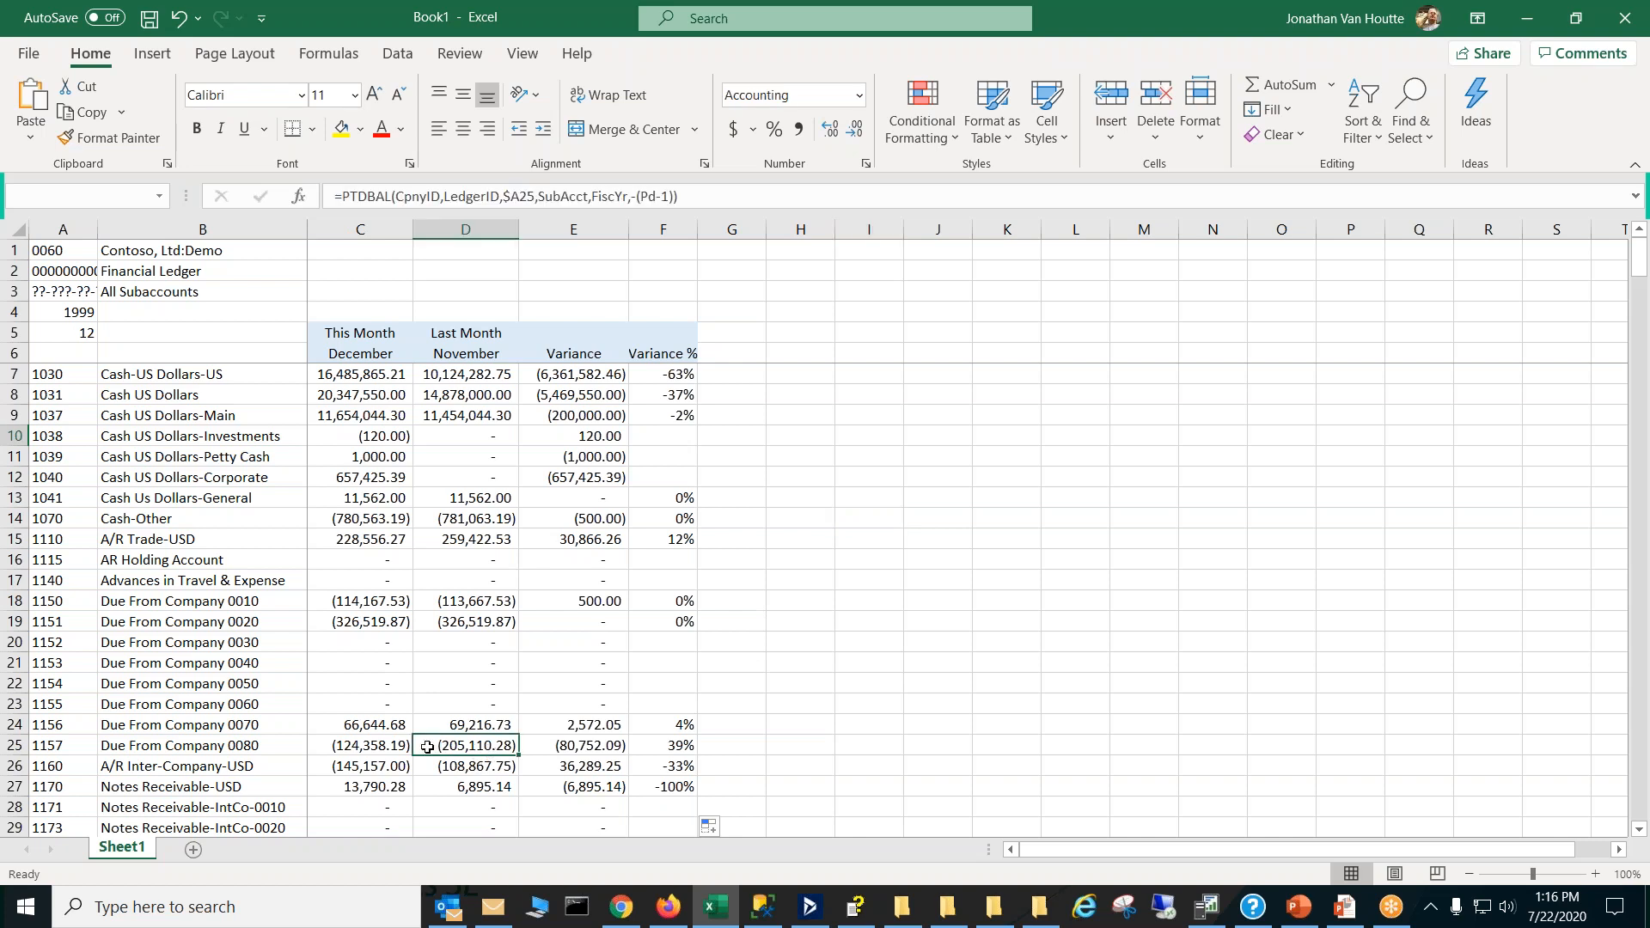
left_click(361, 753)
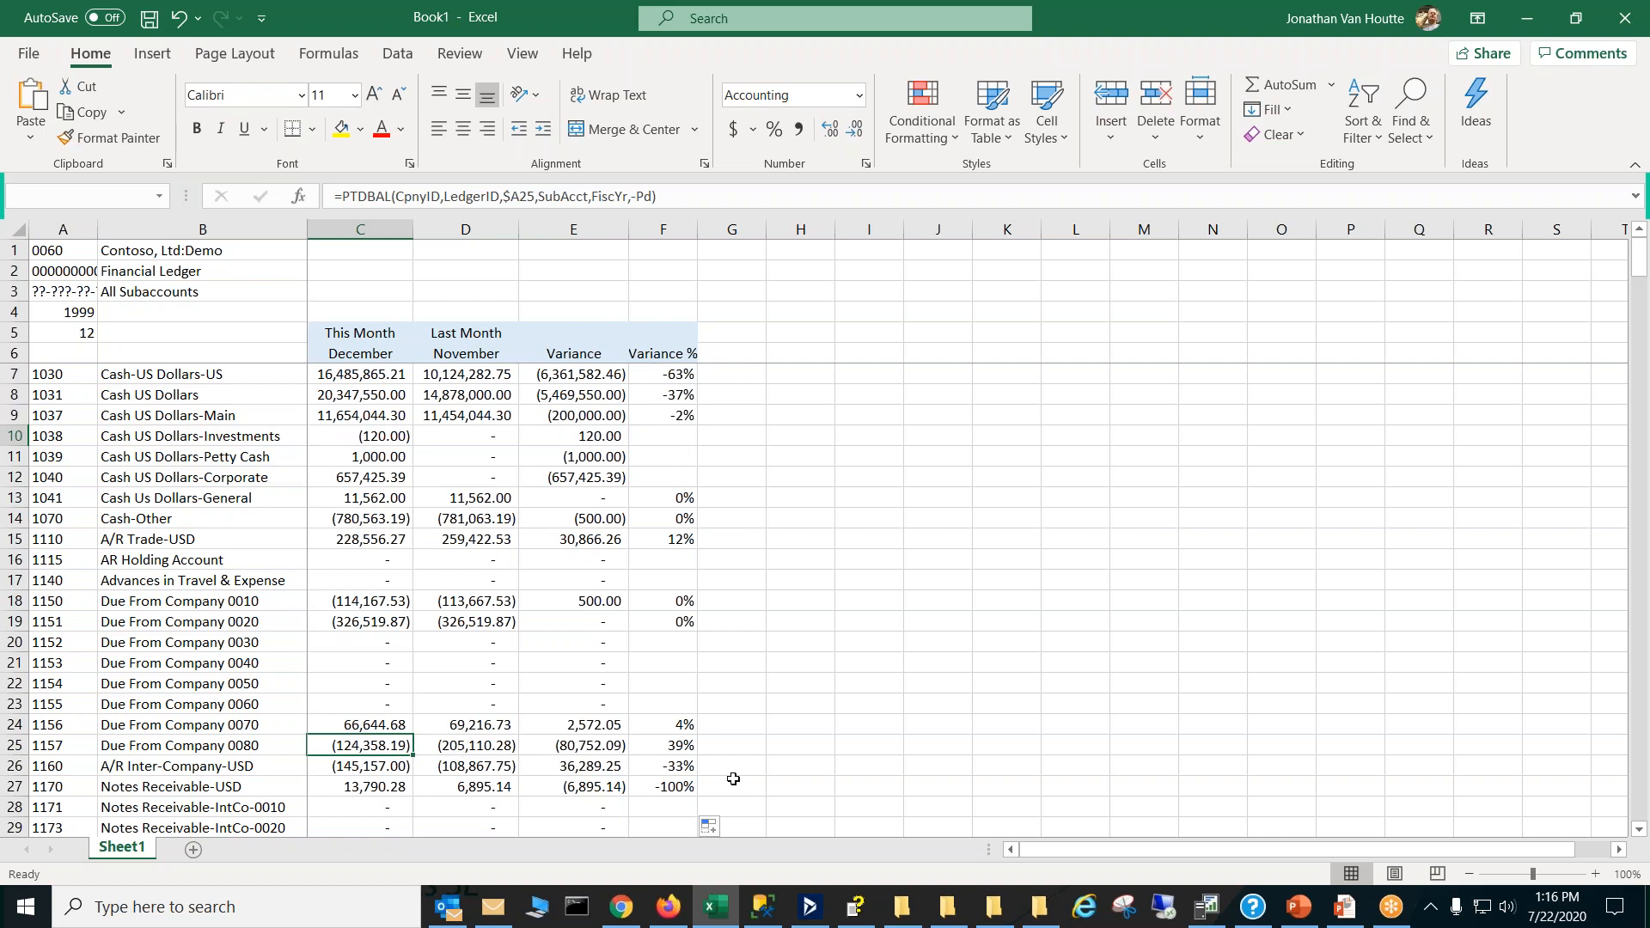
left_click(676, 744)
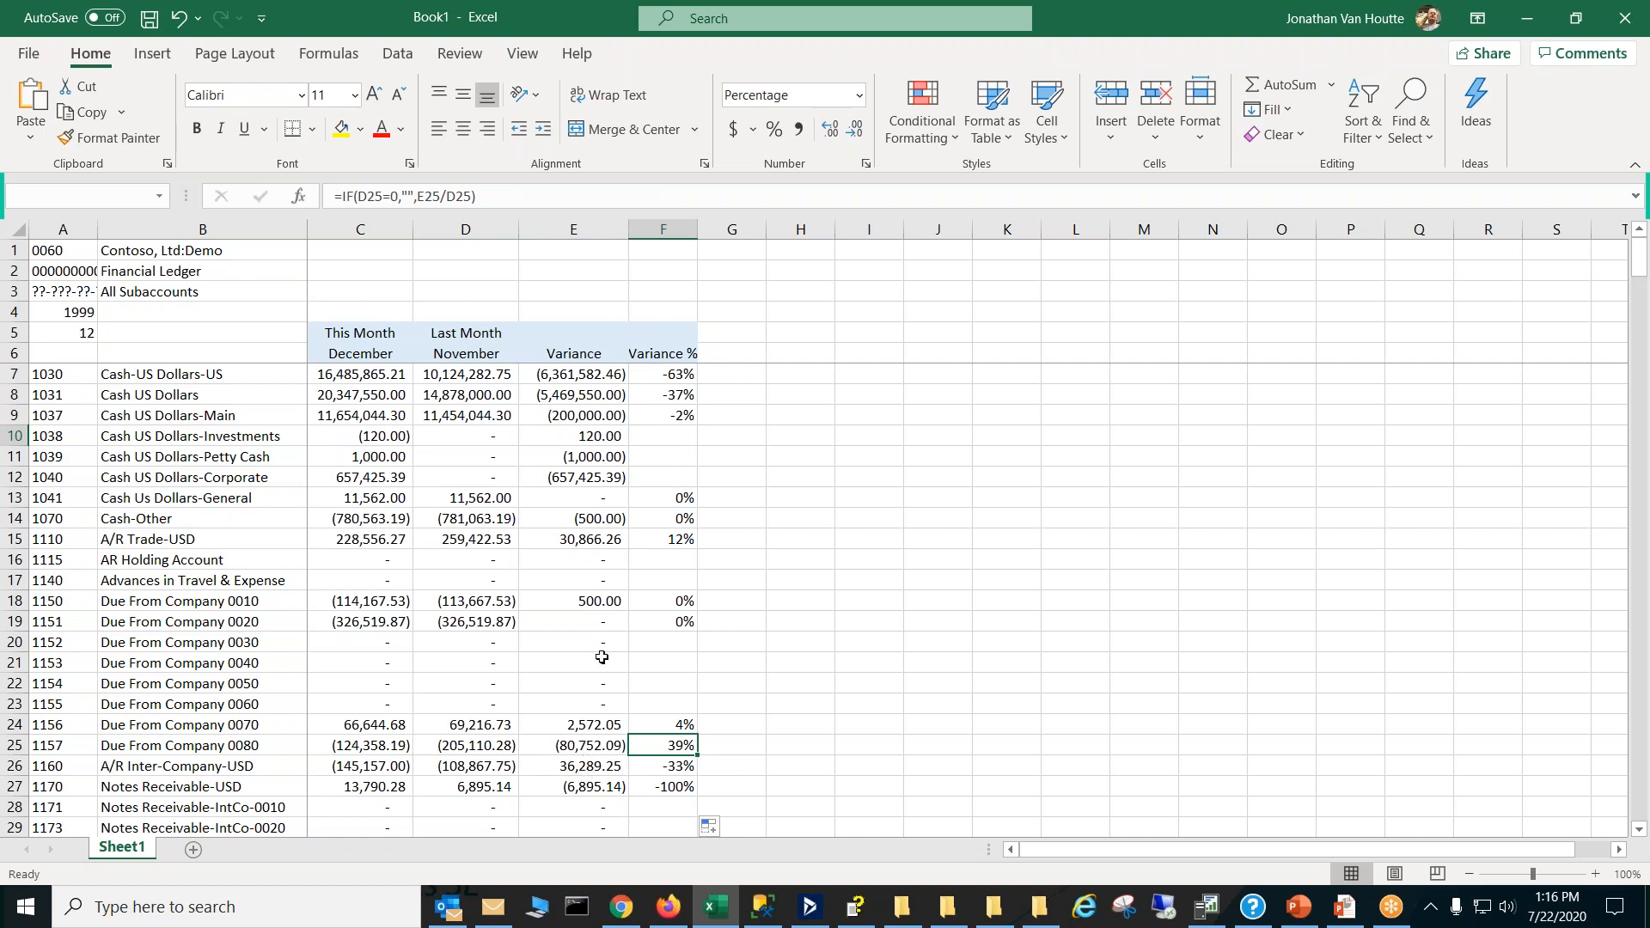
left_click(654, 625)
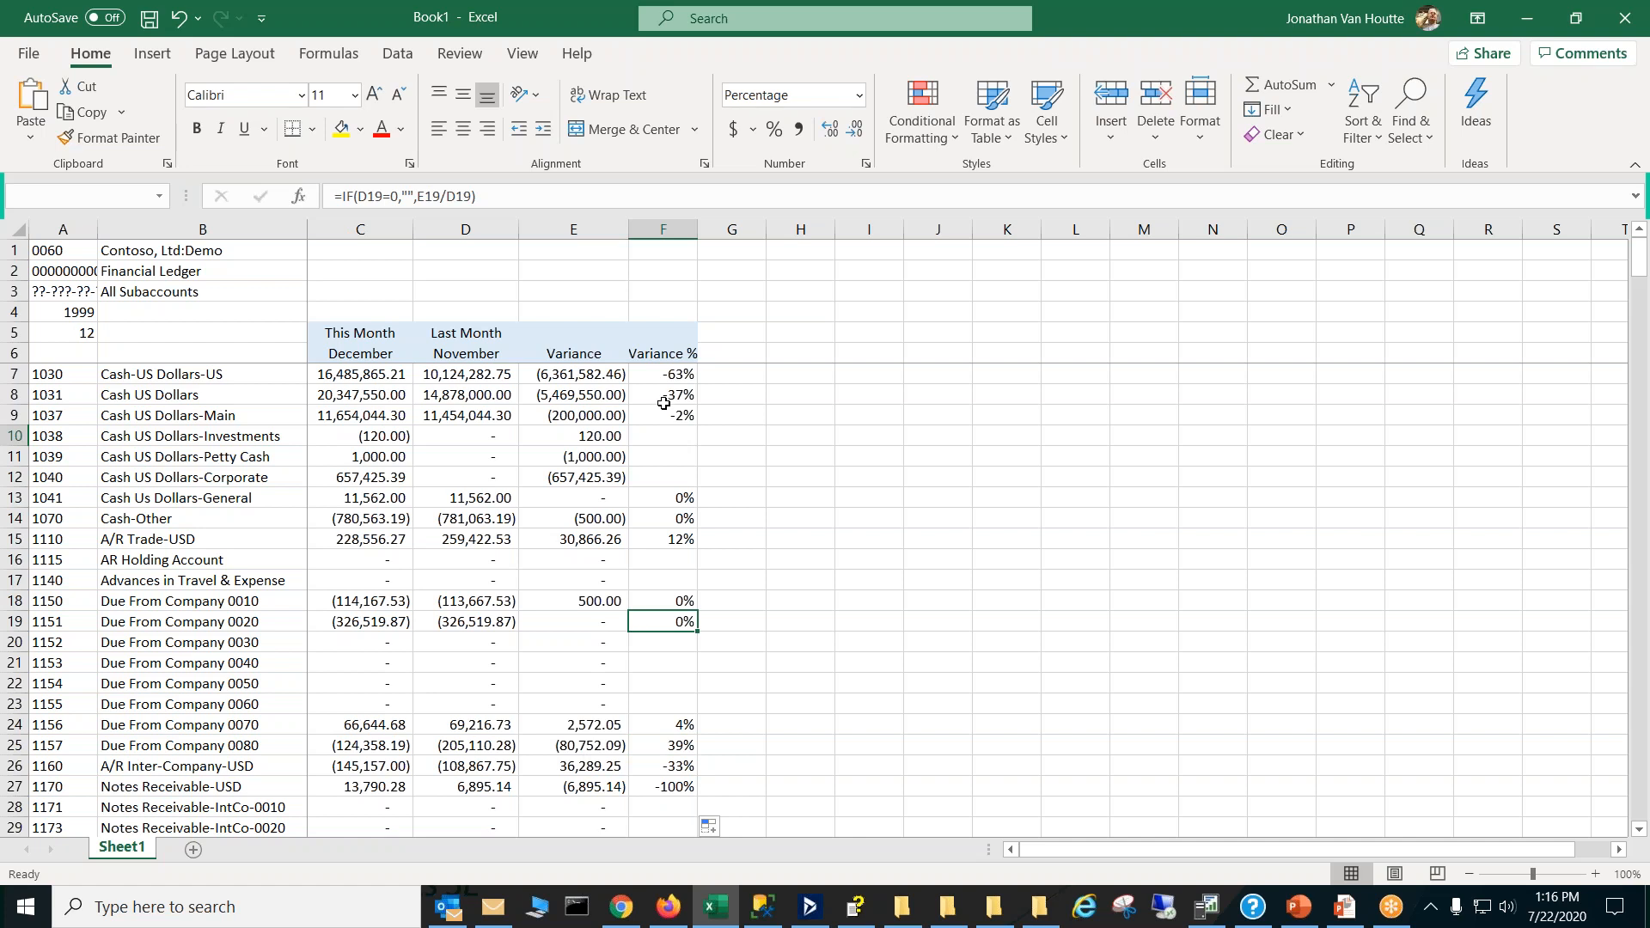
left_click(674, 379)
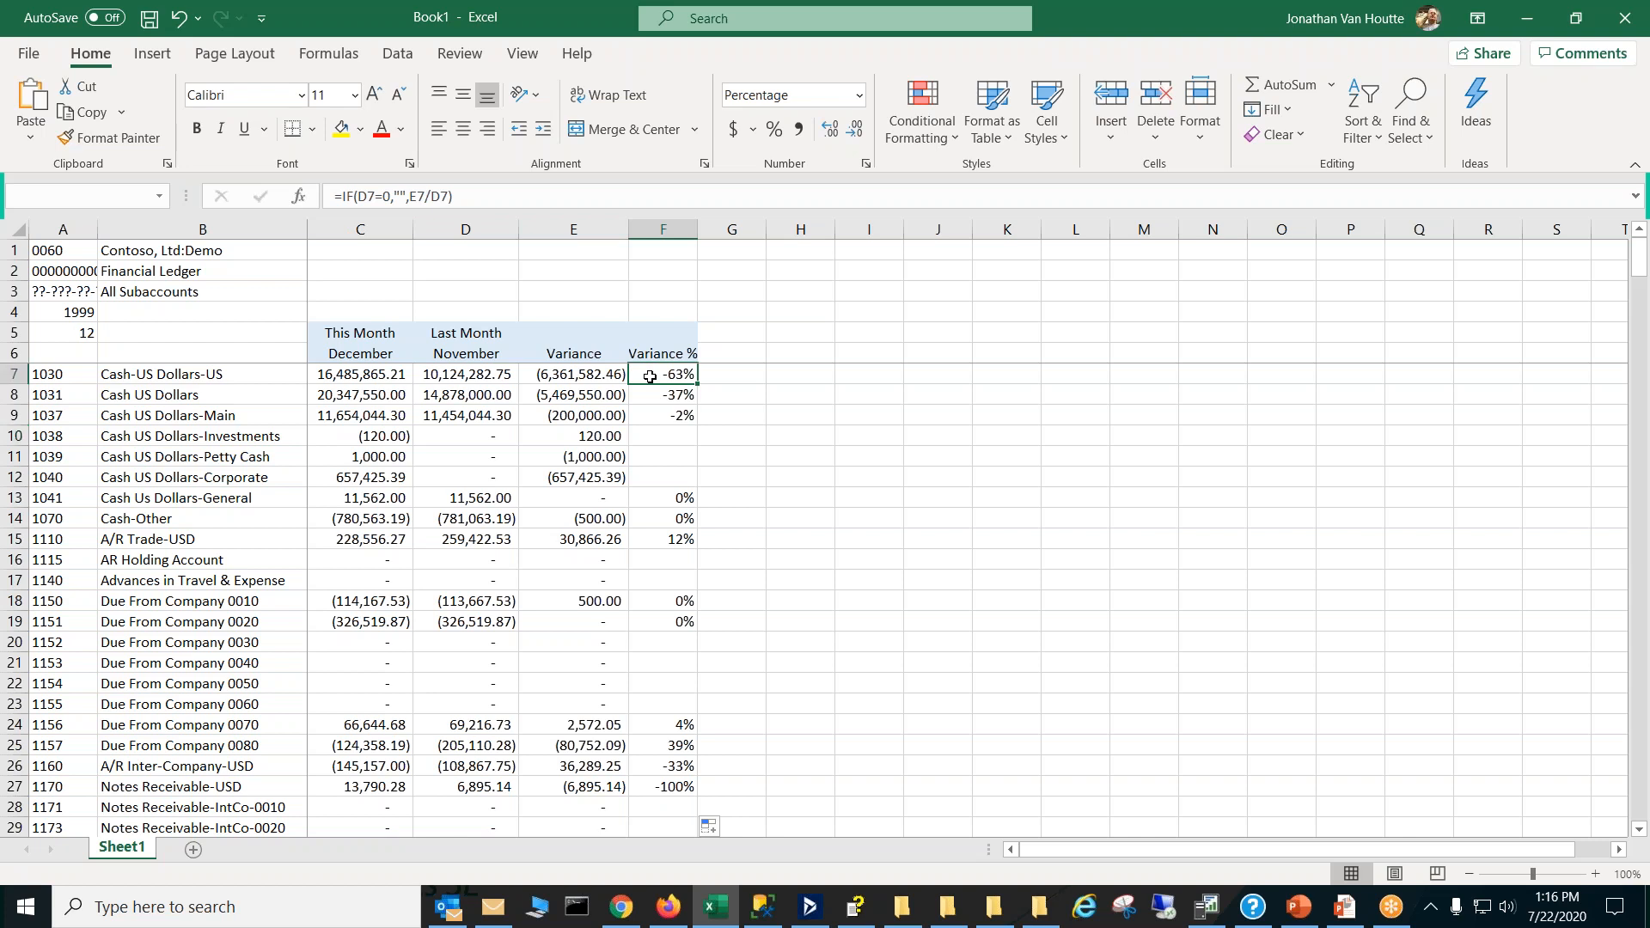
Step: Change the variance formula in E7 to =C7-D7 so that last month is subtracted from this month
left_click(598, 379)
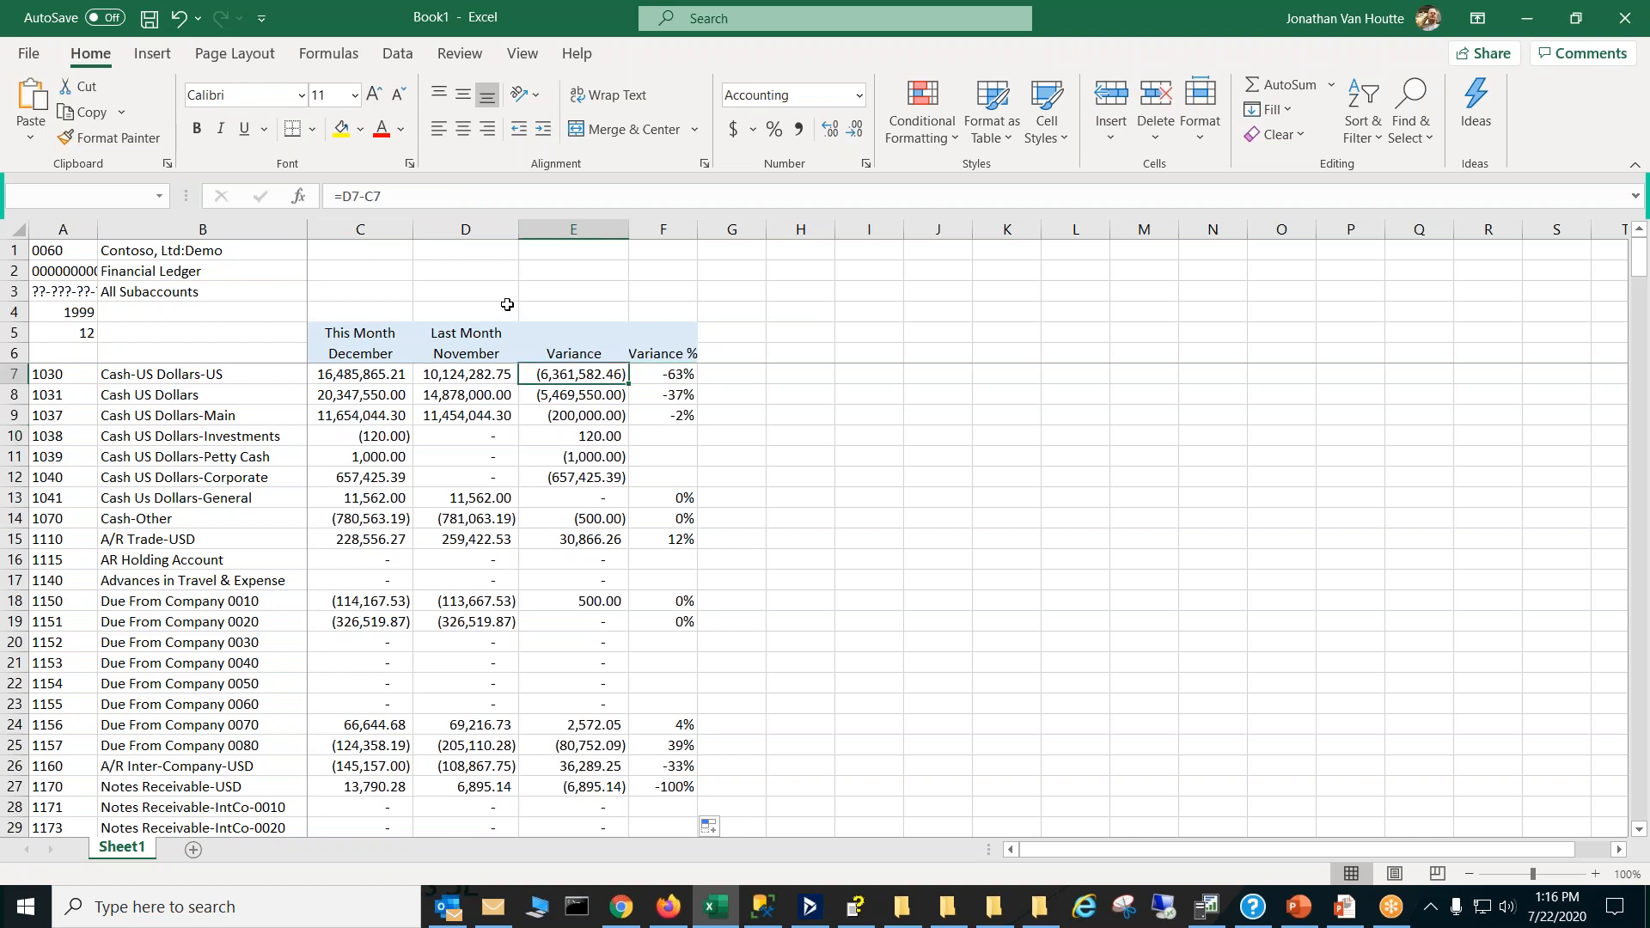
left_click_drag(391, 207, 322, 205)
type("c")
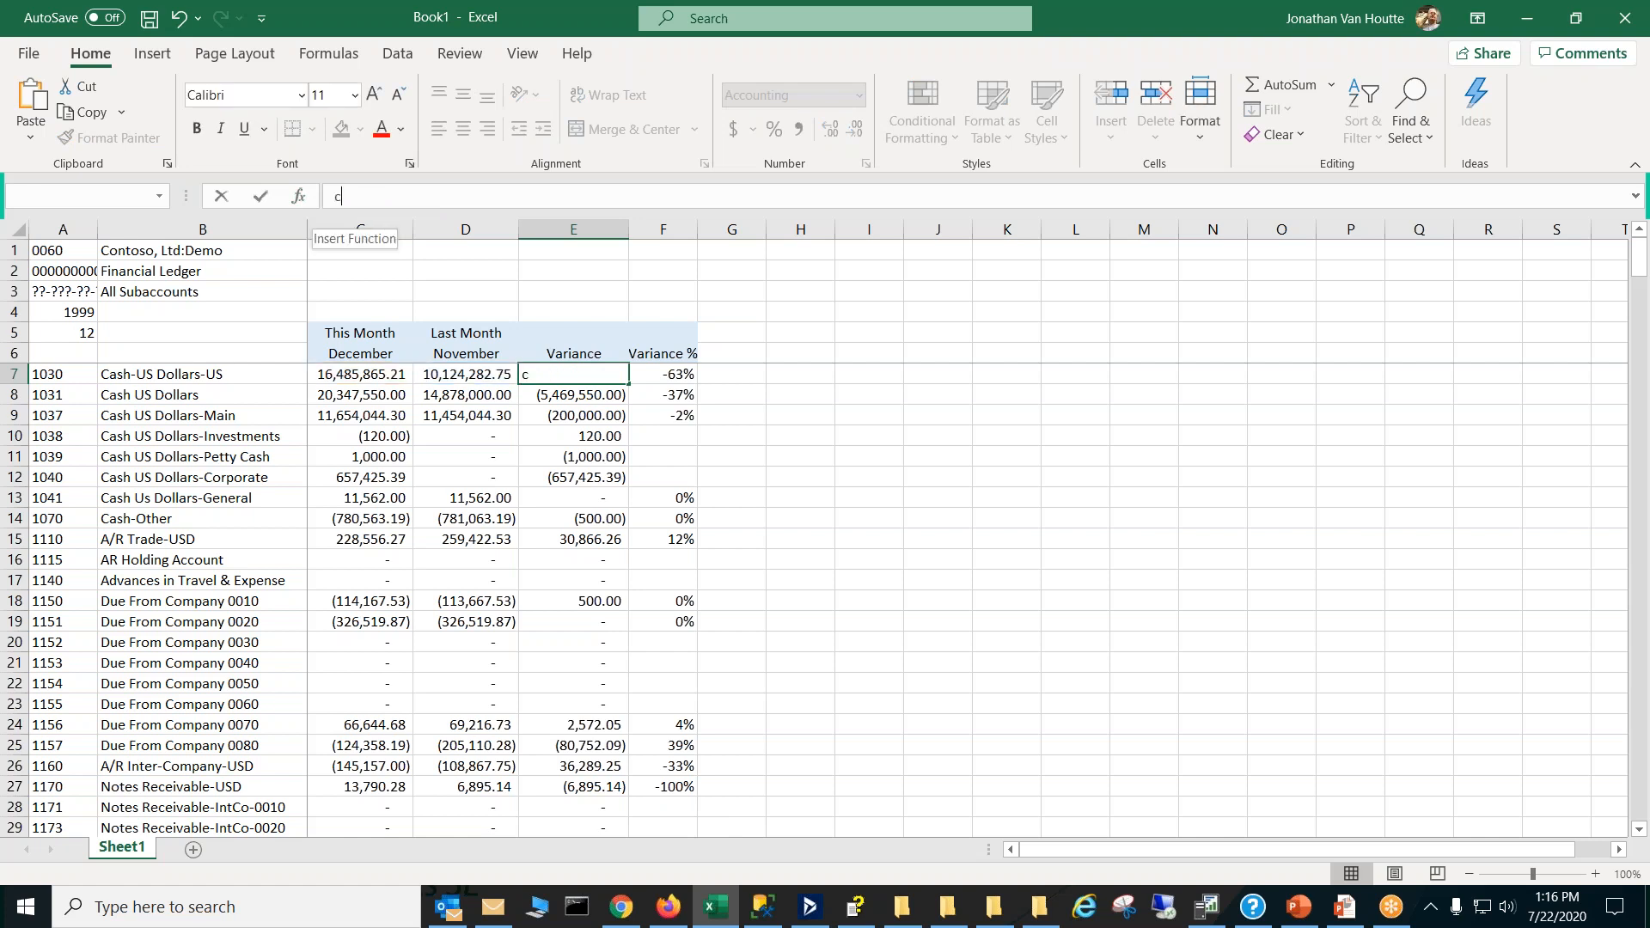
type("7-d7")
key("Return")
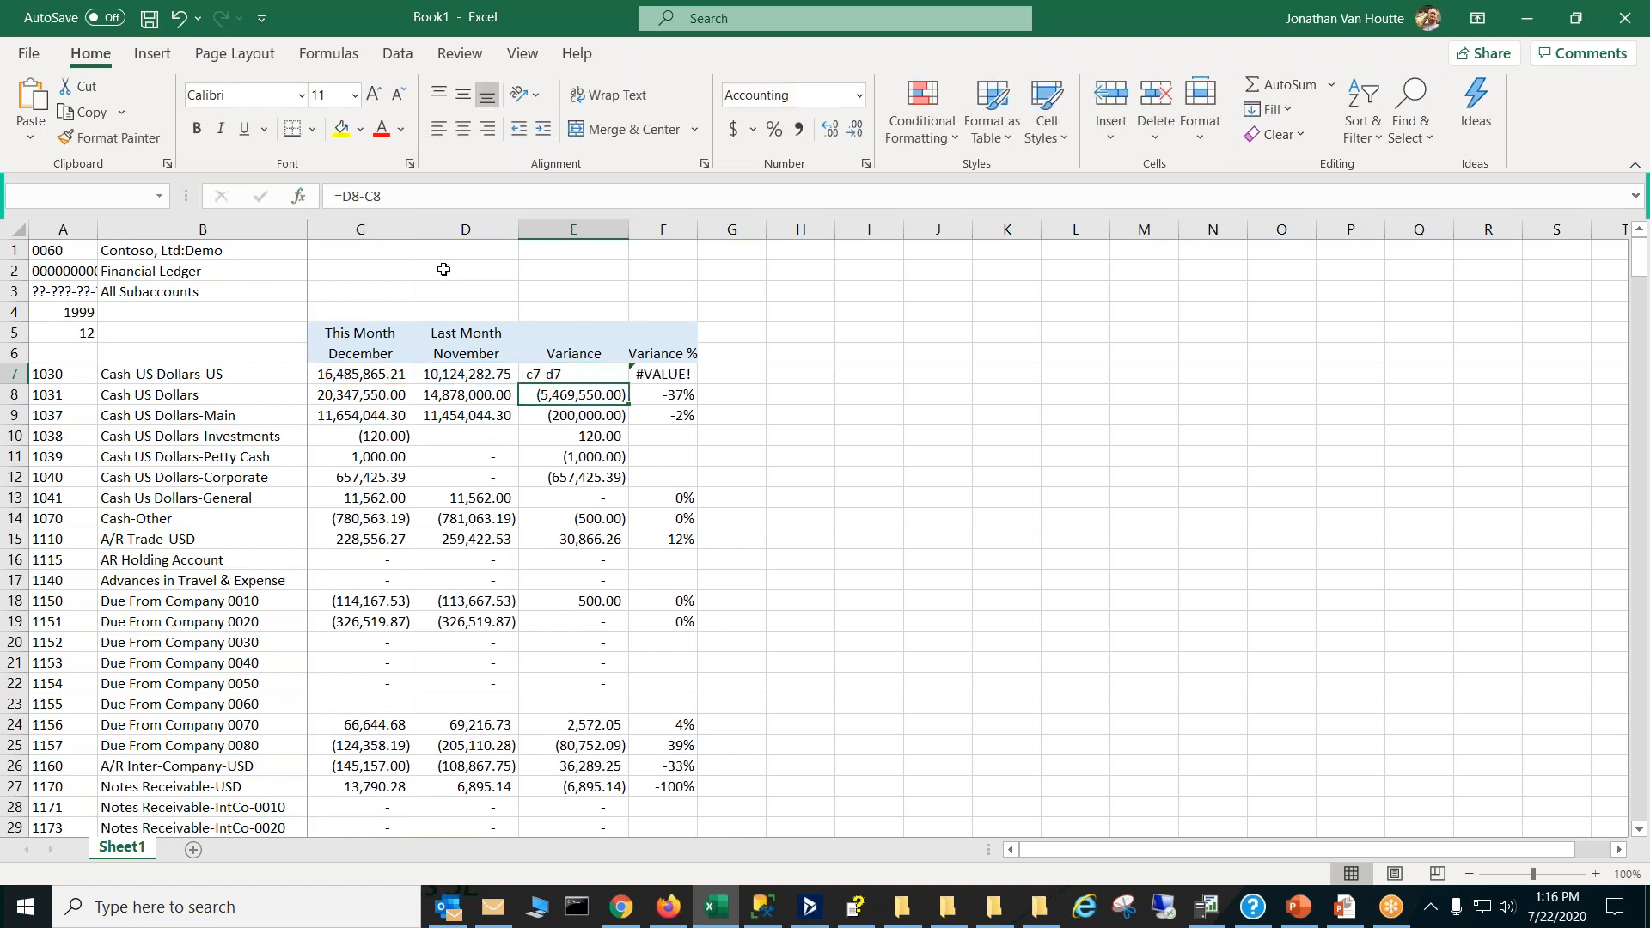
left_click(567, 374)
left_click(336, 193)
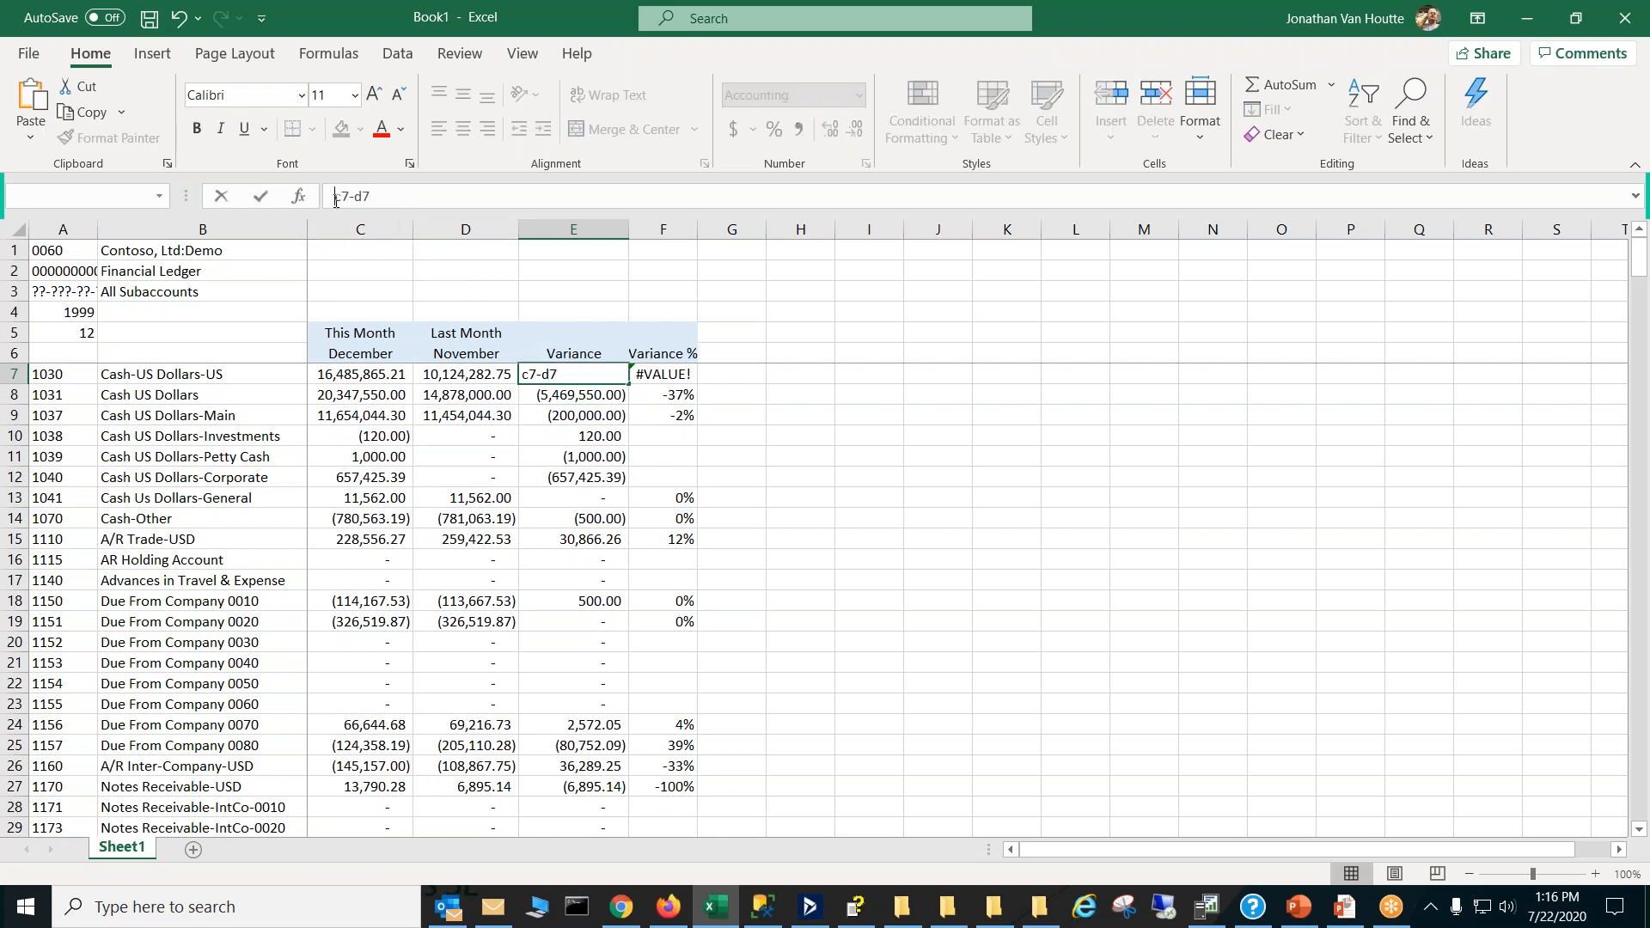
type("=")
key("Return")
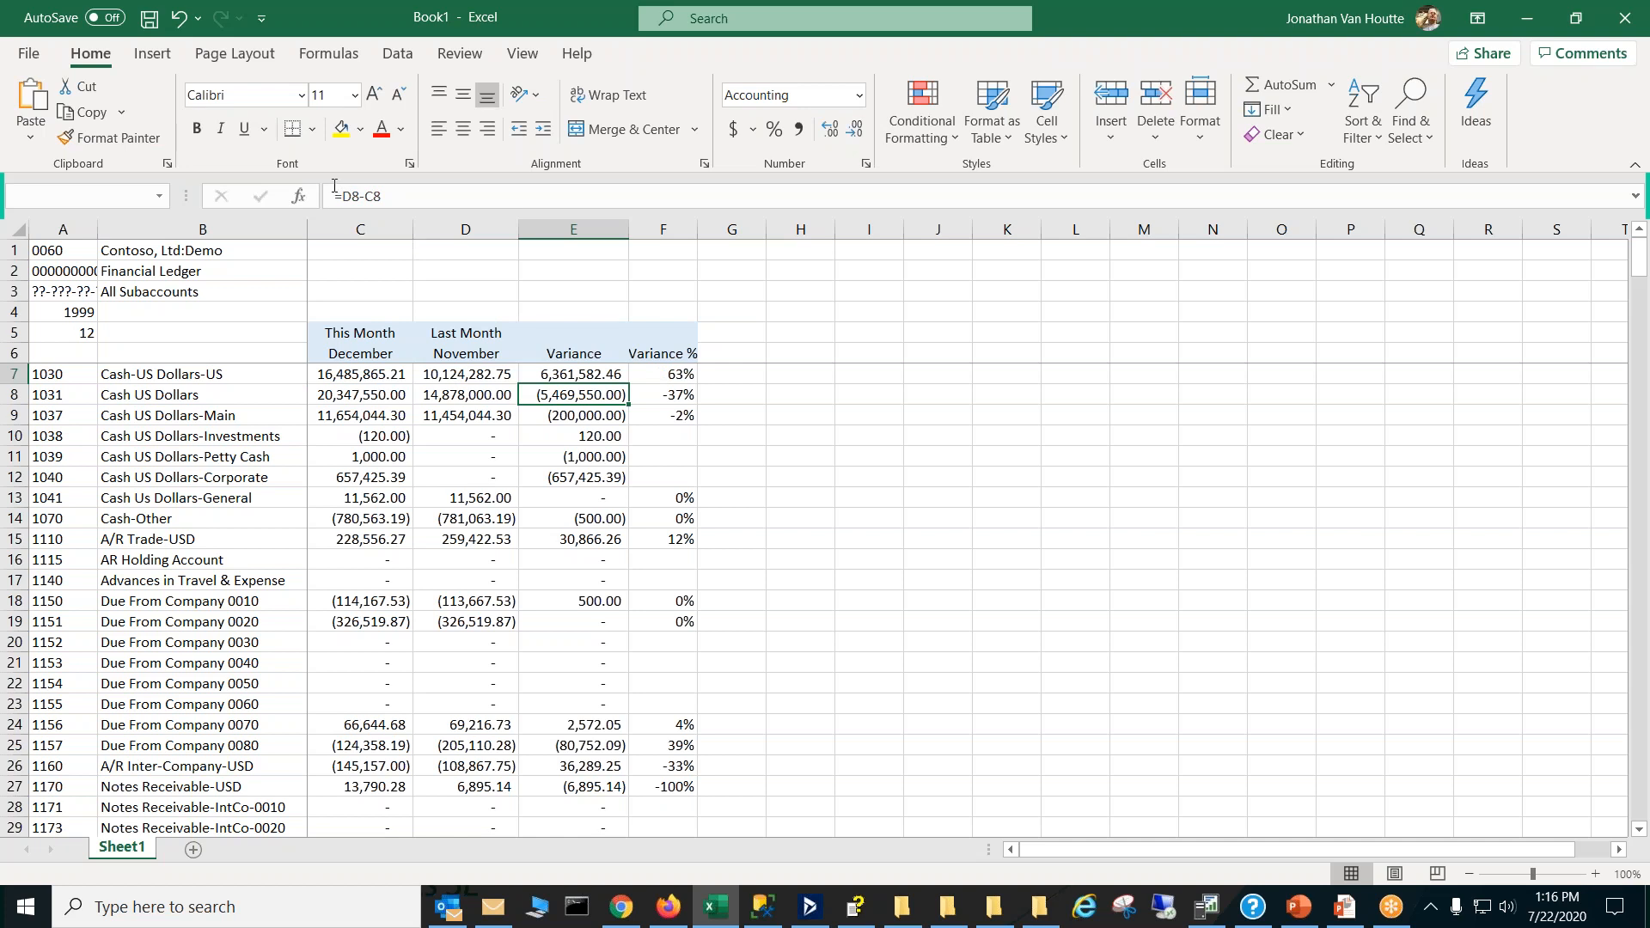
Step: Fill the variance formula from E7 down through all the account rows
left_click(612, 378)
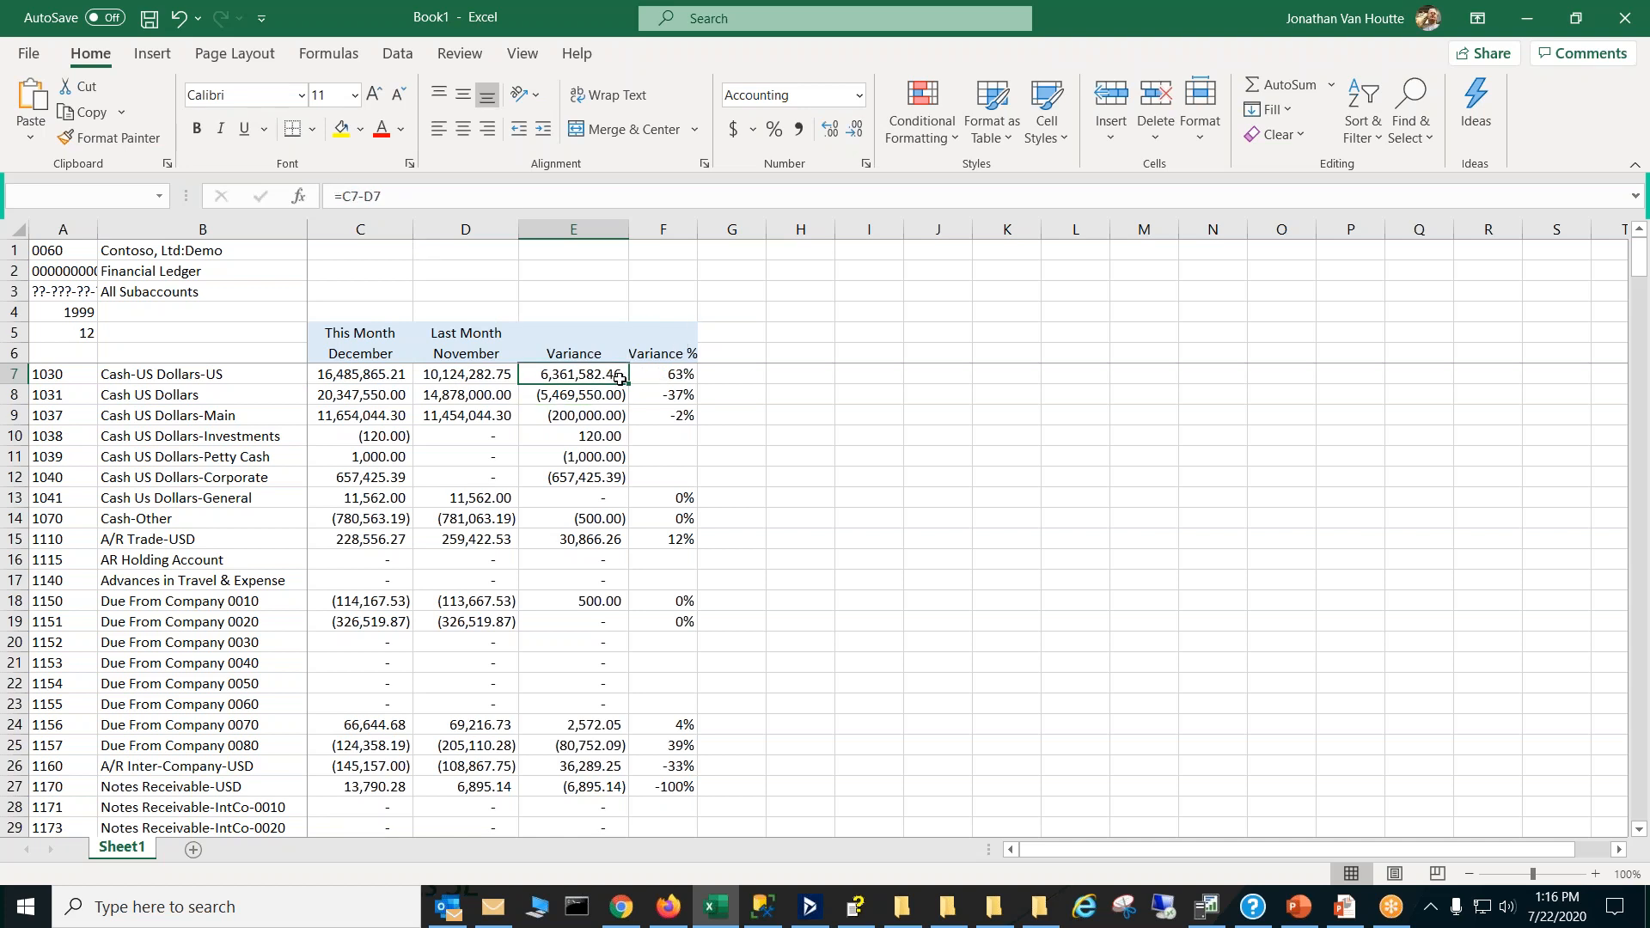
double_click(632, 383)
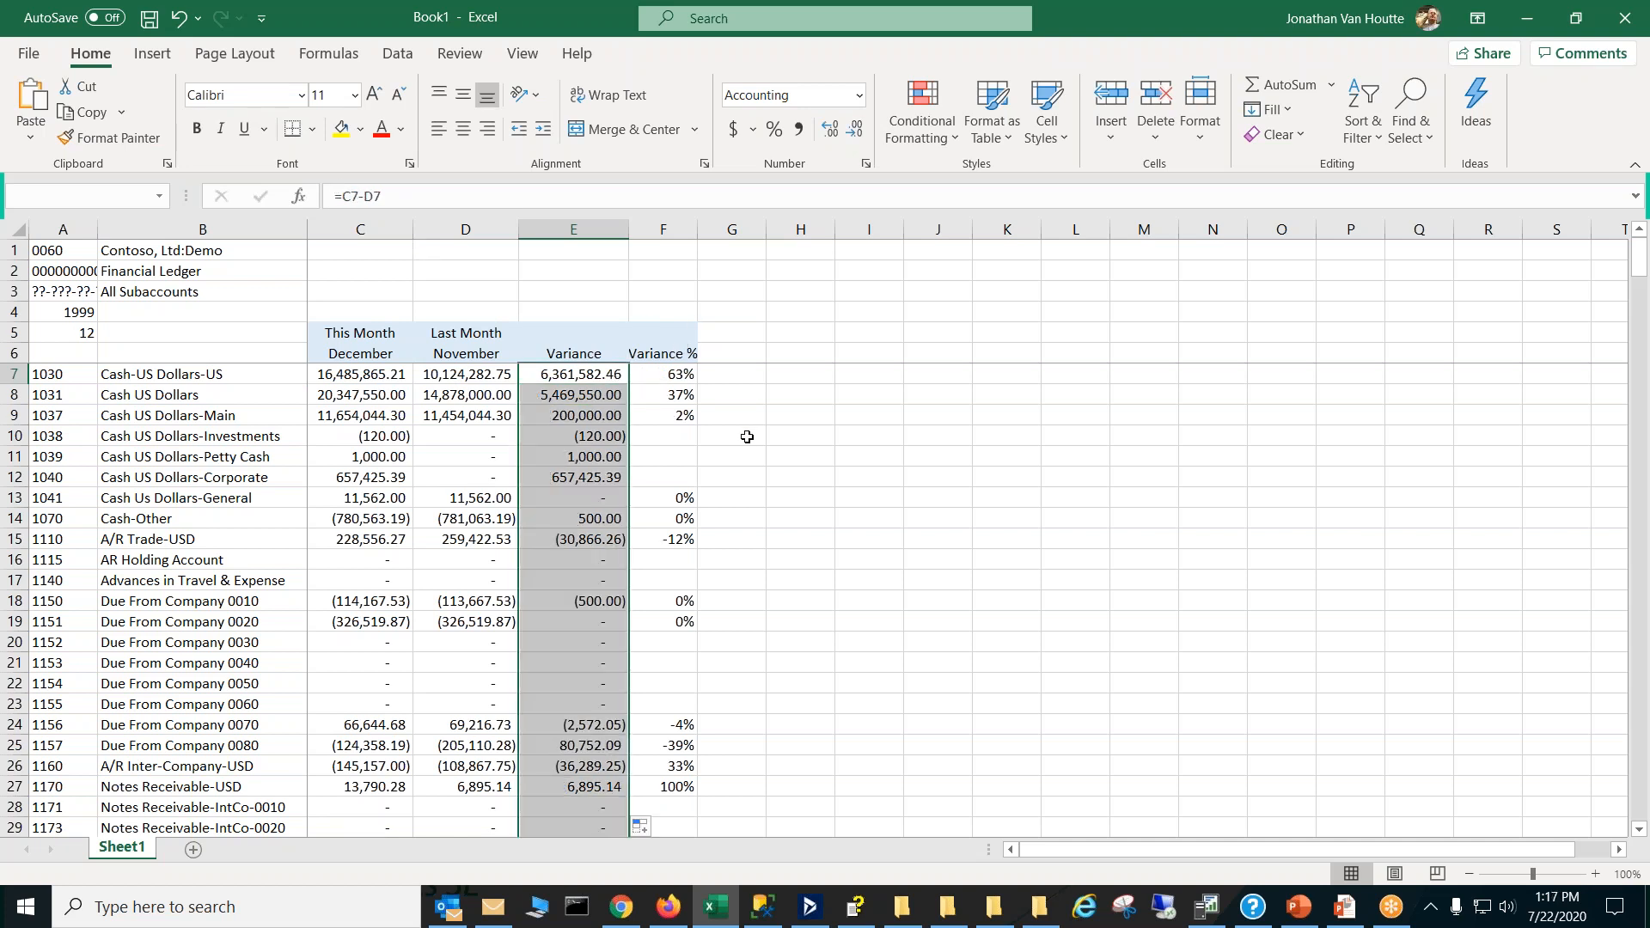
left_click(824, 469)
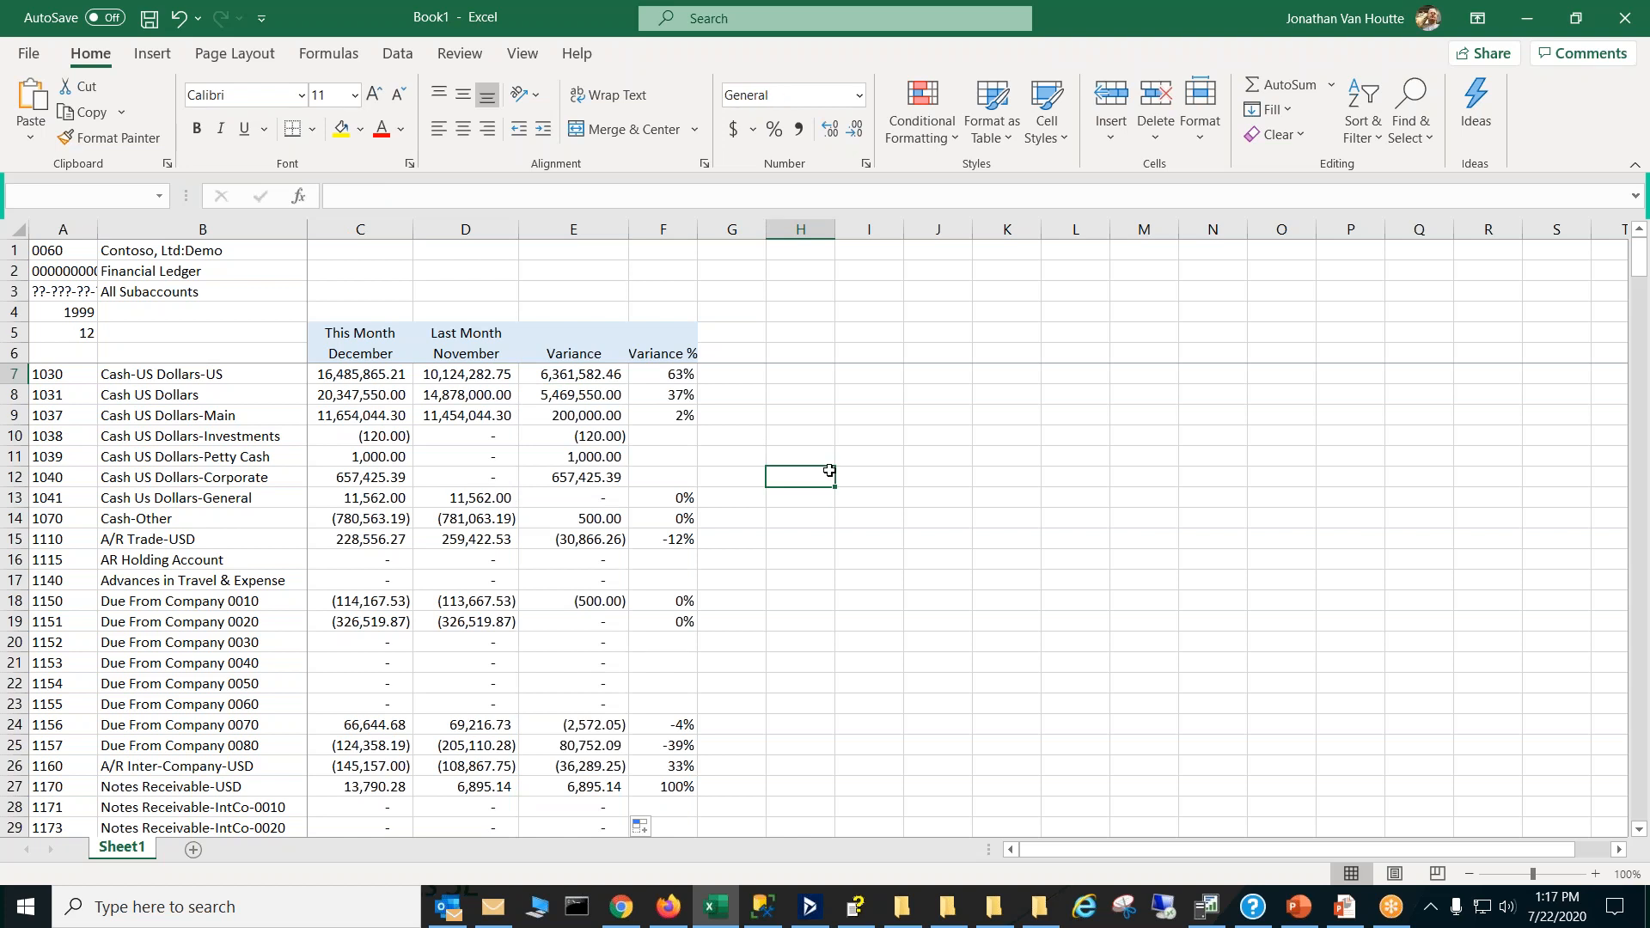
Step: Compare the signs of the balances, variances and variance percentages in row 7 and for accounts 1157 and 1160
left_click(682, 377)
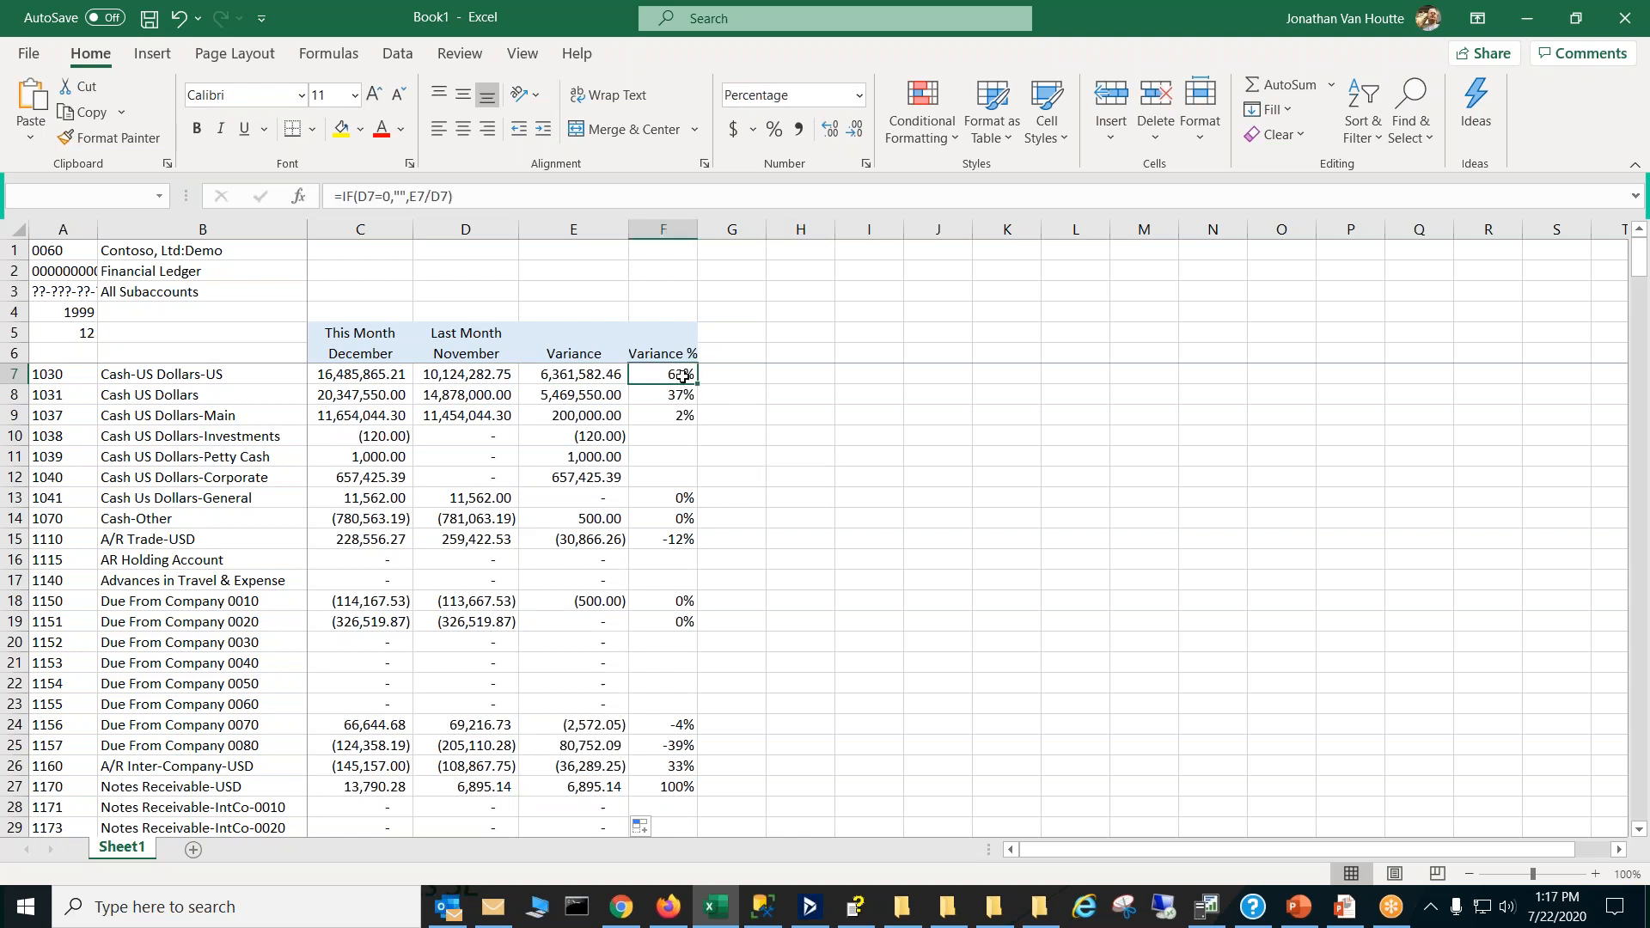
left_click(603, 375)
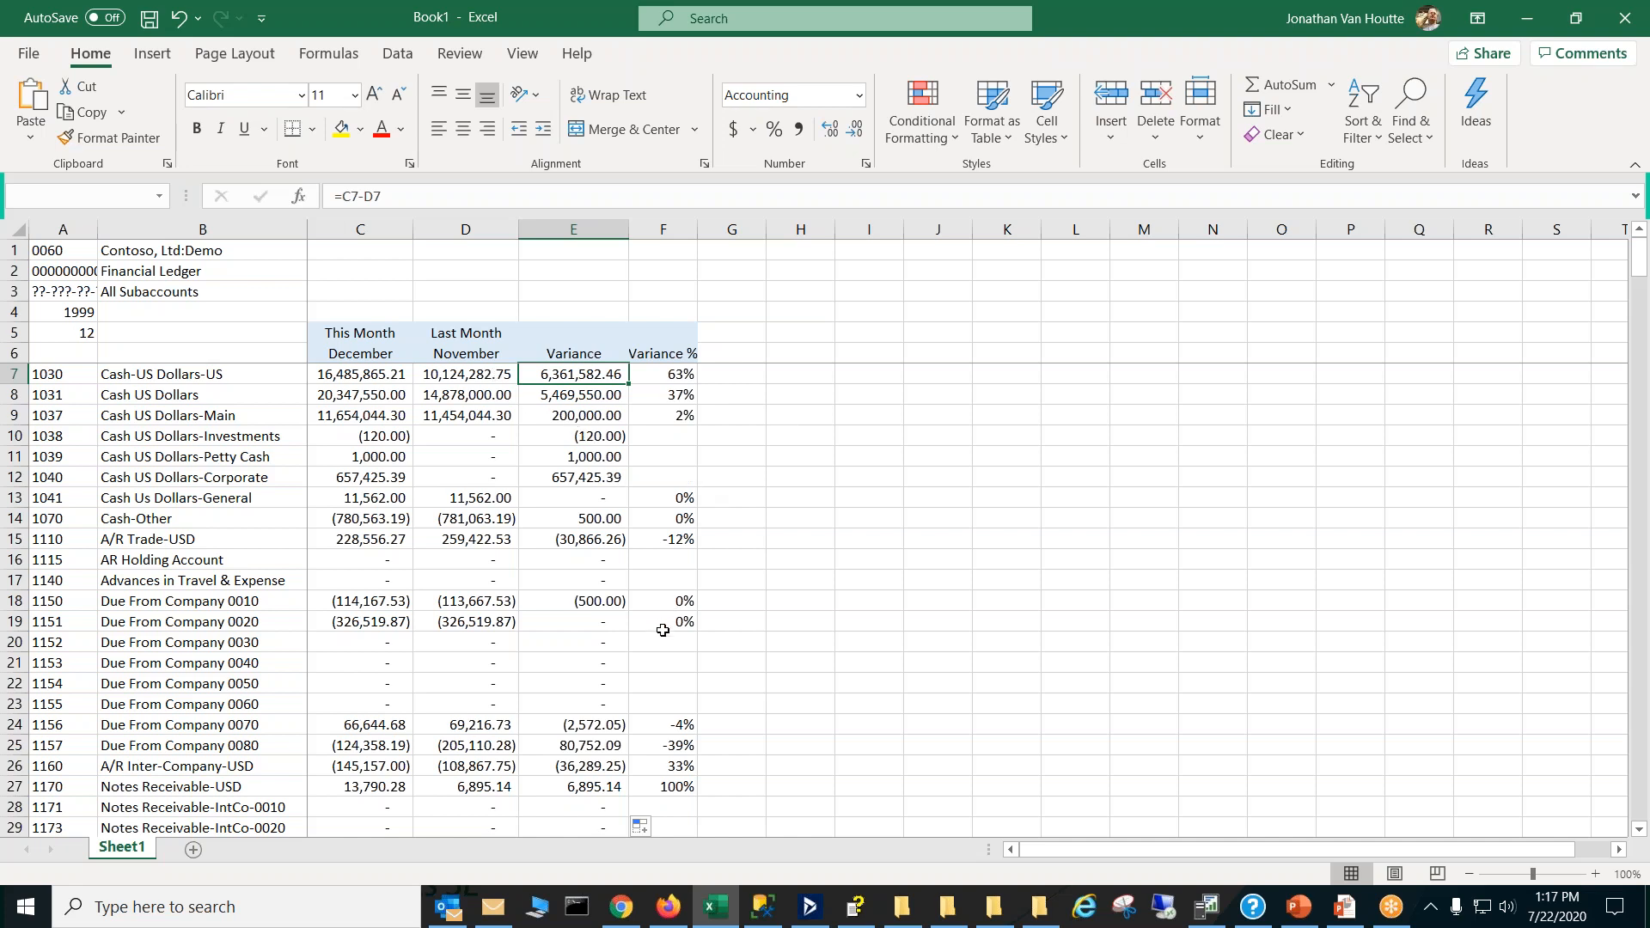
left_click(451, 746)
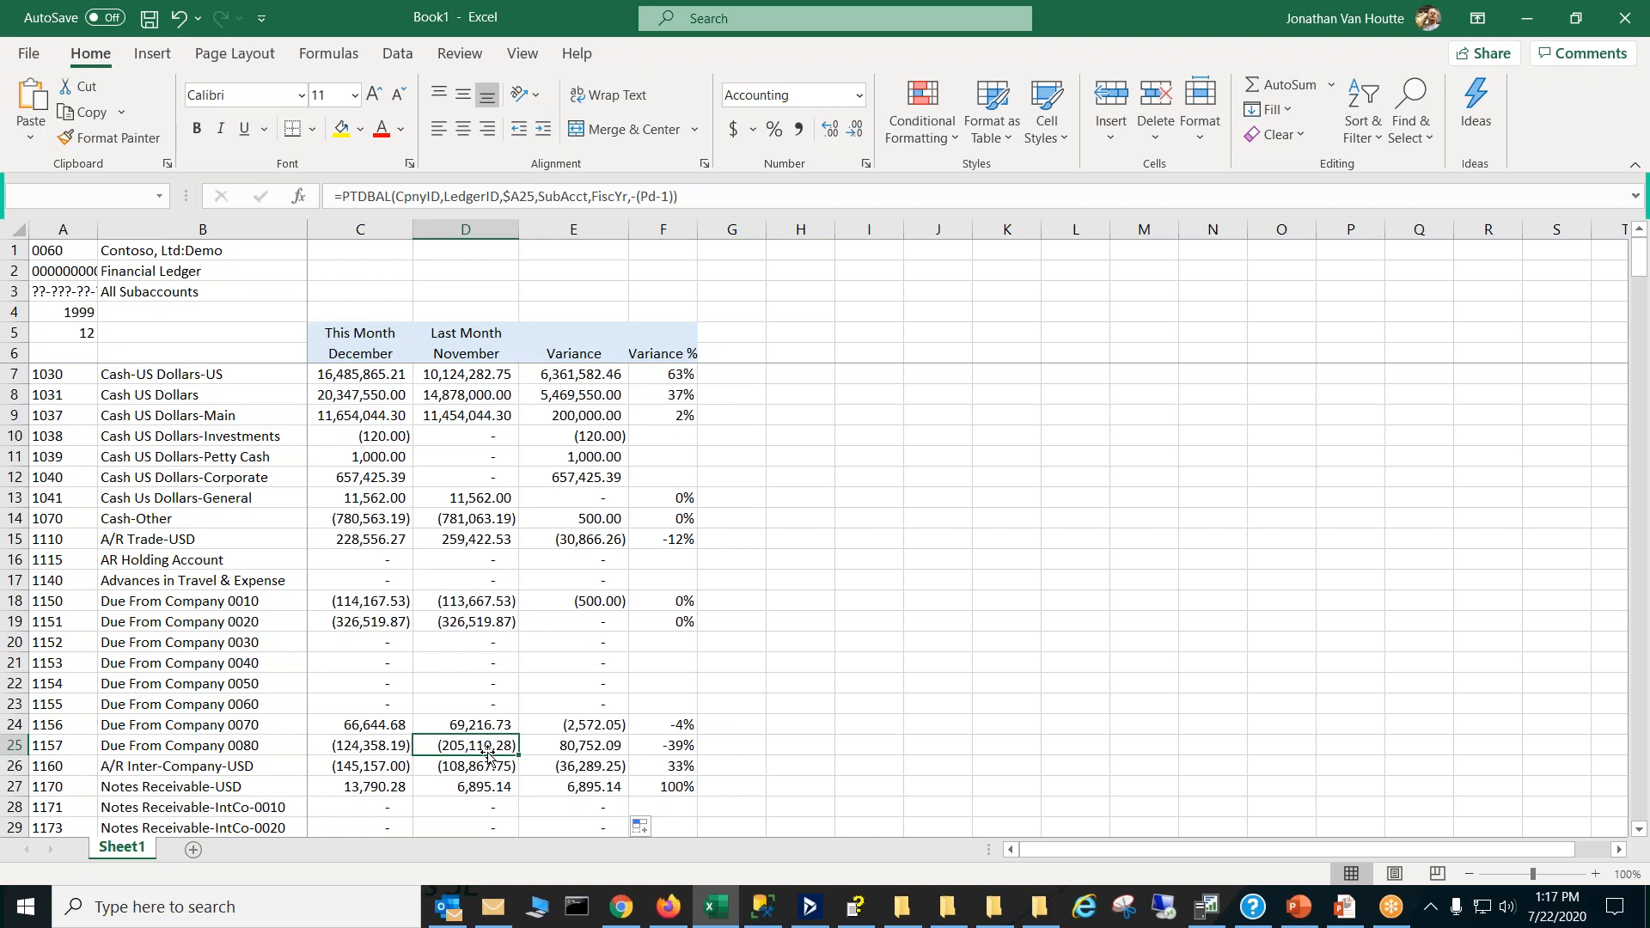
left_click(581, 747)
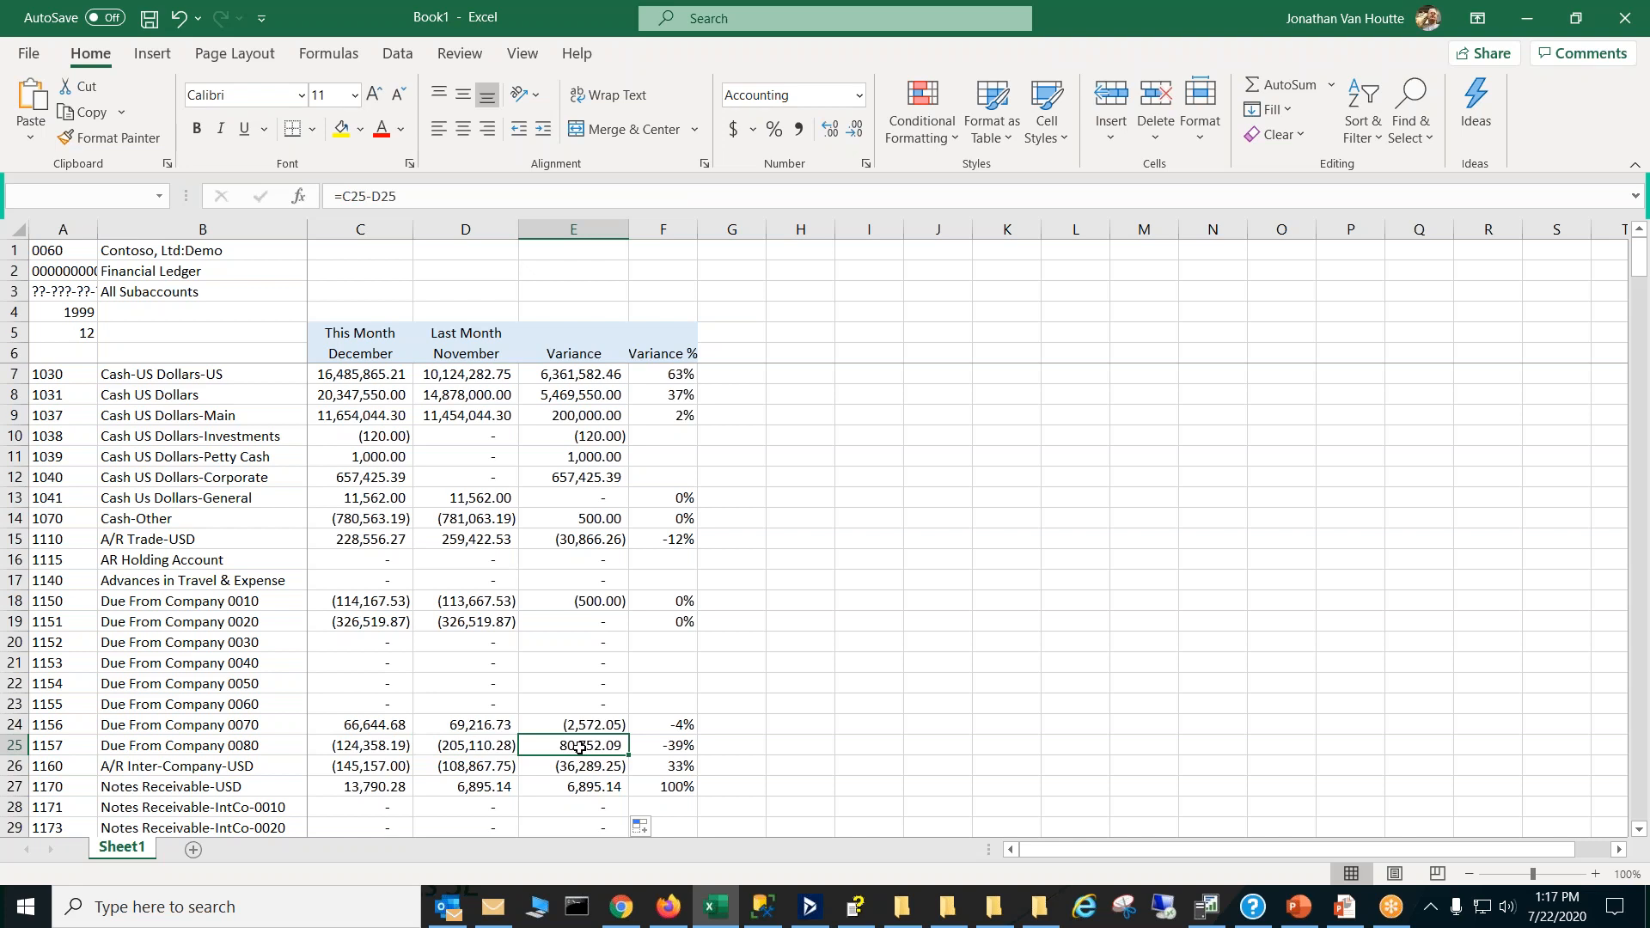
left_click(649, 750)
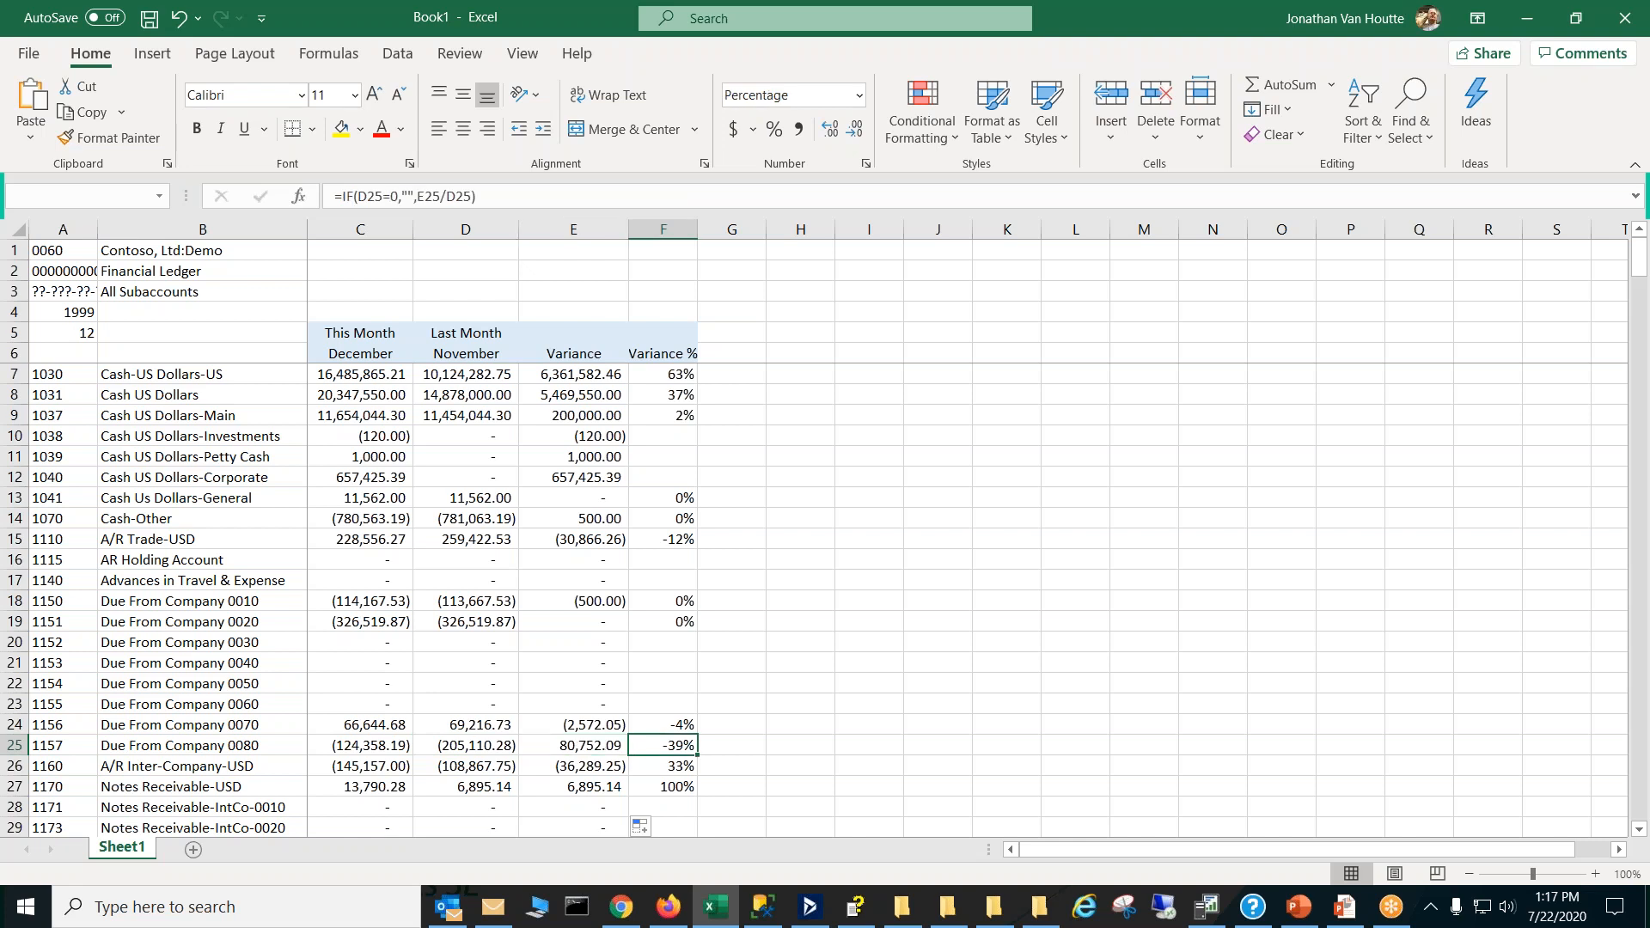
left_click(469, 766)
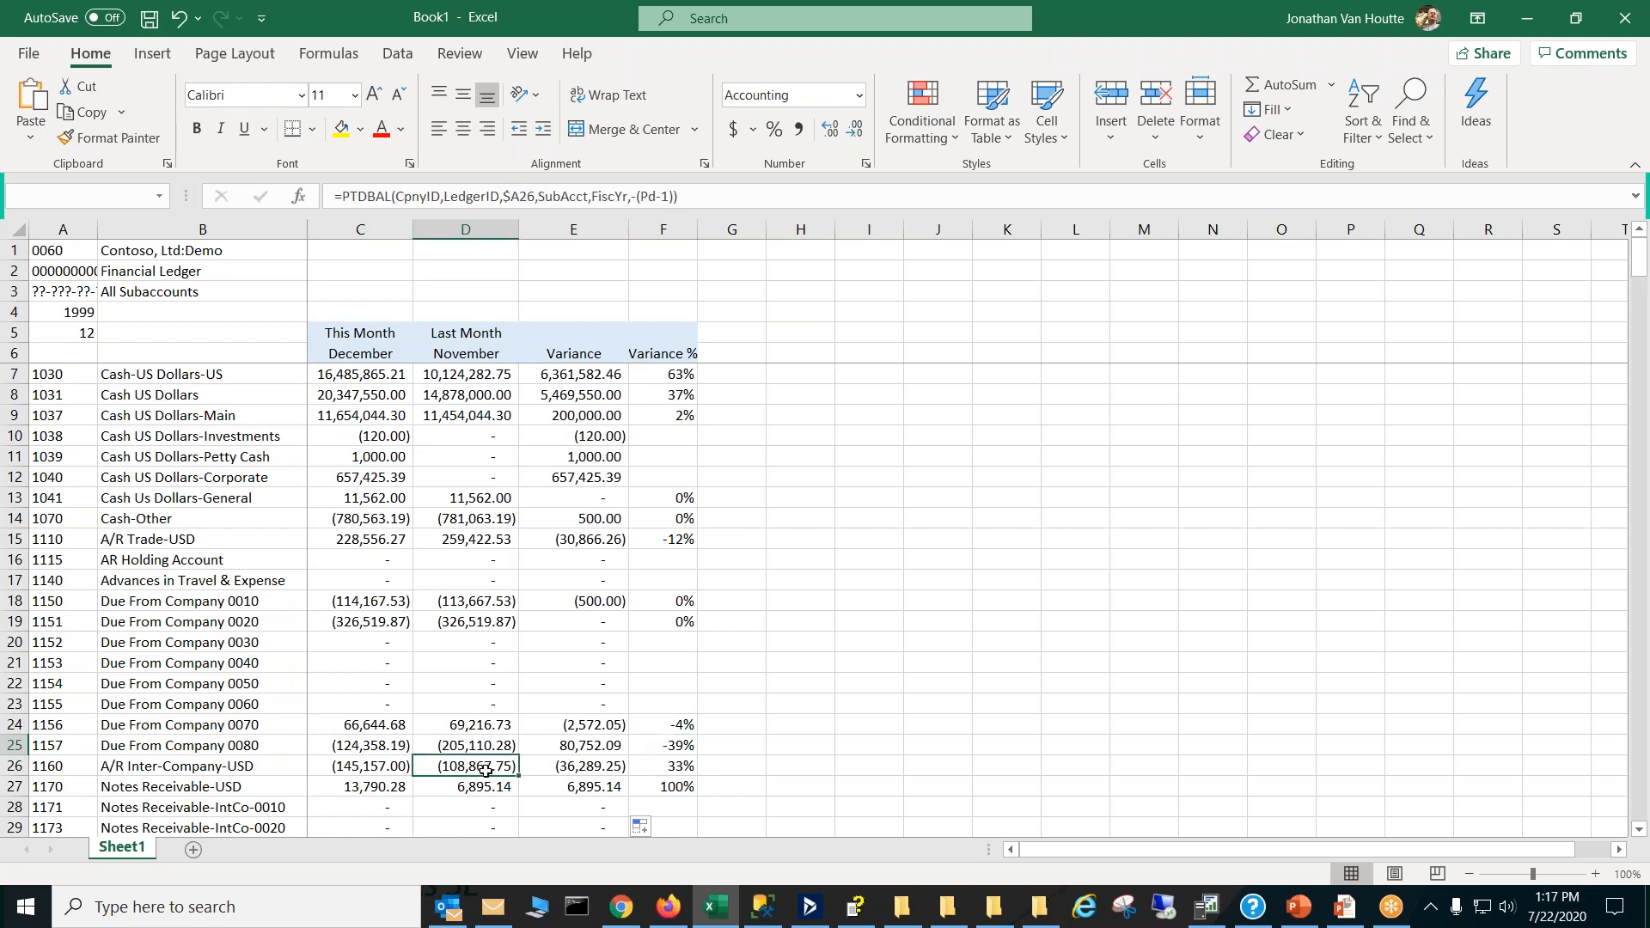
left_click(587, 774)
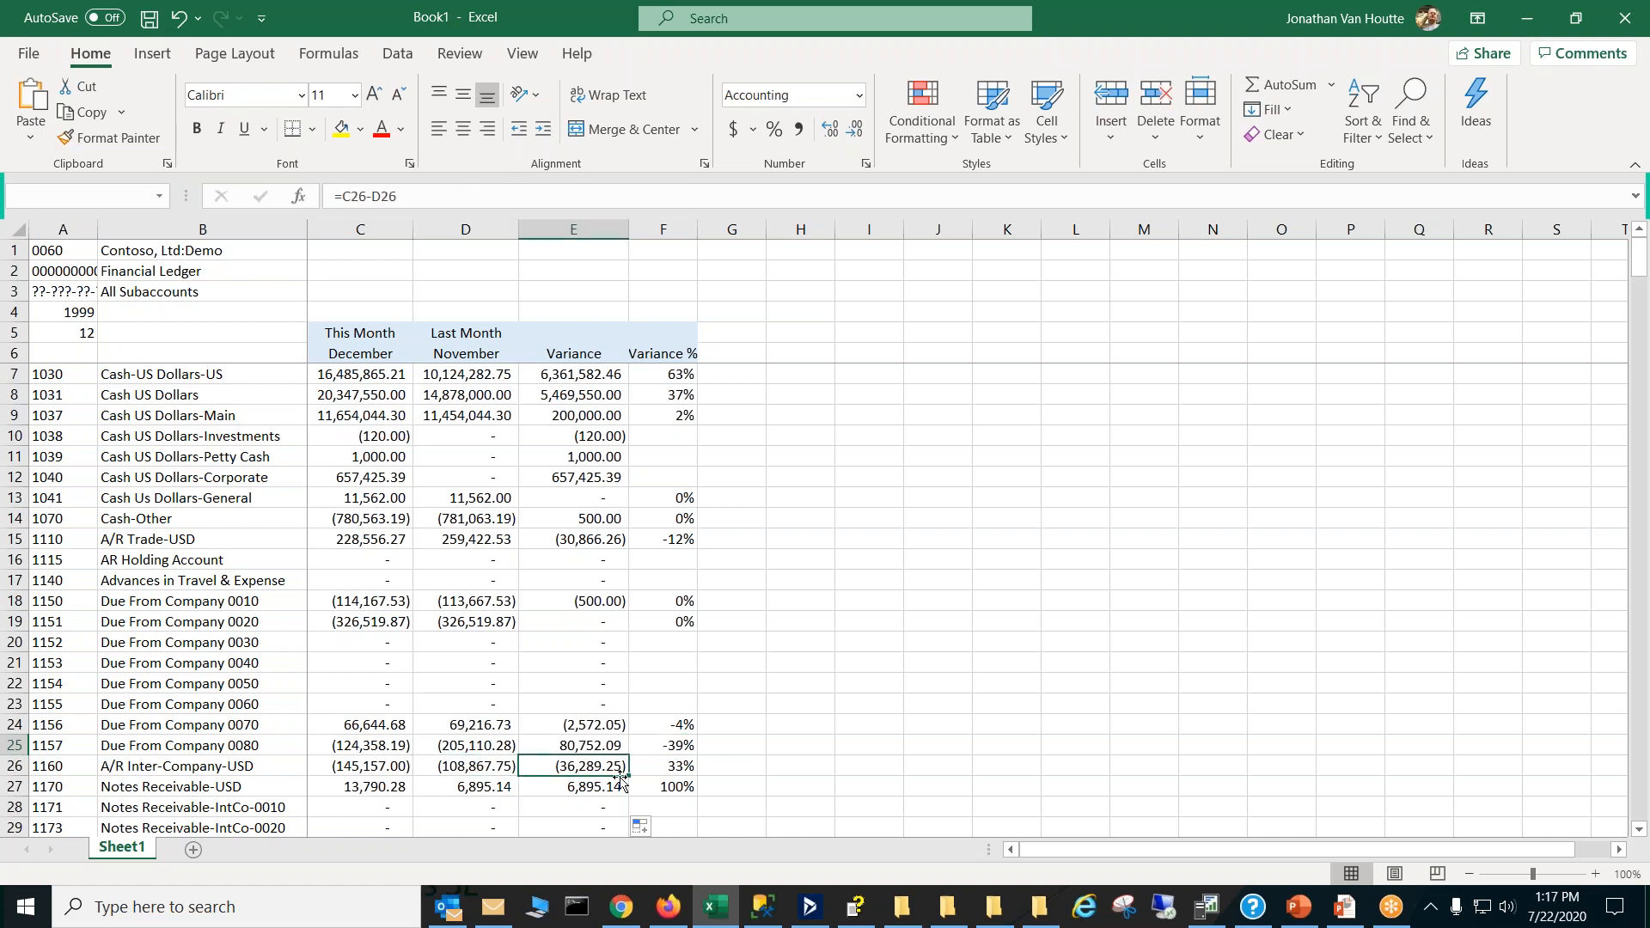
left_click(674, 769)
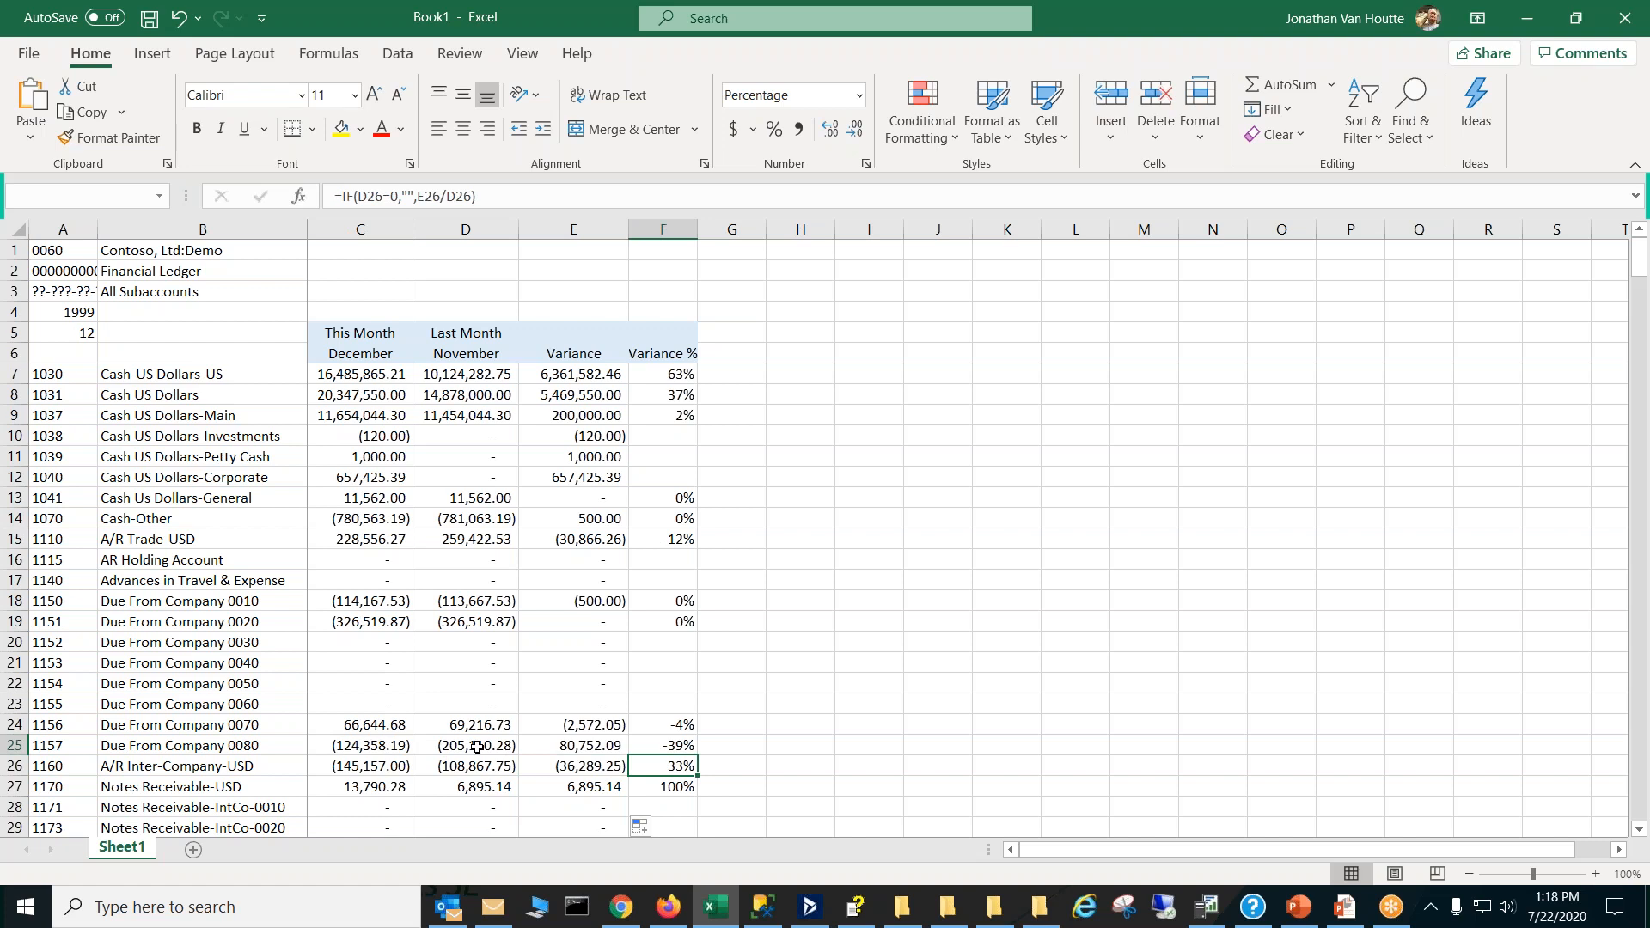
left_click(558, 745)
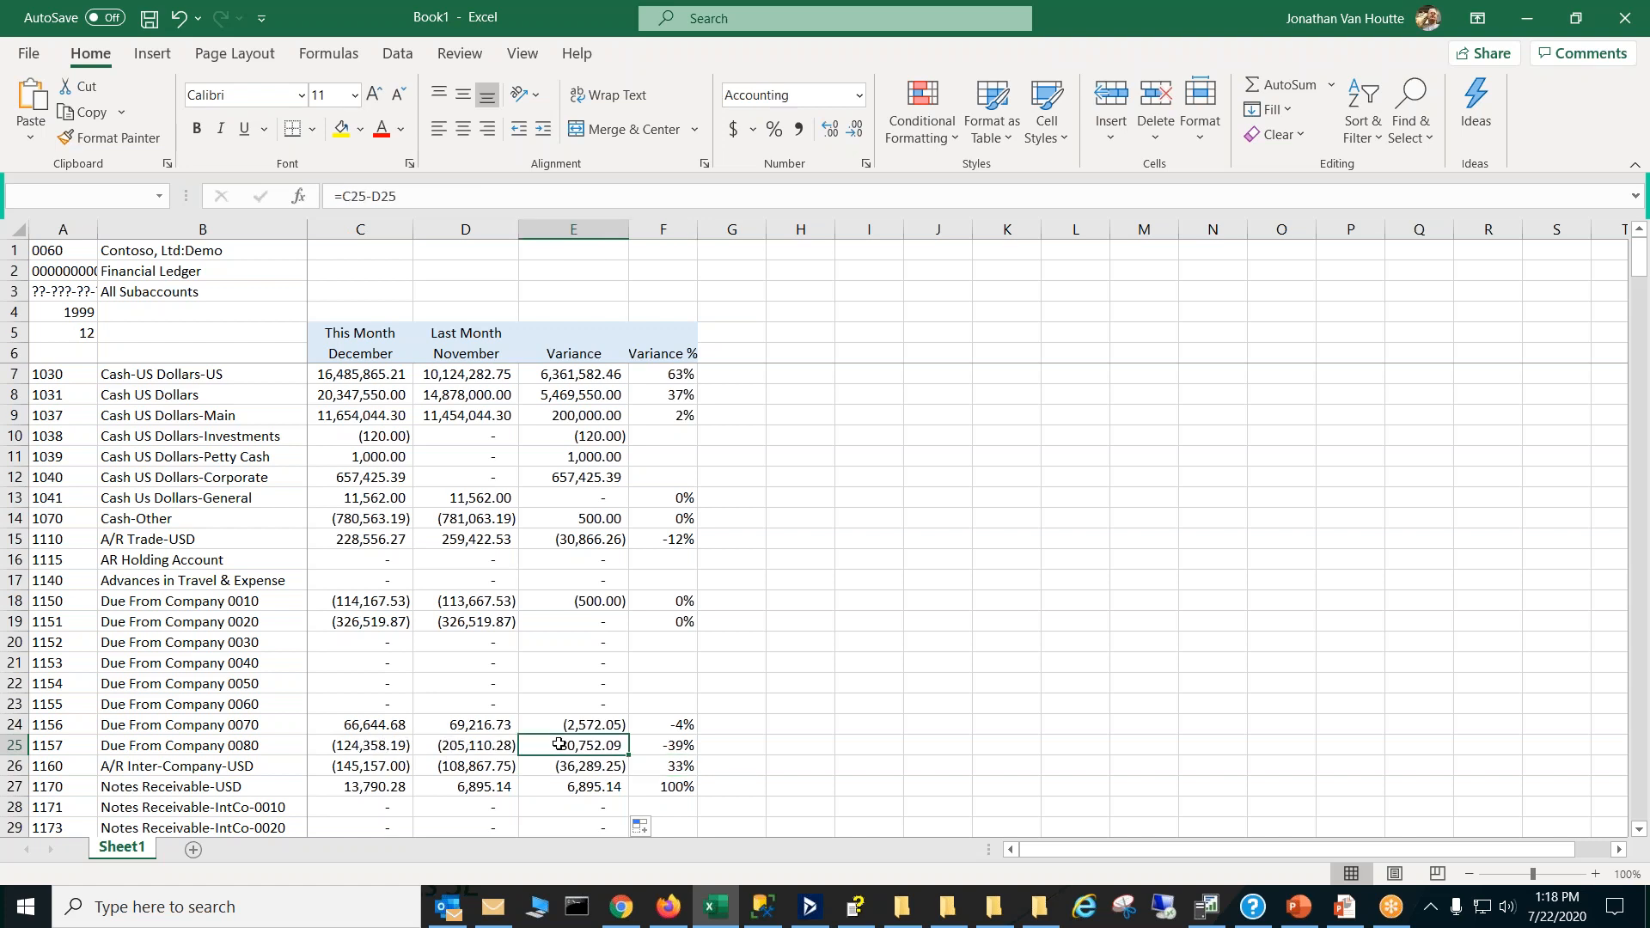
Step: Change the formula in F25 to =IF(D25=0,"",E25/ABS(D25)) so that it divides by the absolute last-month balance
left_click(679, 745)
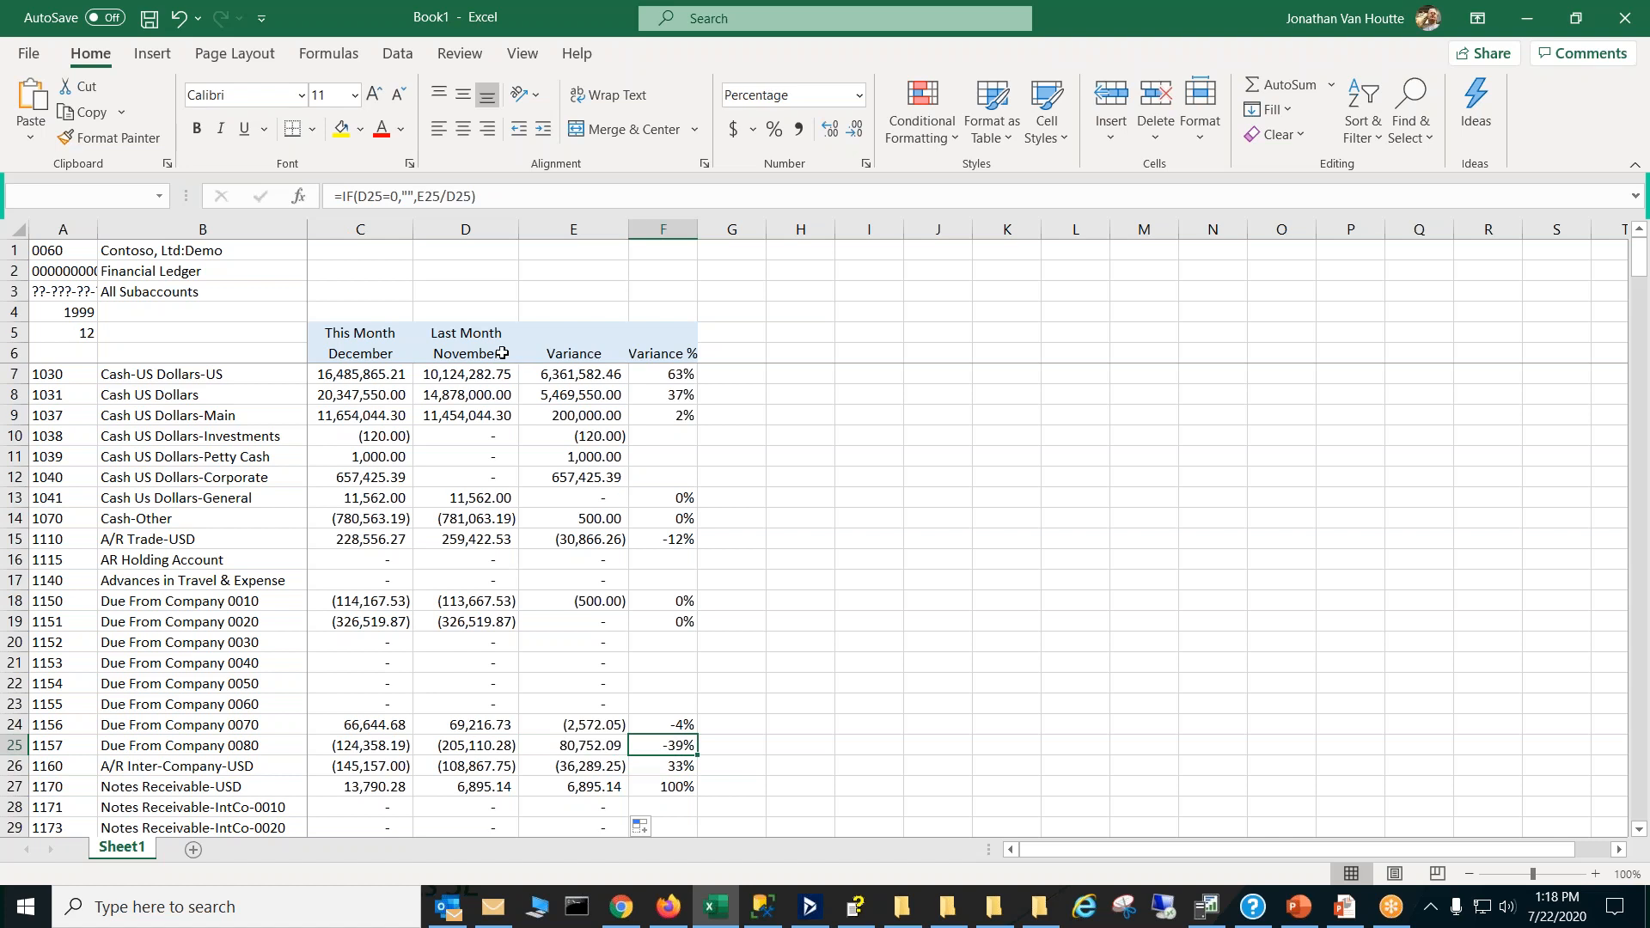
left_click(448, 196)
type("abs")
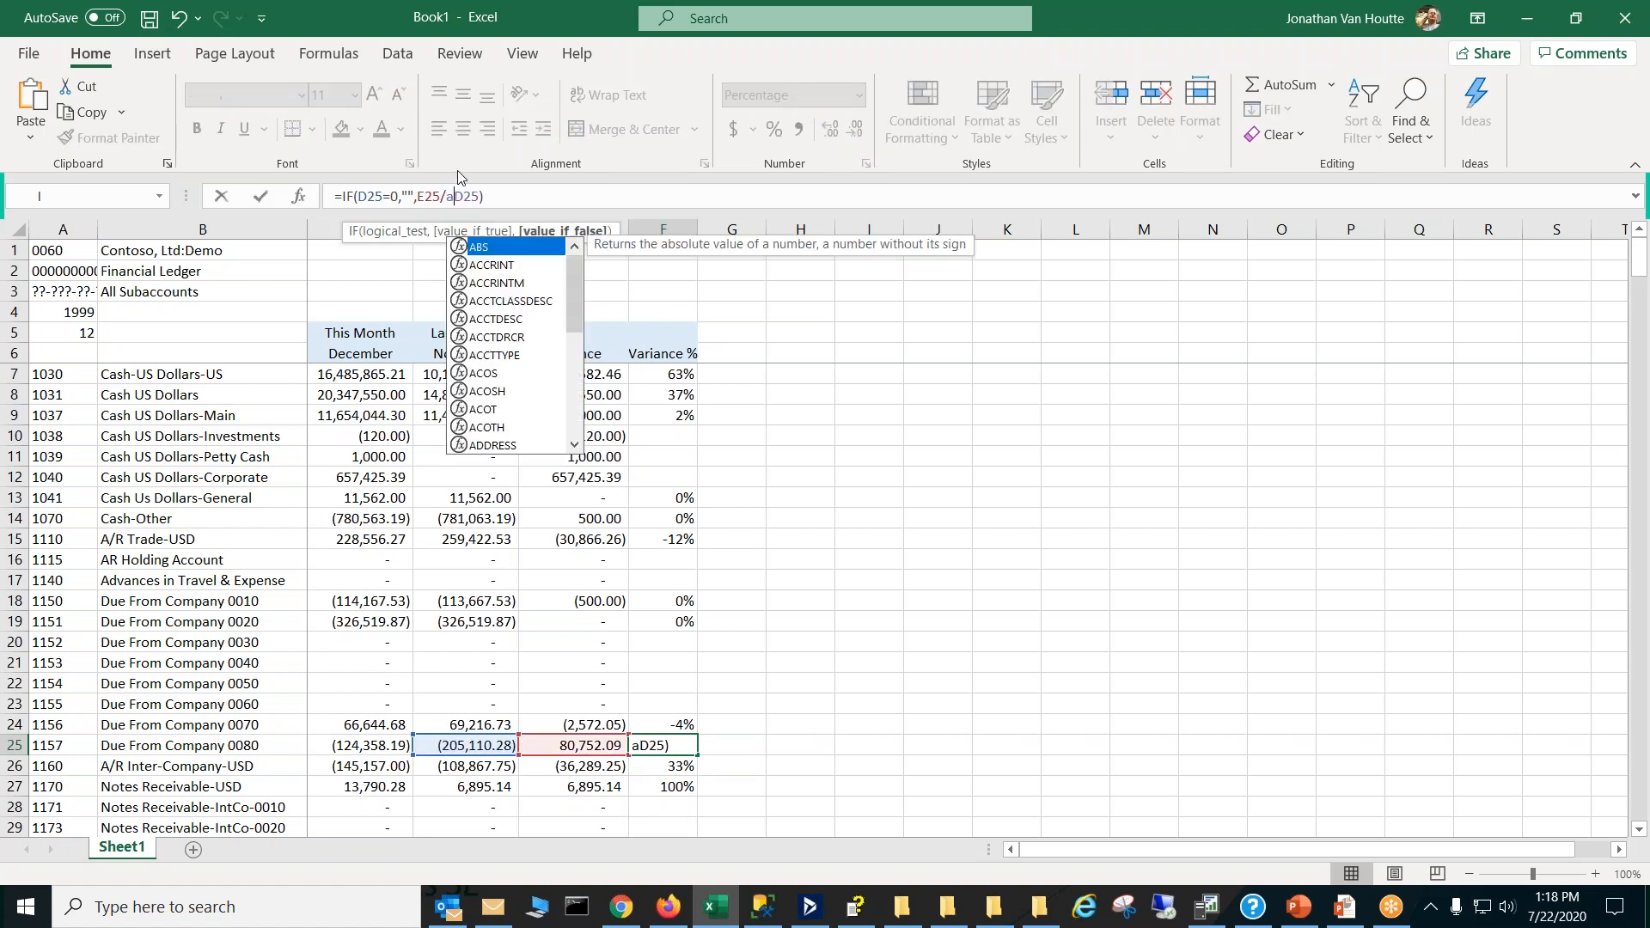
type("(D25")
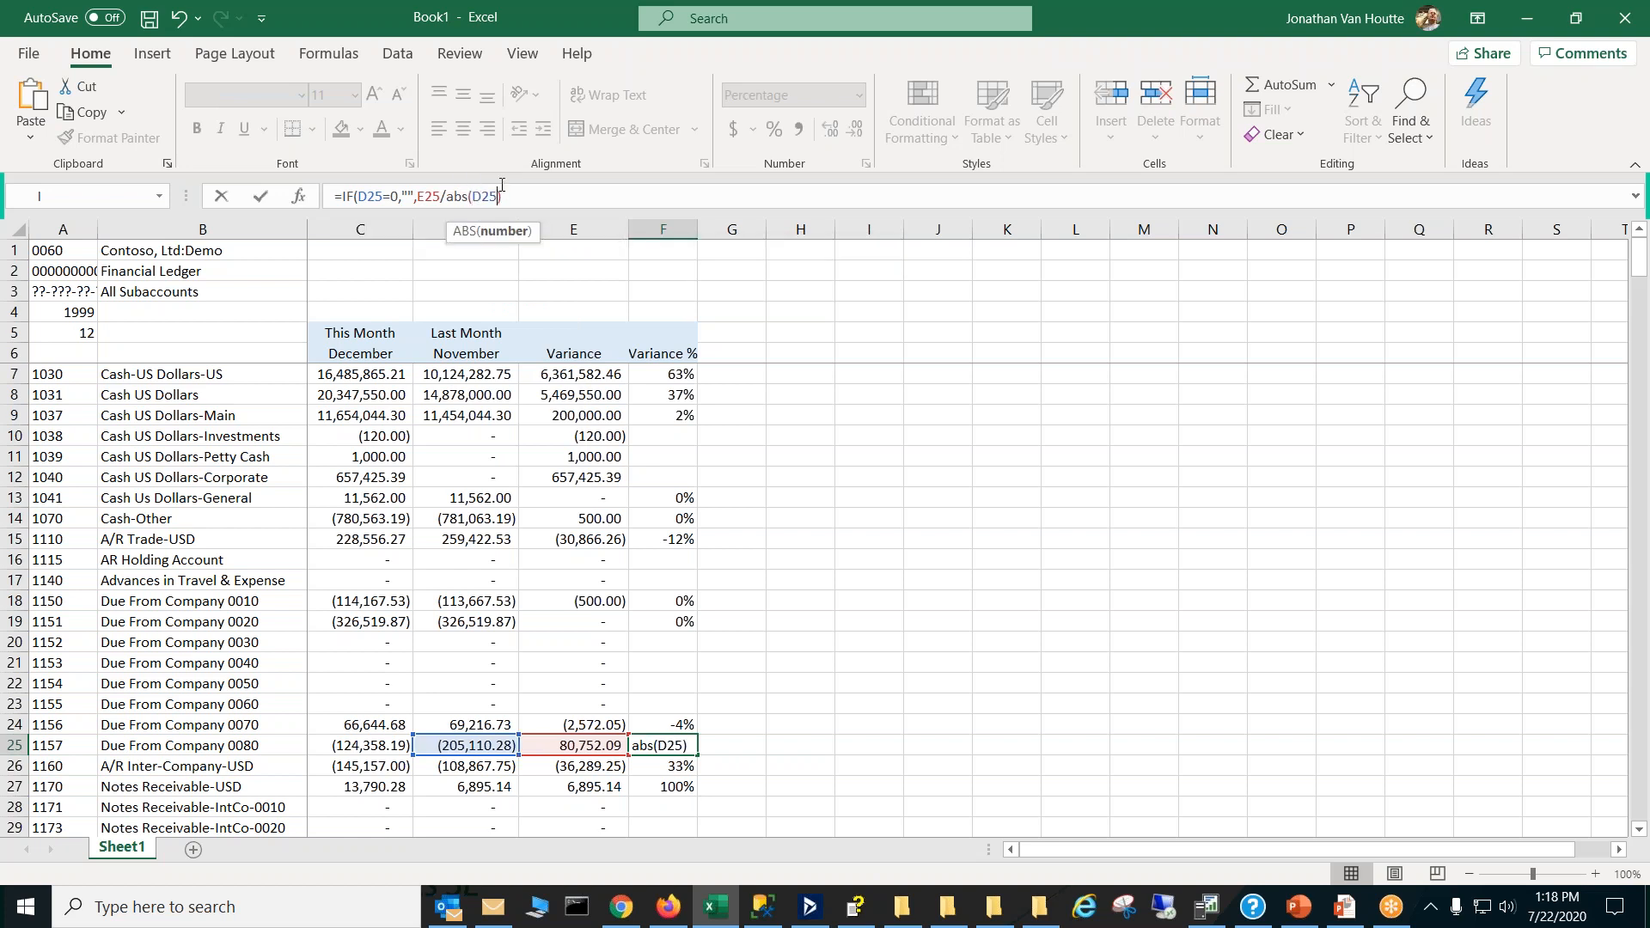
type(")")
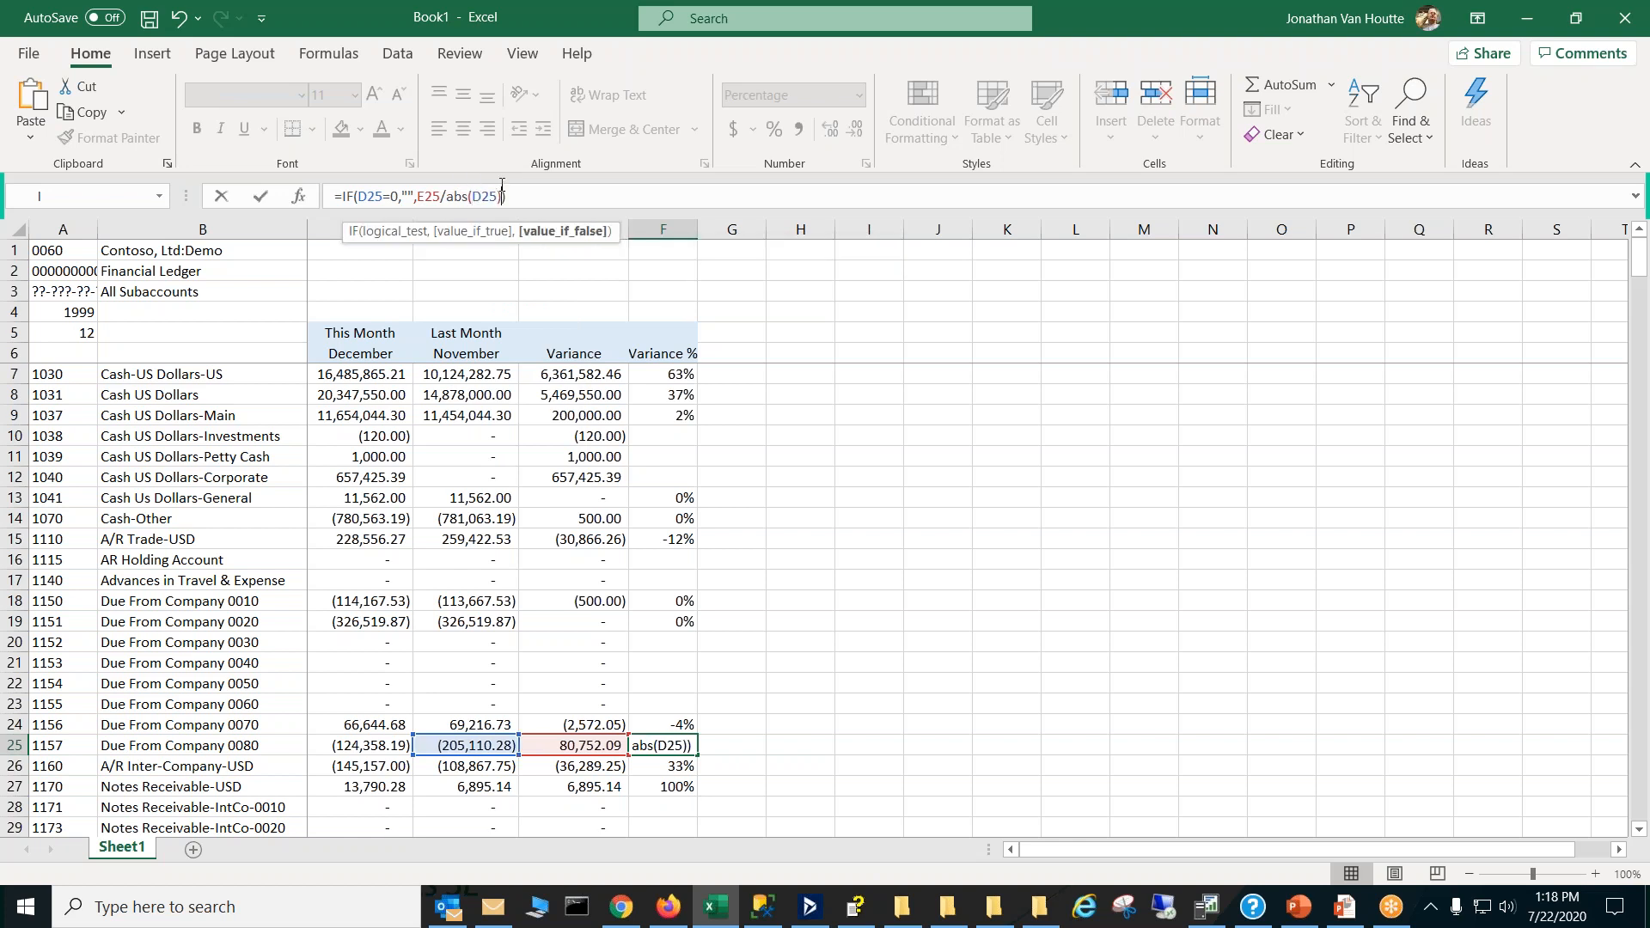
key("Return")
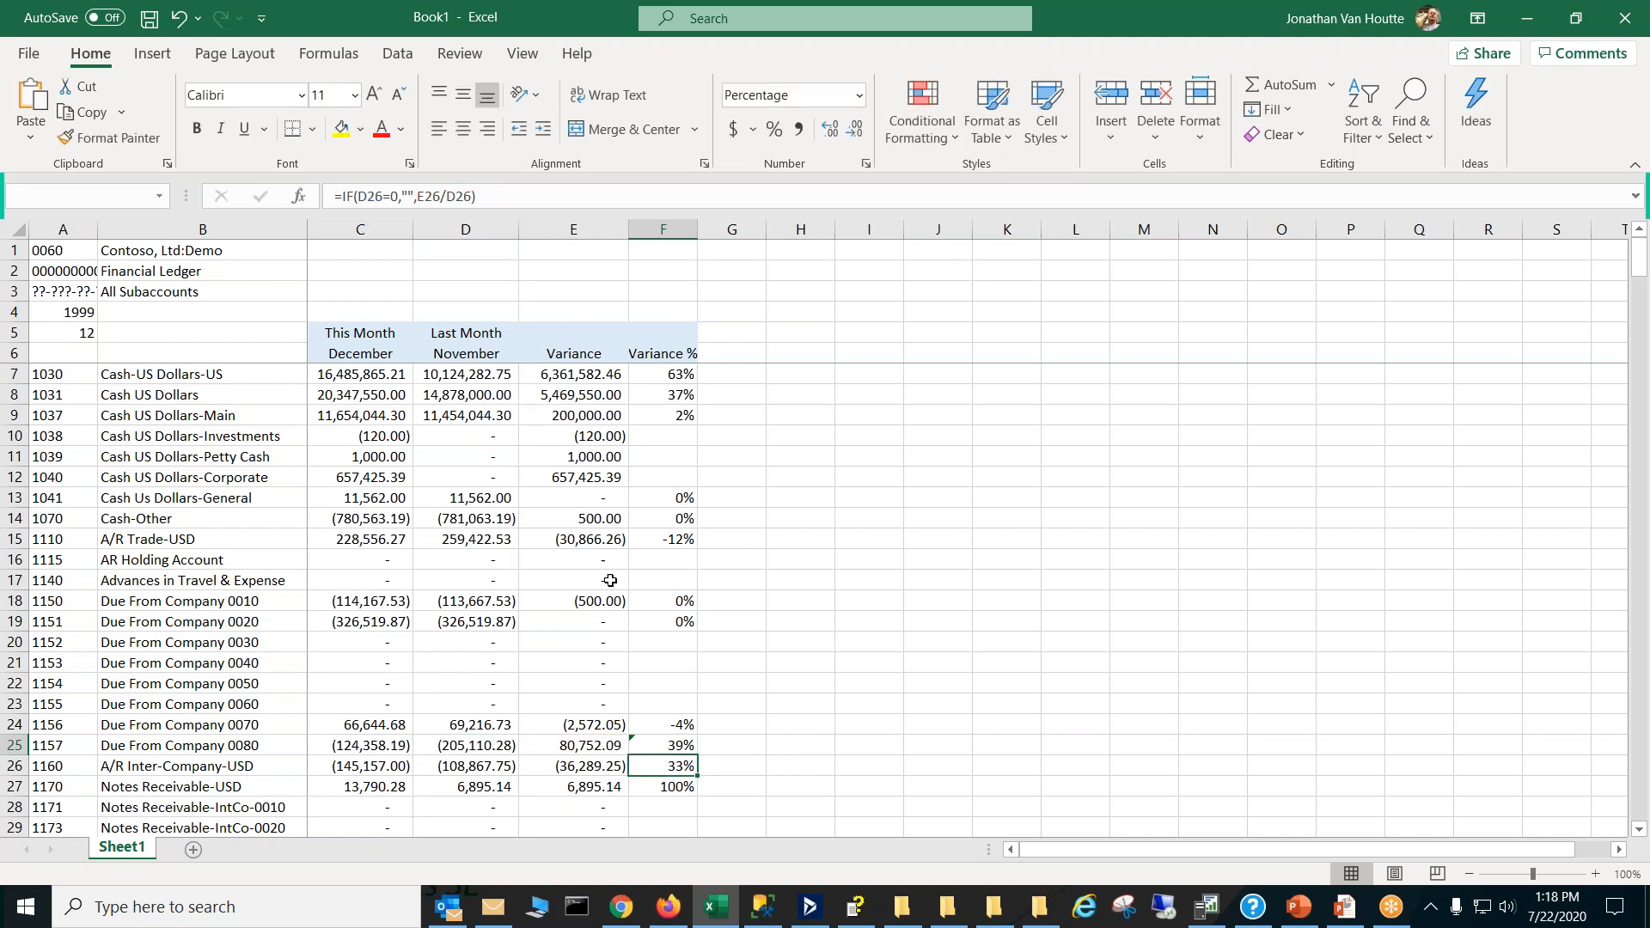
Step: Copy the ABS formula from F25 up to F7 and fill it down through all the account rows
left_click(679, 747)
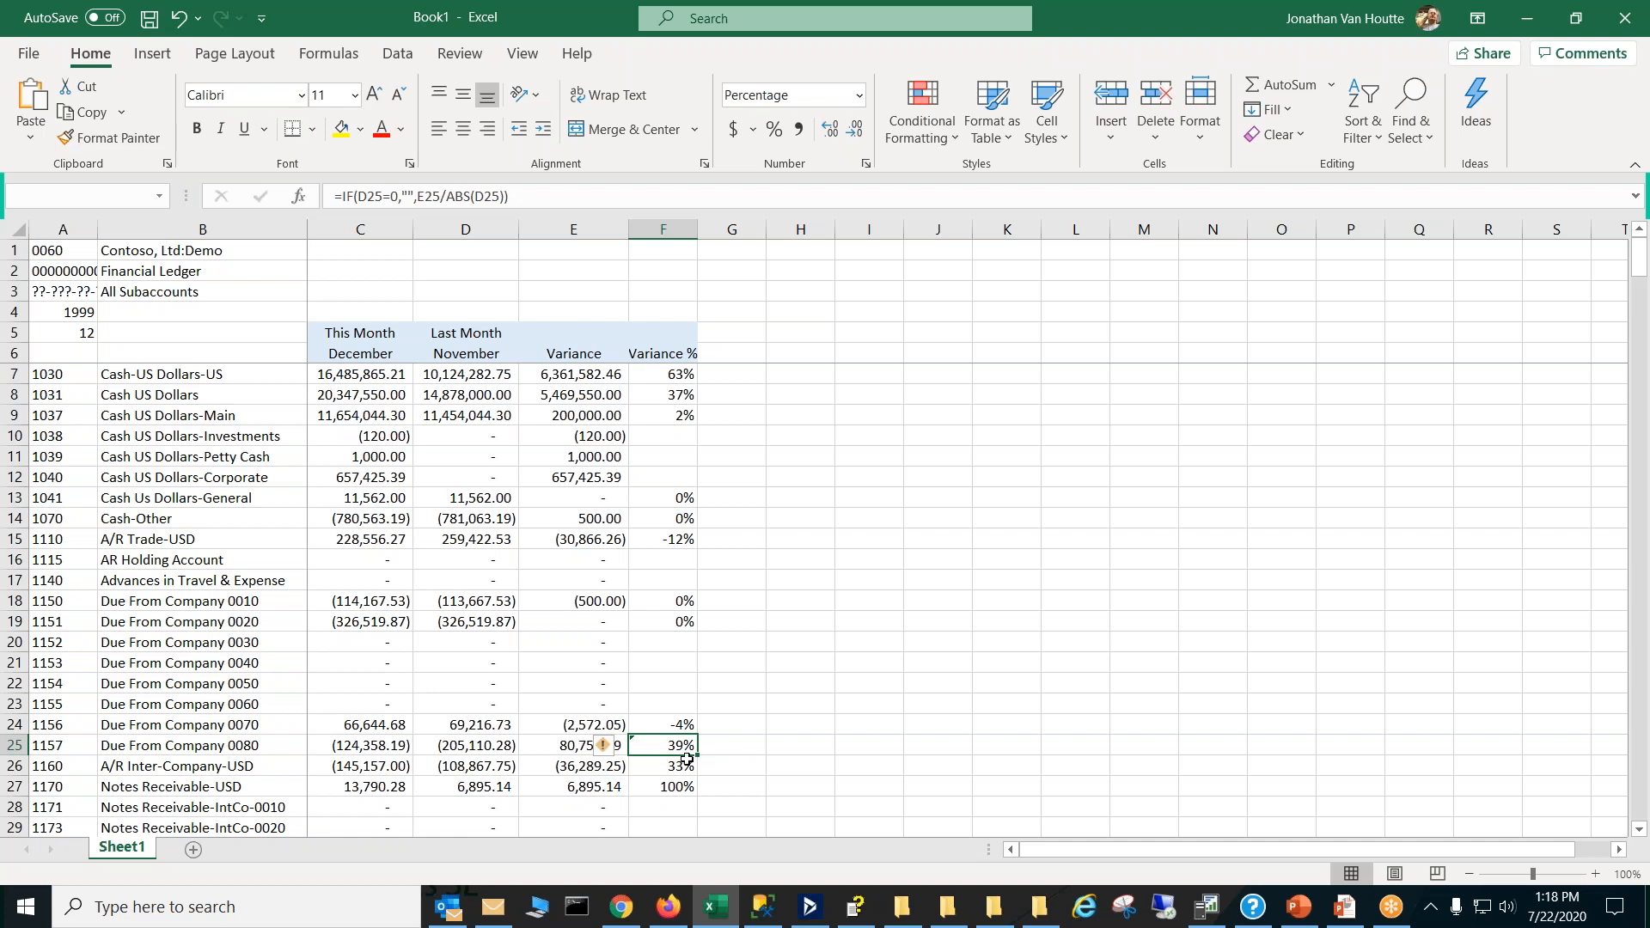
left_click_drag(702, 756, 687, 375)
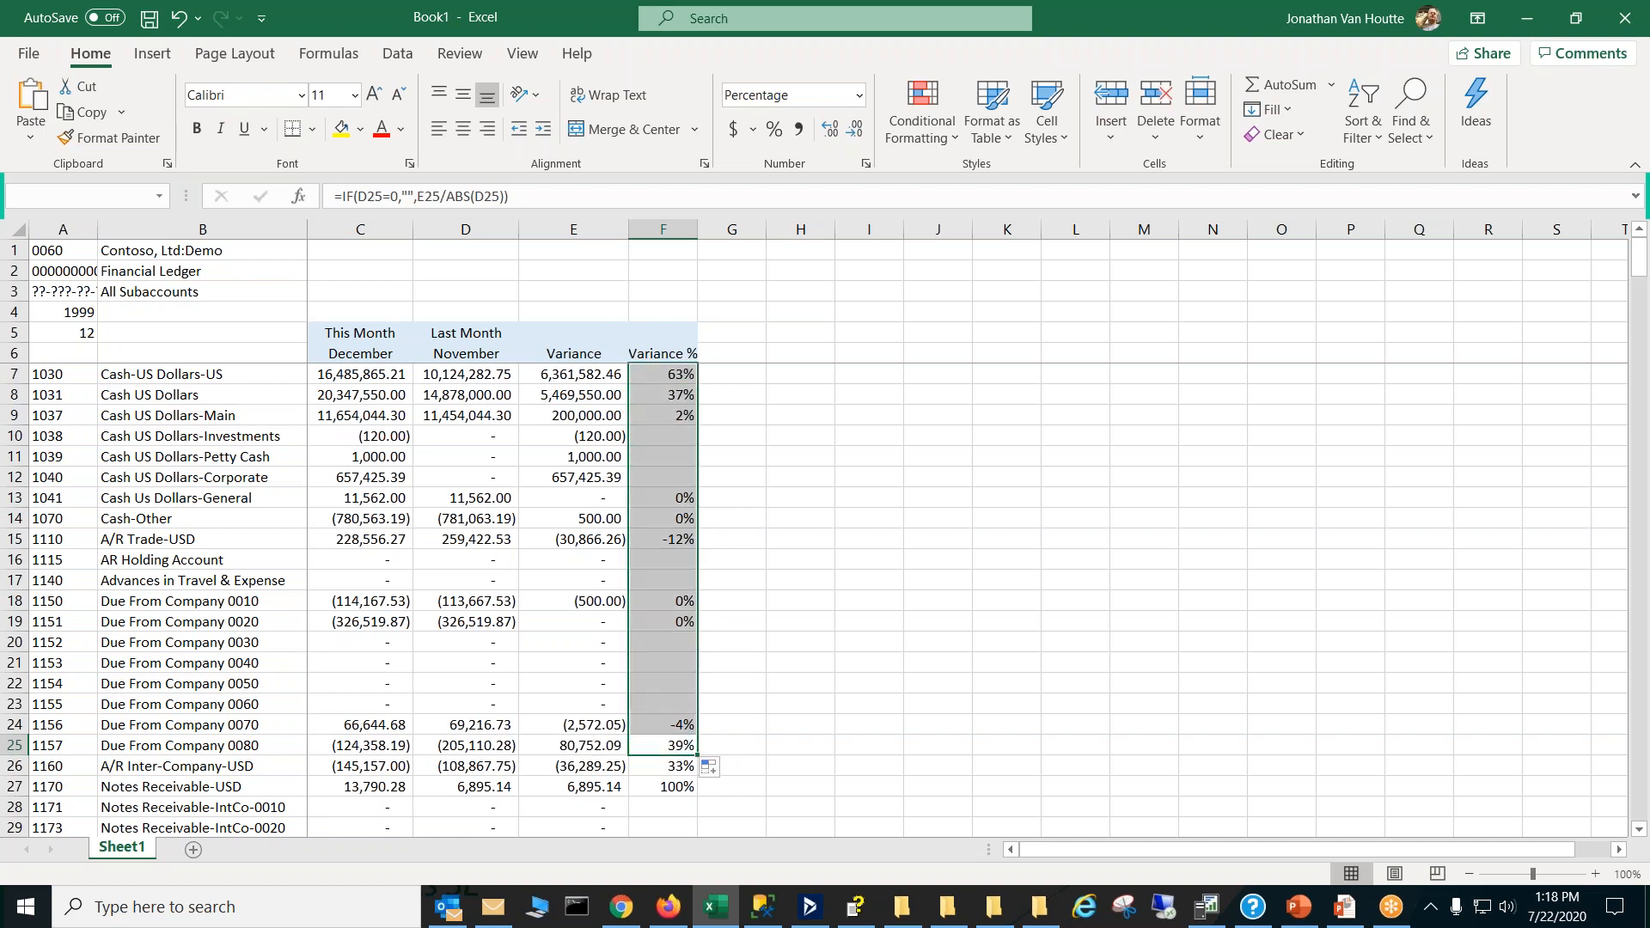
left_click(692, 378)
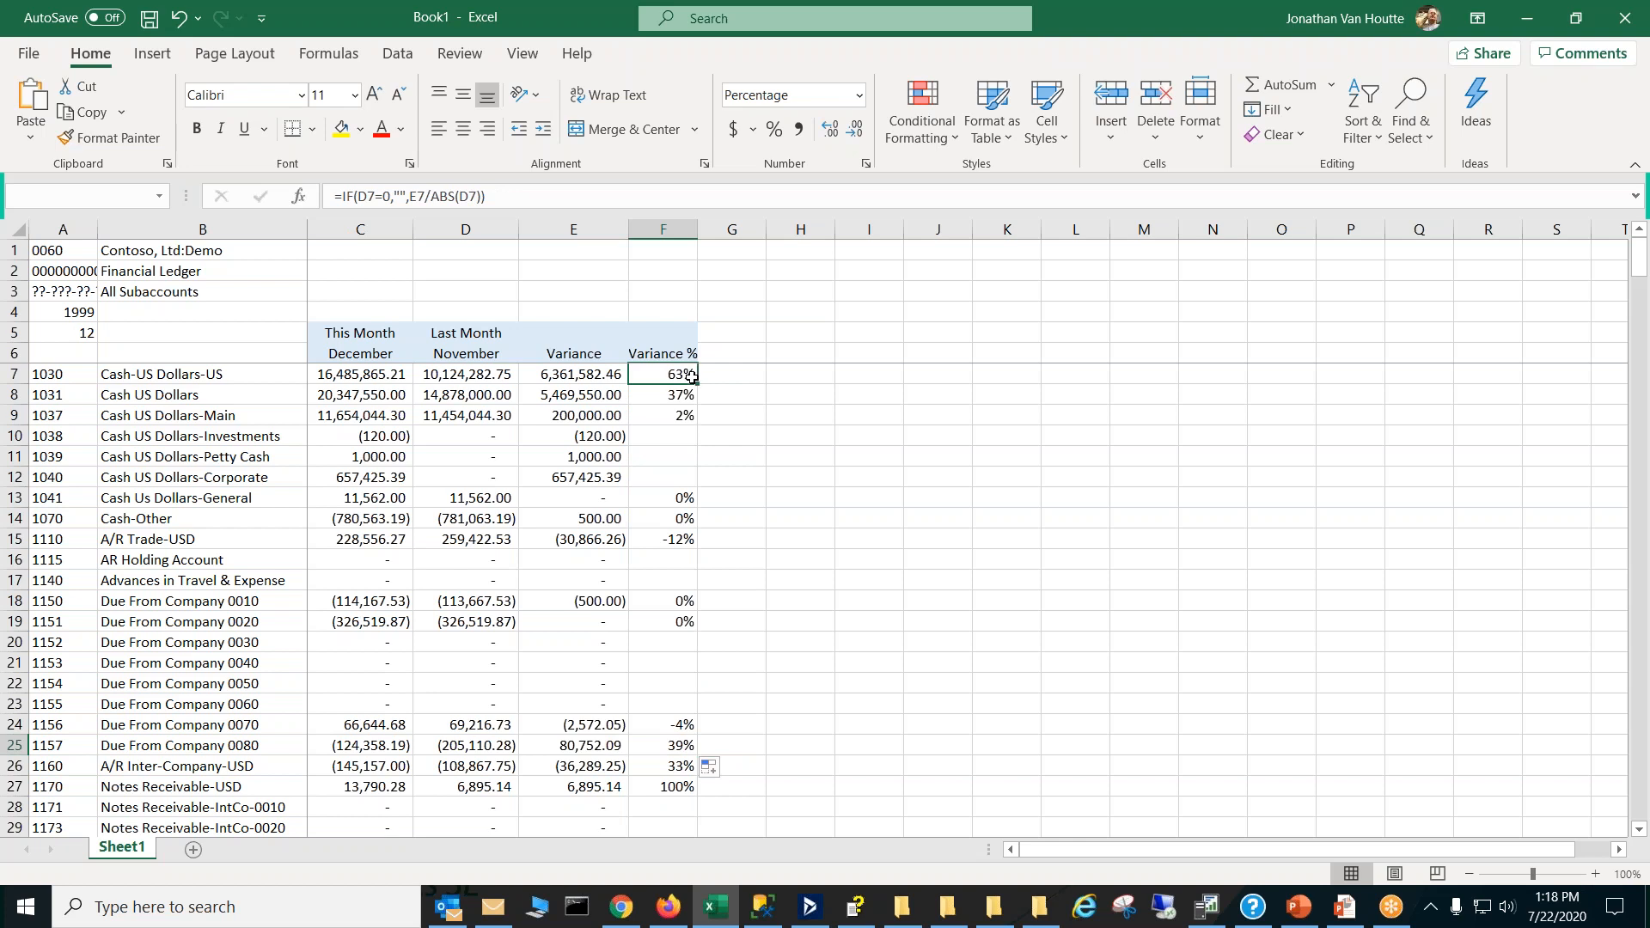
double_click(696, 383)
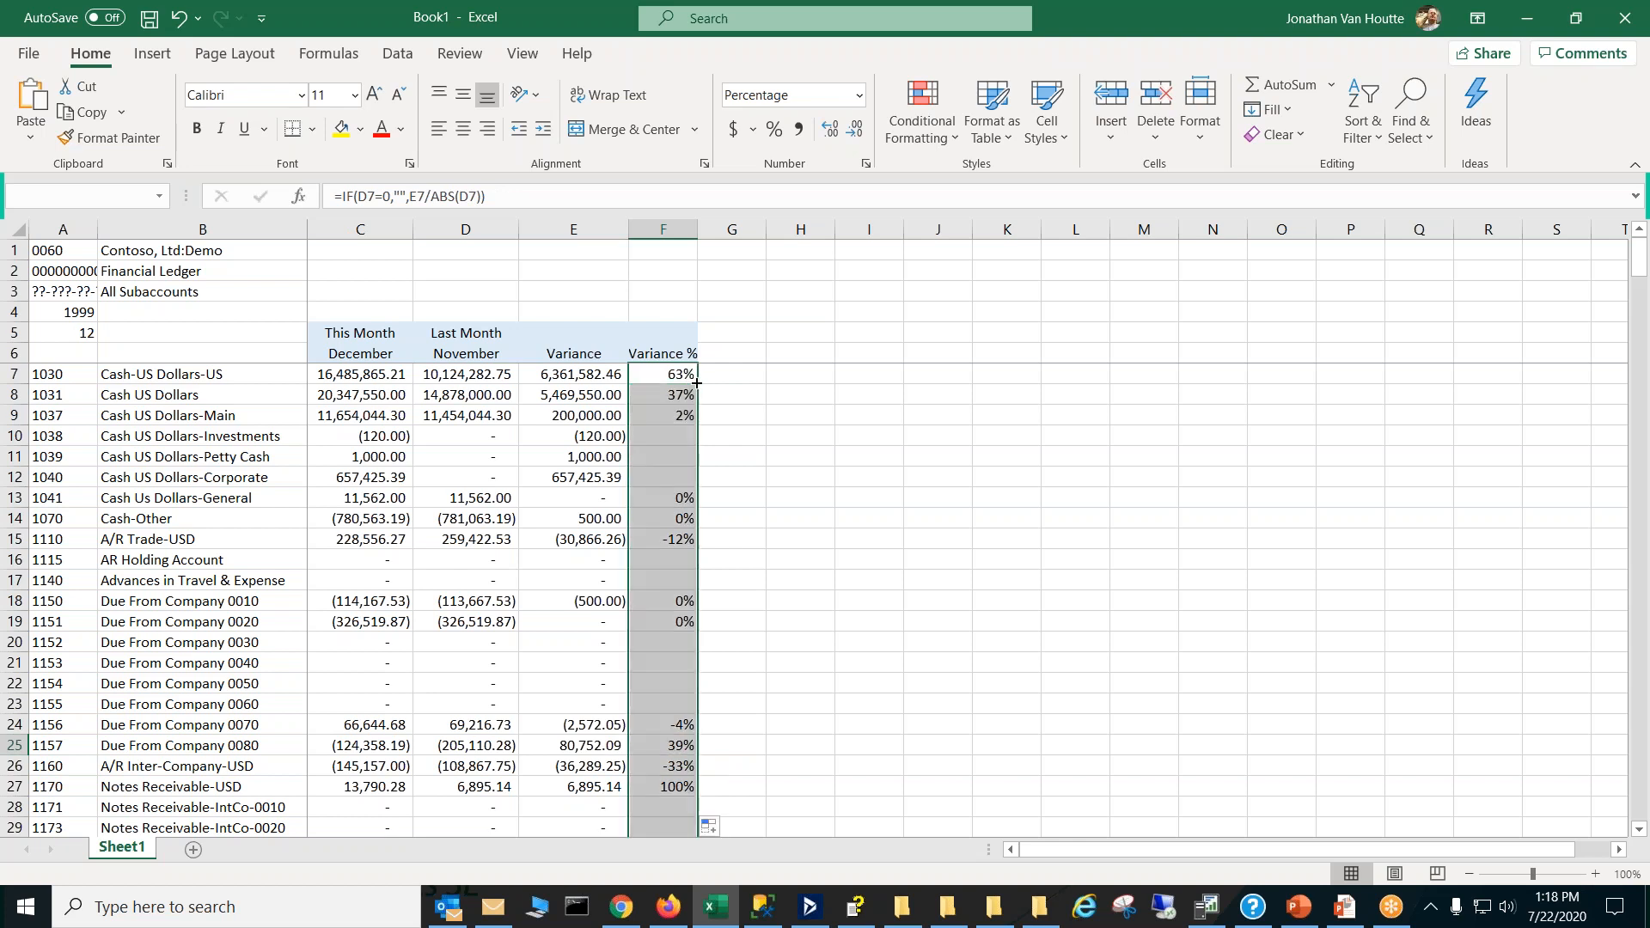
left_click(794, 461)
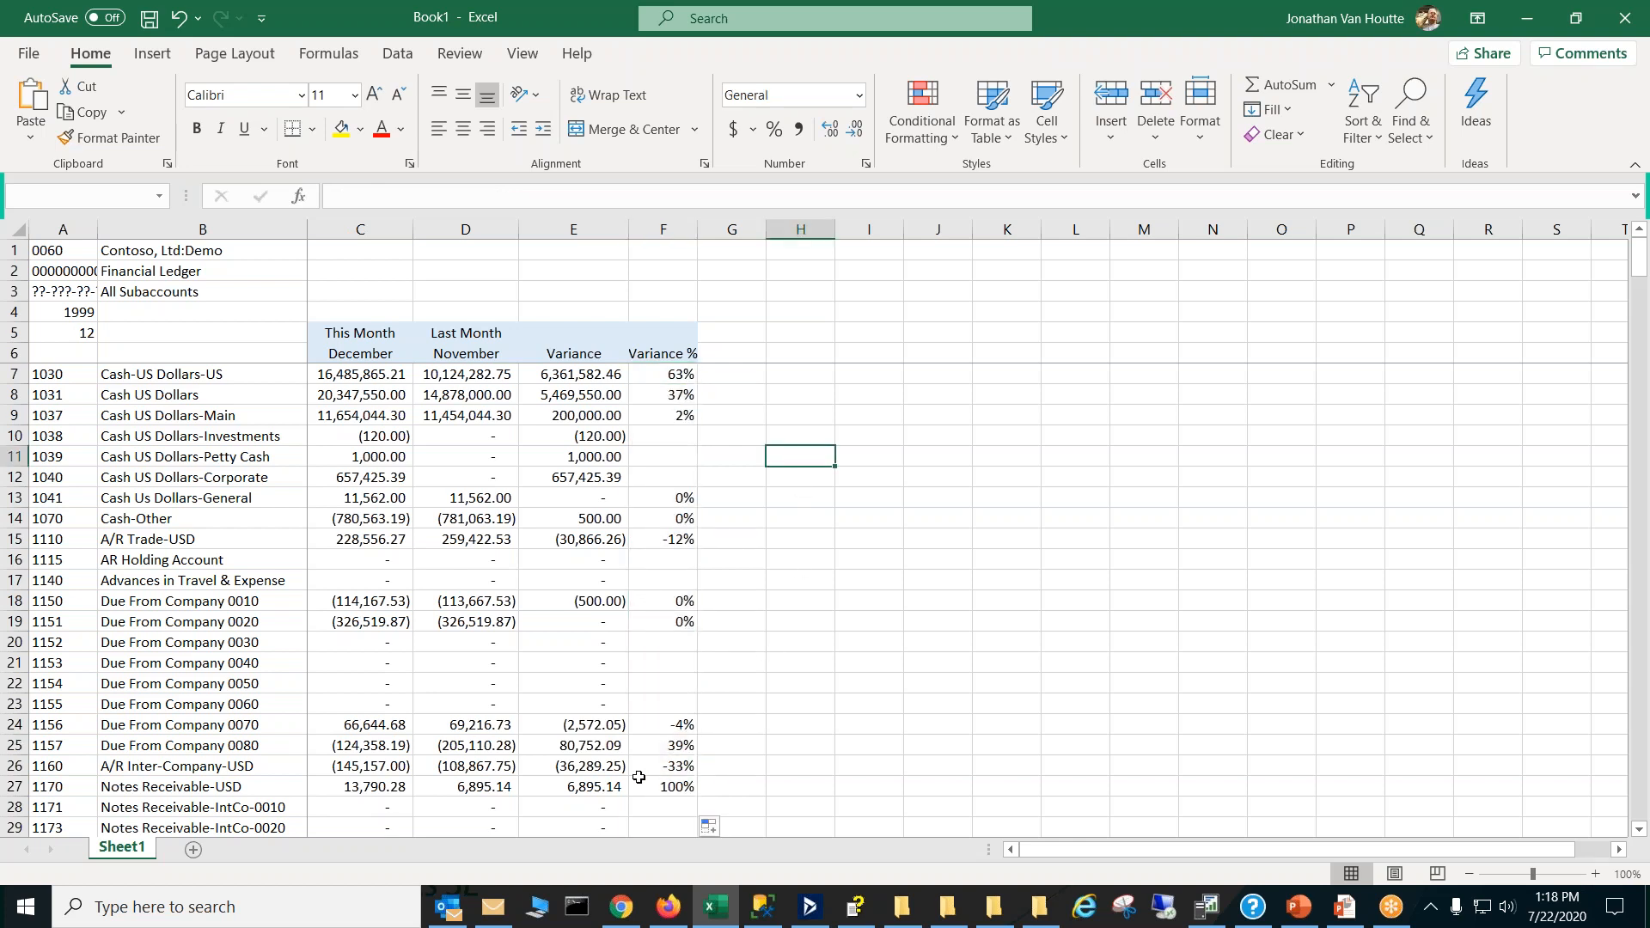
Step: Check the variance and variance percentage of the A/R Inter-Company-USD account
left_click(604, 768)
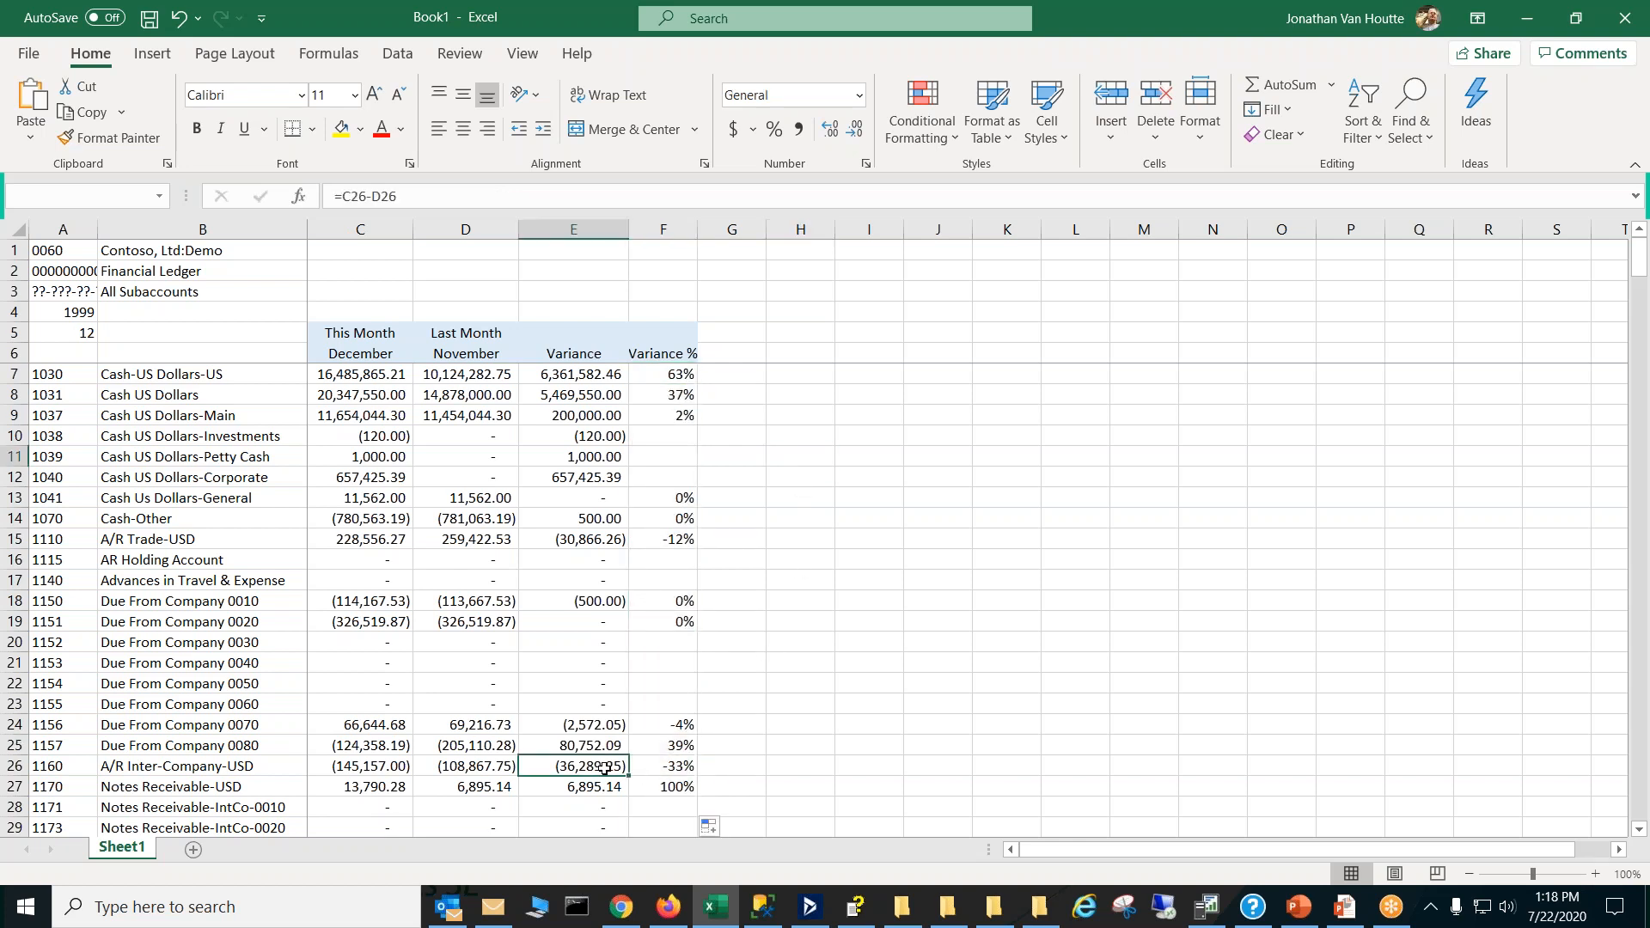
left_click(688, 784)
left_click(688, 768)
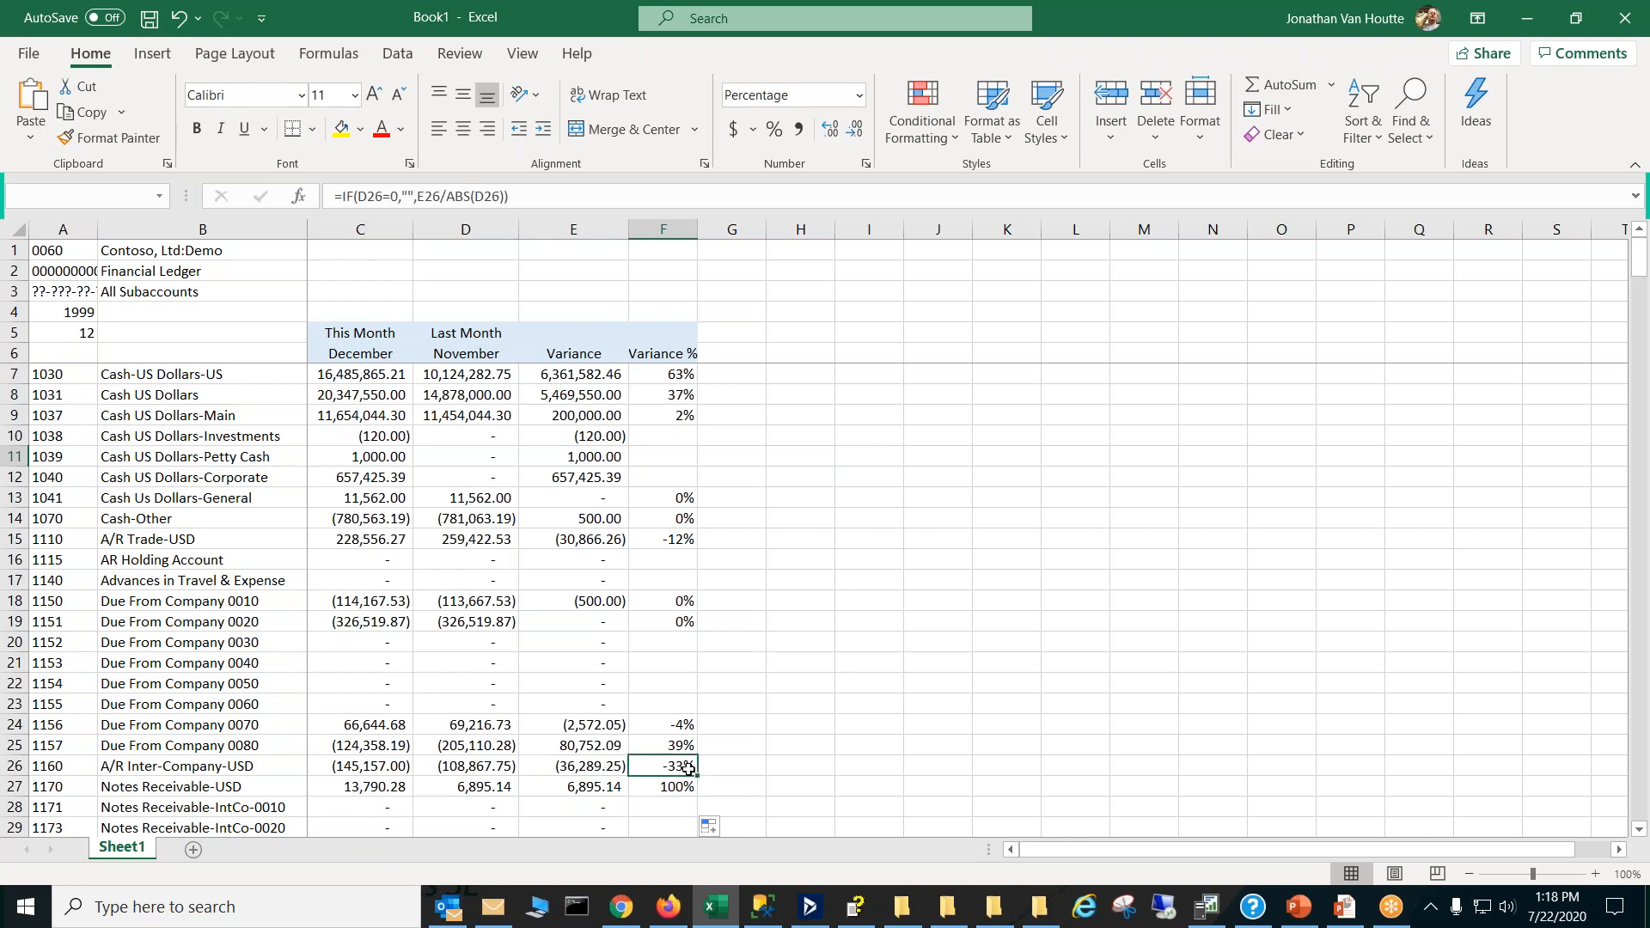
Step: Compare the variance and variance percentage of account 1157 and inspect the formulas in E7 and F7
left_click(585, 743)
left_click(673, 747)
left_click(667, 371)
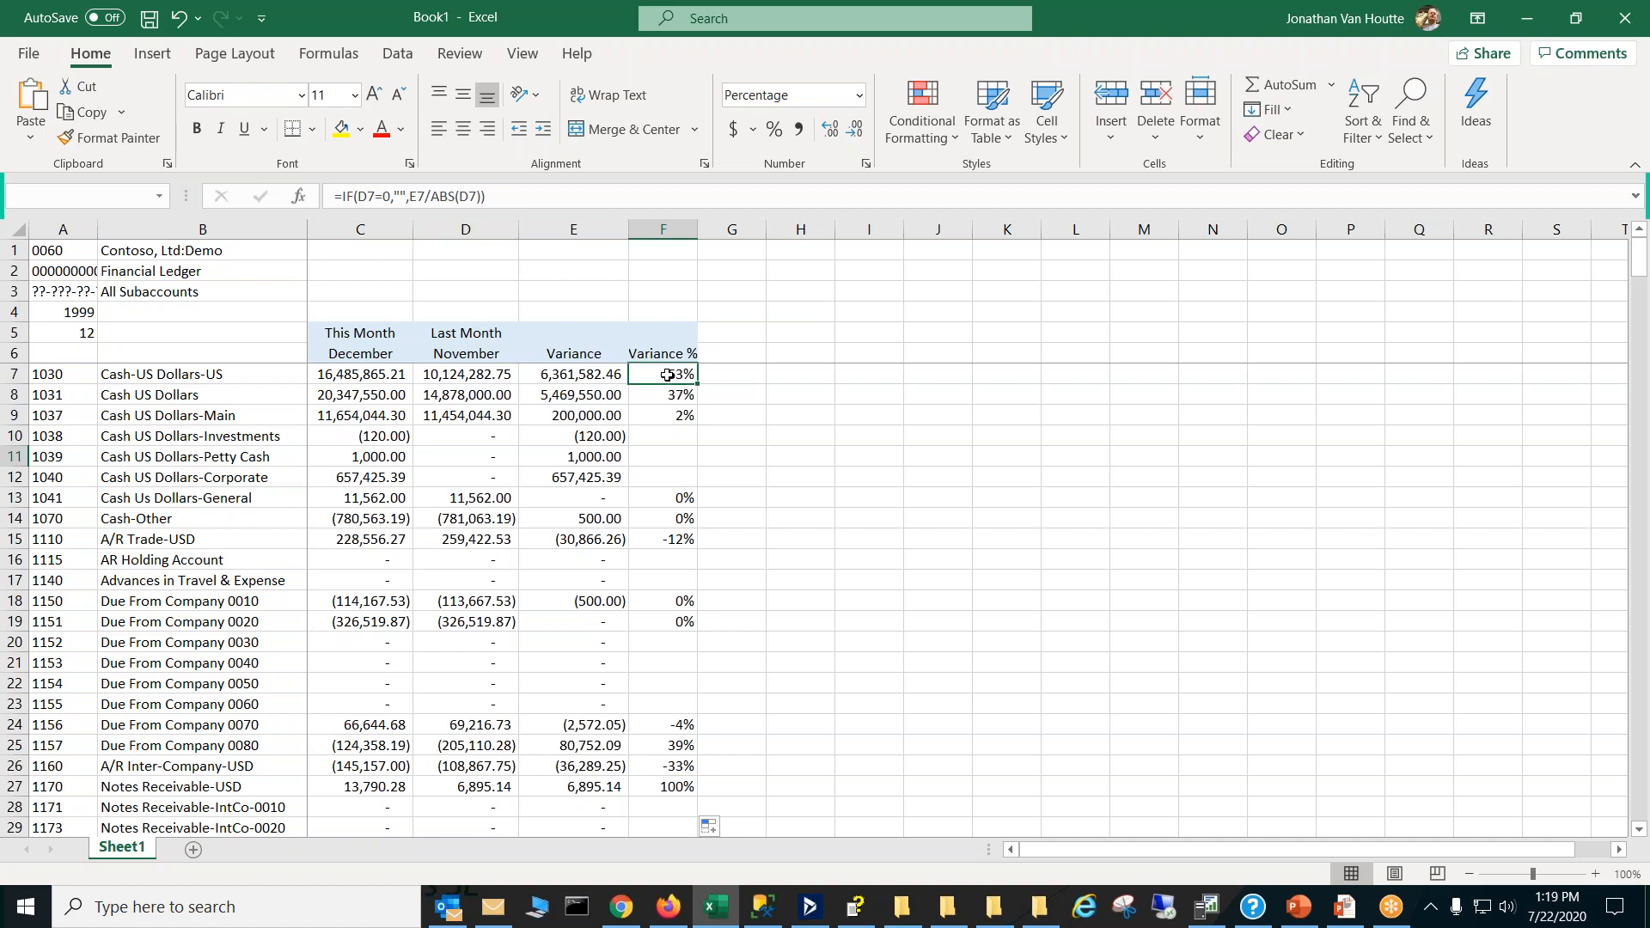
left_click(583, 372)
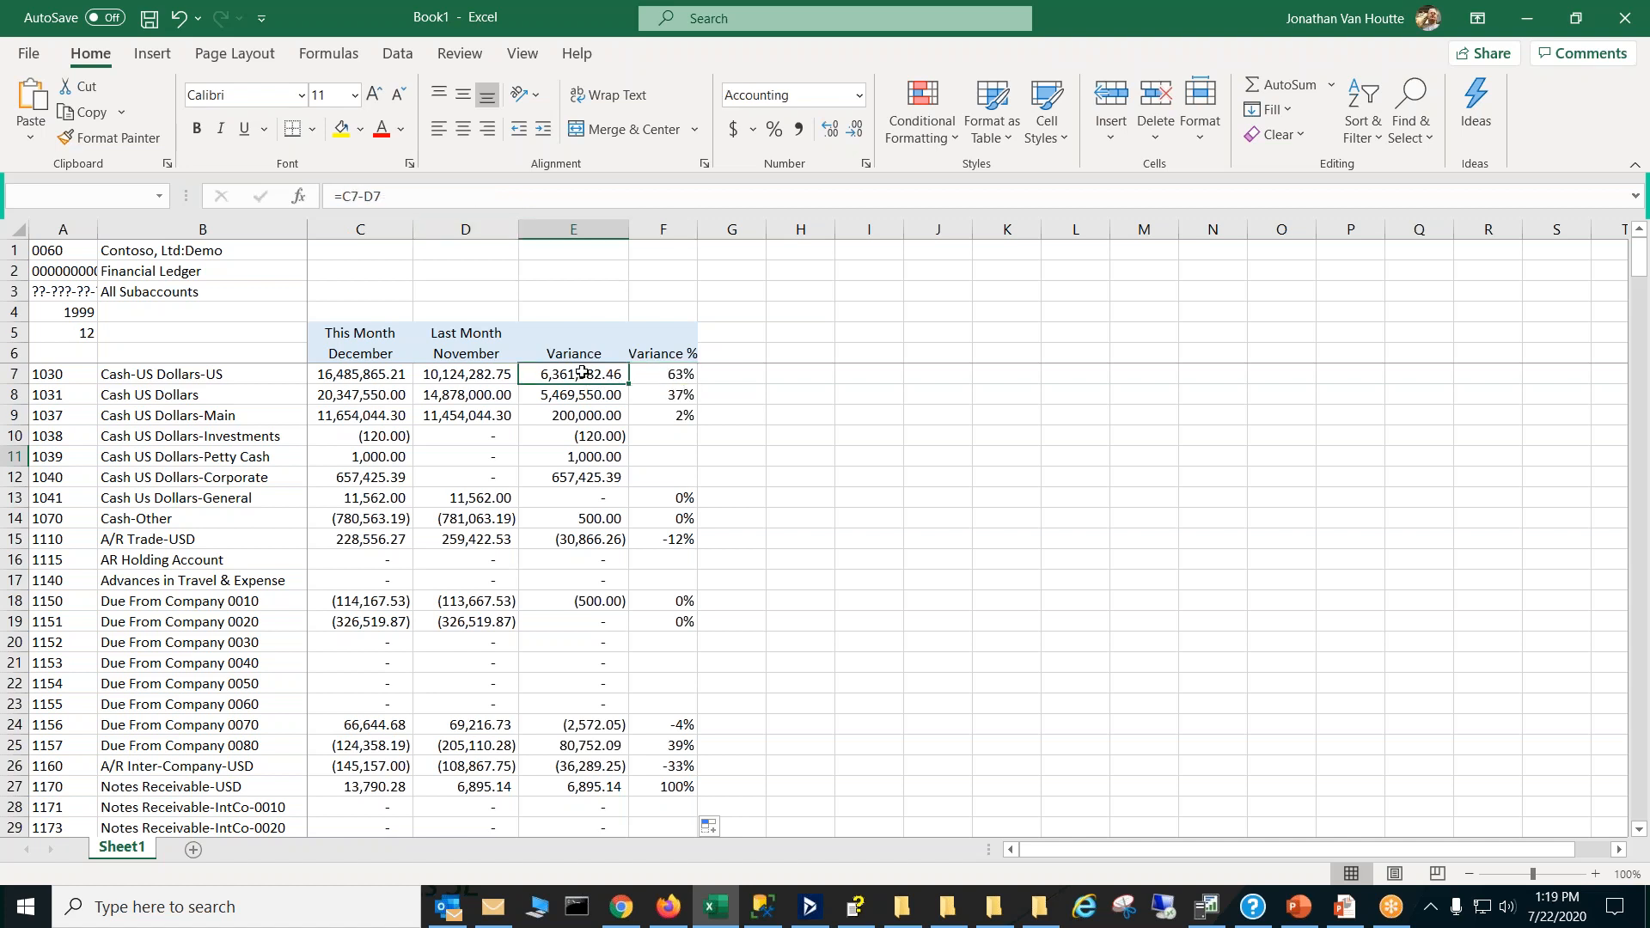
left_click(655, 374)
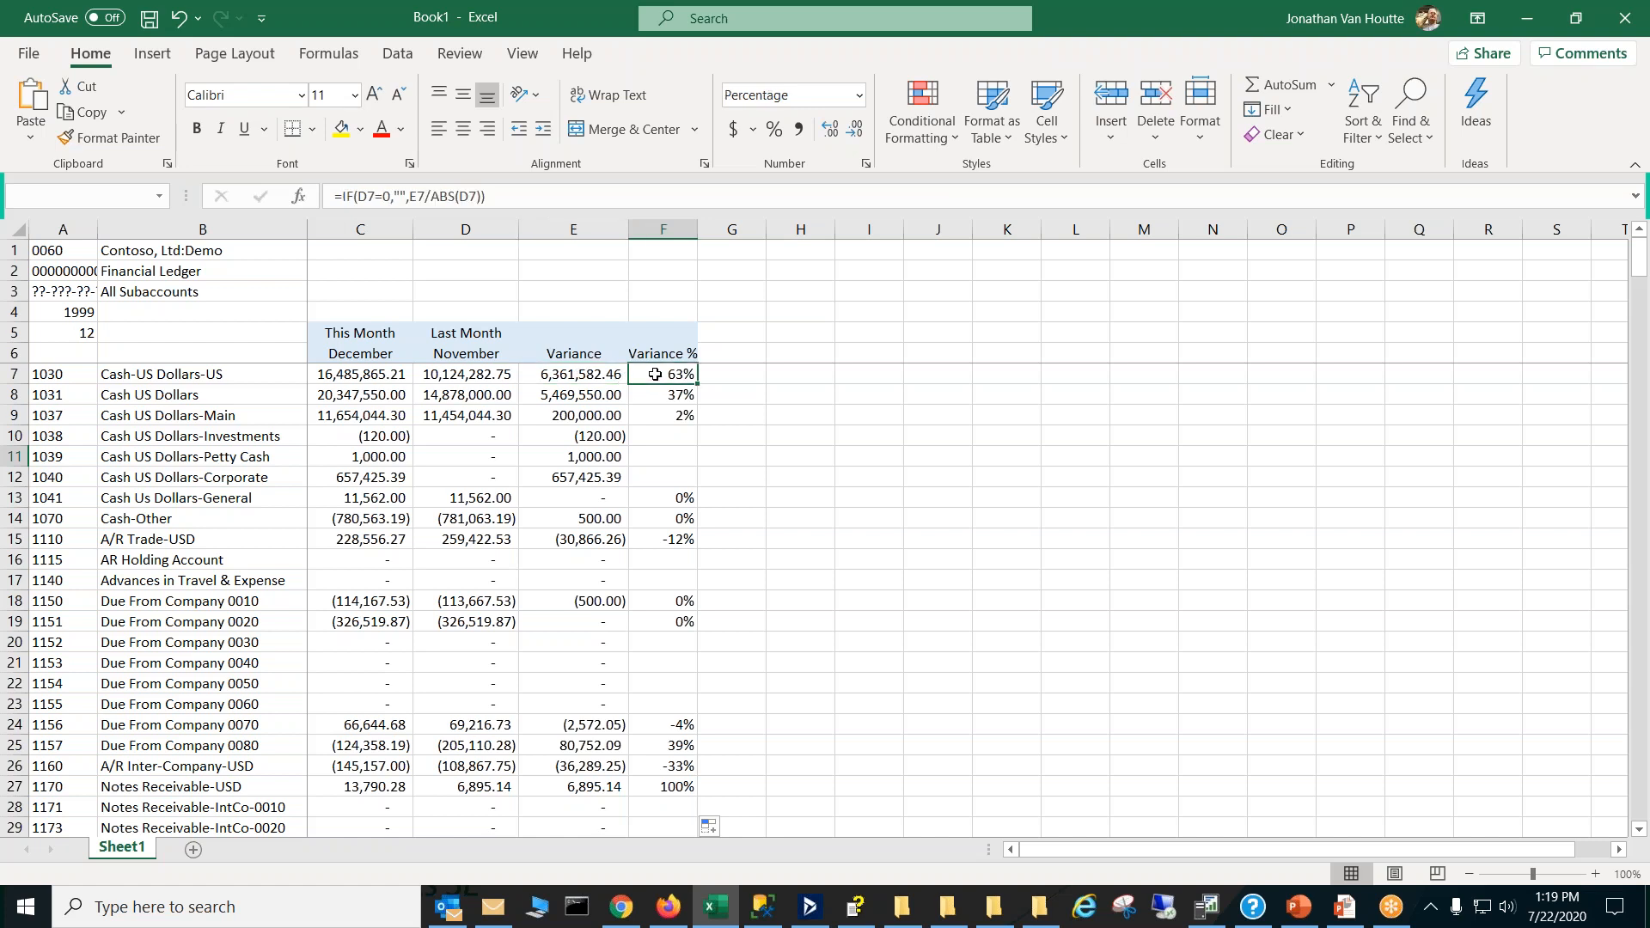
left_click(604, 376)
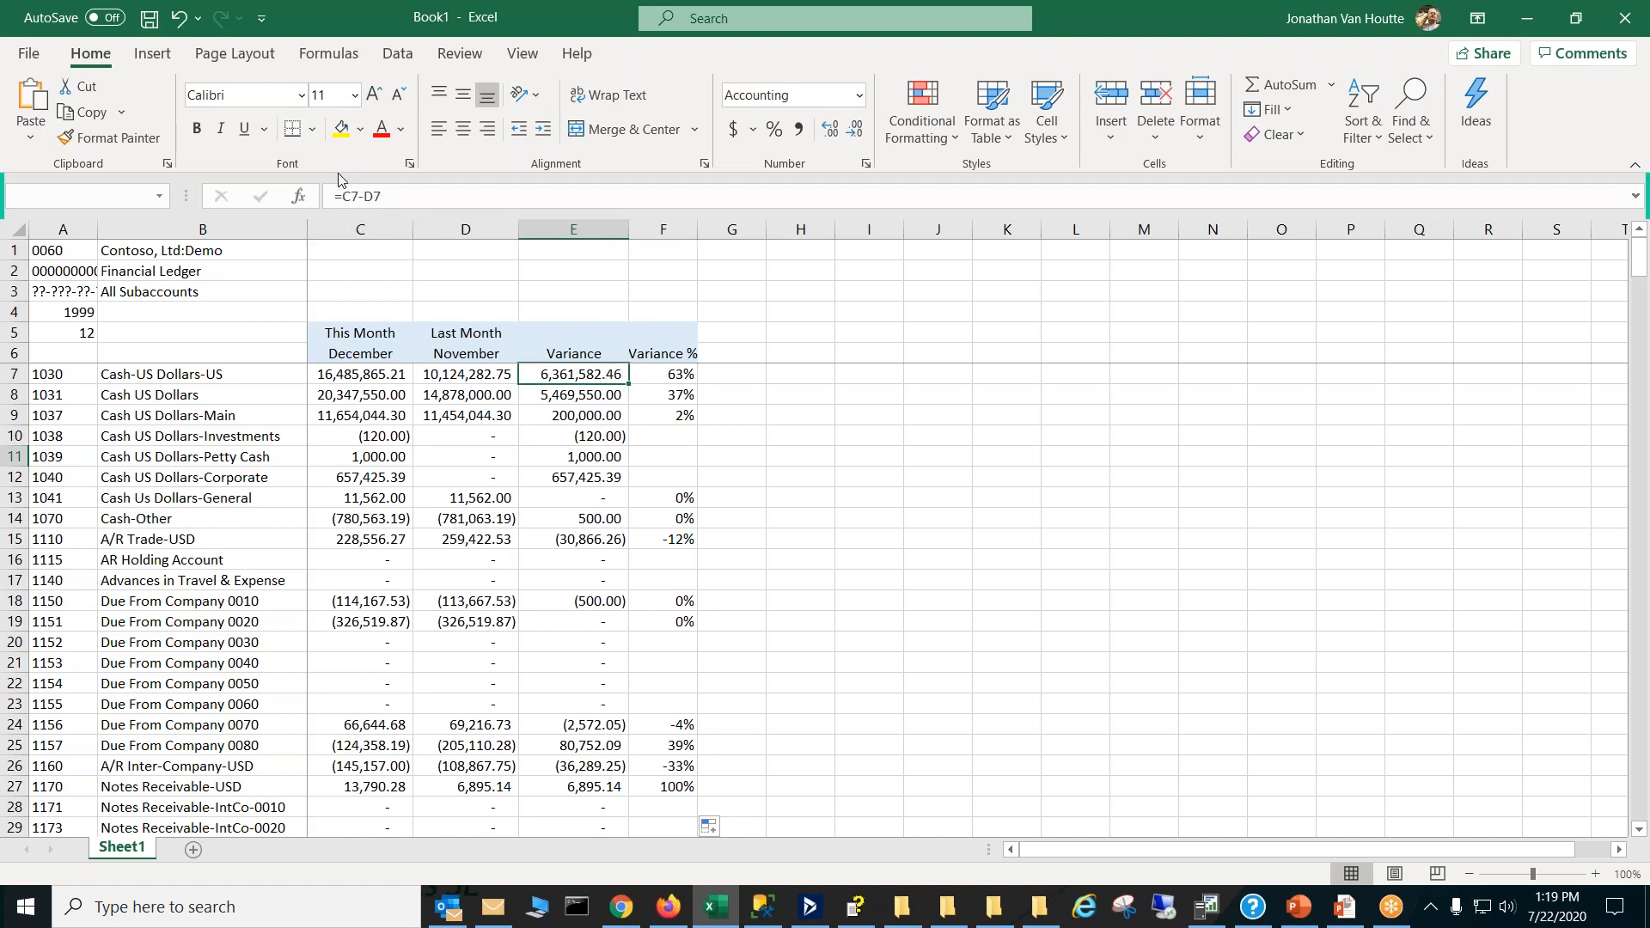
Step: Change the formula in F7 to =IF(D7=0,"",(C7-D7)/ABS(D7)) and fill it down through all the account rows
left_click(679, 376)
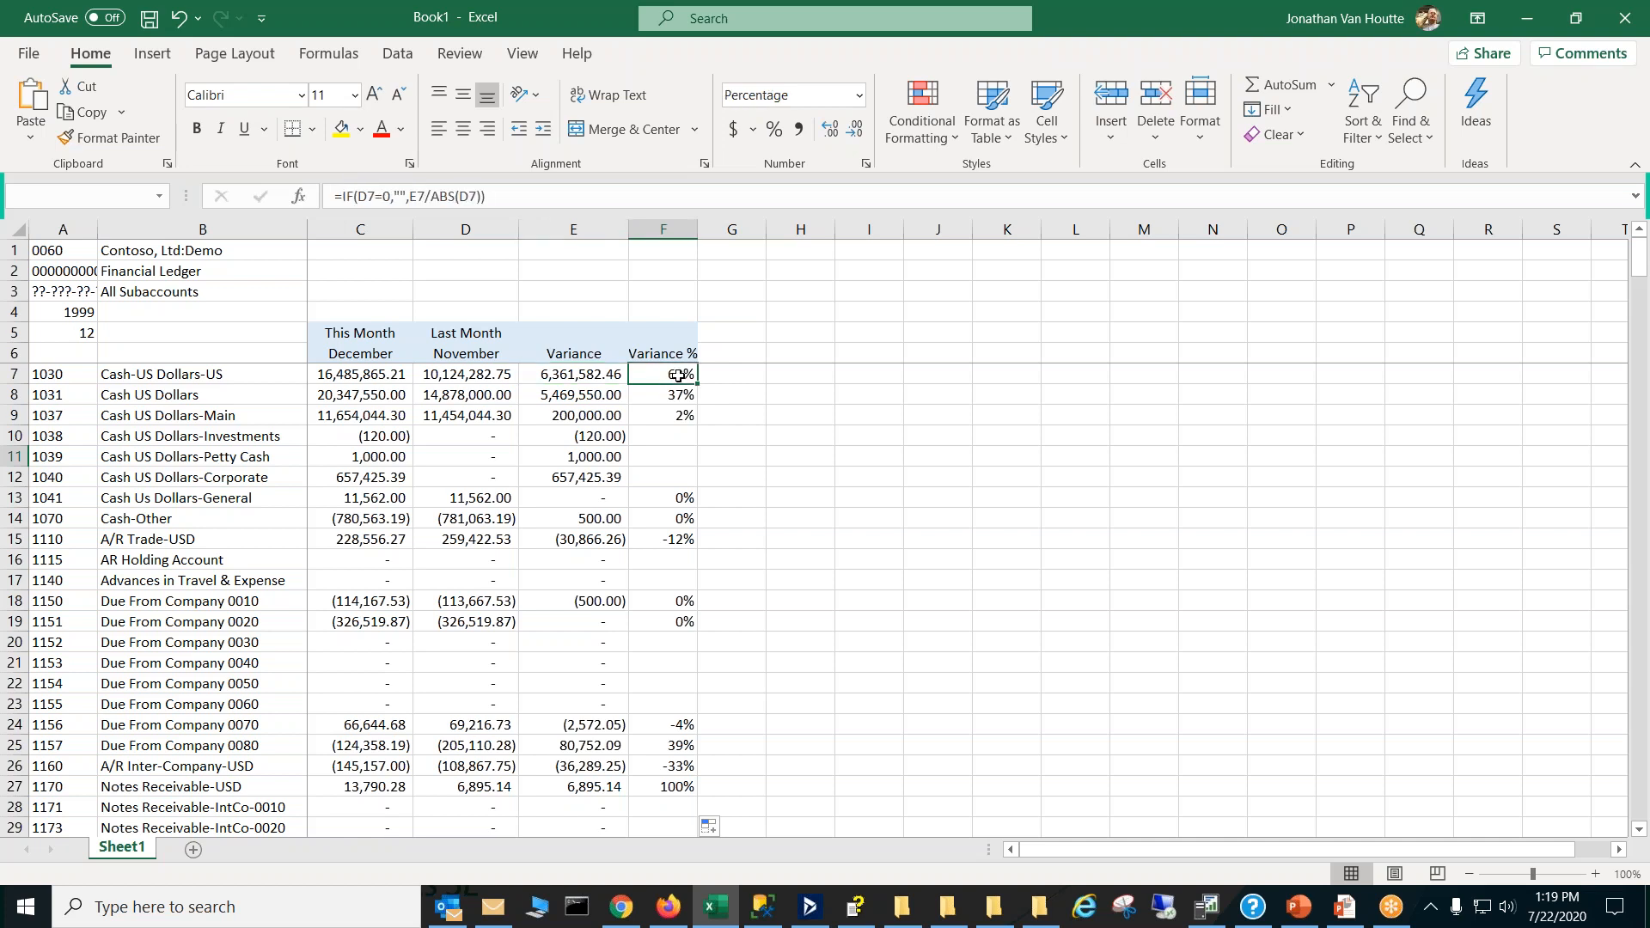
left_click(426, 196)
key("BackSpace")
key("BackSpace")
type("(c")
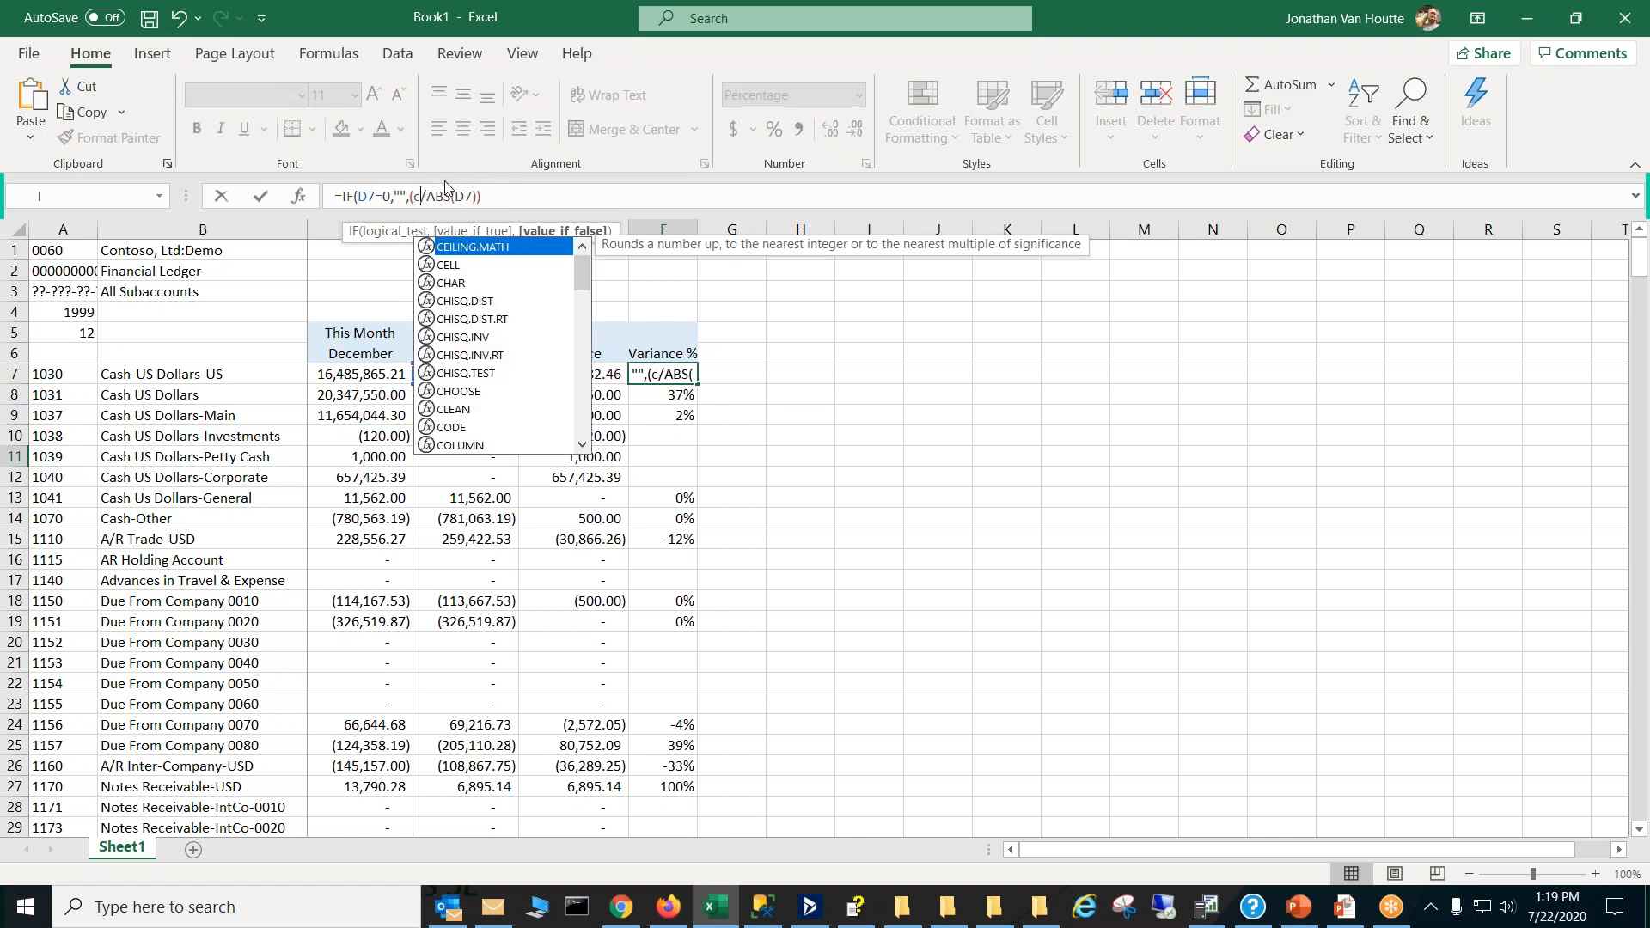
type("7-d")
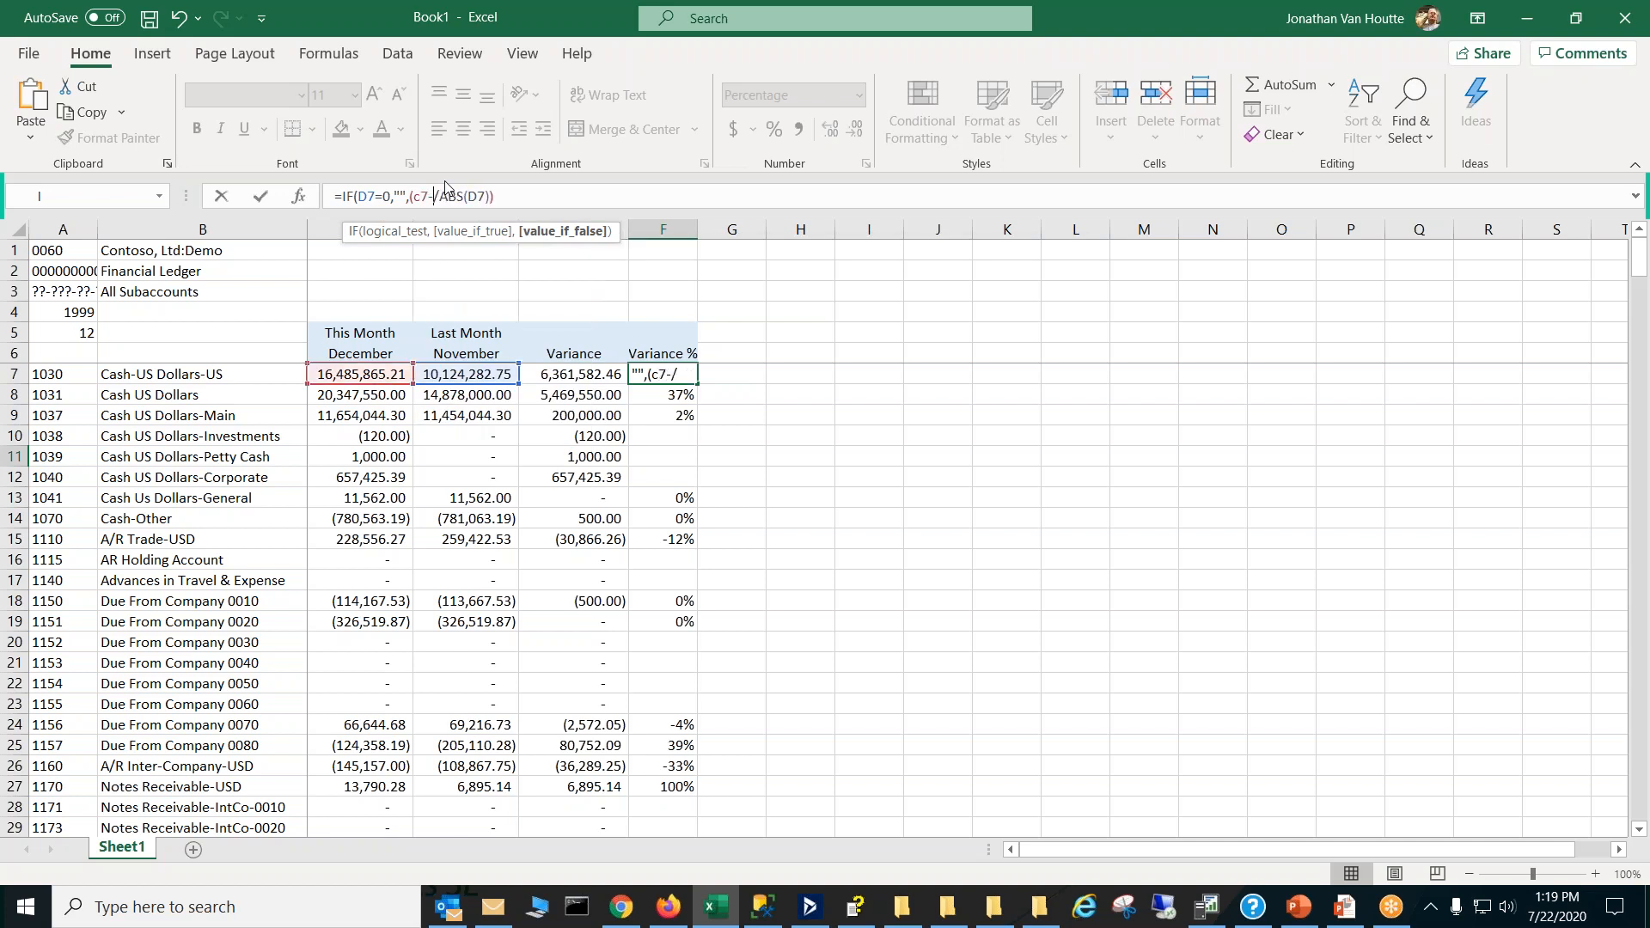
type("7)")
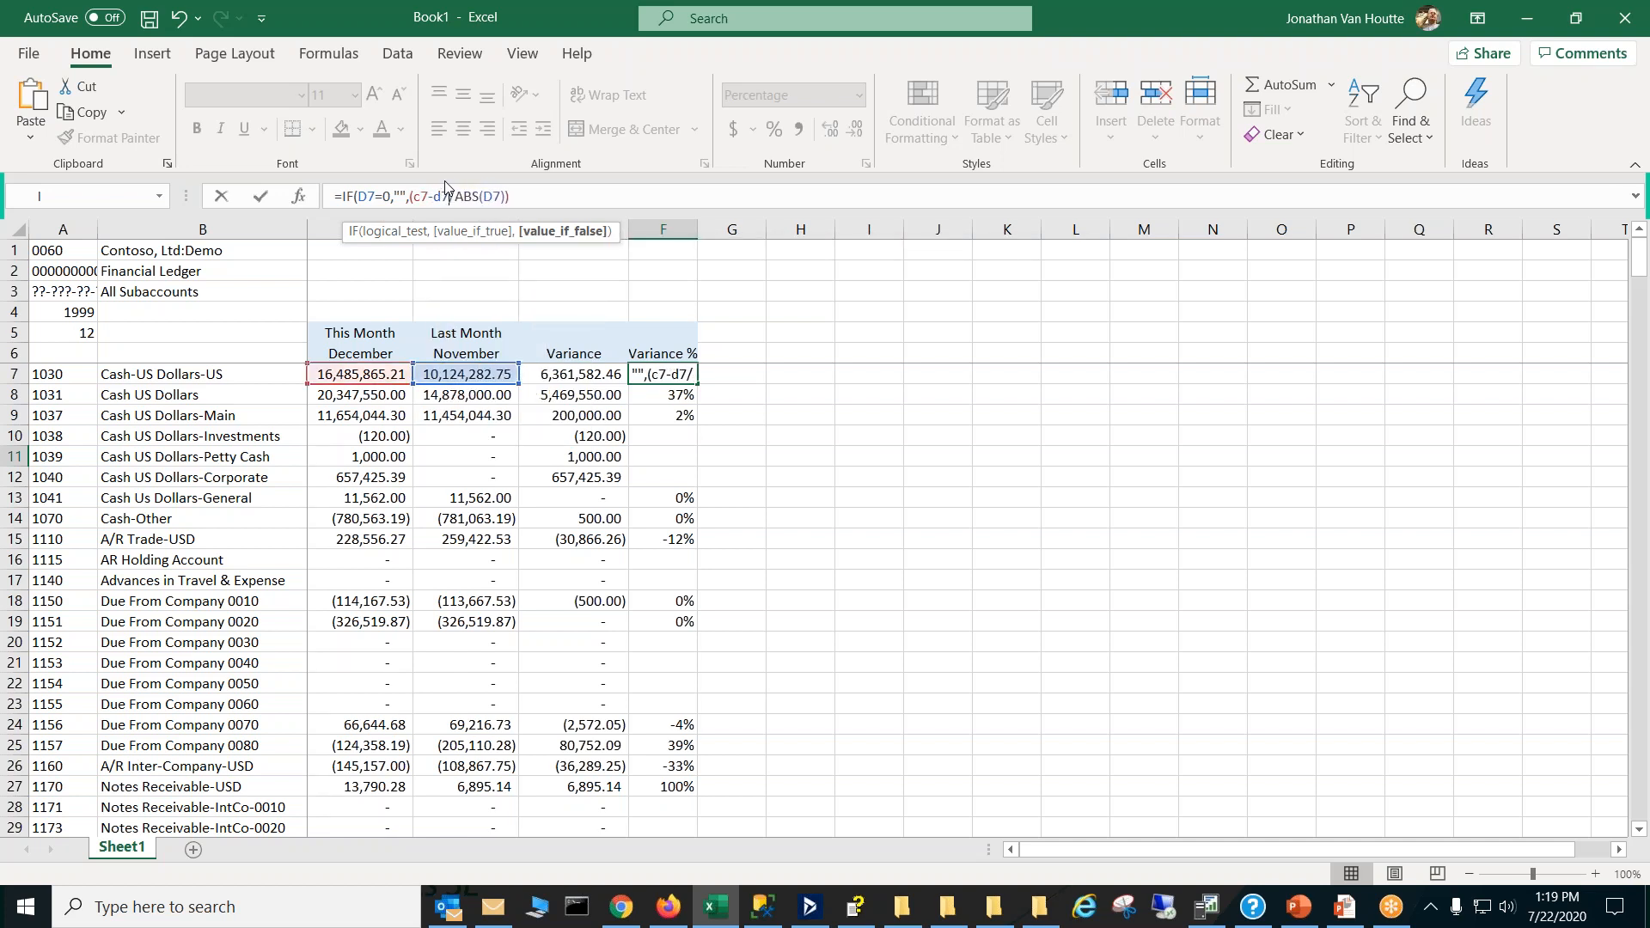
key("Return")
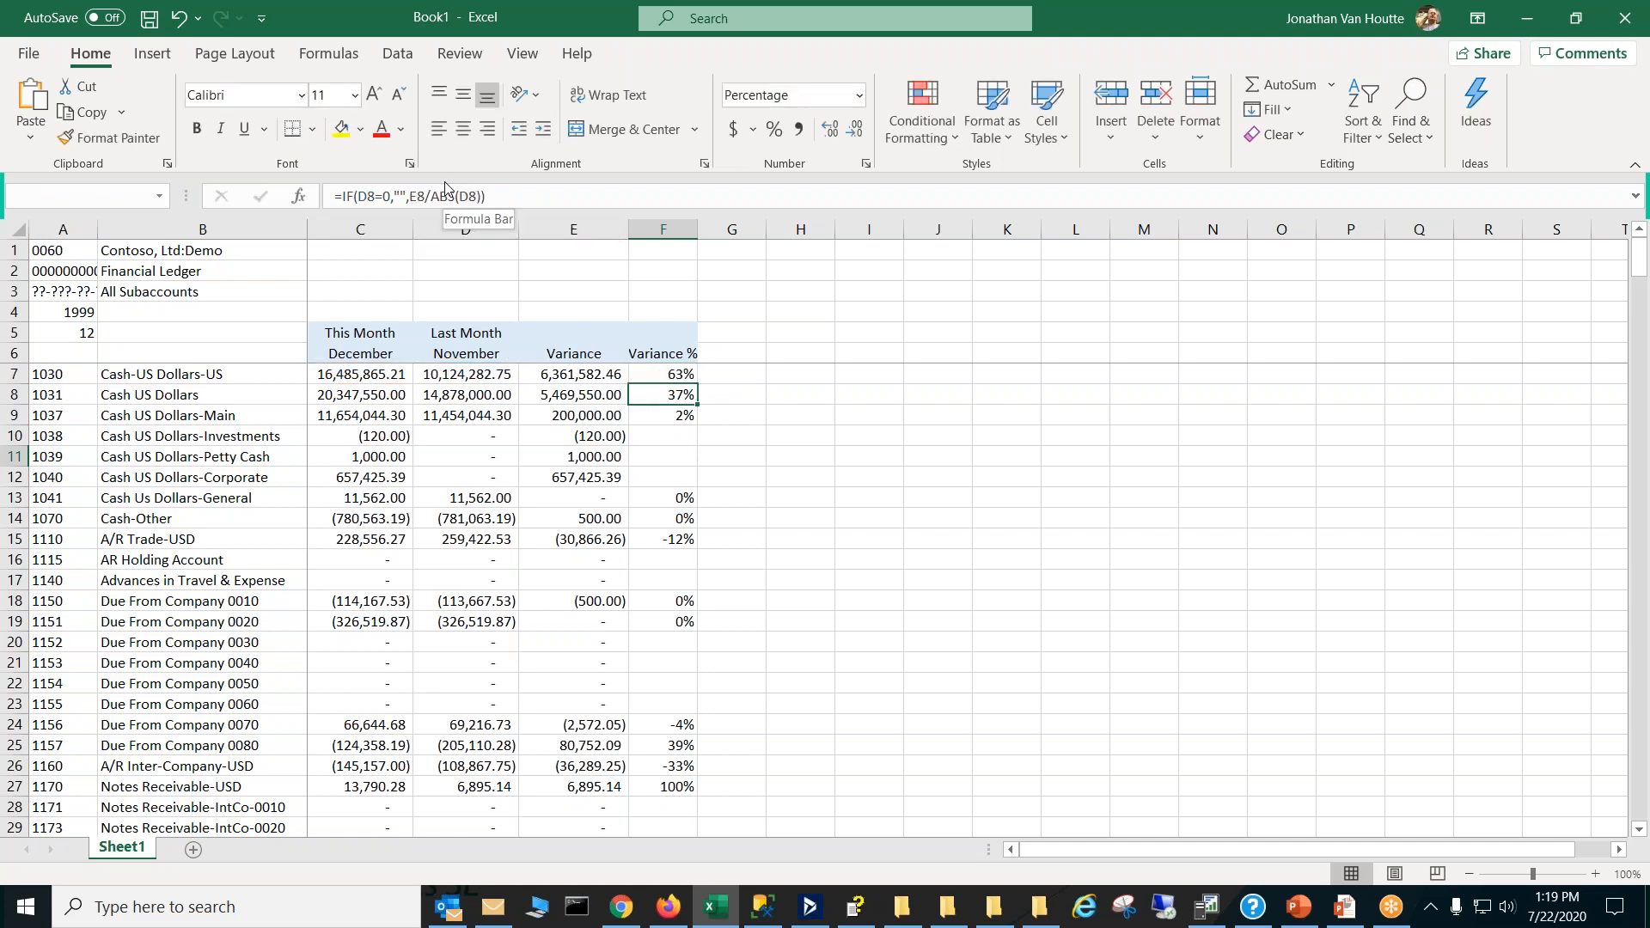
left_click(692, 379)
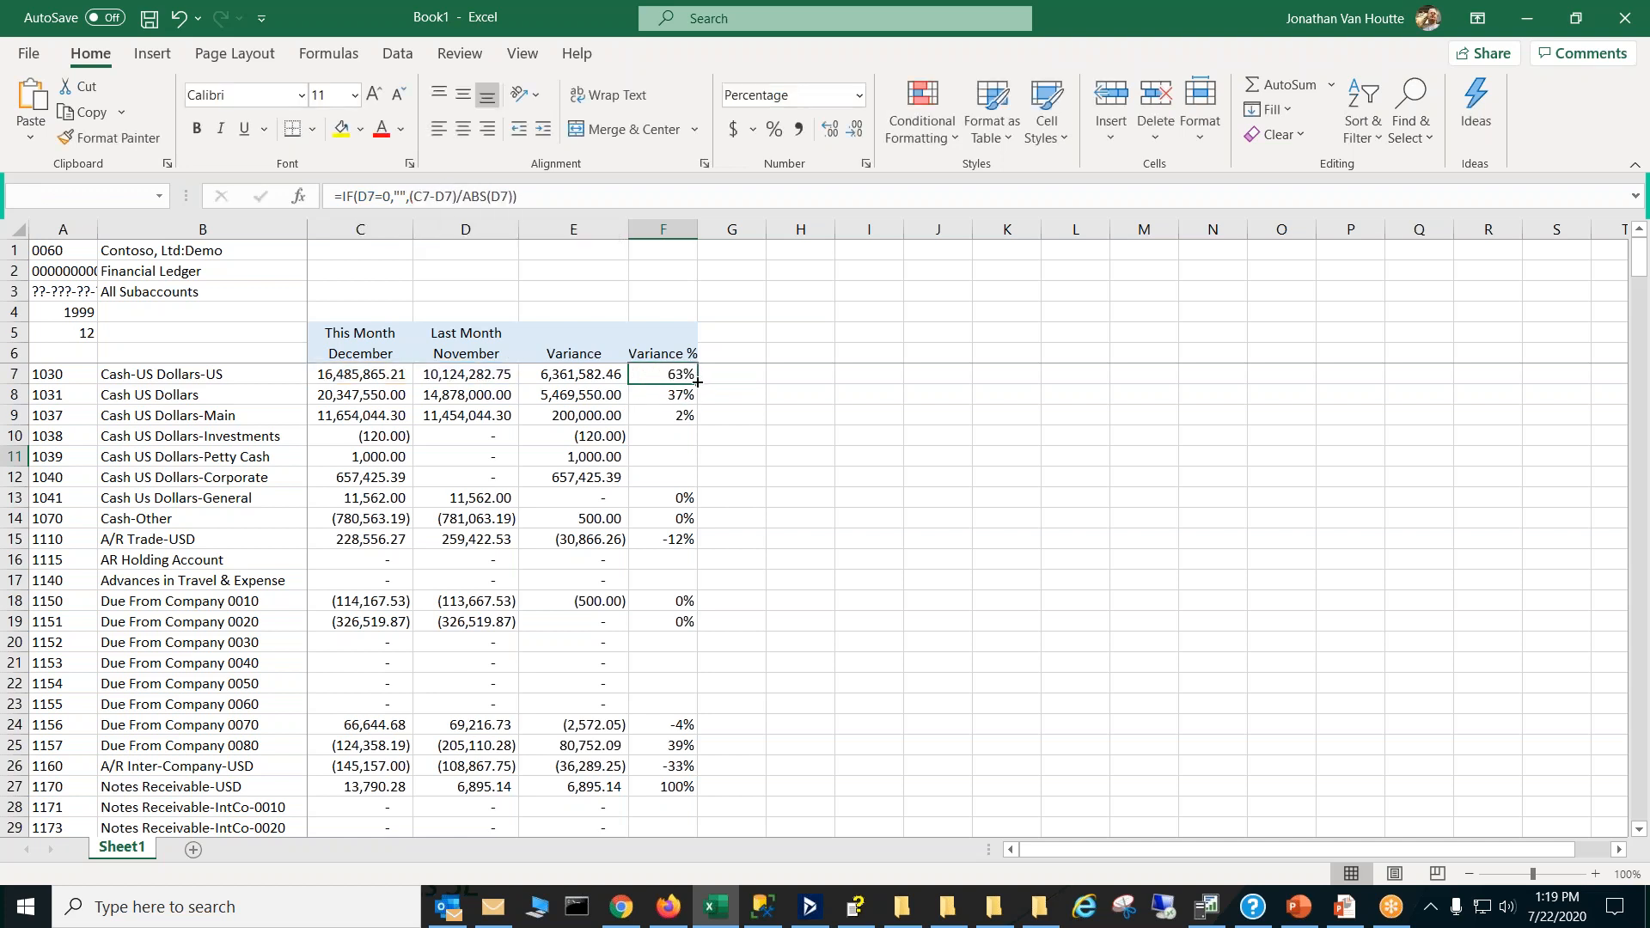
double_click(697, 383)
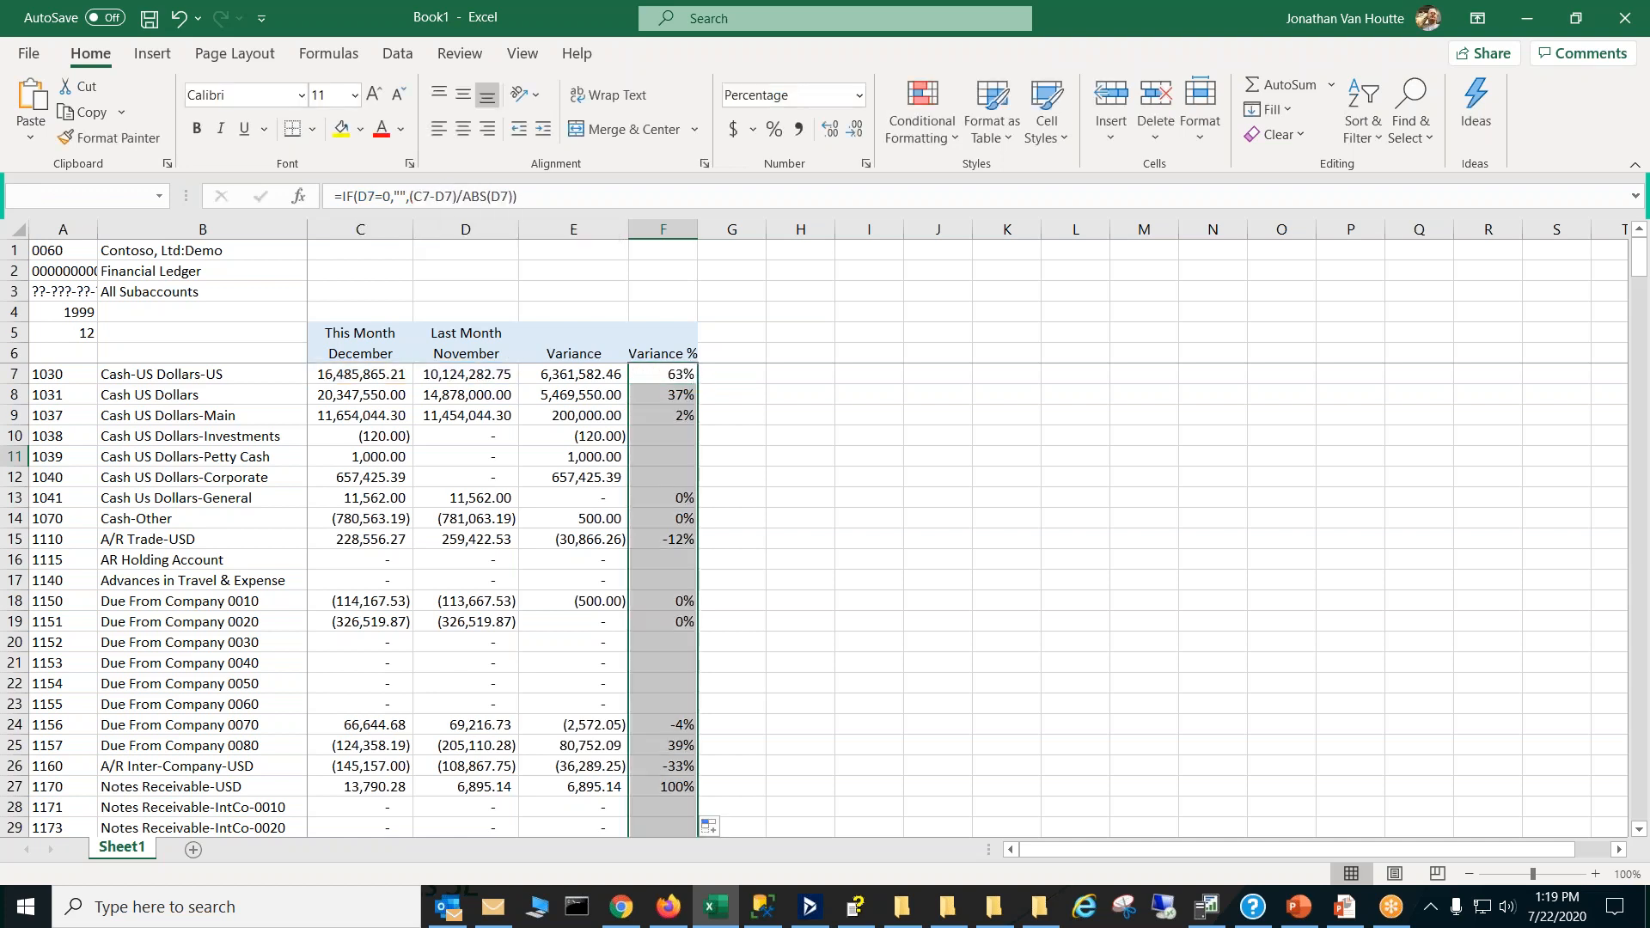
Step: Compare the new variance percentage formula in F7 with the variance formulas in column E
left_click(667, 376)
left_click(607, 370)
left_click(596, 453)
left_click(597, 410)
left_click(599, 378)
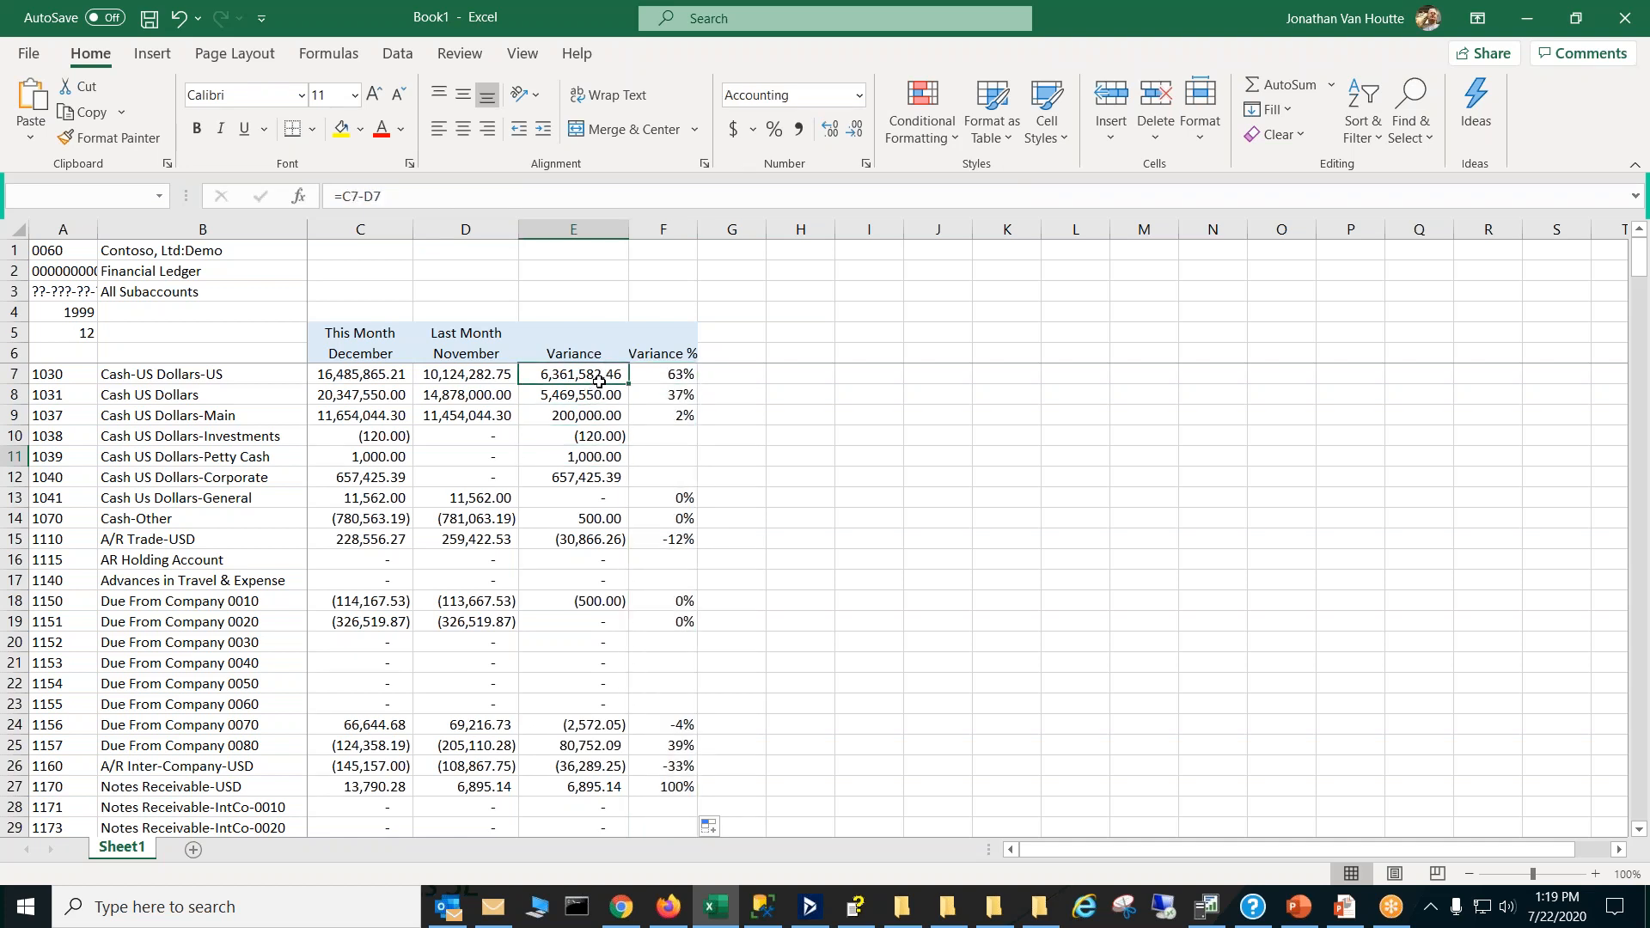
left_click(592, 244)
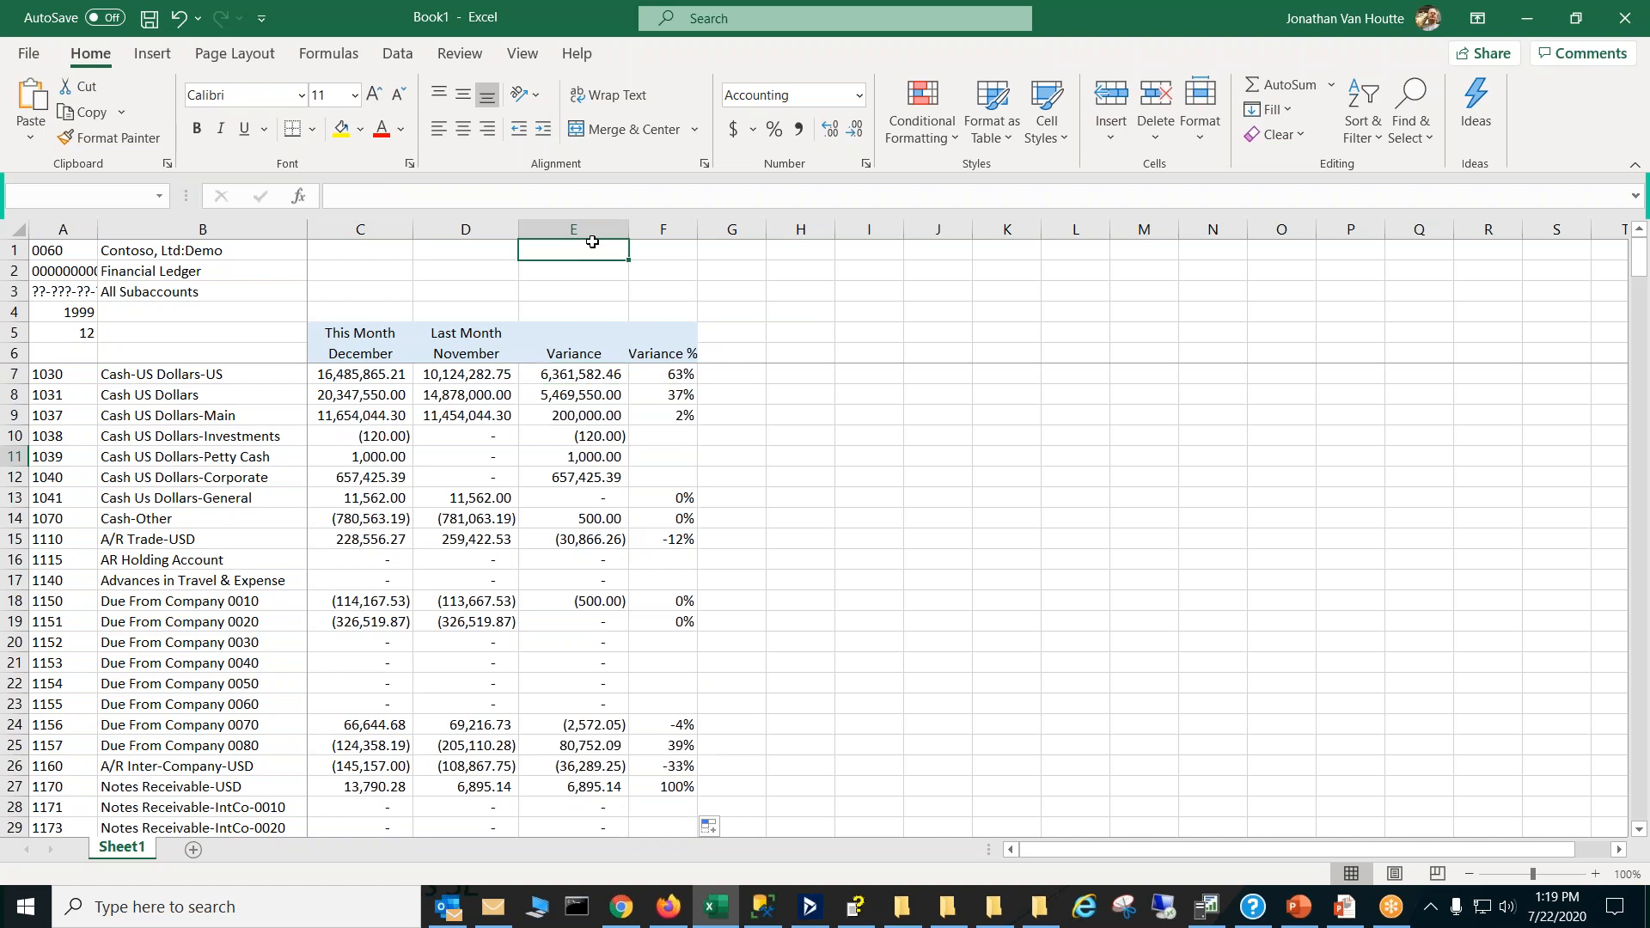
left_click(591, 227)
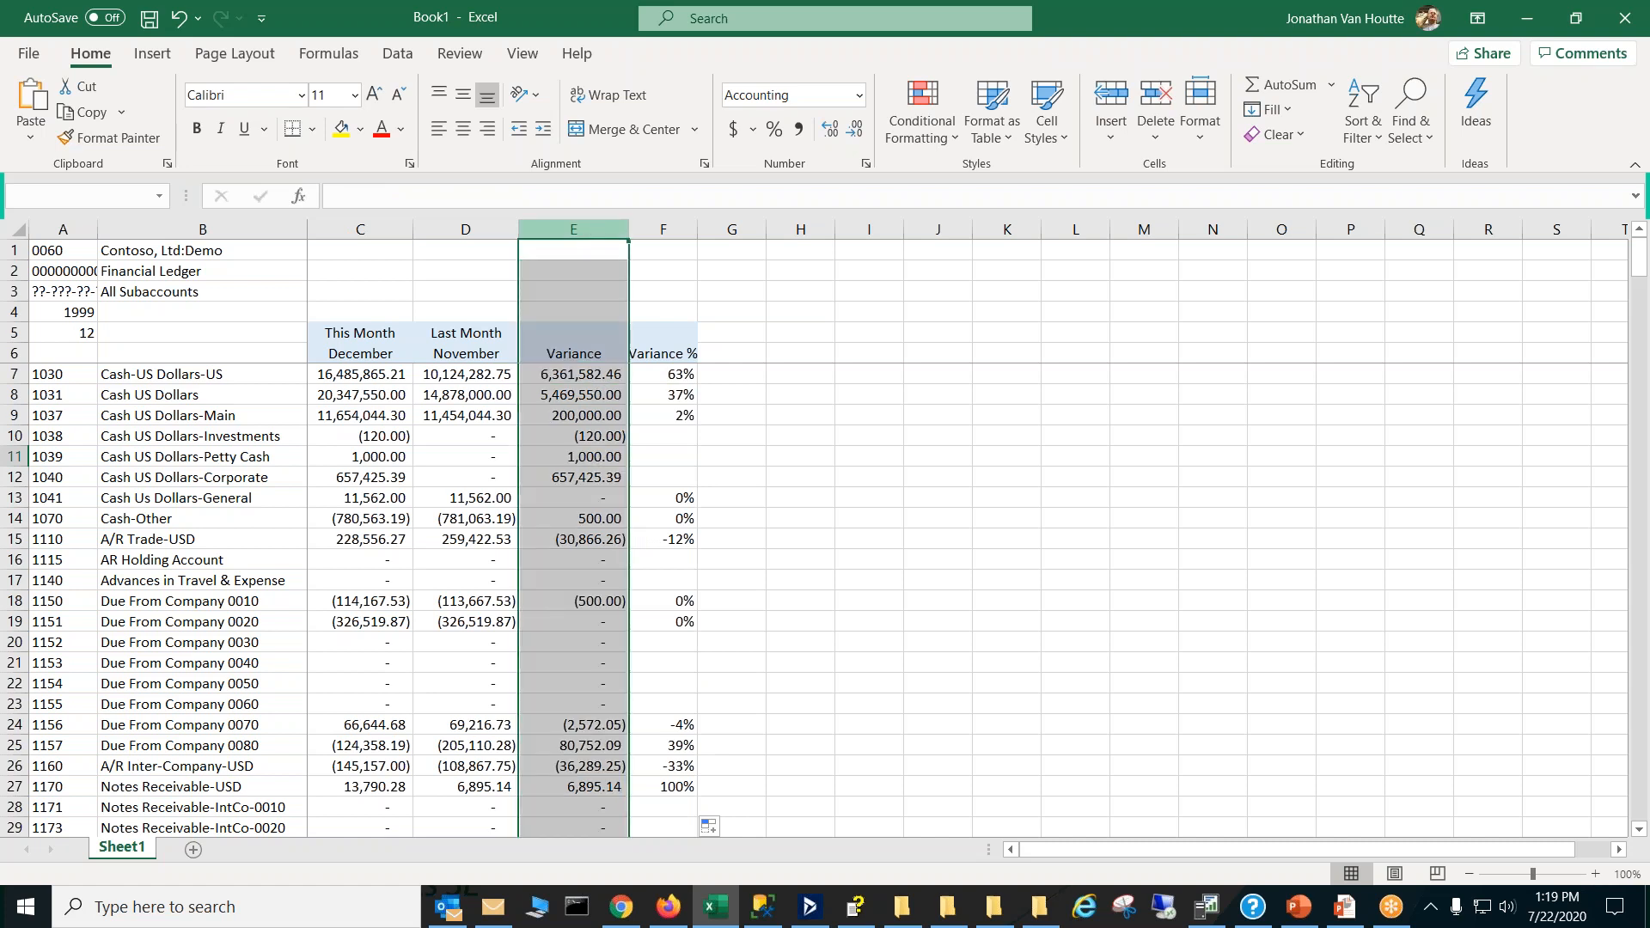
left_click(685, 370)
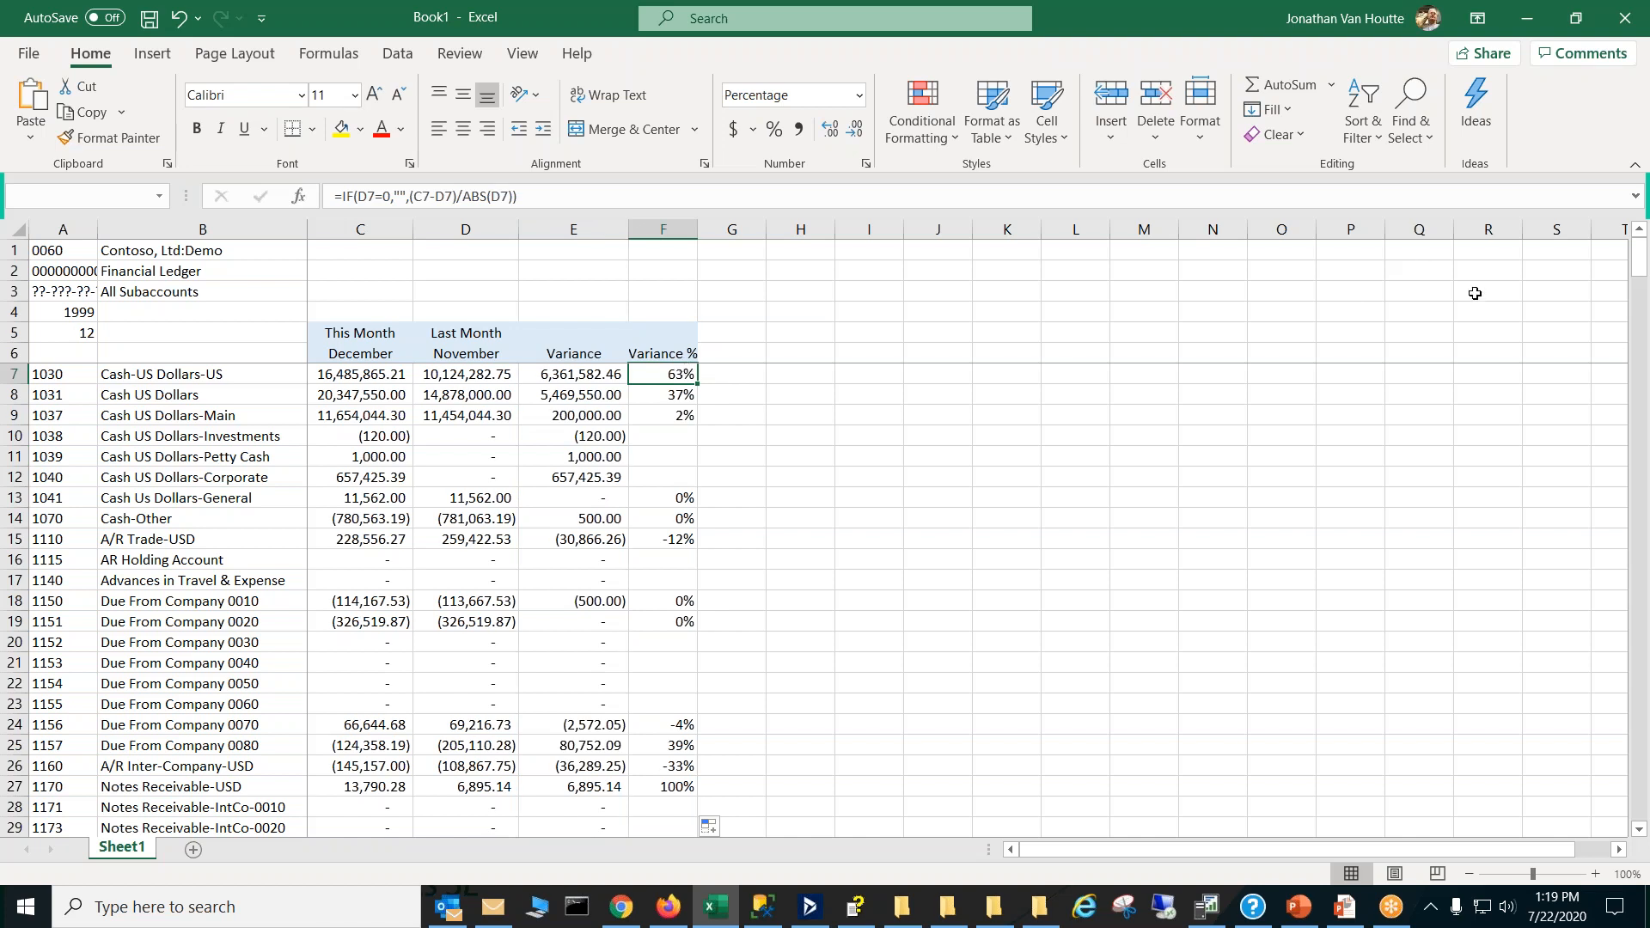
Step: Insert two blank rows between the Goodwill account and Due to Company 0010, at rows 101 and 102
left_click(1640, 422)
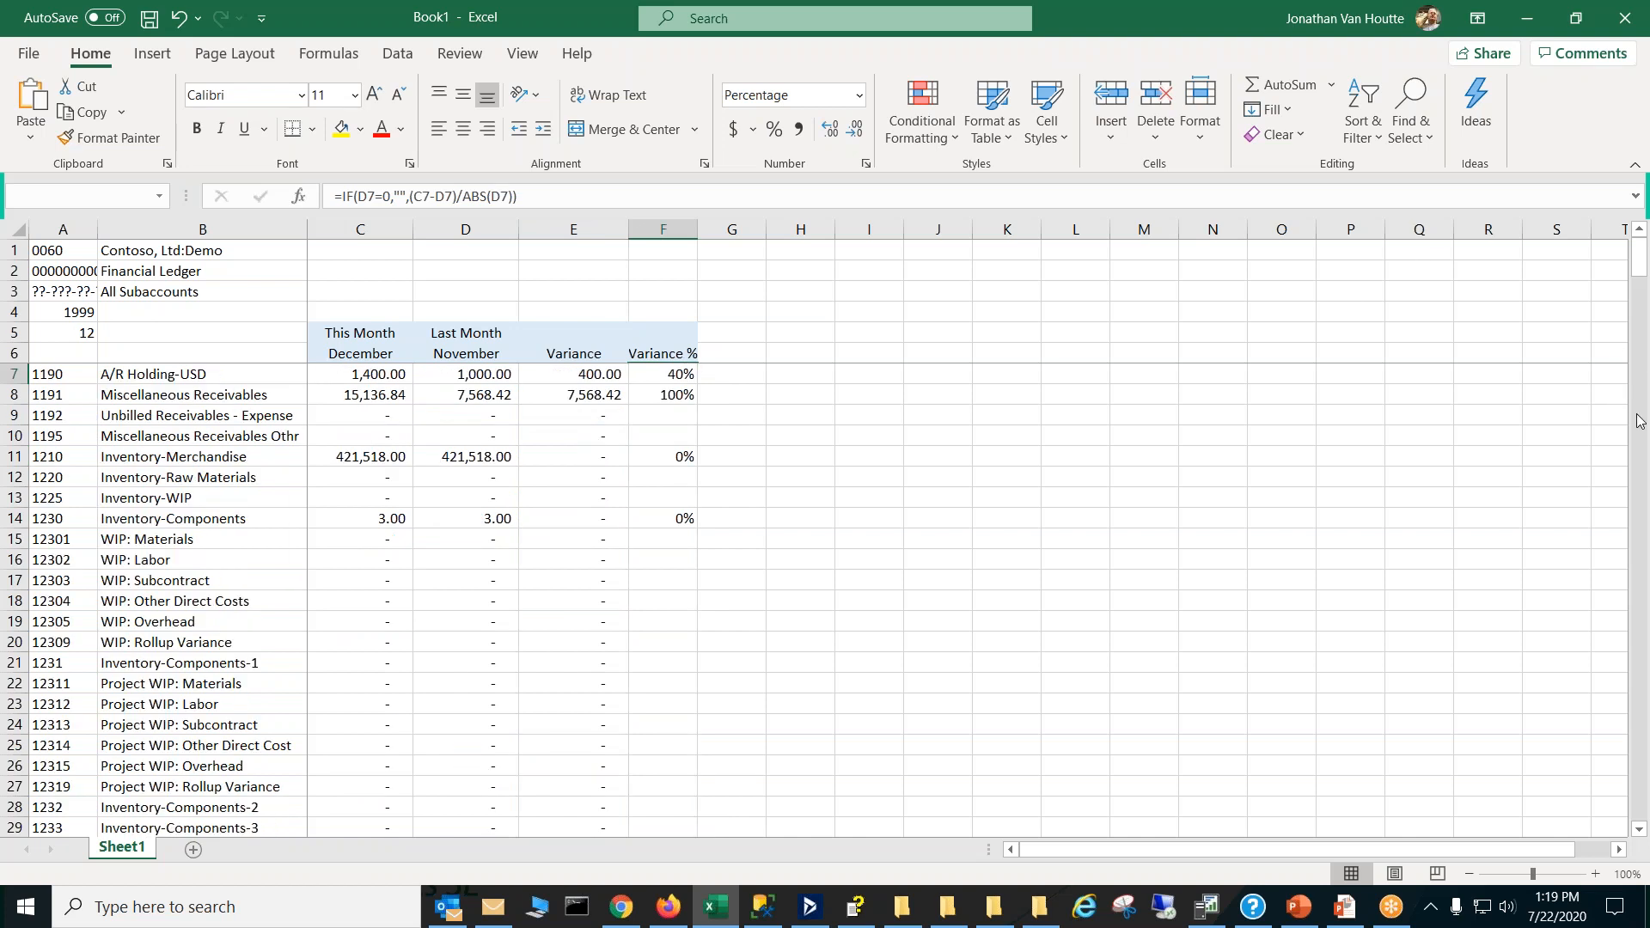
left_click(1640, 421)
left_click(1640, 421)
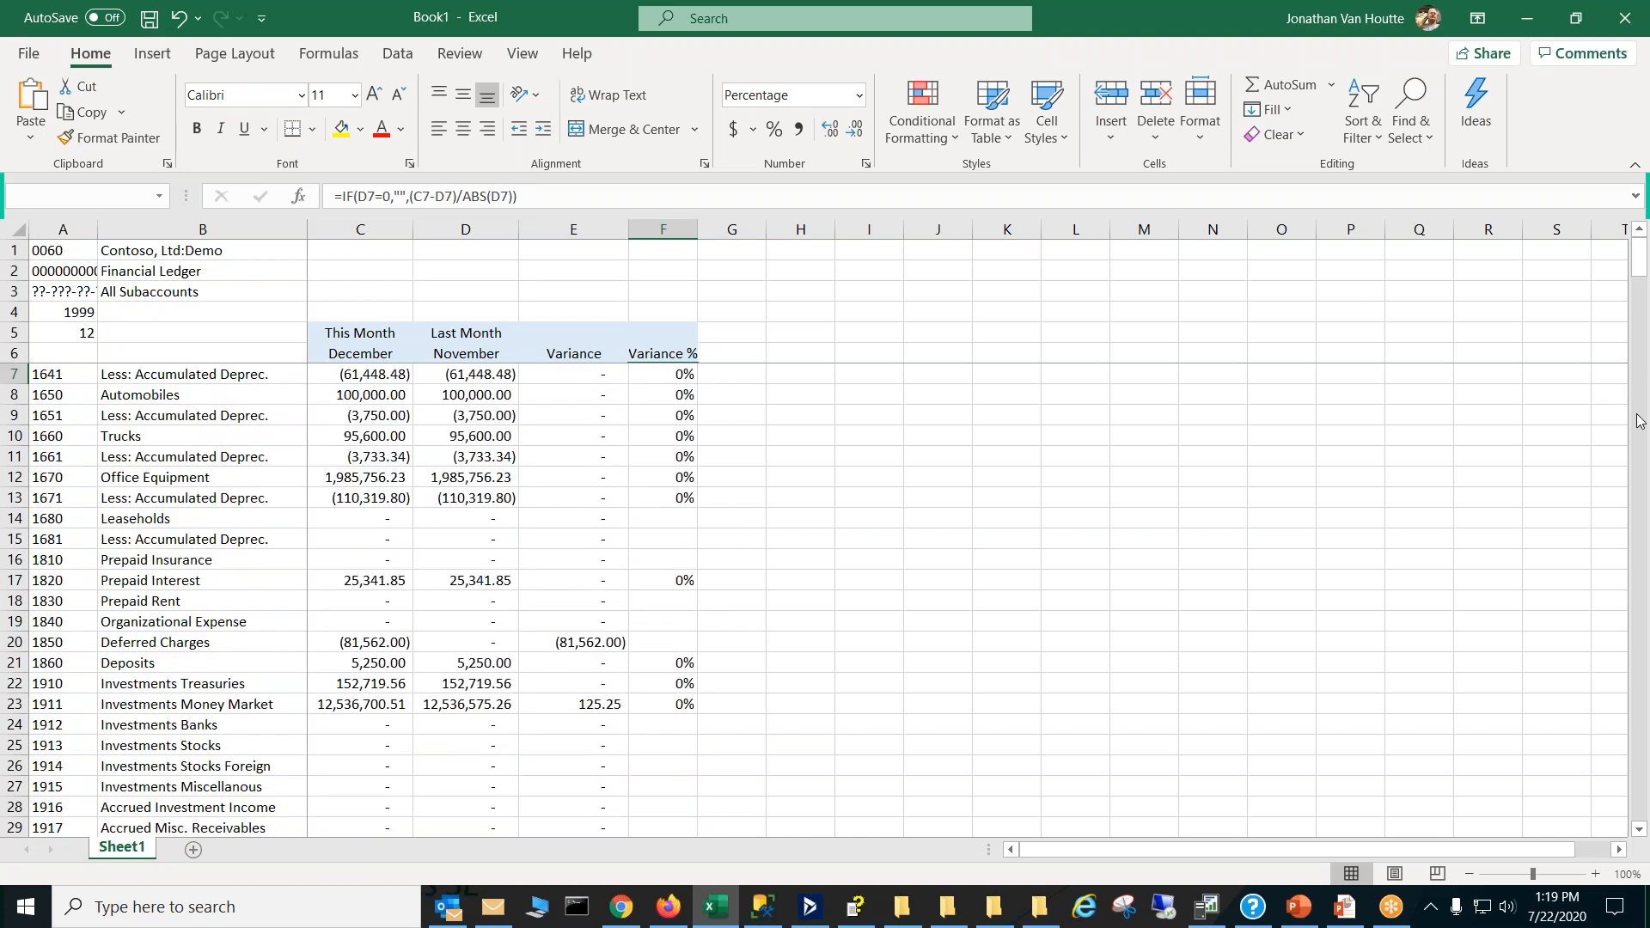
left_click(1640, 421)
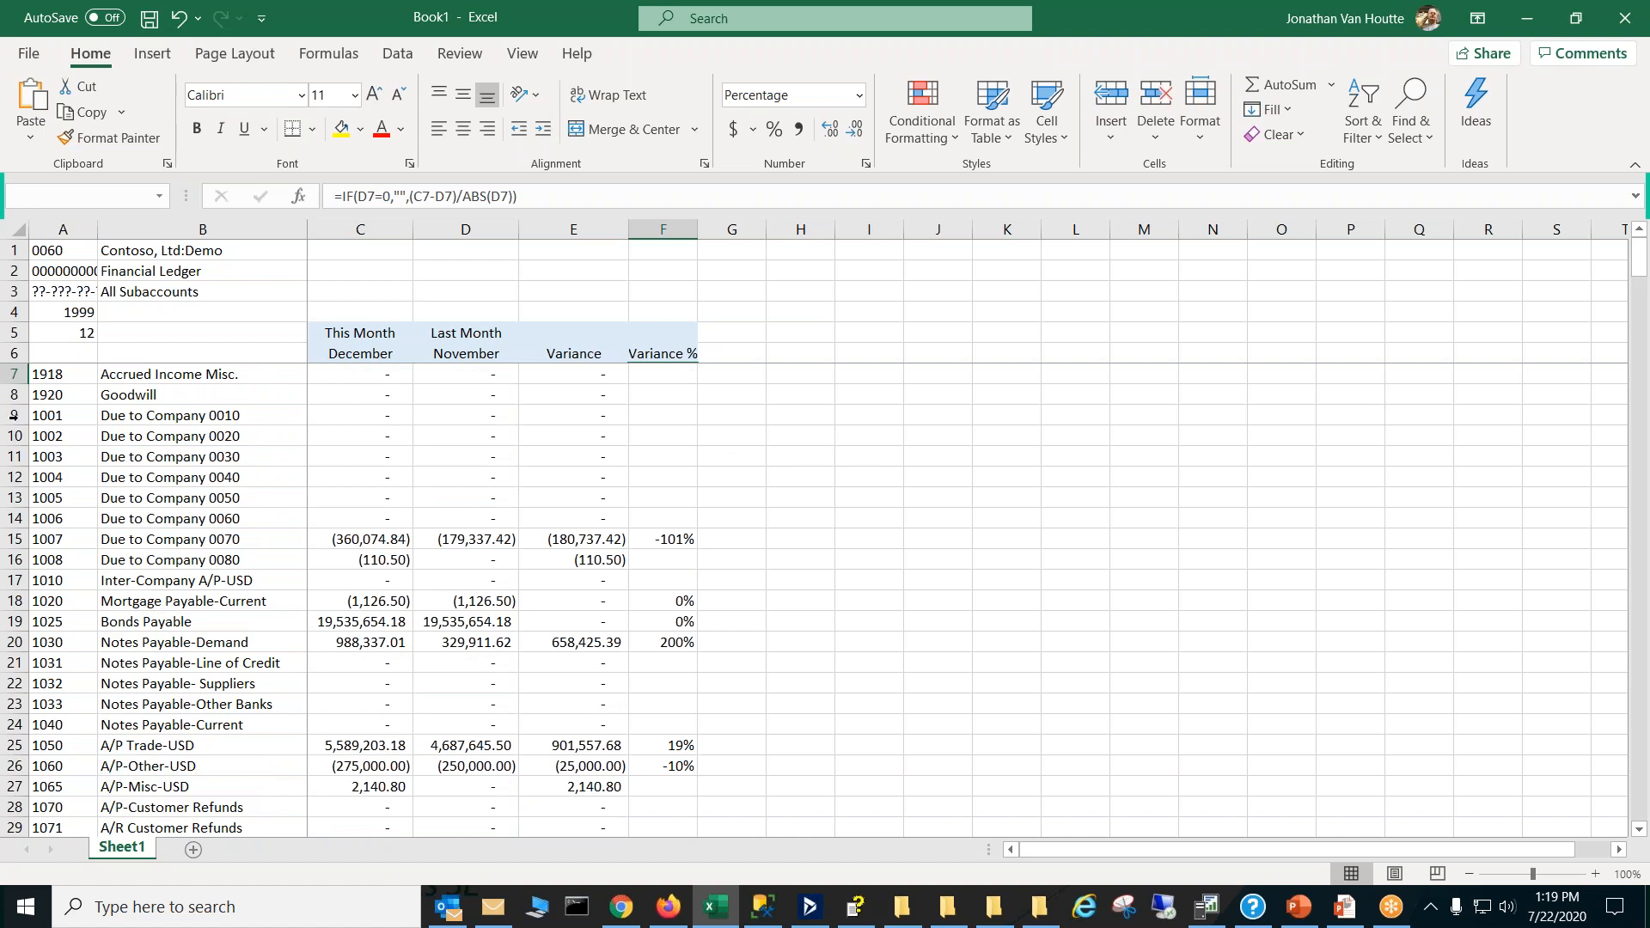
left_click_drag(22, 418, 22, 436)
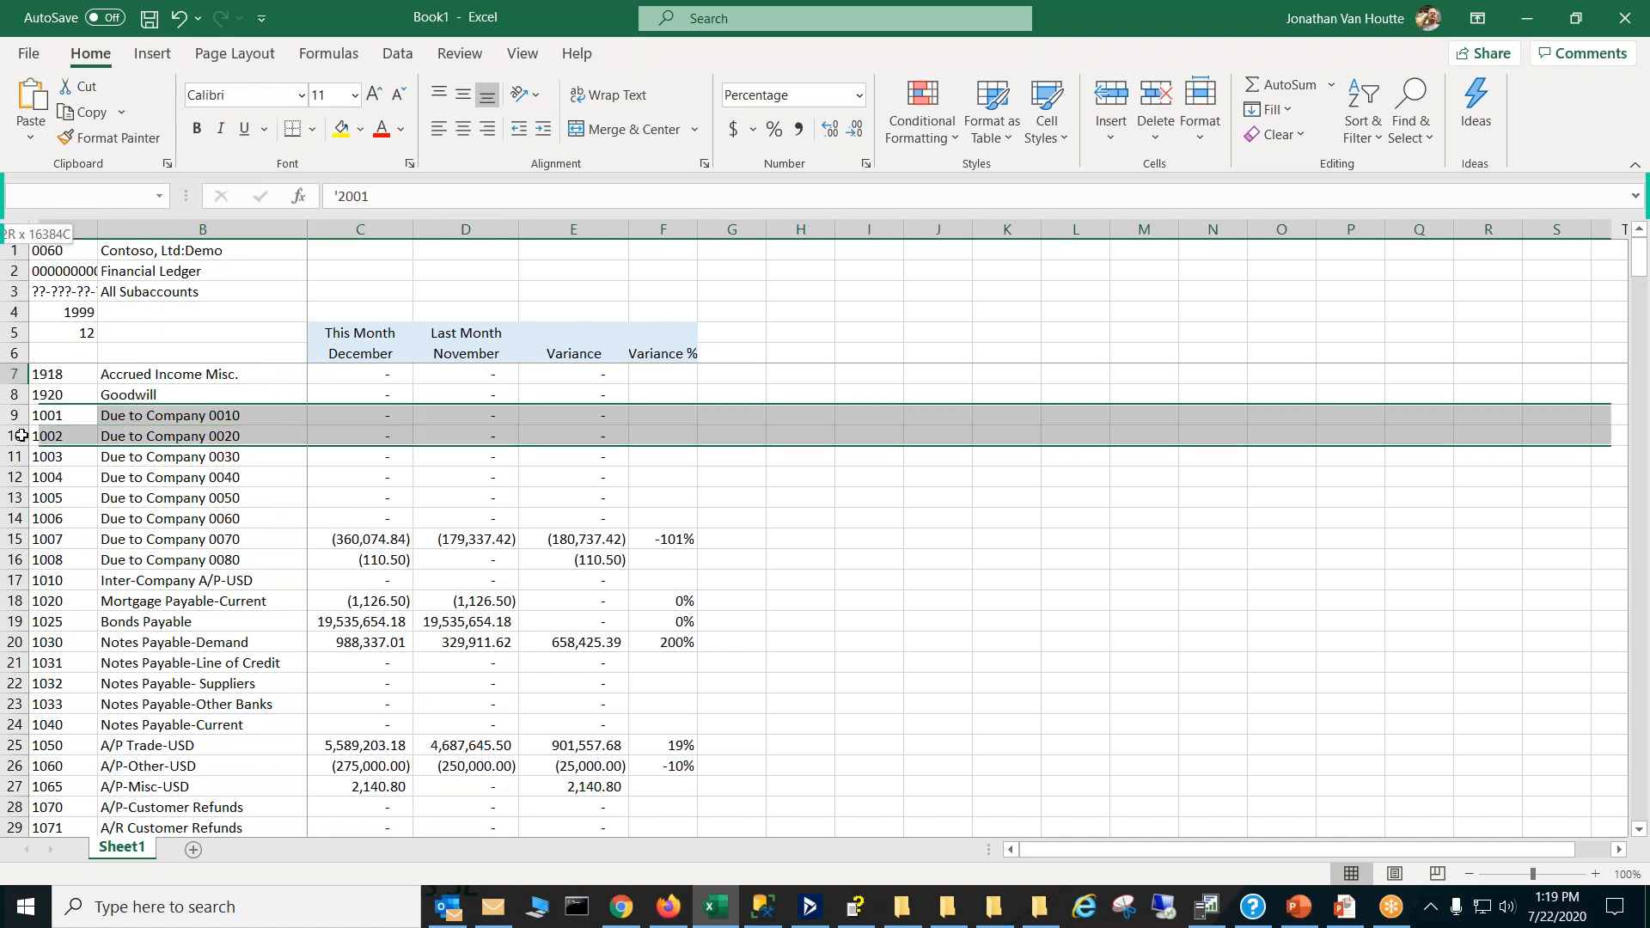
left_click_drag(22, 436, 21, 436)
right_click(21, 435)
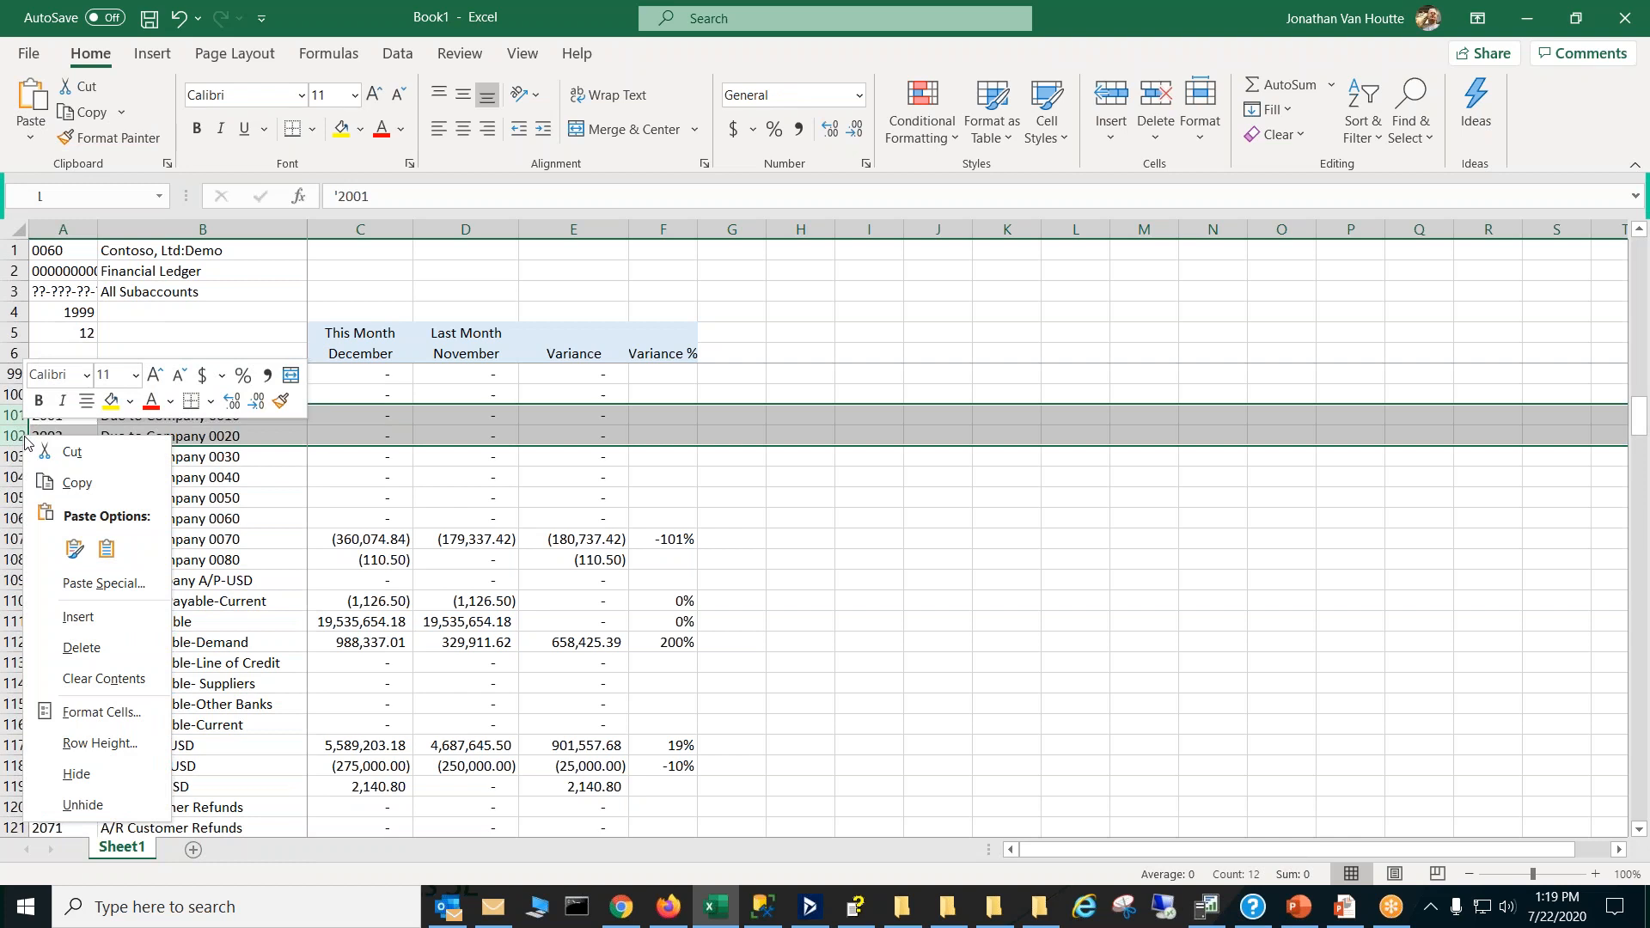
left_click(126, 618)
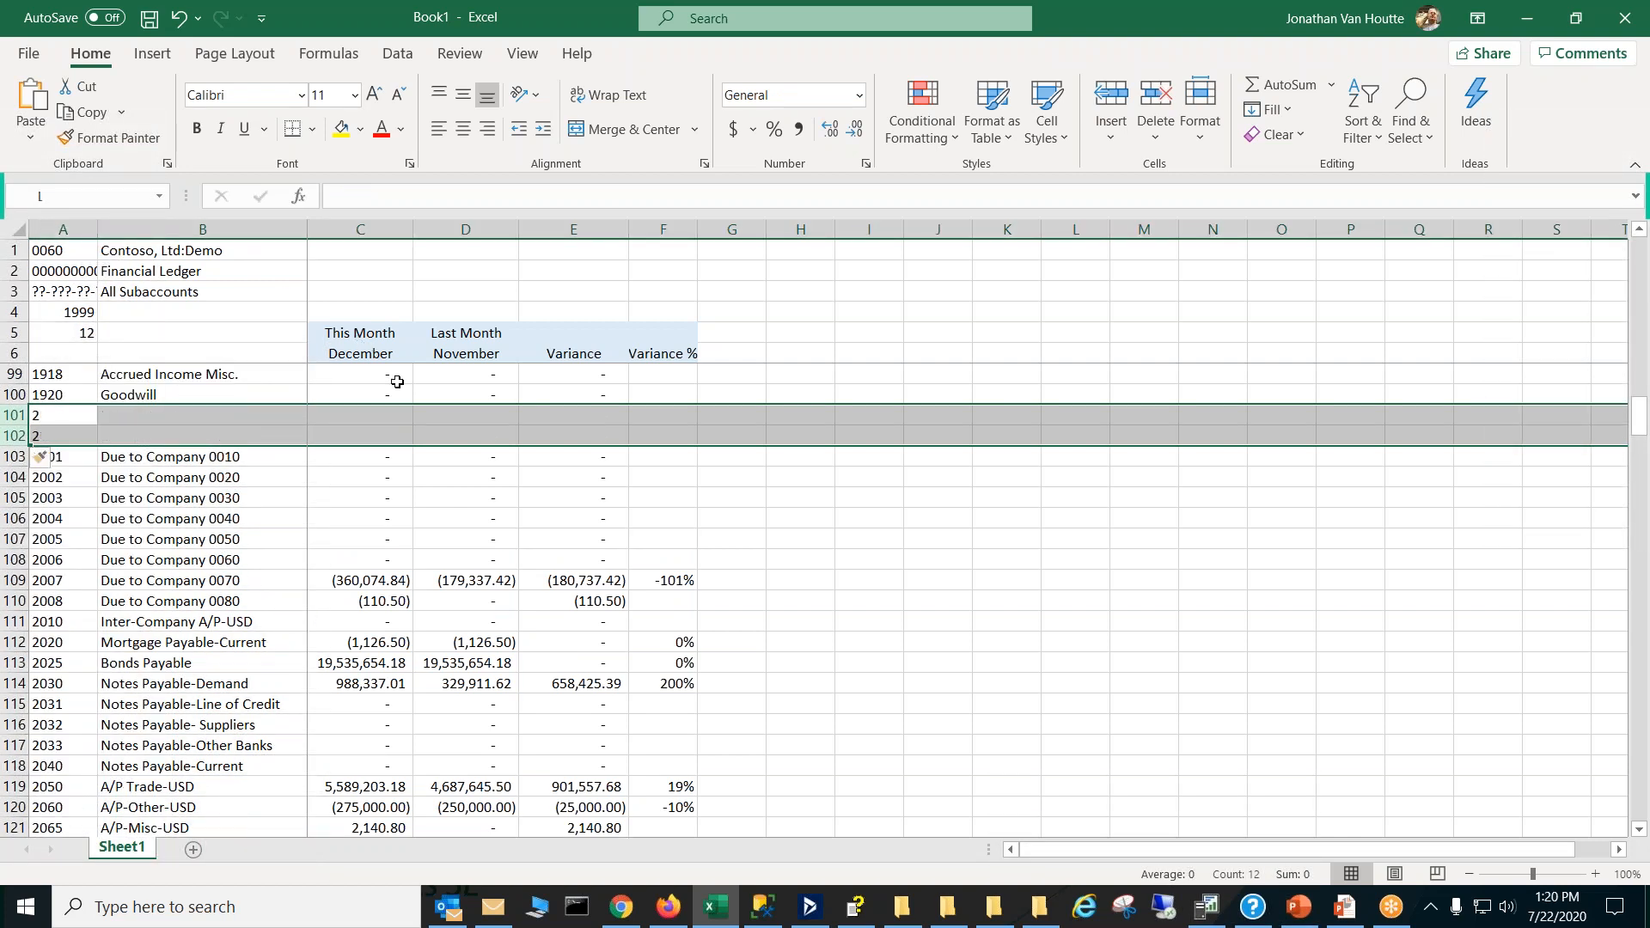
Step: Review the workbook's calculation options and choose Automatic
left_click(402, 414)
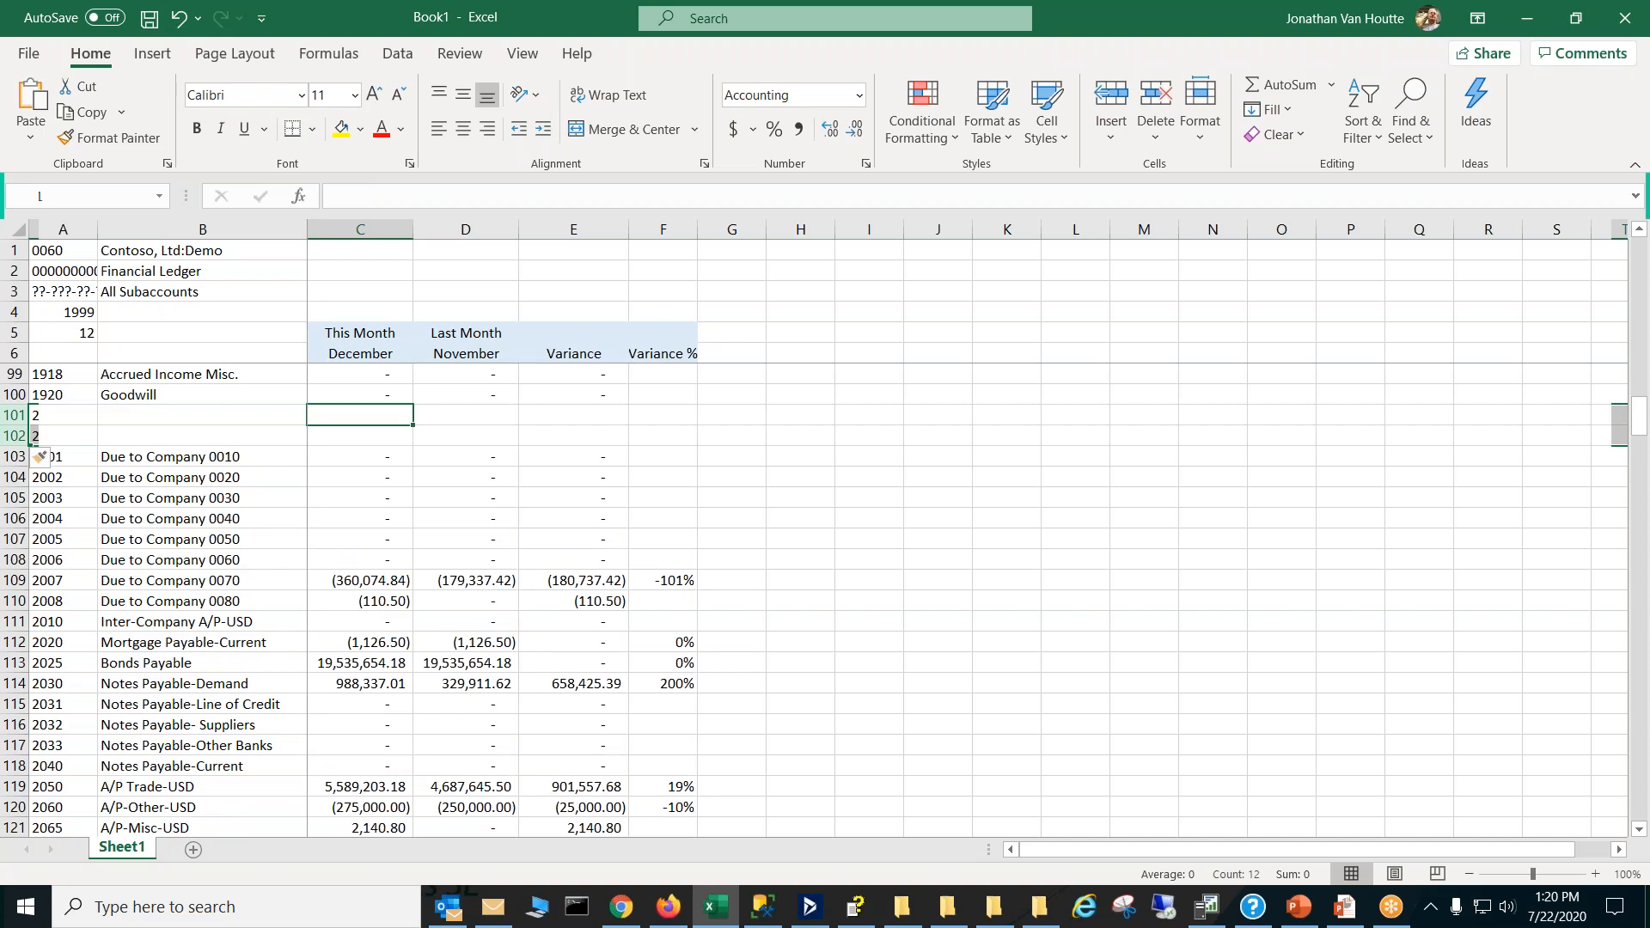
left_click(328, 53)
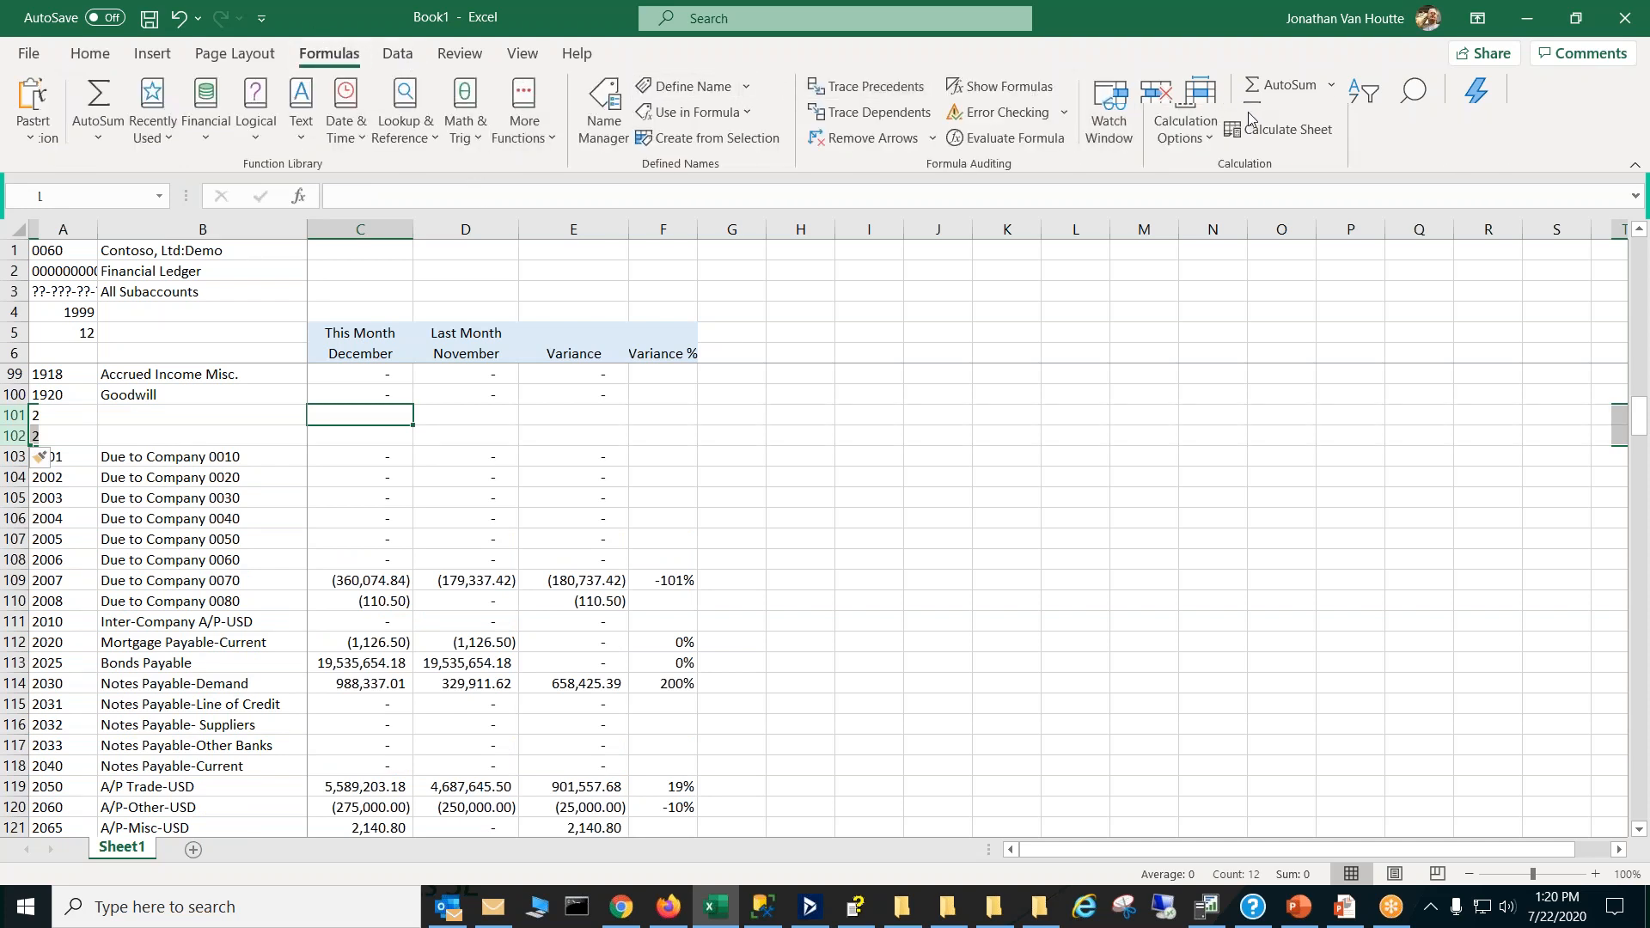
left_click(1200, 127)
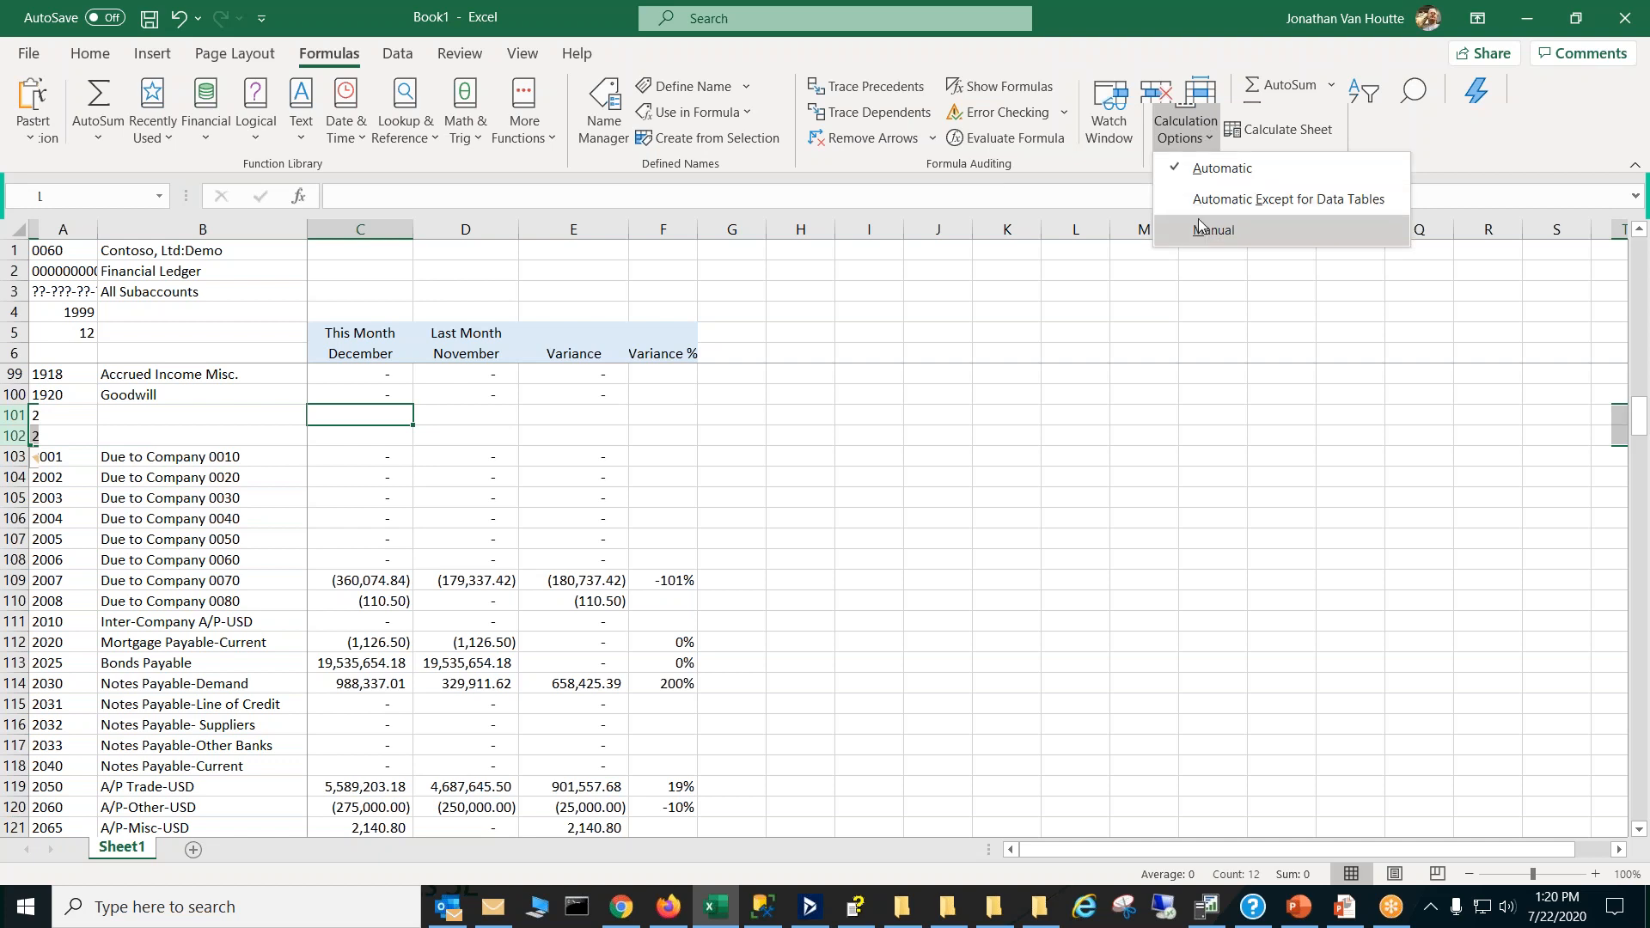
left_click(1219, 170)
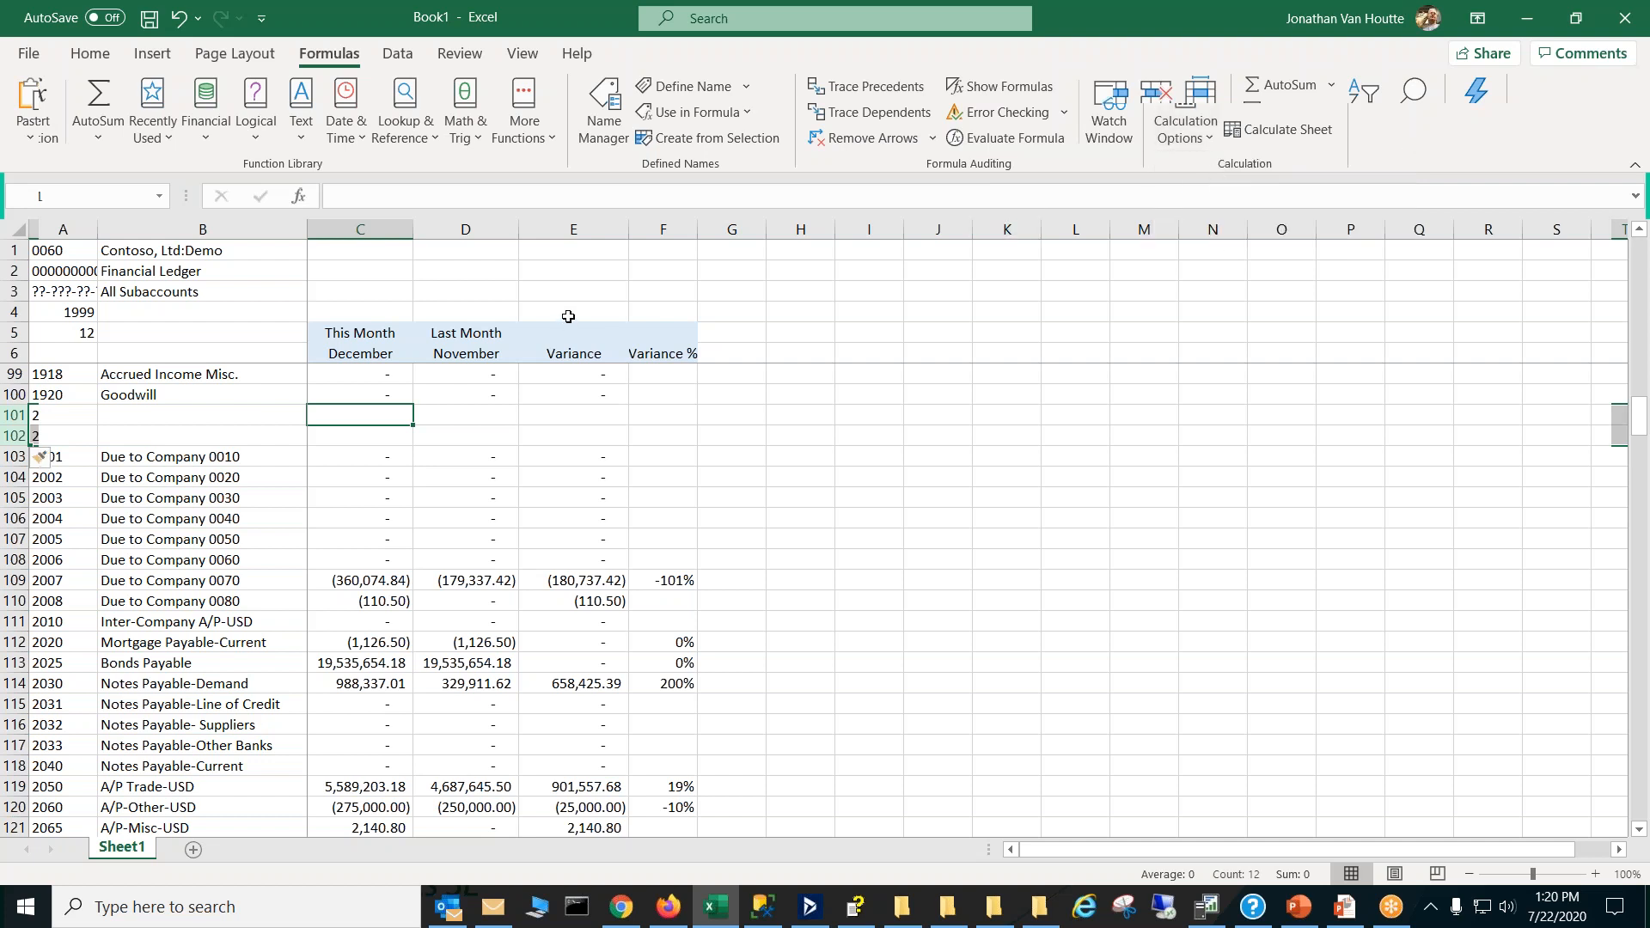
Step: Total the asset rows in C101:F101 with =SUM(C7:C100) filled across, and add a top border to the totals
left_click(84, 50)
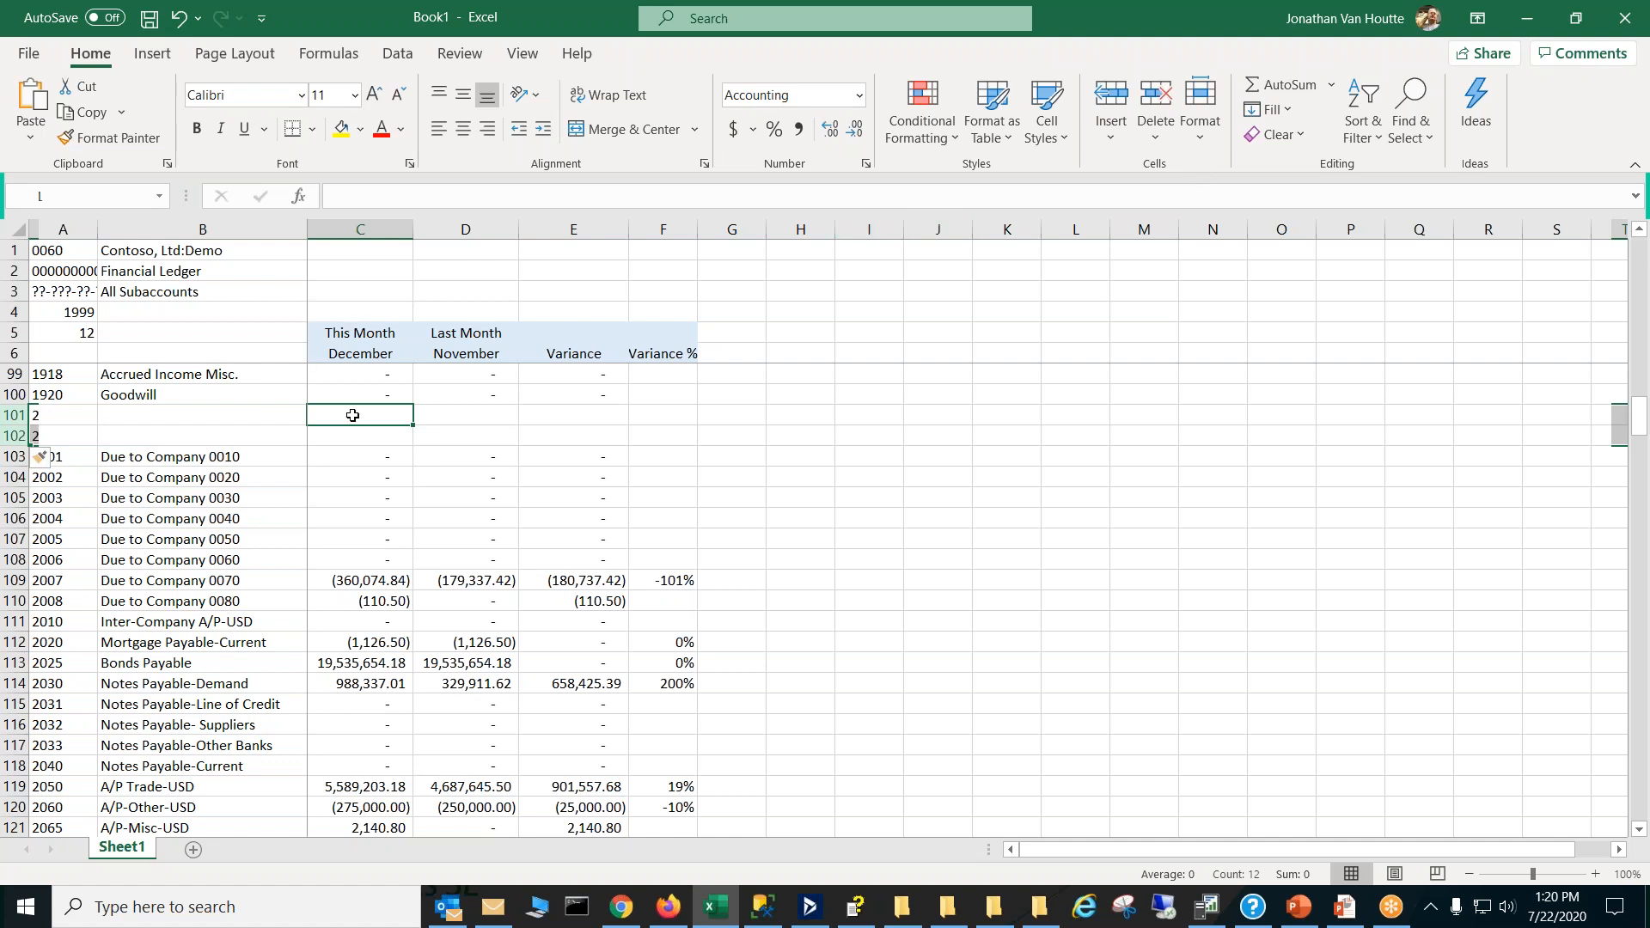
left_click_drag(432, 425, 676, 416)
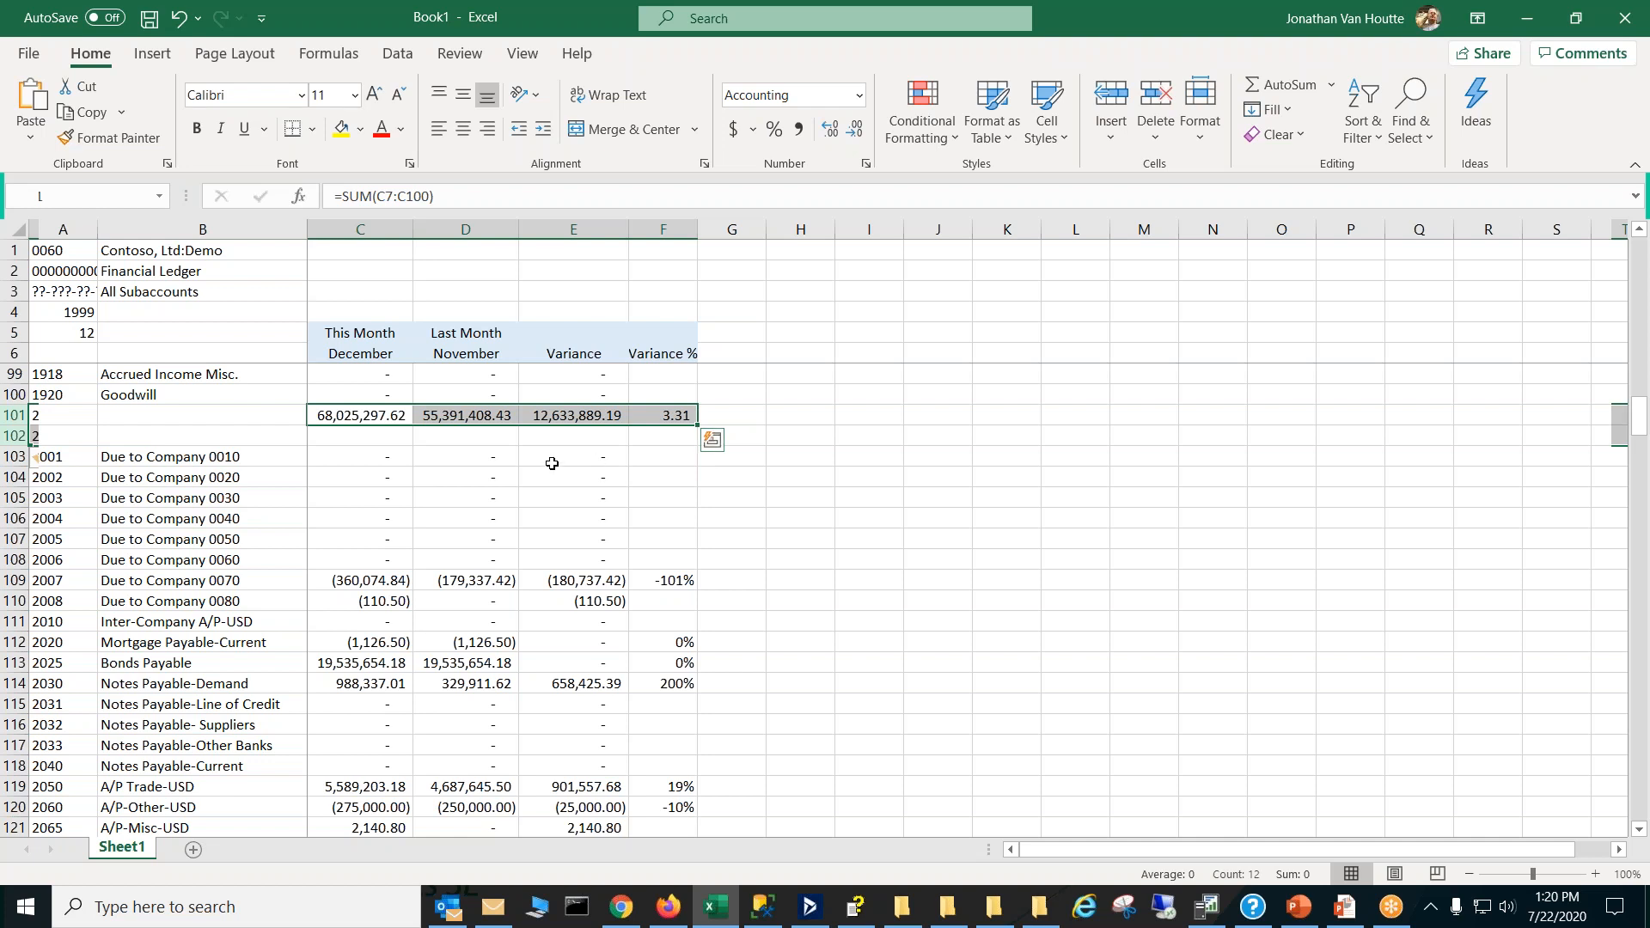
left_click(314, 130)
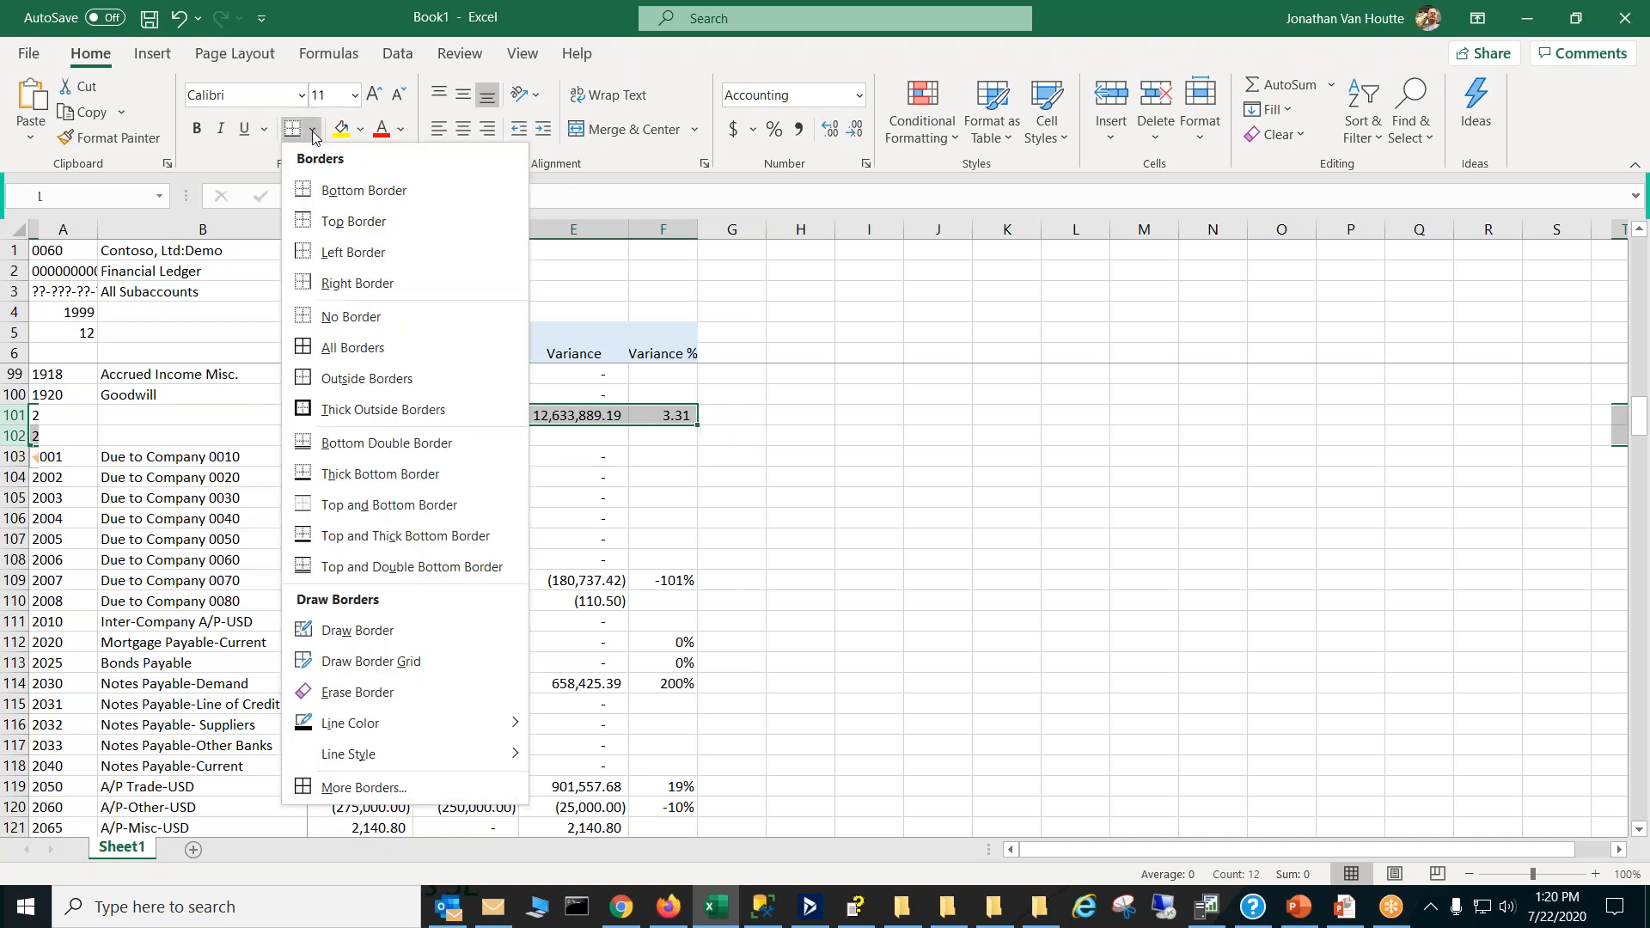
left_click(361, 223)
left_click(795, 470)
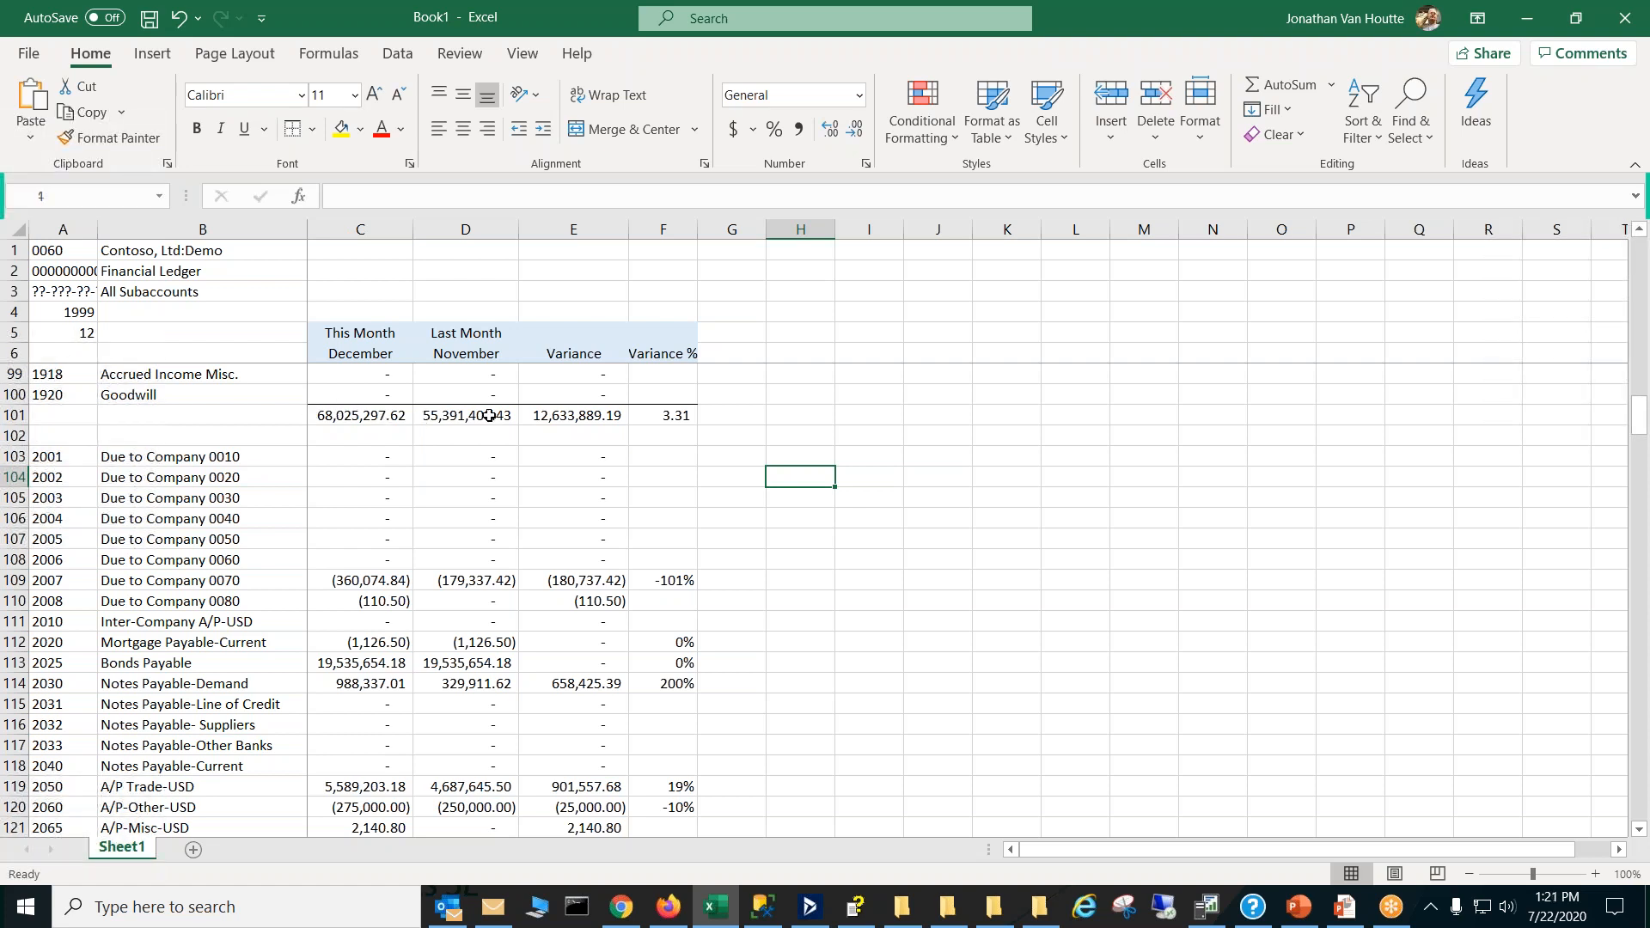
Step: Label the new total row by entering Assets in B101
left_click(150, 415)
type("Assets")
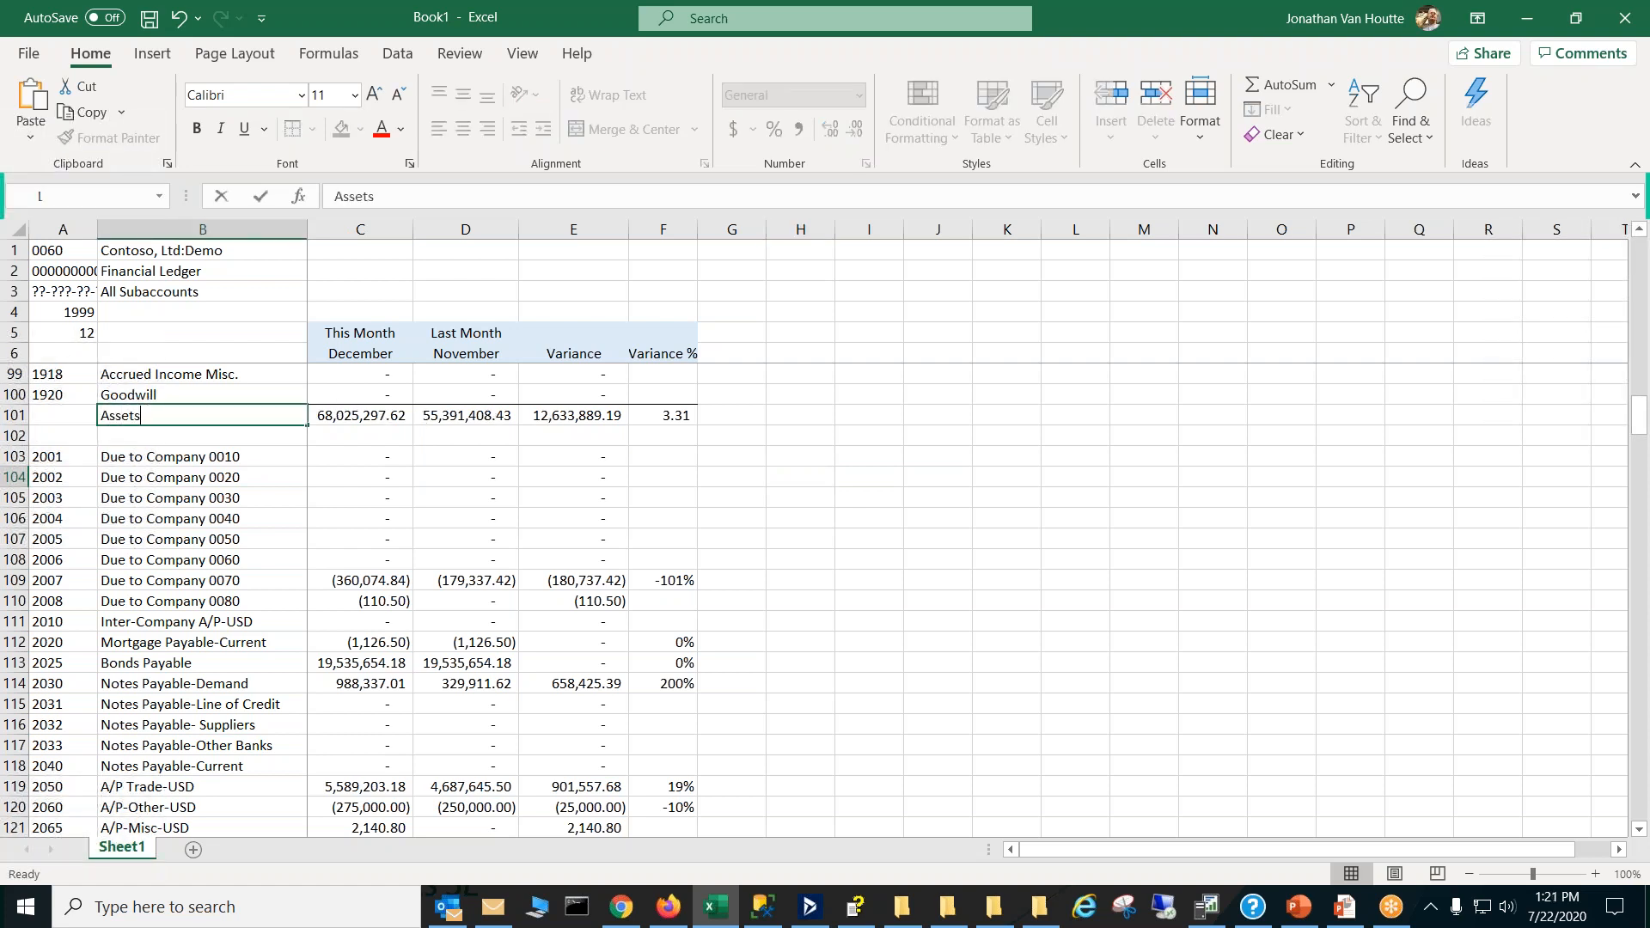
key("Return")
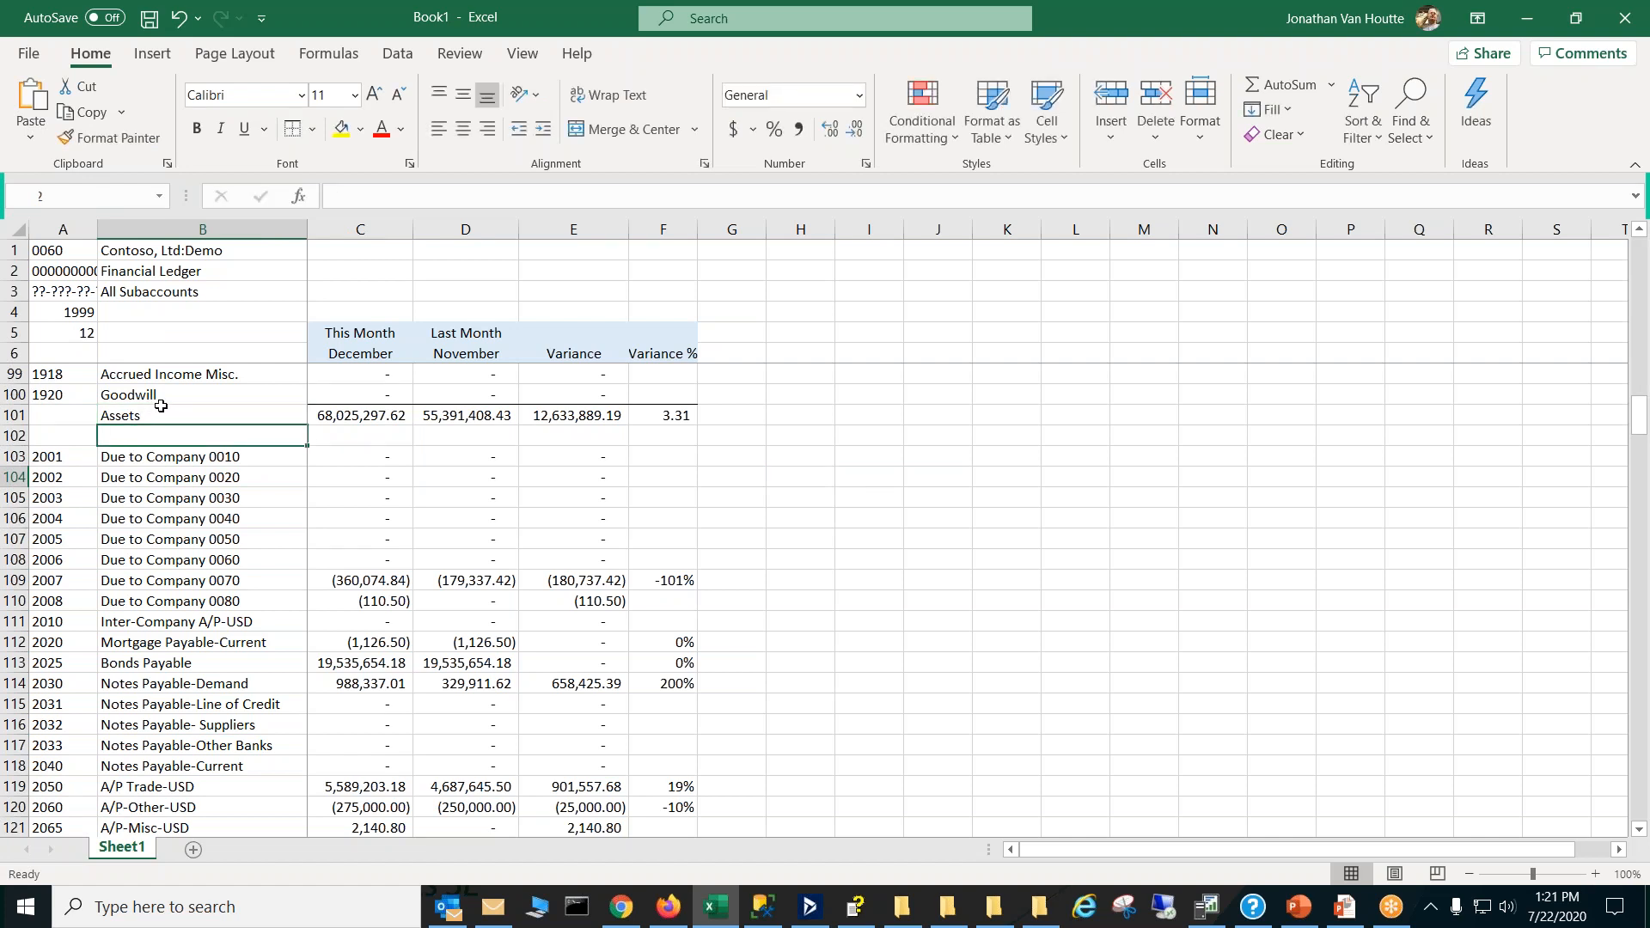
Step: Compare the Goodwill balance formula in C100 with the SUM range of the Assets total in C101
left_click(328, 389)
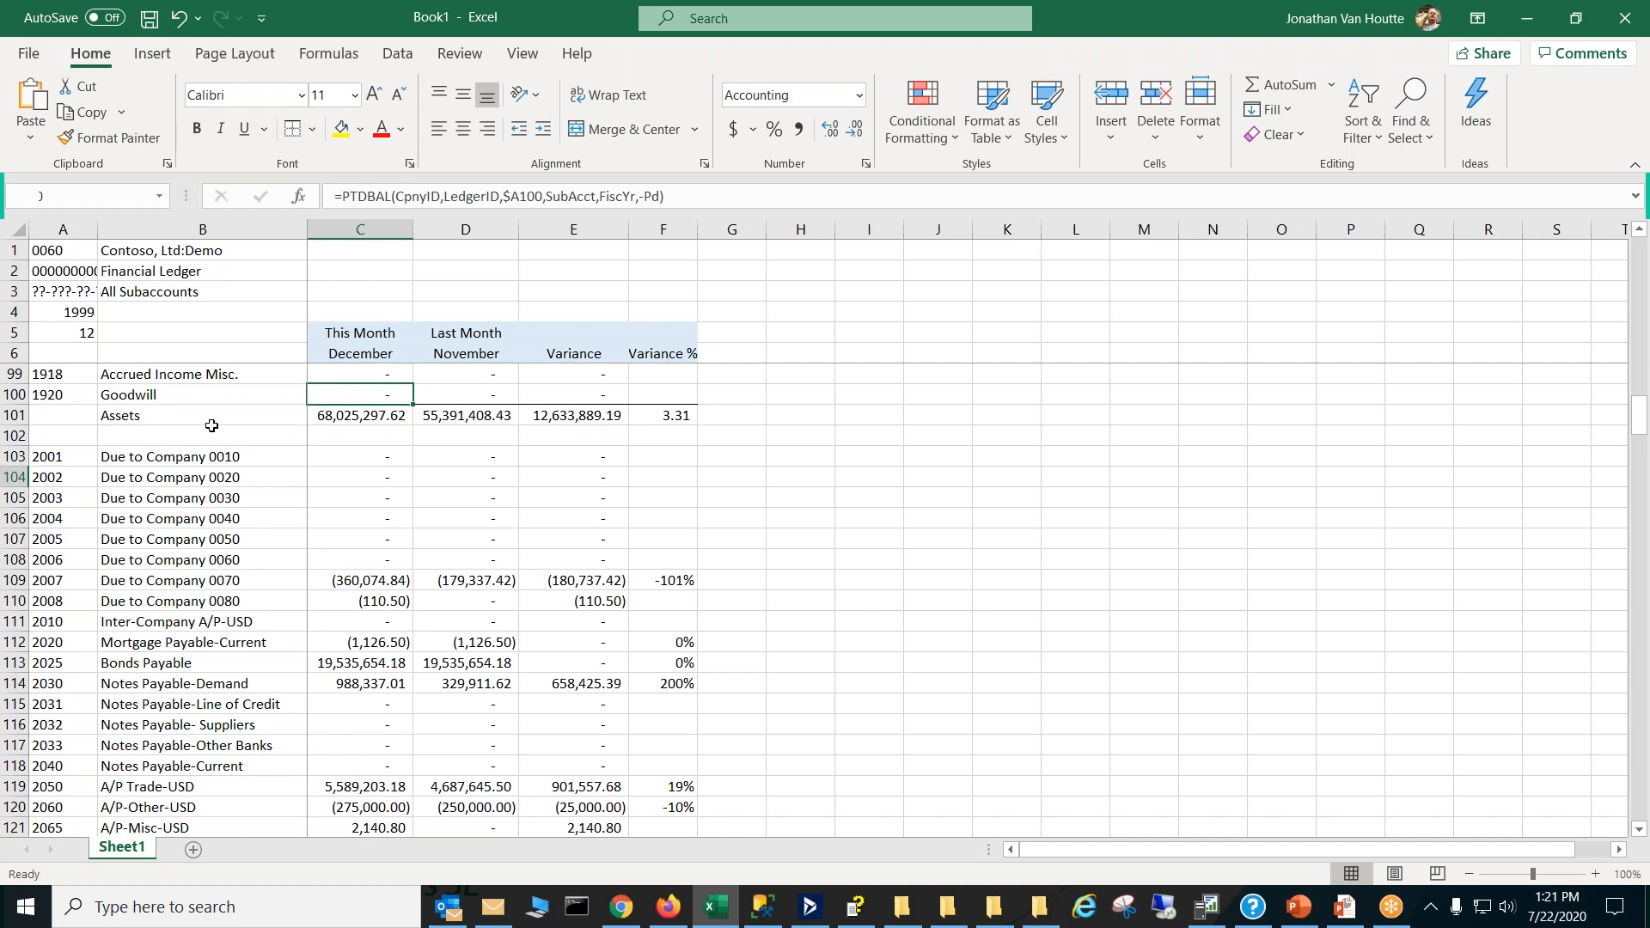
left_click(390, 413)
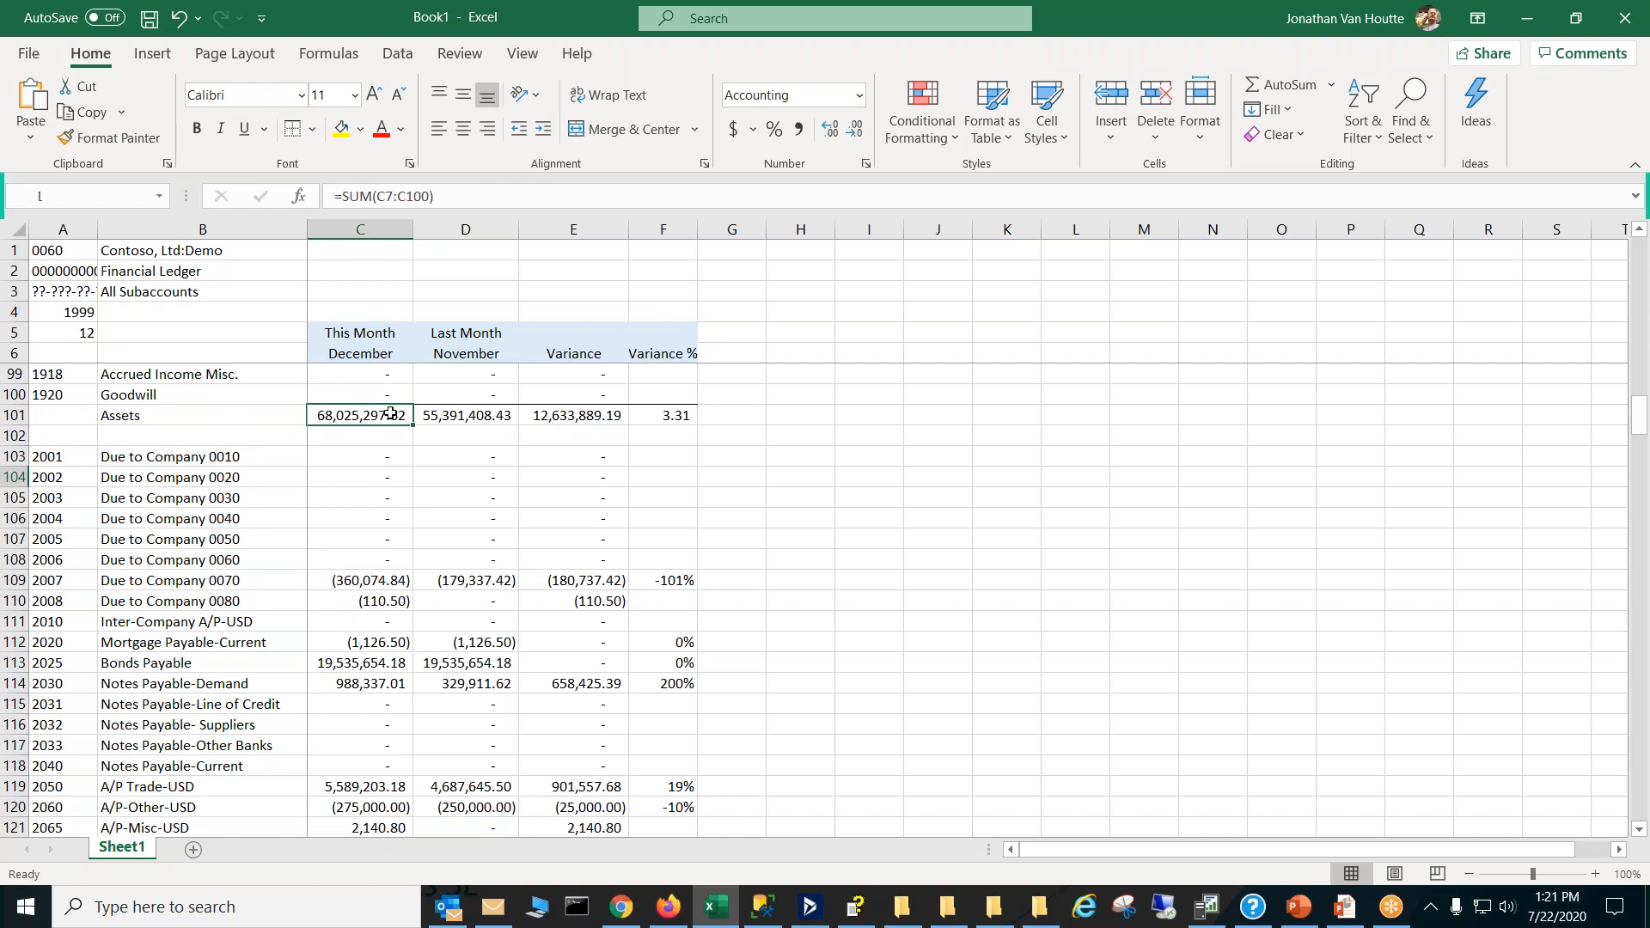
left_click(357, 395)
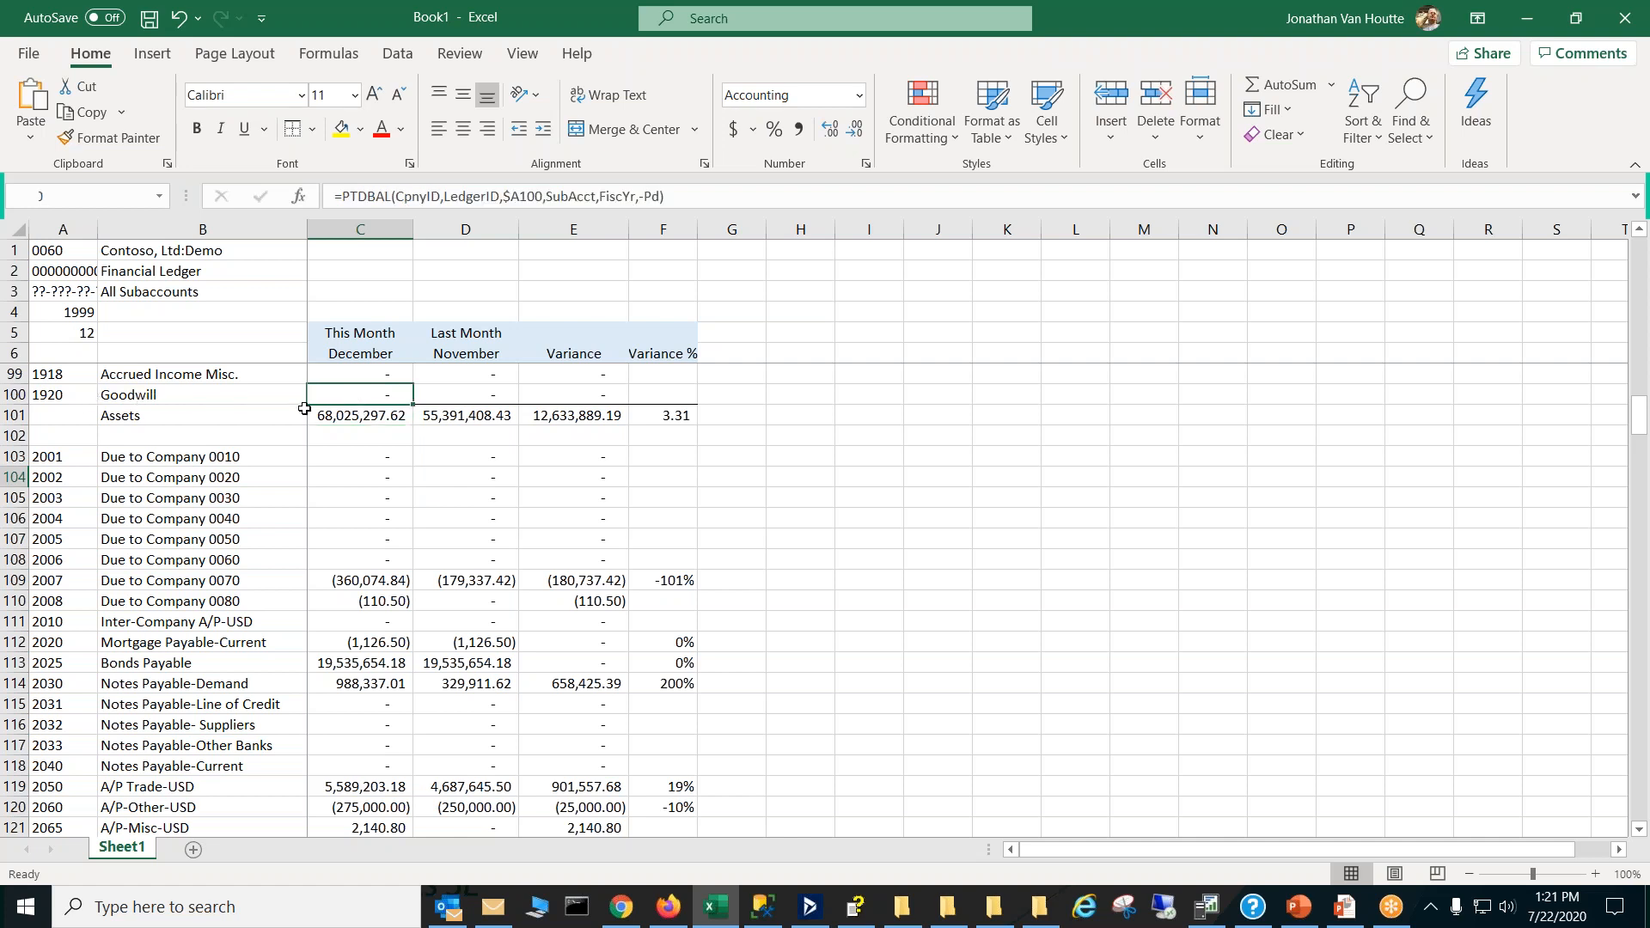
left_click(356, 417)
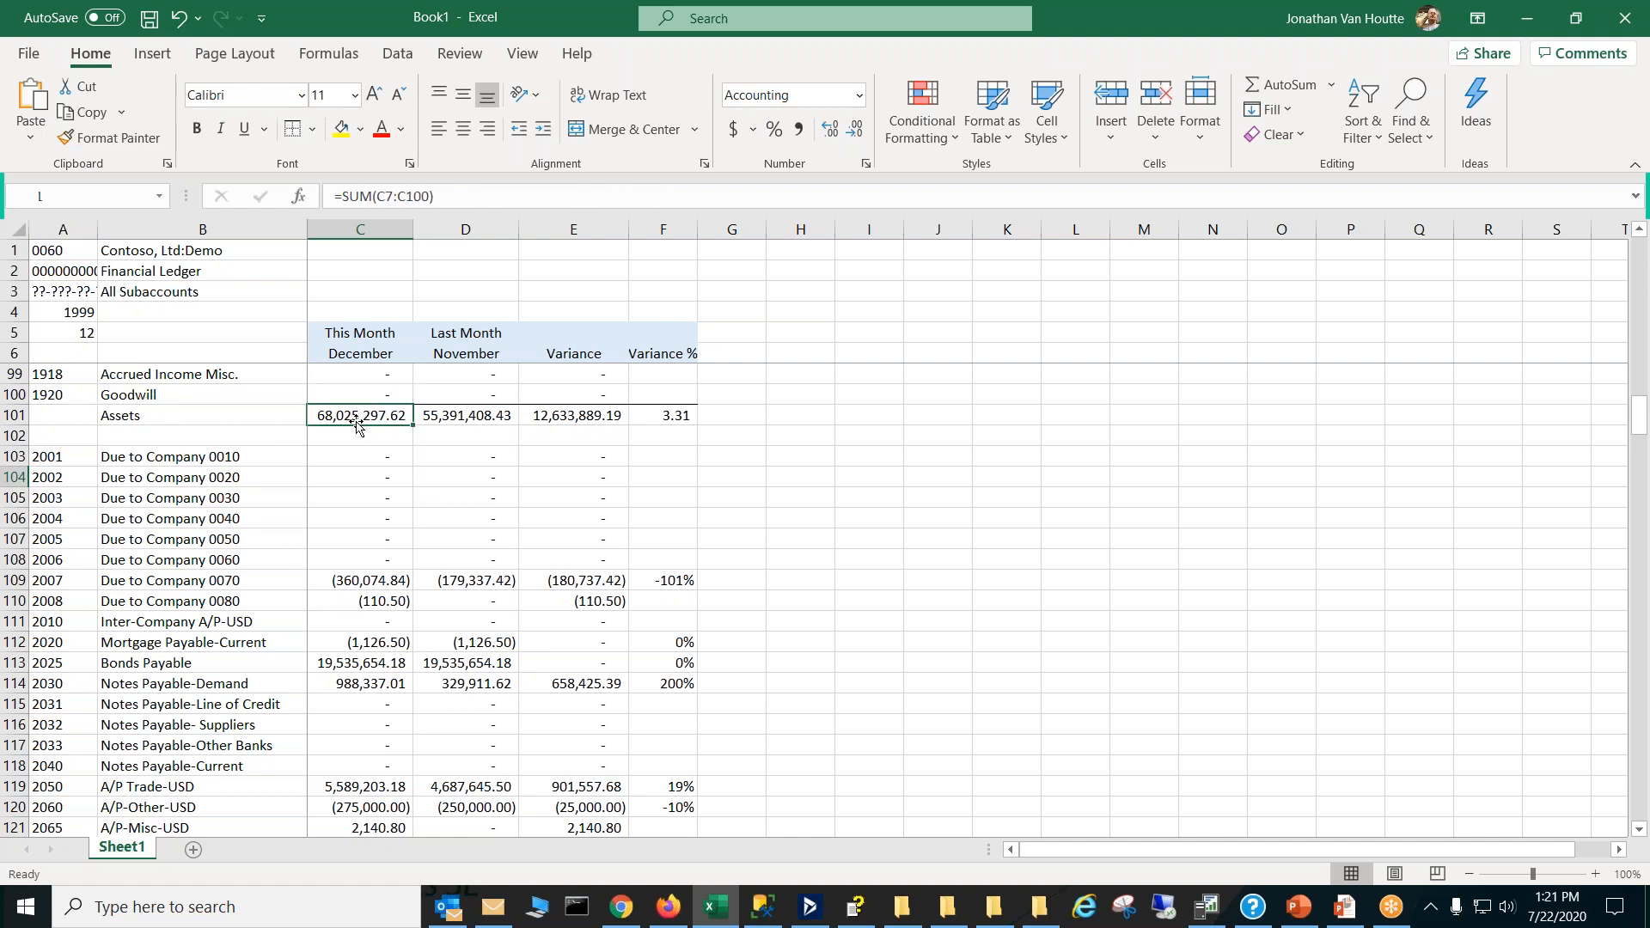
Step: Make the Assets label in B101 bold
left_click(204, 419)
left_click(197, 131)
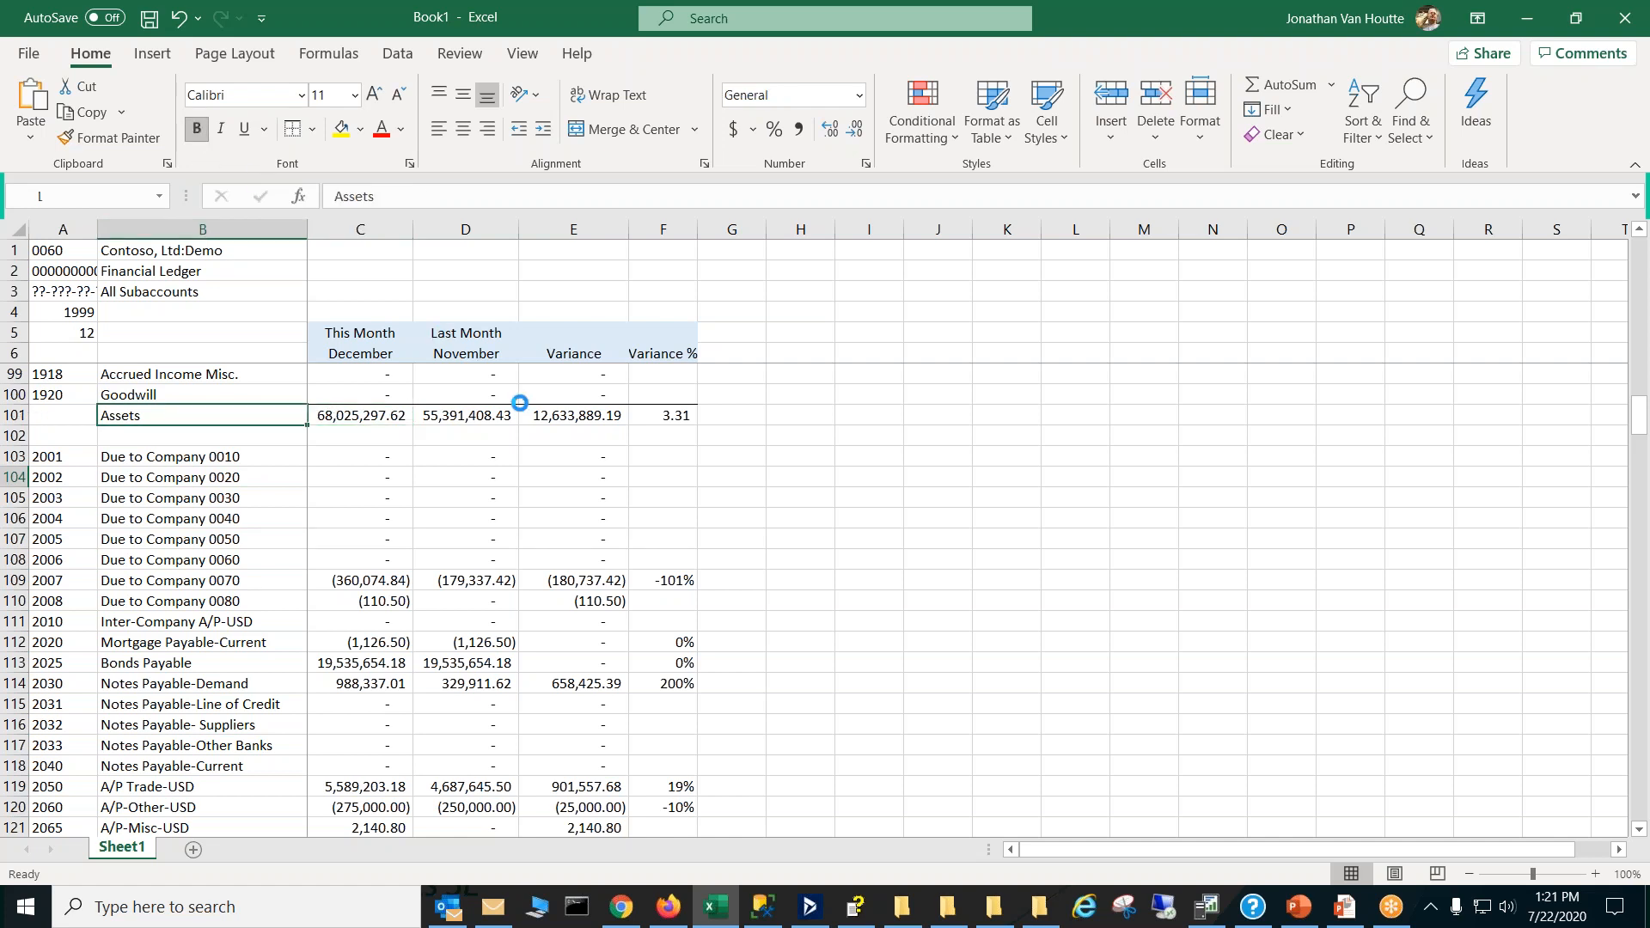
left_click(526, 433)
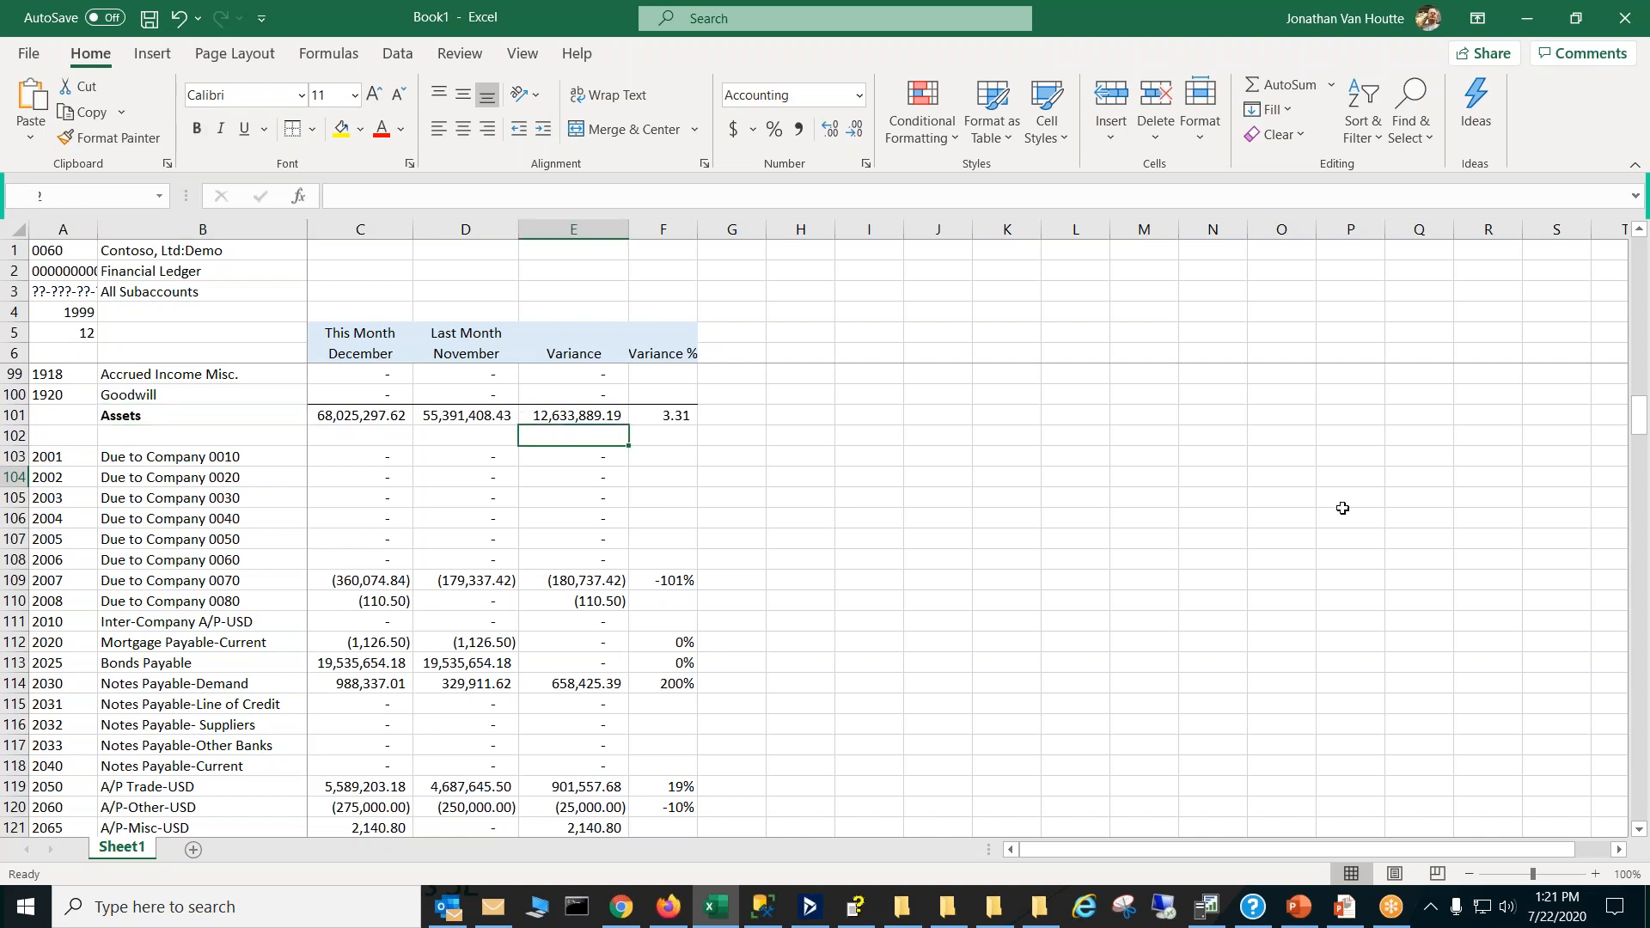
Step: Insert two blank rows above account 3020 Inter-Company Sales, starting at row 178
left_click_drag(1639, 420, 1647, 526)
left_click_drag(1647, 526, 1647, 526)
left_click_drag(18, 746, 18, 762)
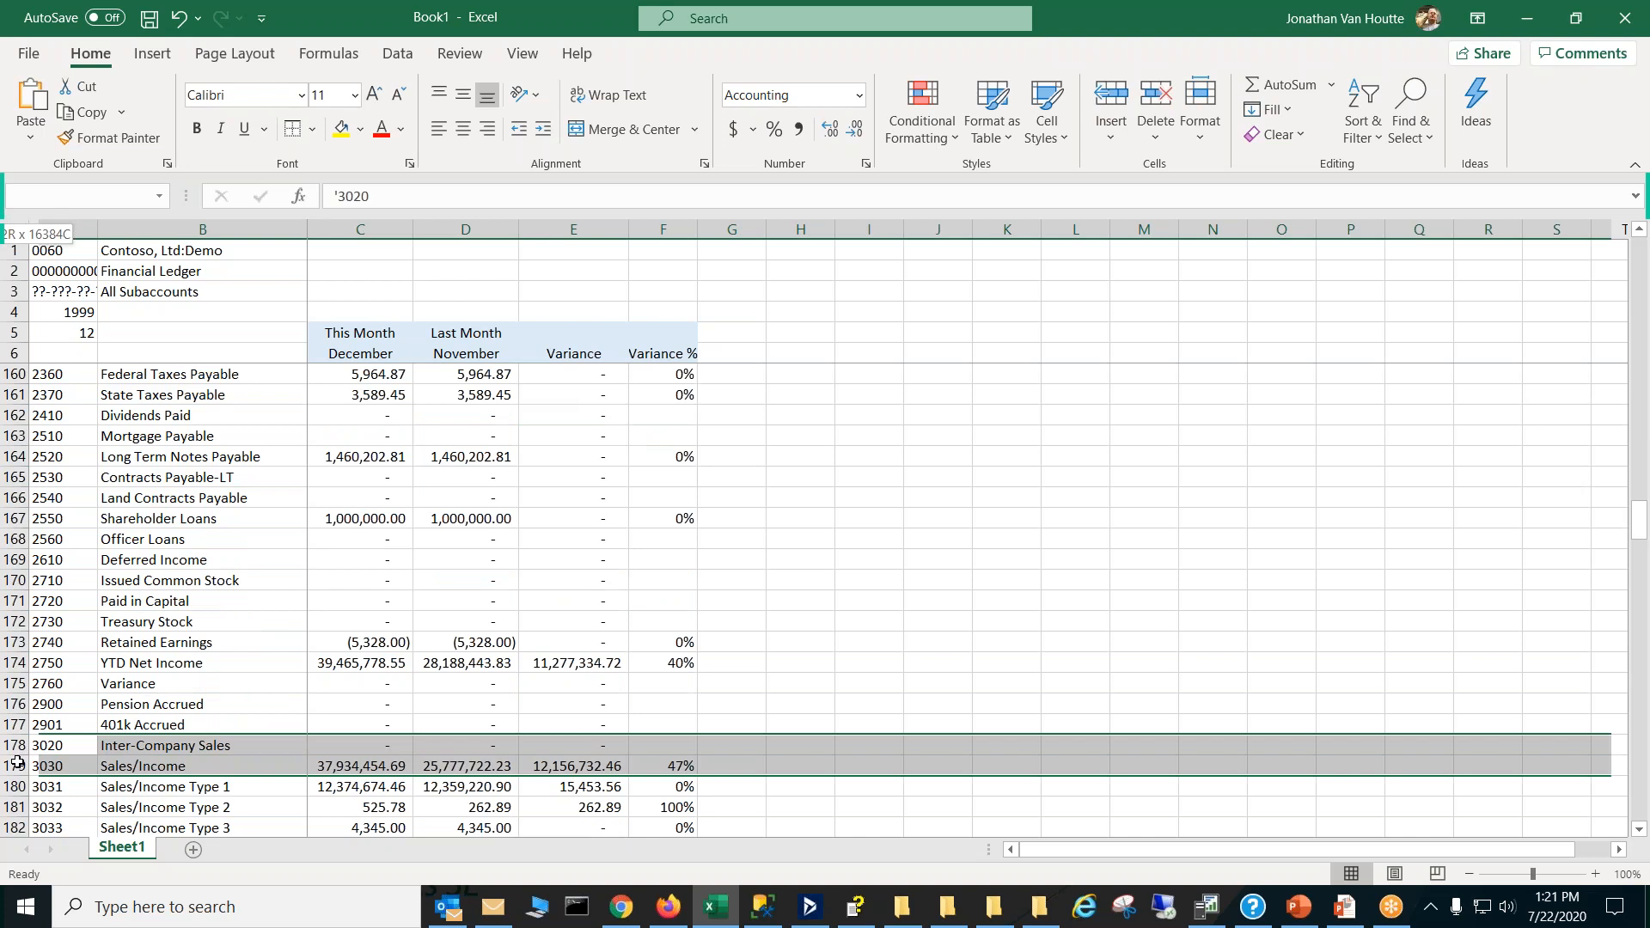
right_click(17, 762)
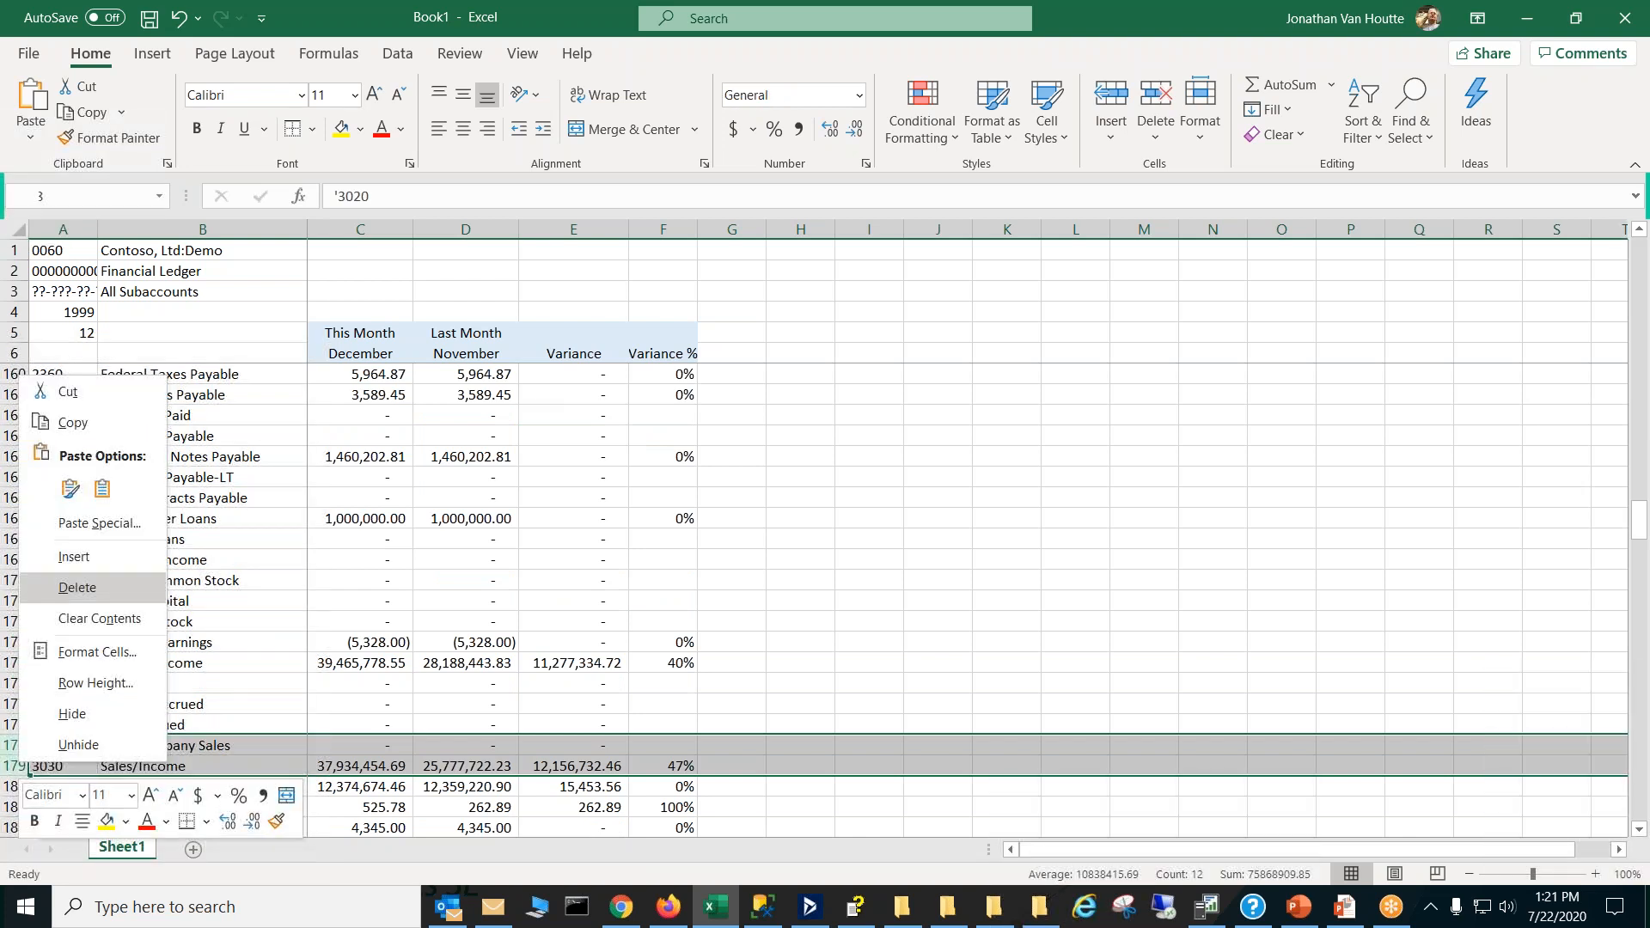
left_click(74, 557)
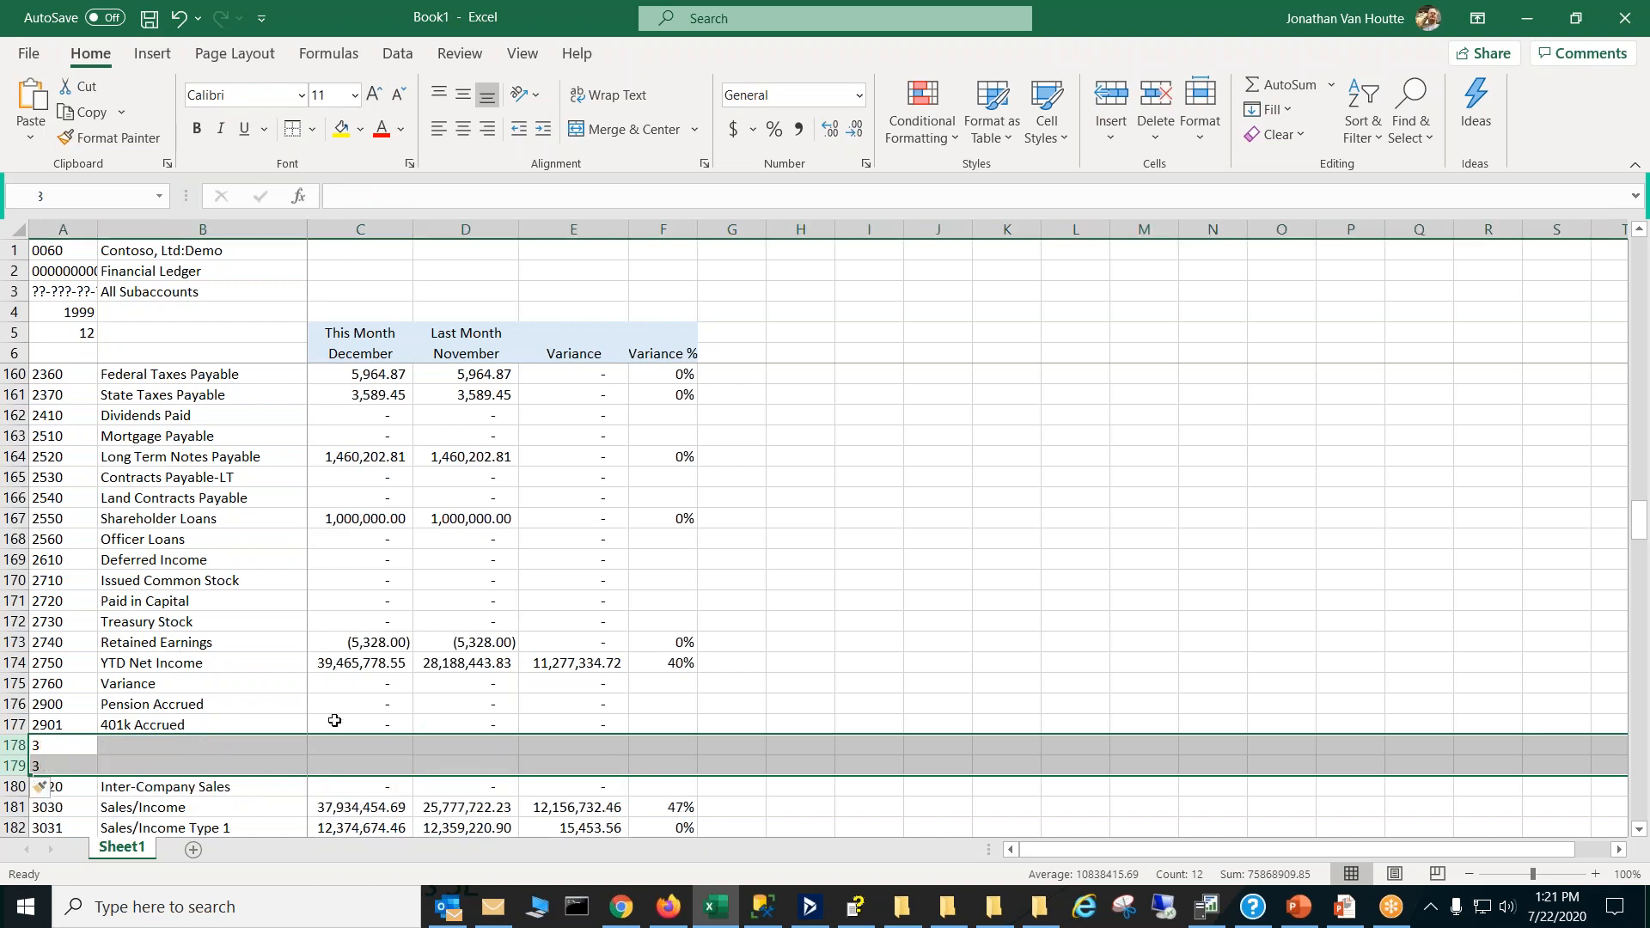
Step: Total the liability rows in C178:F178 with =SUM(C103:C177) filled across, and add a top border to the totals
left_click(361, 750)
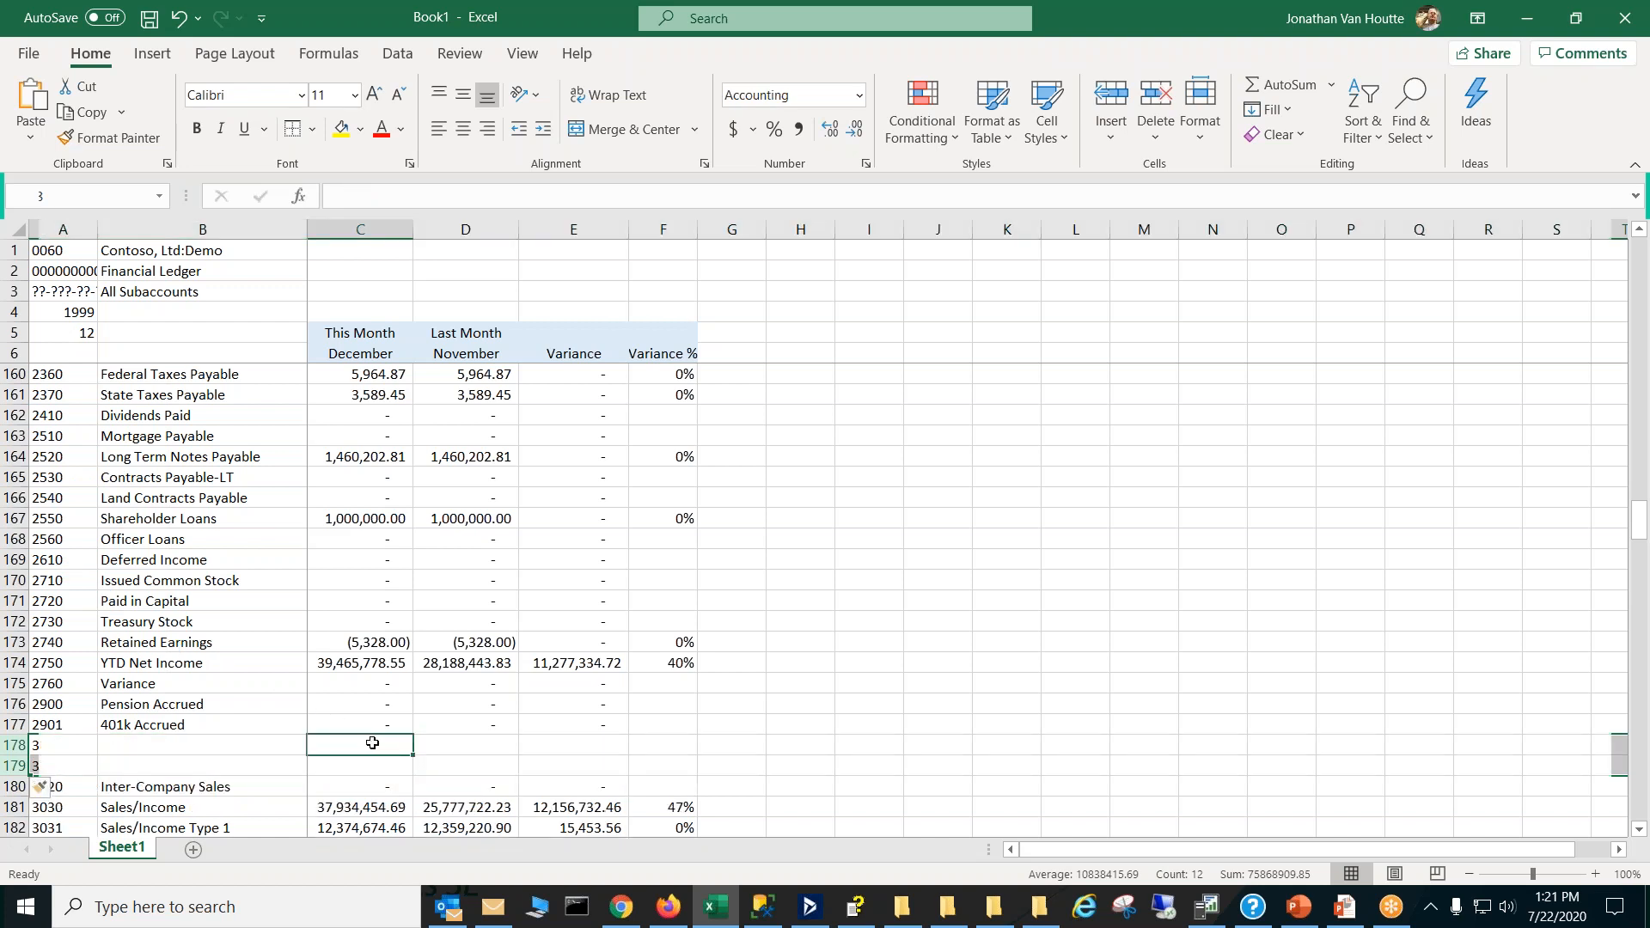
left_click_drag(456, 749, 676, 750)
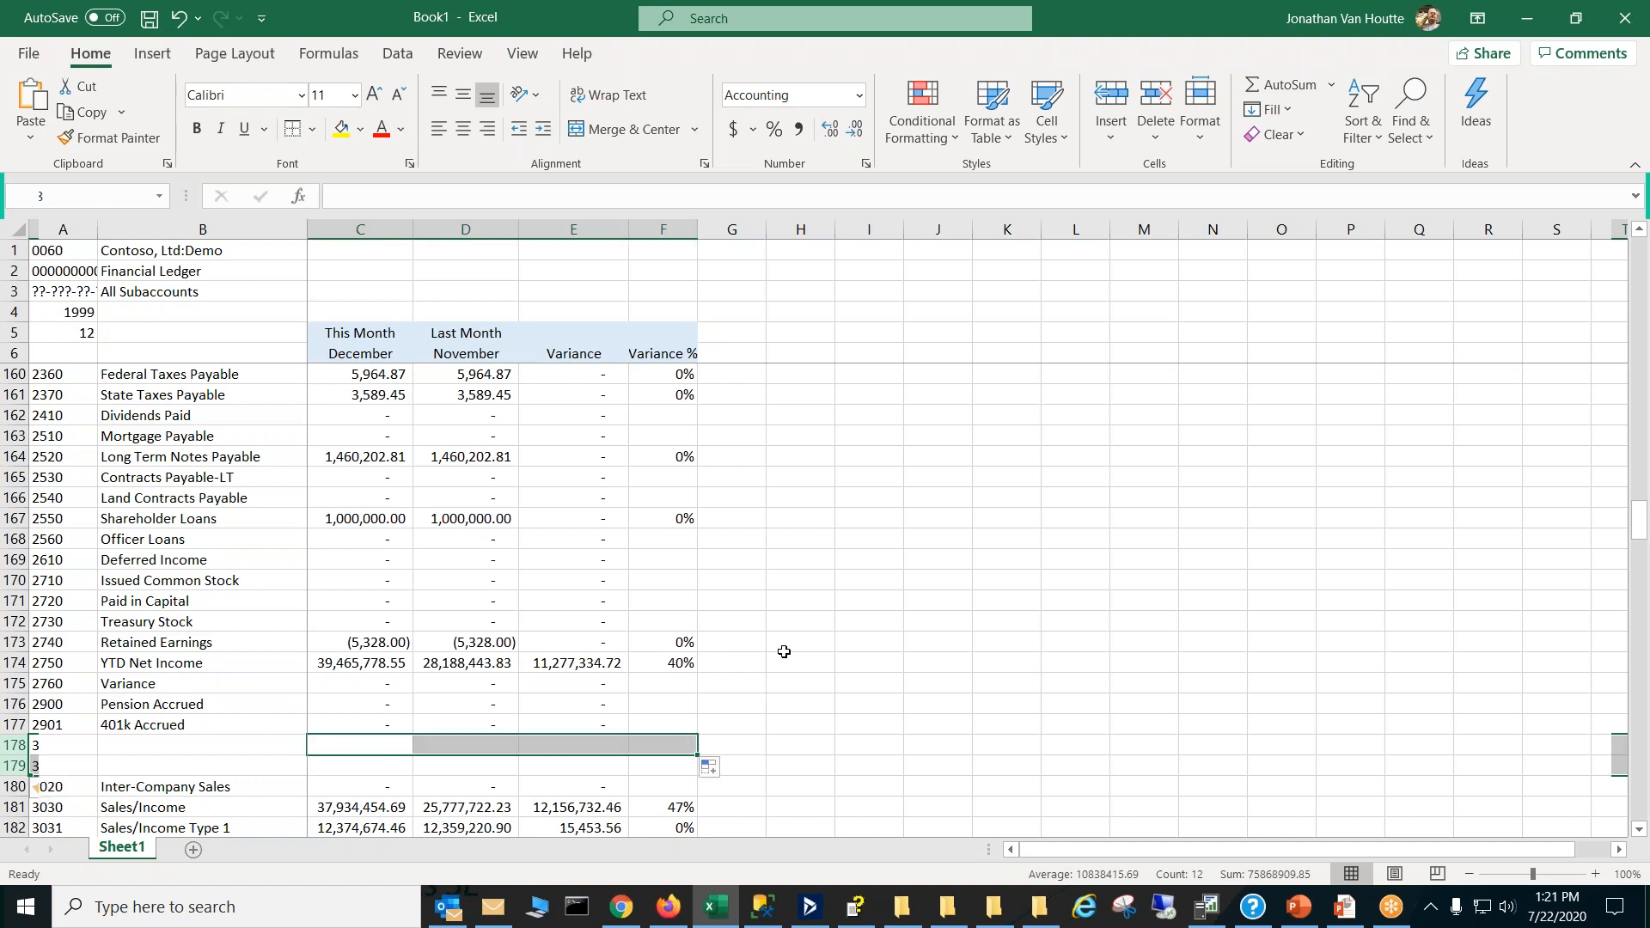
left_click(1289, 86)
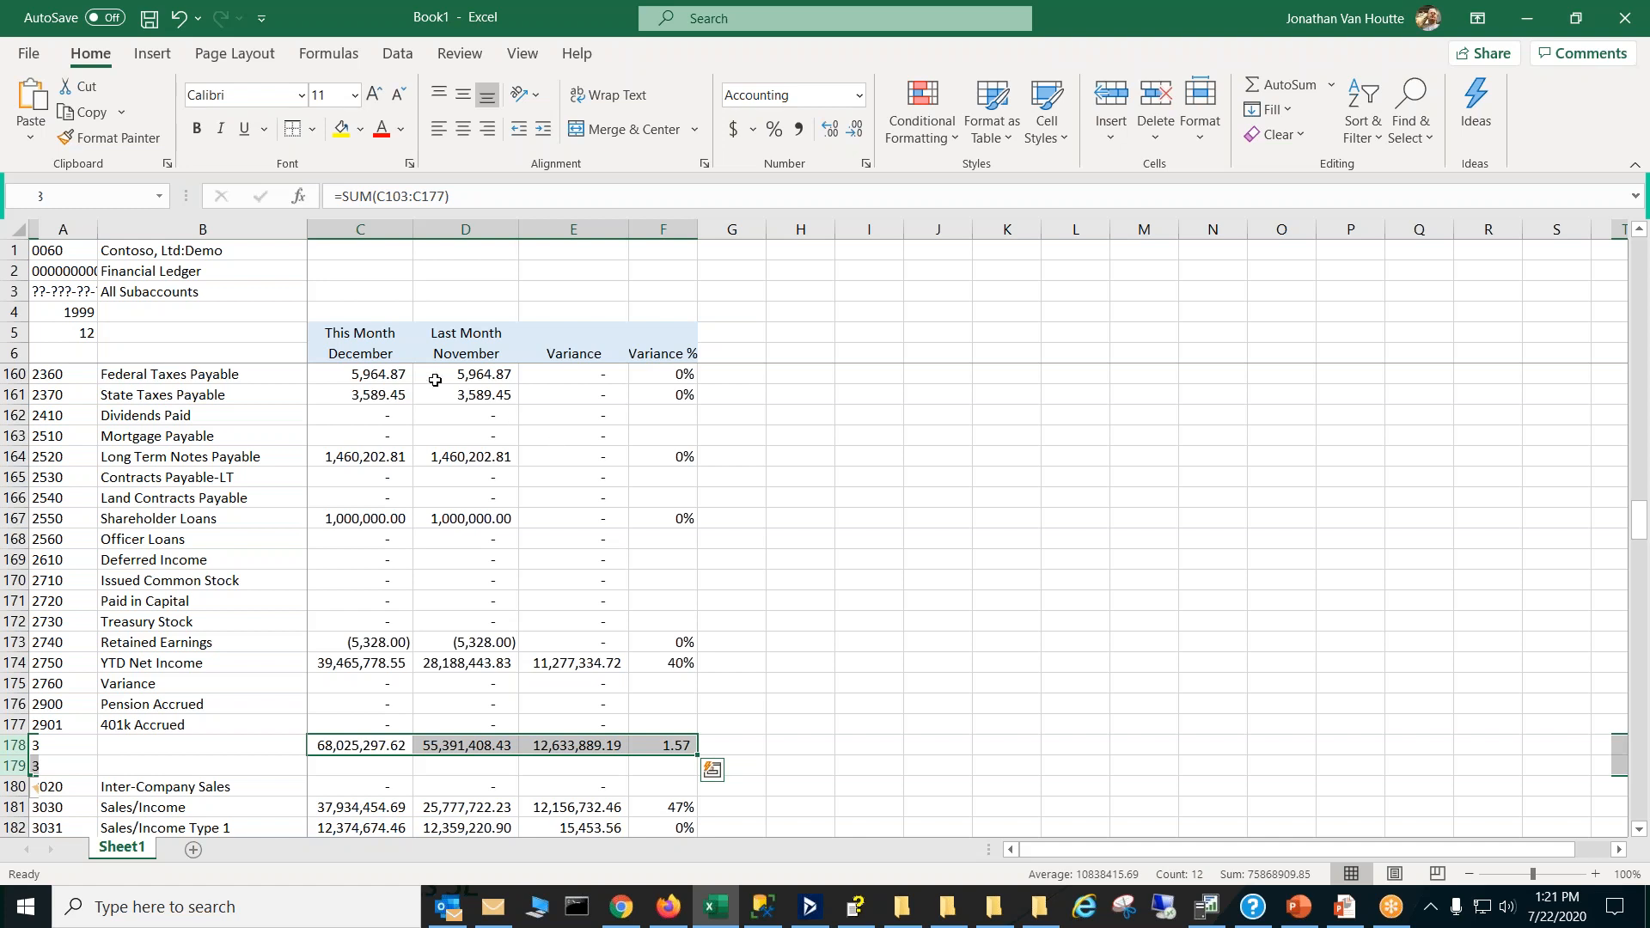
left_click(296, 135)
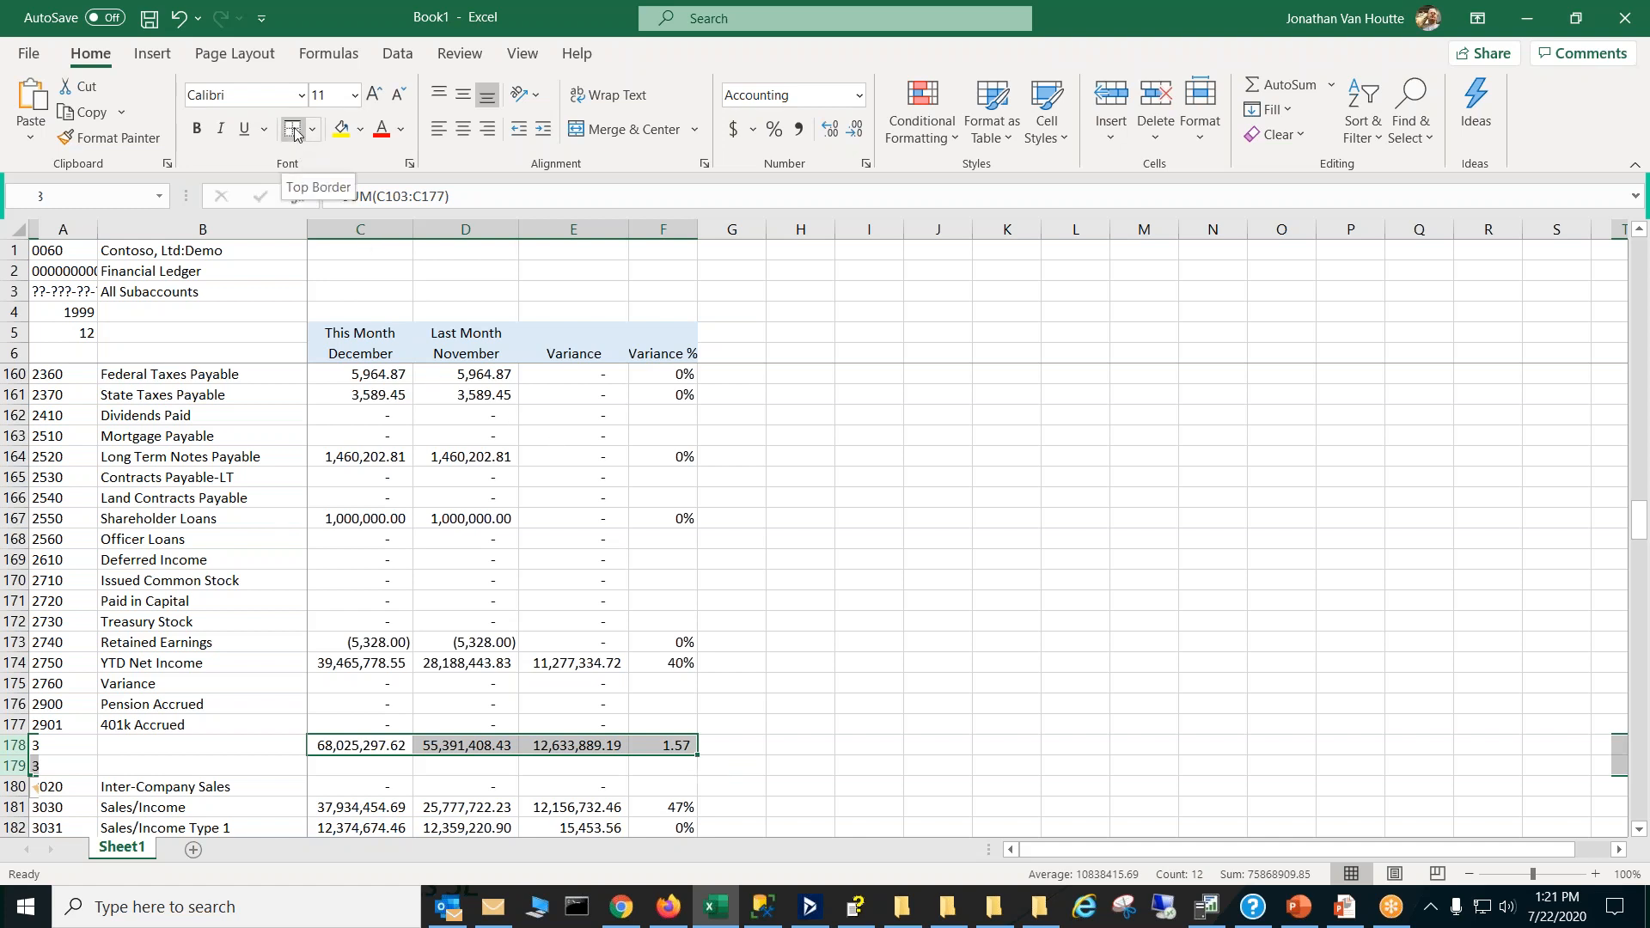
left_click(294, 132)
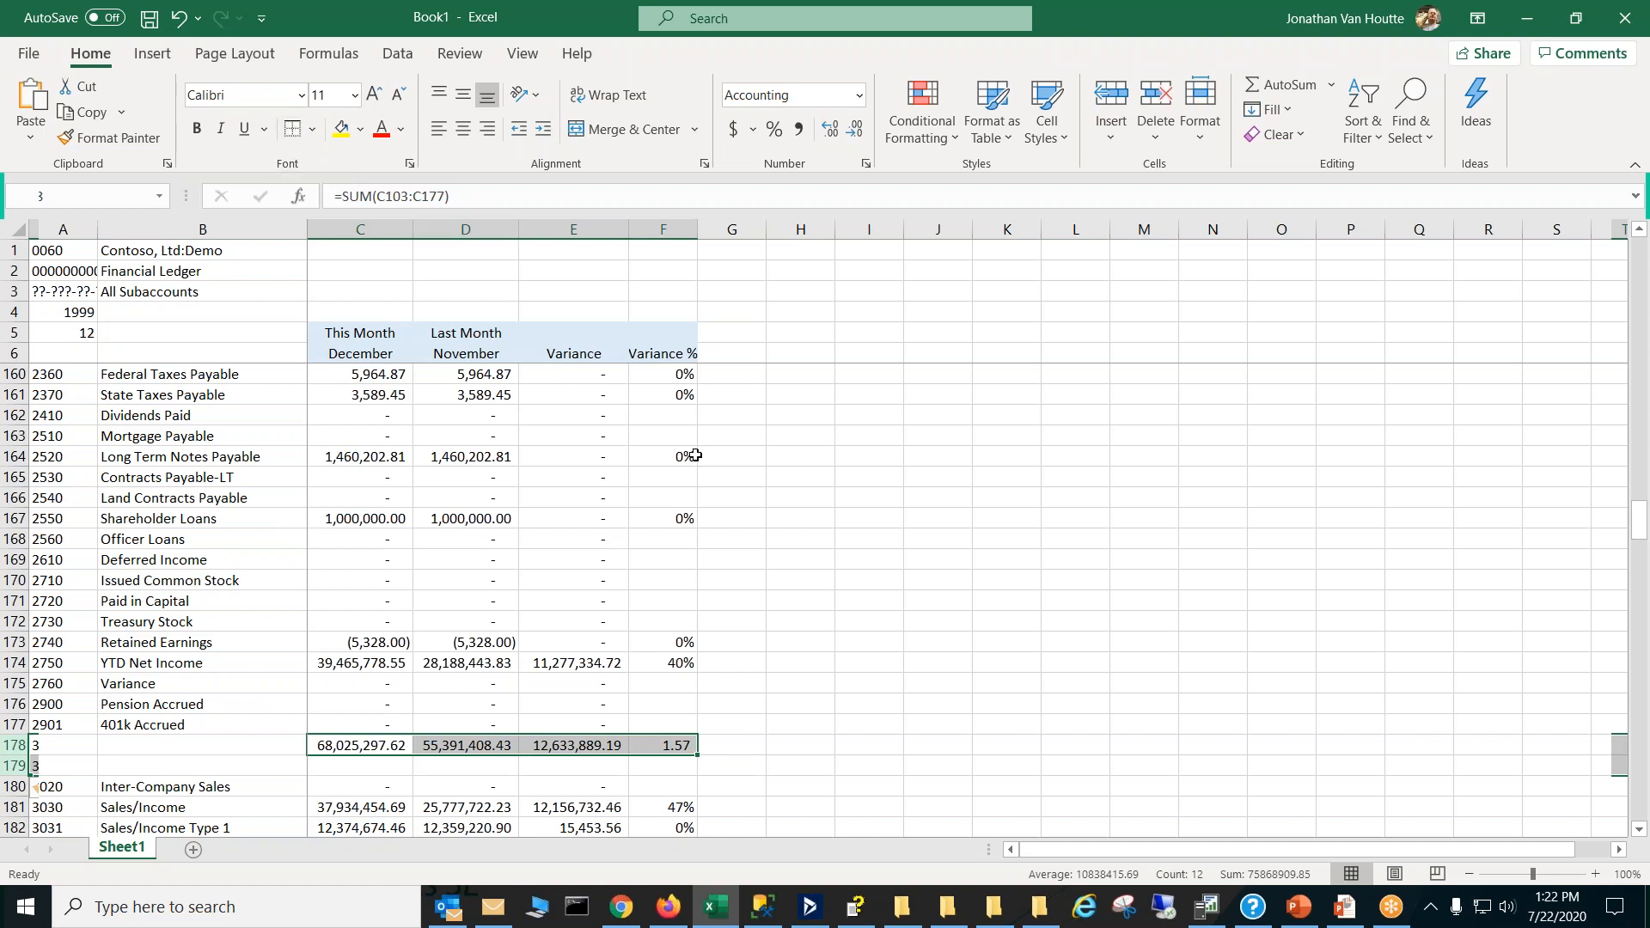
left_click(806, 566)
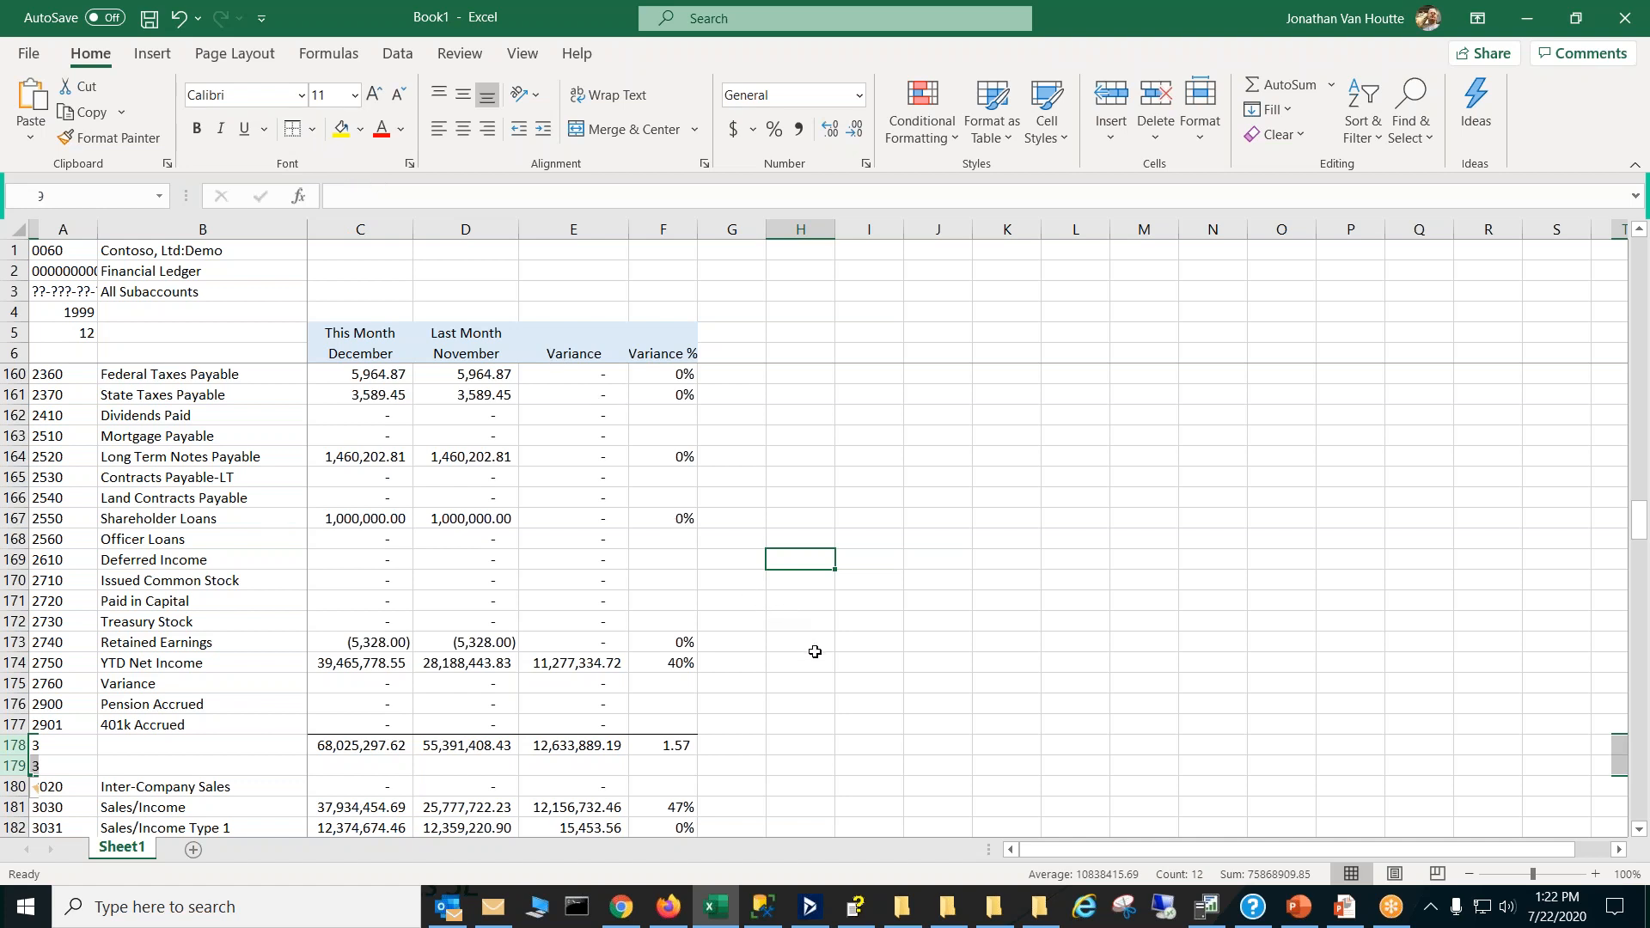
Step: Label the new total row by entering Liabilities in B178
left_click(242, 747)
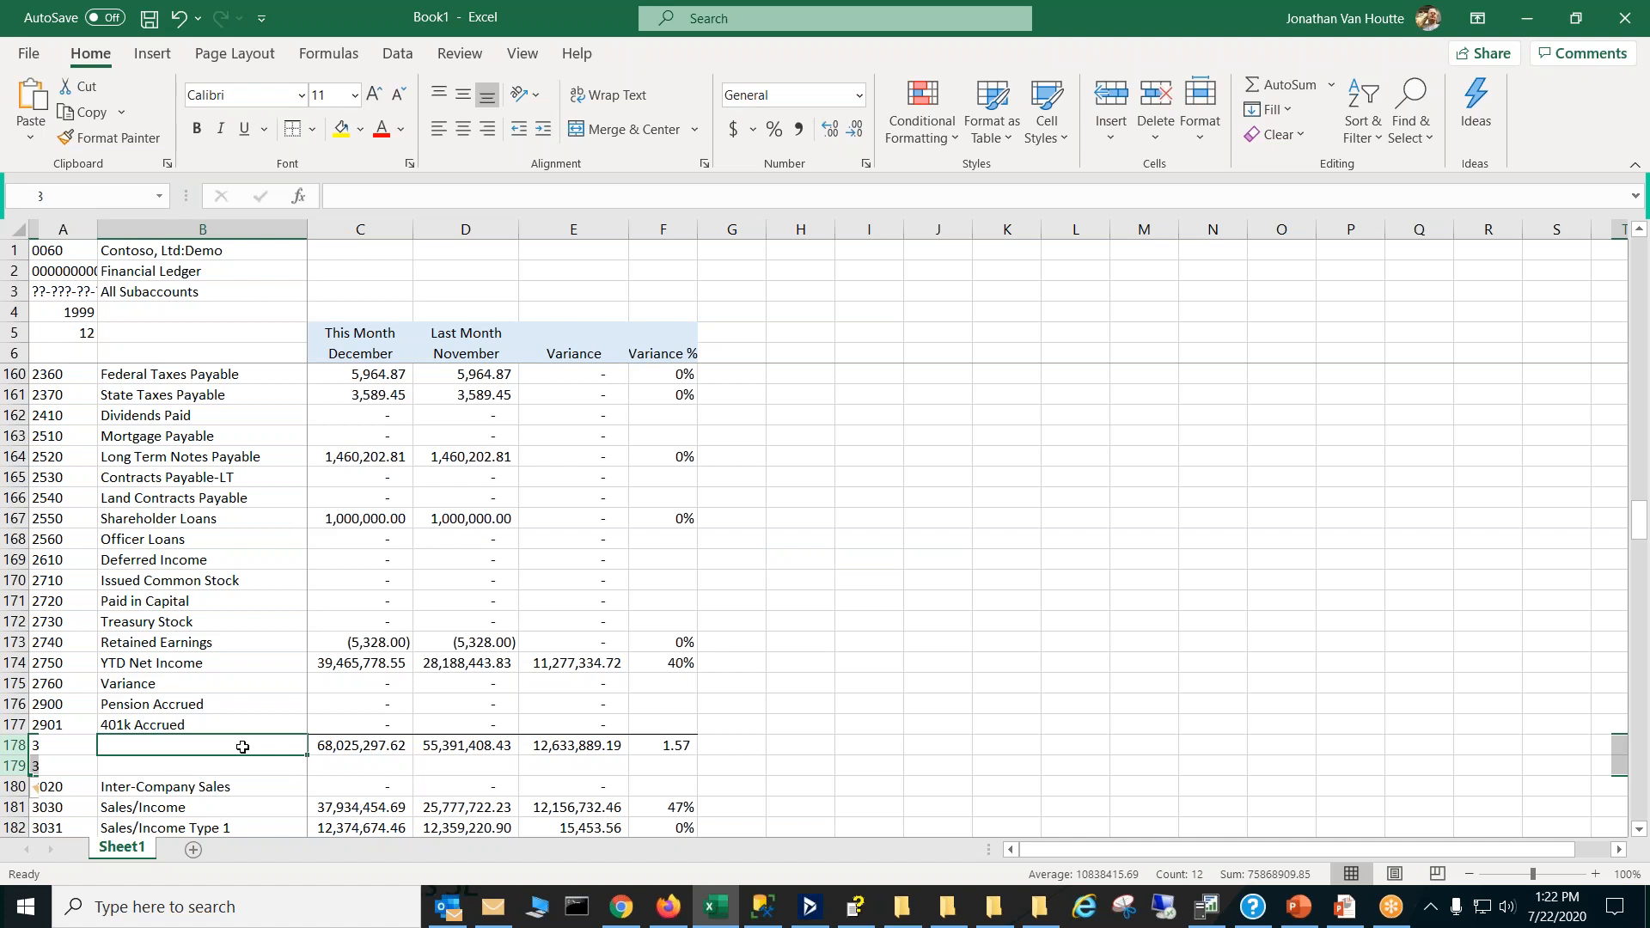
type("Liabilities")
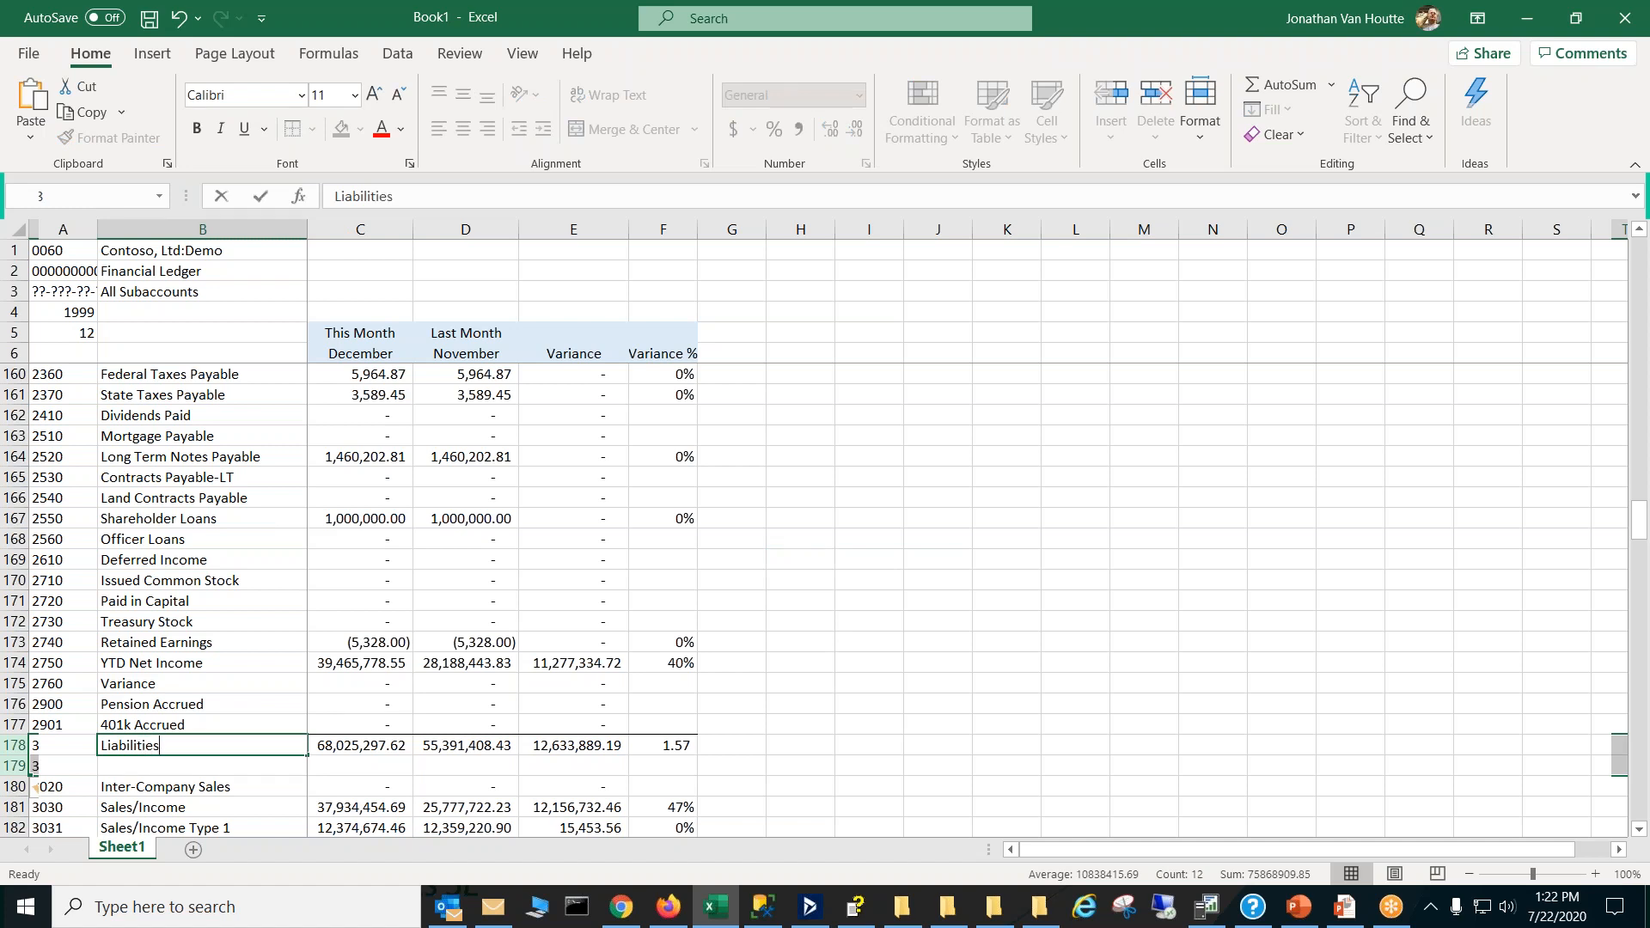
left_click(357, 786)
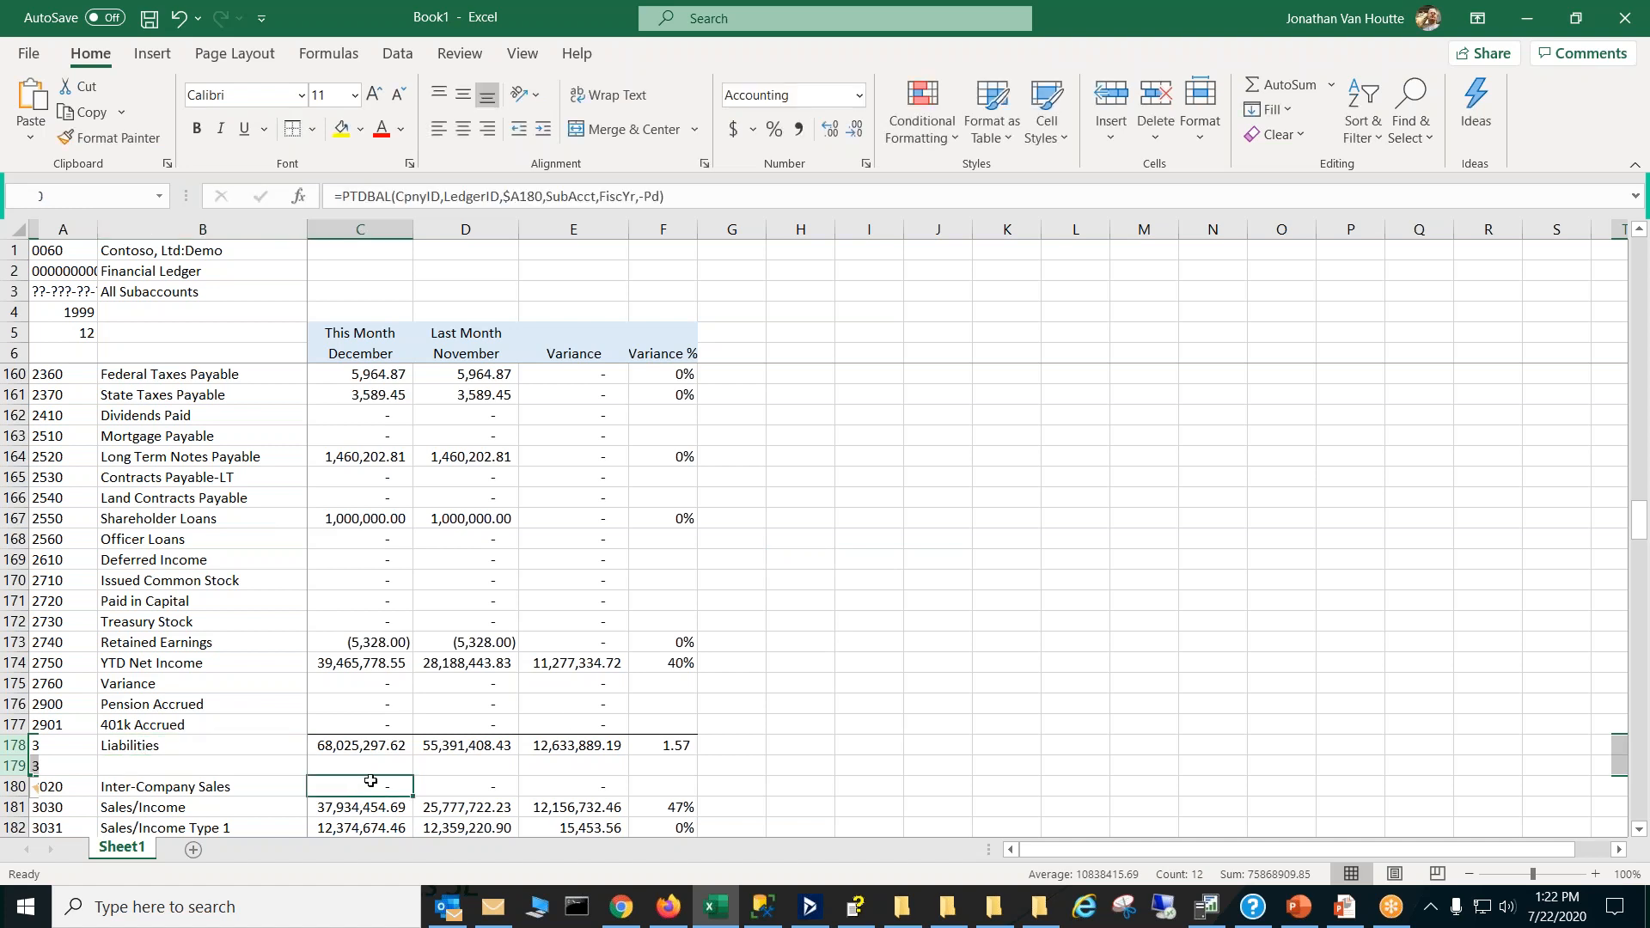
Step: Edit the Inter-Company Sales formula in C180 so its period argument is Pd instead of -Pd
left_click_drag(1642, 518, 1643, 518)
left_click_drag(1644, 540, 1642, 543)
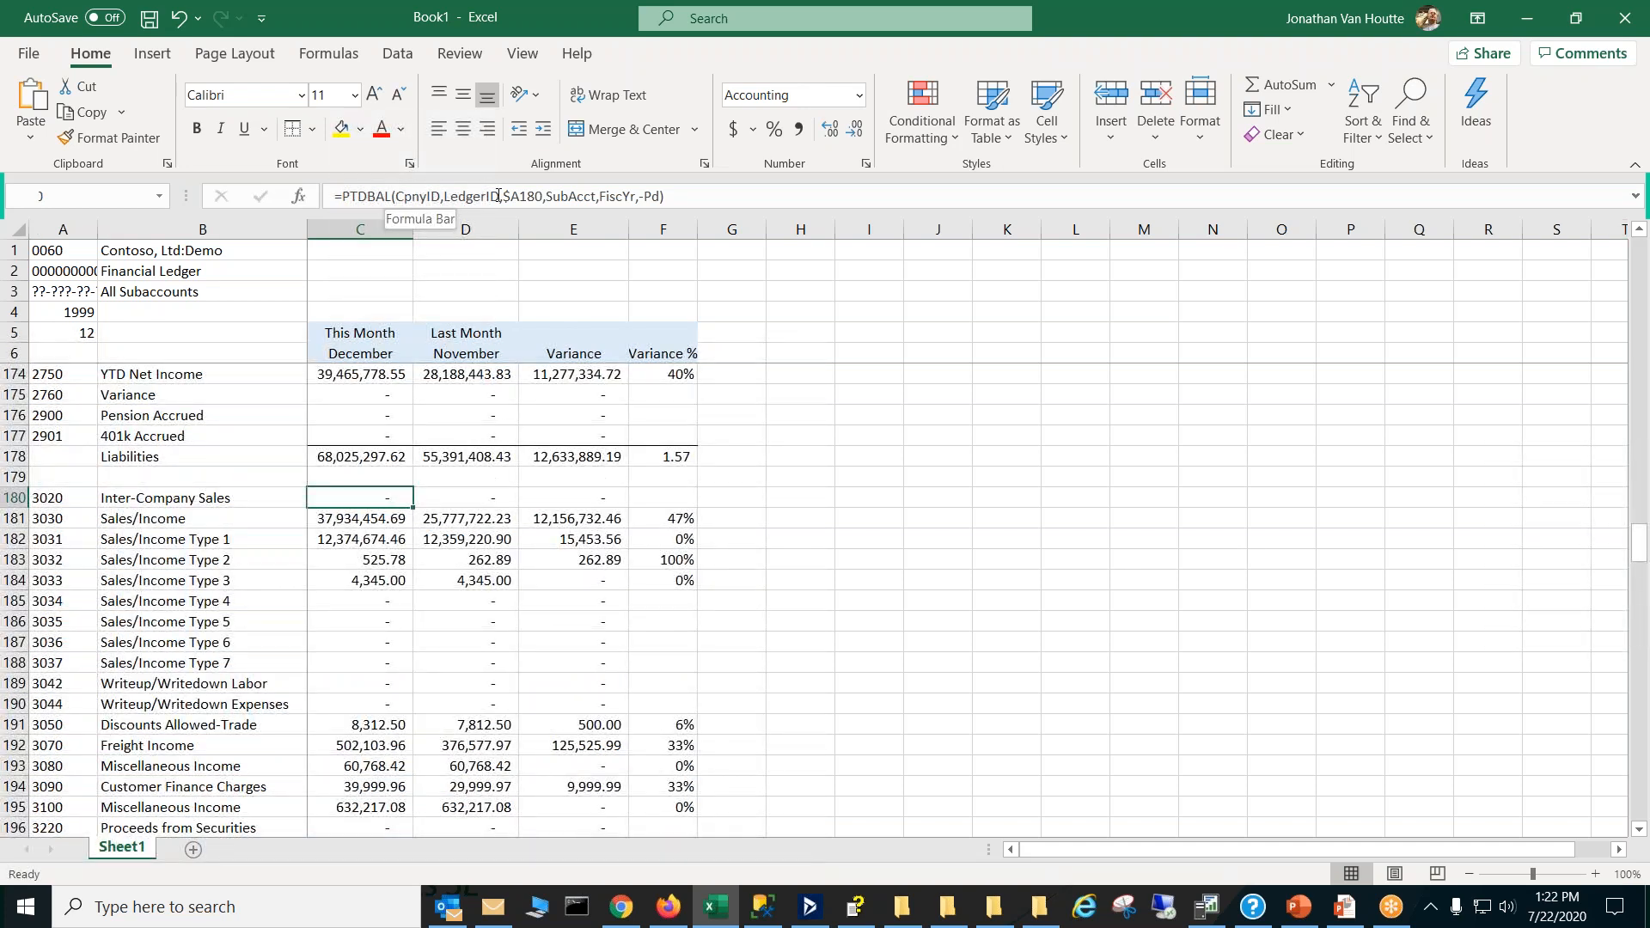
left_click(645, 197)
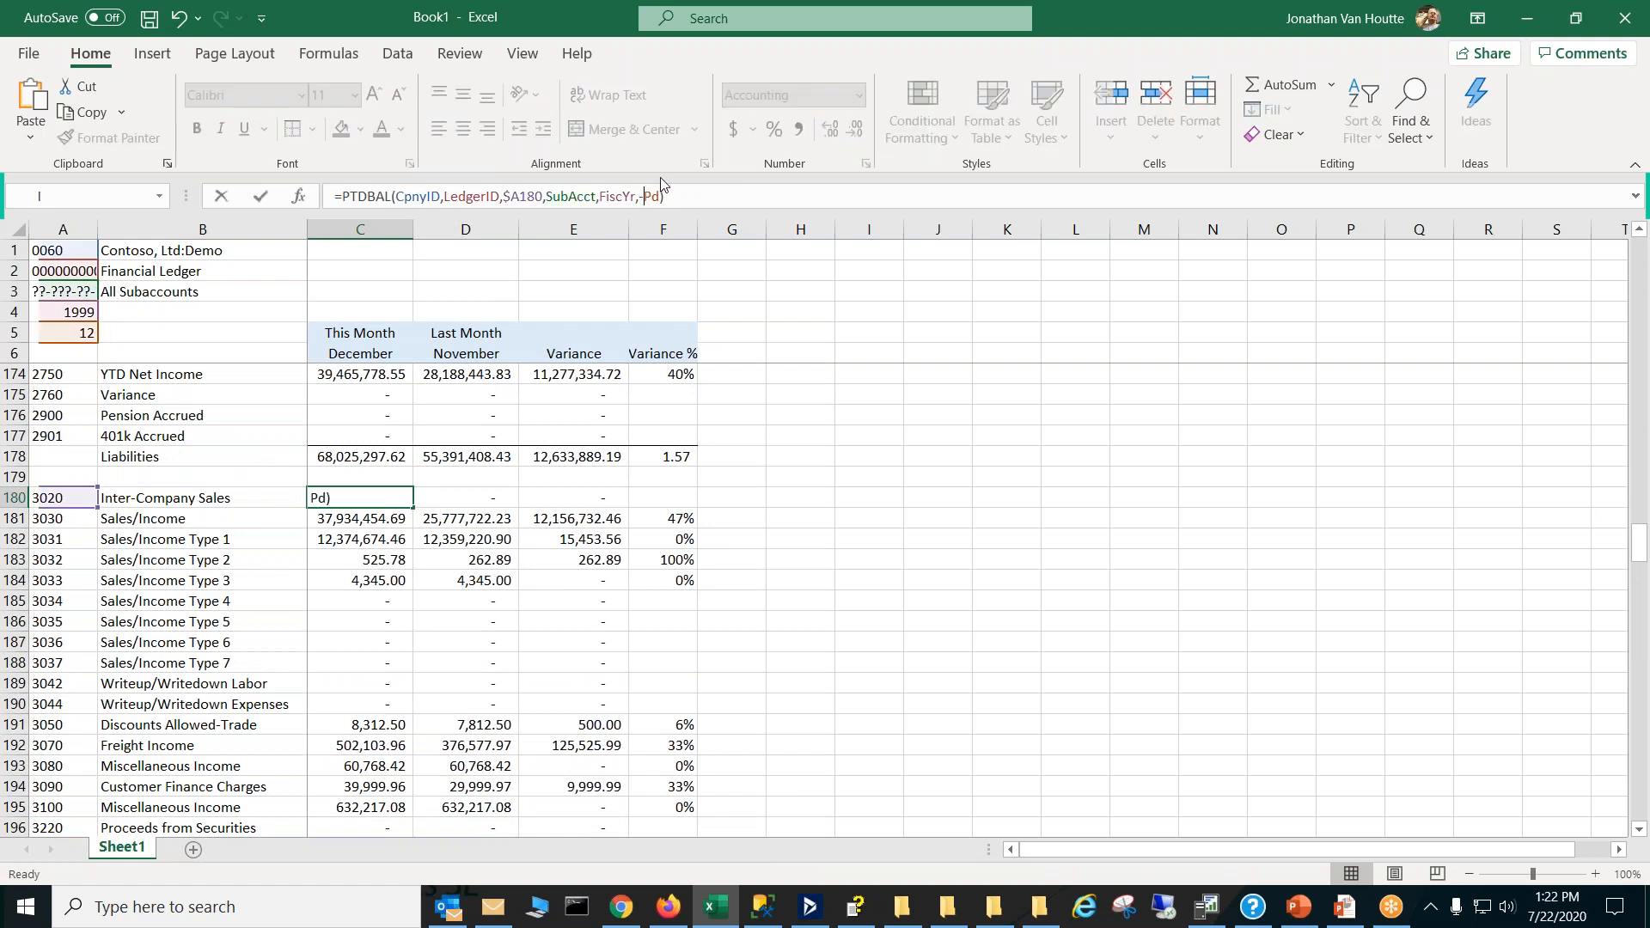
key("BackSpace")
key("Return")
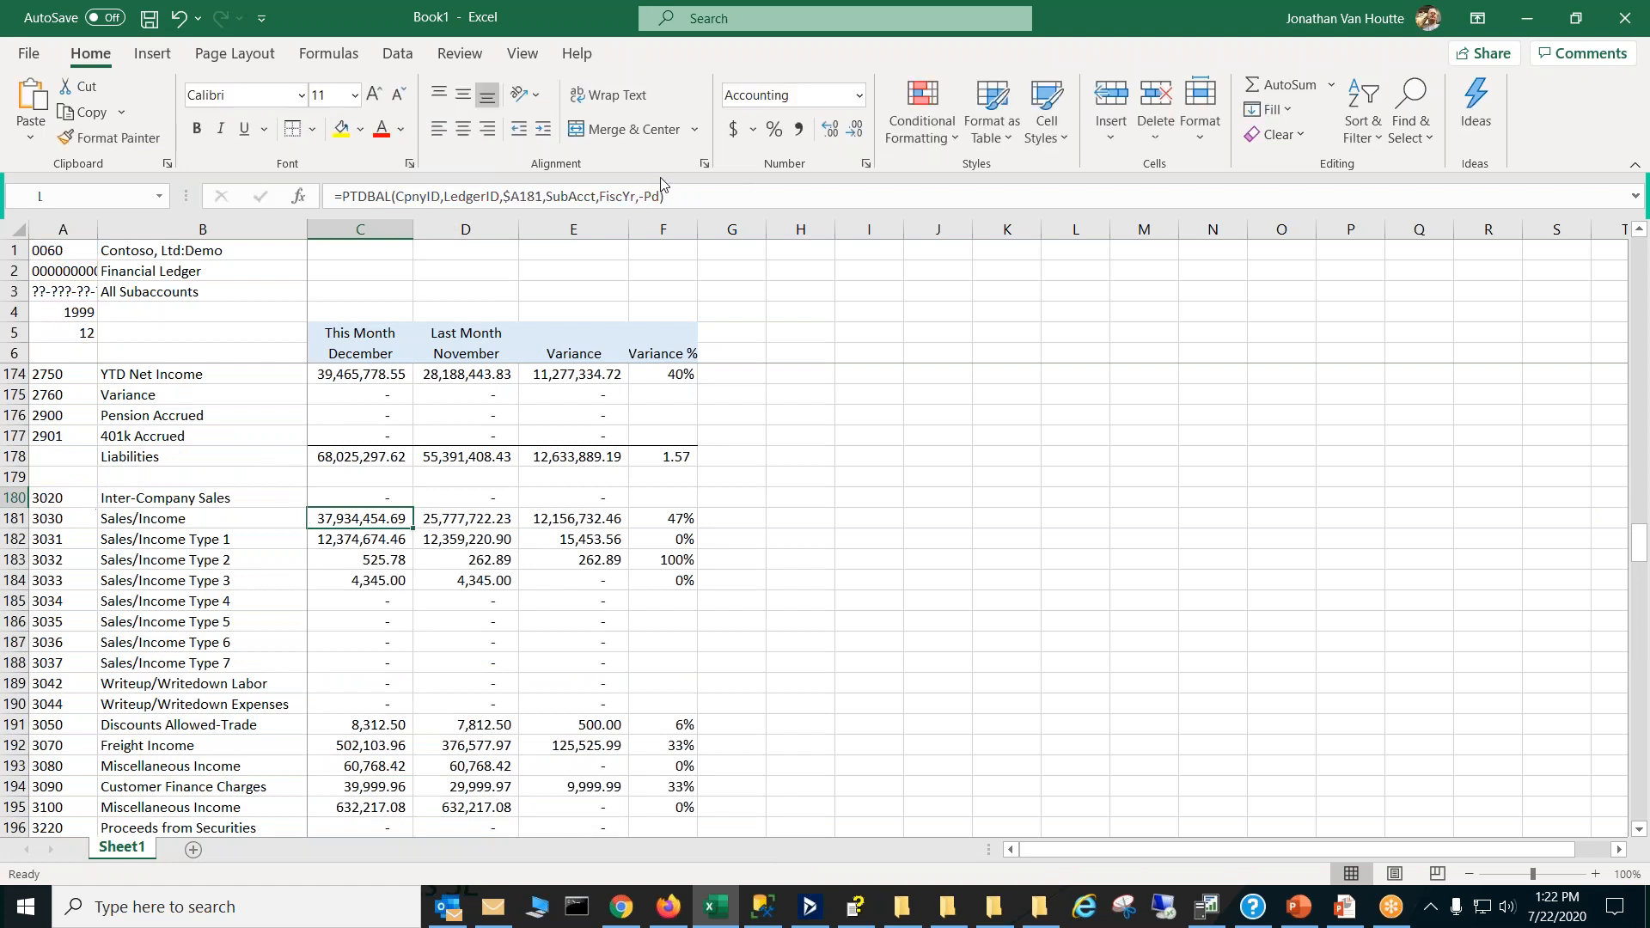
Step: Edit the last-month formula in D180 so its period argument is Pd-1 instead of -(Pd-1)
left_click(487, 501)
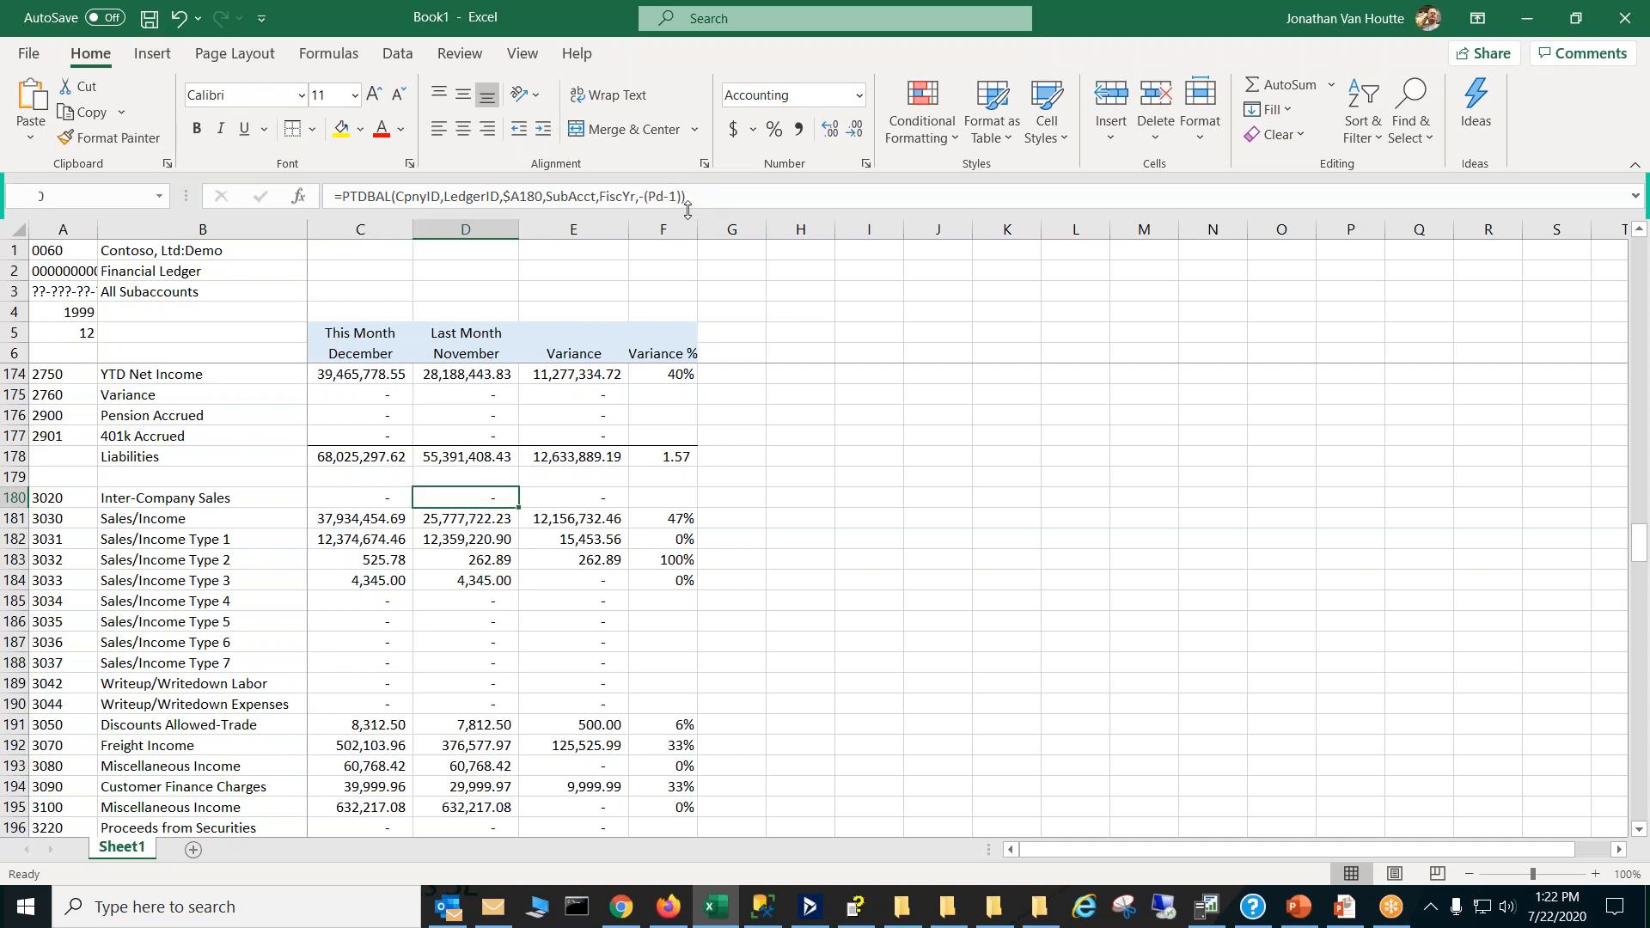
left_click(655, 196)
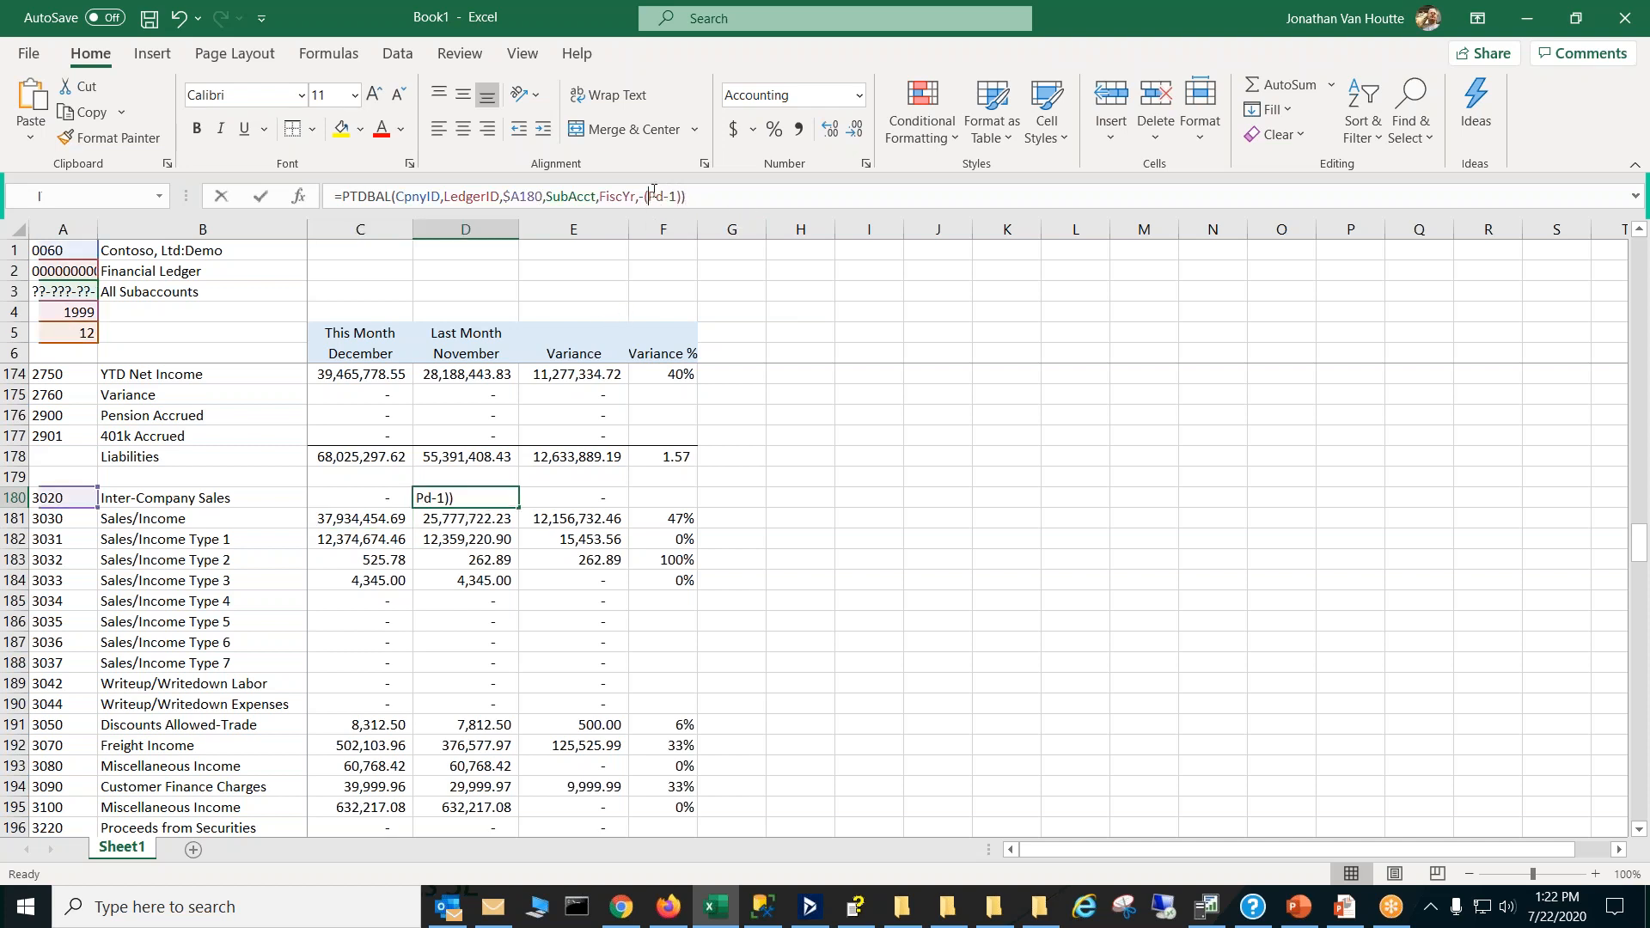
key("BackSpace")
key("BackSpace")
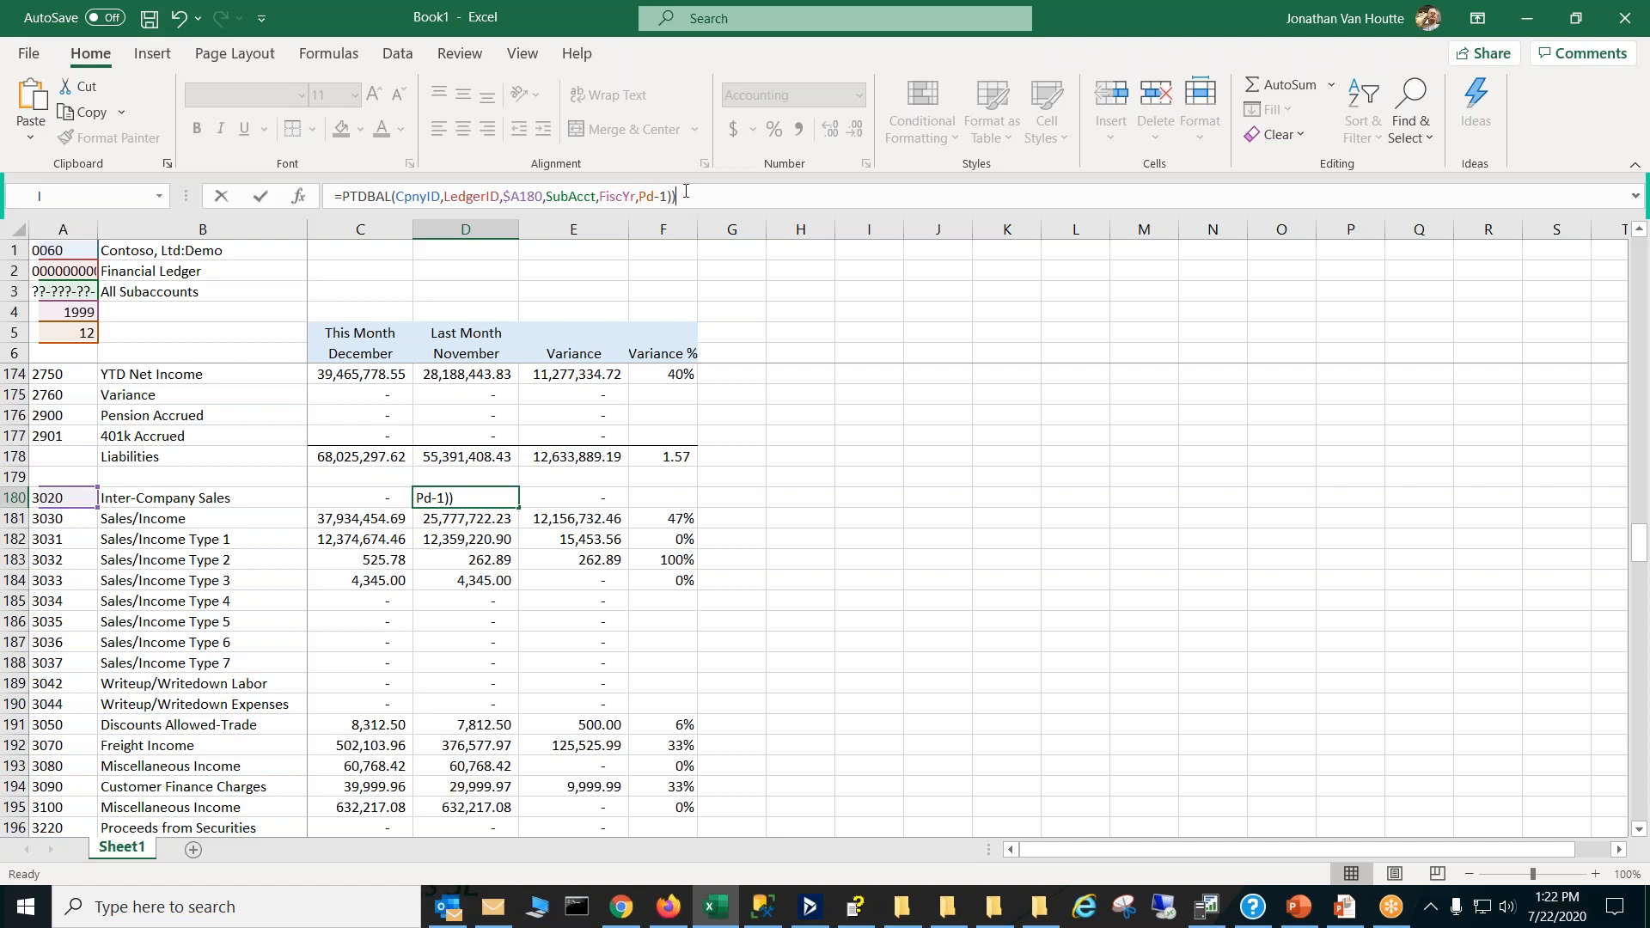
key("Return")
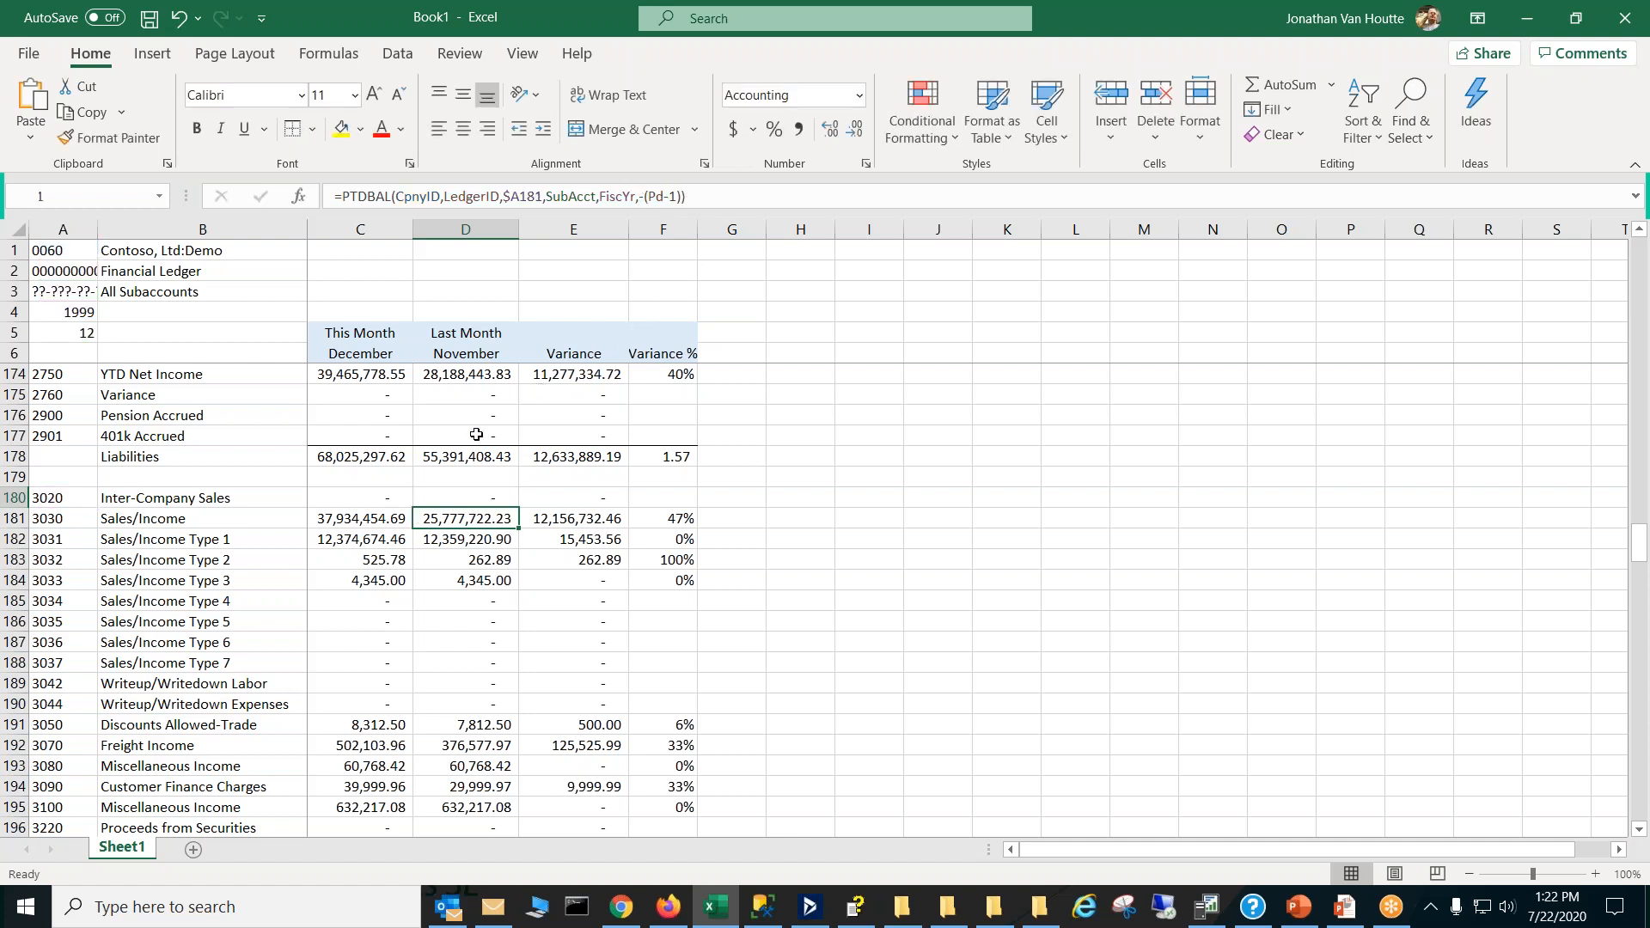
Step: Fill the C180:F180 formulas down the remaining account rows and check the formulas in C181 and D181
left_click_drag(375, 497, 698, 833)
left_click(569, 618)
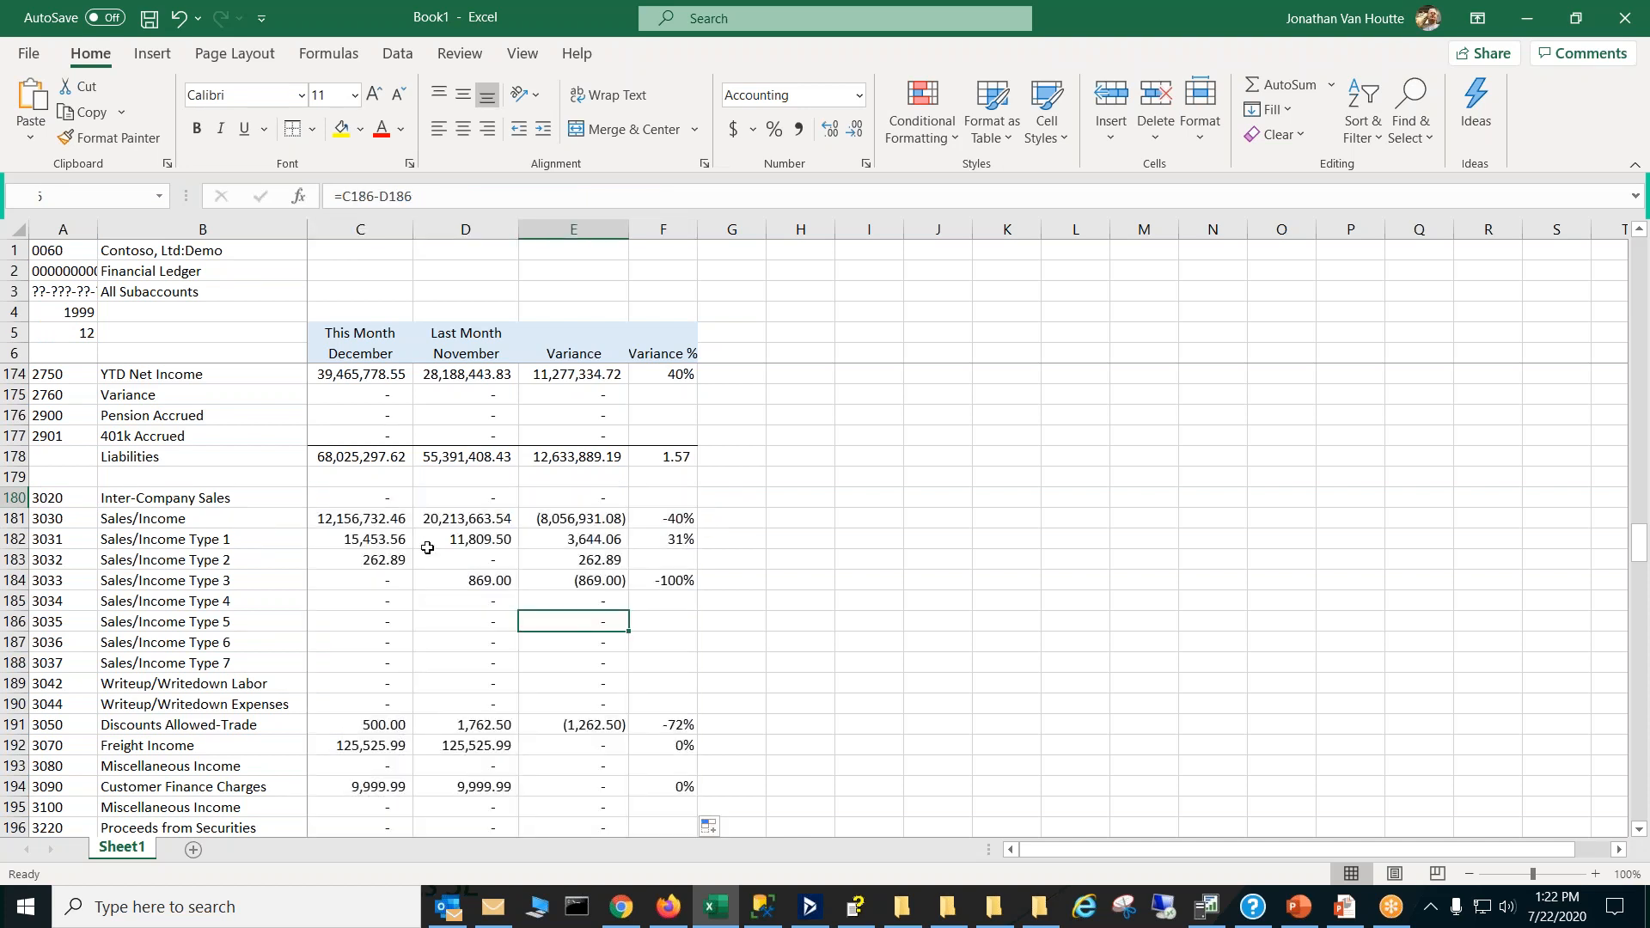
left_click(384, 523)
left_click(450, 519)
left_click(395, 517)
left_click(491, 524)
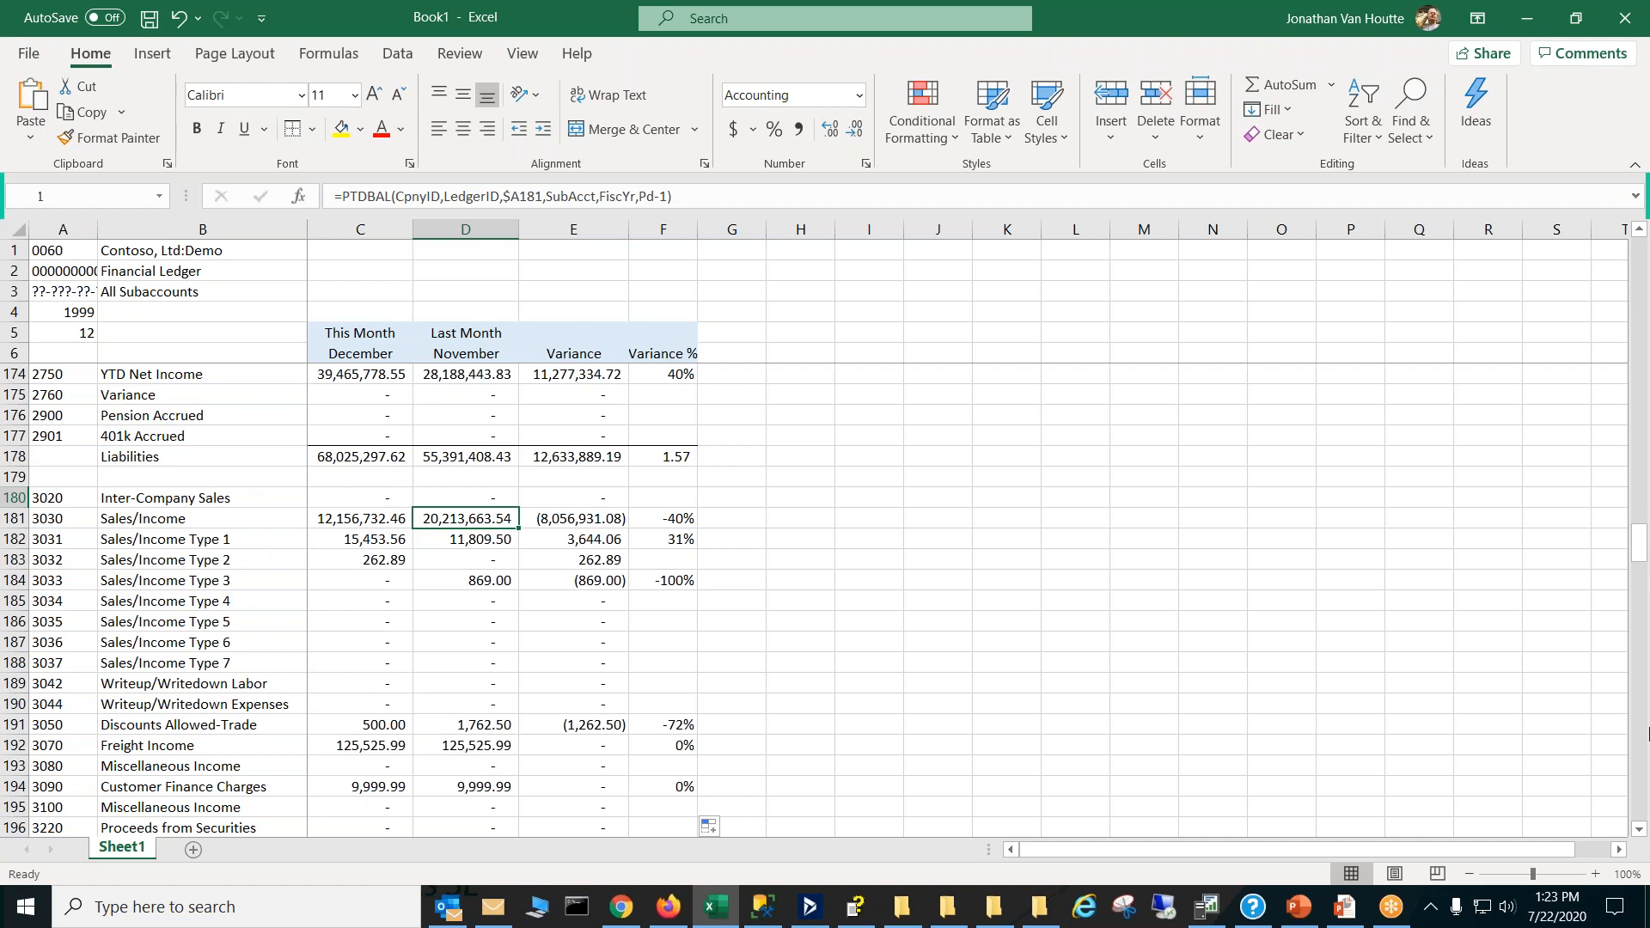
Step: Insert two blank rows above account 4010 Beginning Inventory, starting at row 197
left_click(1643, 748)
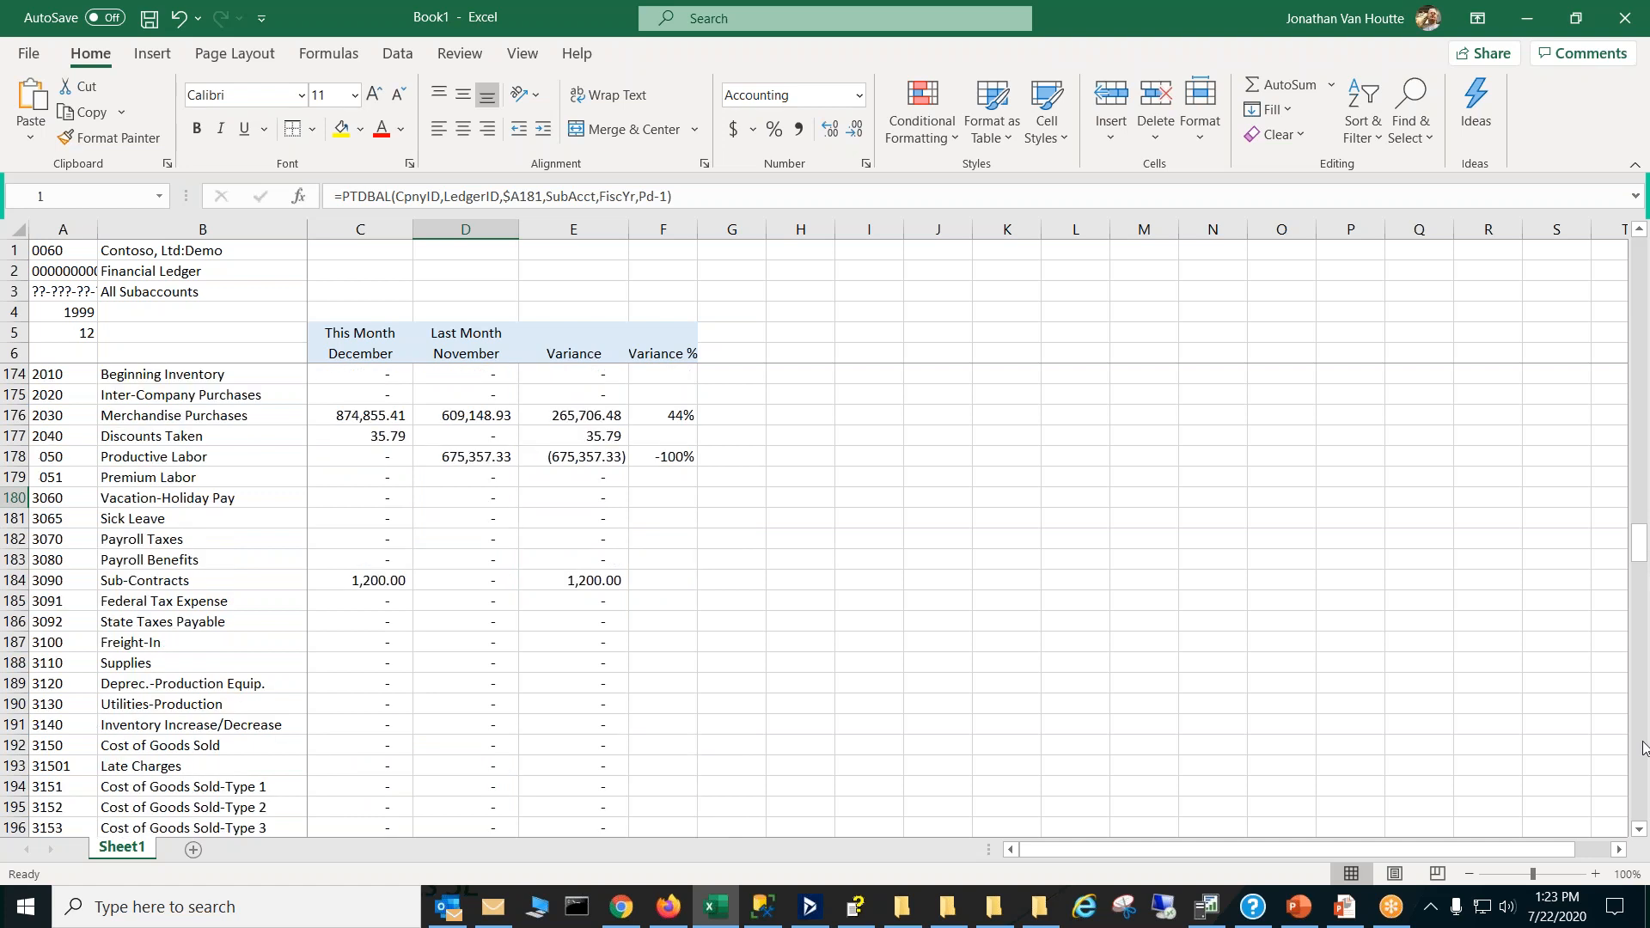
left_click(1640, 229)
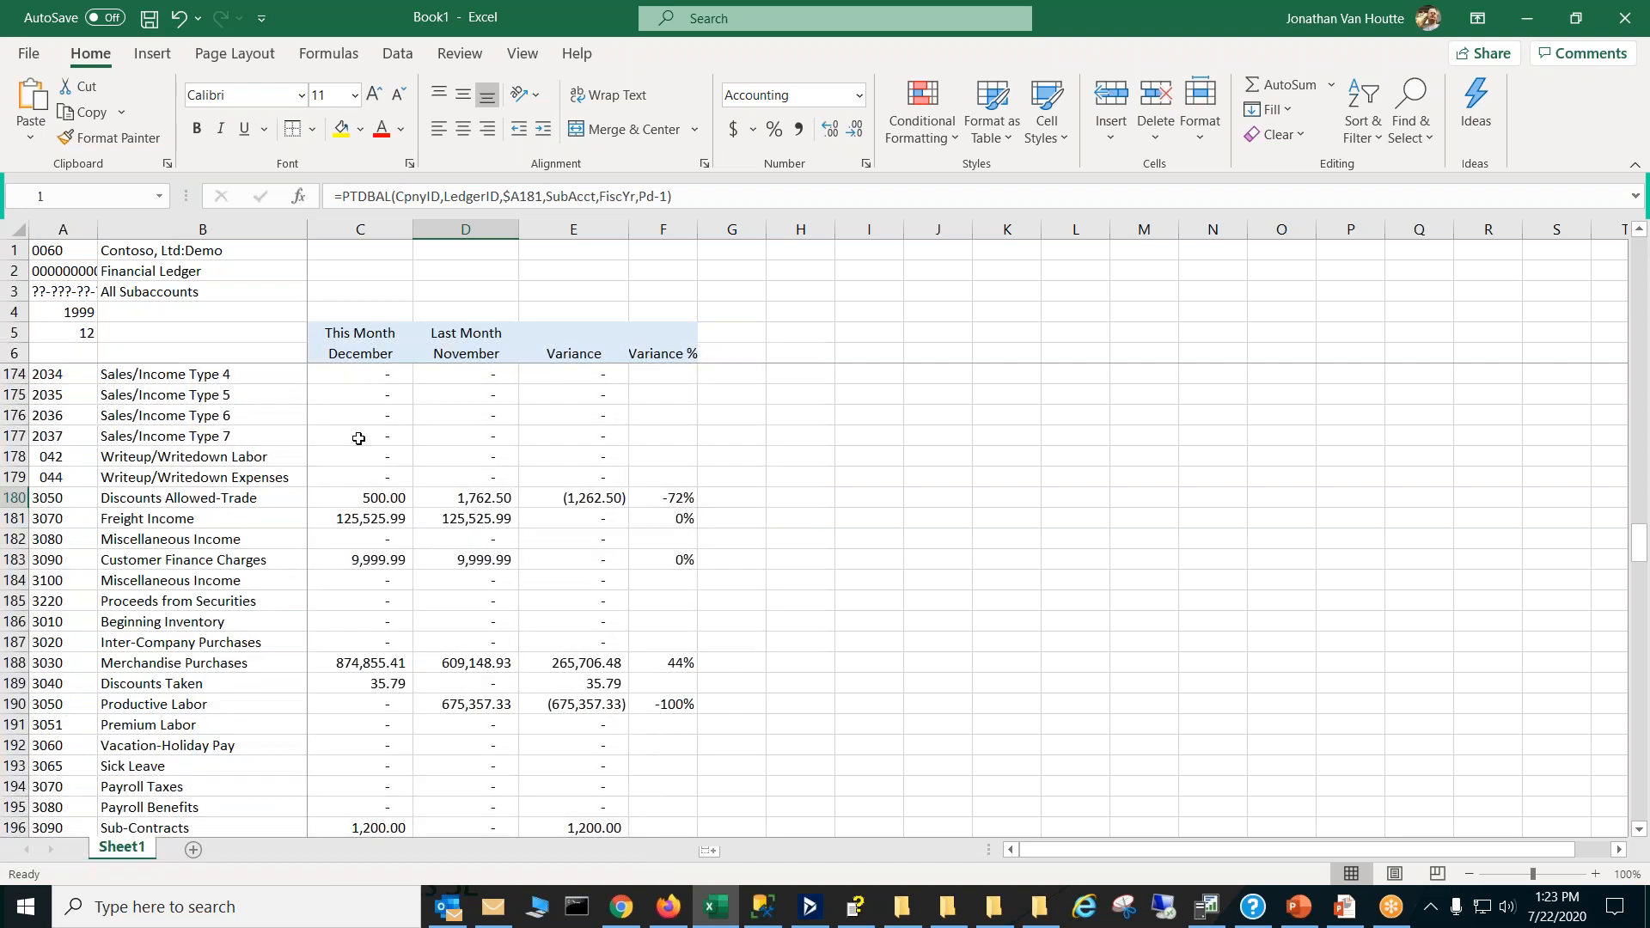
left_click_drag(19, 620, 18, 641)
right_click(28, 637)
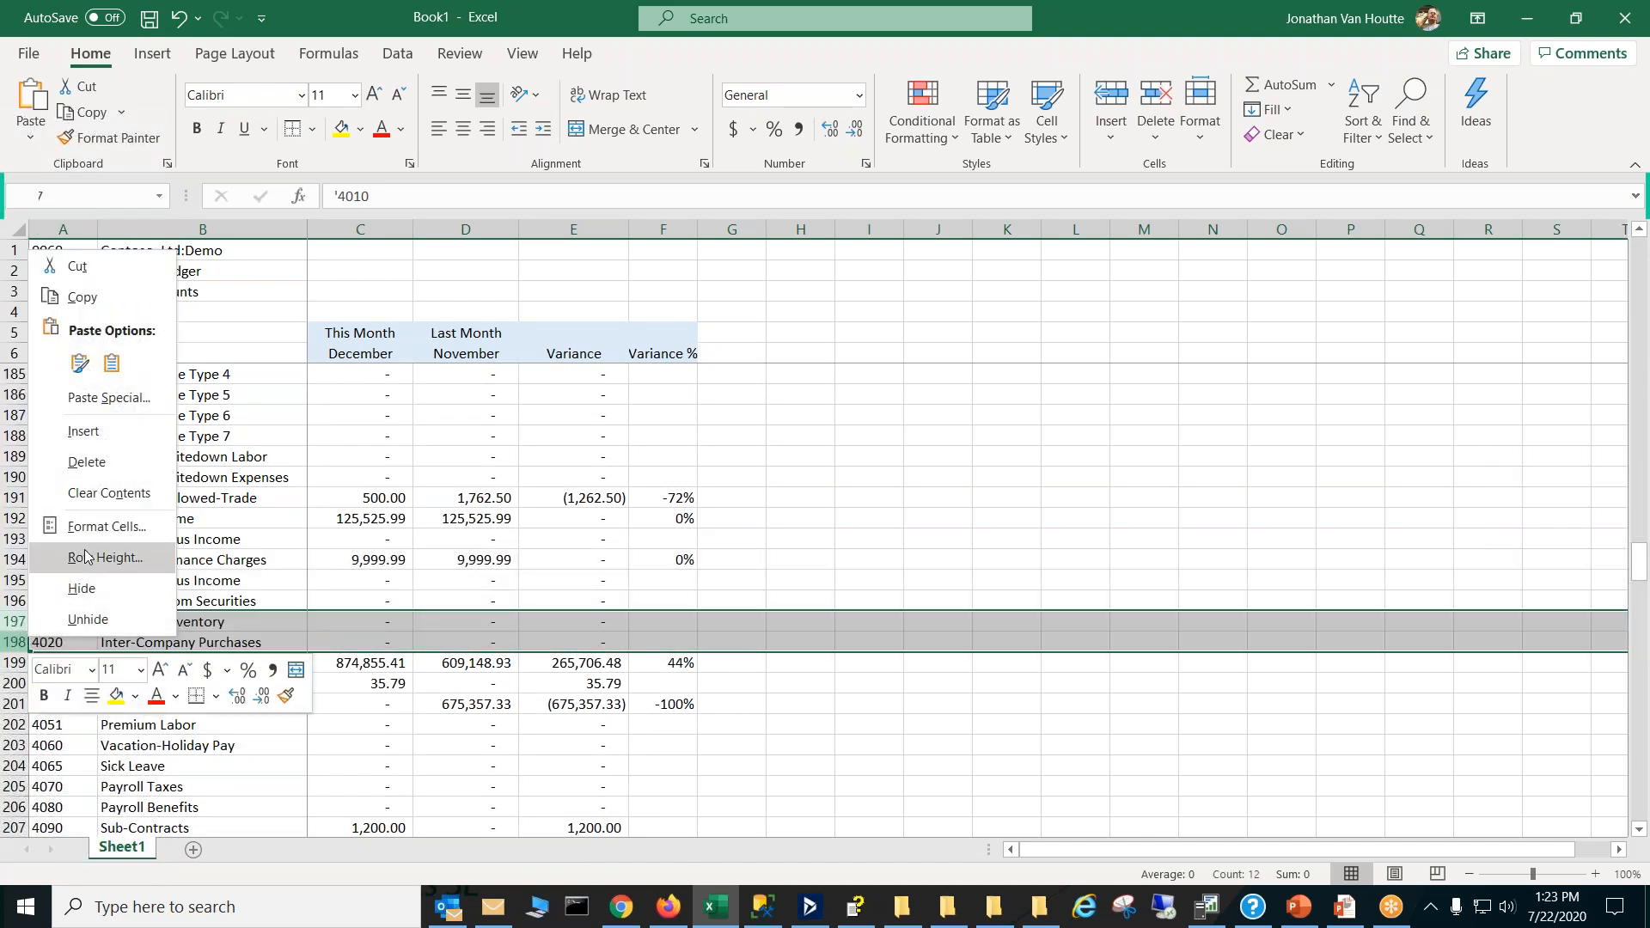
left_click(84, 430)
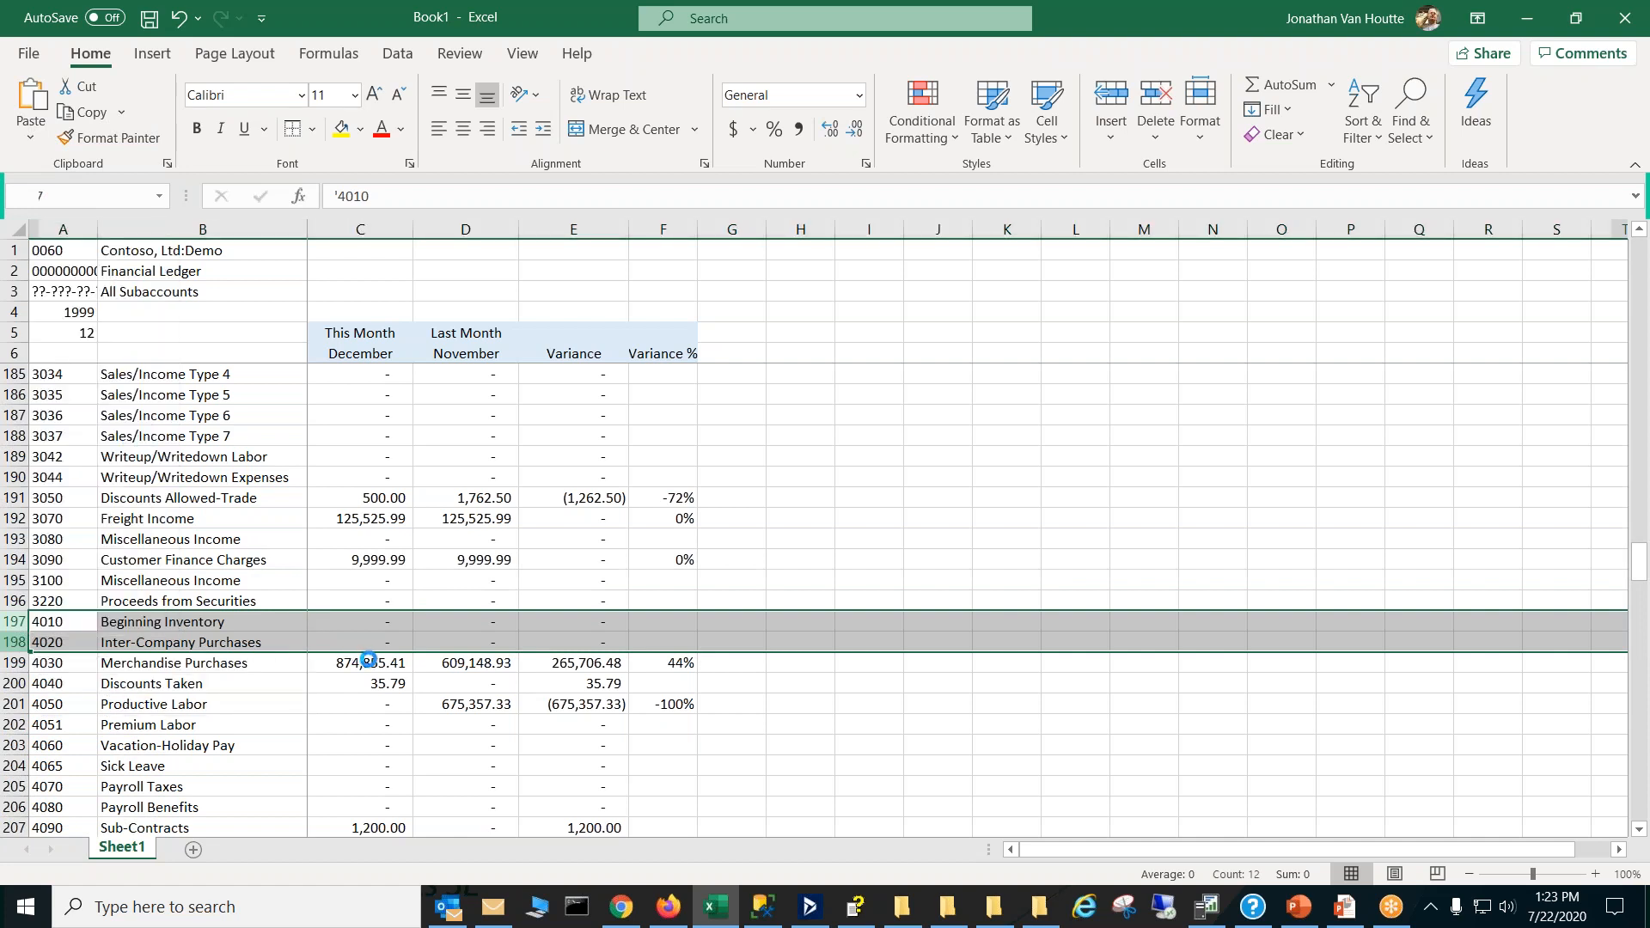
Step: Total the income rows in C197:F197 with =SUM(C180:C196) filled across, and add a top border to the totals
left_click(375, 619)
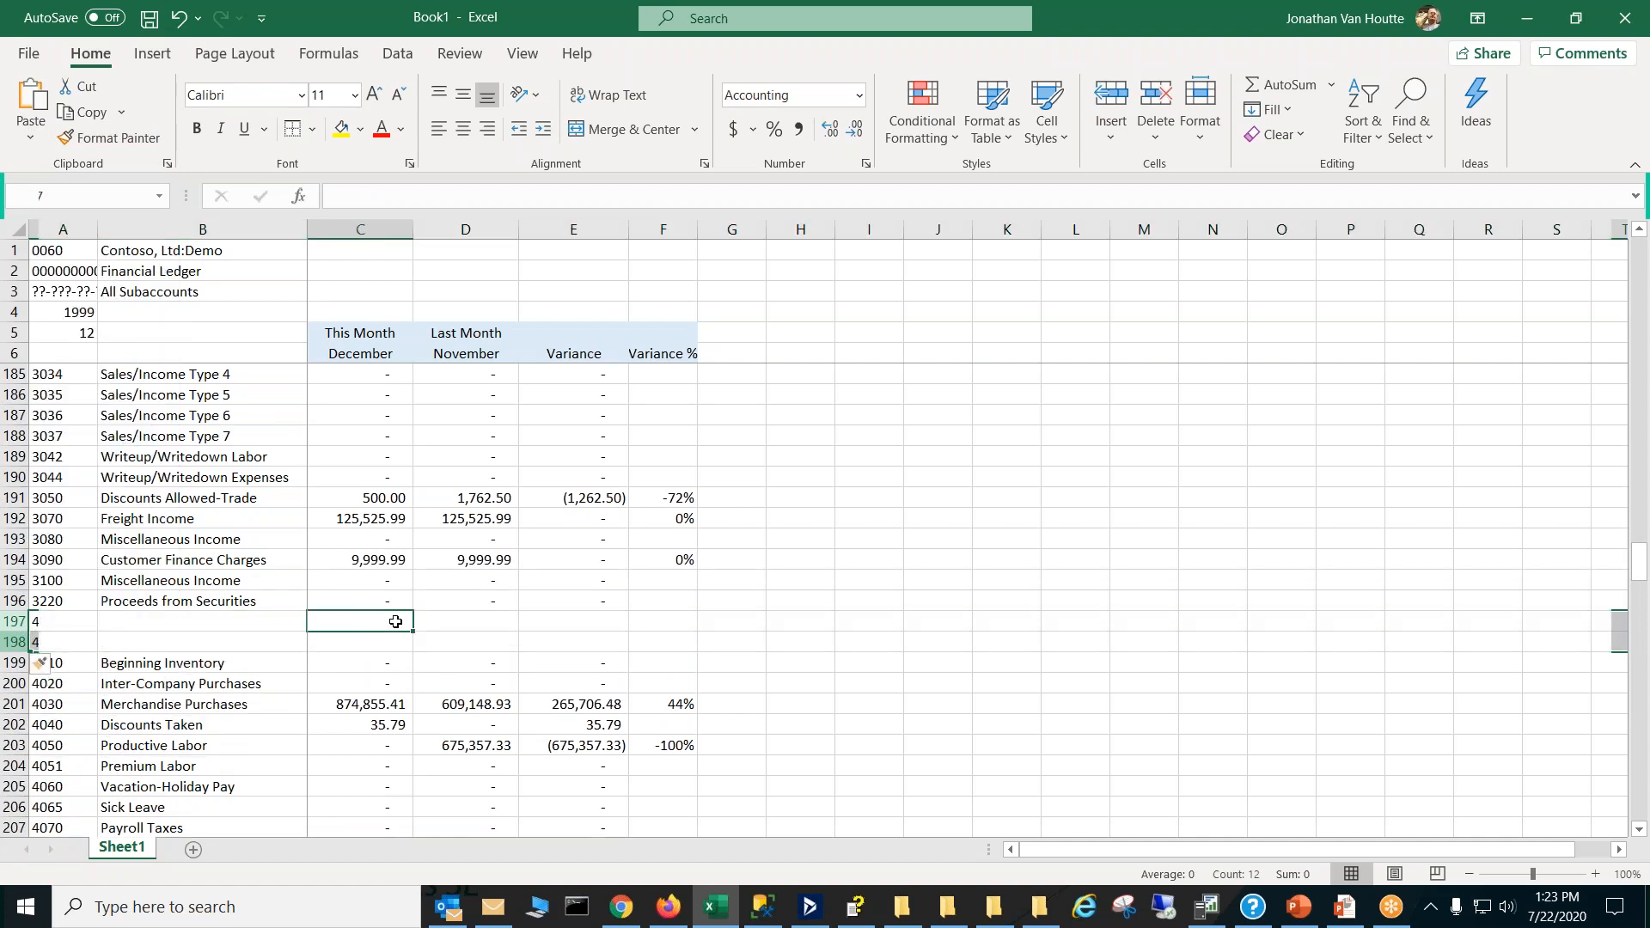
left_click_drag(412, 630, 680, 630)
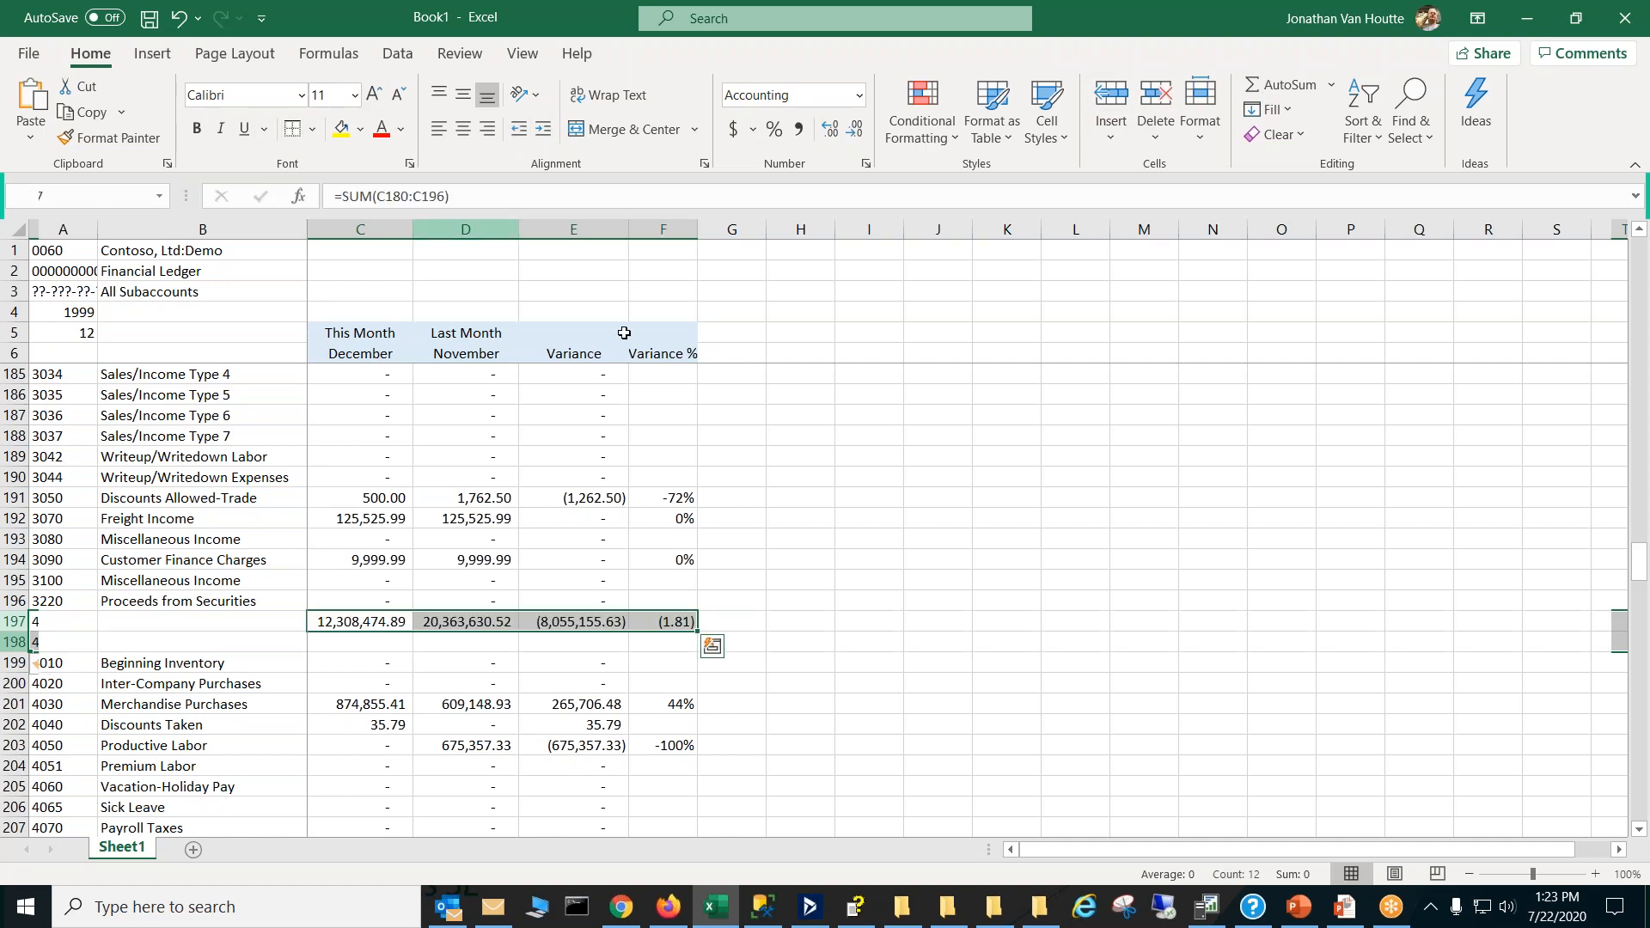
Step: Label the income total row by entering Revenue in B197, and make the label bold
left_click(212, 616)
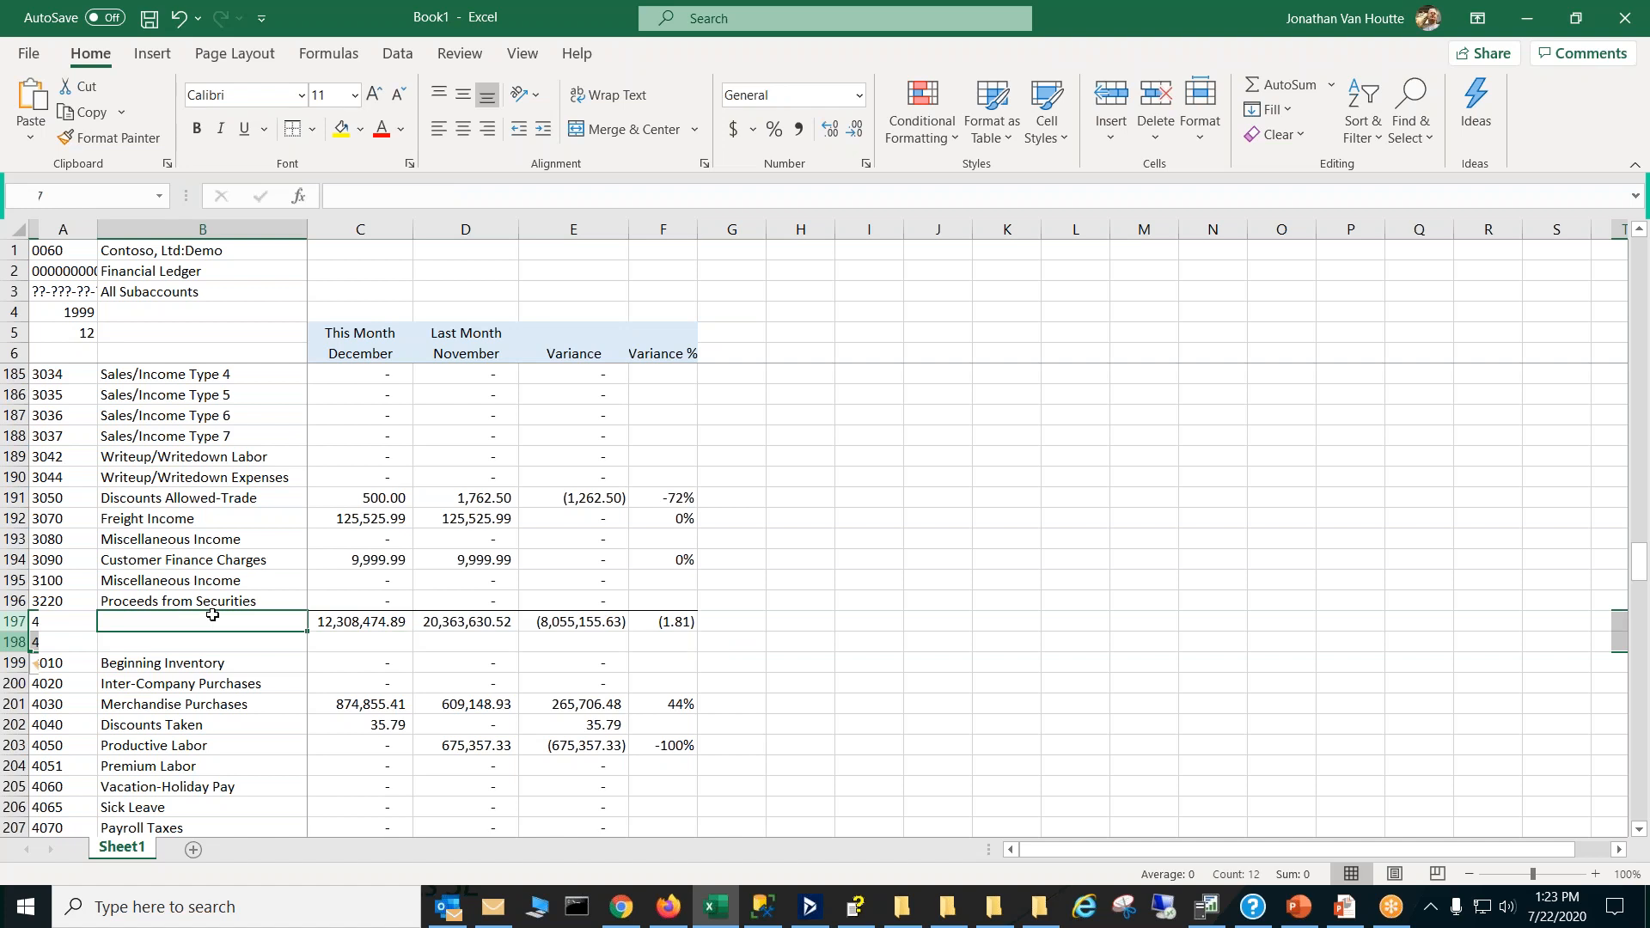
type("Revenue")
key("Return")
left_click(210, 622)
left_click(196, 128)
left_click(895, 562)
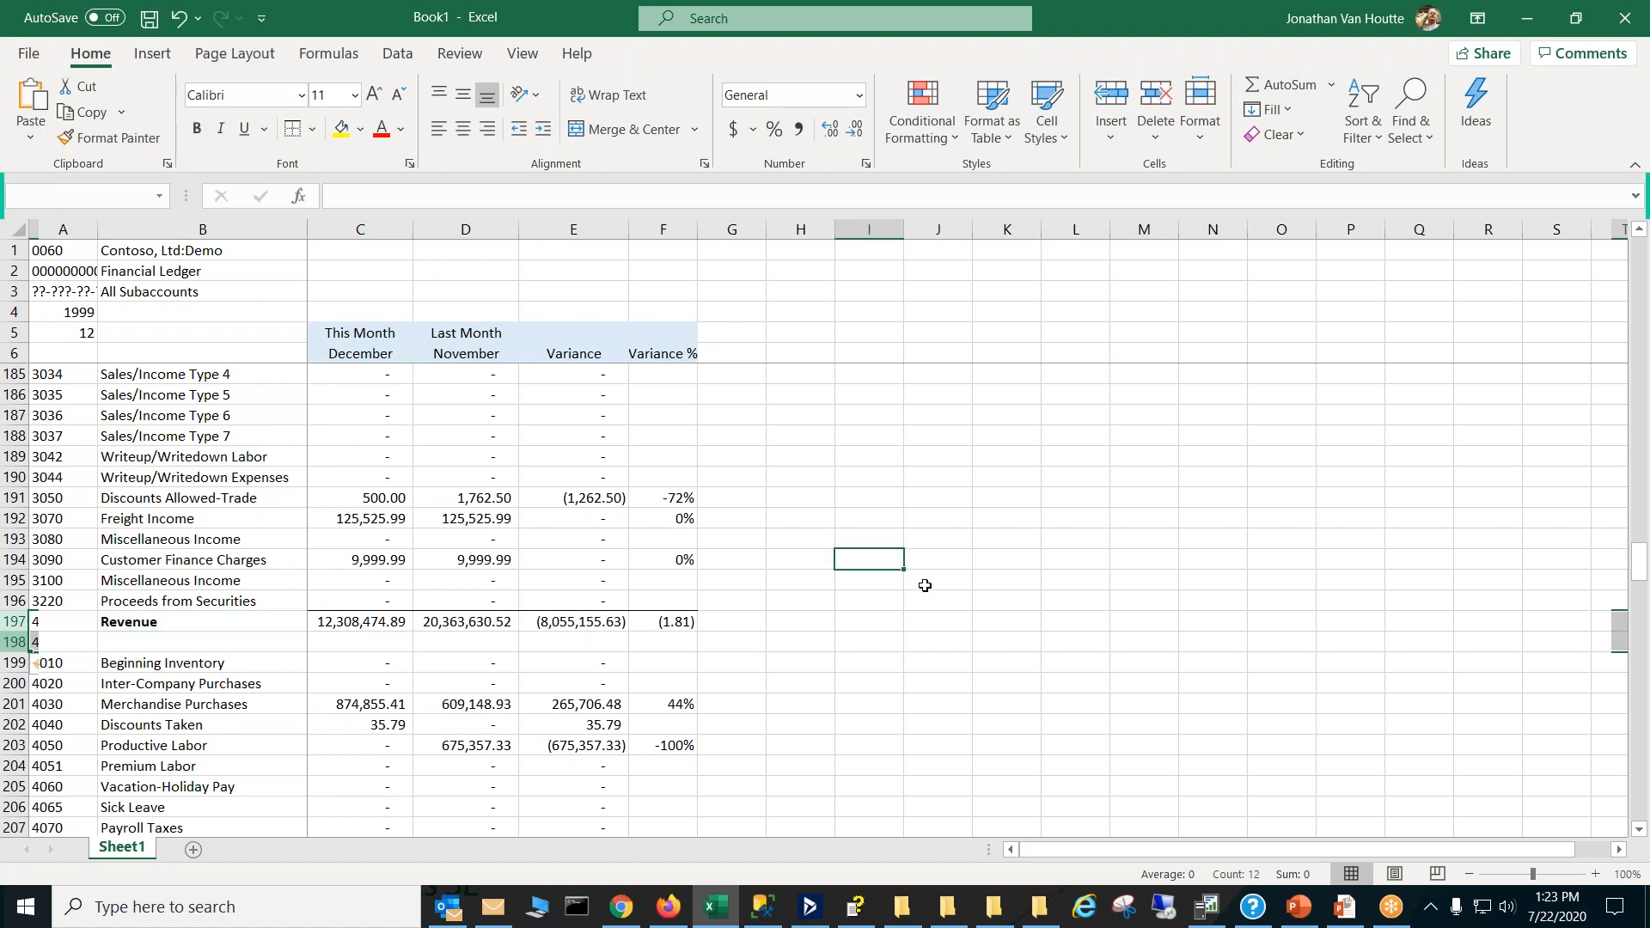
Step: Widen column F so the Variance % column has more room
left_click_drag(1638, 578, 1638, 247)
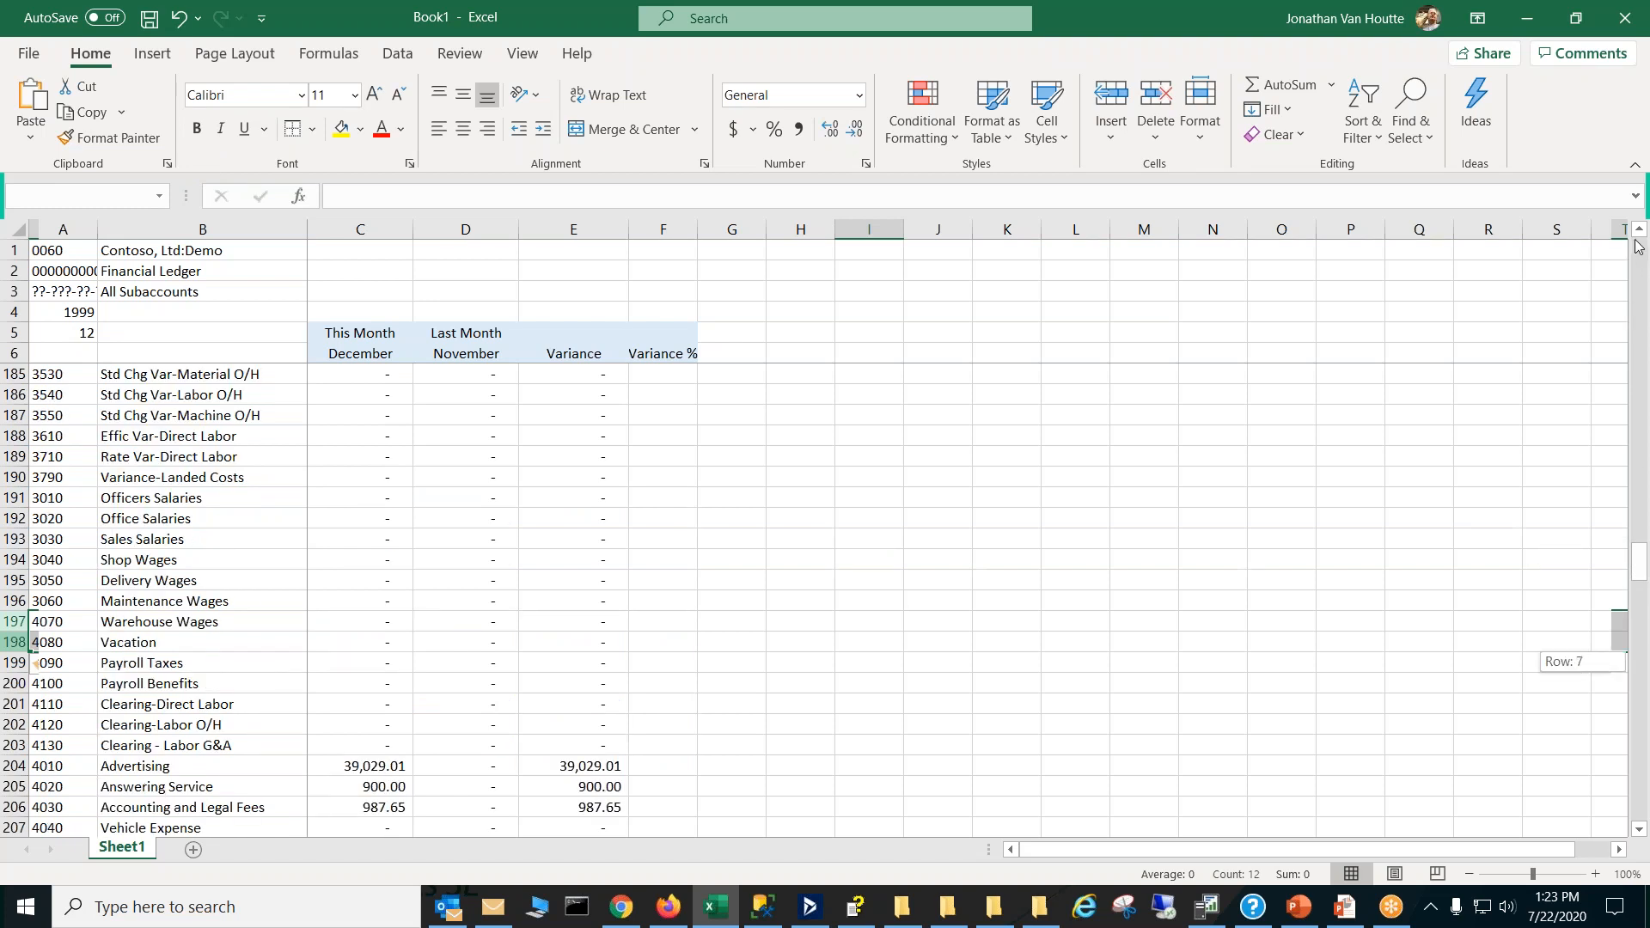
left_click_drag(1639, 246, 1638, 247)
left_click(663, 374)
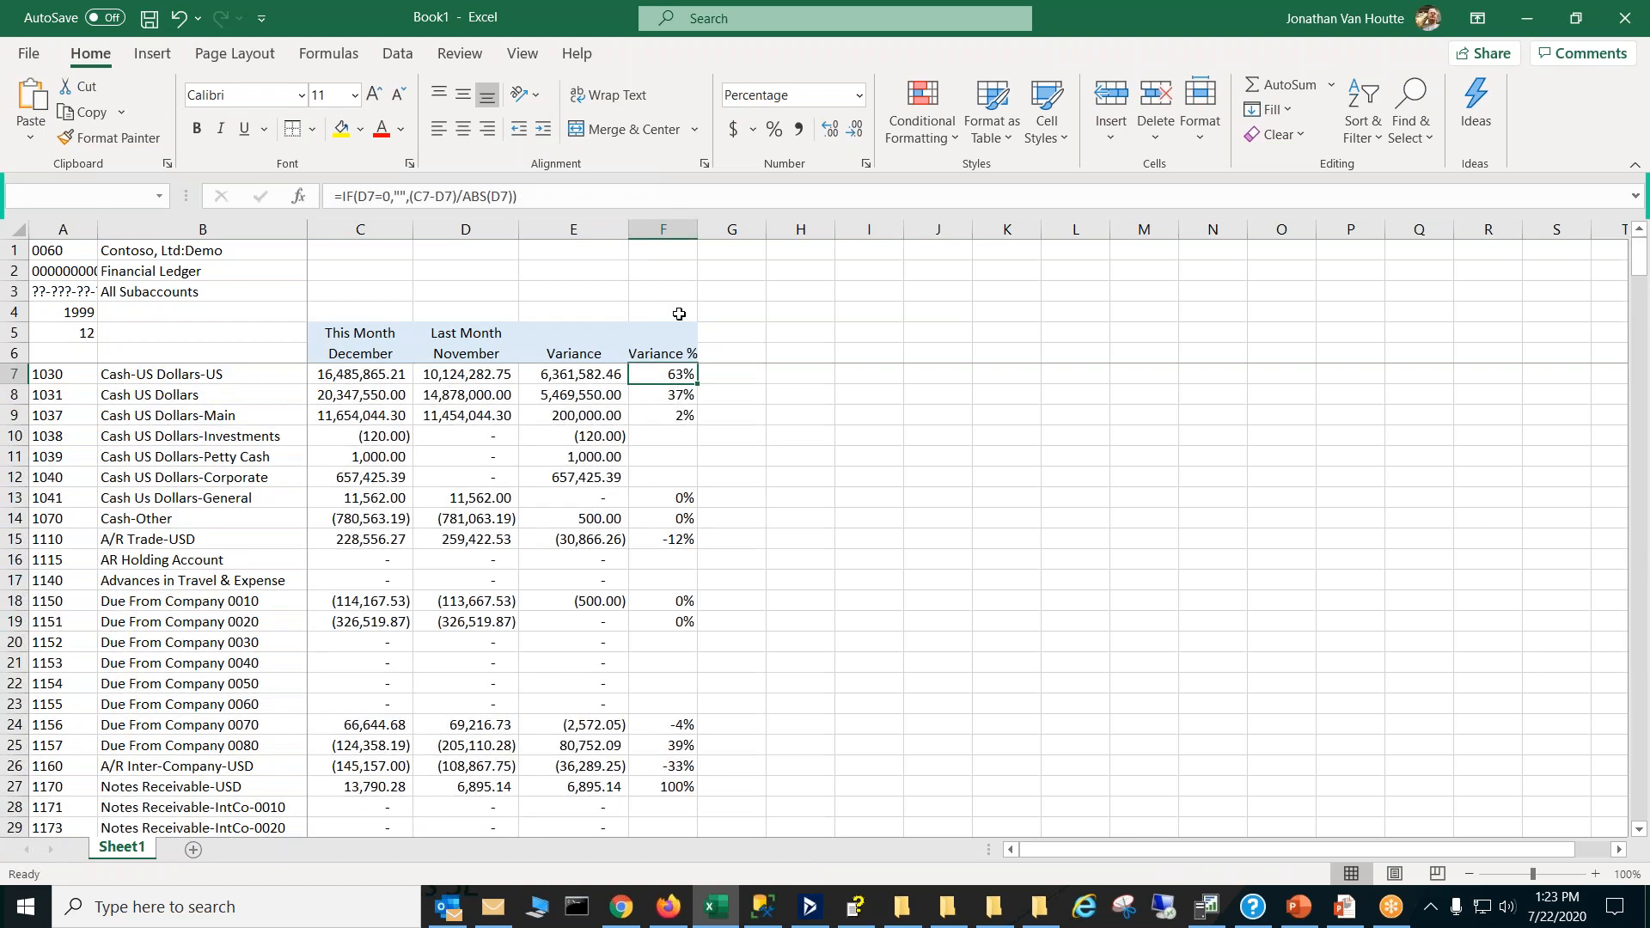
left_click_drag(695, 229, 752, 229)
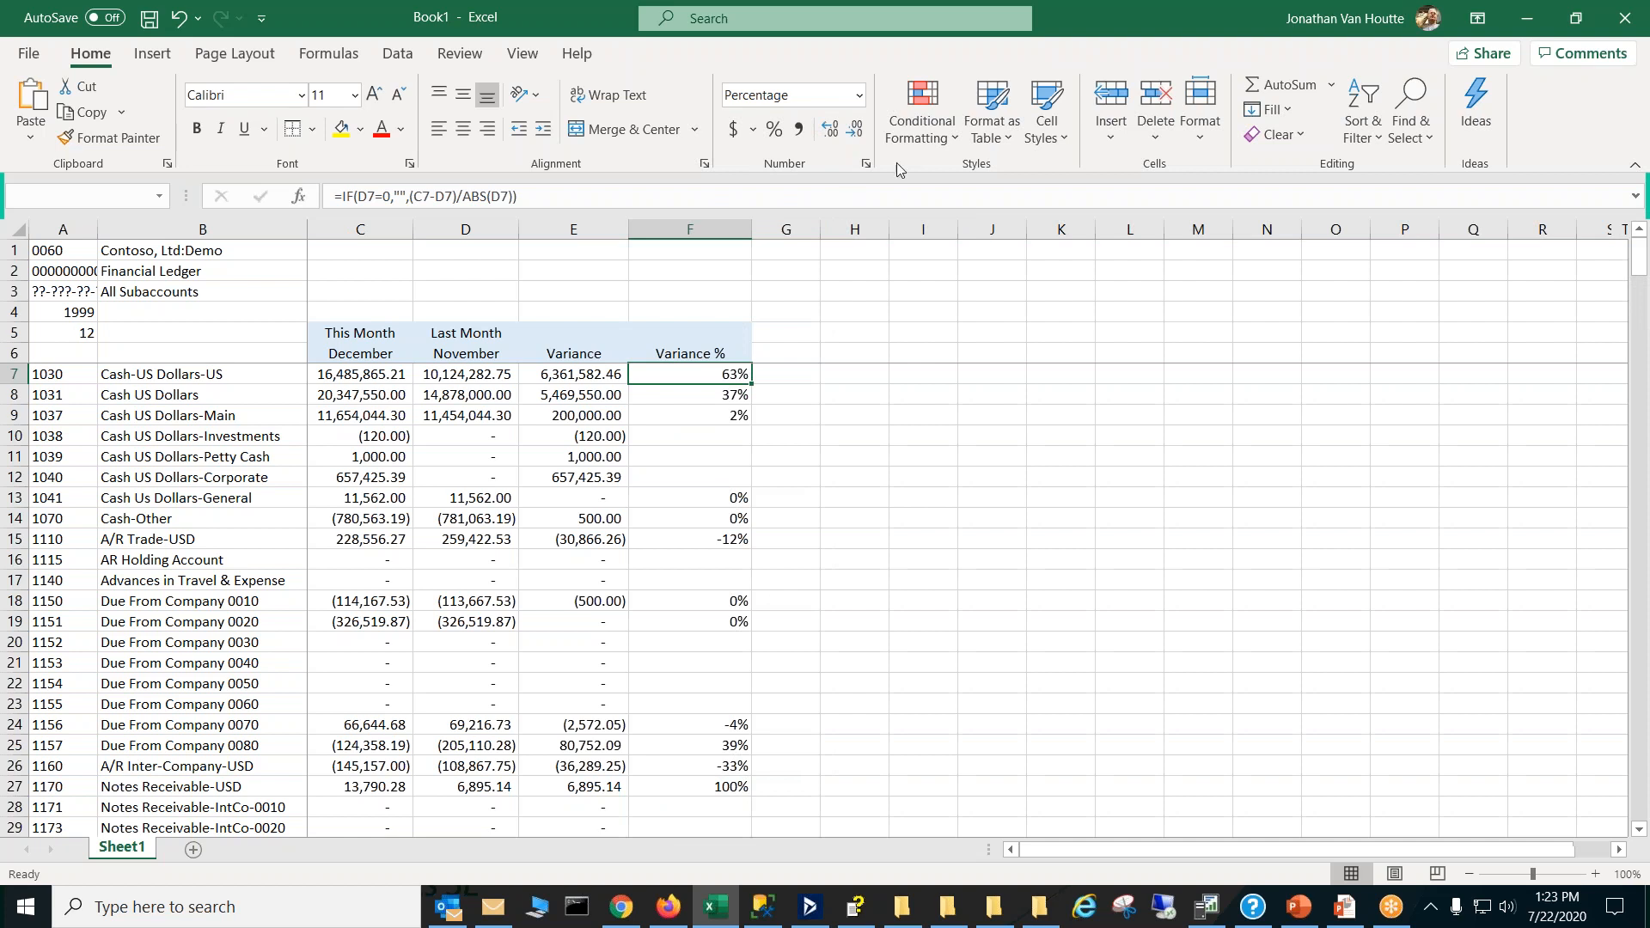
Step: Apply green gradient-fill data bars to the Variance % value in F7 and extend the formatting down column F
left_click(925, 129)
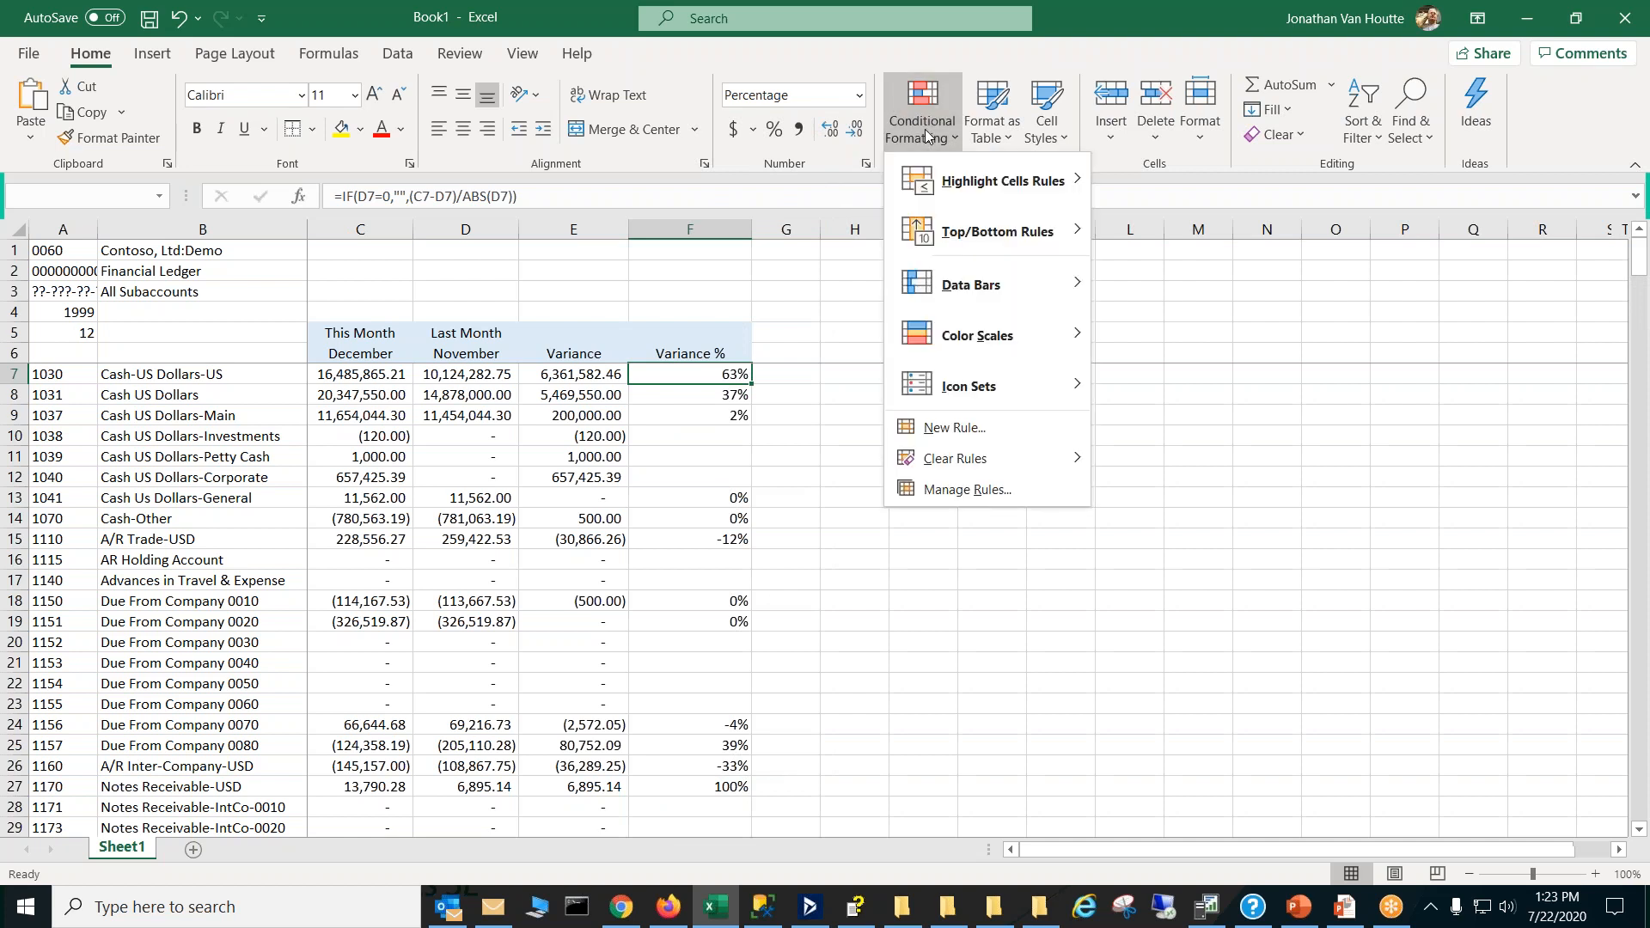
mouse_move(1007, 289)
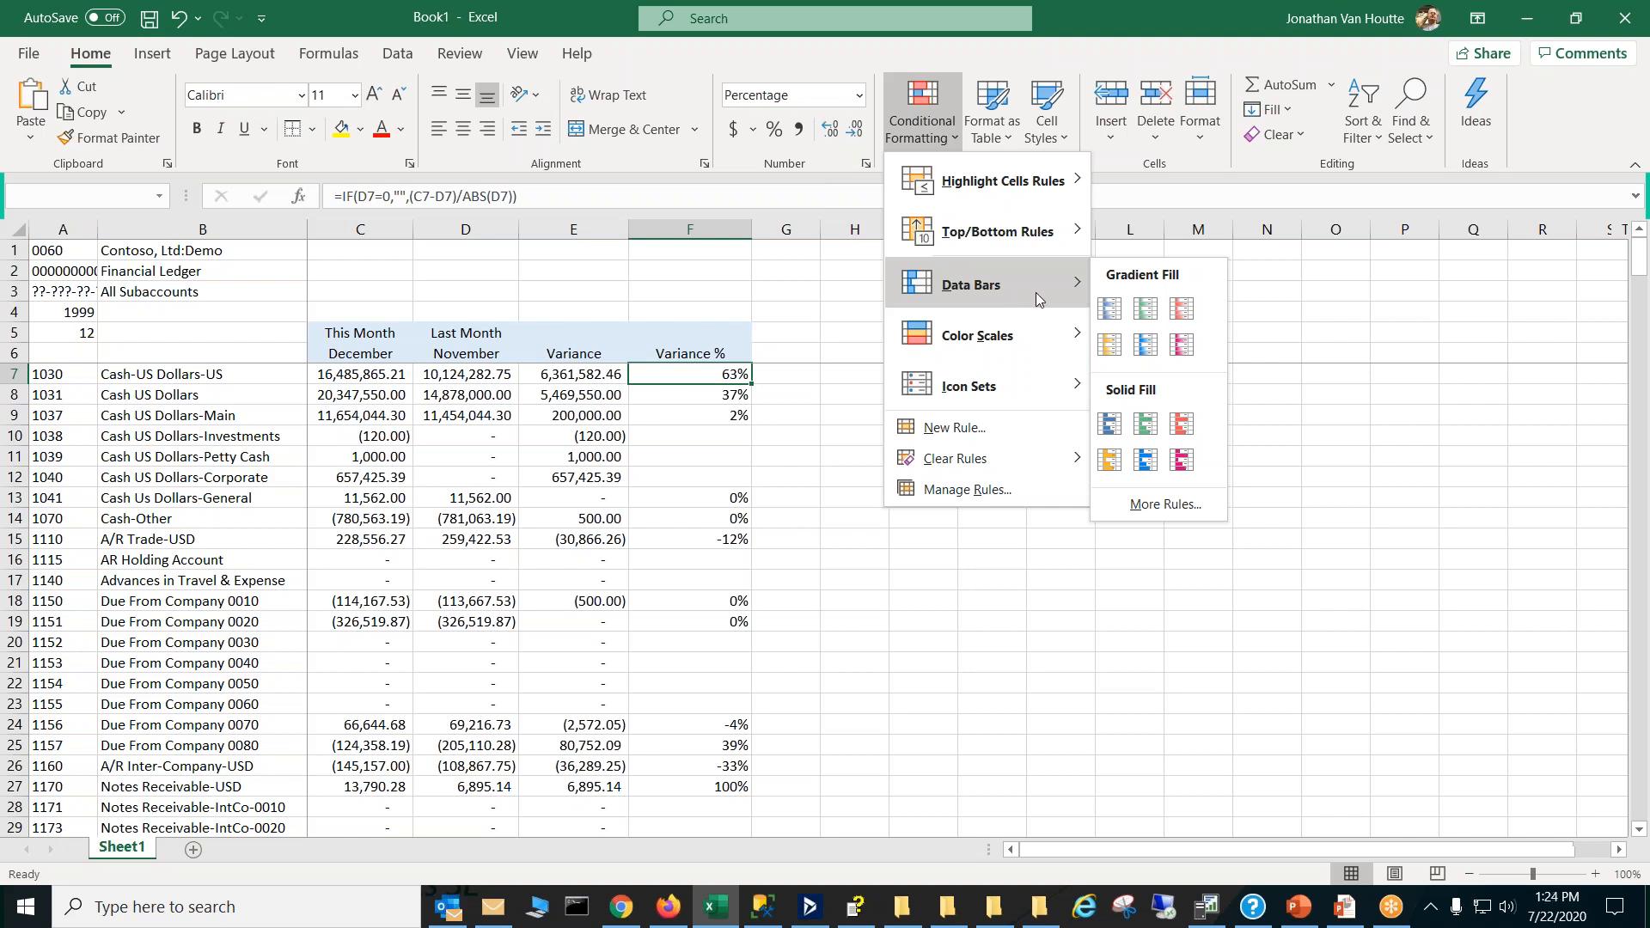
left_click(1145, 308)
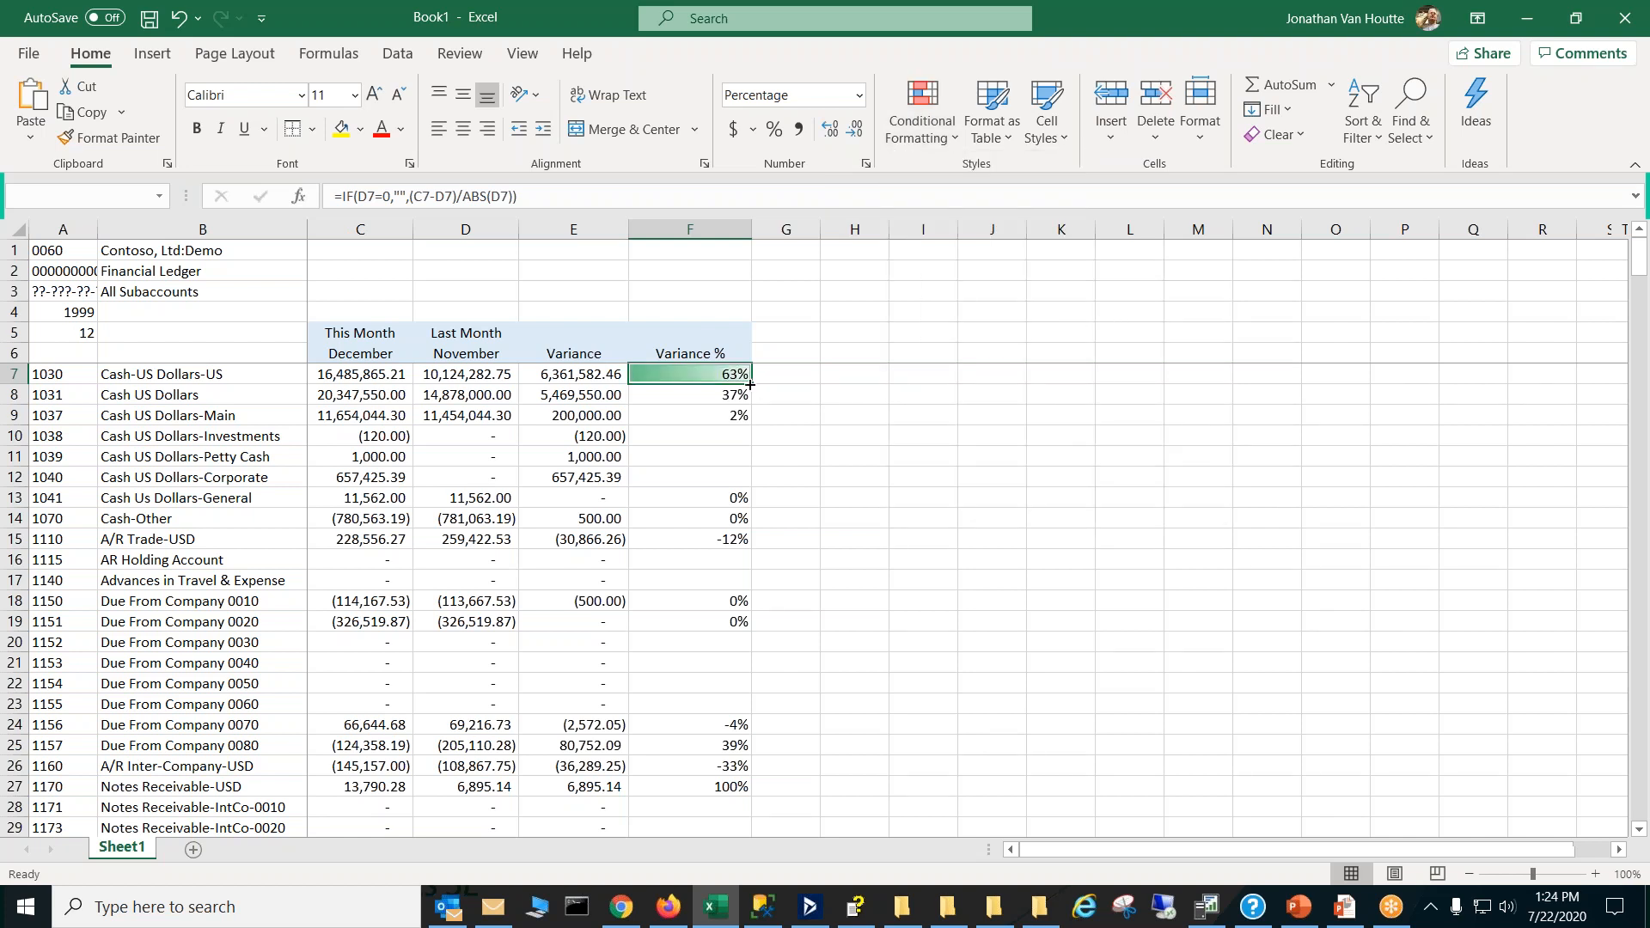
left_click(849, 448)
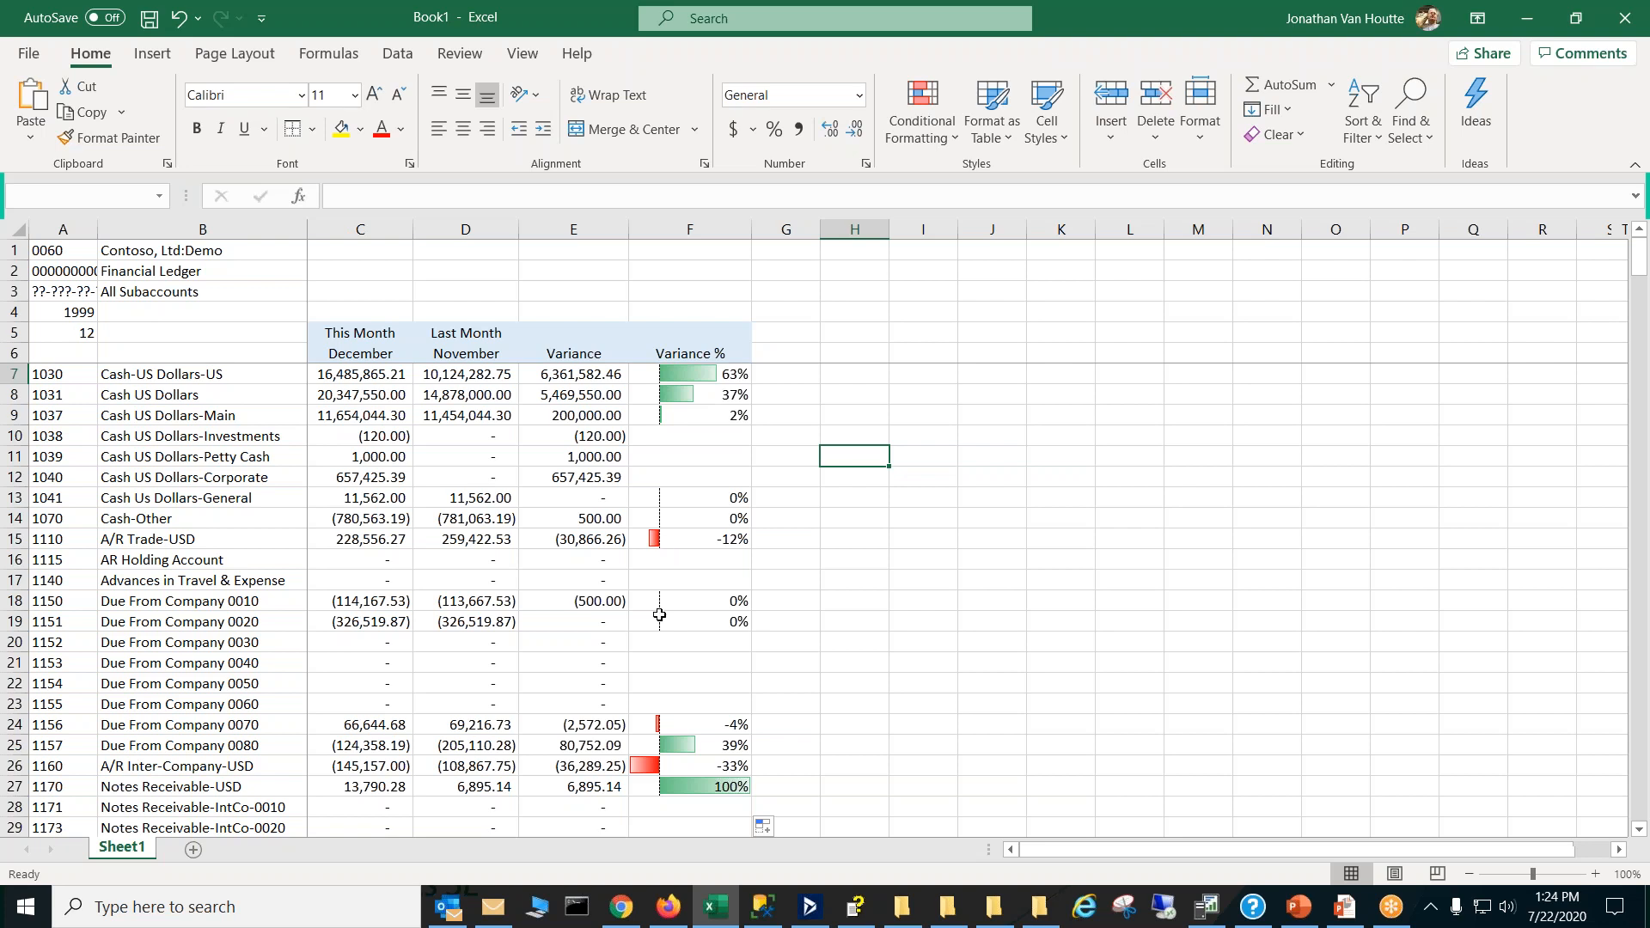
Step: Set C7:F29 as the NonZero range in the XLstatements report options to hide its zero-balance rows
left_click(1636, 509)
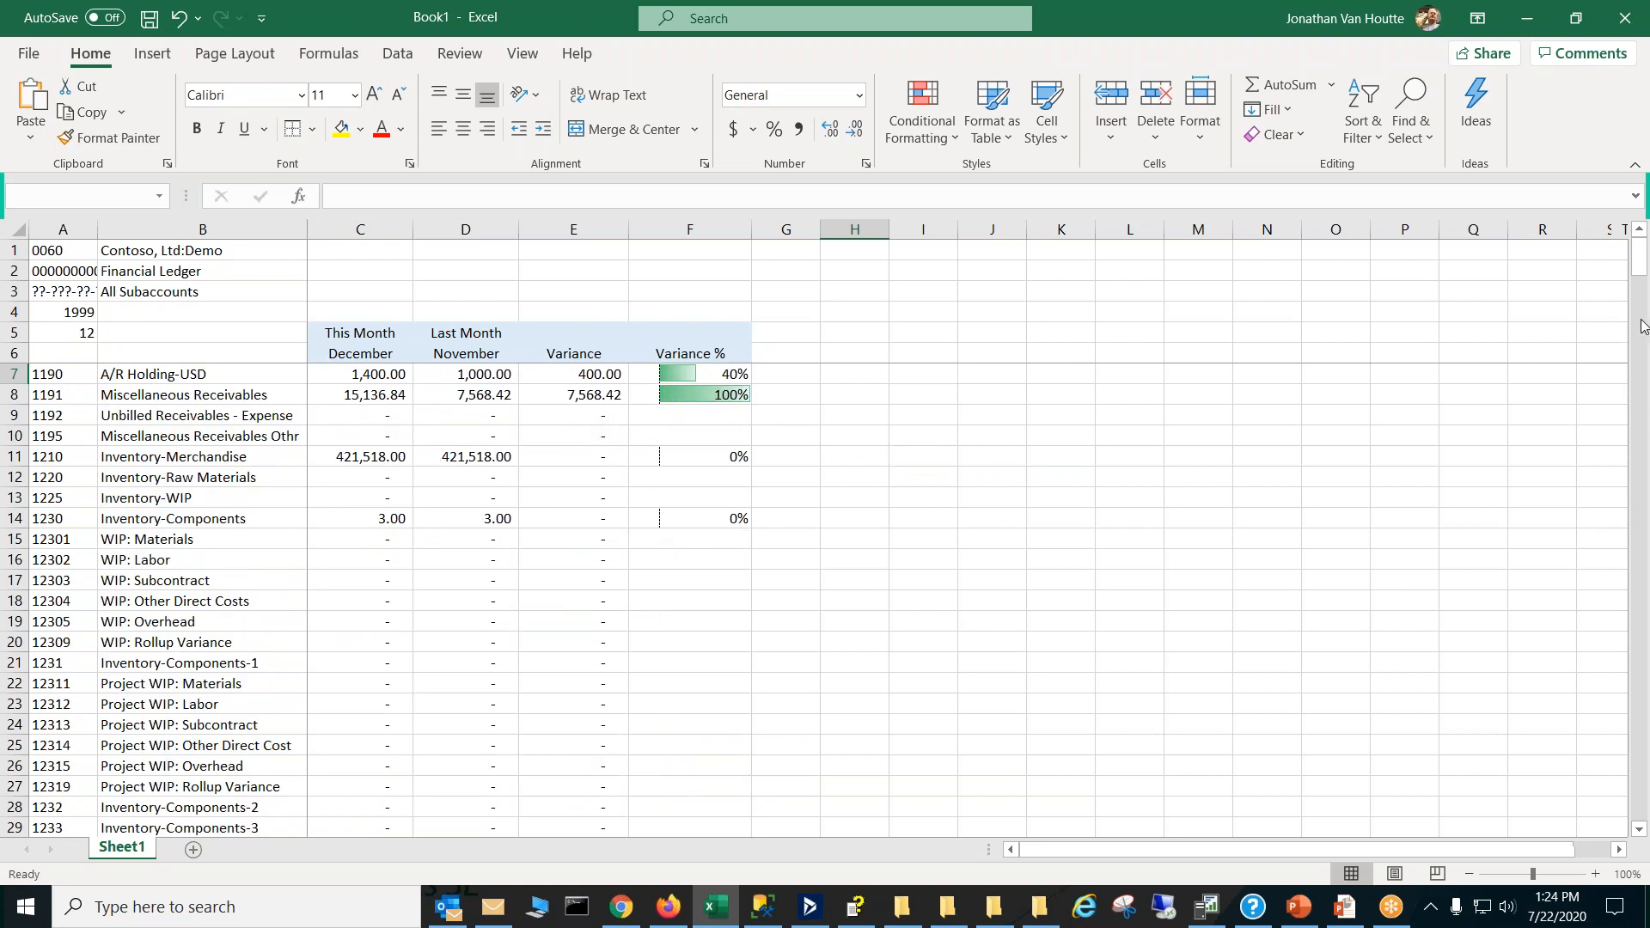
left_click_drag(1640, 271, 1642, 273)
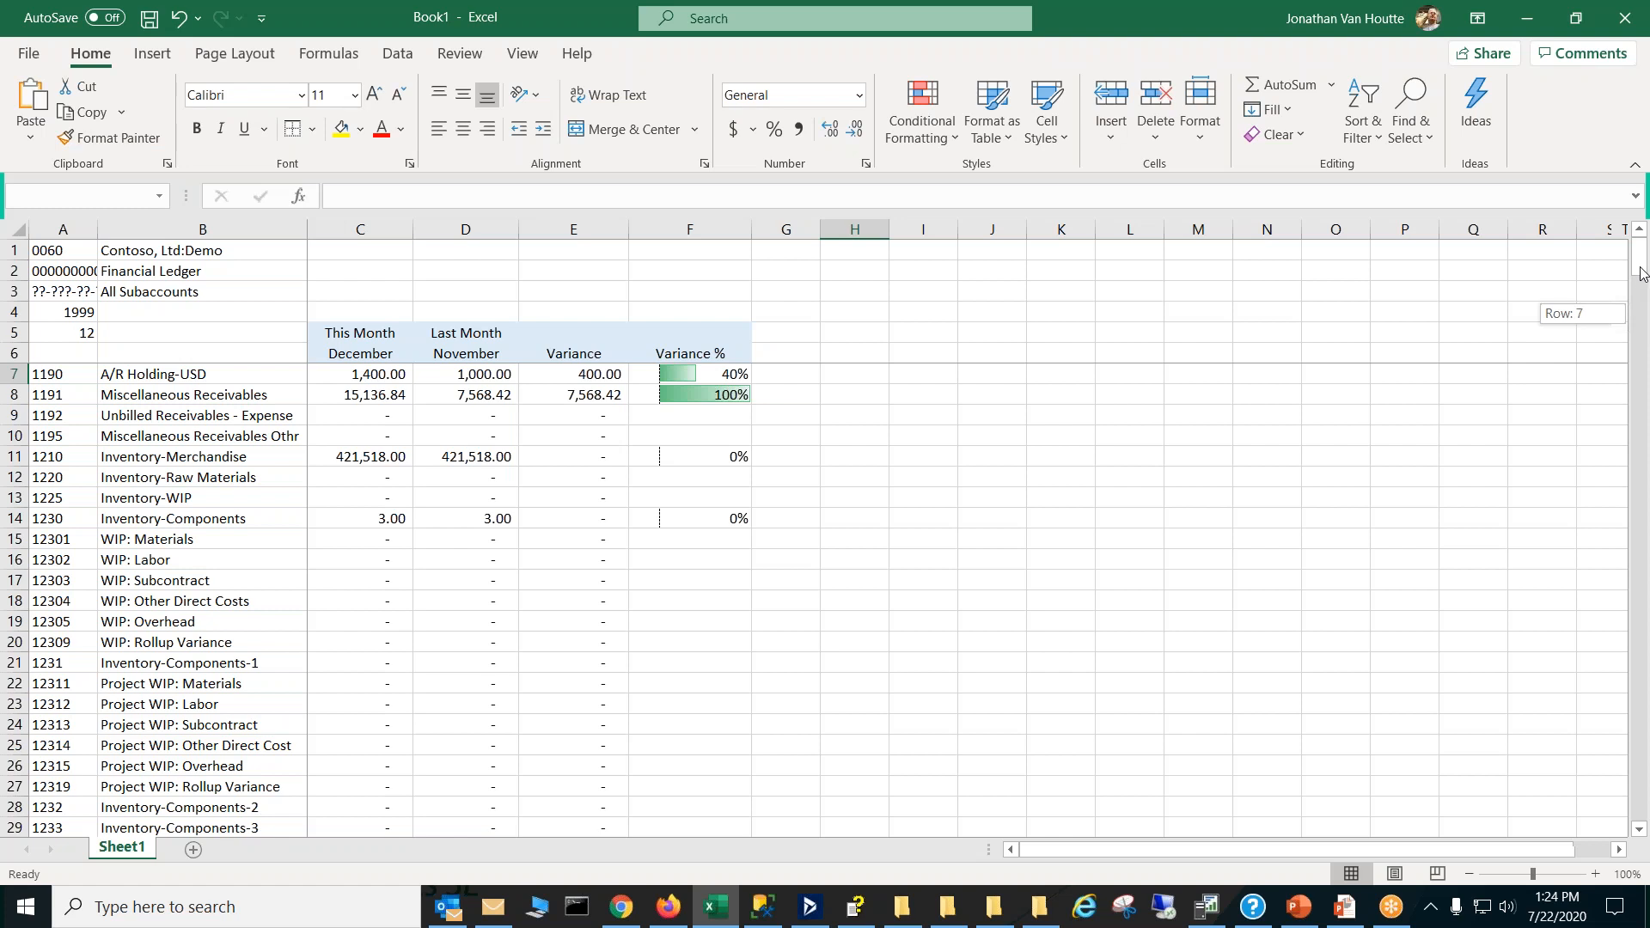
left_click_drag(1642, 273, 1640, 272)
left_click_drag(361, 374, 670, 828)
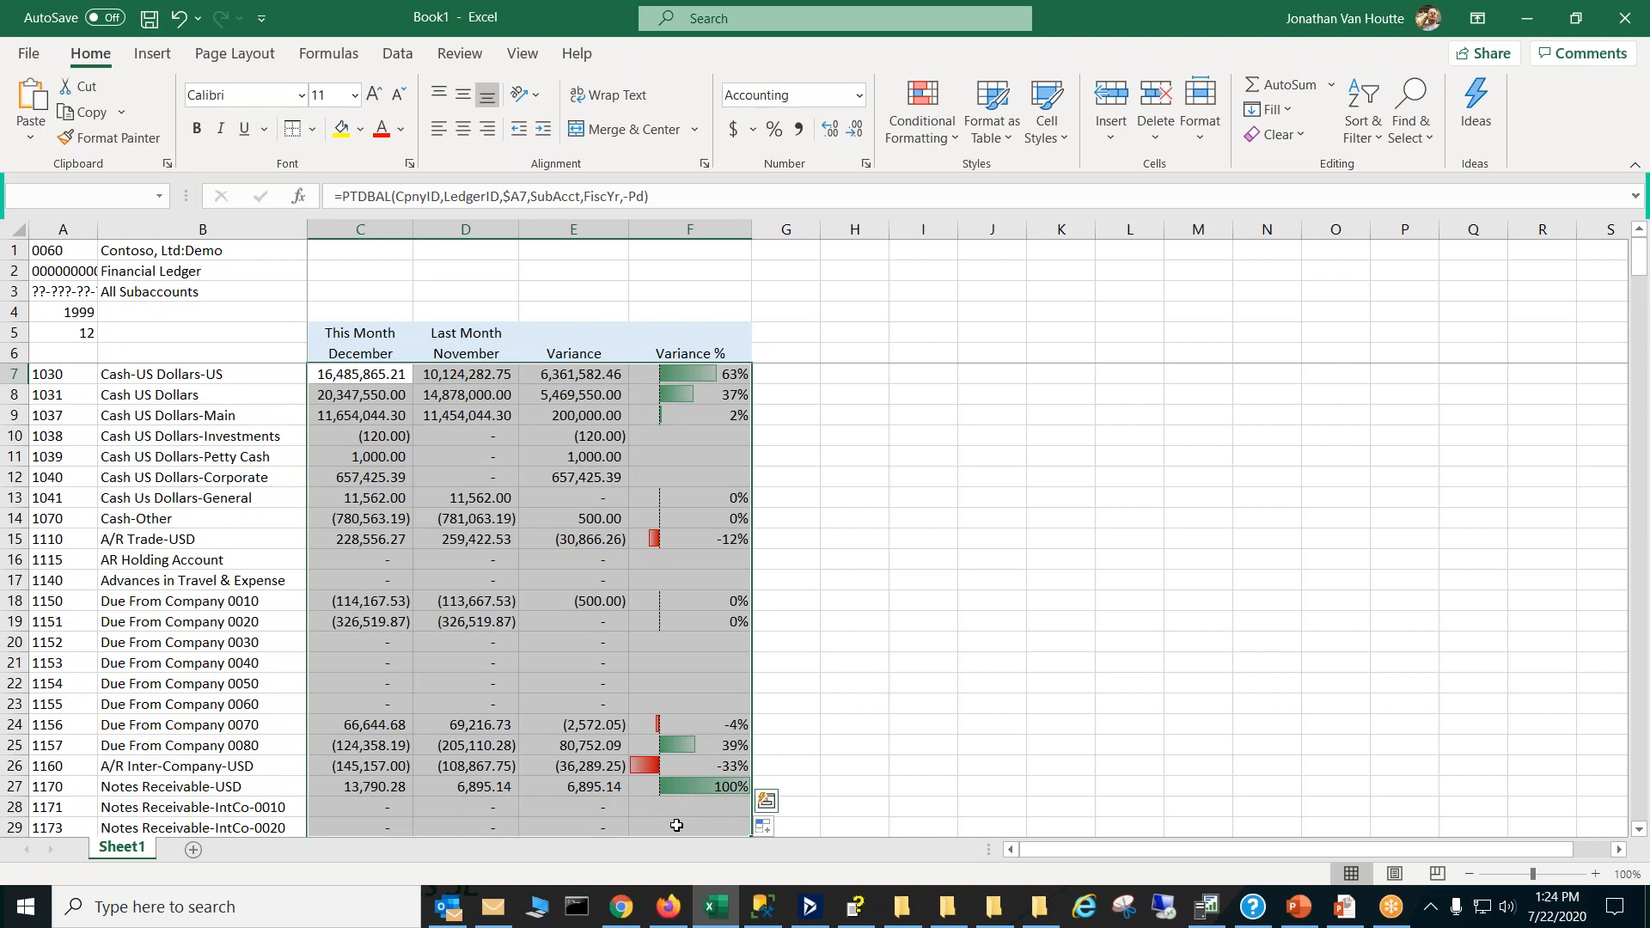
left_click(464, 58)
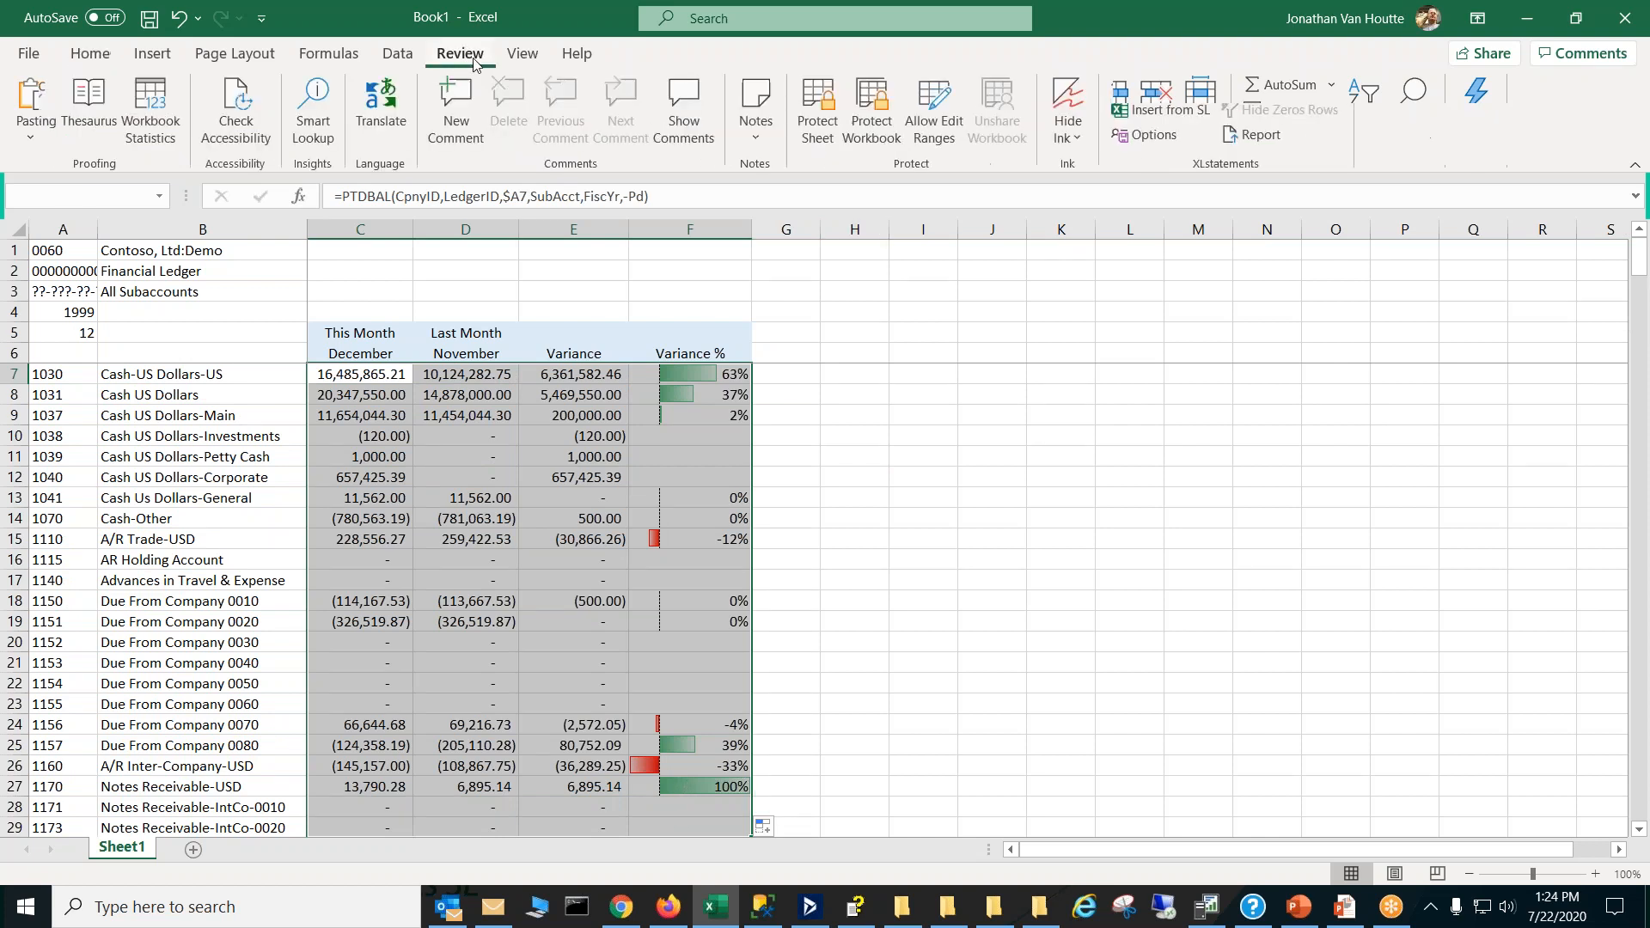
left_click(1237, 135)
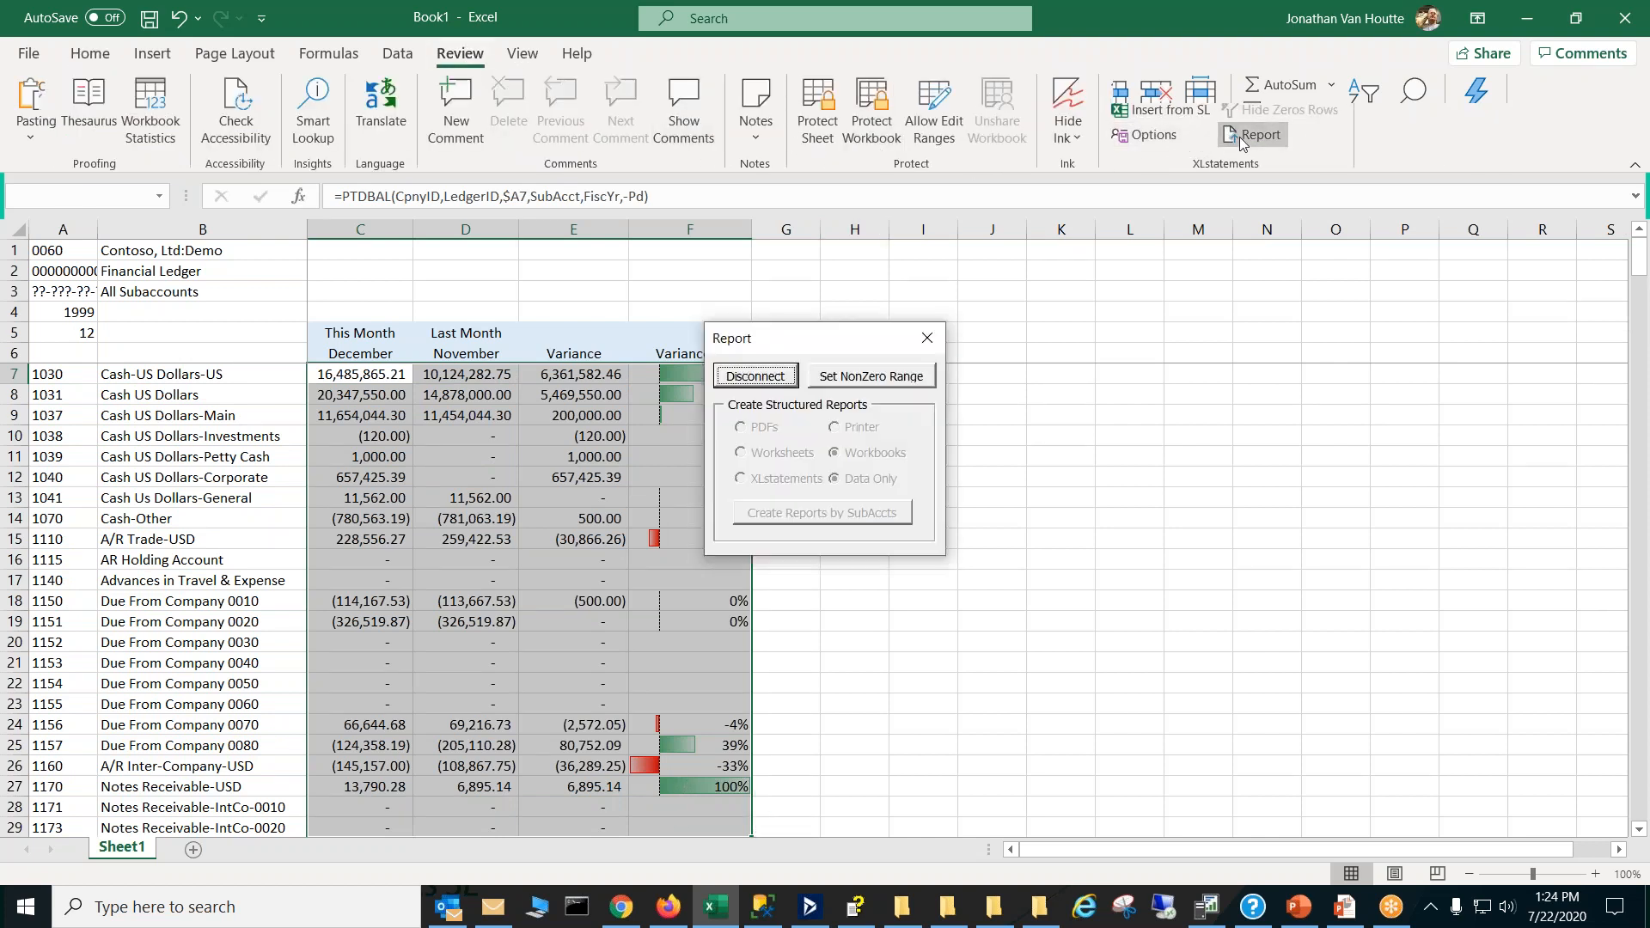
left_click(935, 375)
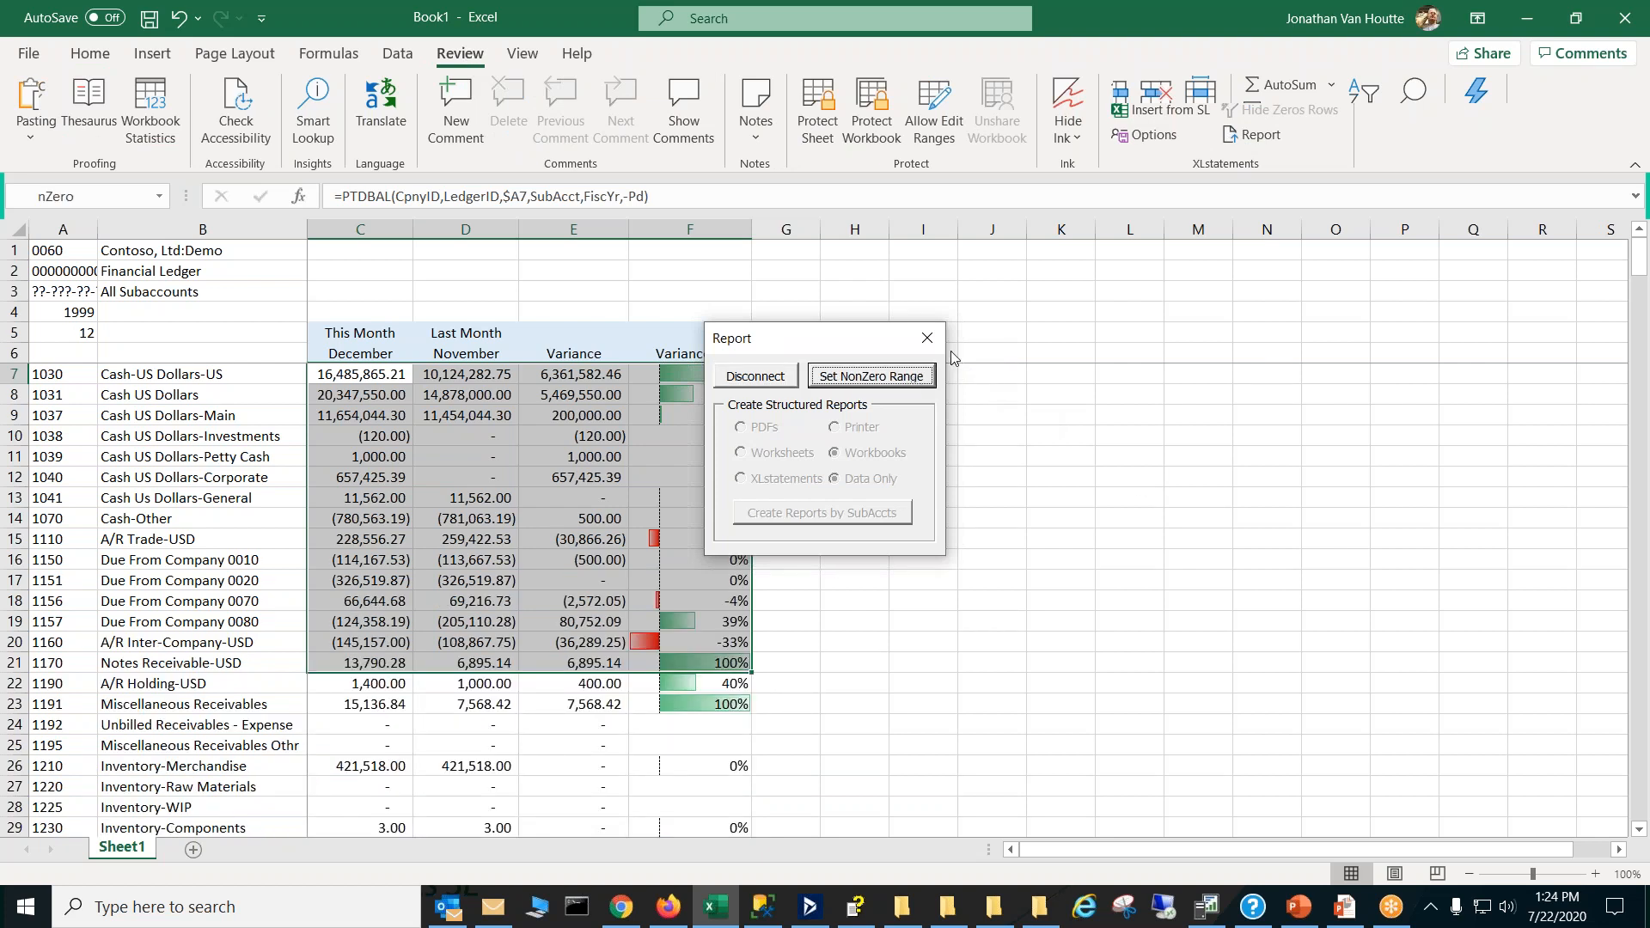
left_click(926, 335)
left_click(457, 537)
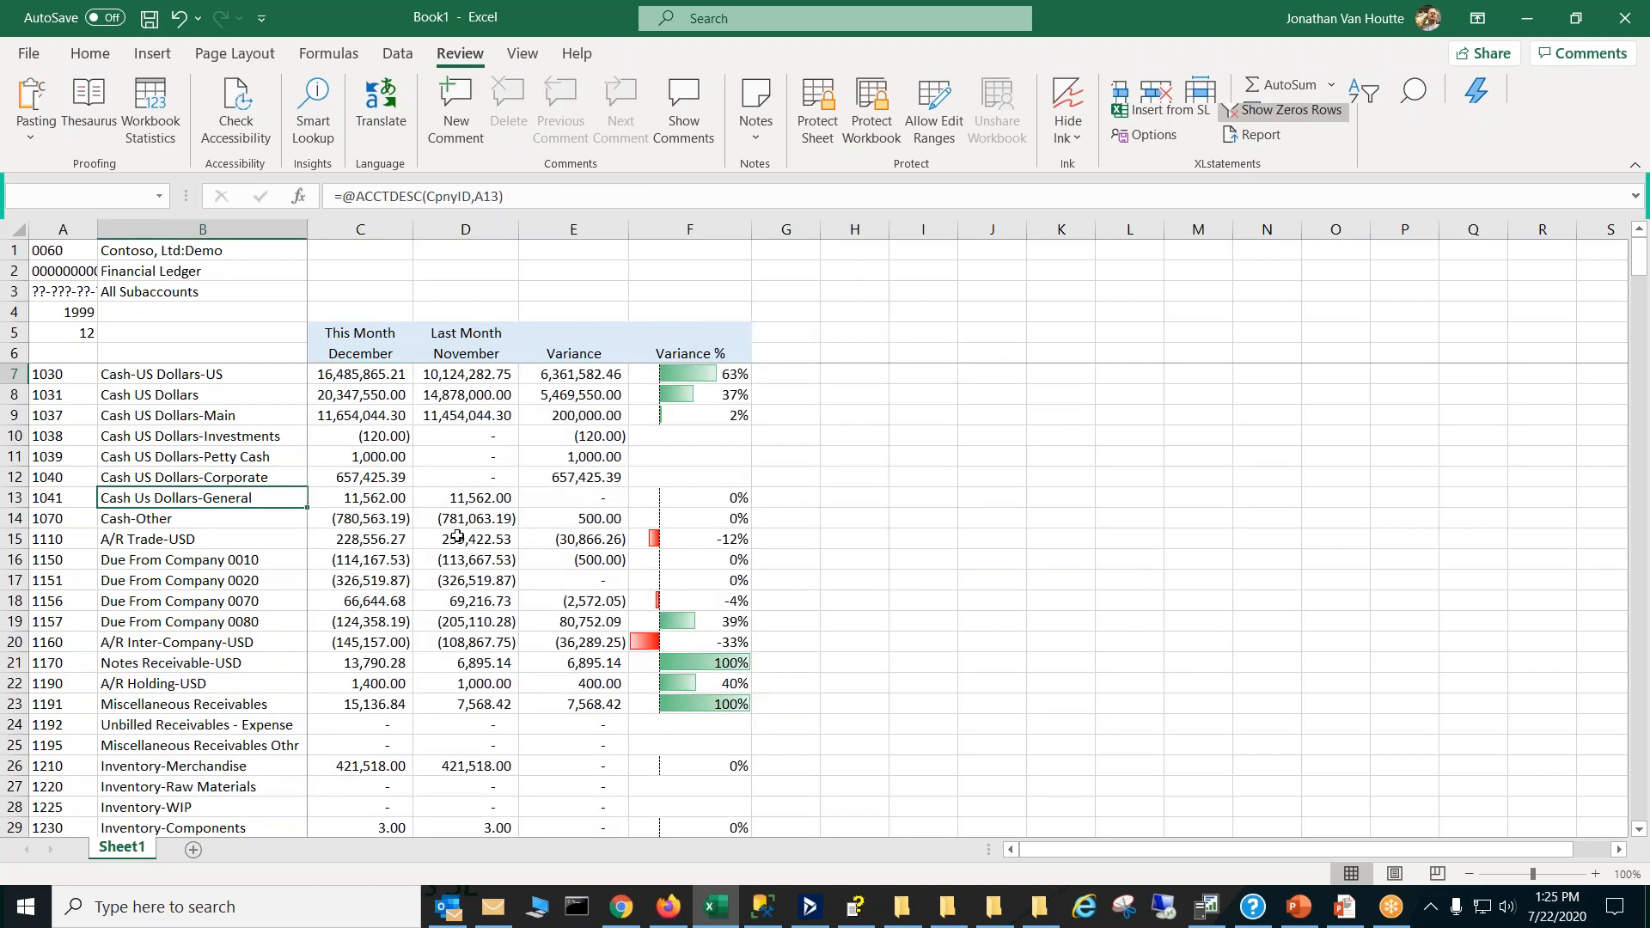
left_click(460, 614)
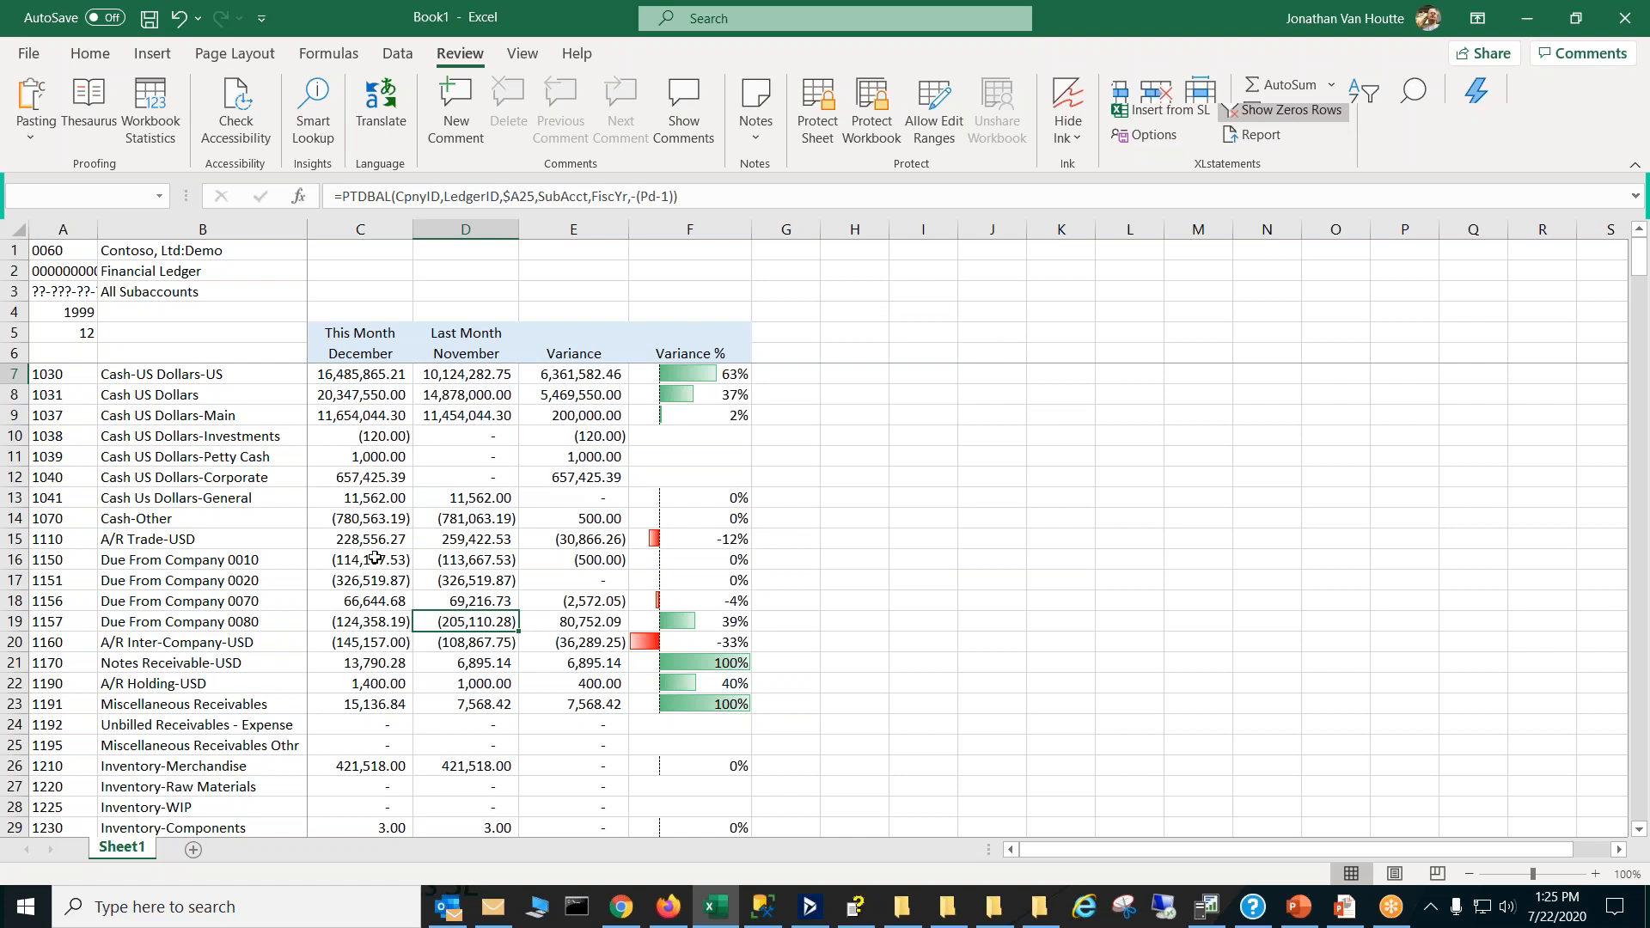
Step: Set the fiscal period in A5 to 11
left_click(76, 332)
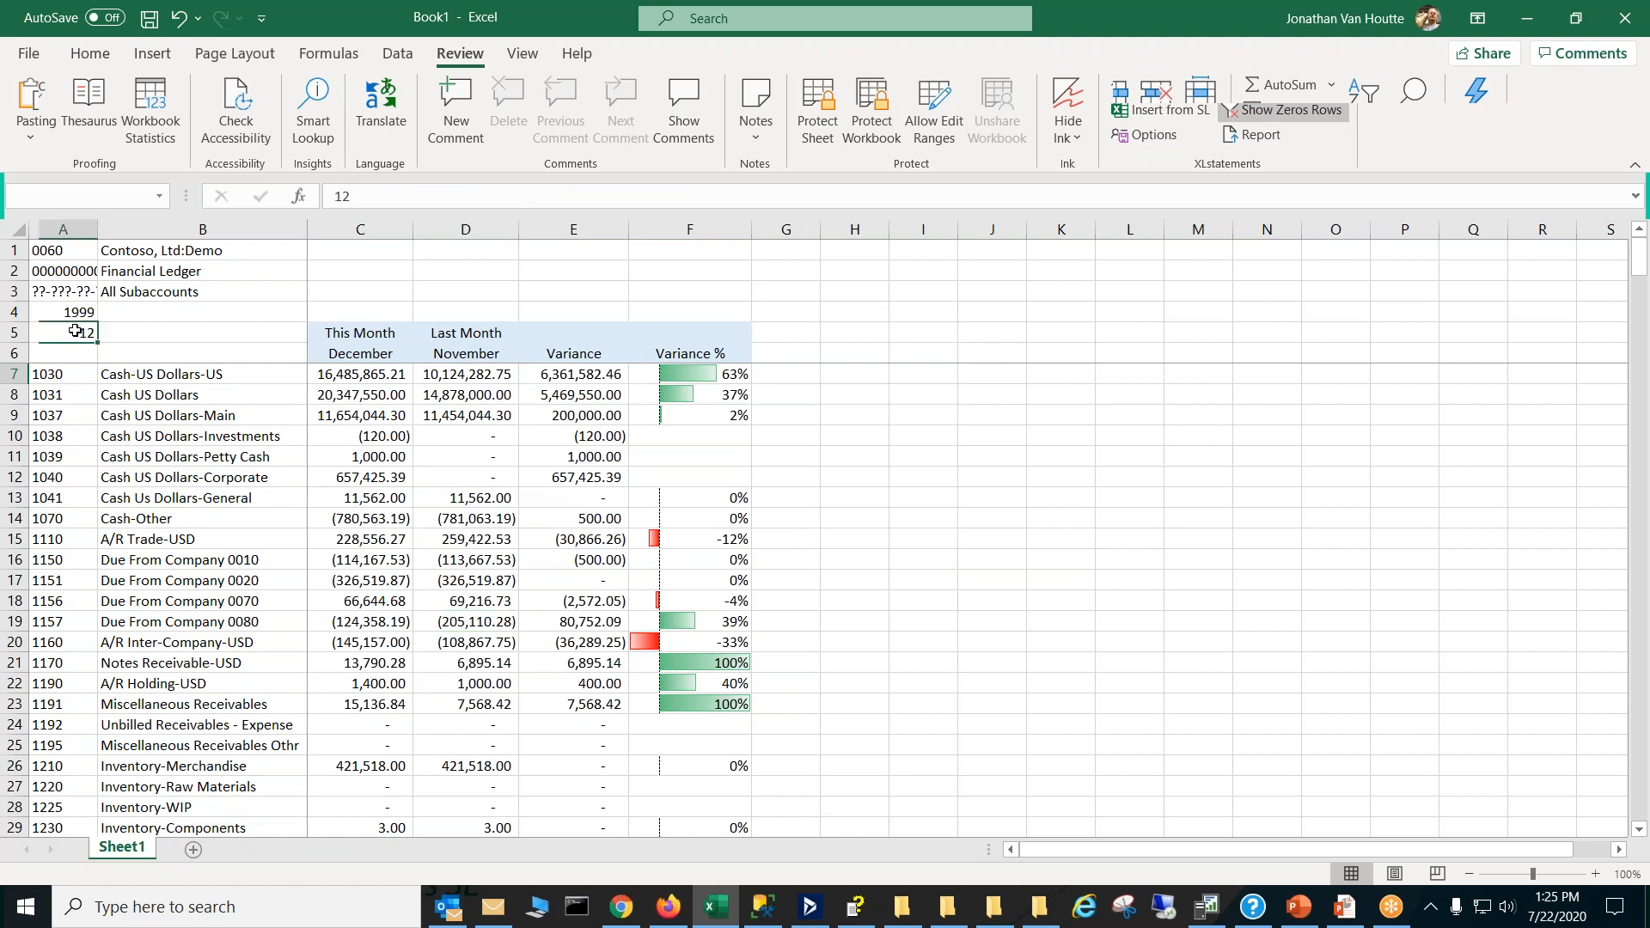
type("11")
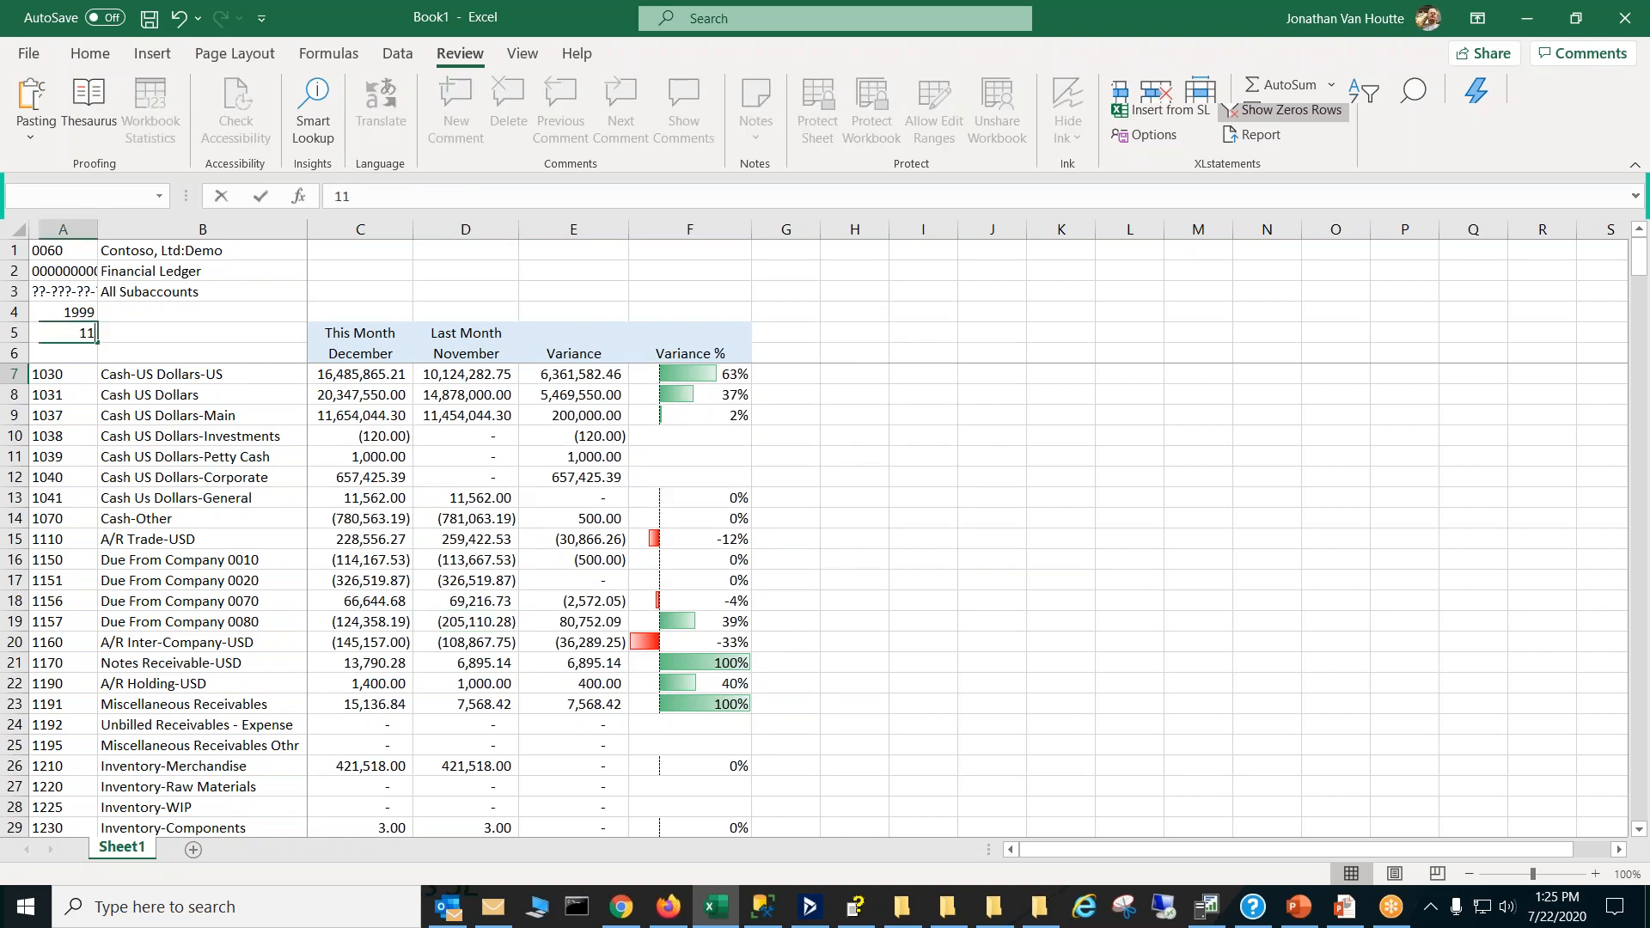
key("Return")
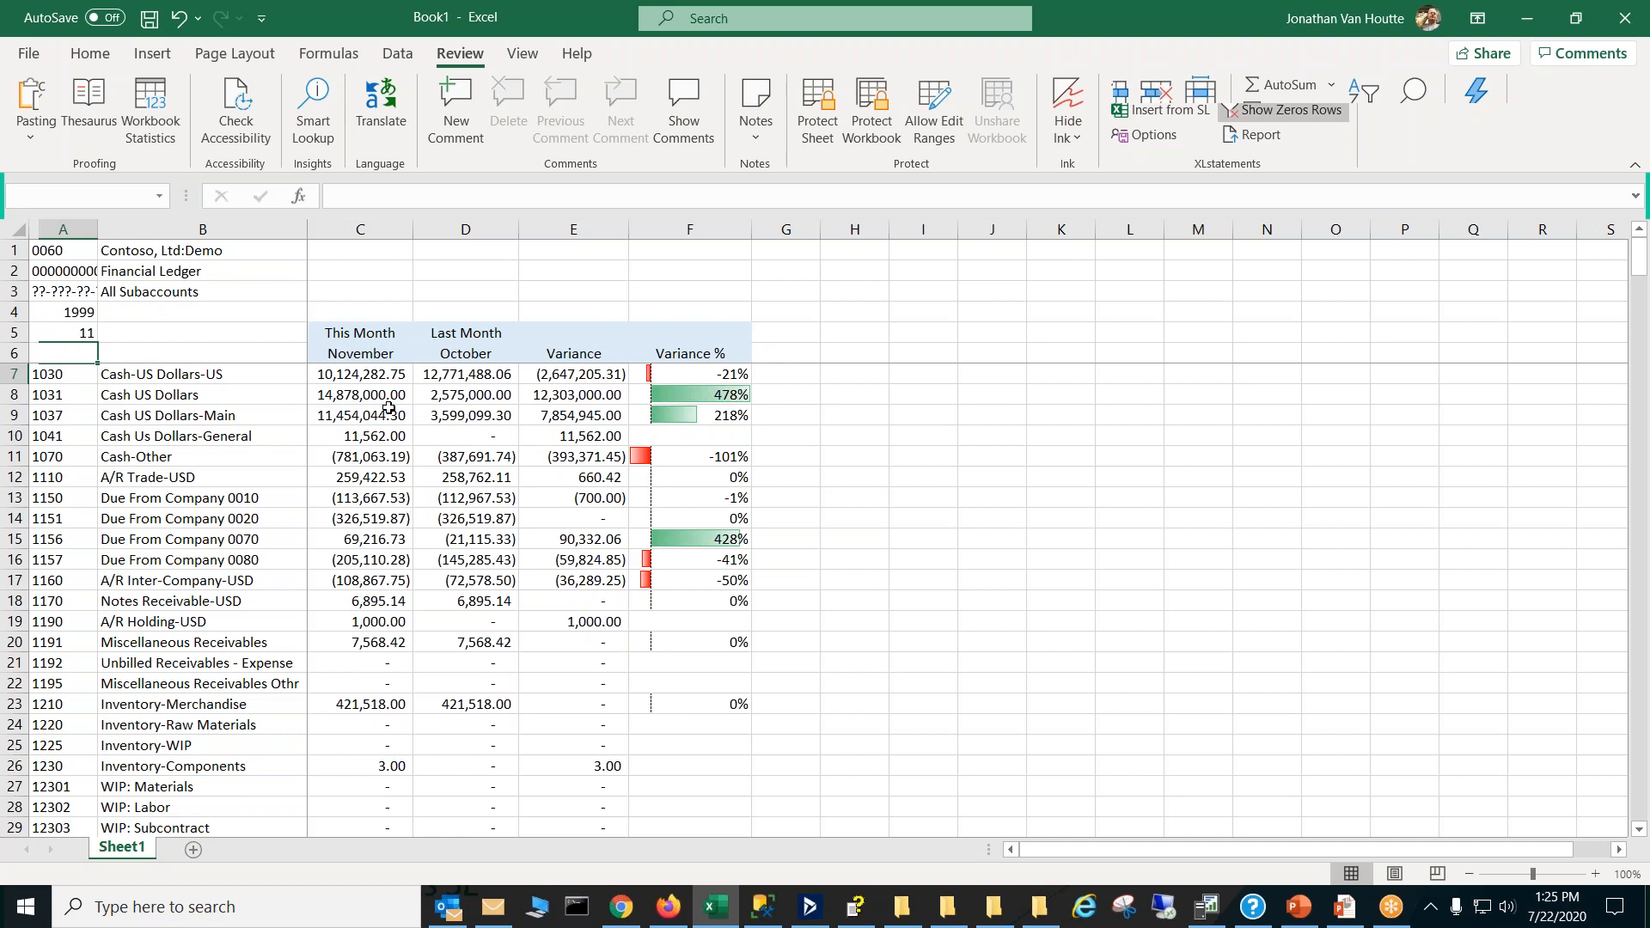
Step: Clear the ledger description in B2 and the subaccount description in B3, and auto-fit the width of column A
left_click(201, 252)
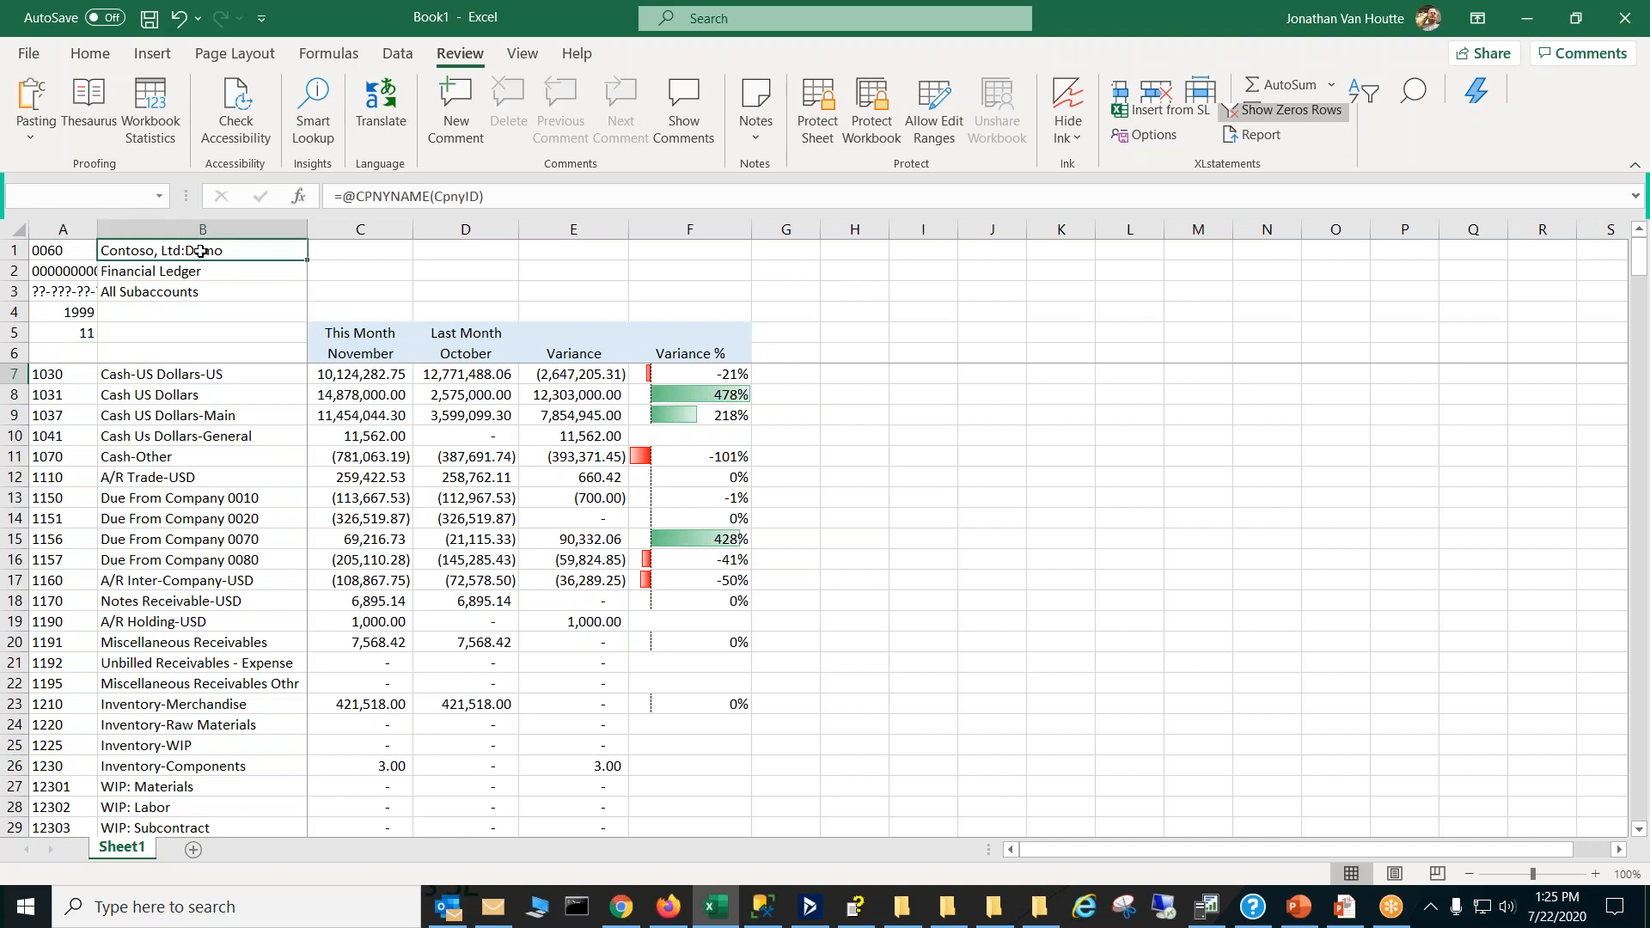
left_click(199, 293)
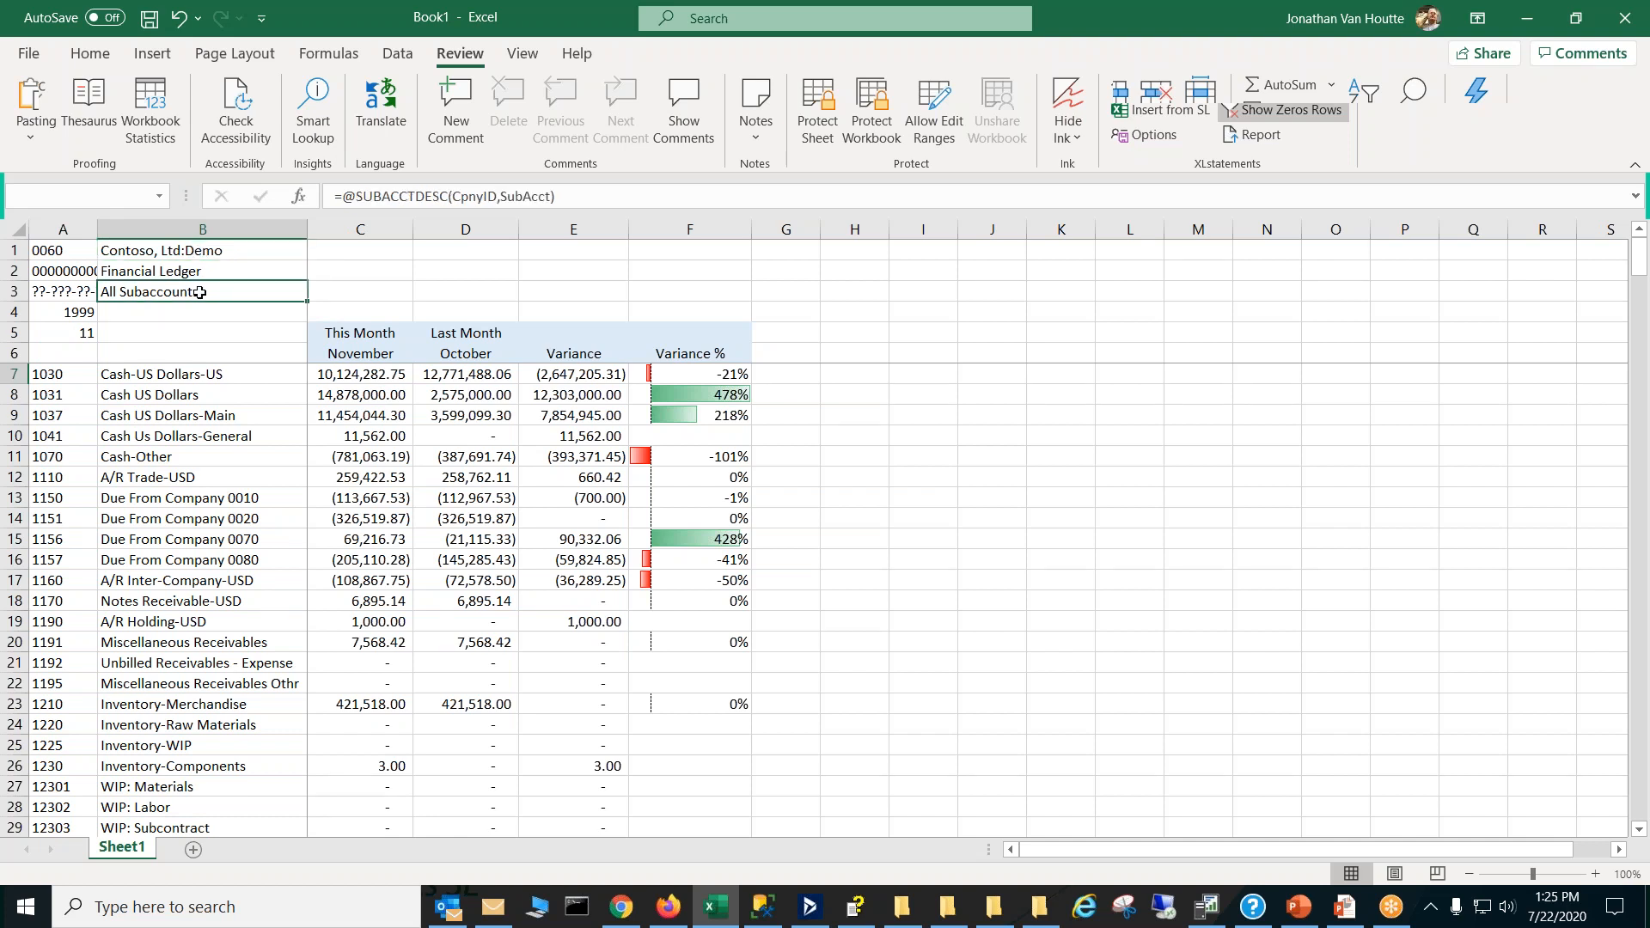
left_click(77, 293)
left_click(126, 292)
left_click(202, 272)
key("Delete")
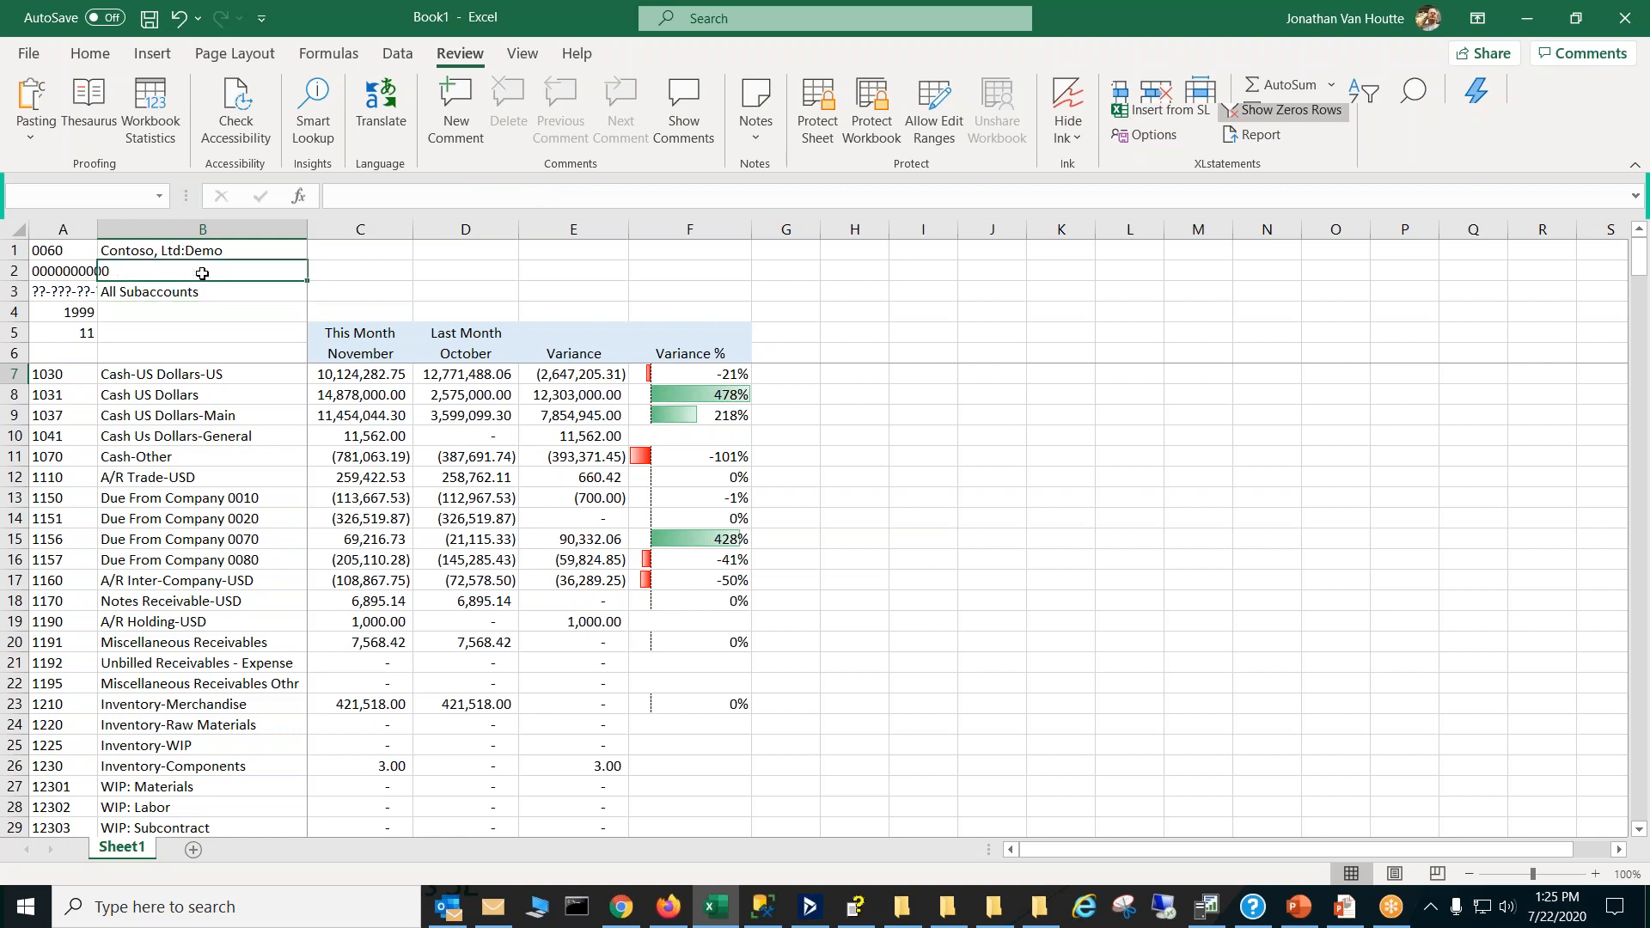
double_click(97, 229)
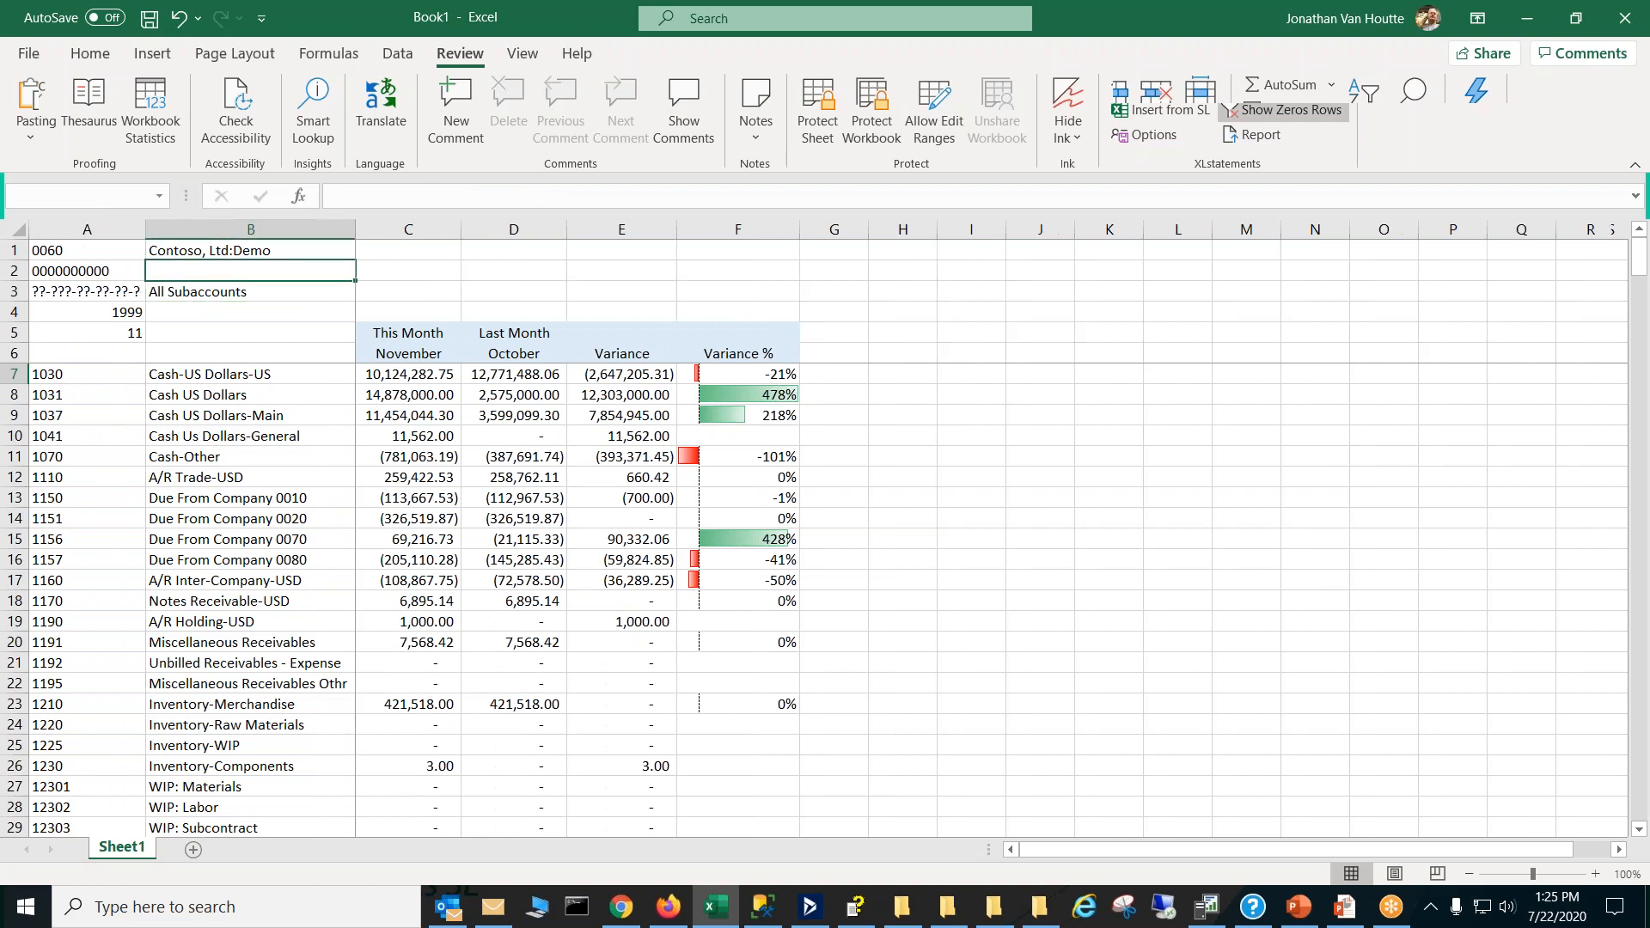
left_click(210, 293)
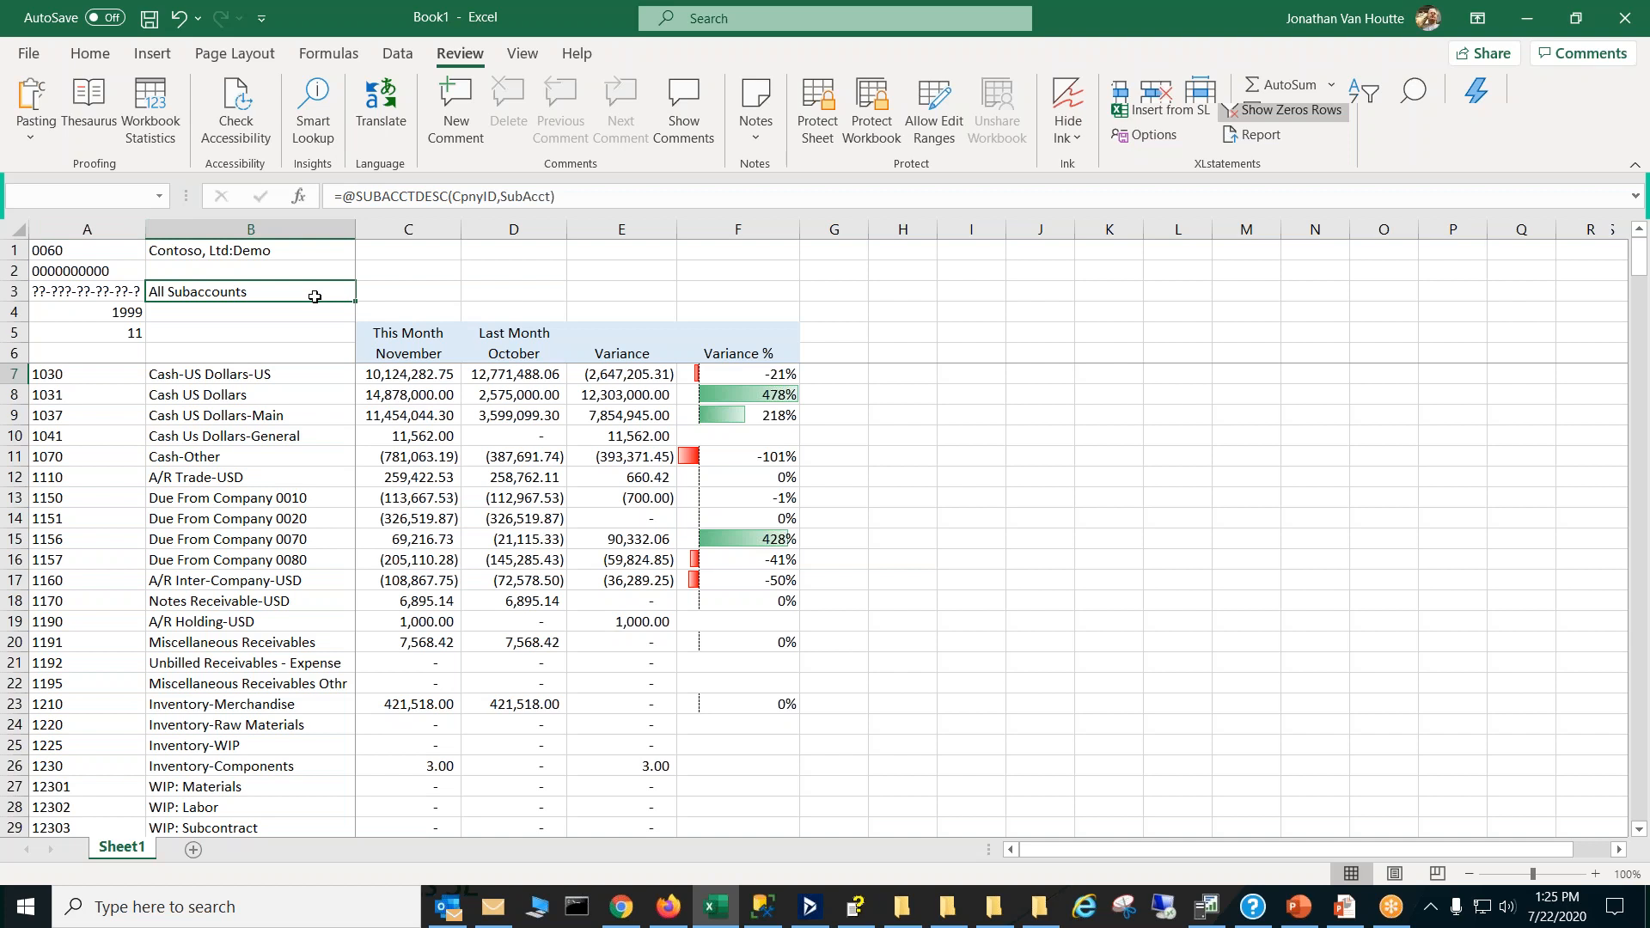
key("Delete")
left_click(299, 246)
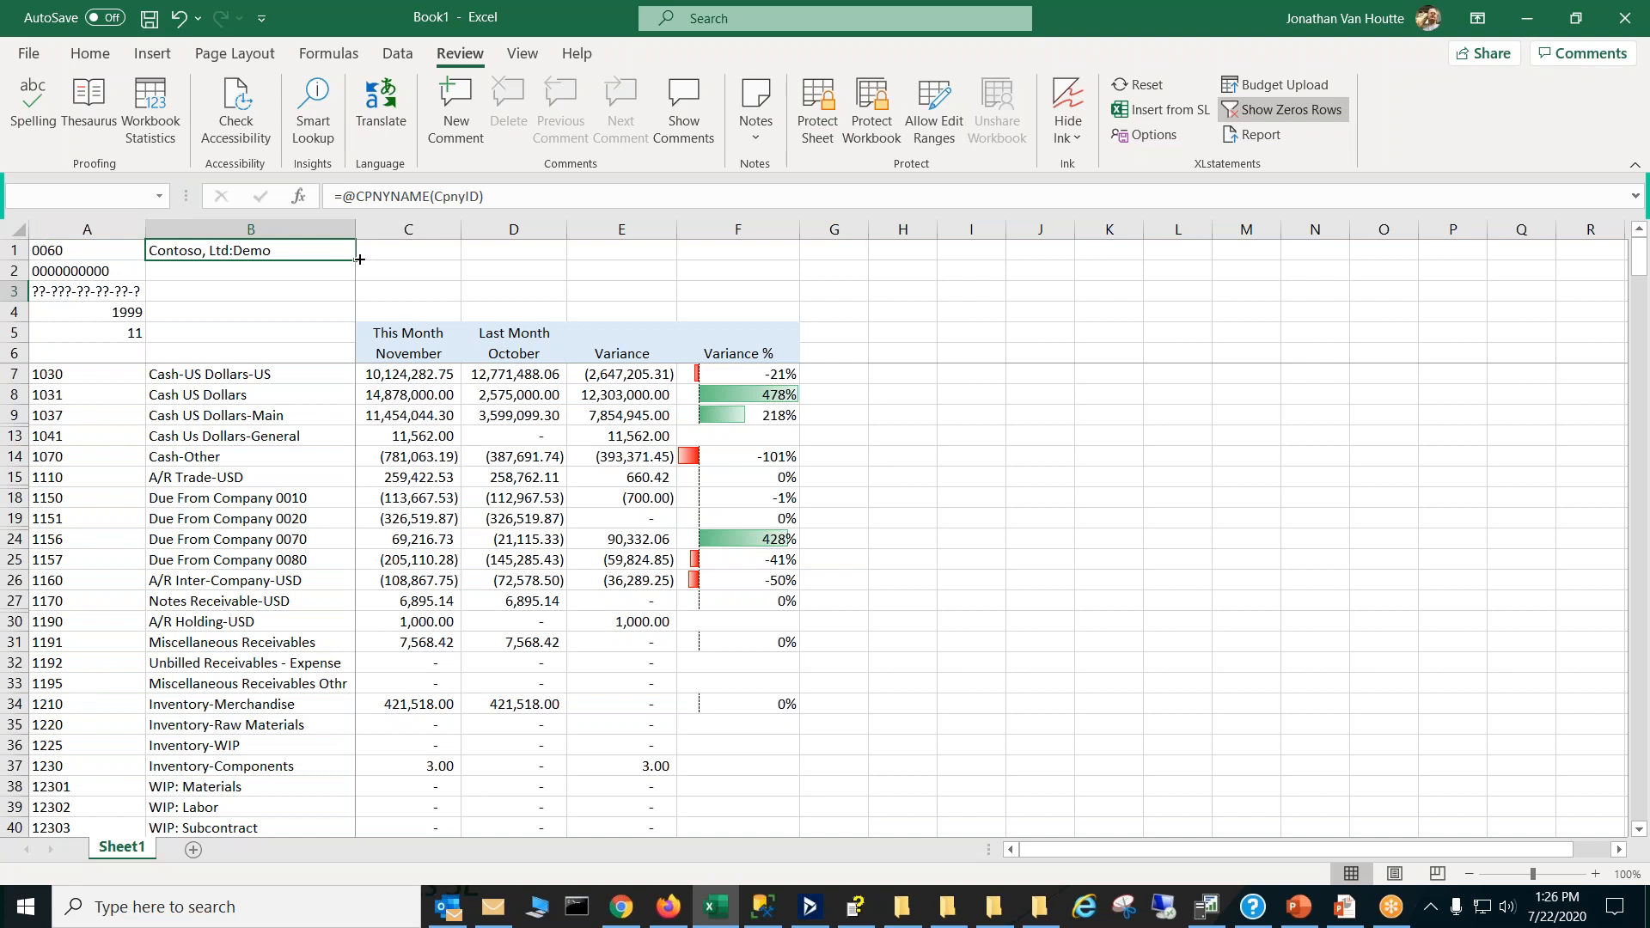
left_click_drag(357, 258, 756, 262)
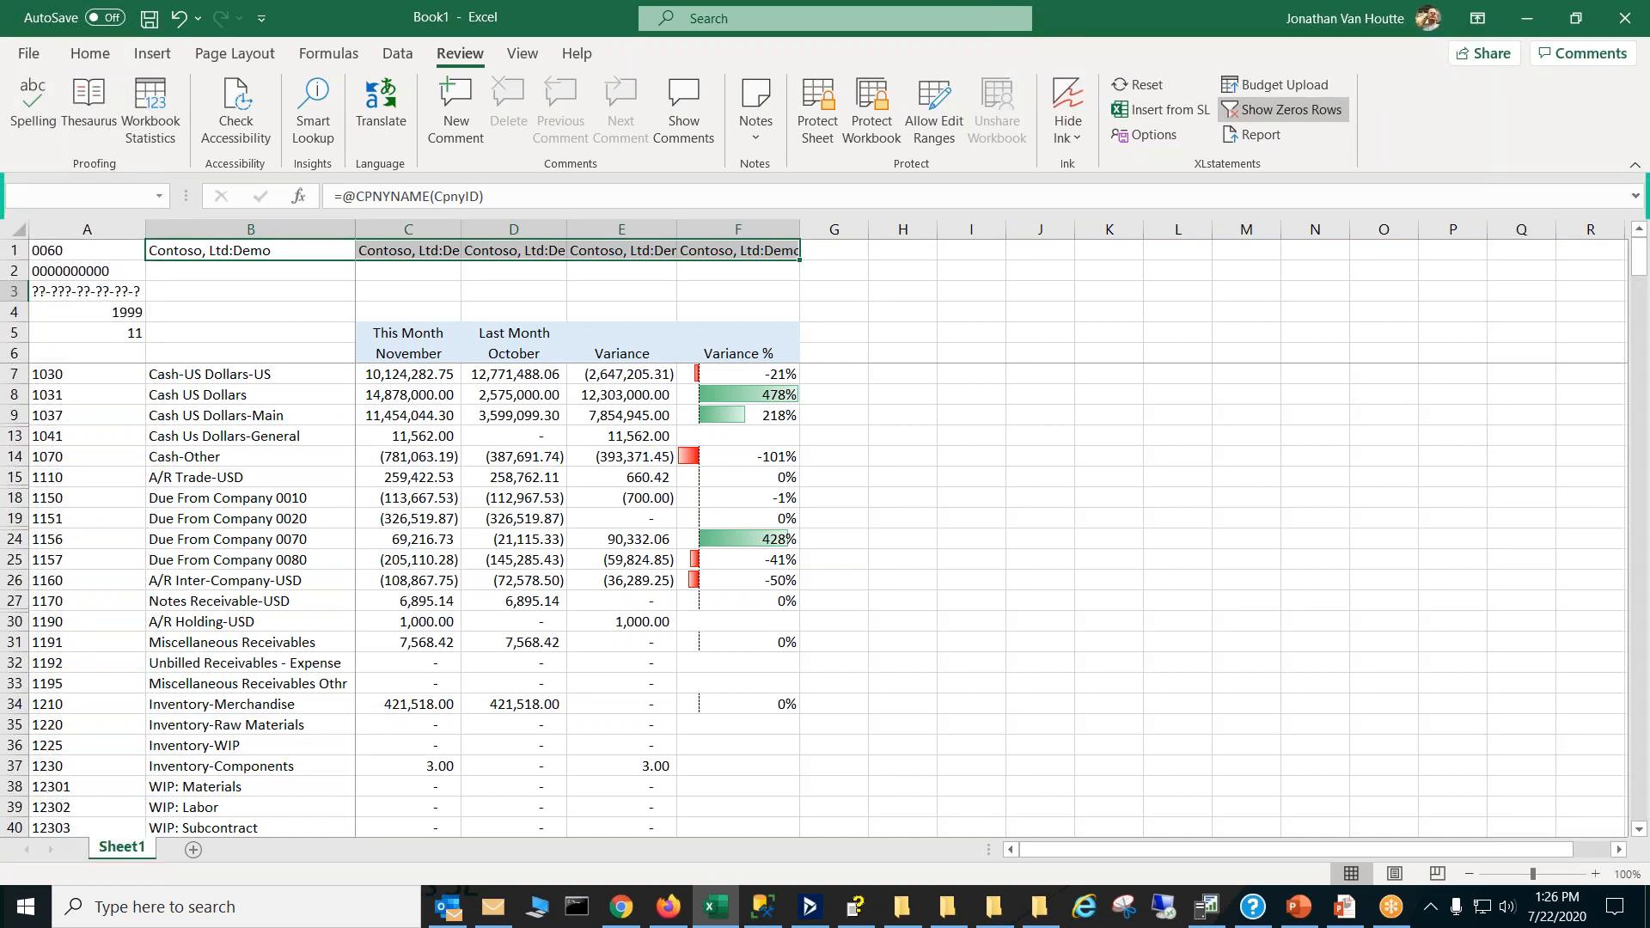
left_click(823, 292)
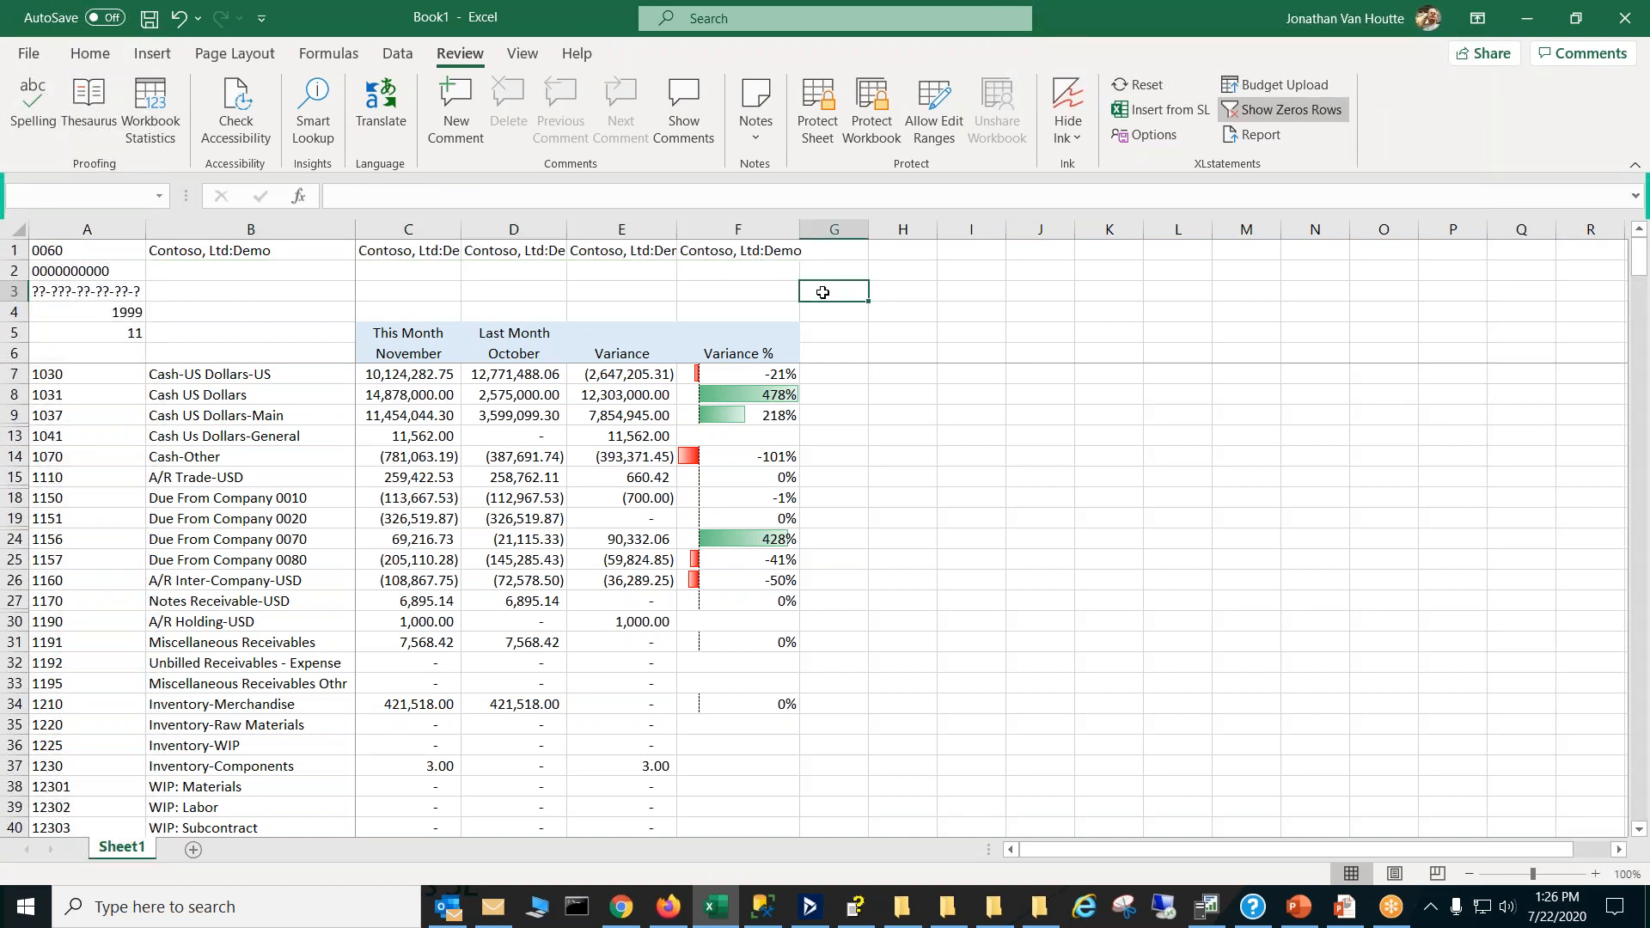
left_click_drag(409, 253, 736, 250)
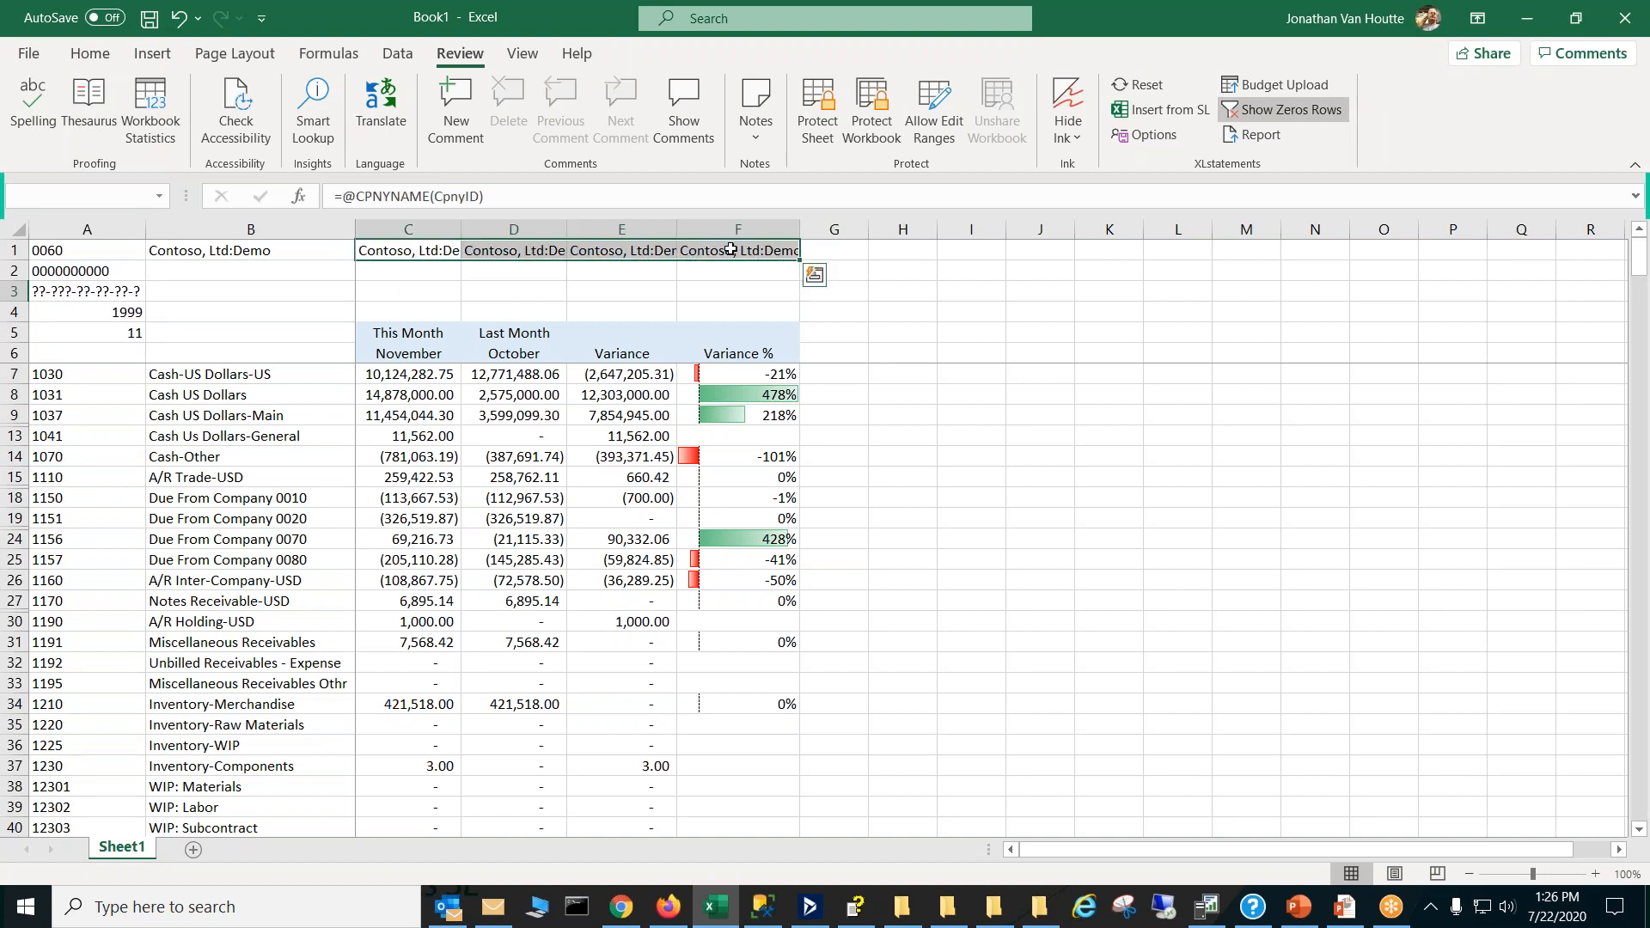
key("Delete")
Step: Center the company name across B1:F1 with Center Across Selection, without merging the cells
left_click(224, 247)
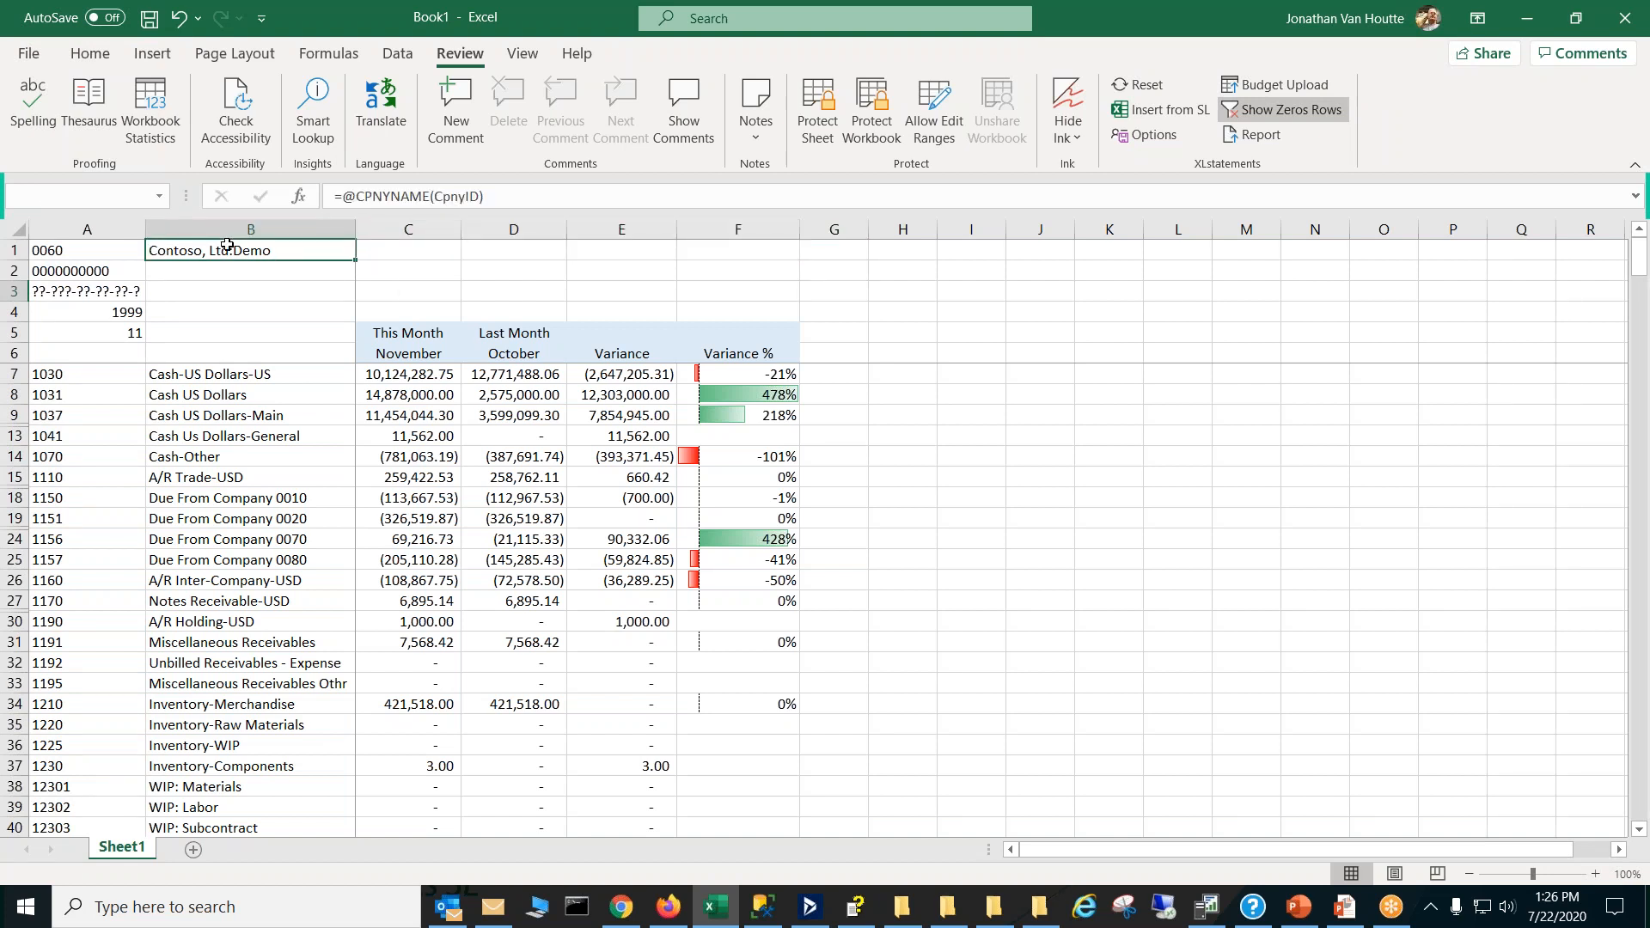
left_click_drag(323, 249, 766, 255)
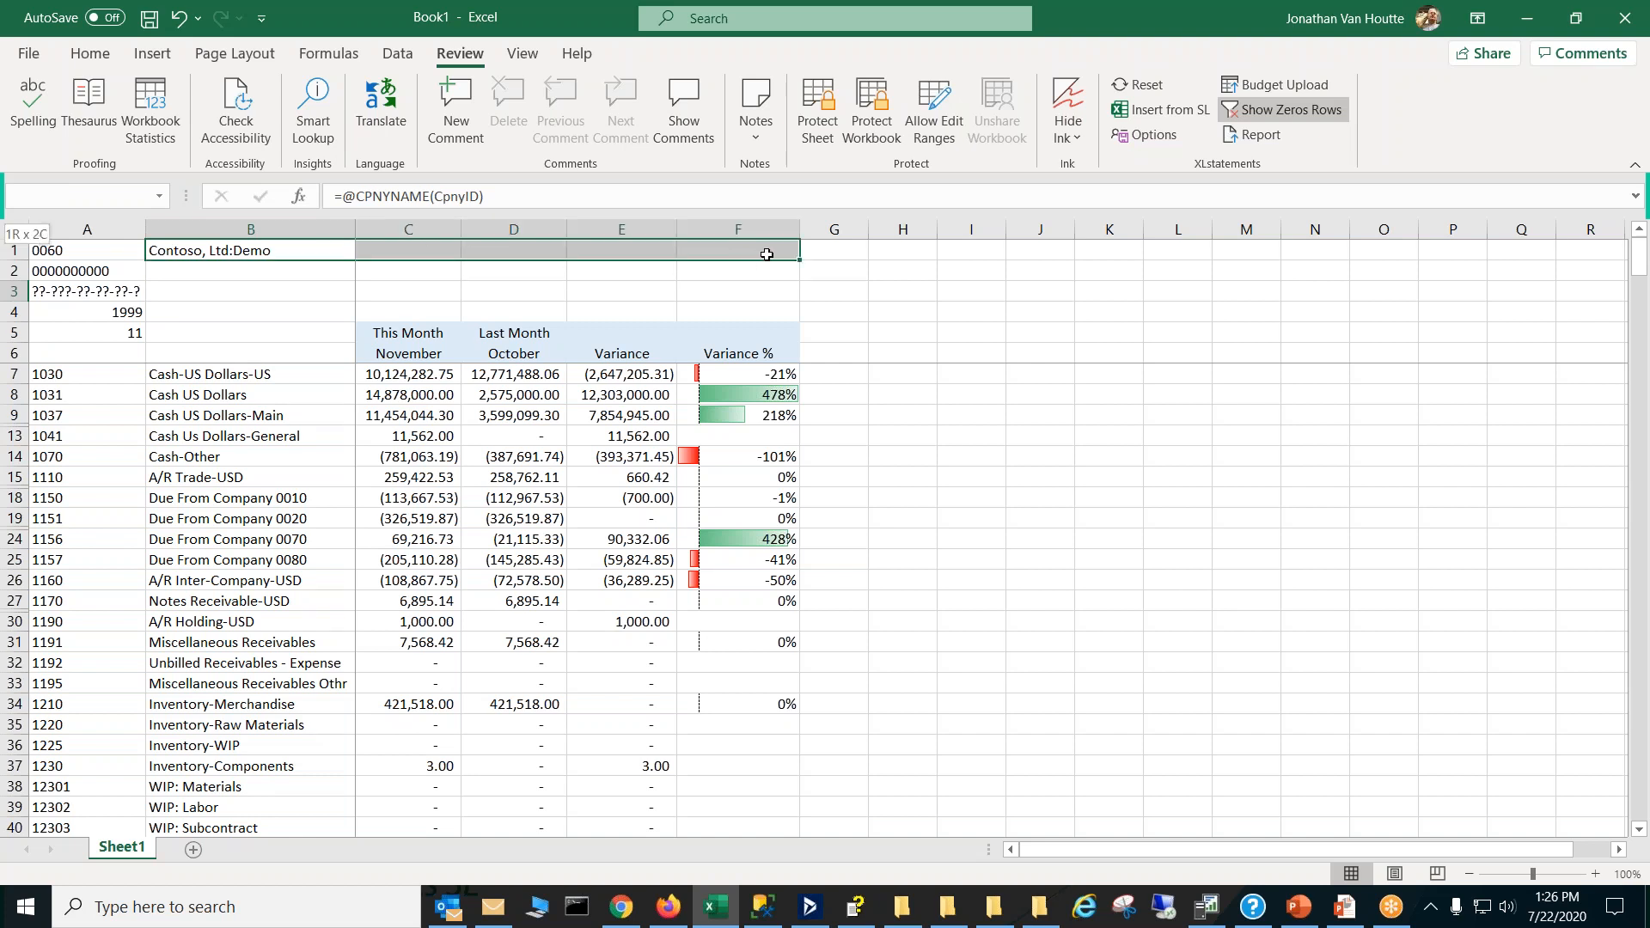
left_click_drag(767, 254, 765, 258)
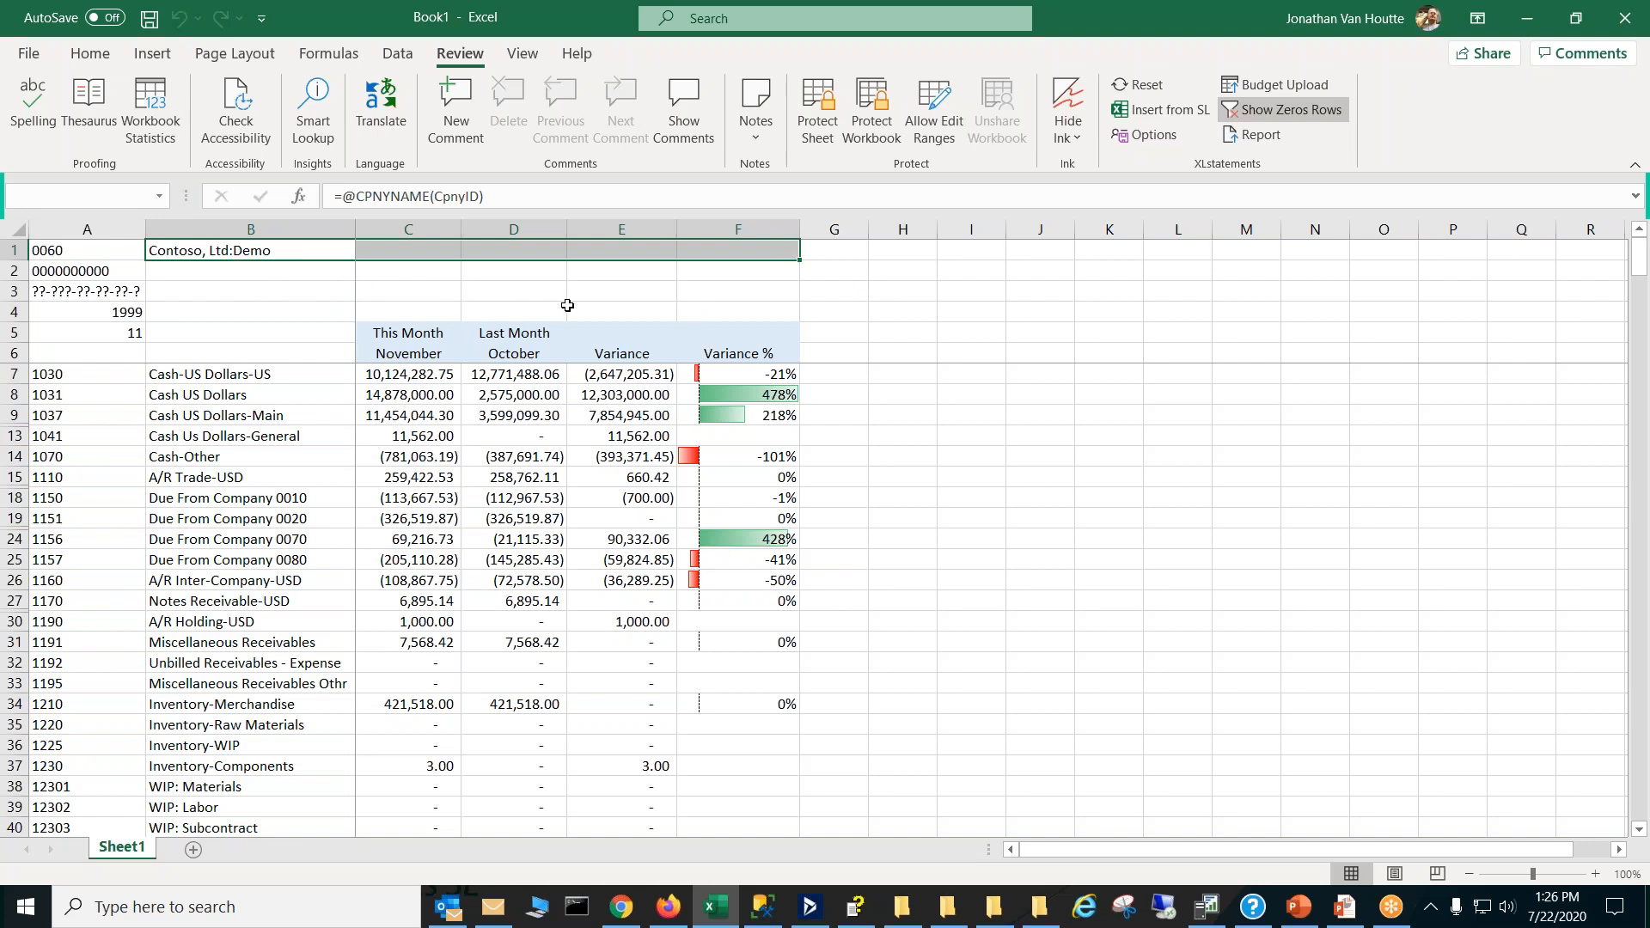
right_click(338, 247)
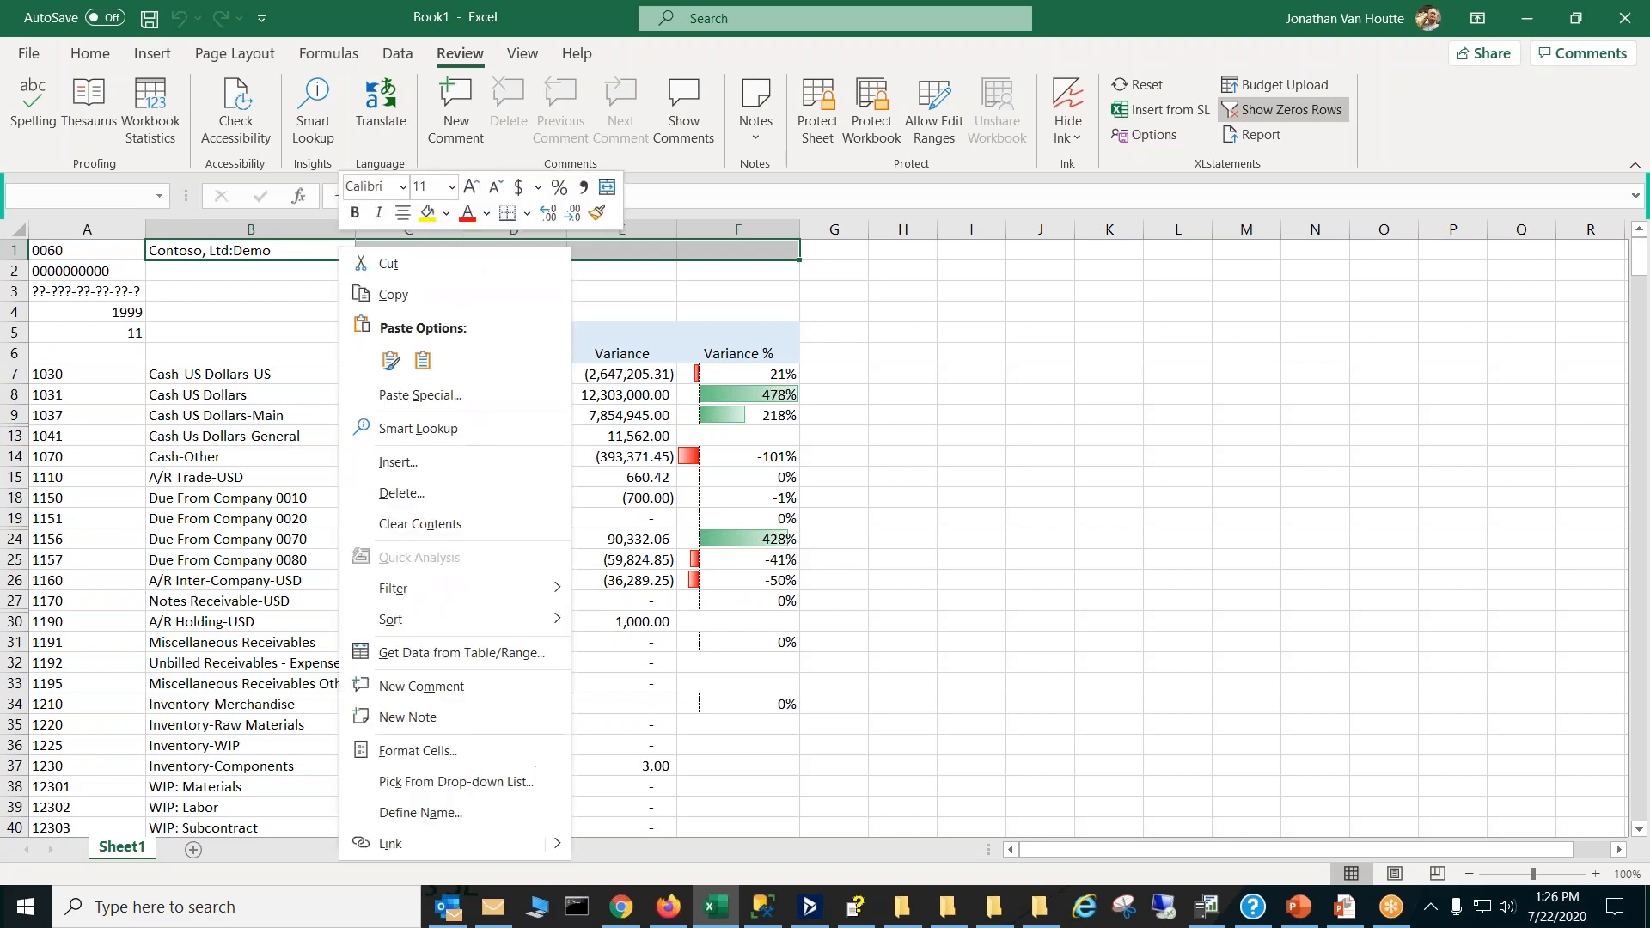
left_click(363, 746)
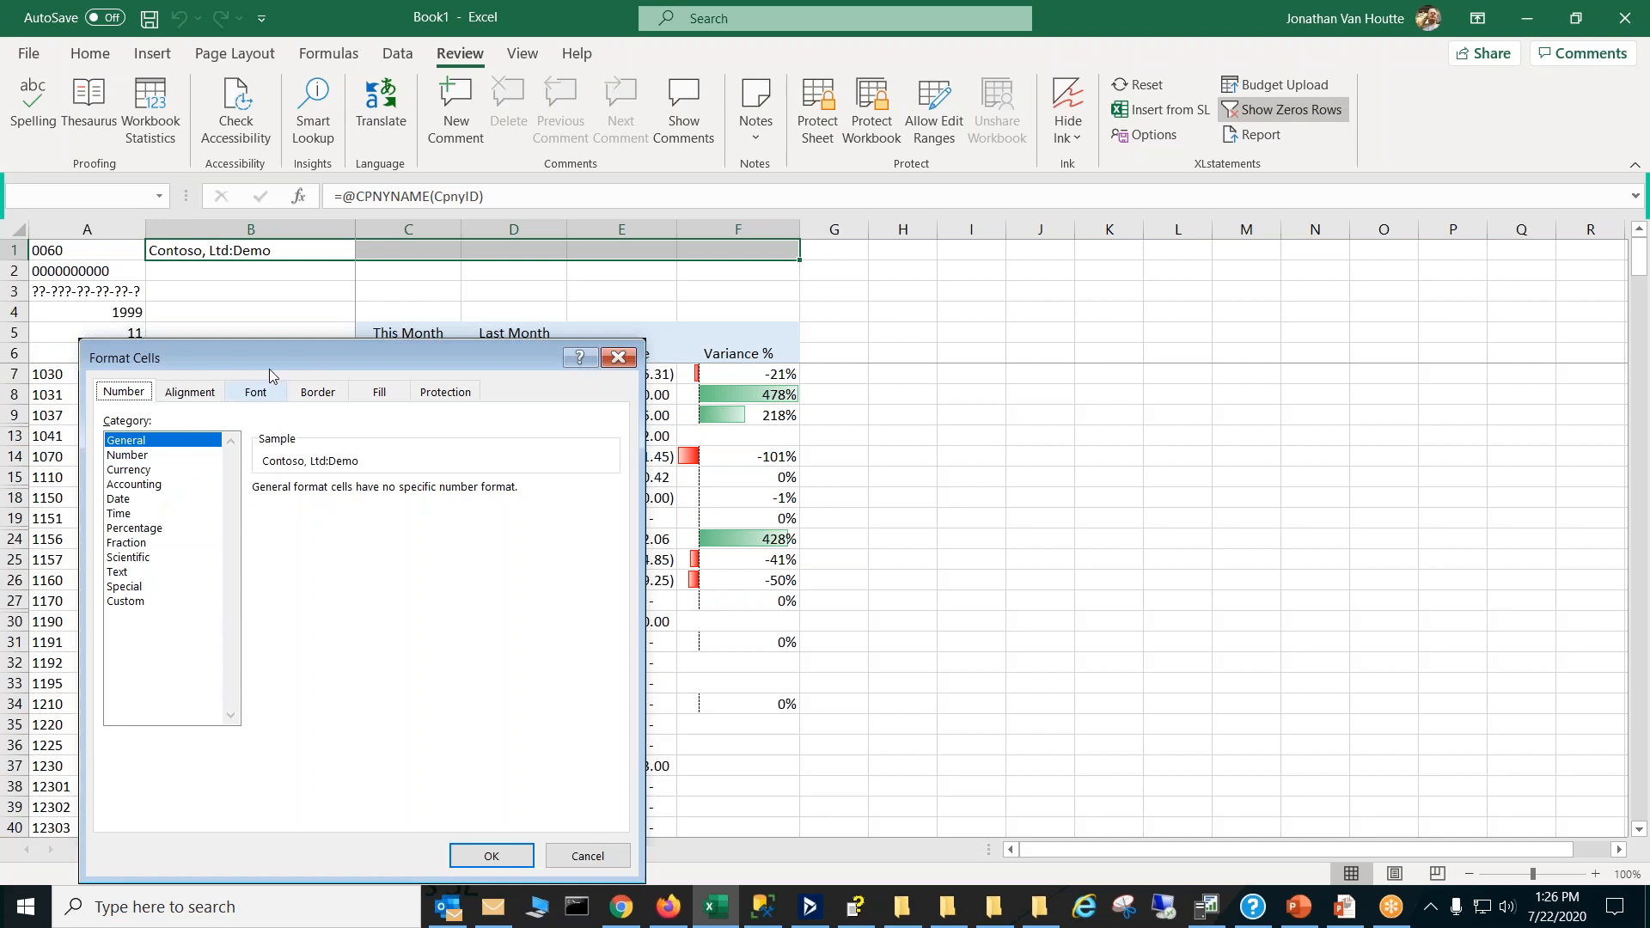
left_click(190, 392)
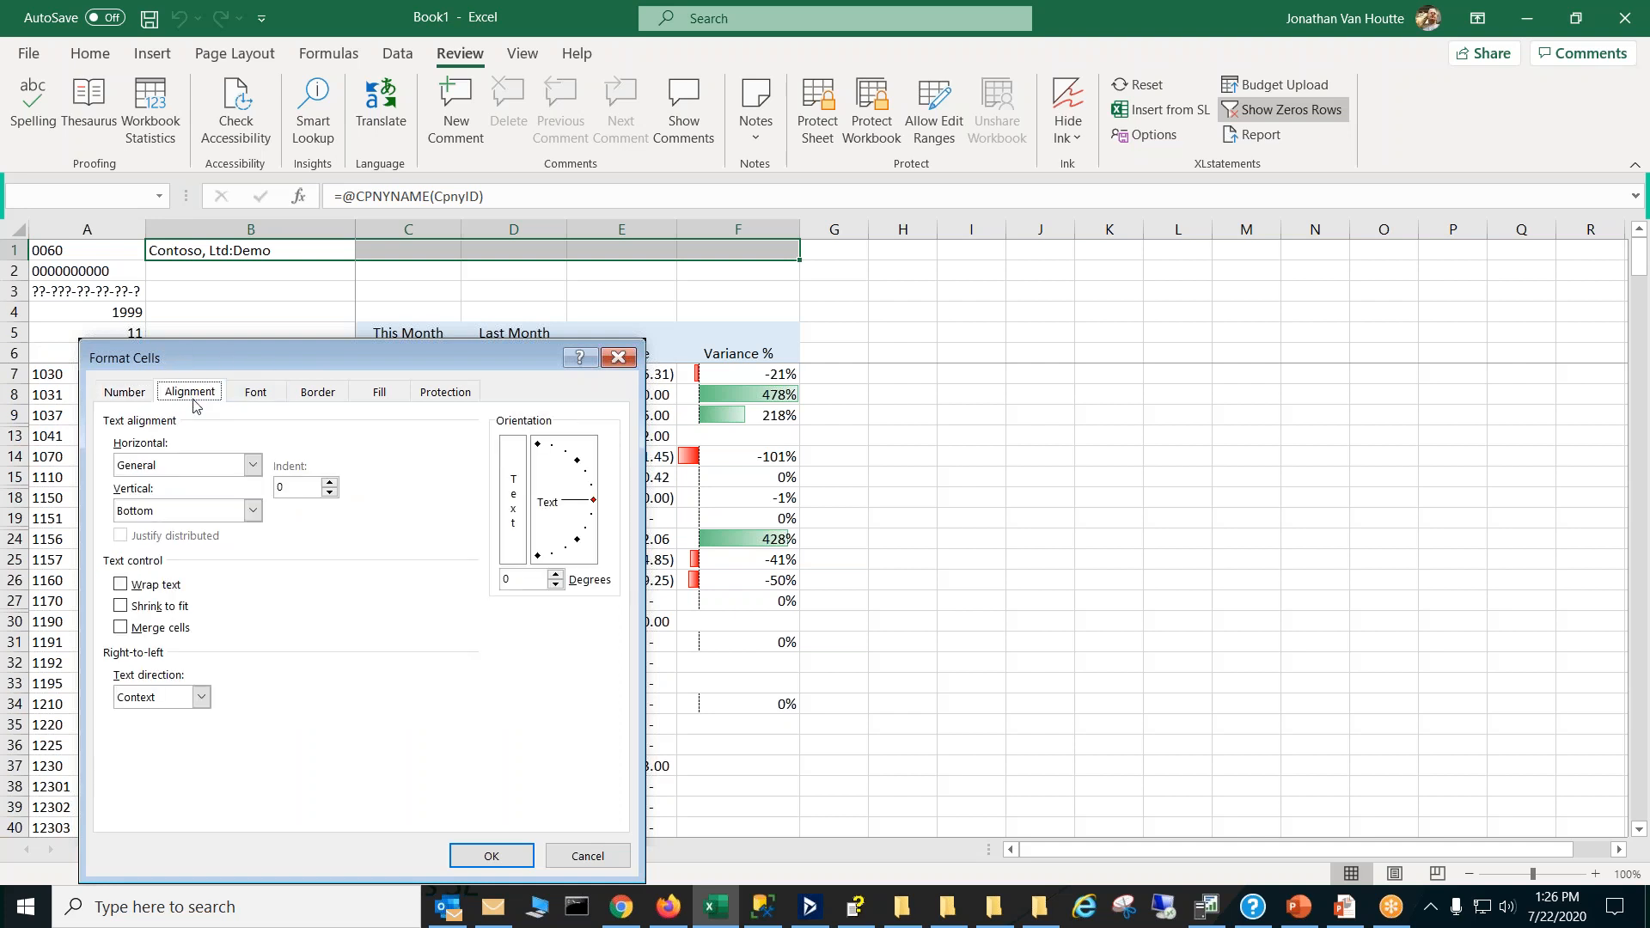
left_click(252, 465)
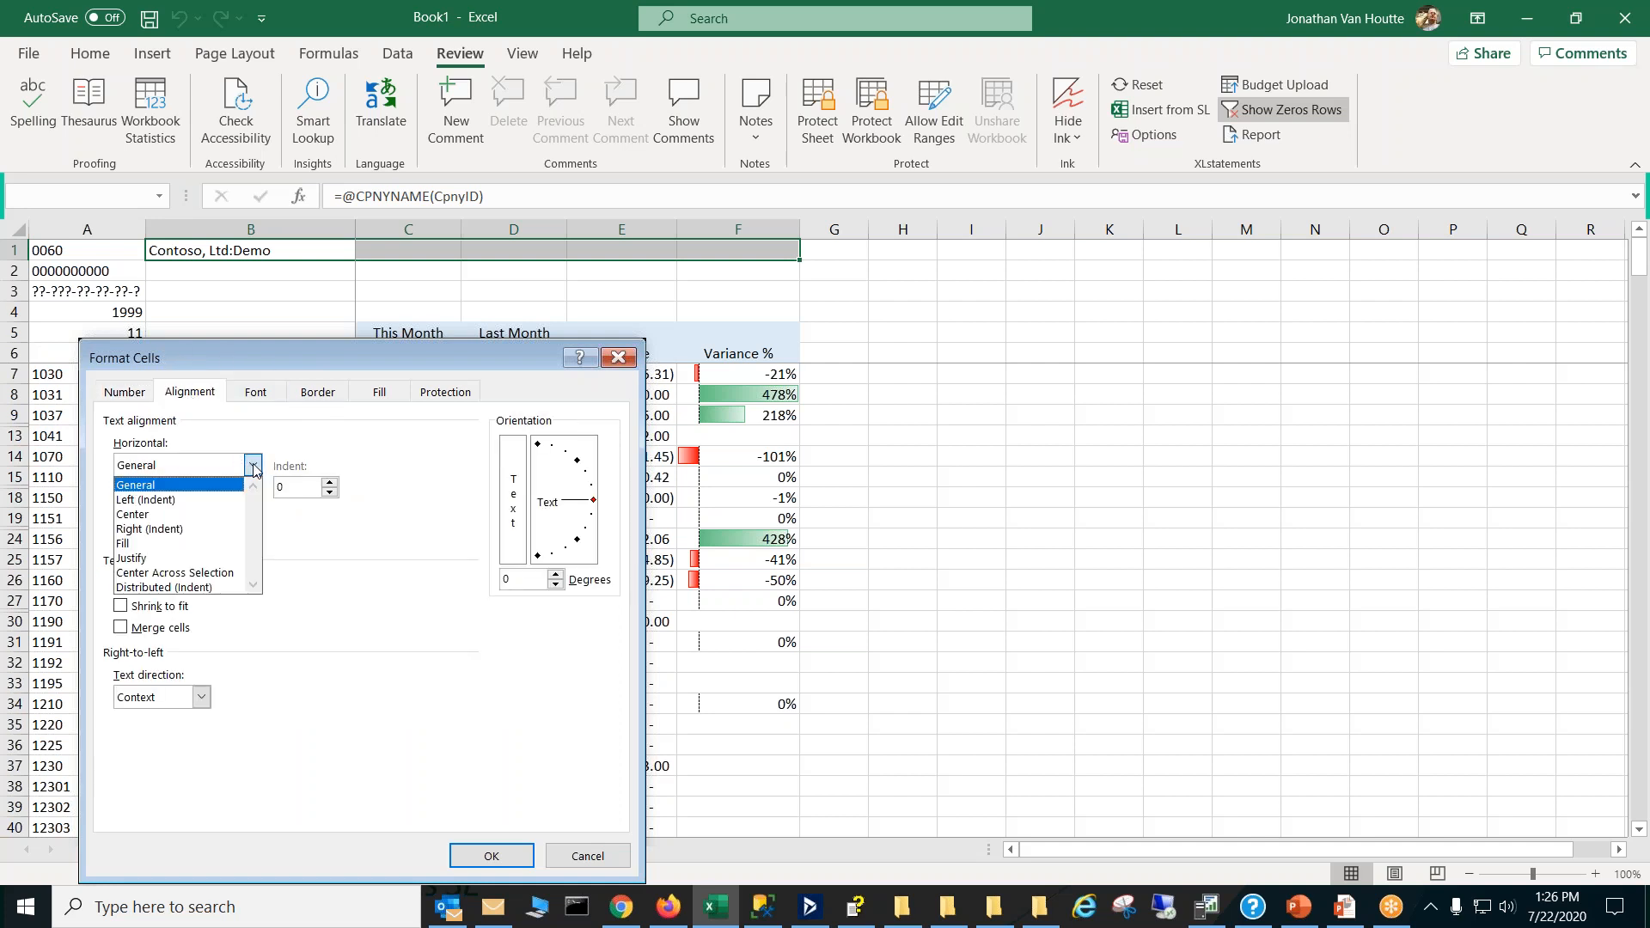
left_click(232, 573)
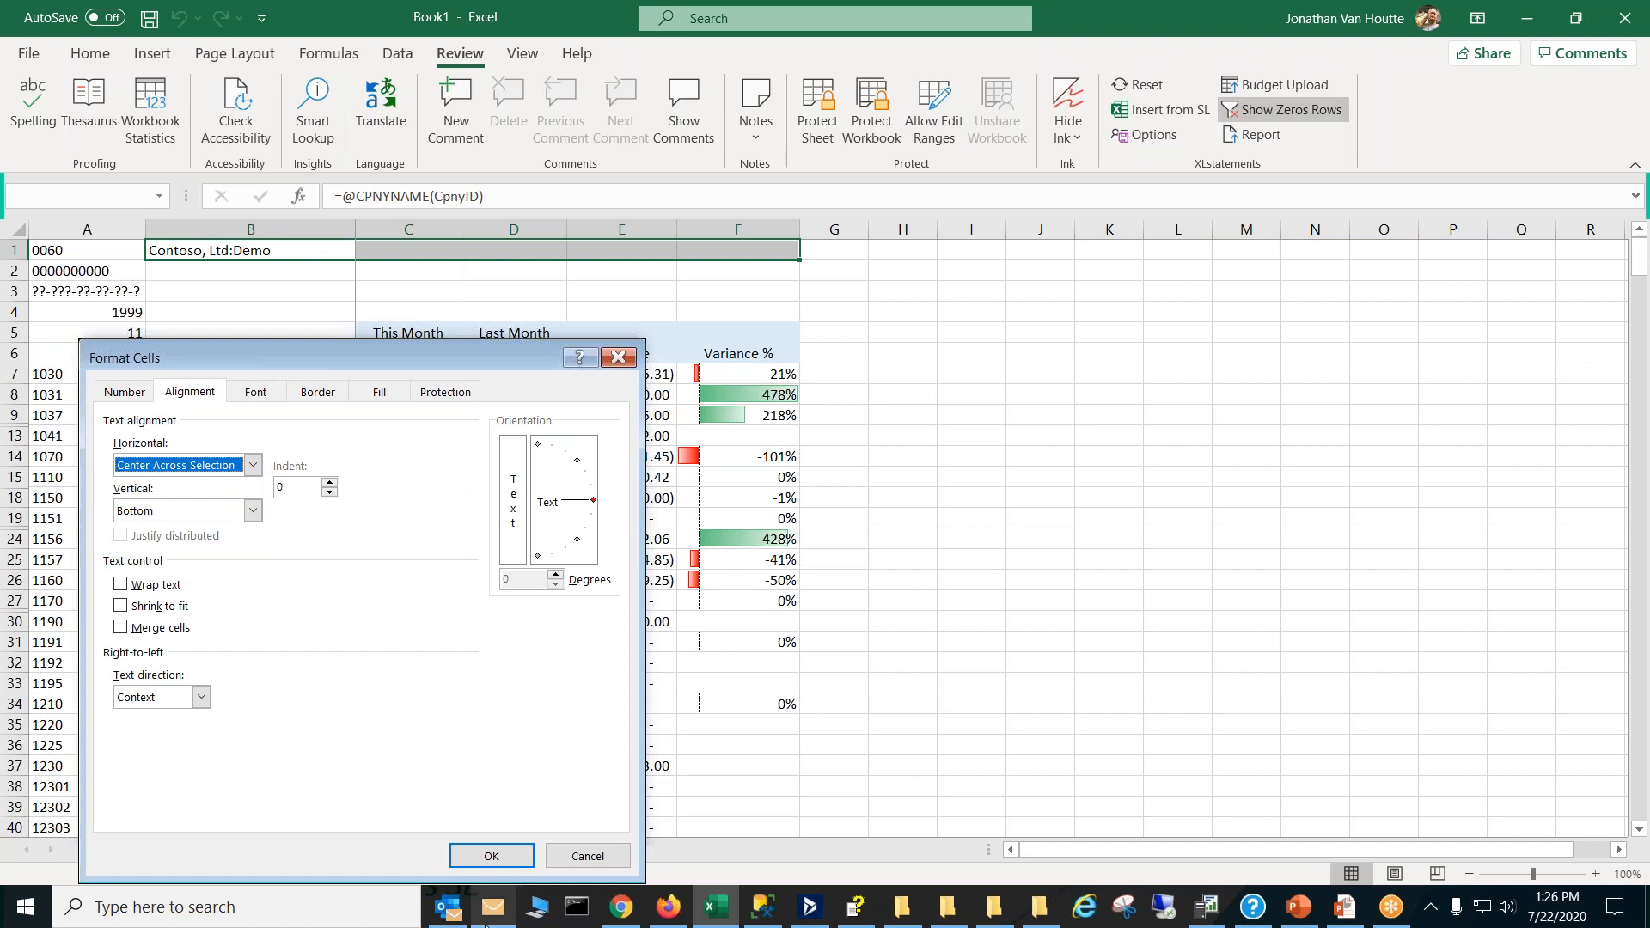
left_click(491, 856)
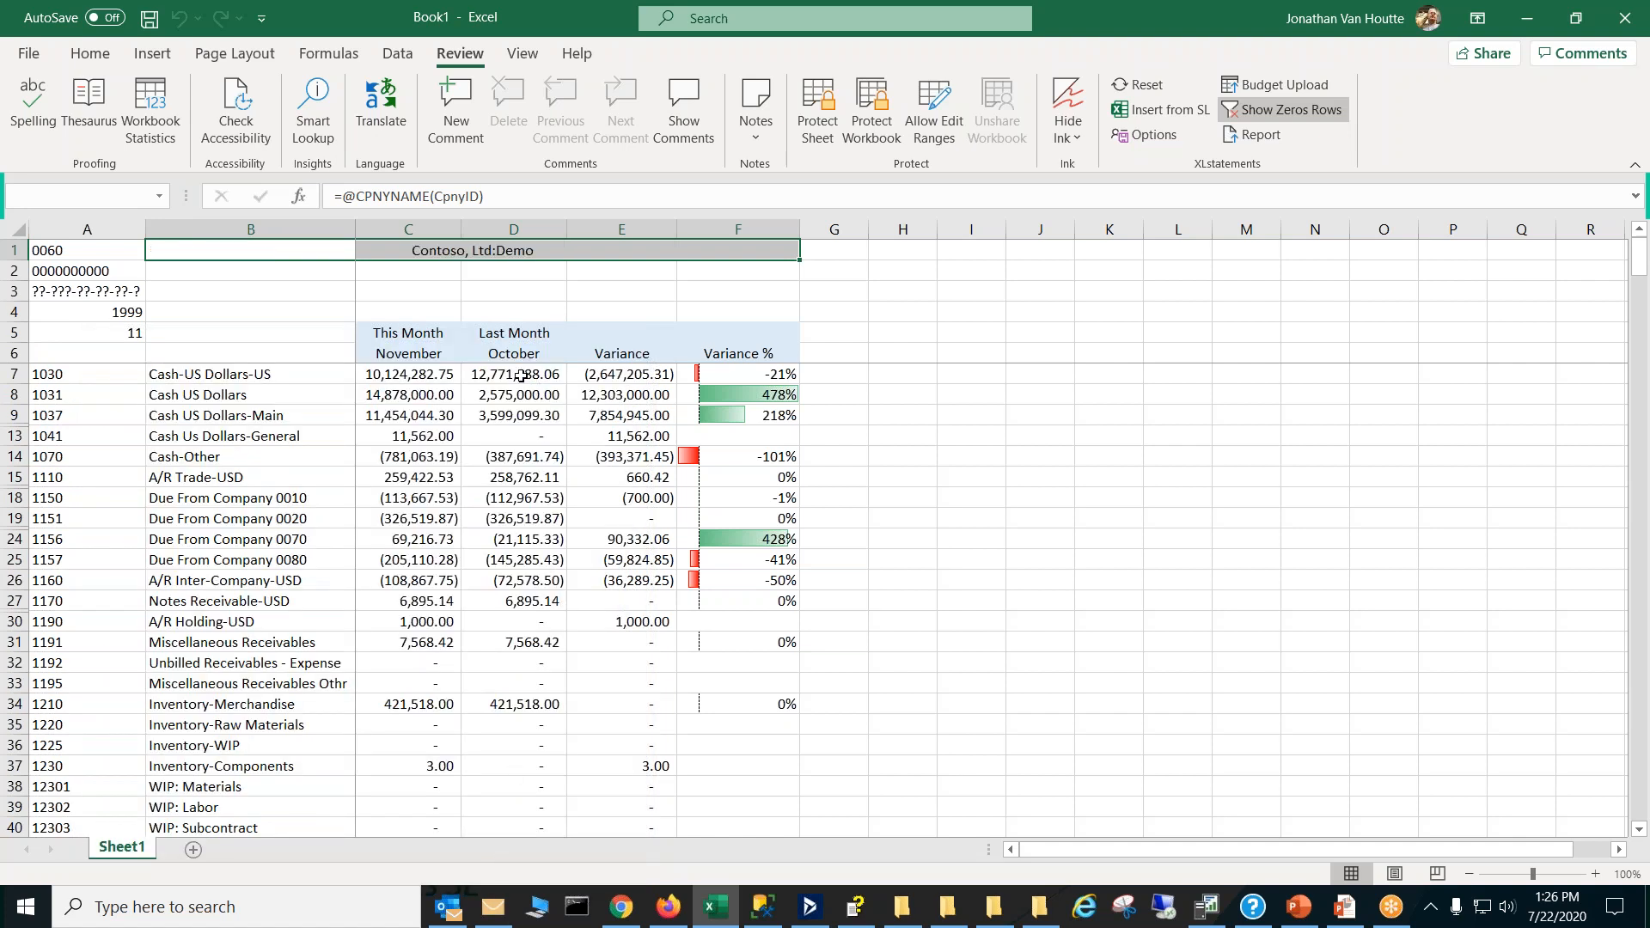
left_click(526, 333)
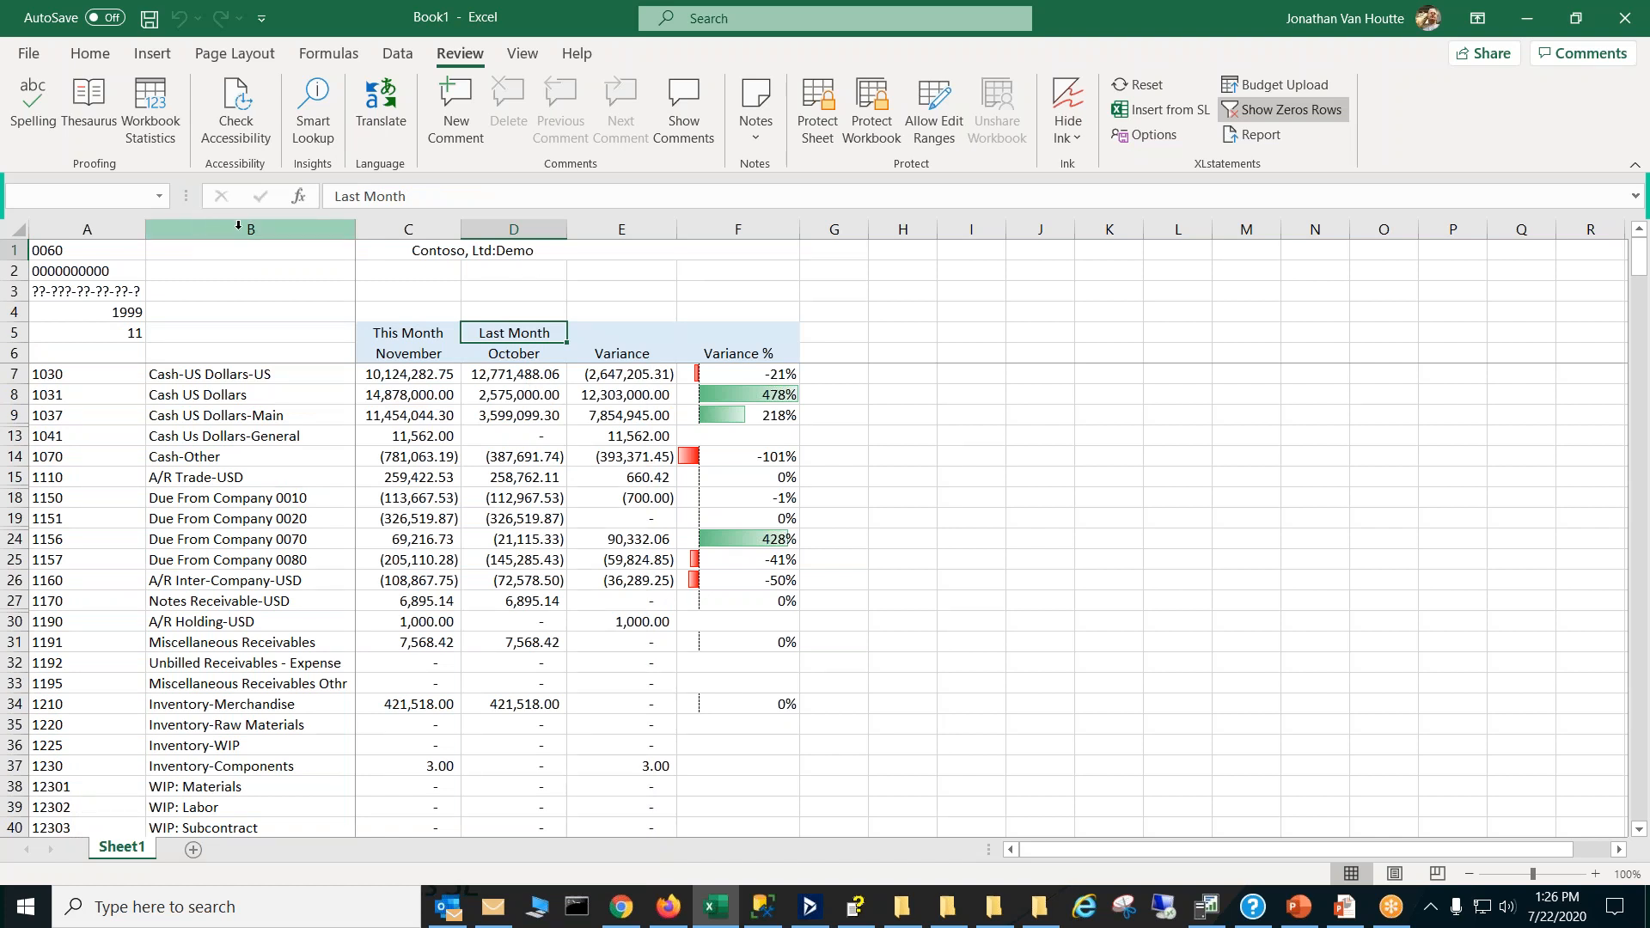
left_click(278, 256)
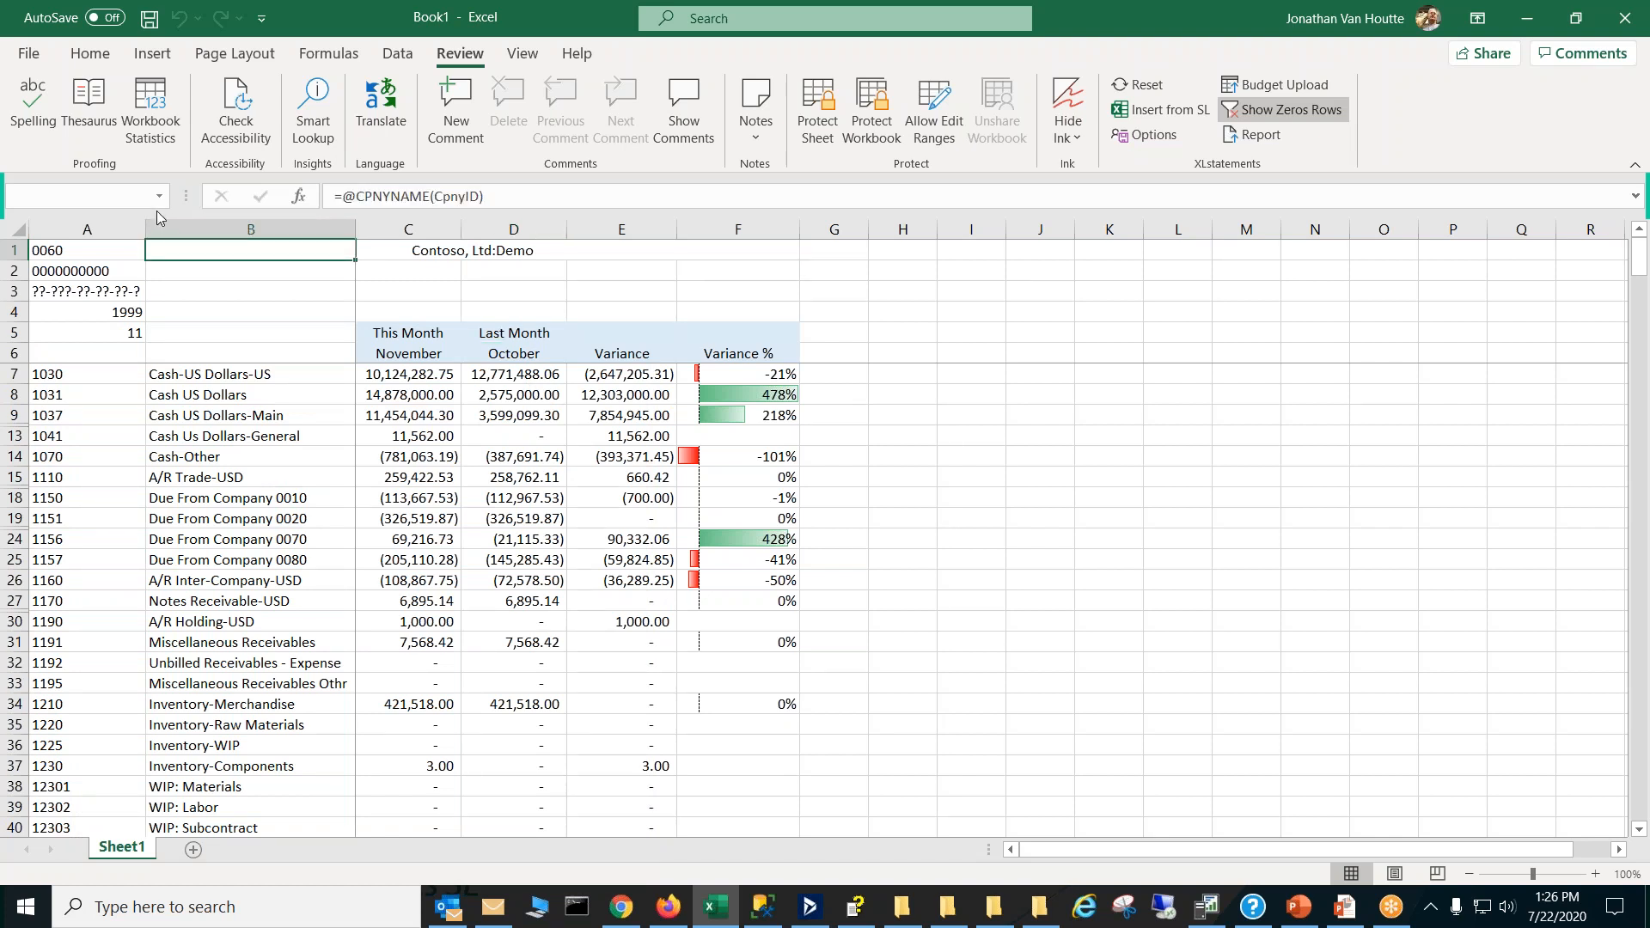
Step: Format the company name heading in row 1 as bold with a font size of 14
left_click(88, 54)
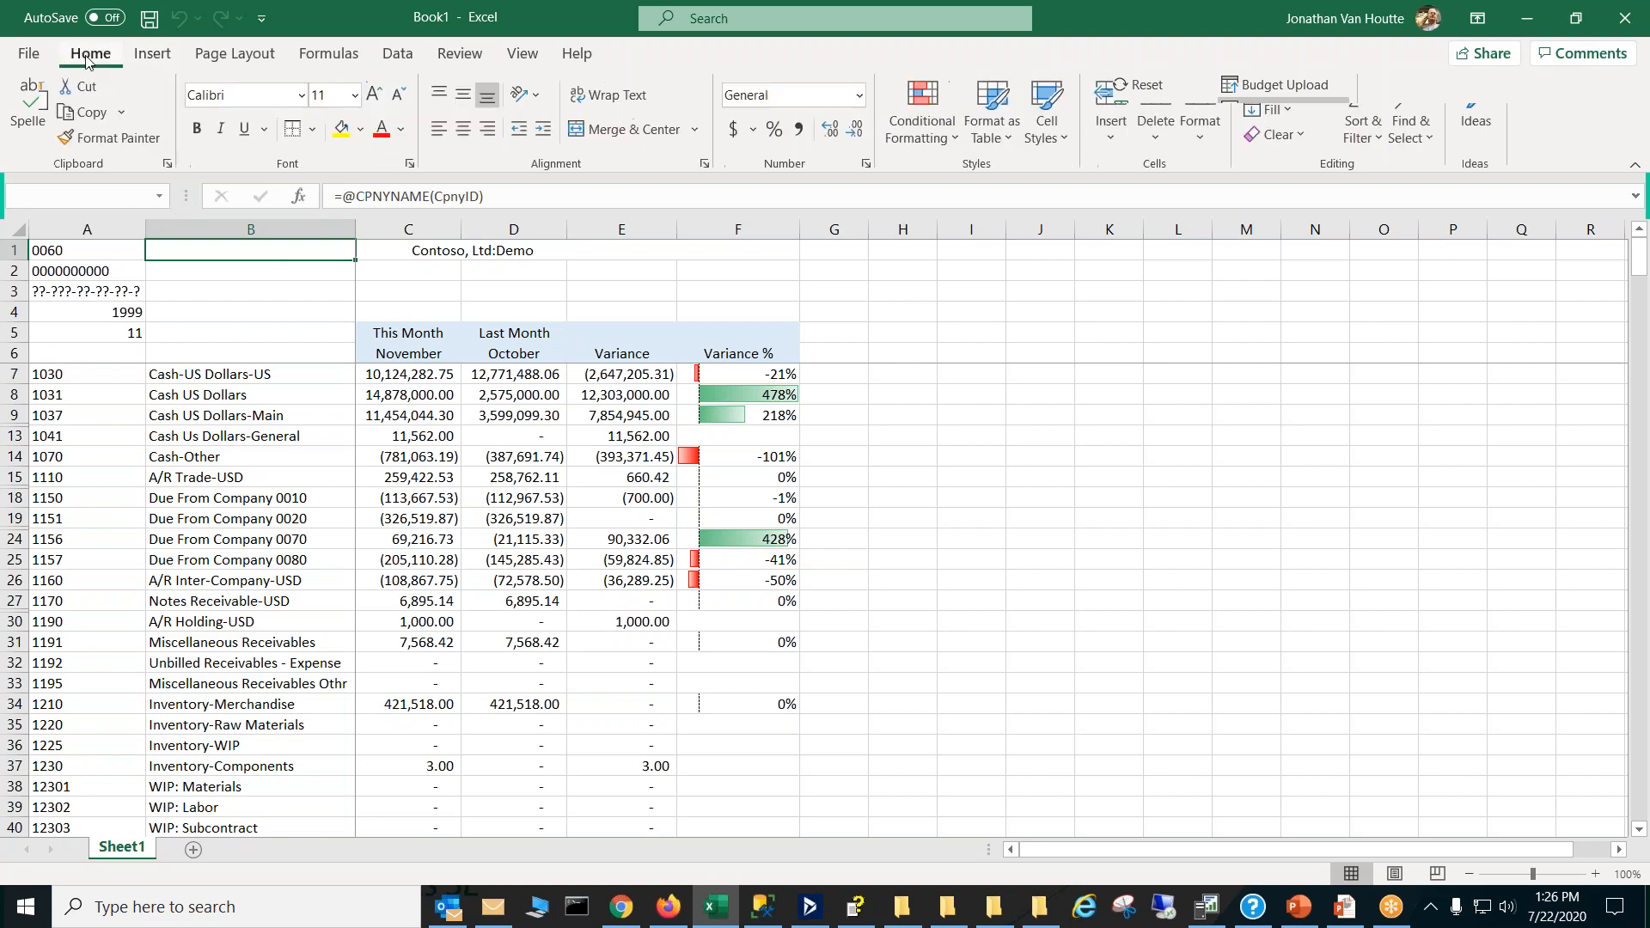
left_click(197, 128)
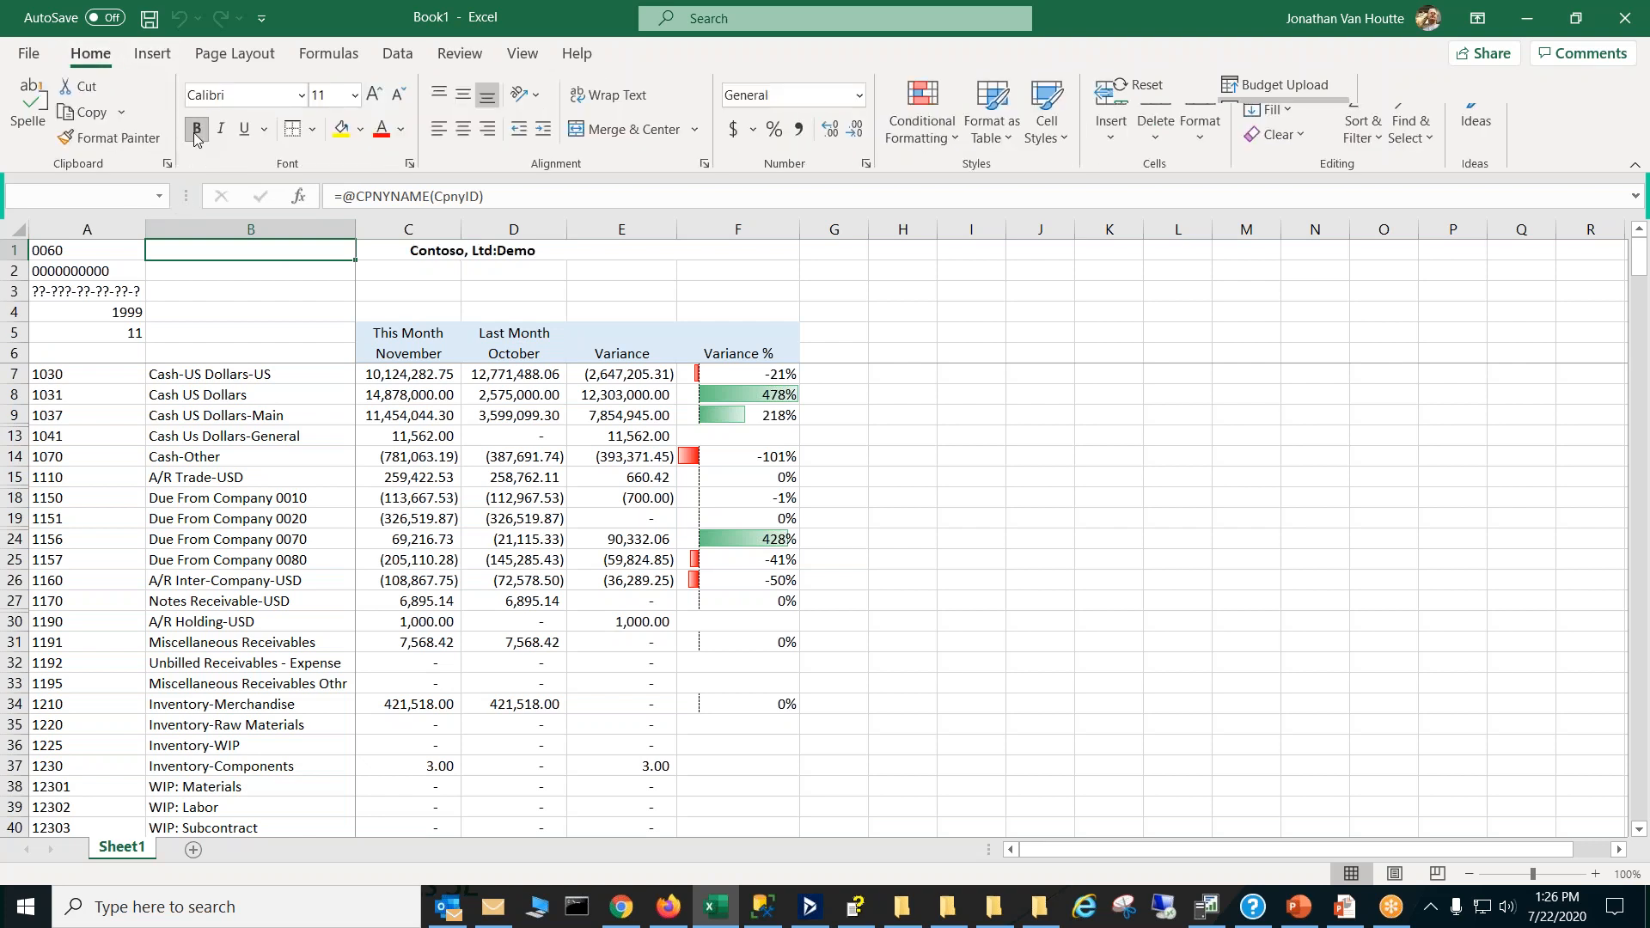
left_click(353, 99)
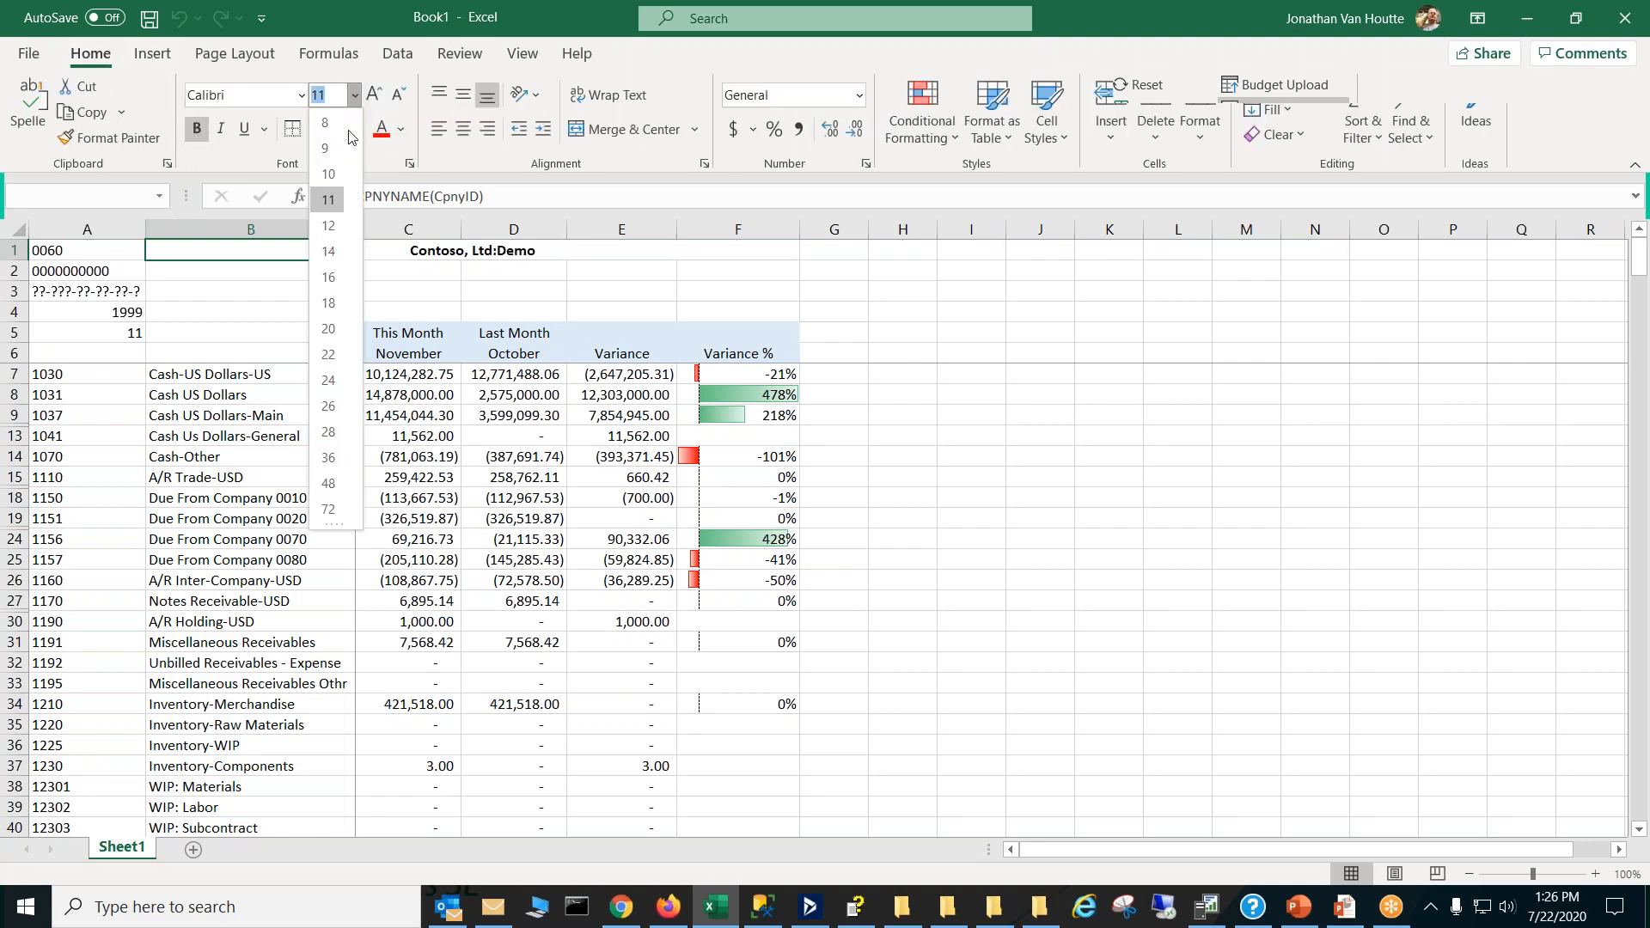
left_click(343, 250)
left_click(606, 298)
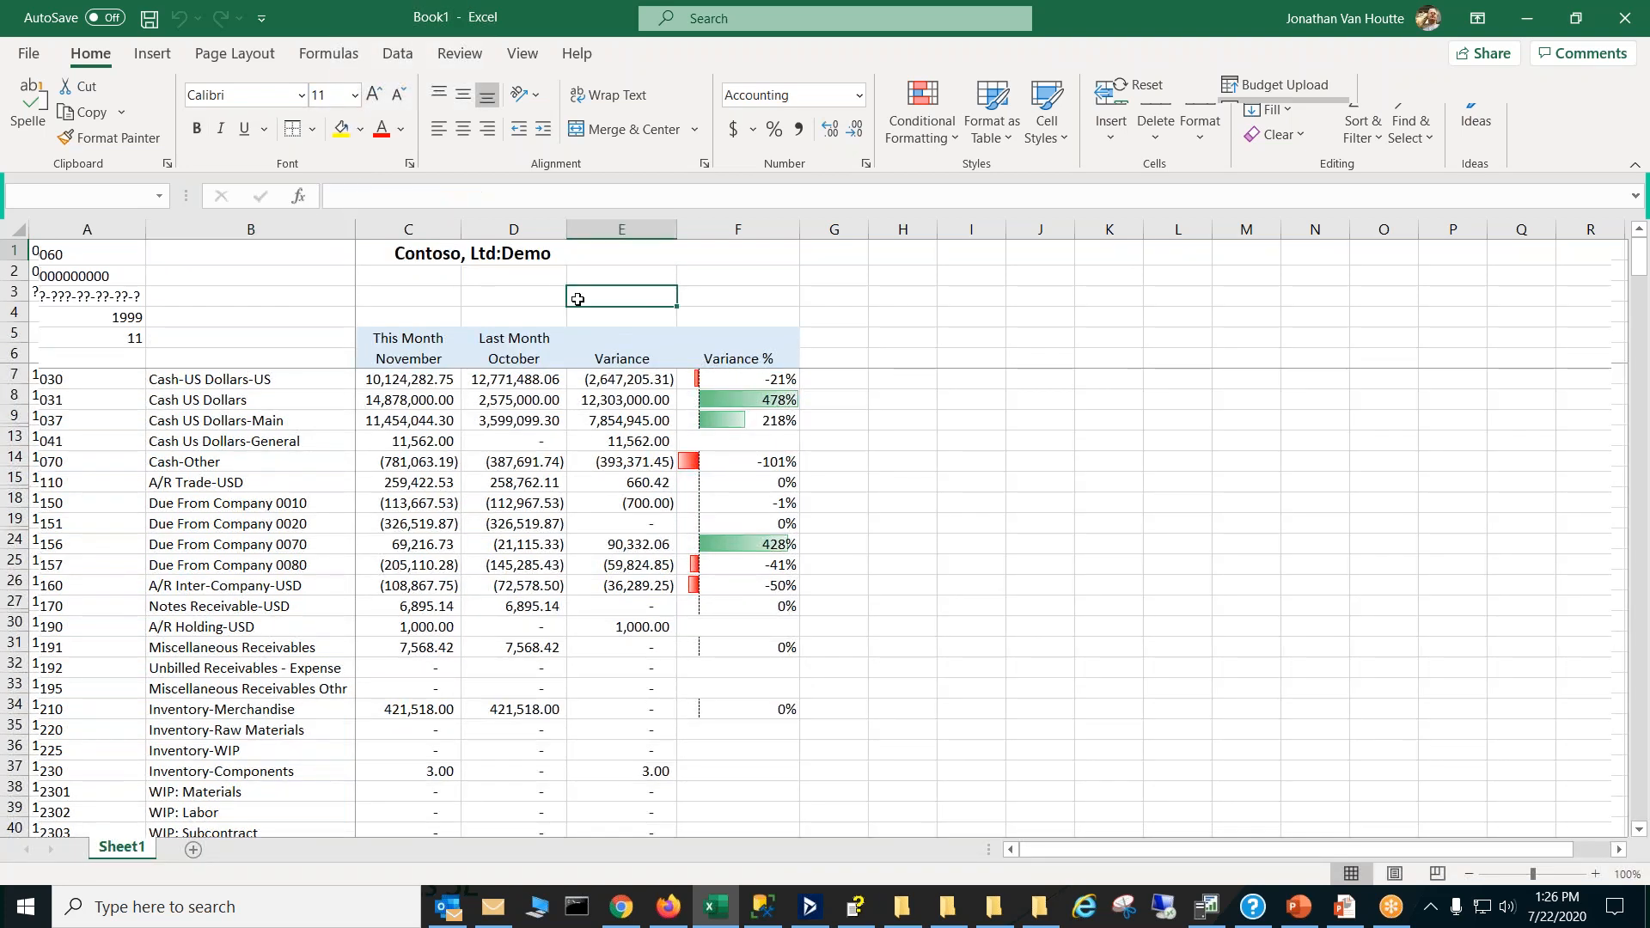
Step: Enter the formula ="For the period Ending "&TEXT(PDEND(CpnyID,FiscYr,Pd),"mmmm dd, yyyy") in B3
left_click(293, 301)
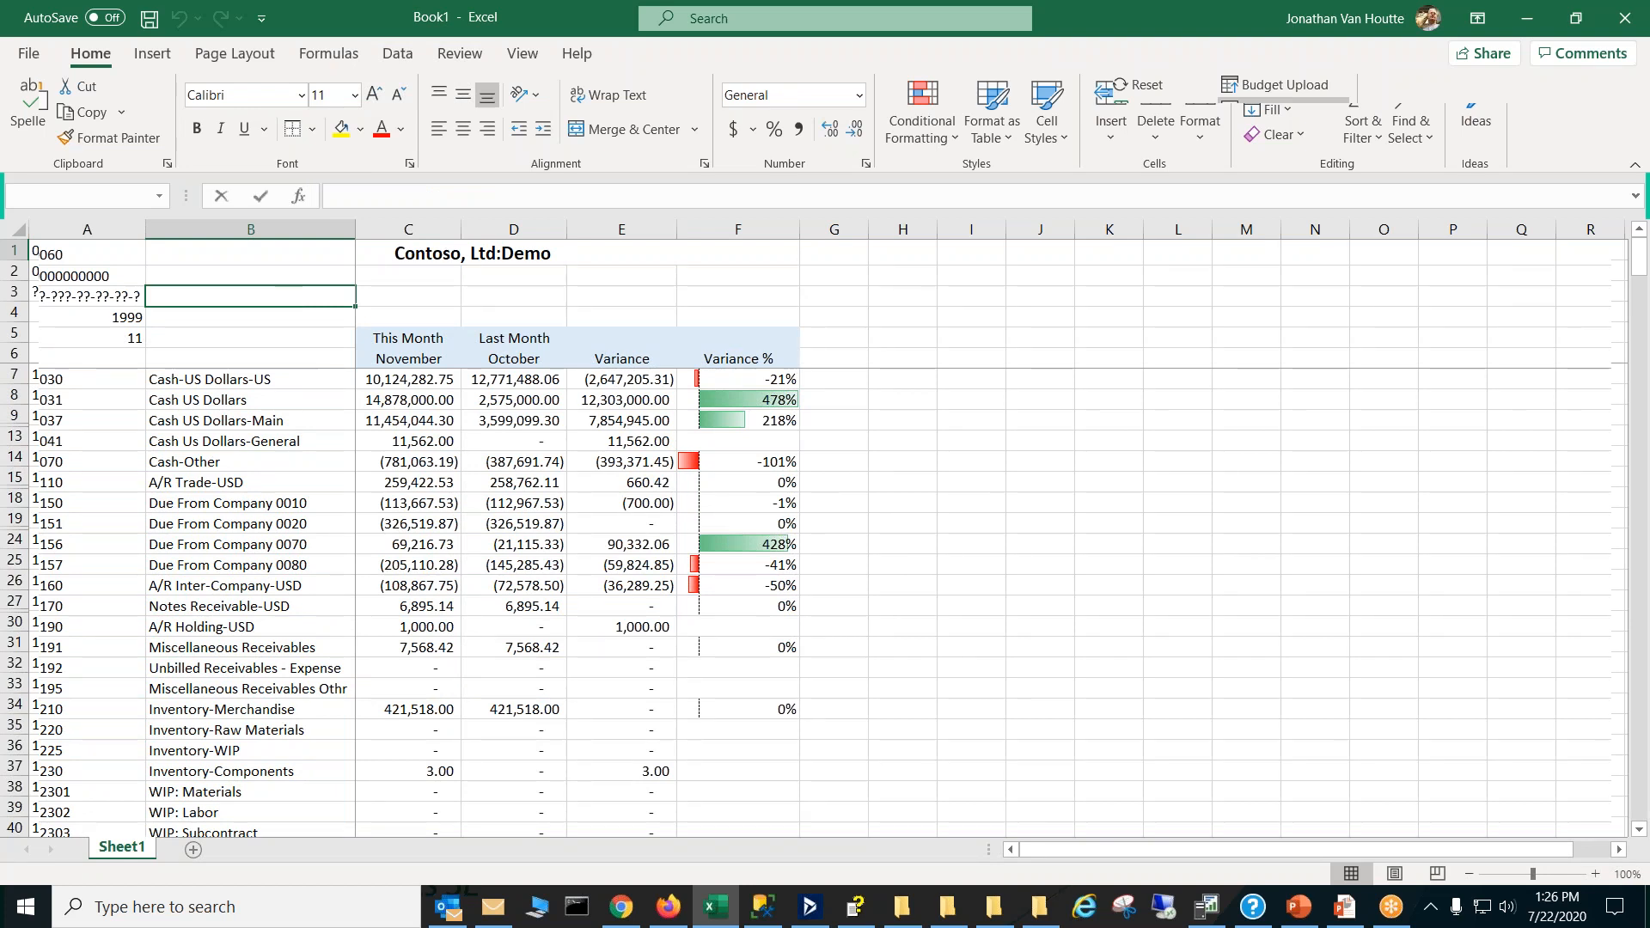
type("=")
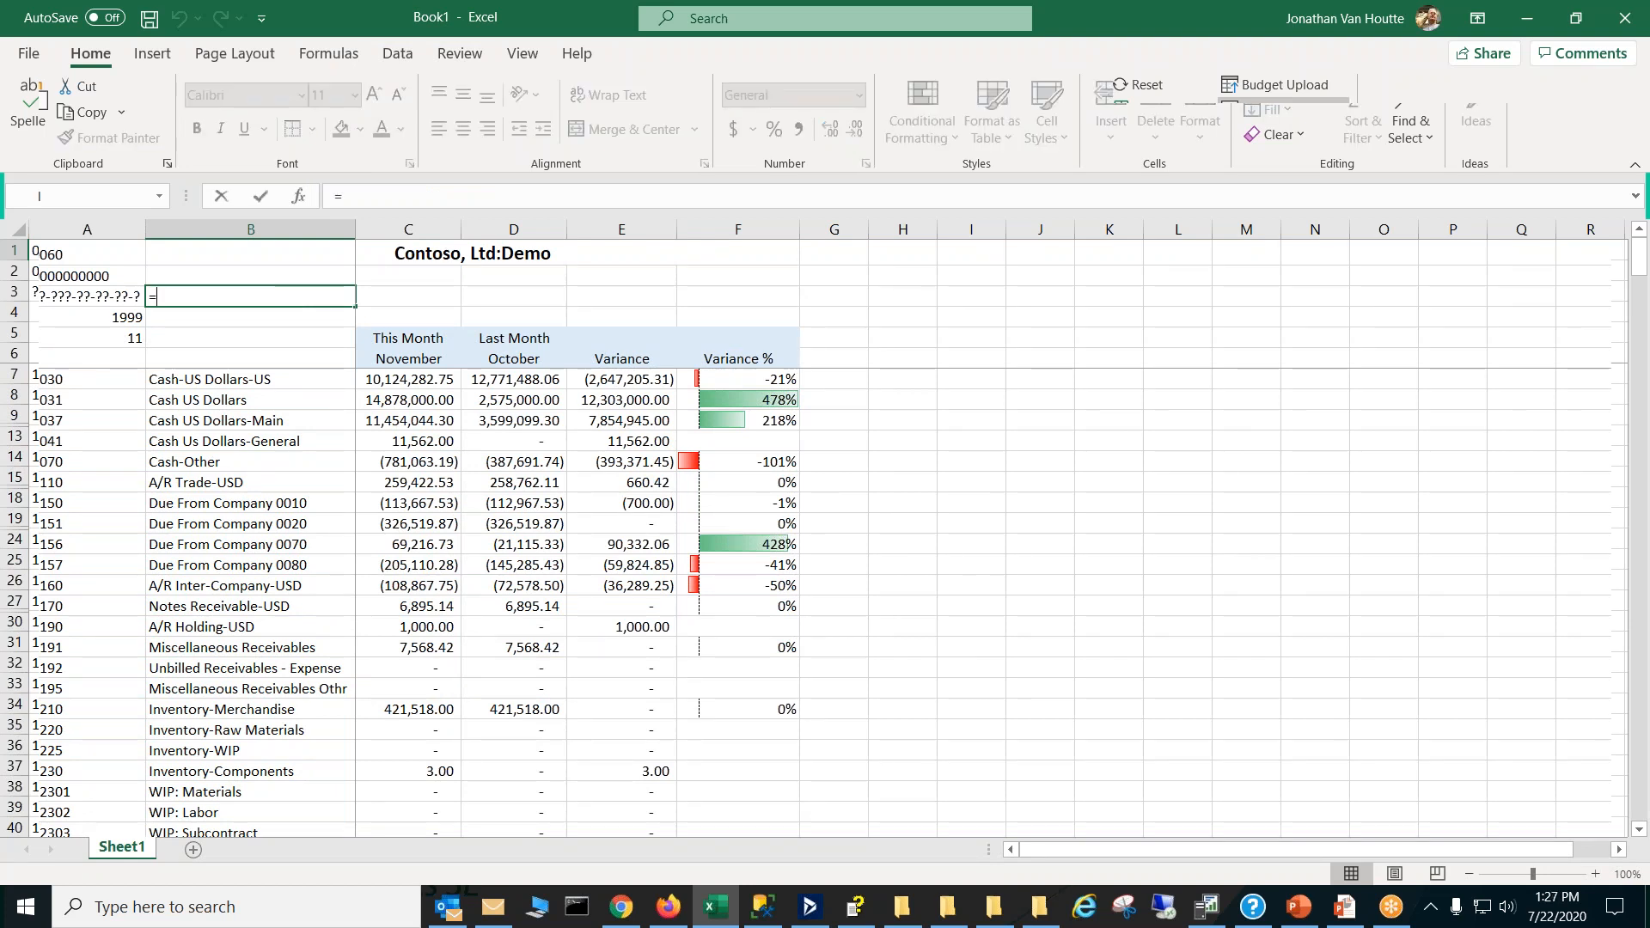
type("\"For the period Ending \"")
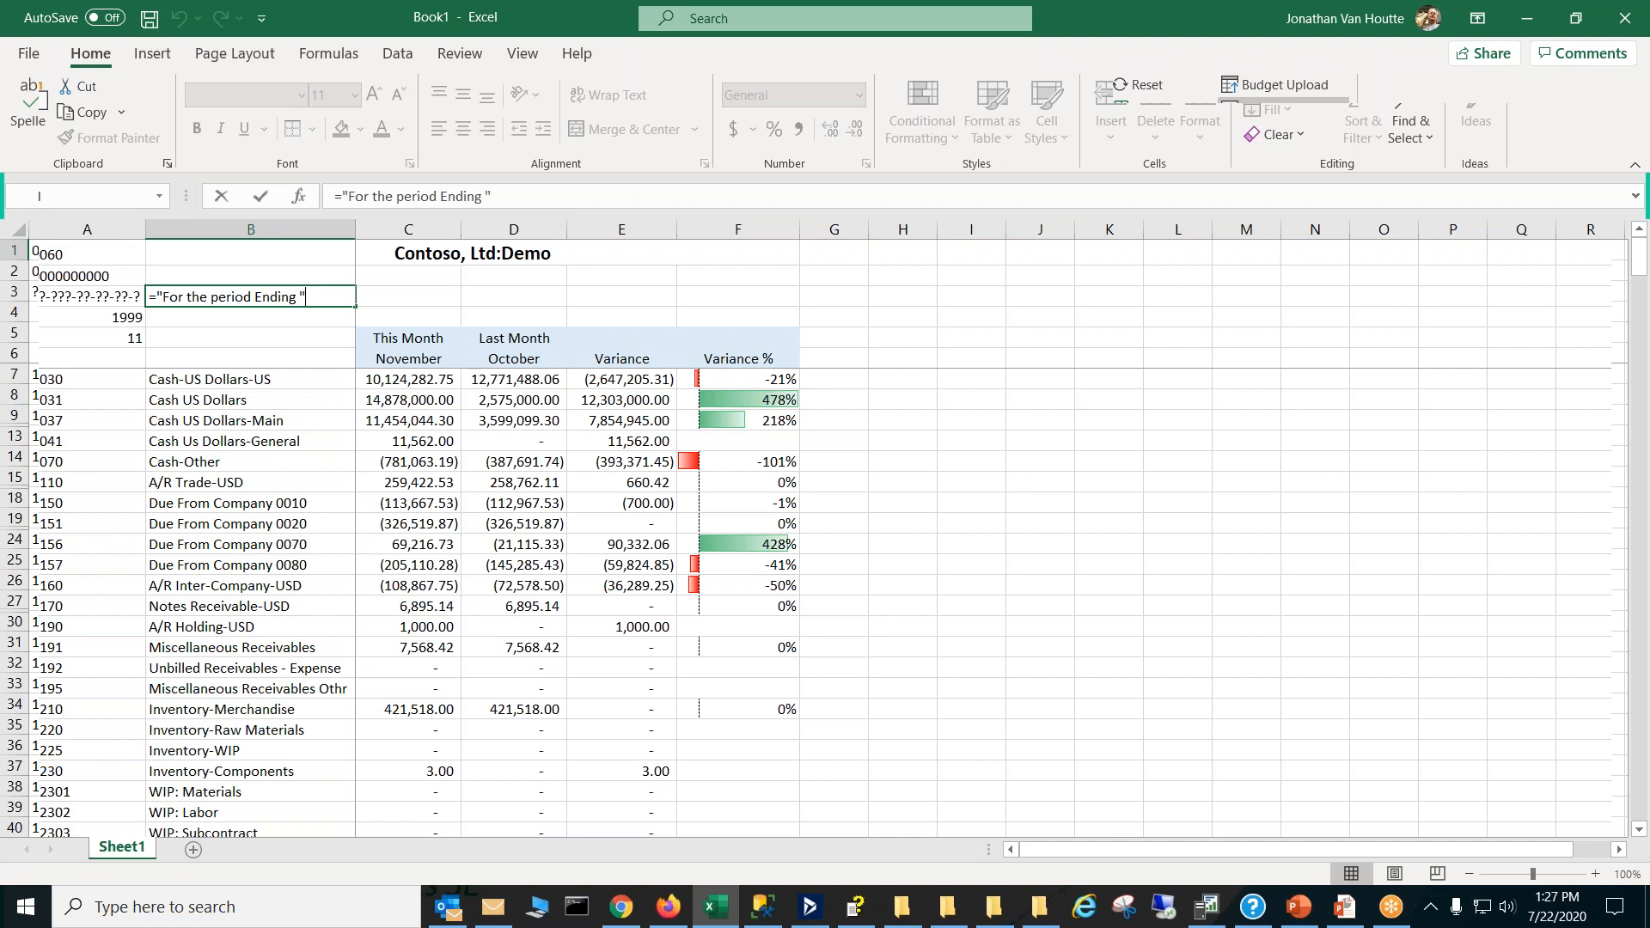
type("&text")
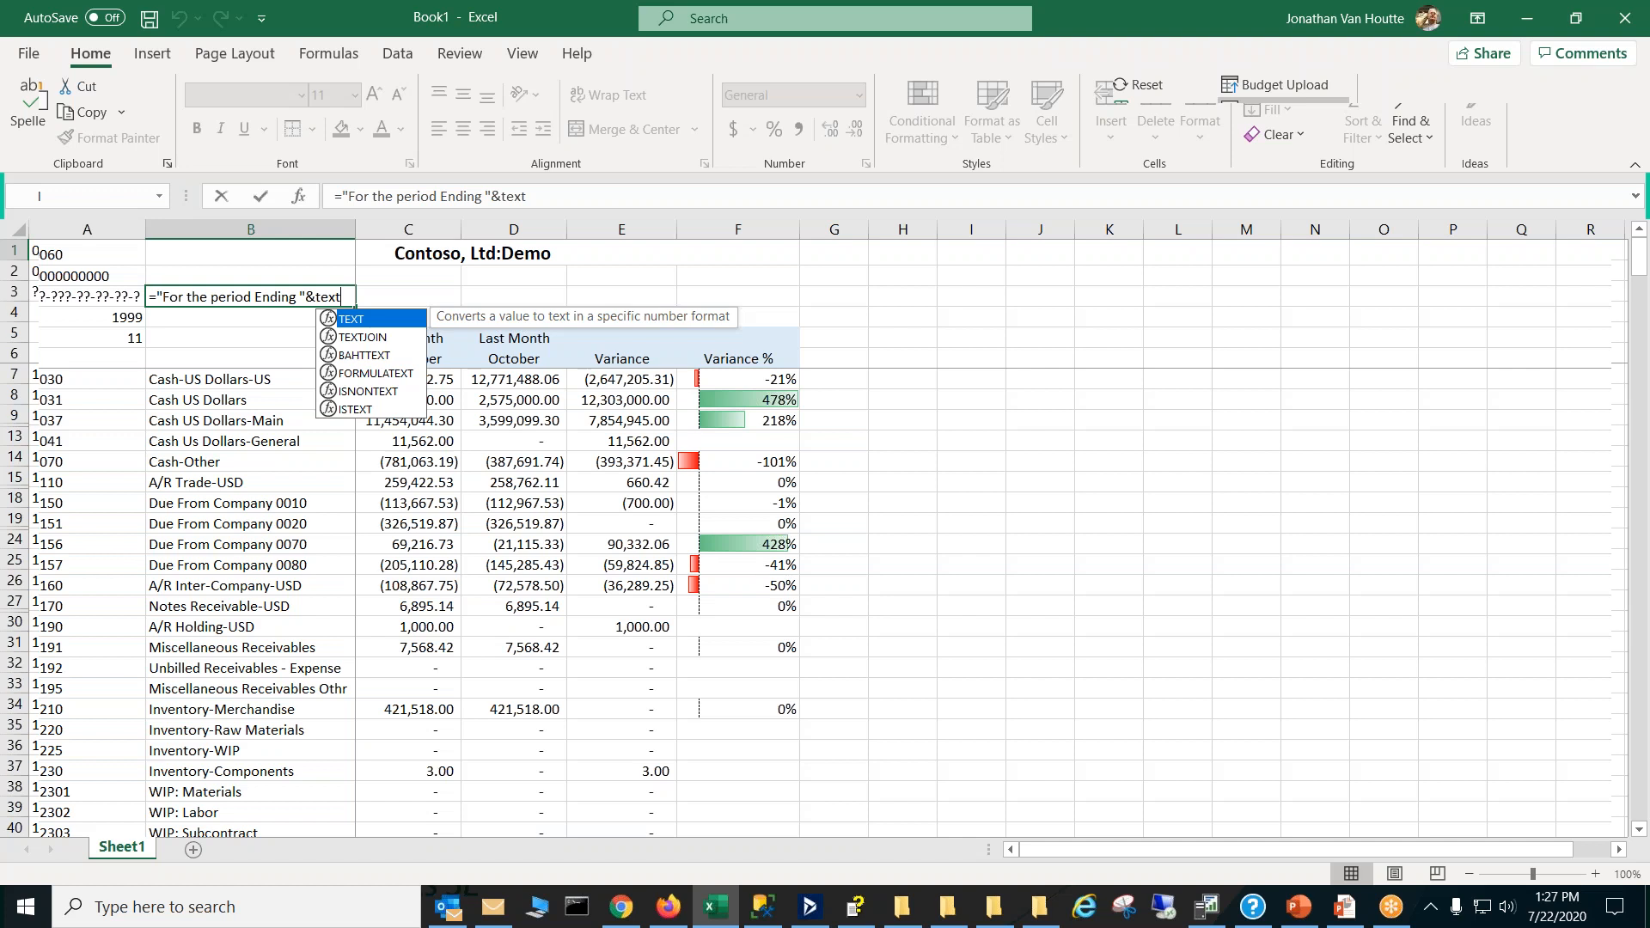
type("(")
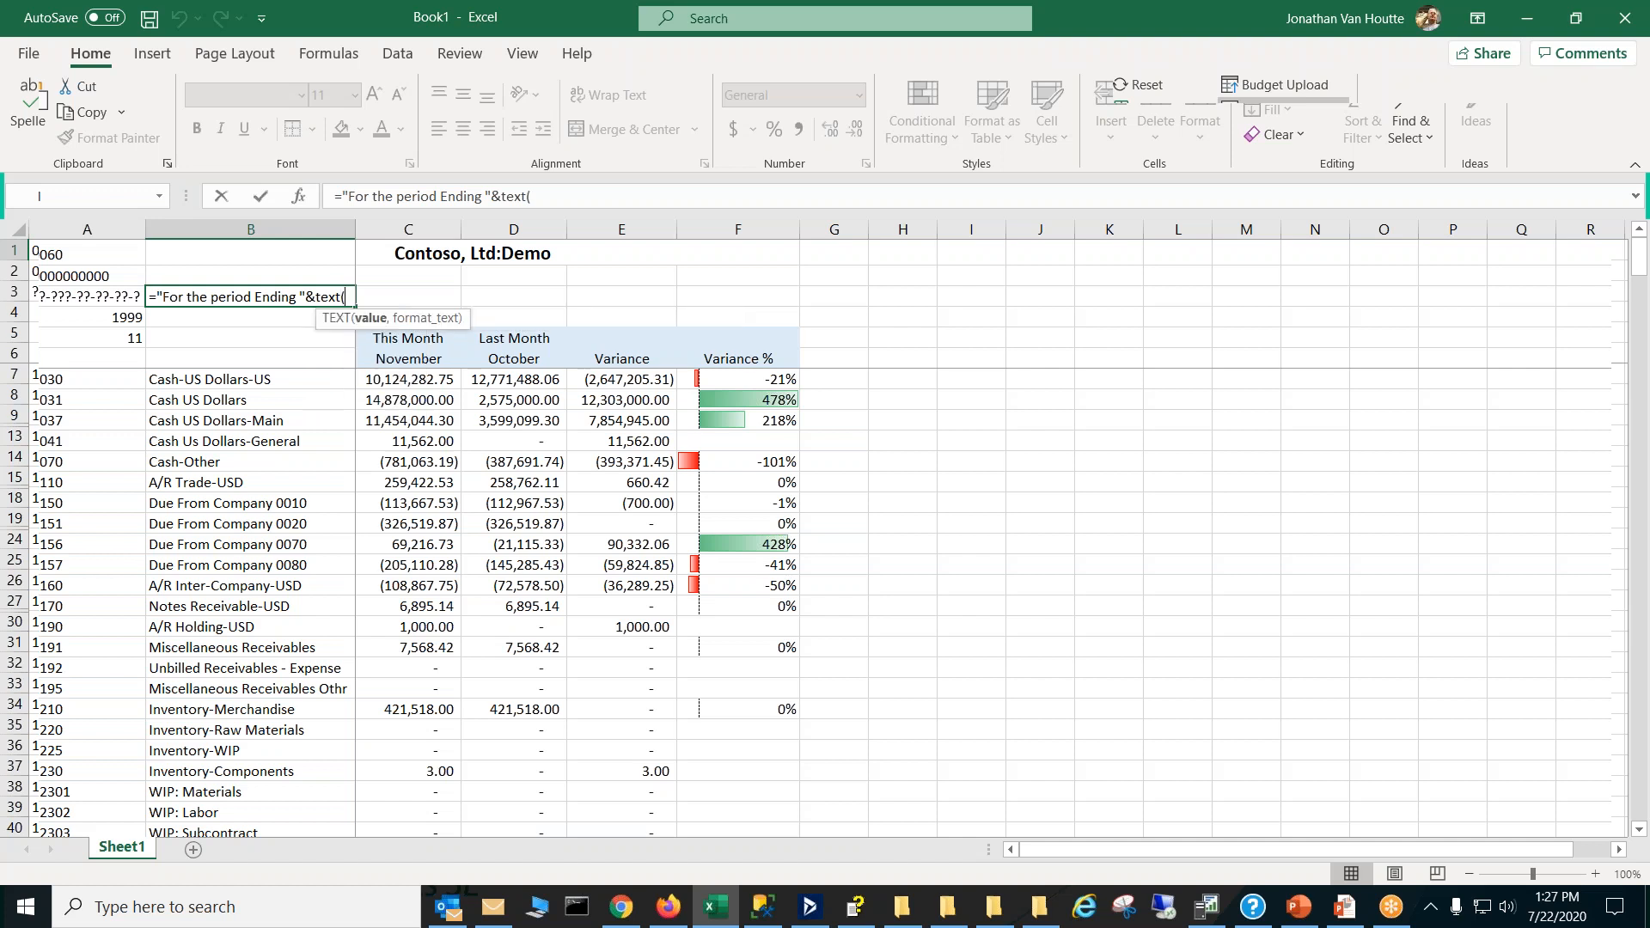
type("p")
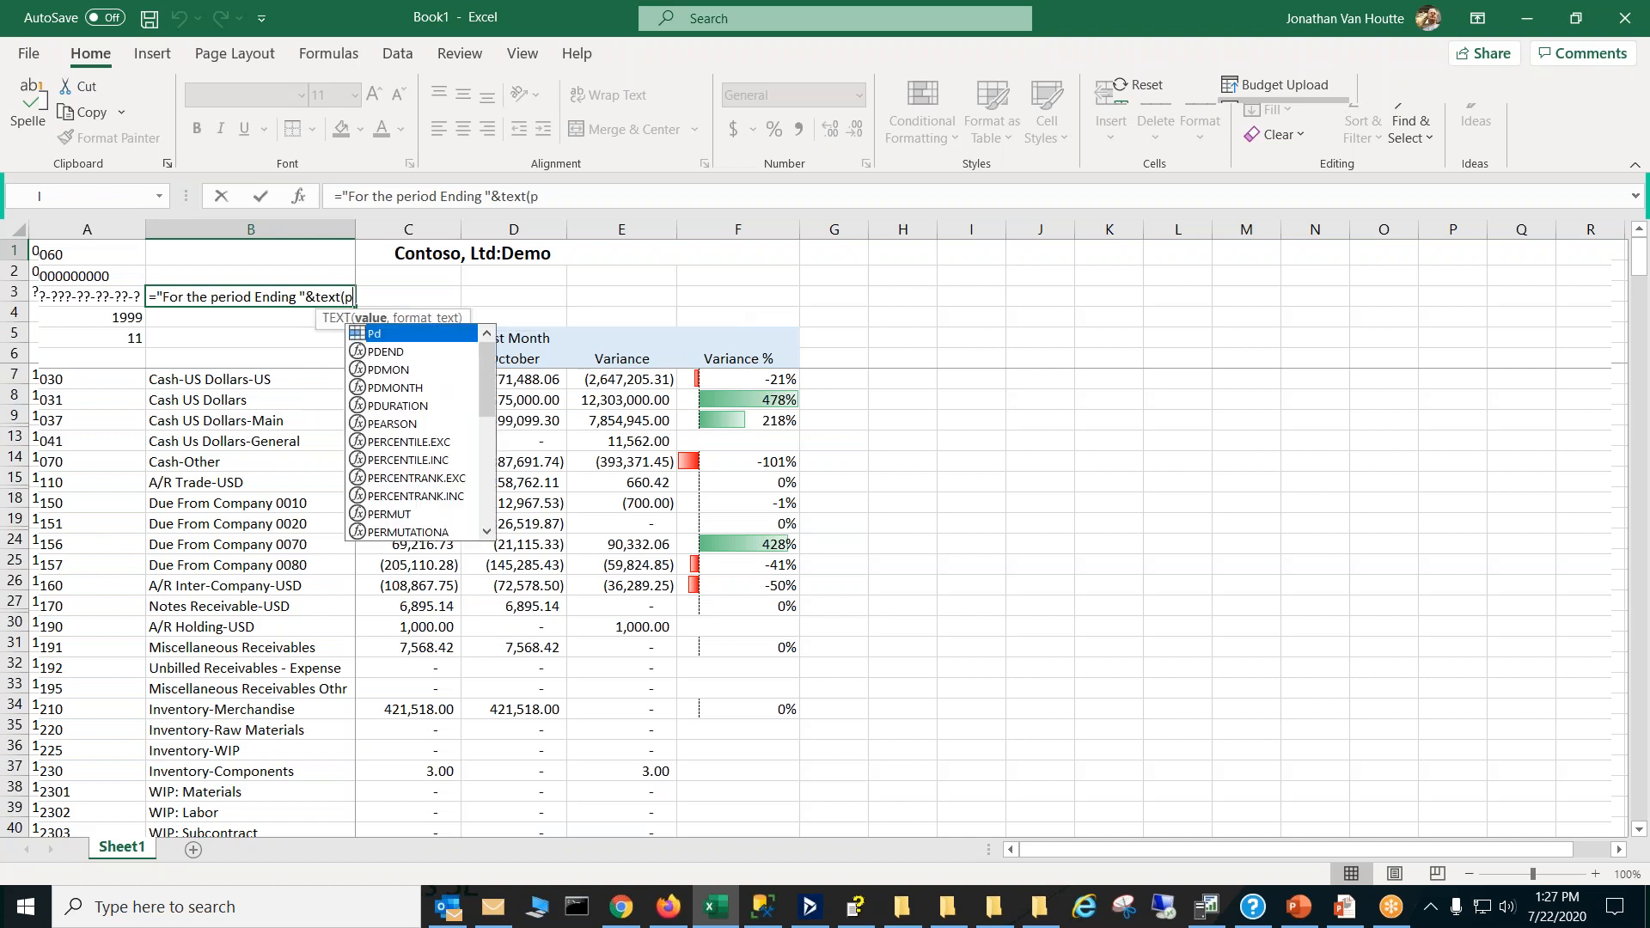
type("d")
key("Down")
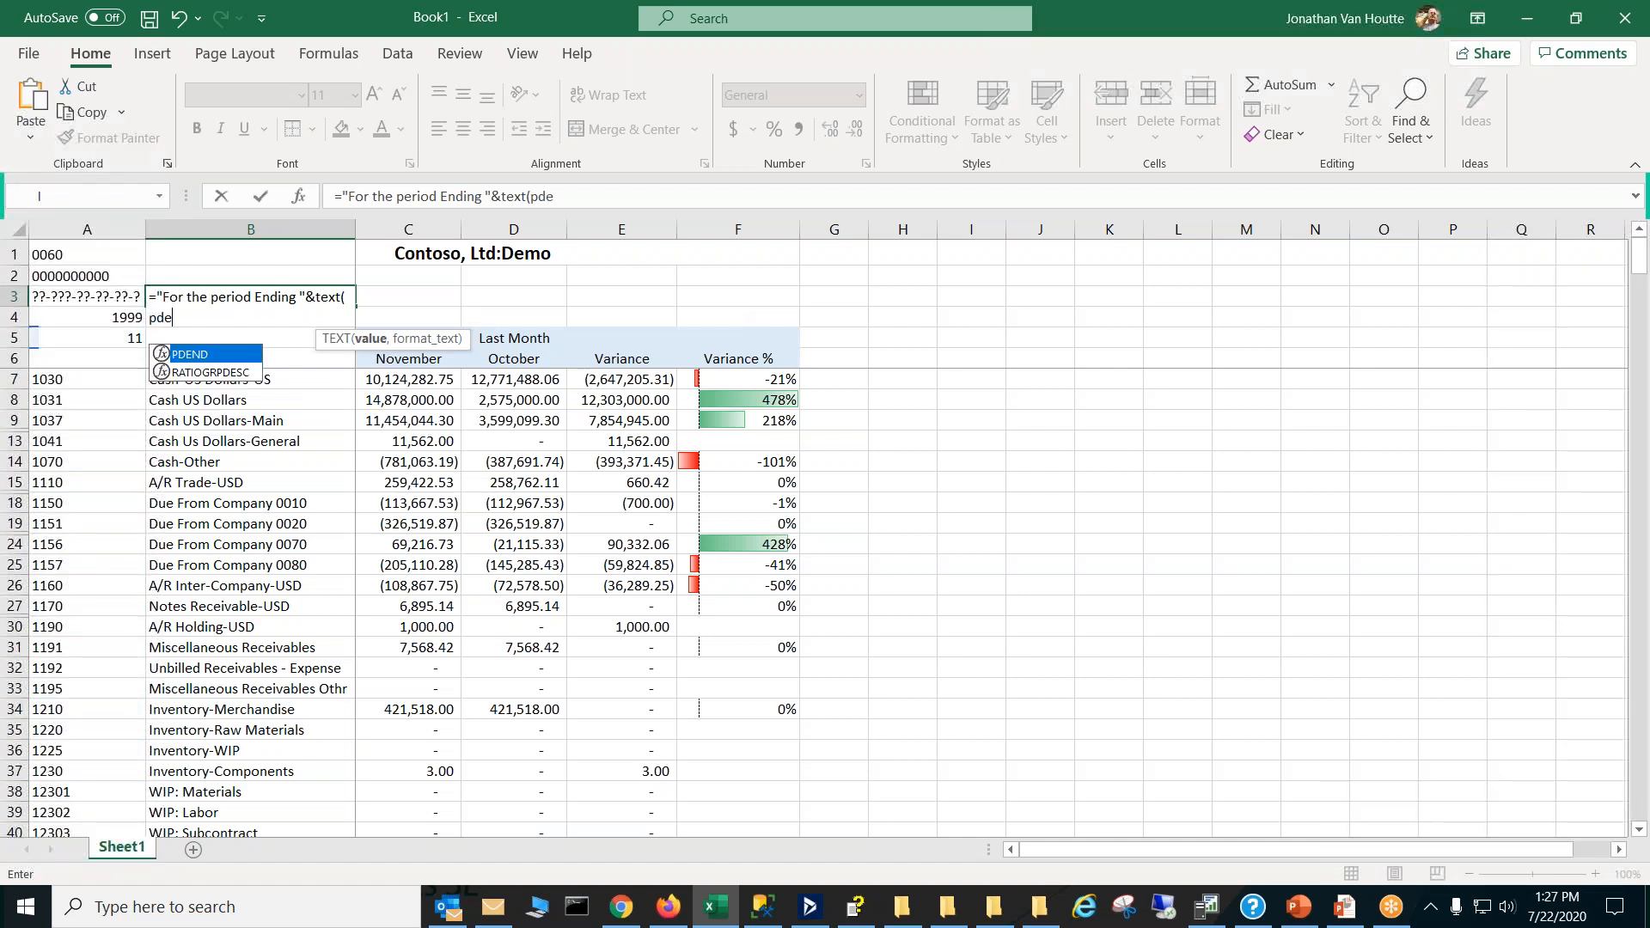
key("Tab")
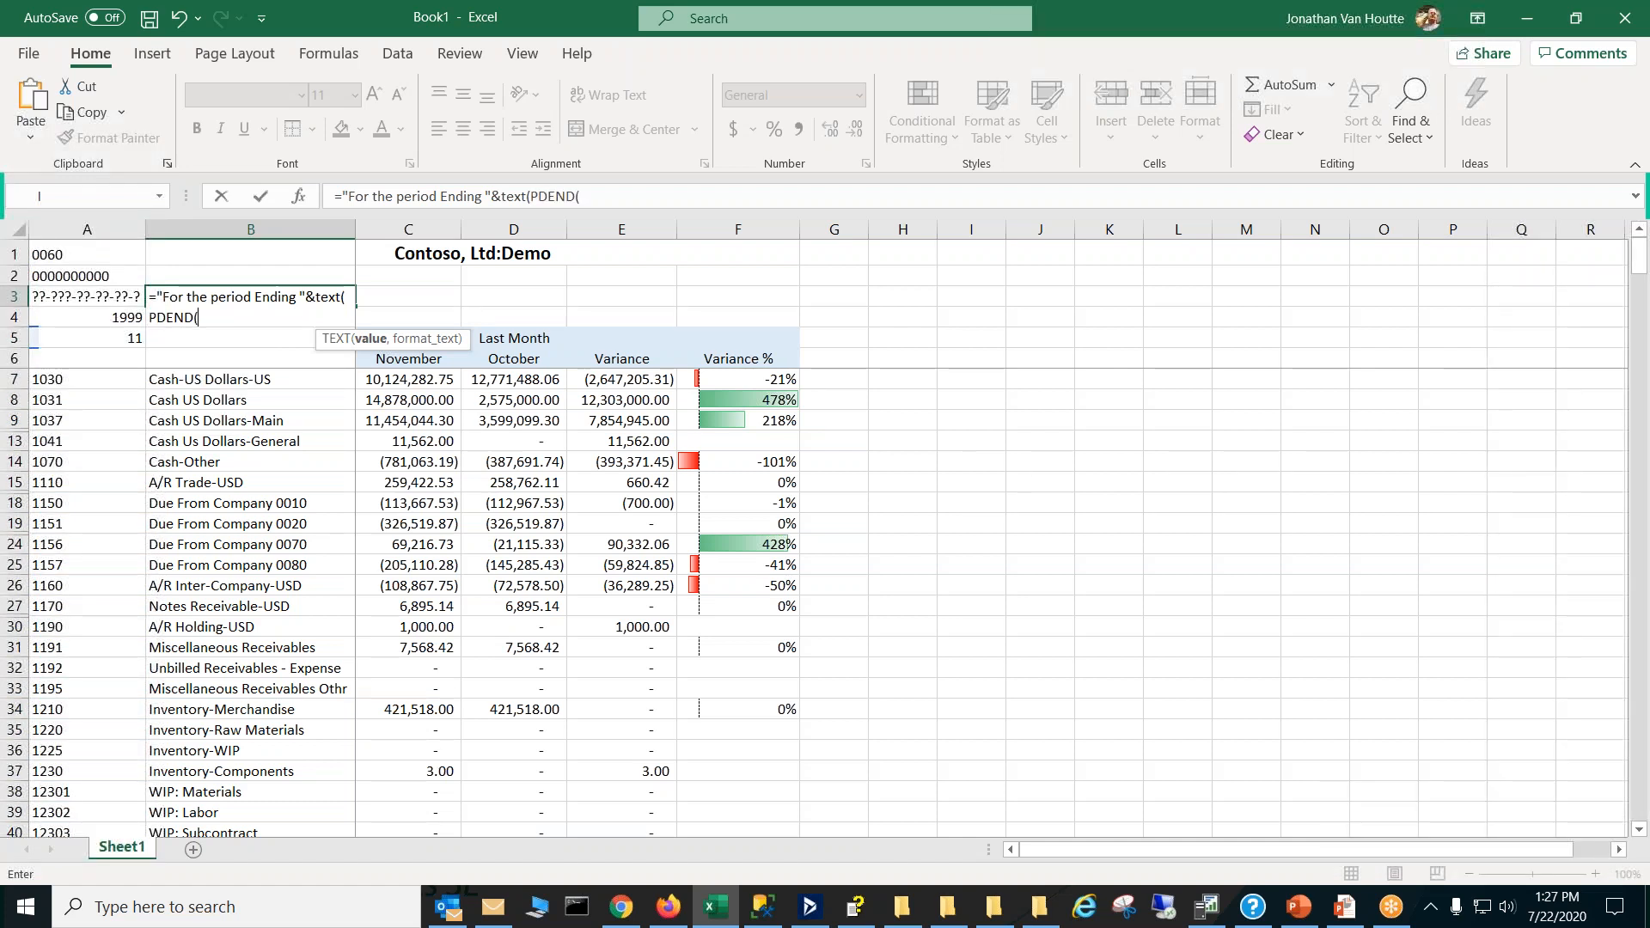
key("ctrl+shift+a")
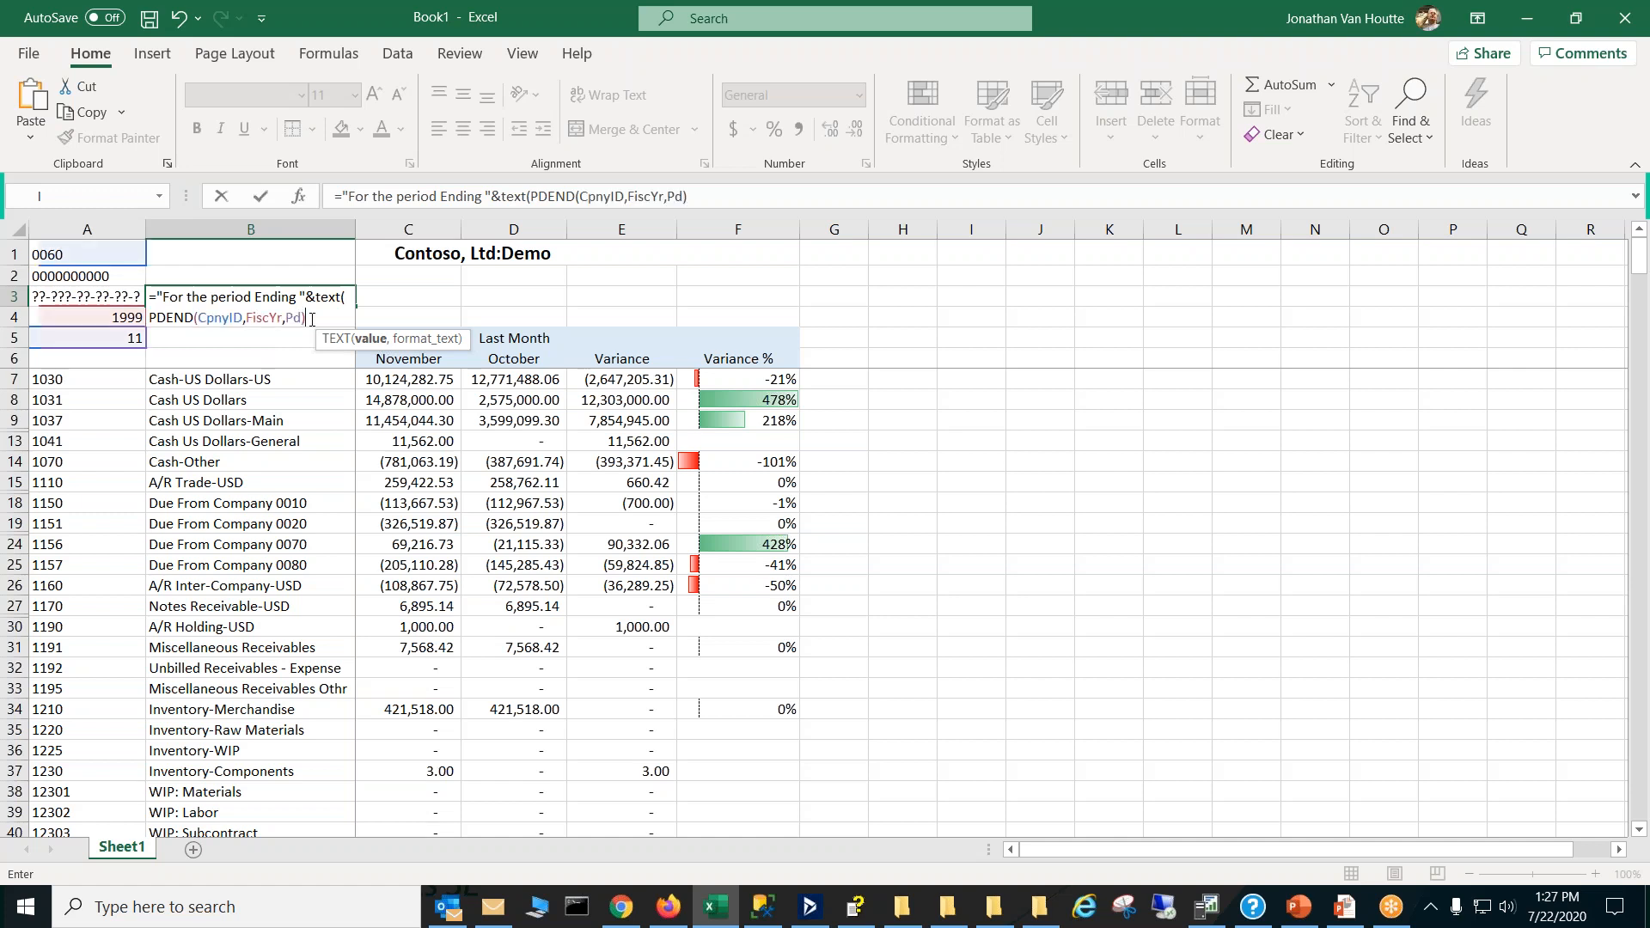
type(",\"mmmm dd")
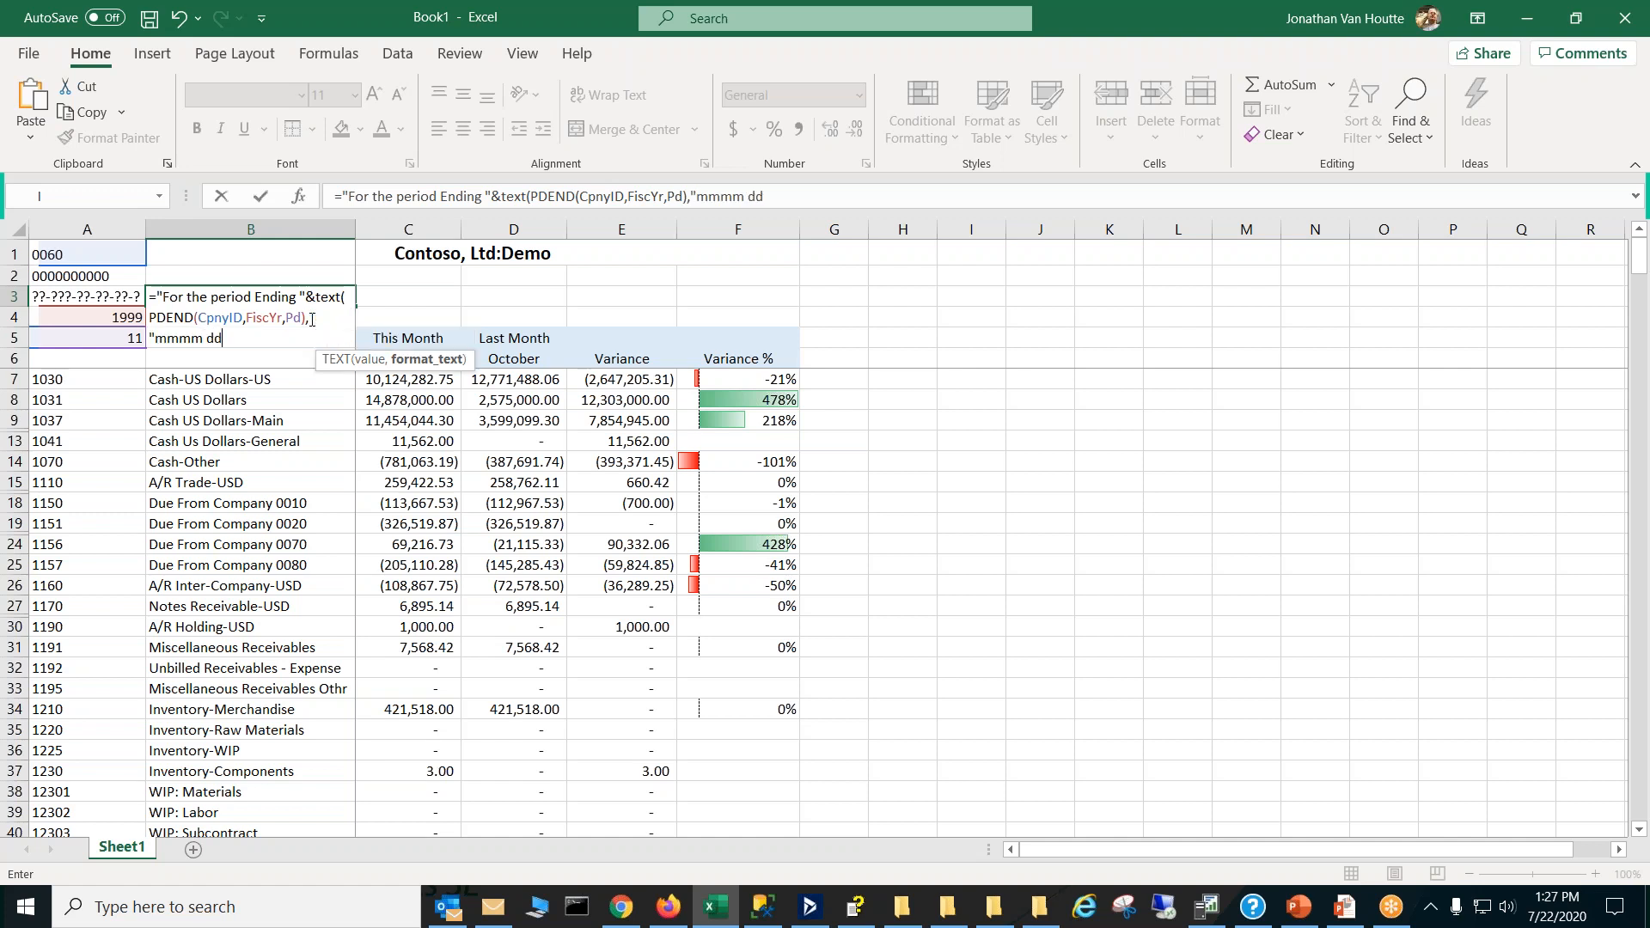
type(", yyyy\"")
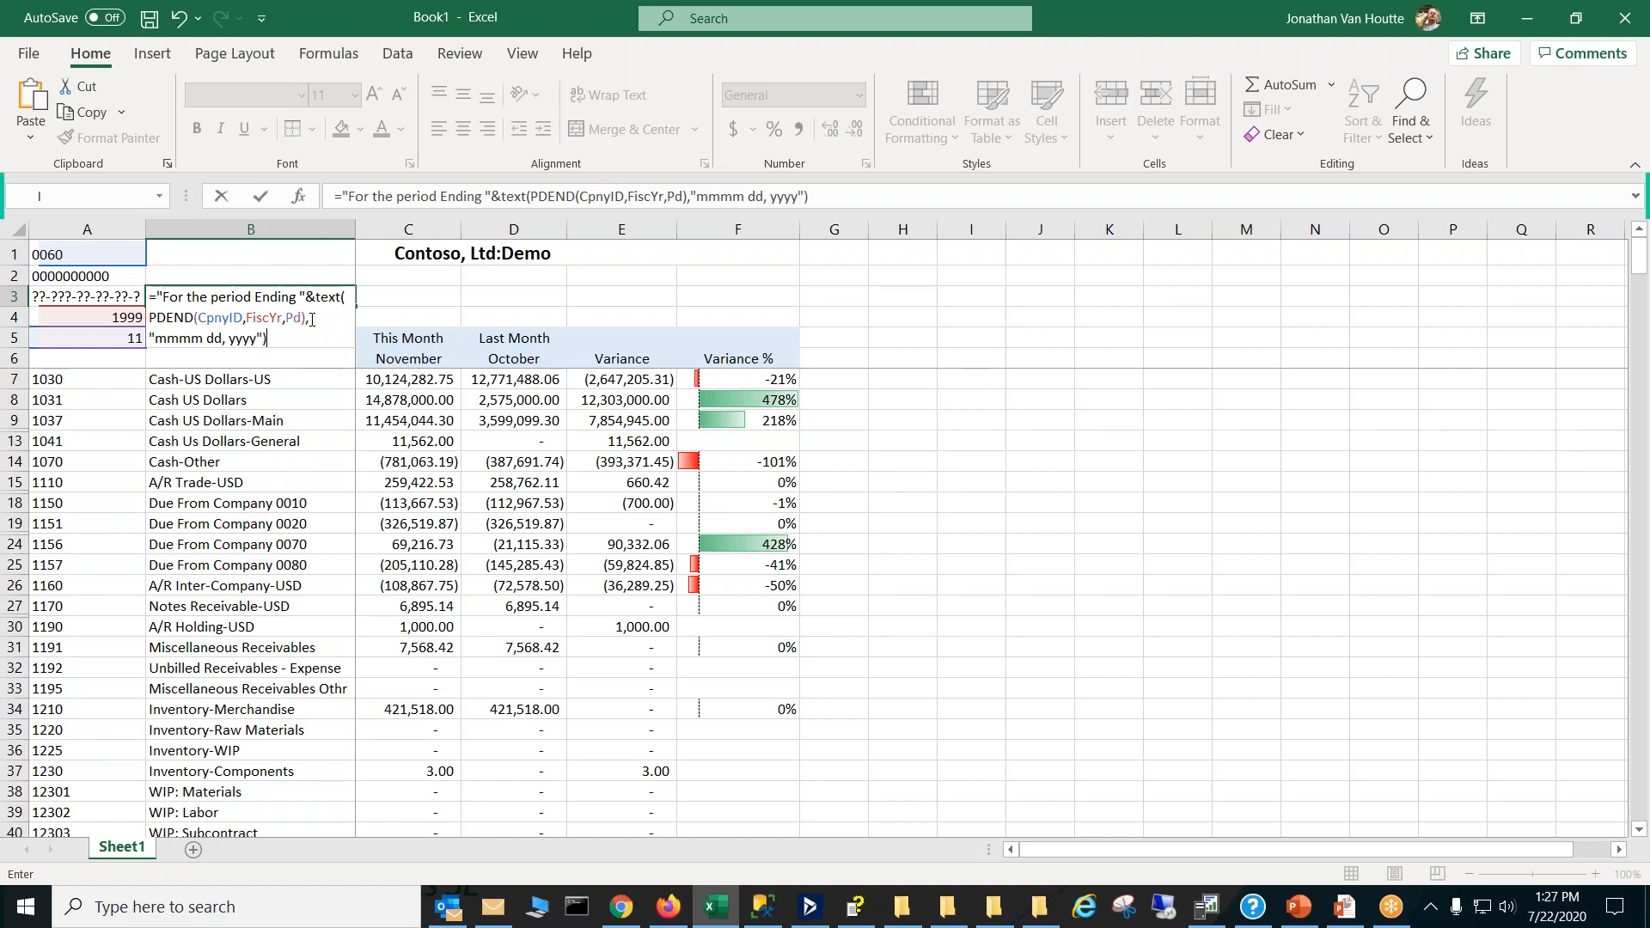
key("Return")
Step: Center the period-ending heading across B3:F3 with Center Across Selection, without merging the cells
left_click(270, 297)
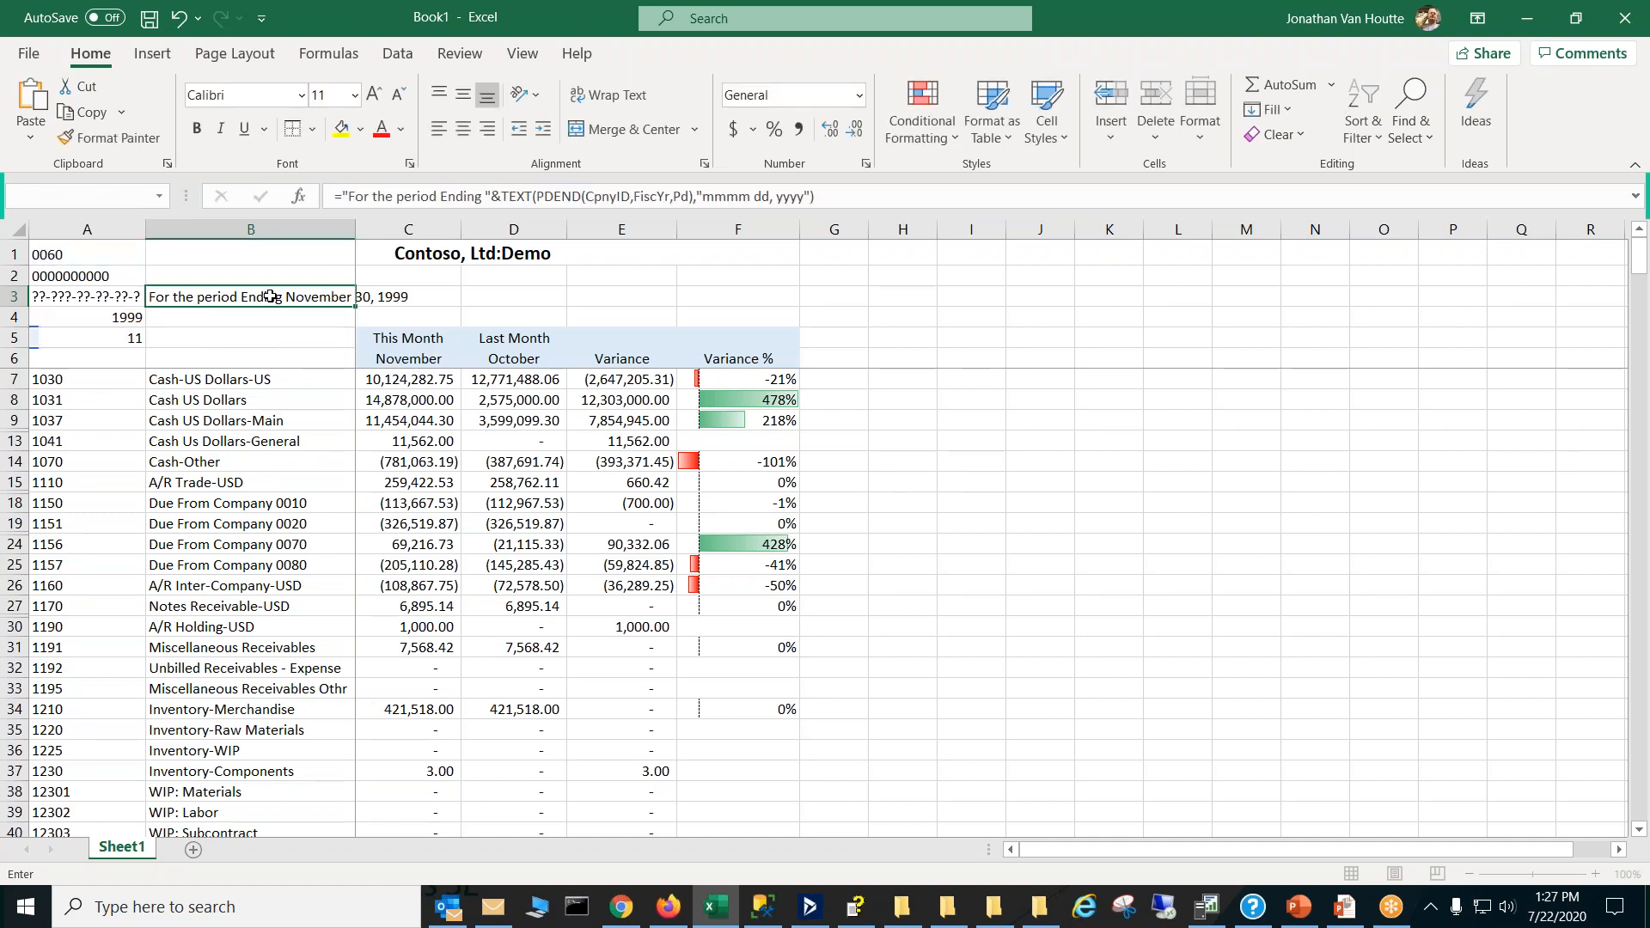
left_click_drag(270, 297, 717, 293)
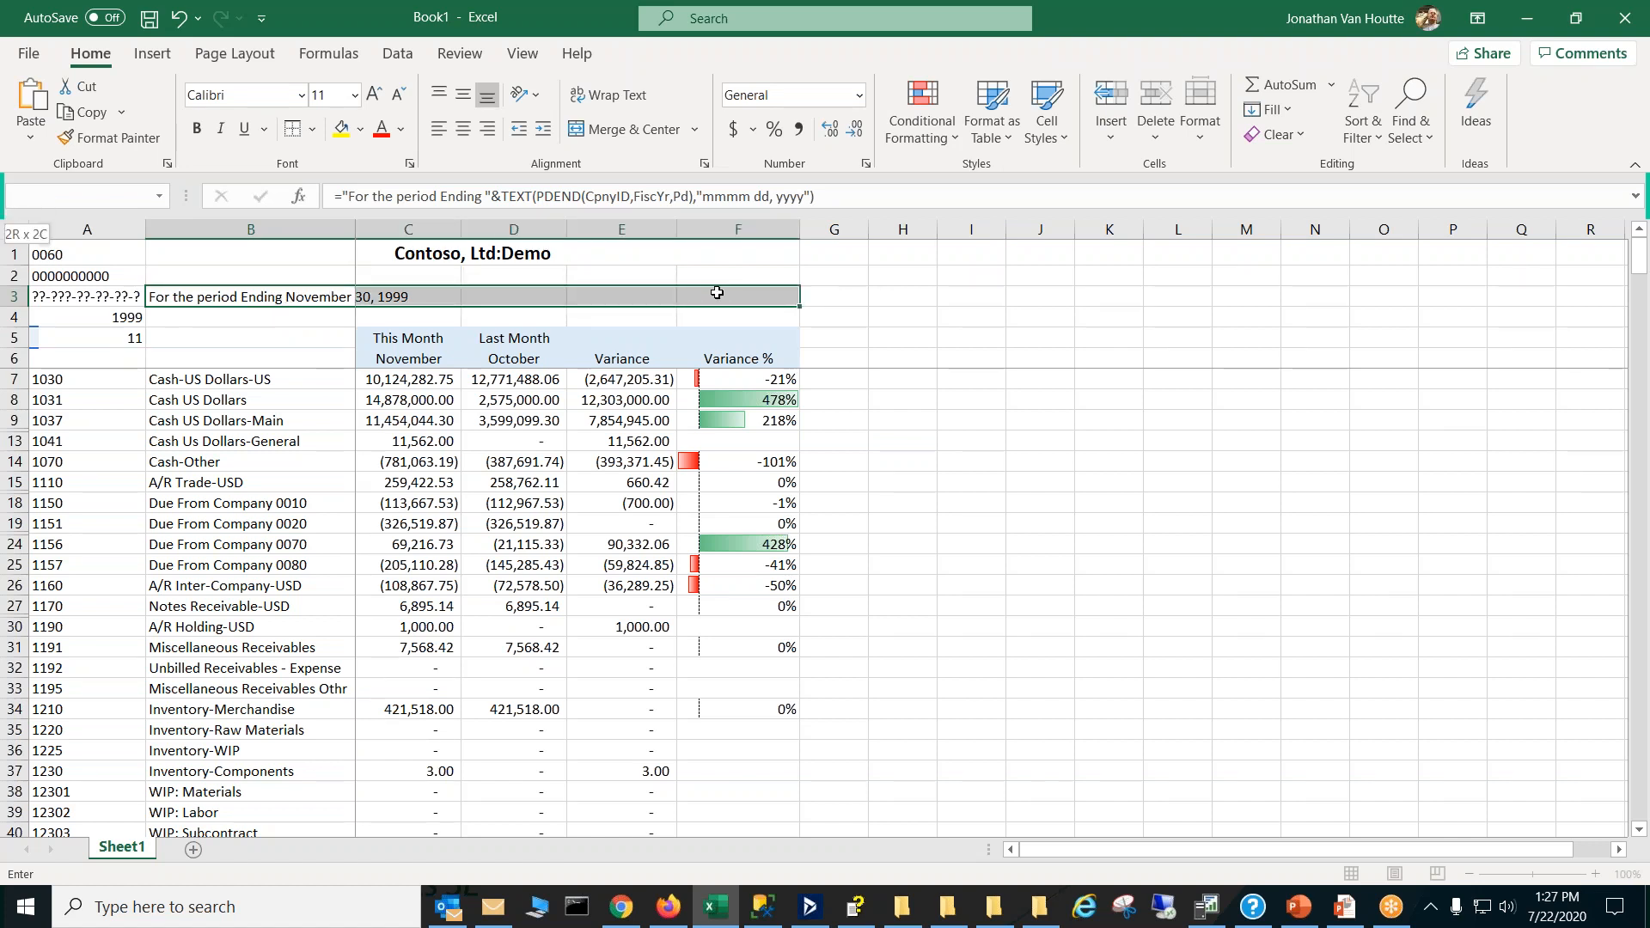
right_click(716, 293)
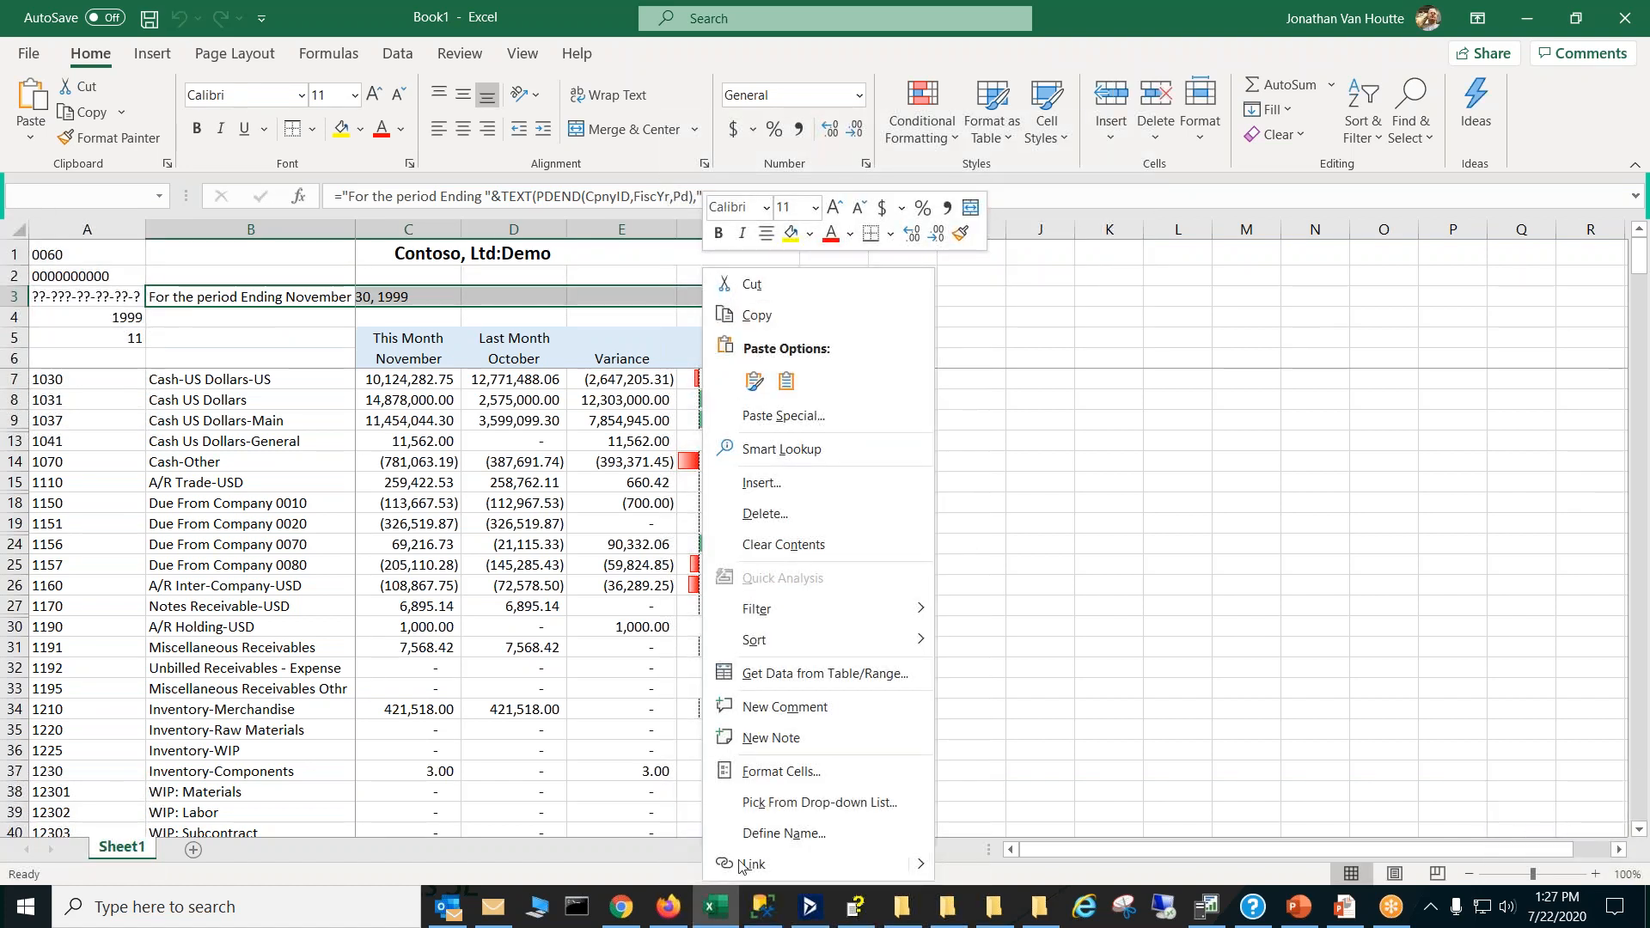
left_click(829, 770)
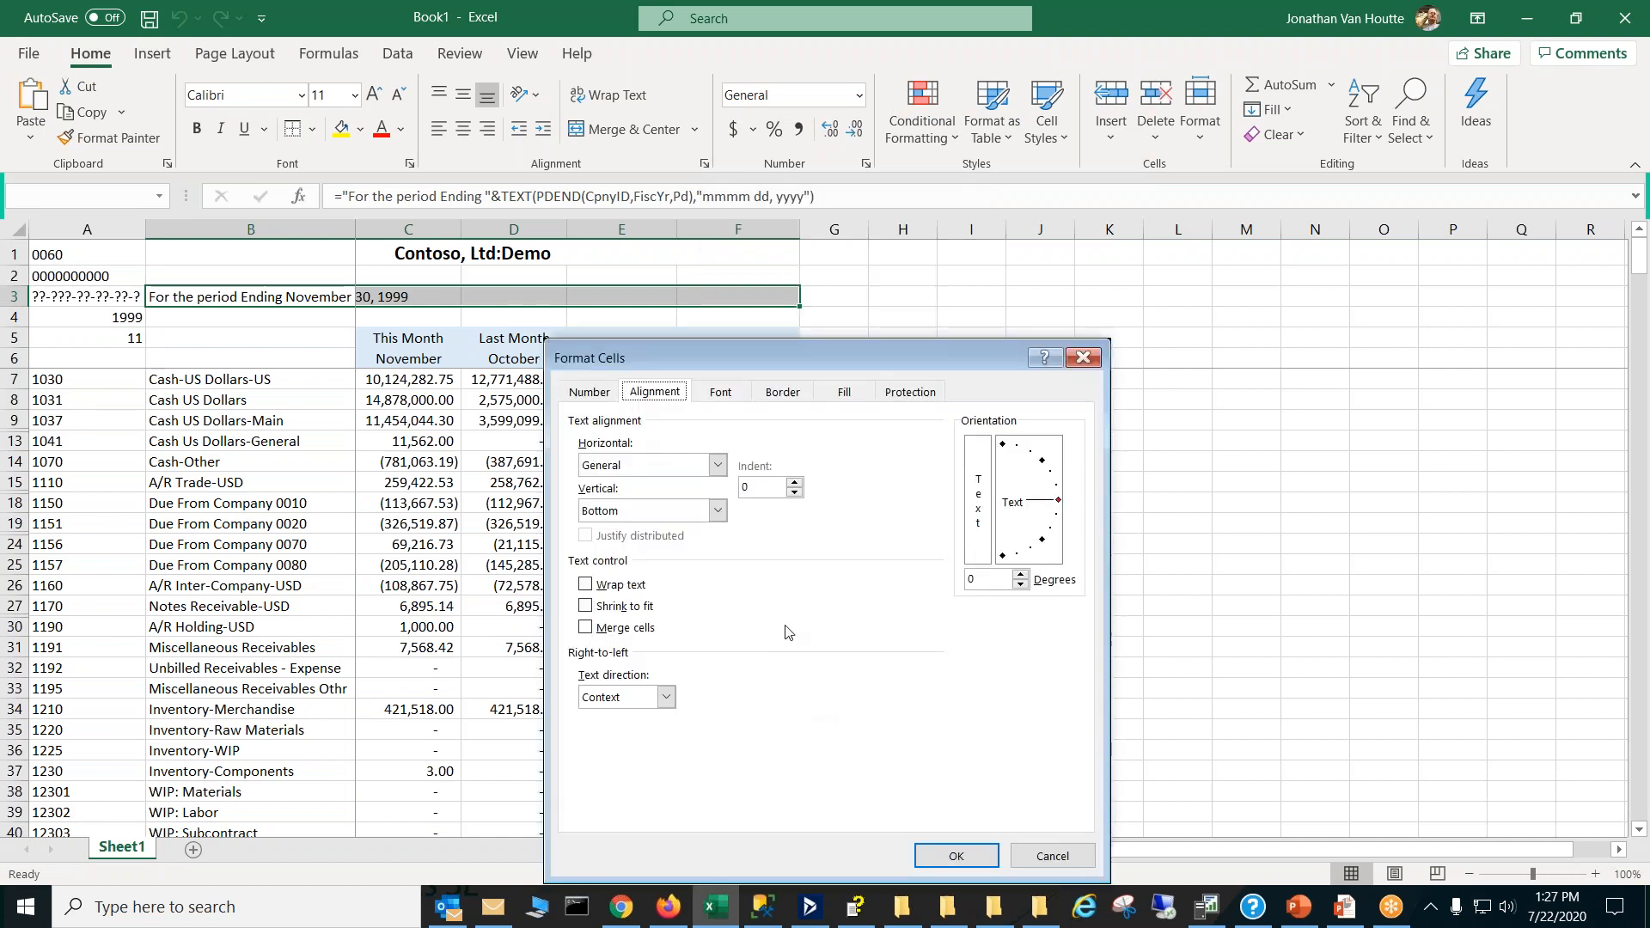
left_click(717, 465)
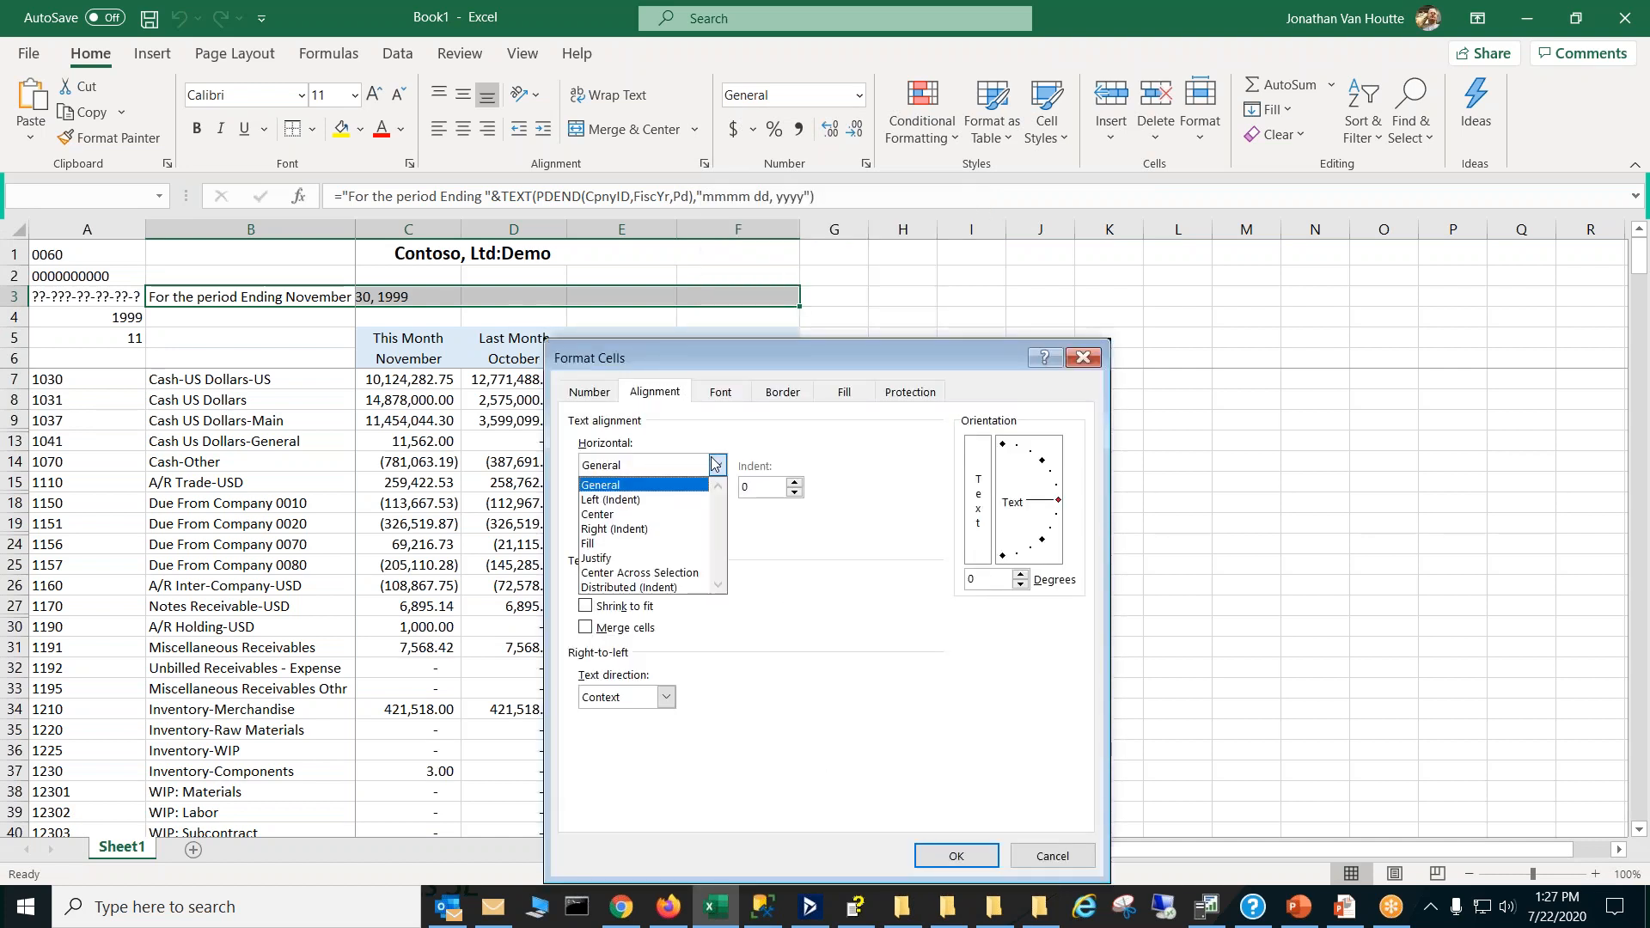
left_click(685, 573)
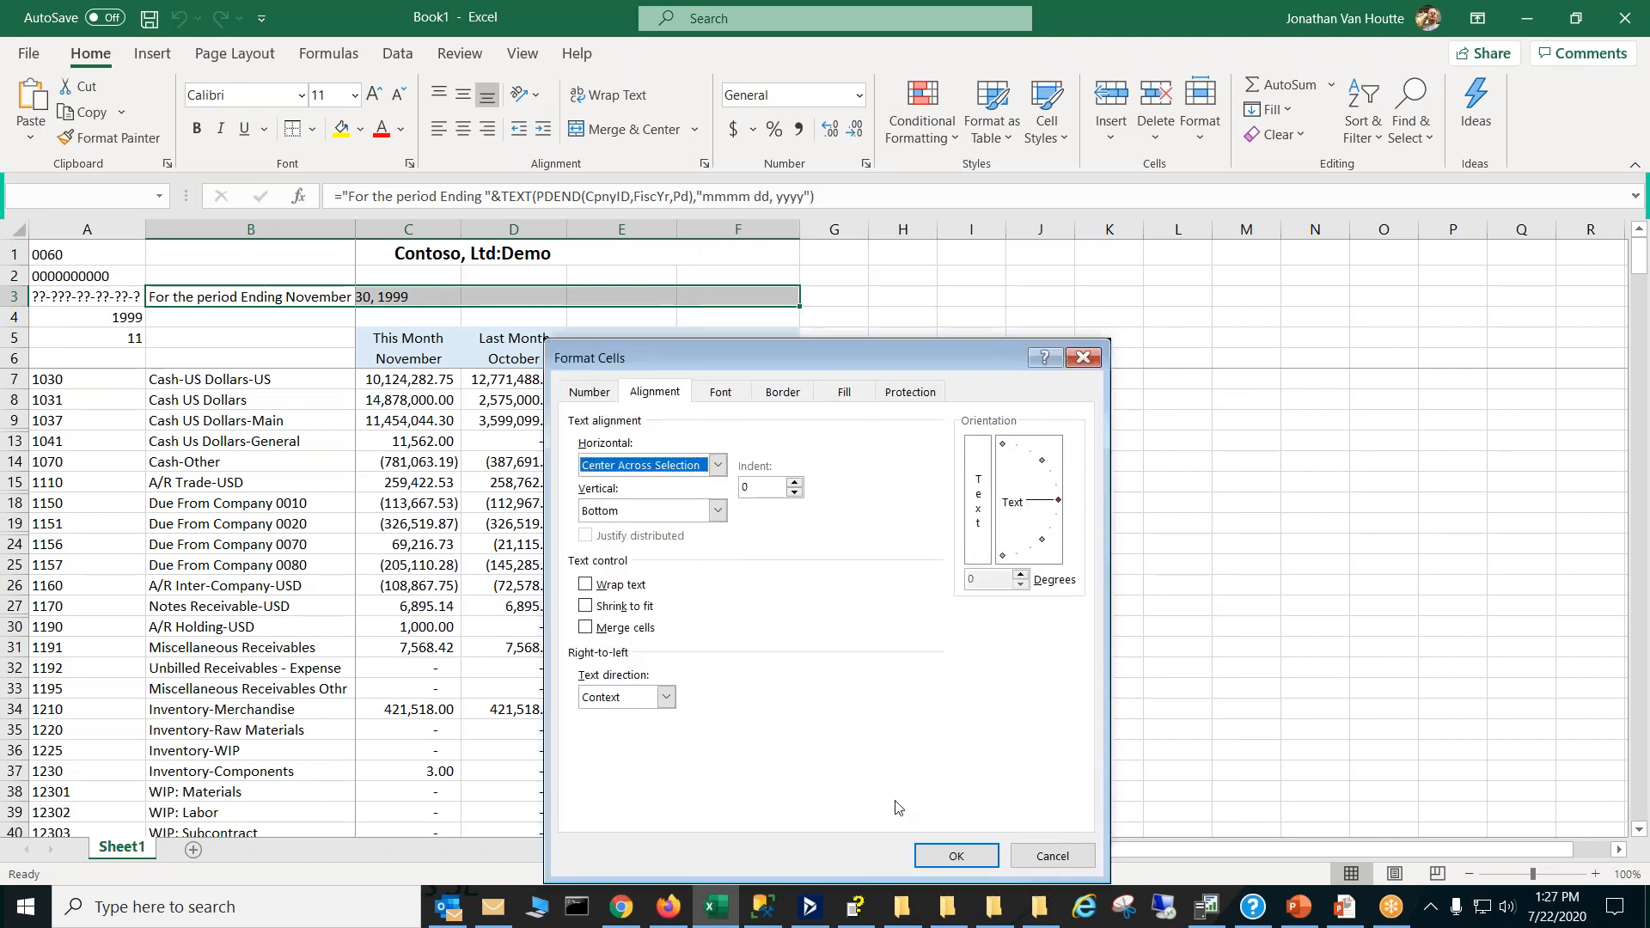
left_click(963, 840)
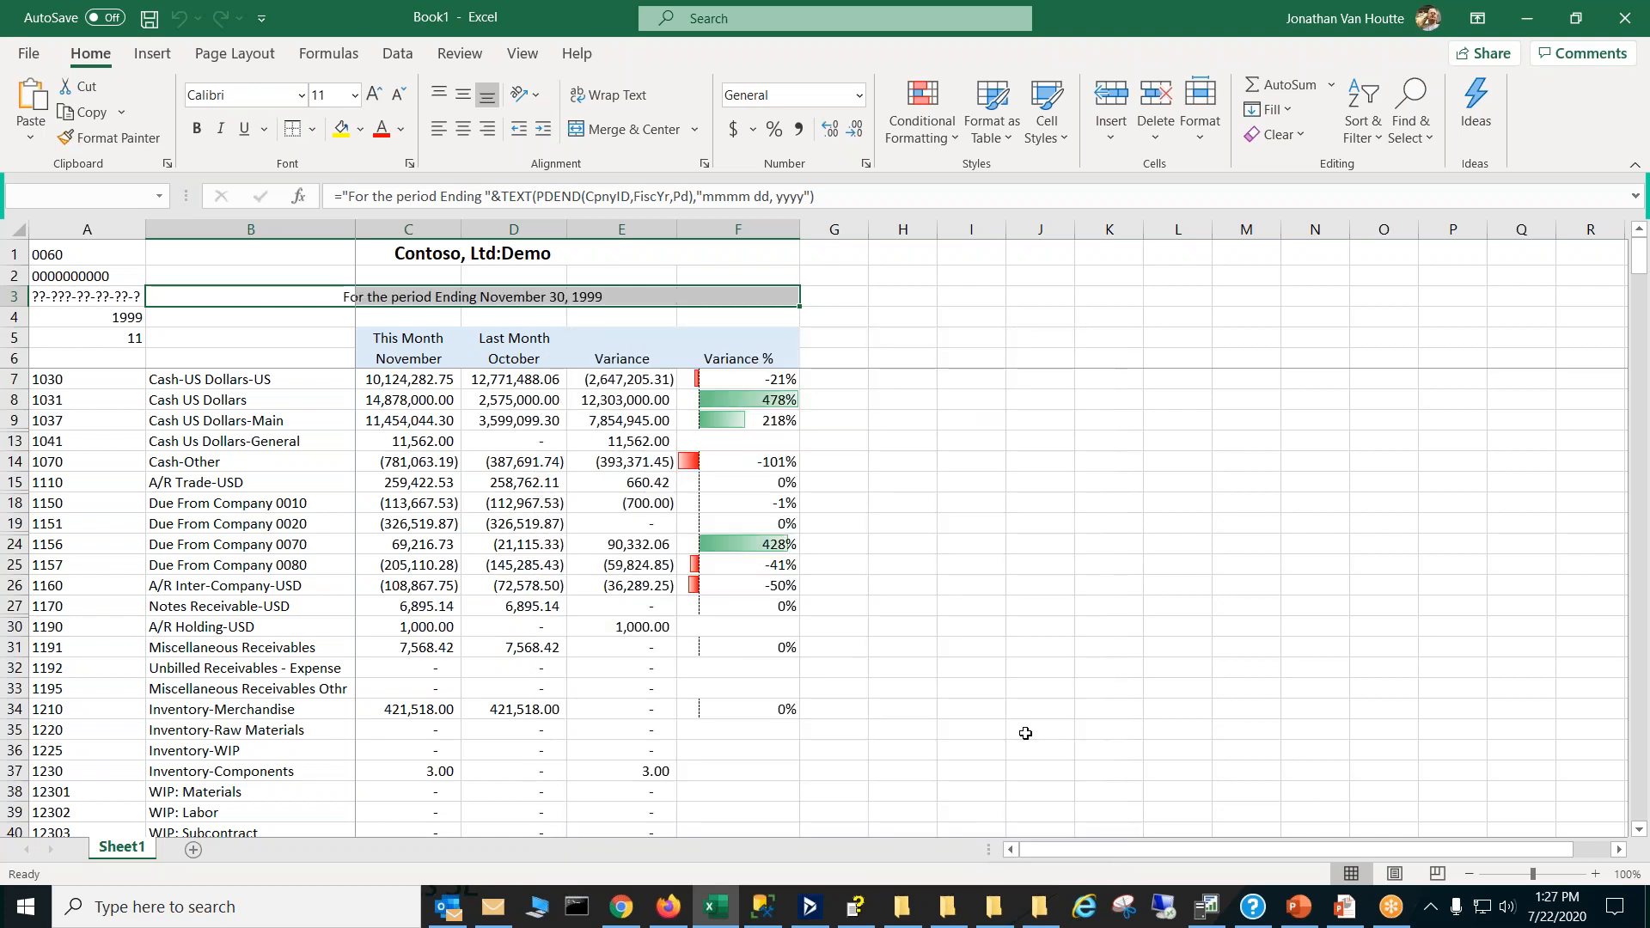
left_click(1031, 730)
Step: Make the period-ending heading in B3 bold
left_click(238, 297)
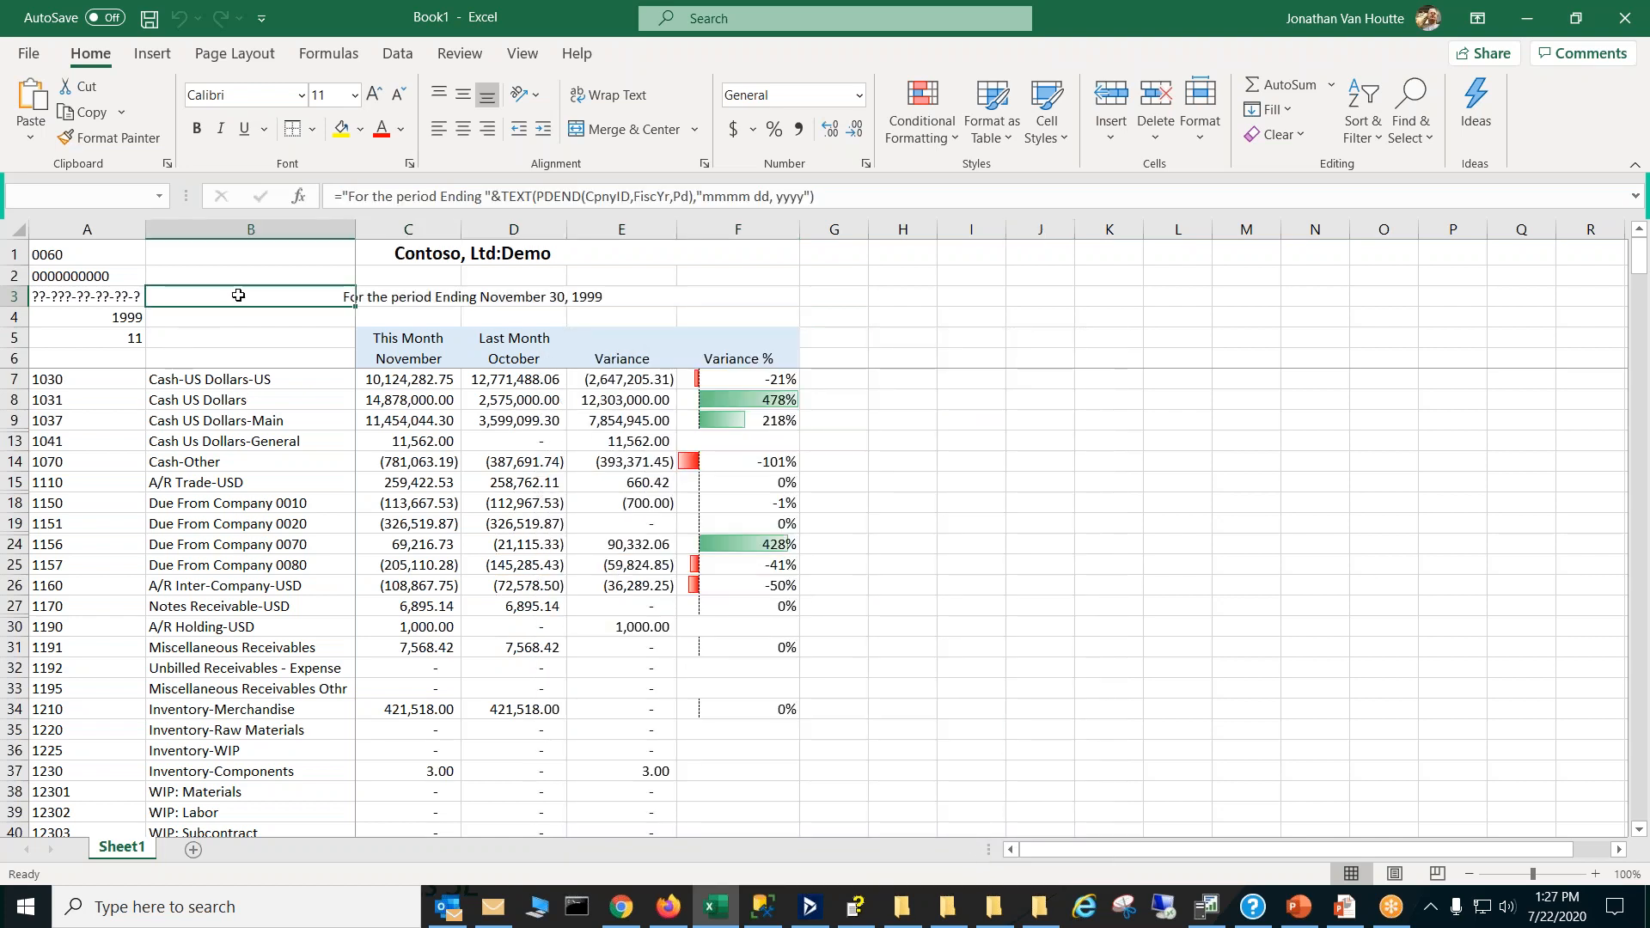
left_click(196, 130)
left_click(1091, 413)
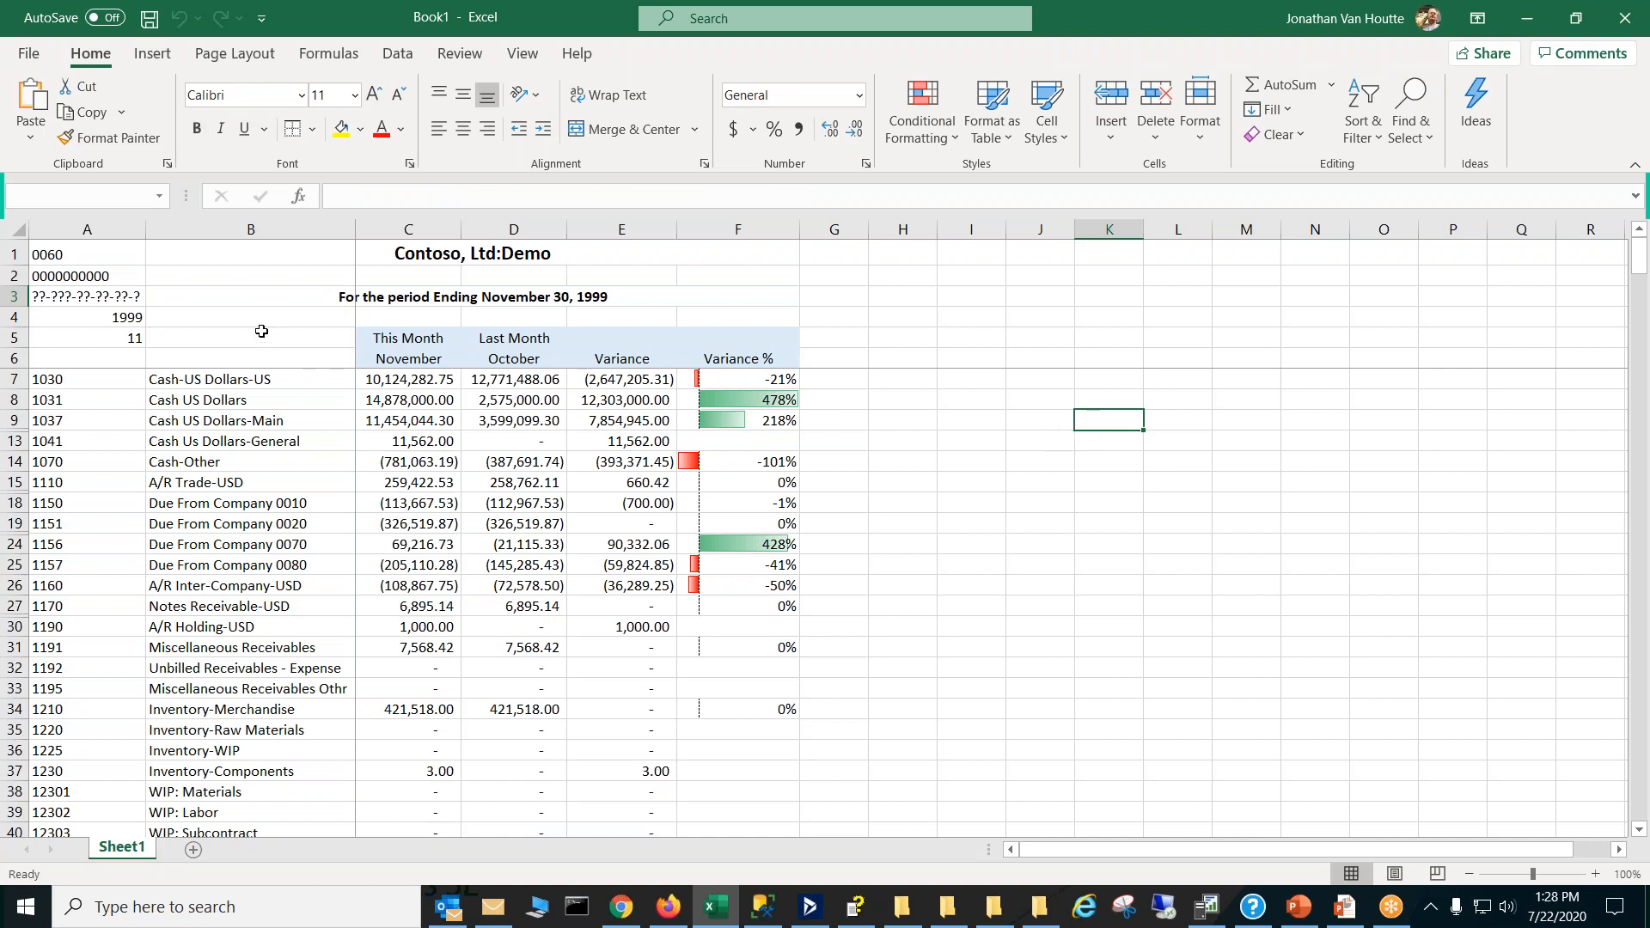
left_click(229, 55)
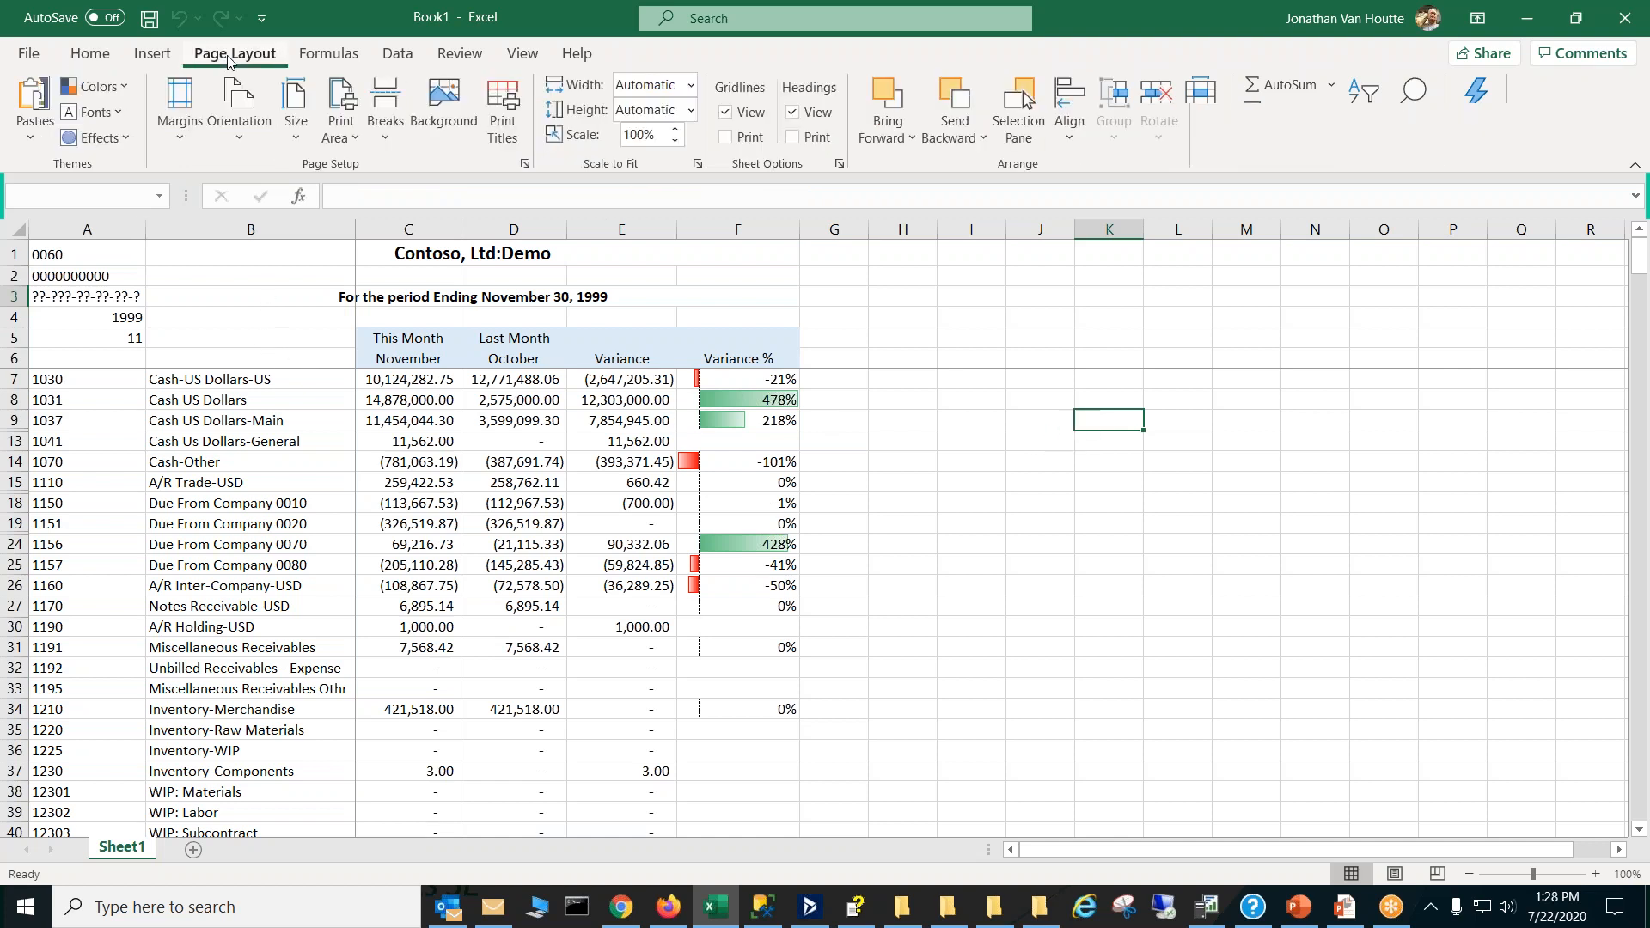
left_click(347, 129)
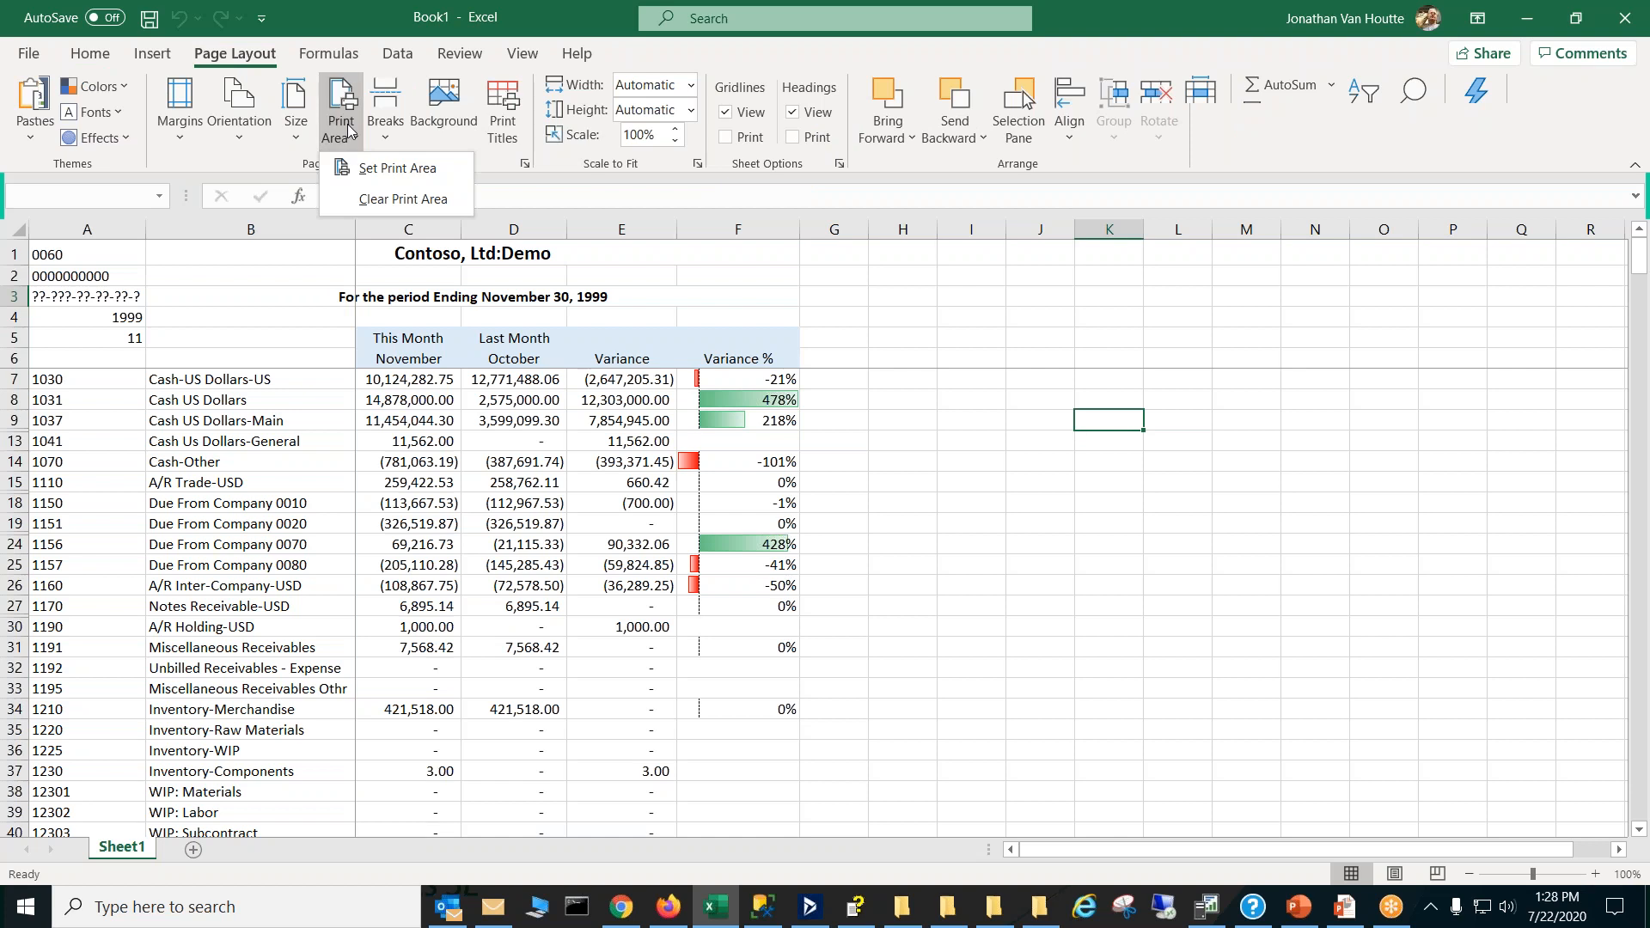
left_click(398, 169)
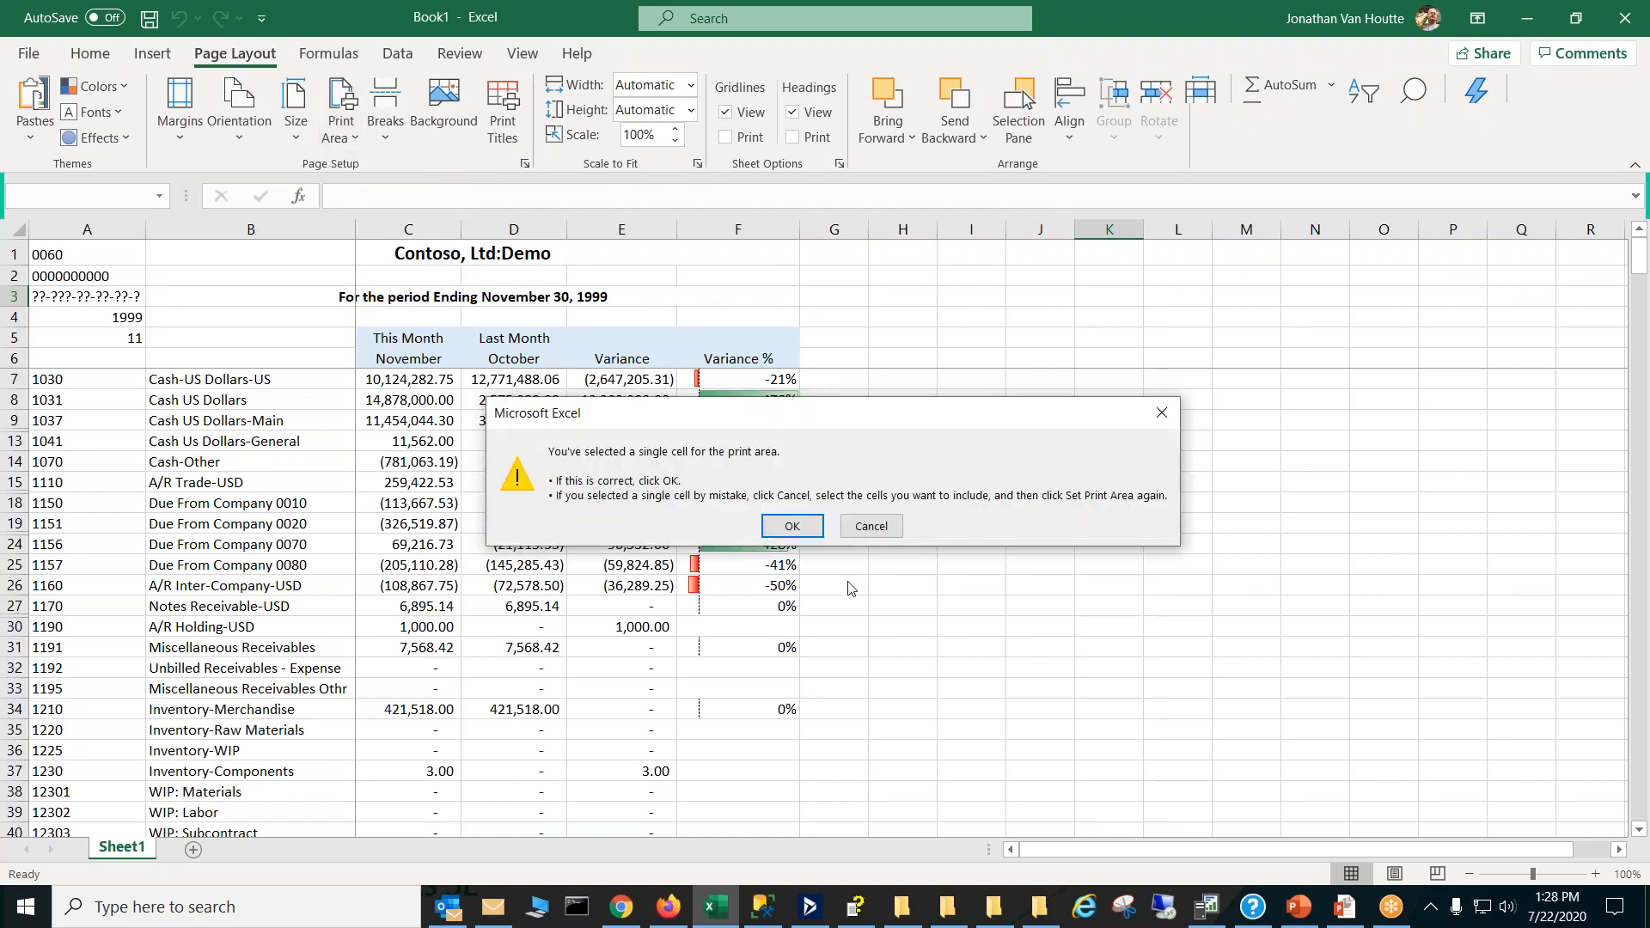
left_click(795, 527)
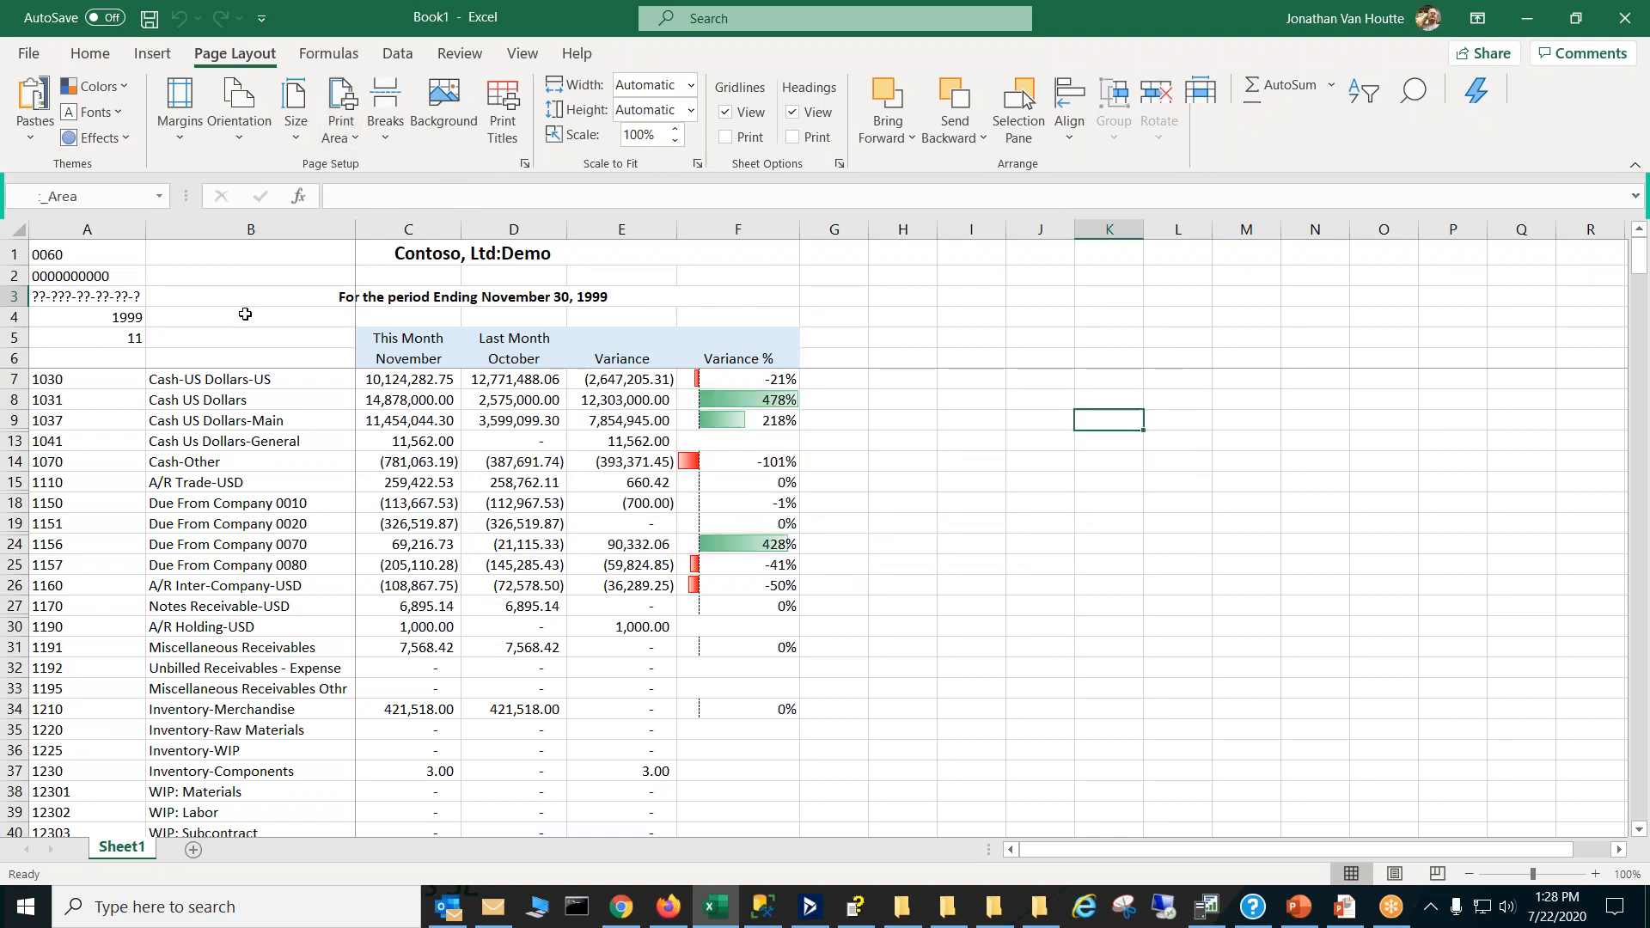
Step: Set the print area to B1:F39, leaving out the parameter and account numbers in column A
left_click_drag(215, 251, 746, 818)
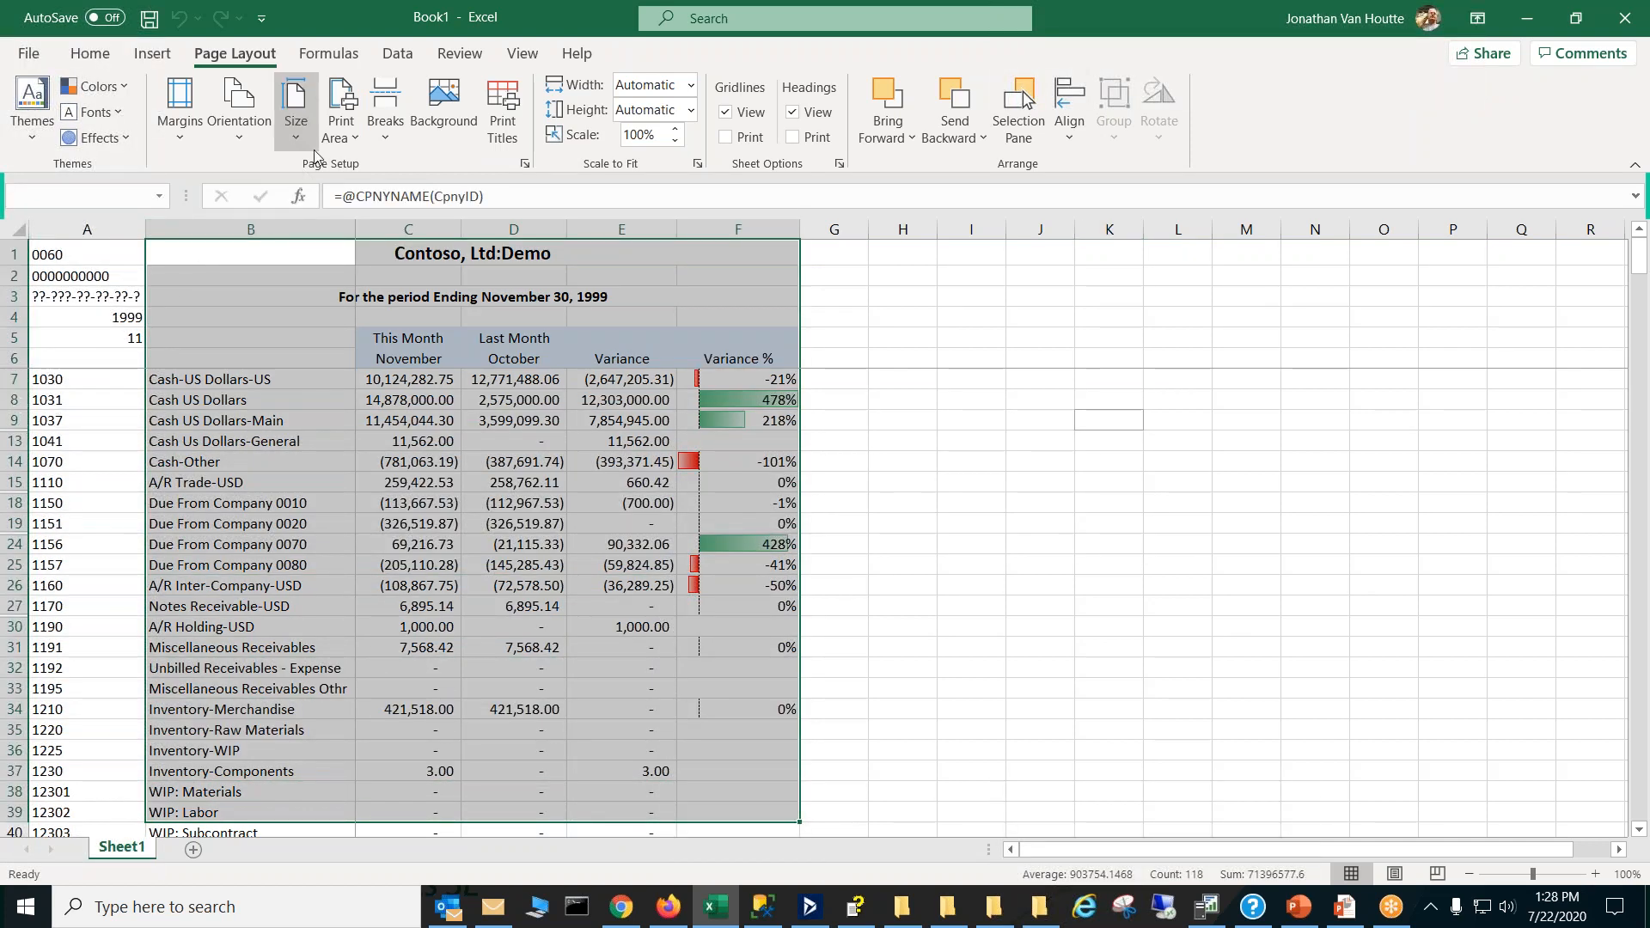
left_click(341, 129)
left_click(378, 170)
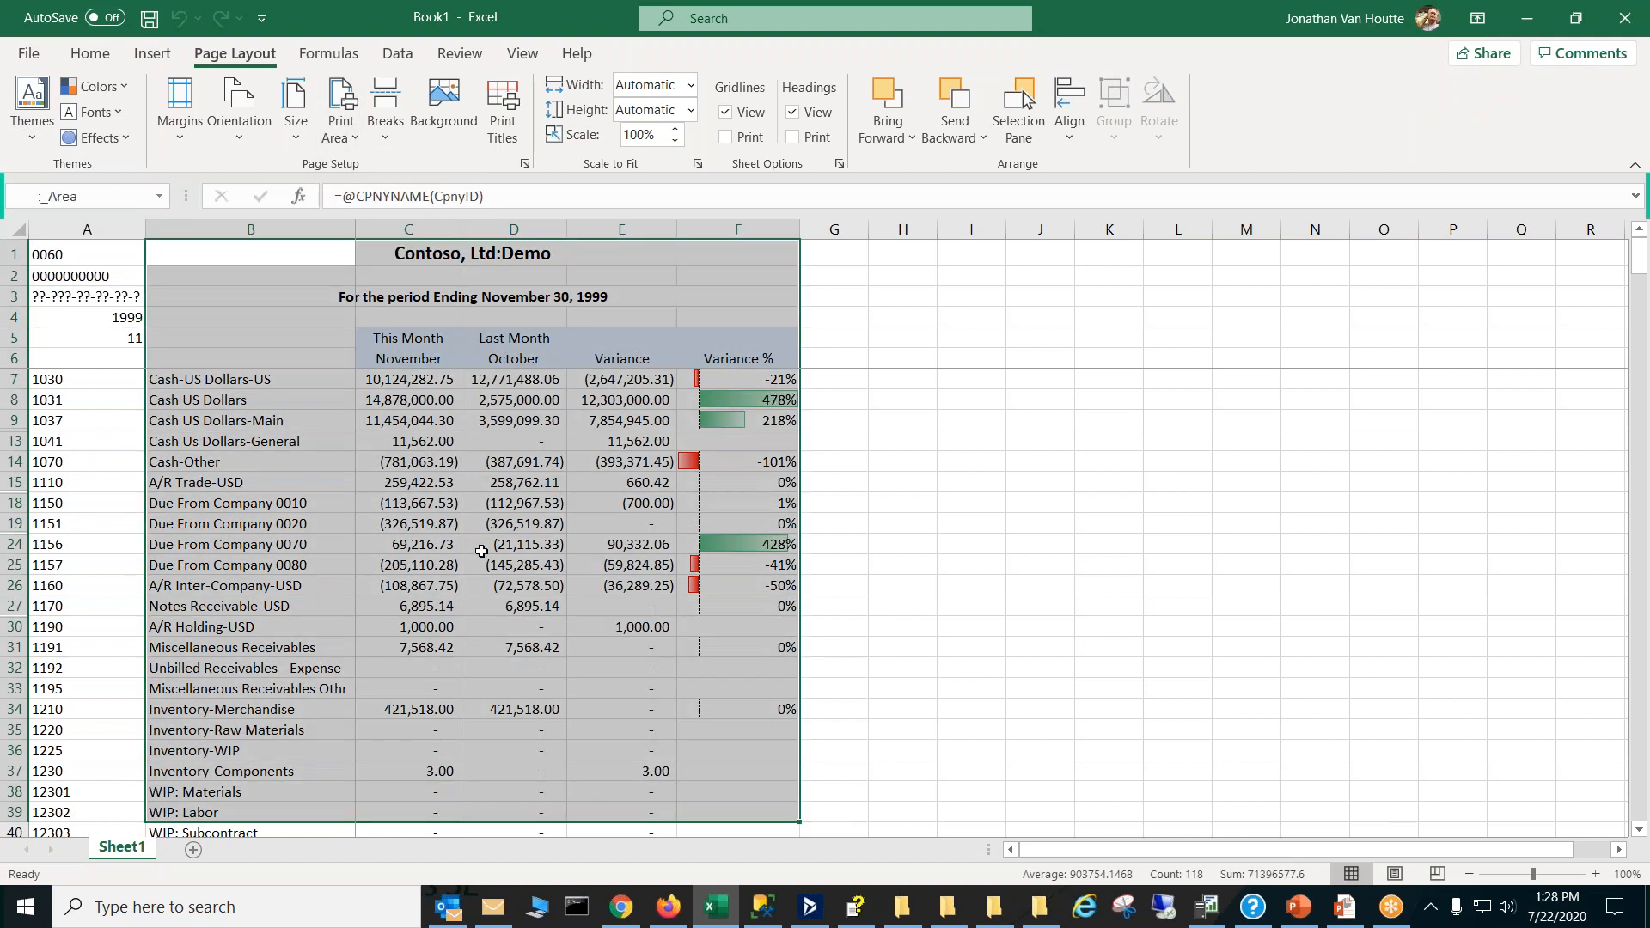
Step: Check the report's layout in the print preview and return to the worksheet
left_click(31, 54)
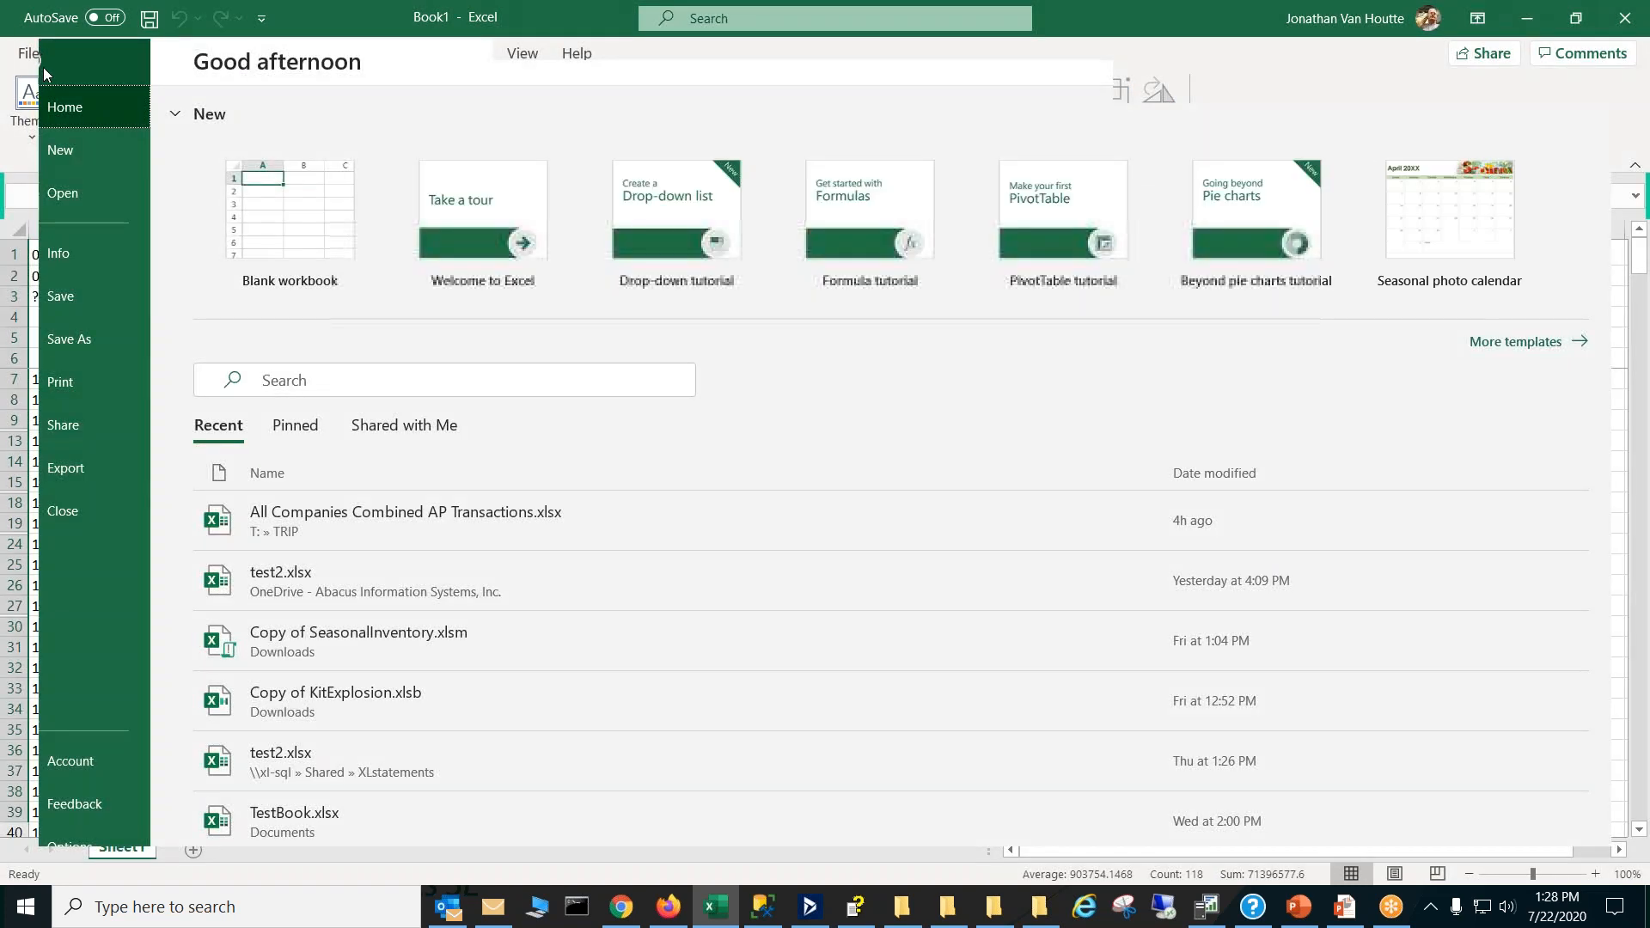
left_click(90, 364)
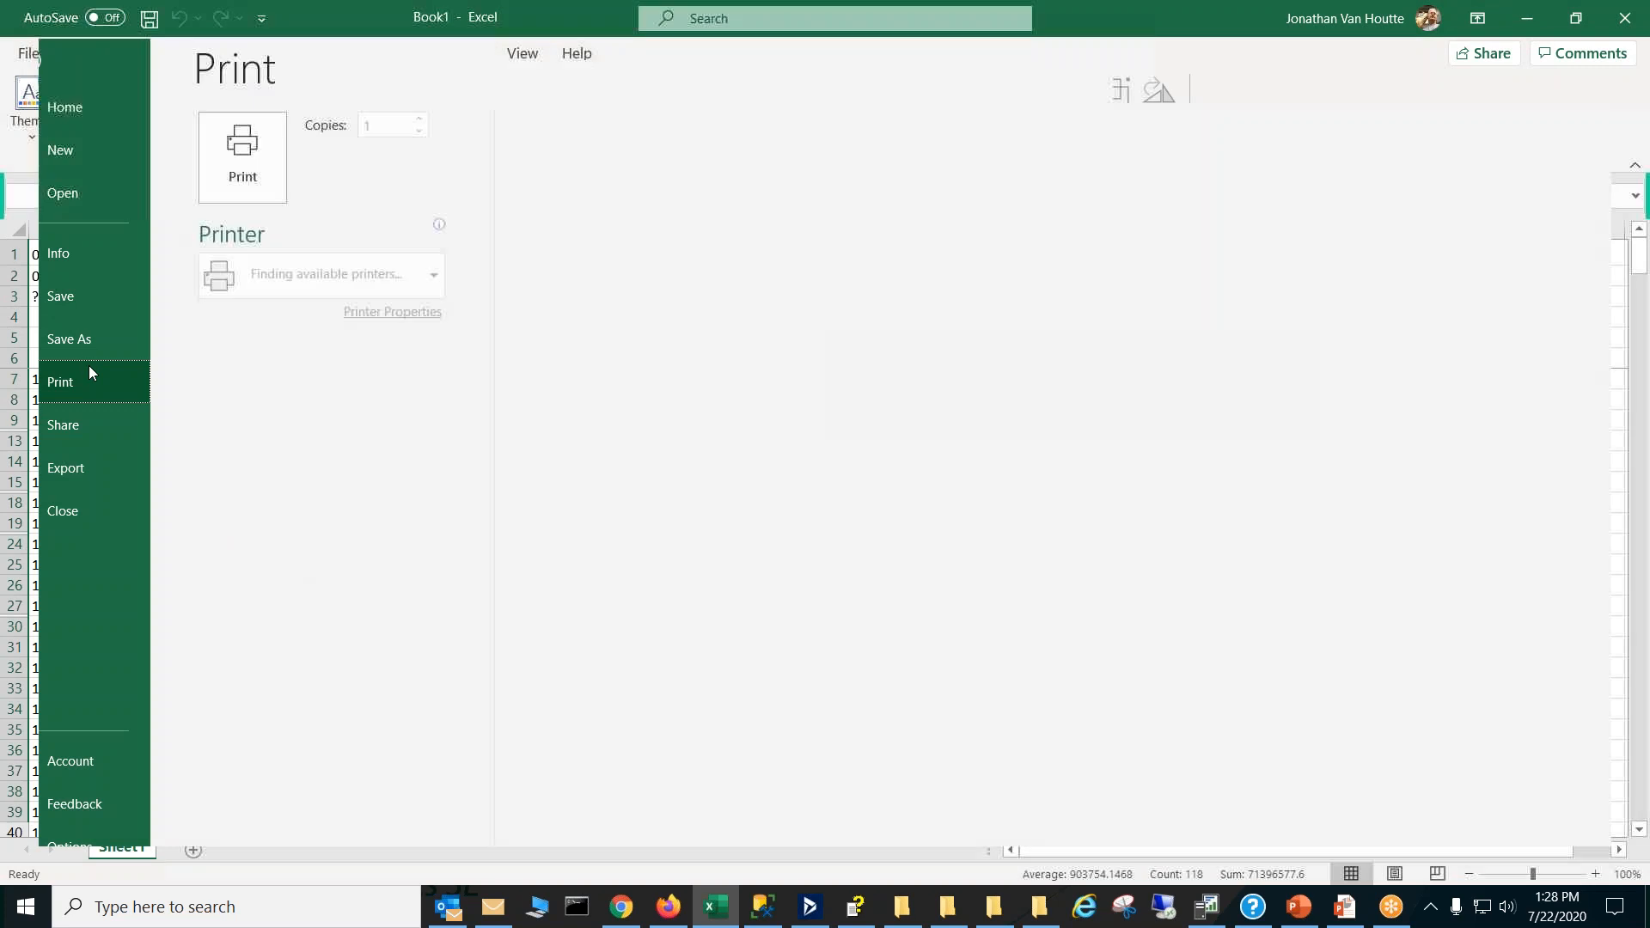
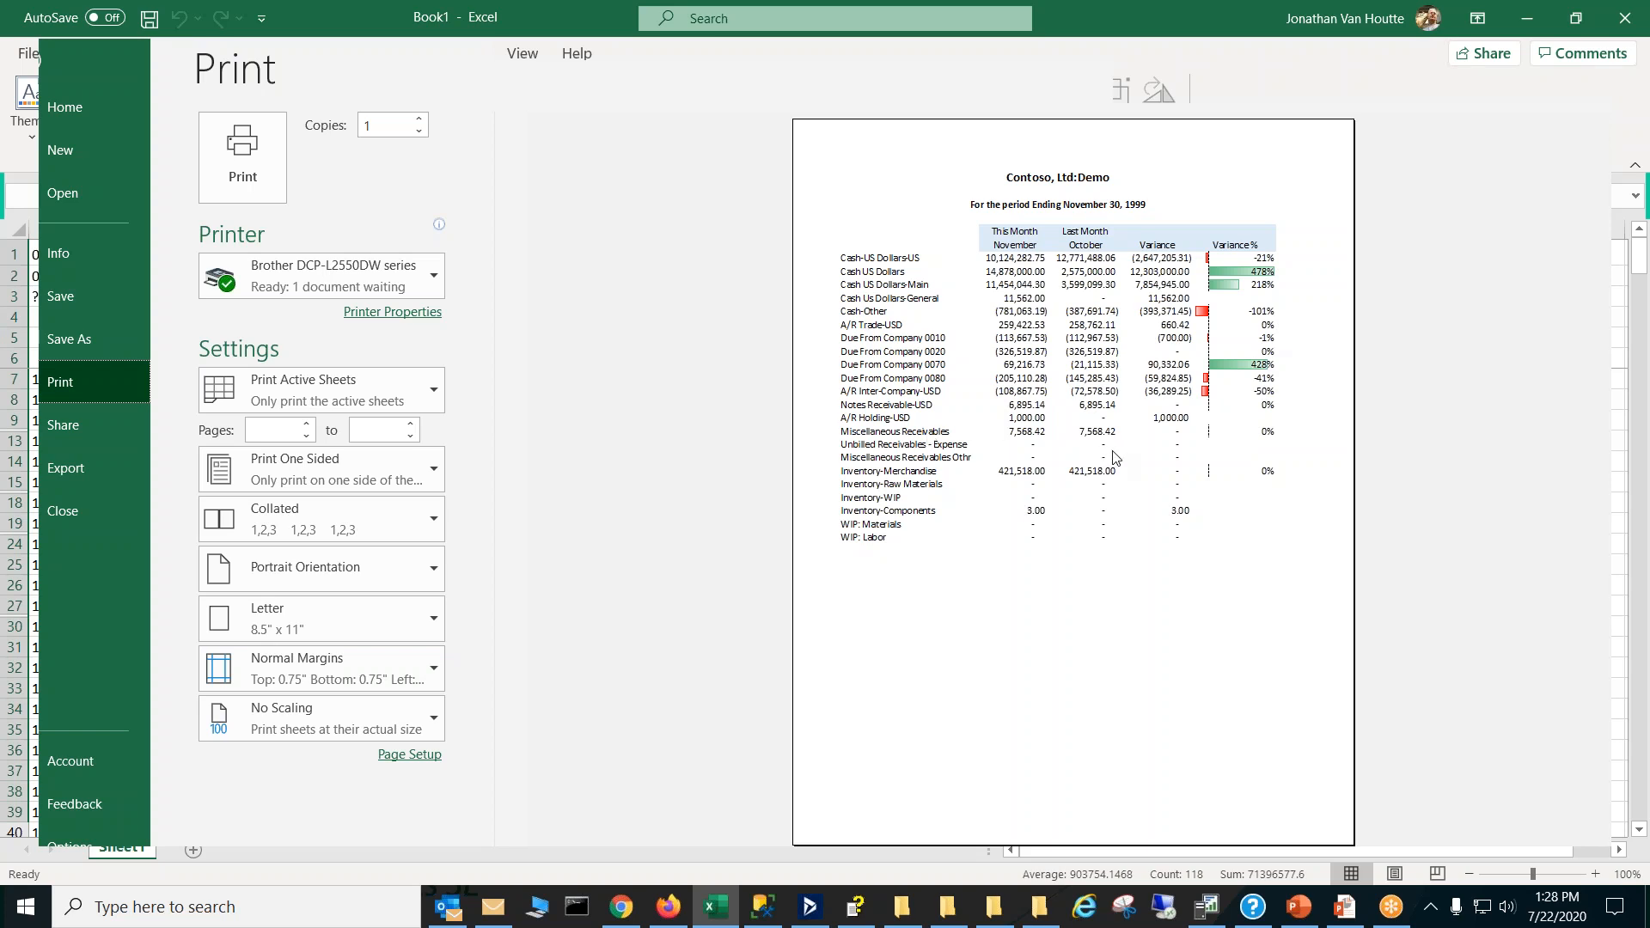
left_click(30, 90)
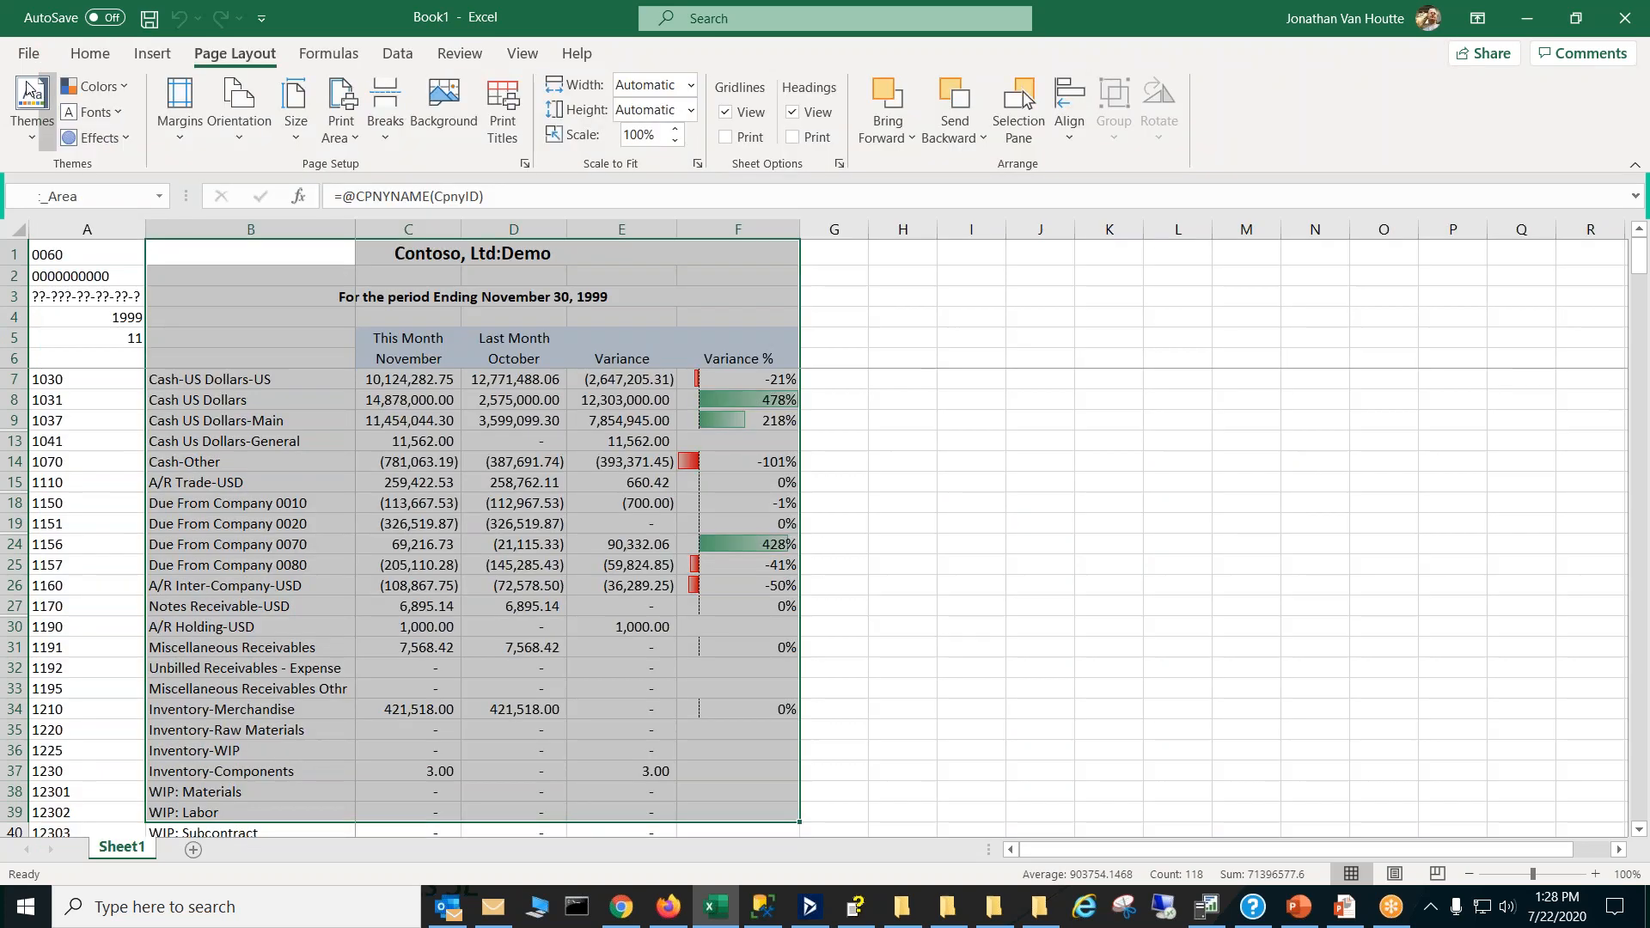
left_click(722, 293)
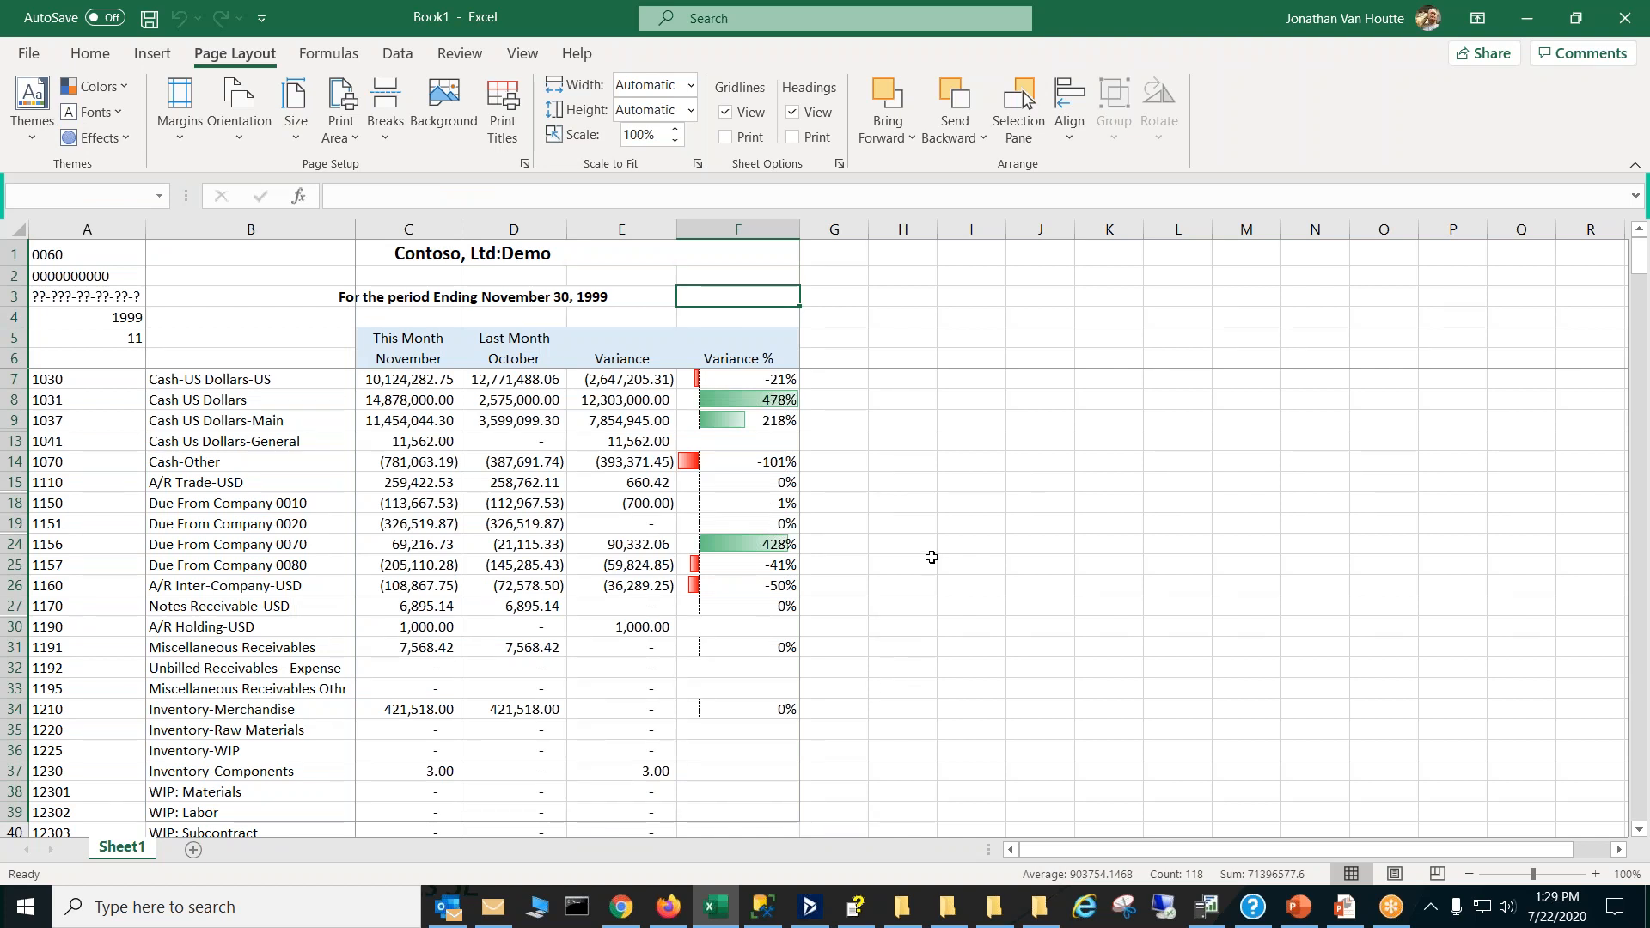
left_click(1203, 37)
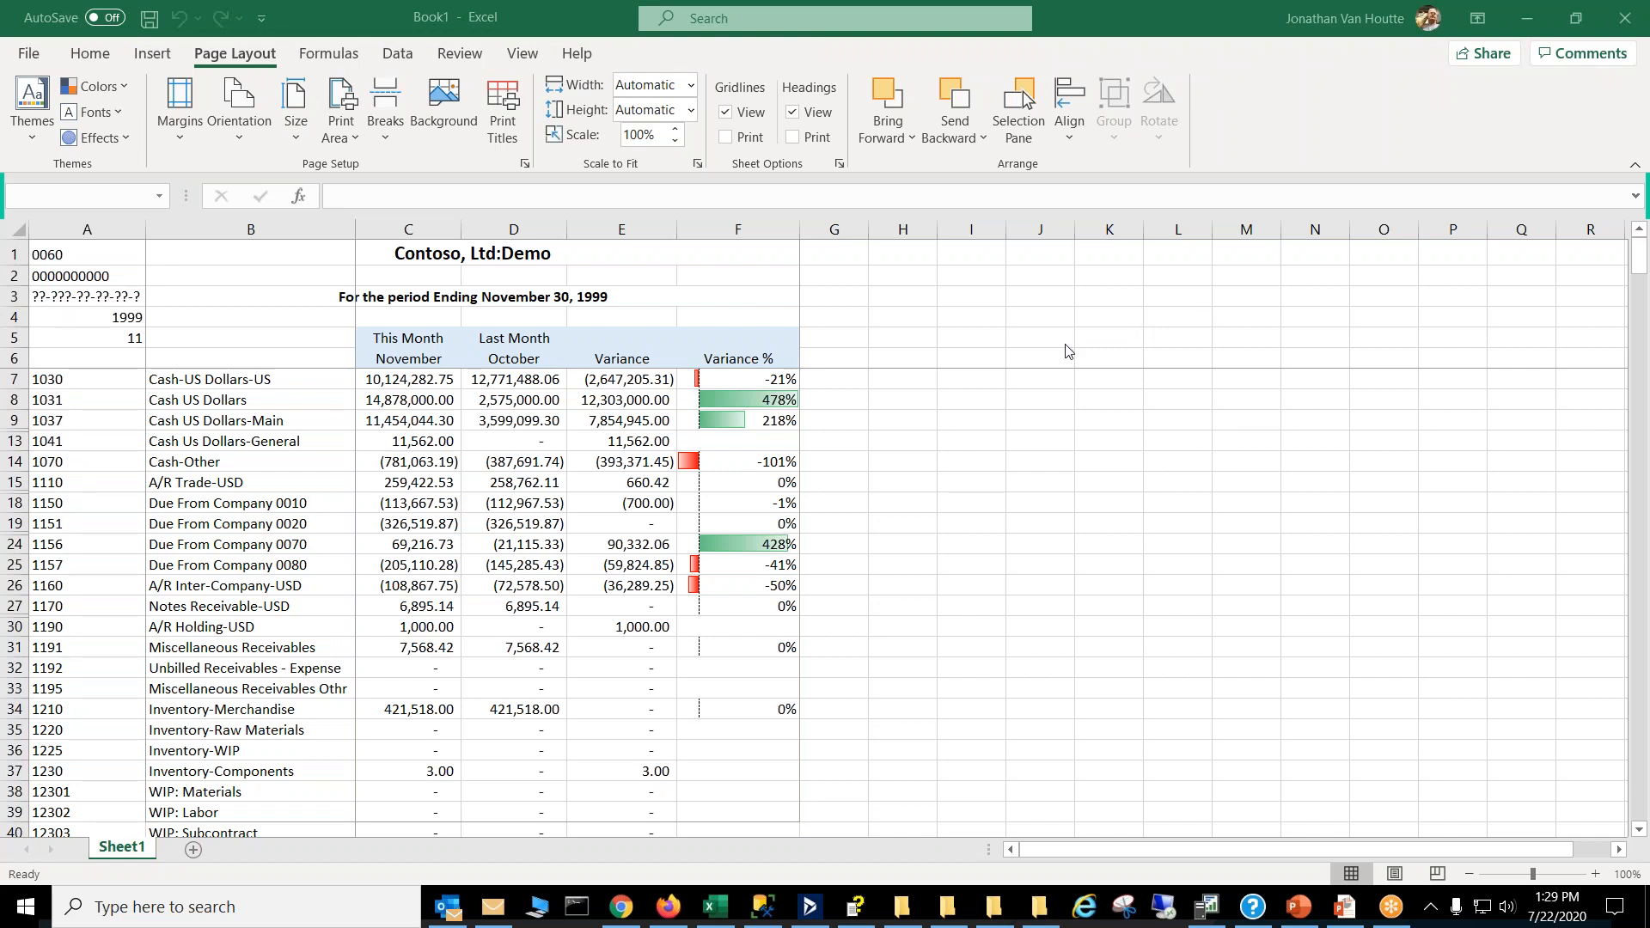
key("XF86AudioRaiseVolume")
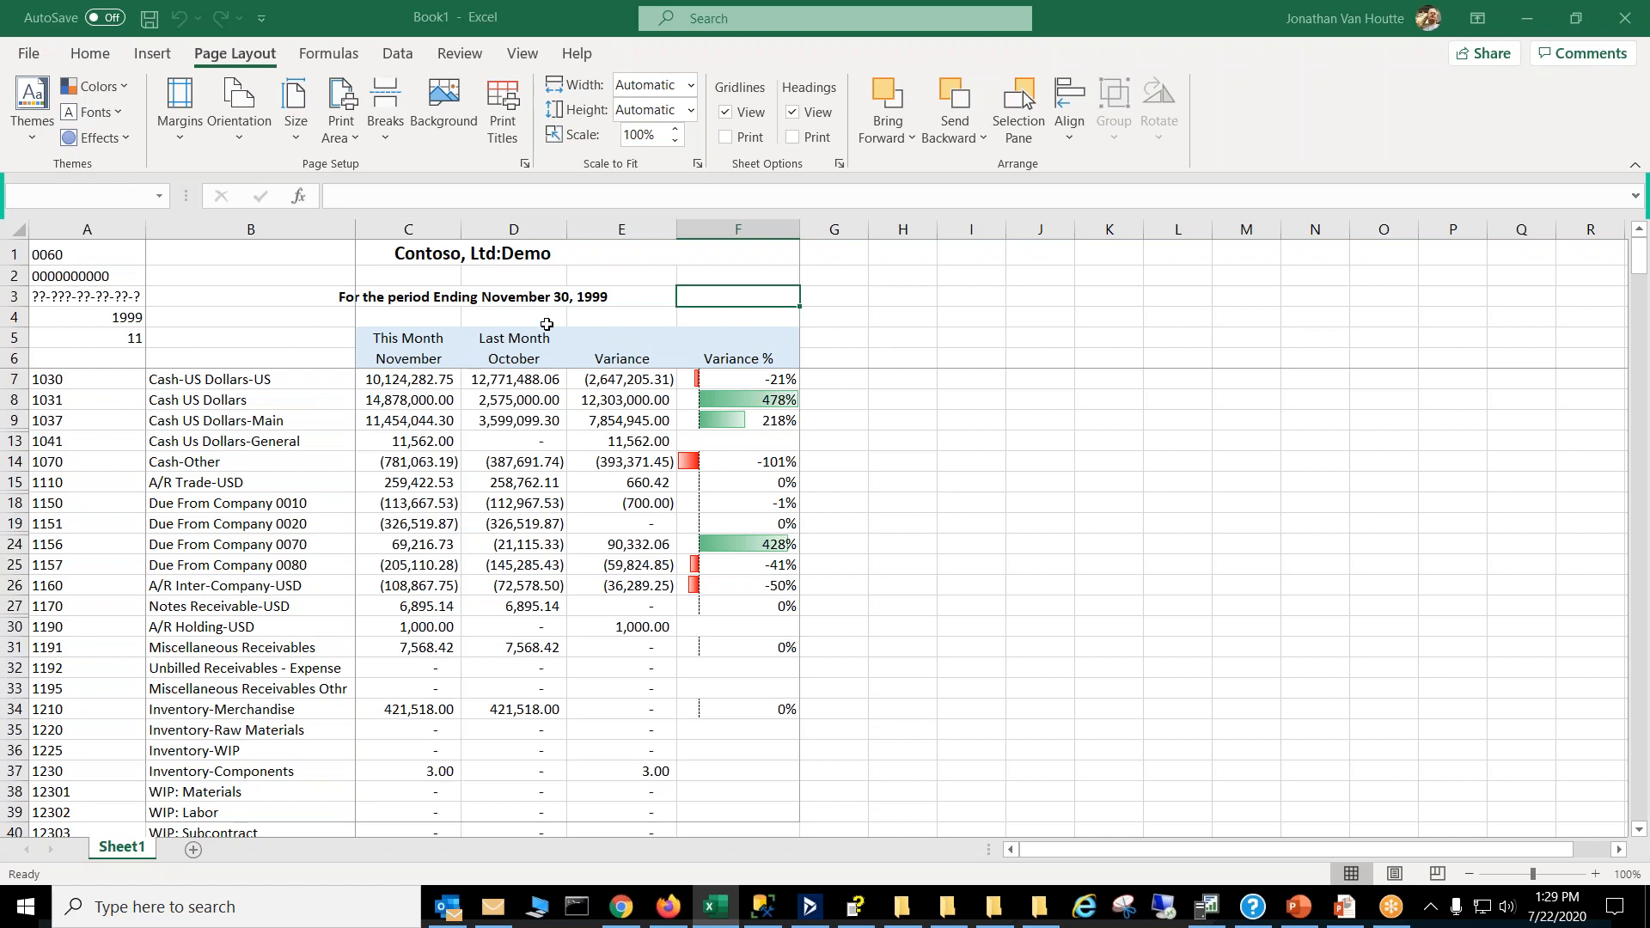
Step: Check which structured-report options XLstatements offers in its Report dialog and close it
left_click(449, 51)
left_click(1234, 137)
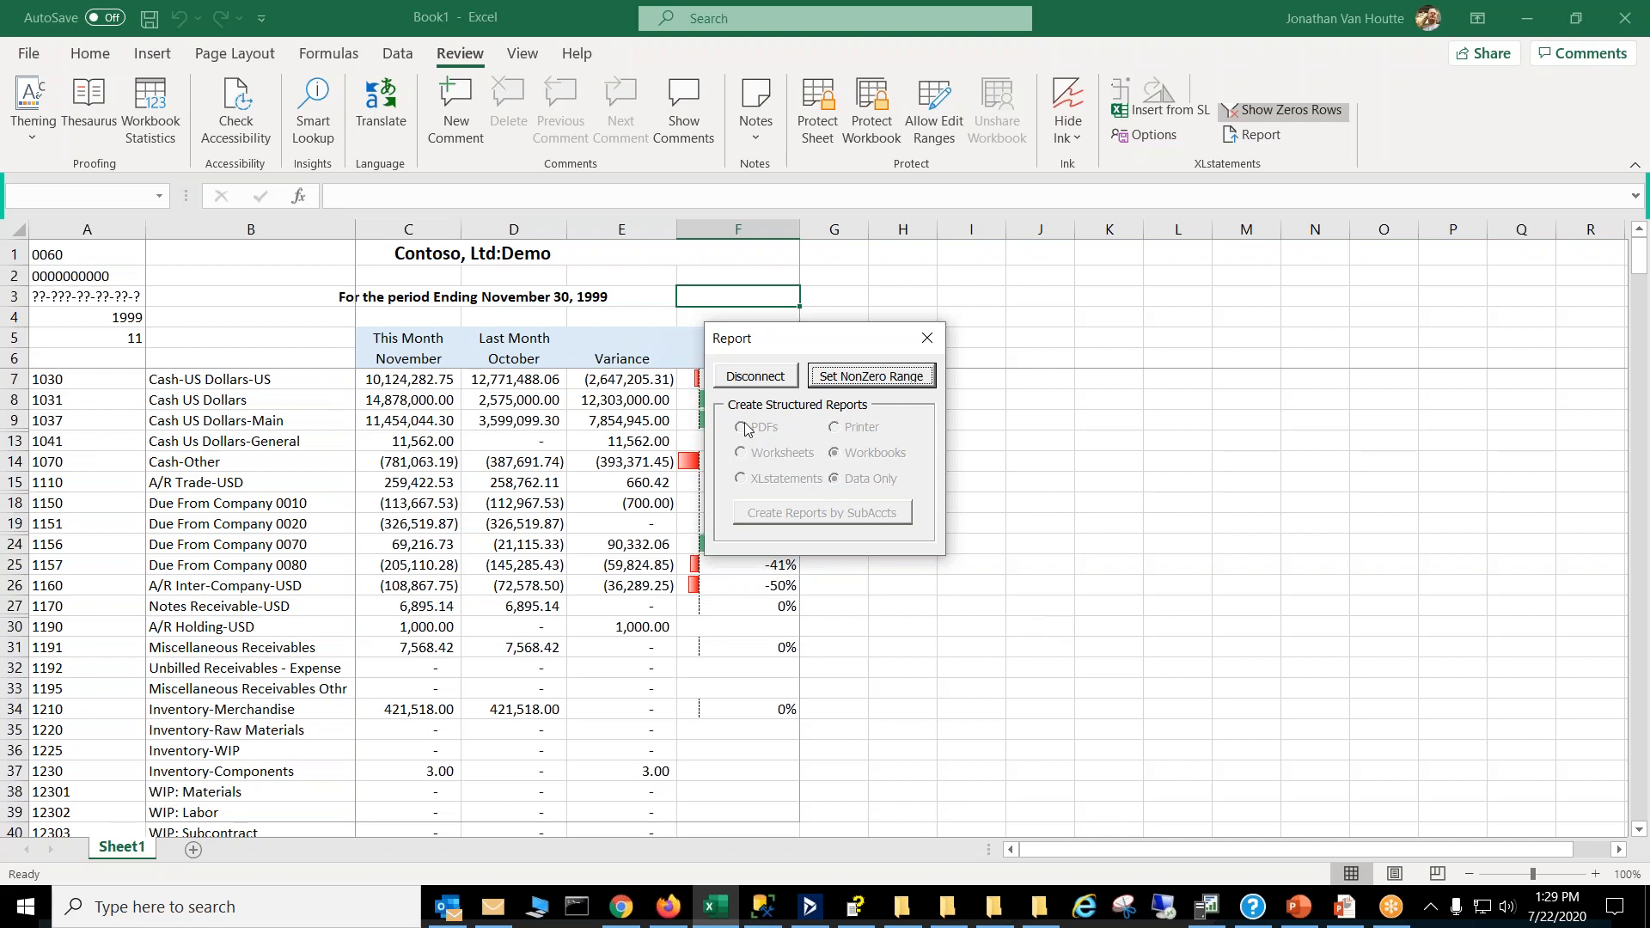
left_click(927, 338)
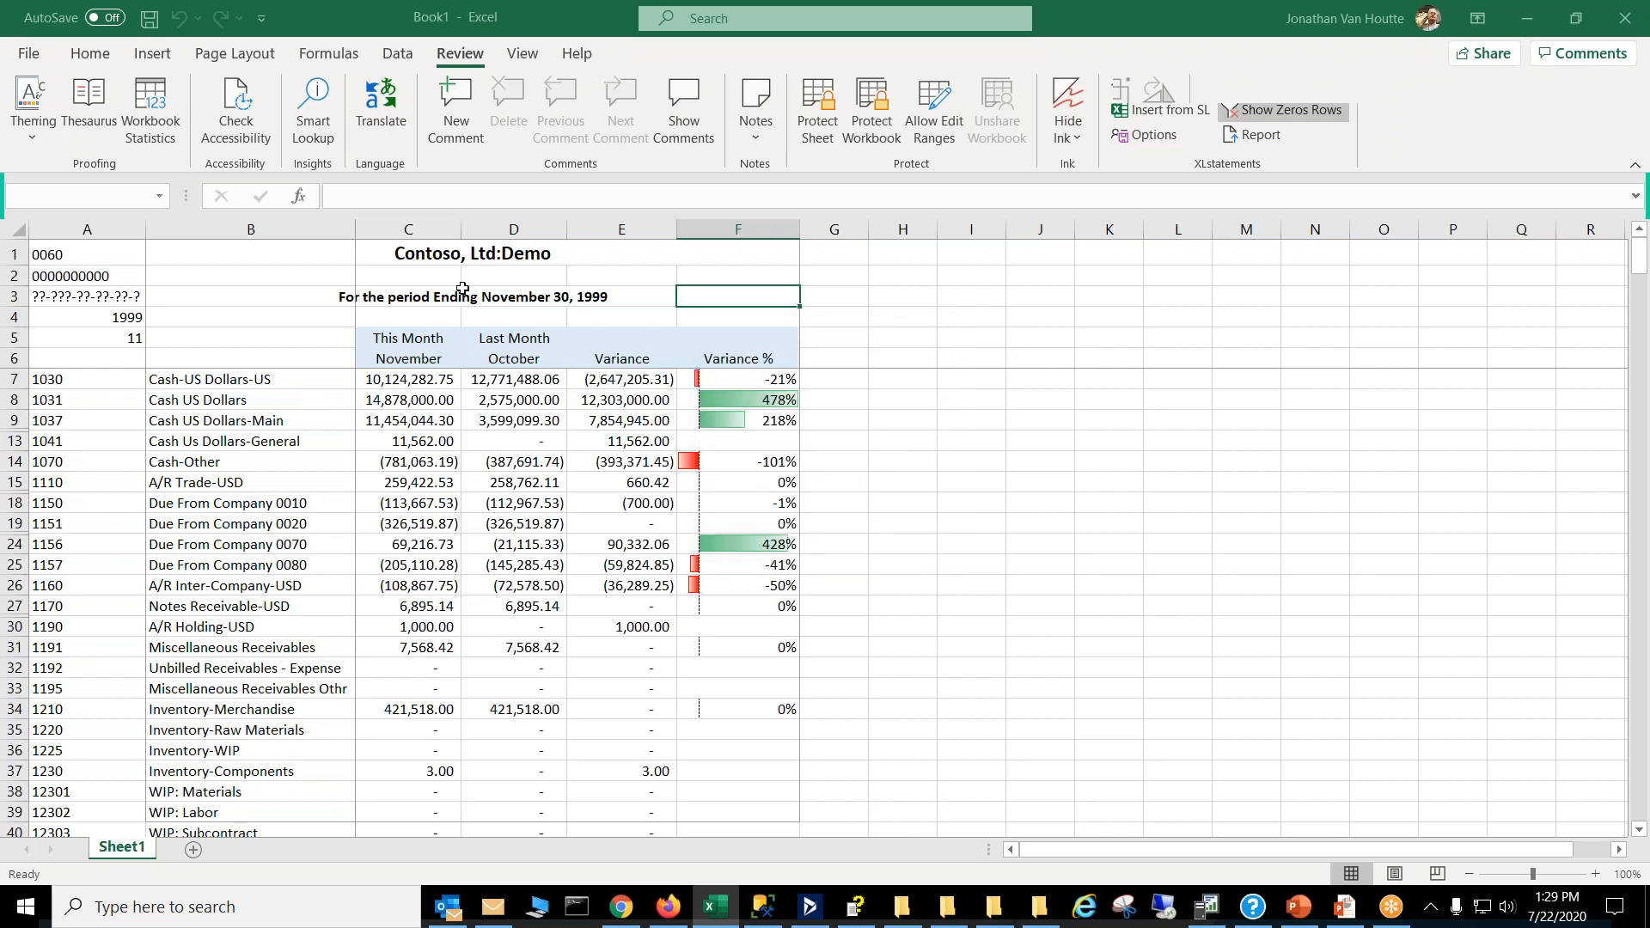
Step: Insert the Dynamics SL subaccounts at A3 as a dropdown list with the description to the right, and inspect A3's formula
left_click(104, 297)
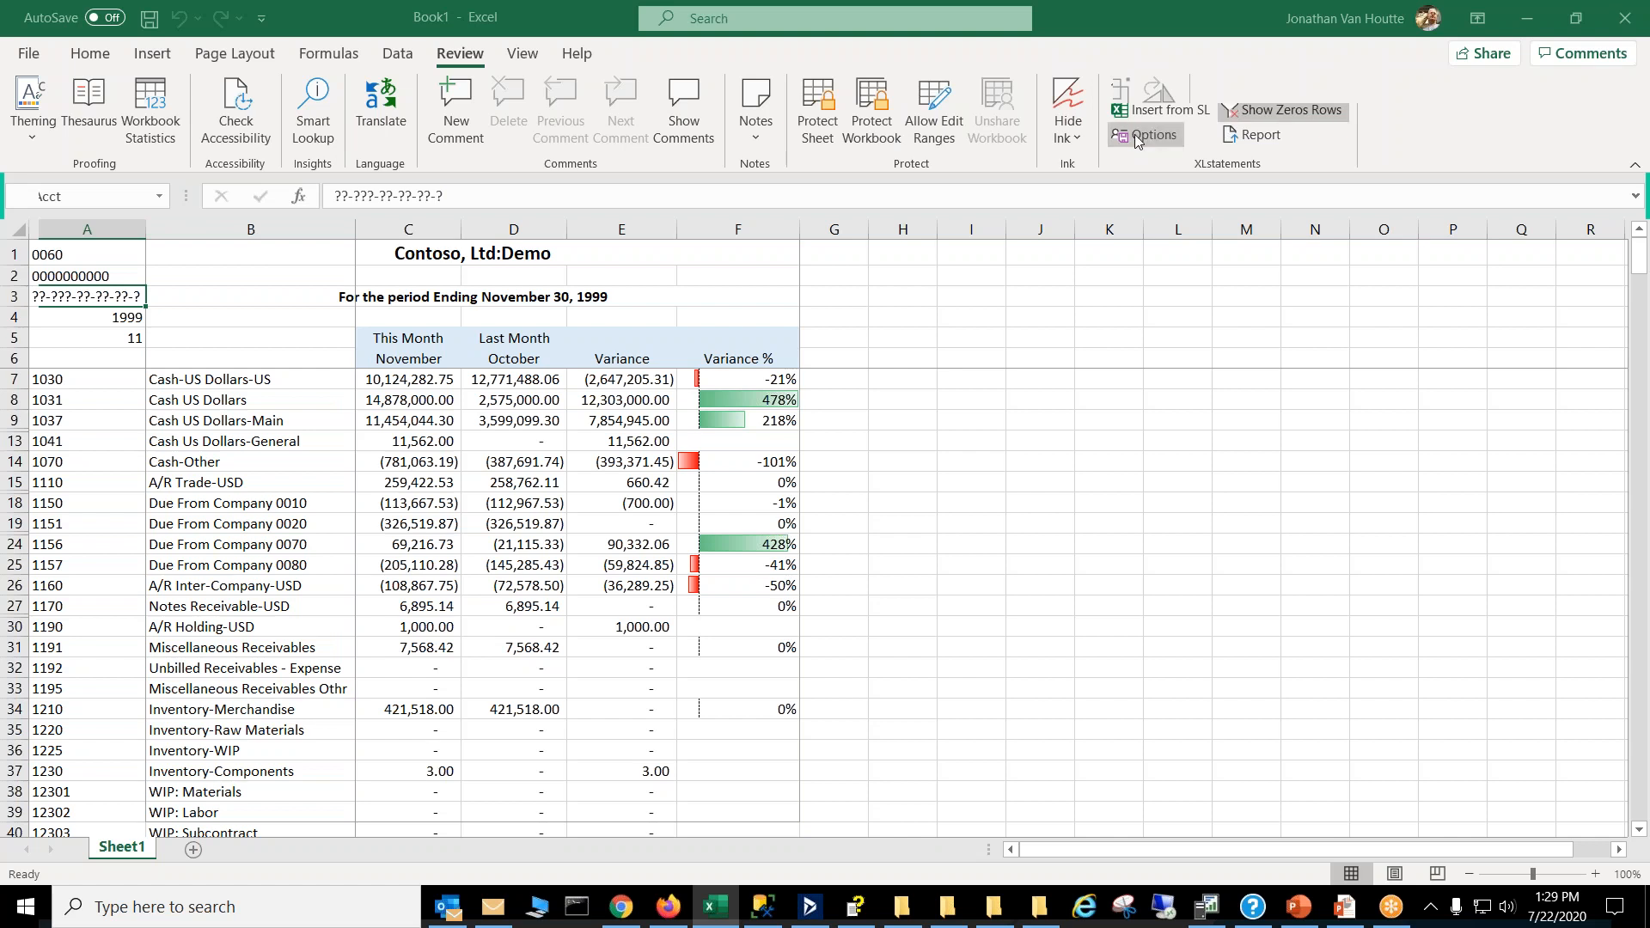
left_click(1153, 115)
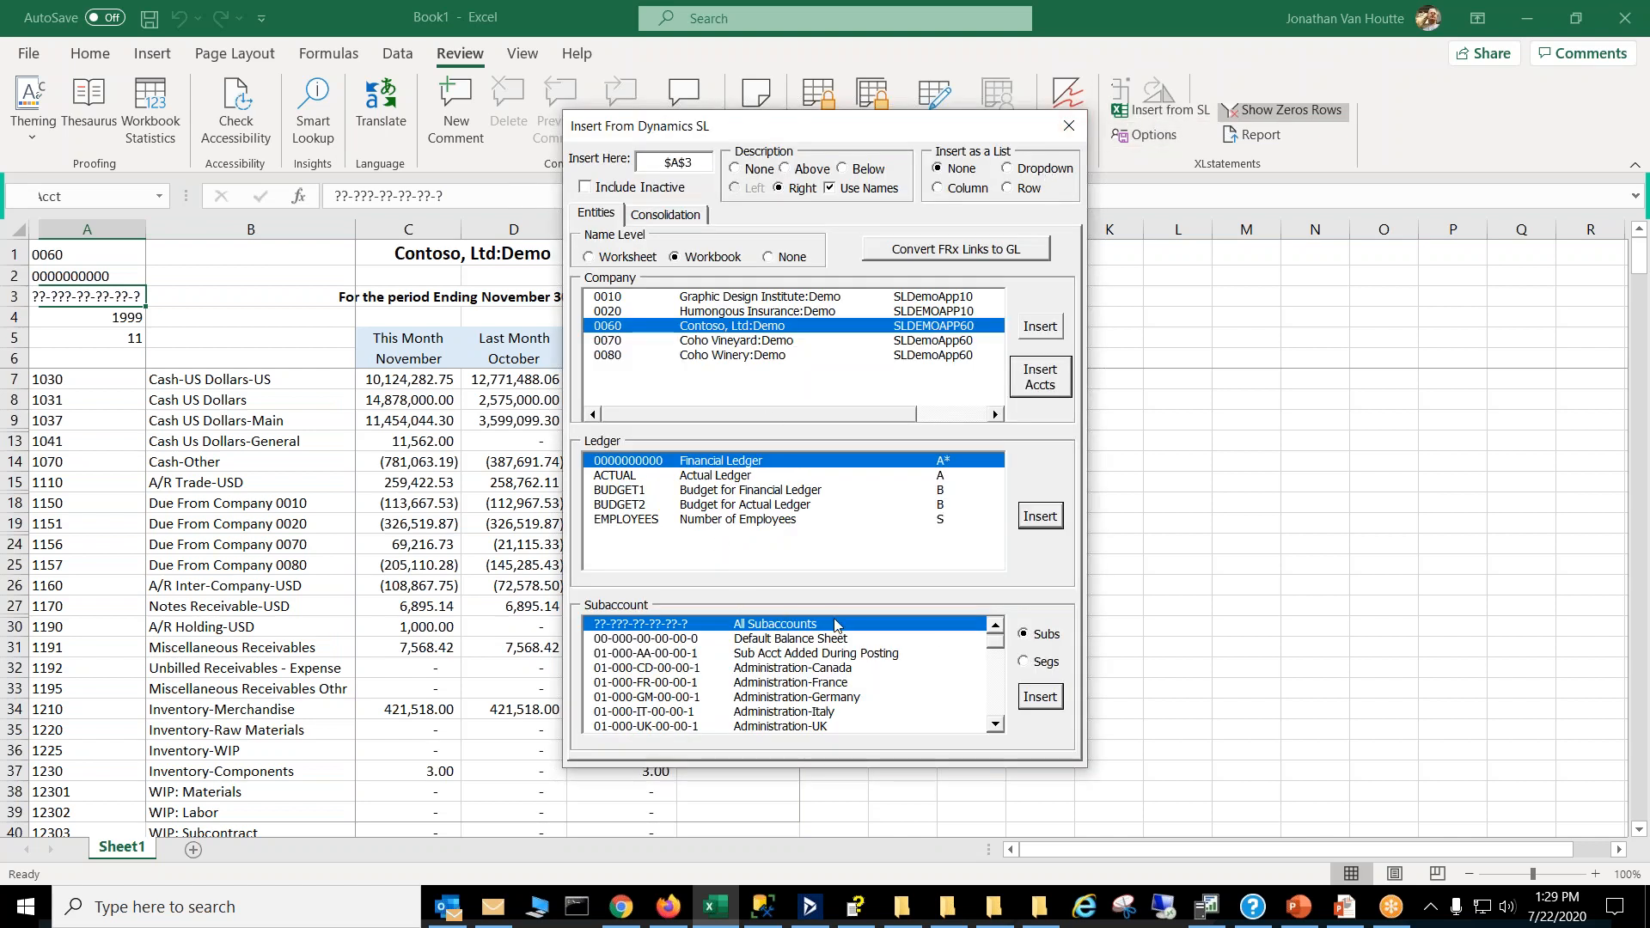
left_click(1009, 169)
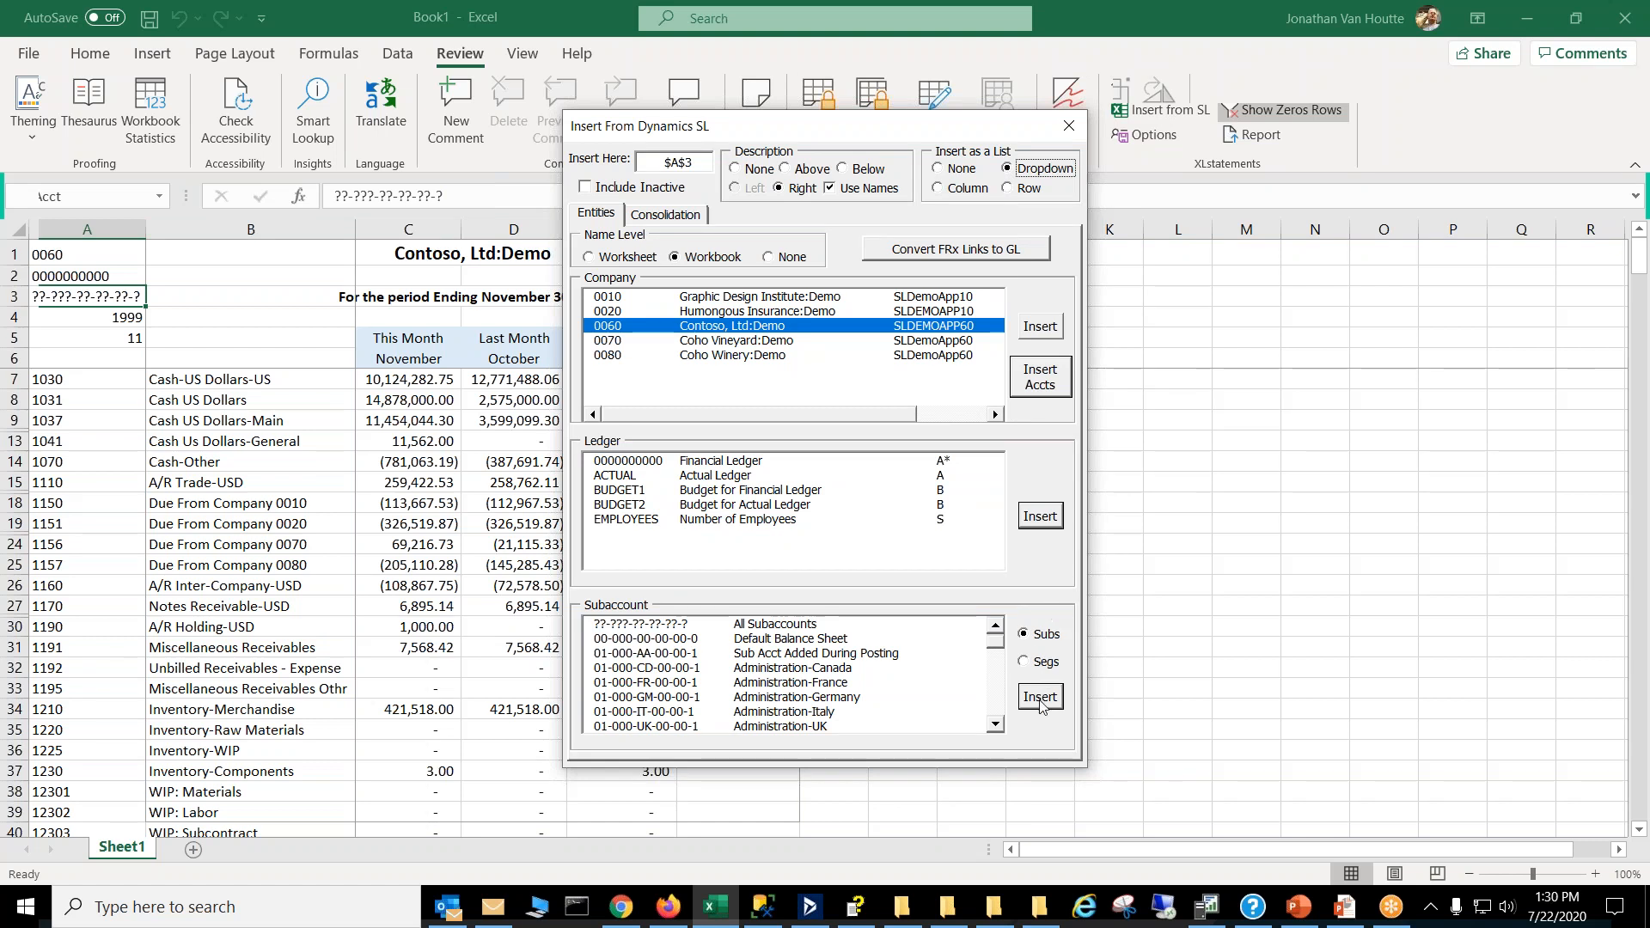
left_click(1040, 697)
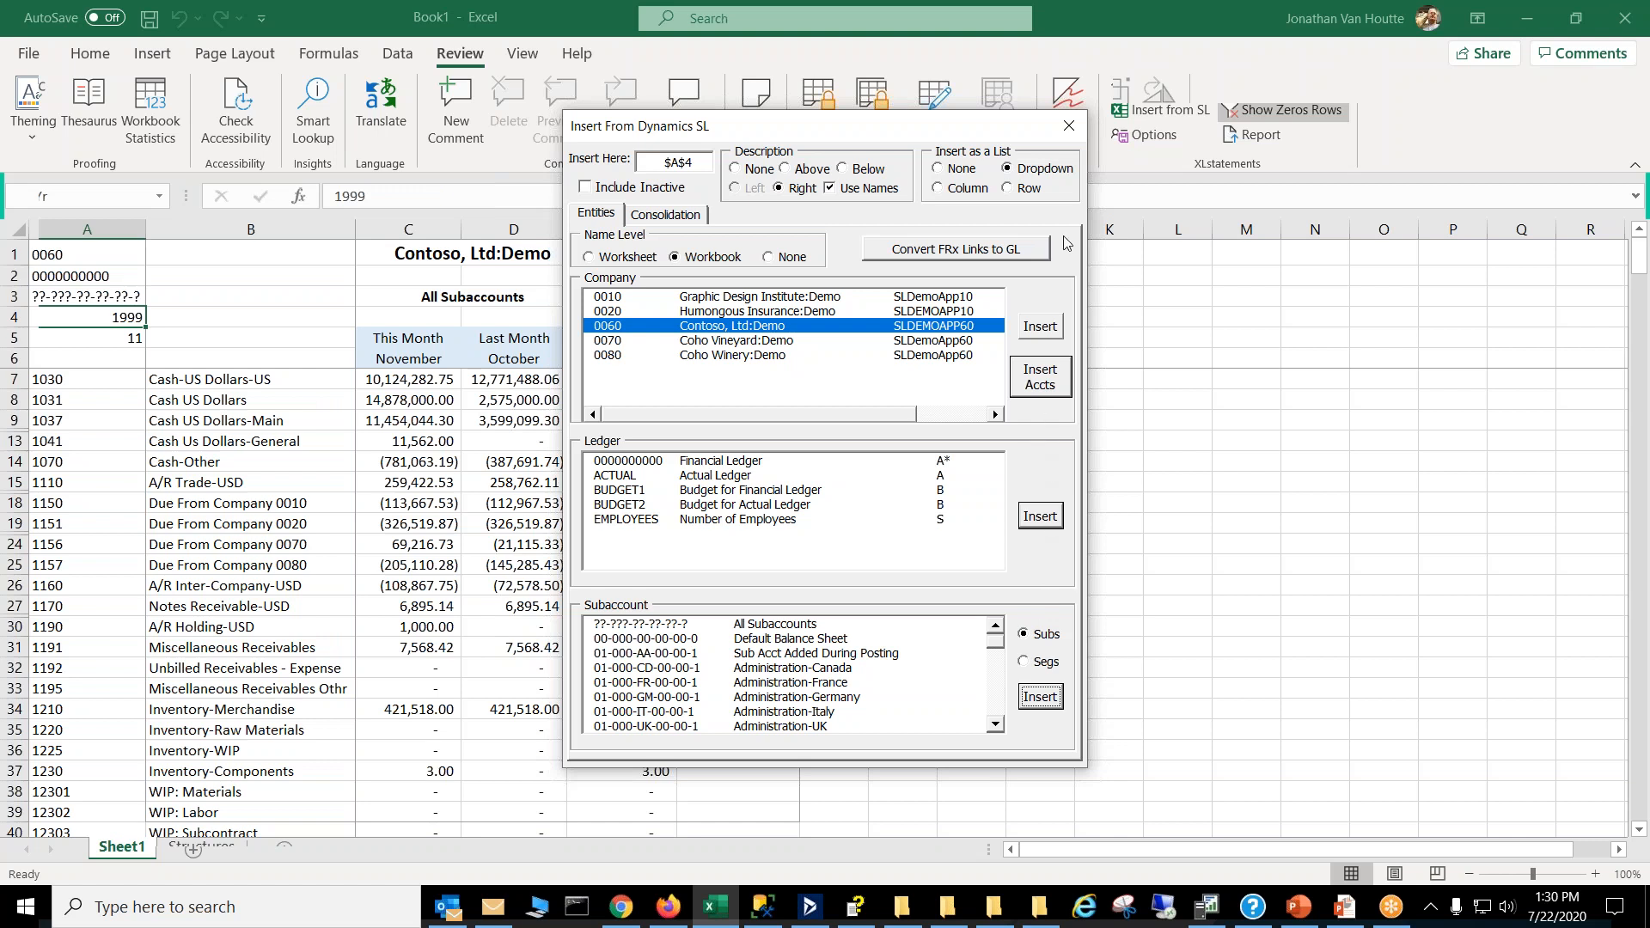
left_click(1068, 126)
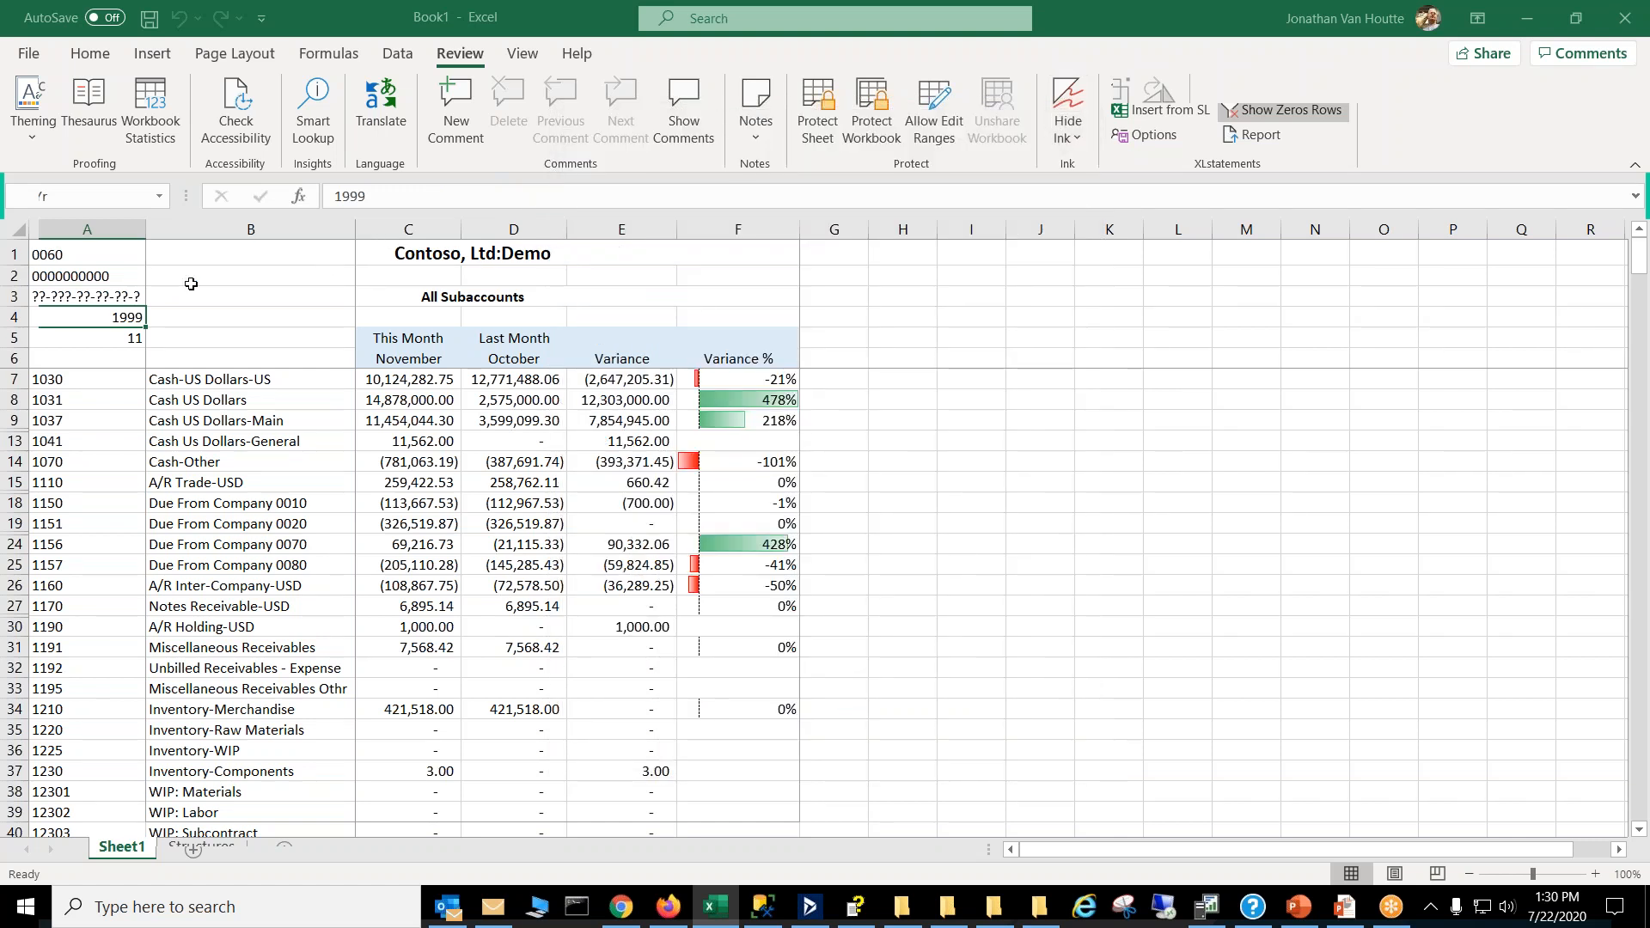
left_click(116, 297)
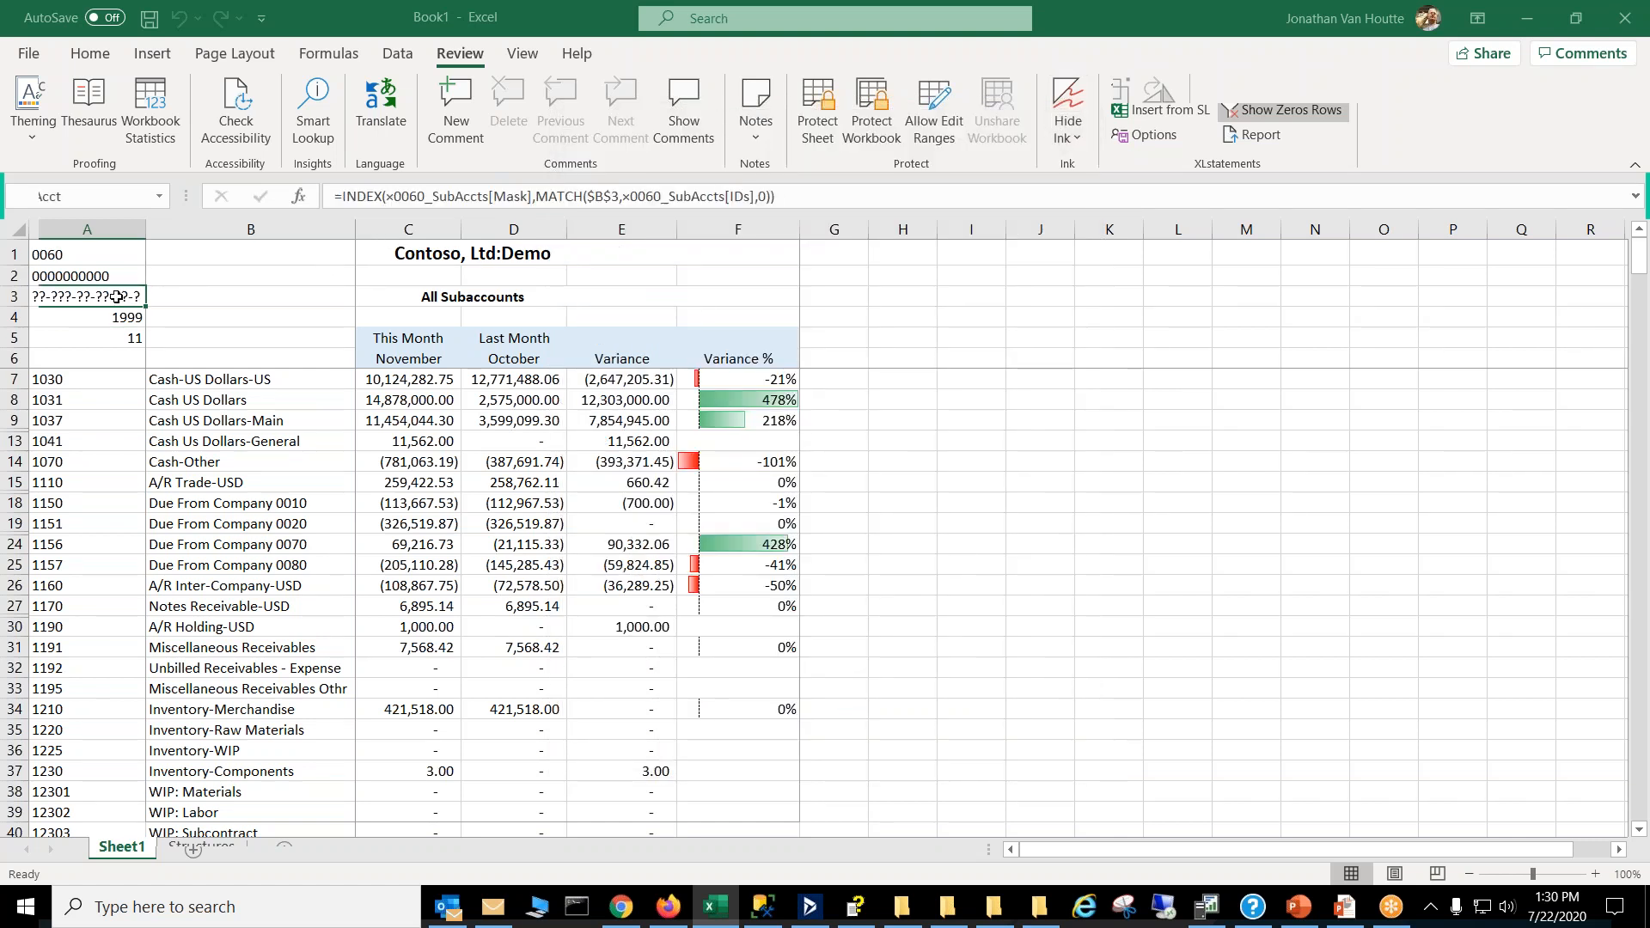
Step: Set the output of the XLstatements structured reports by subaccount to Printer and close the Report dialog
left_click(1264, 133)
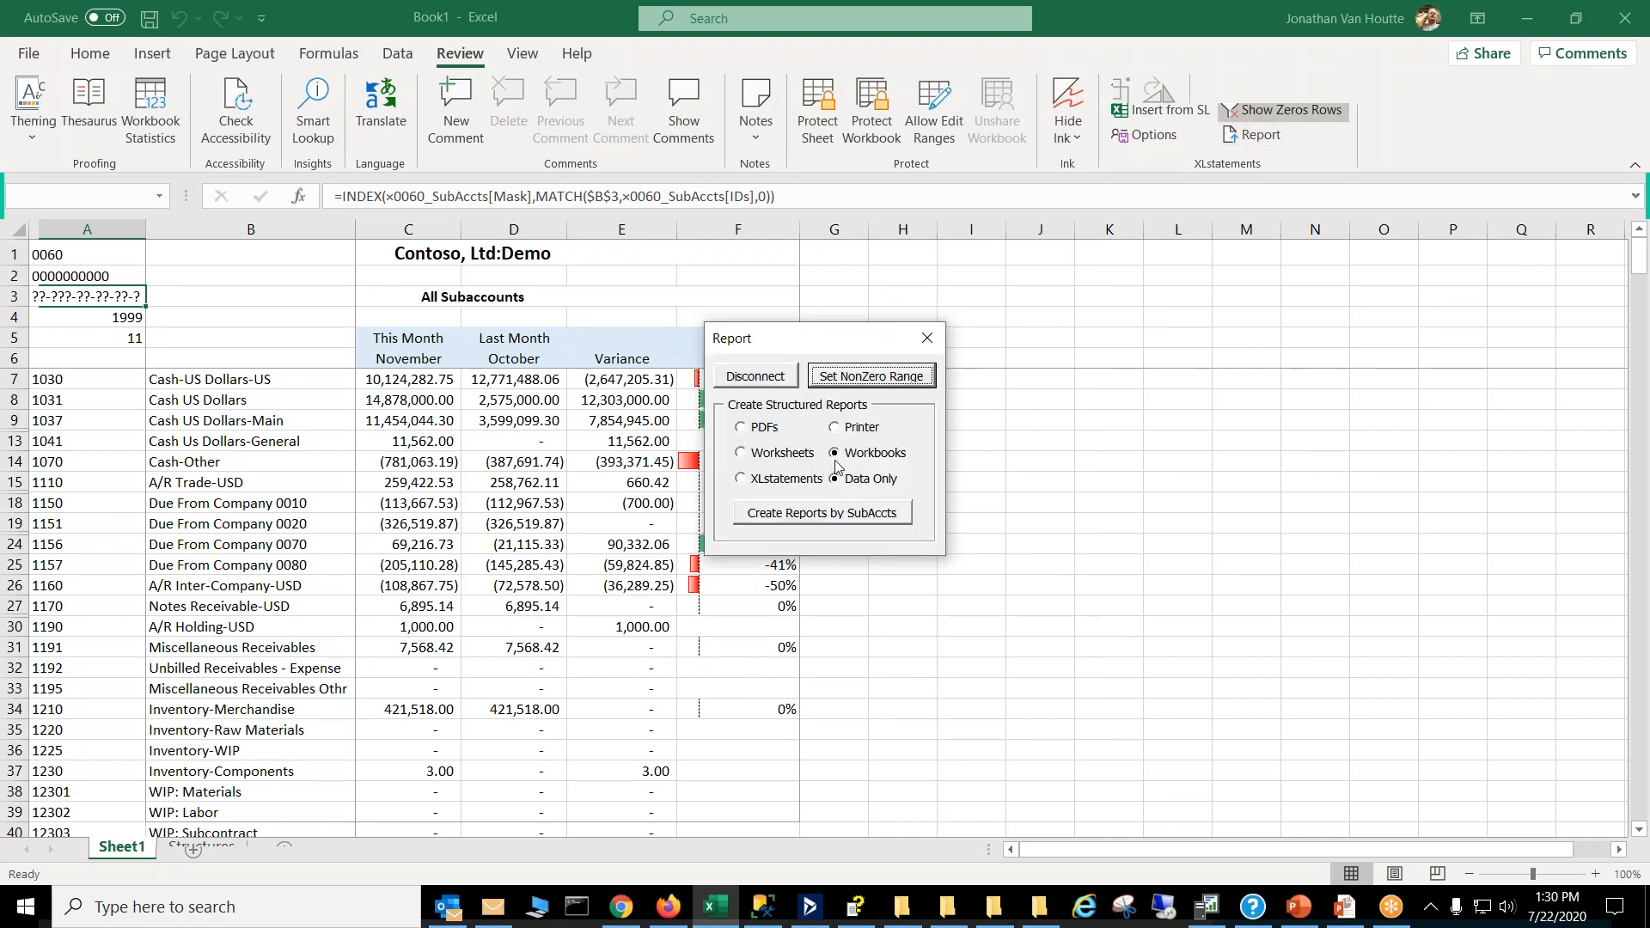
left_click(834, 427)
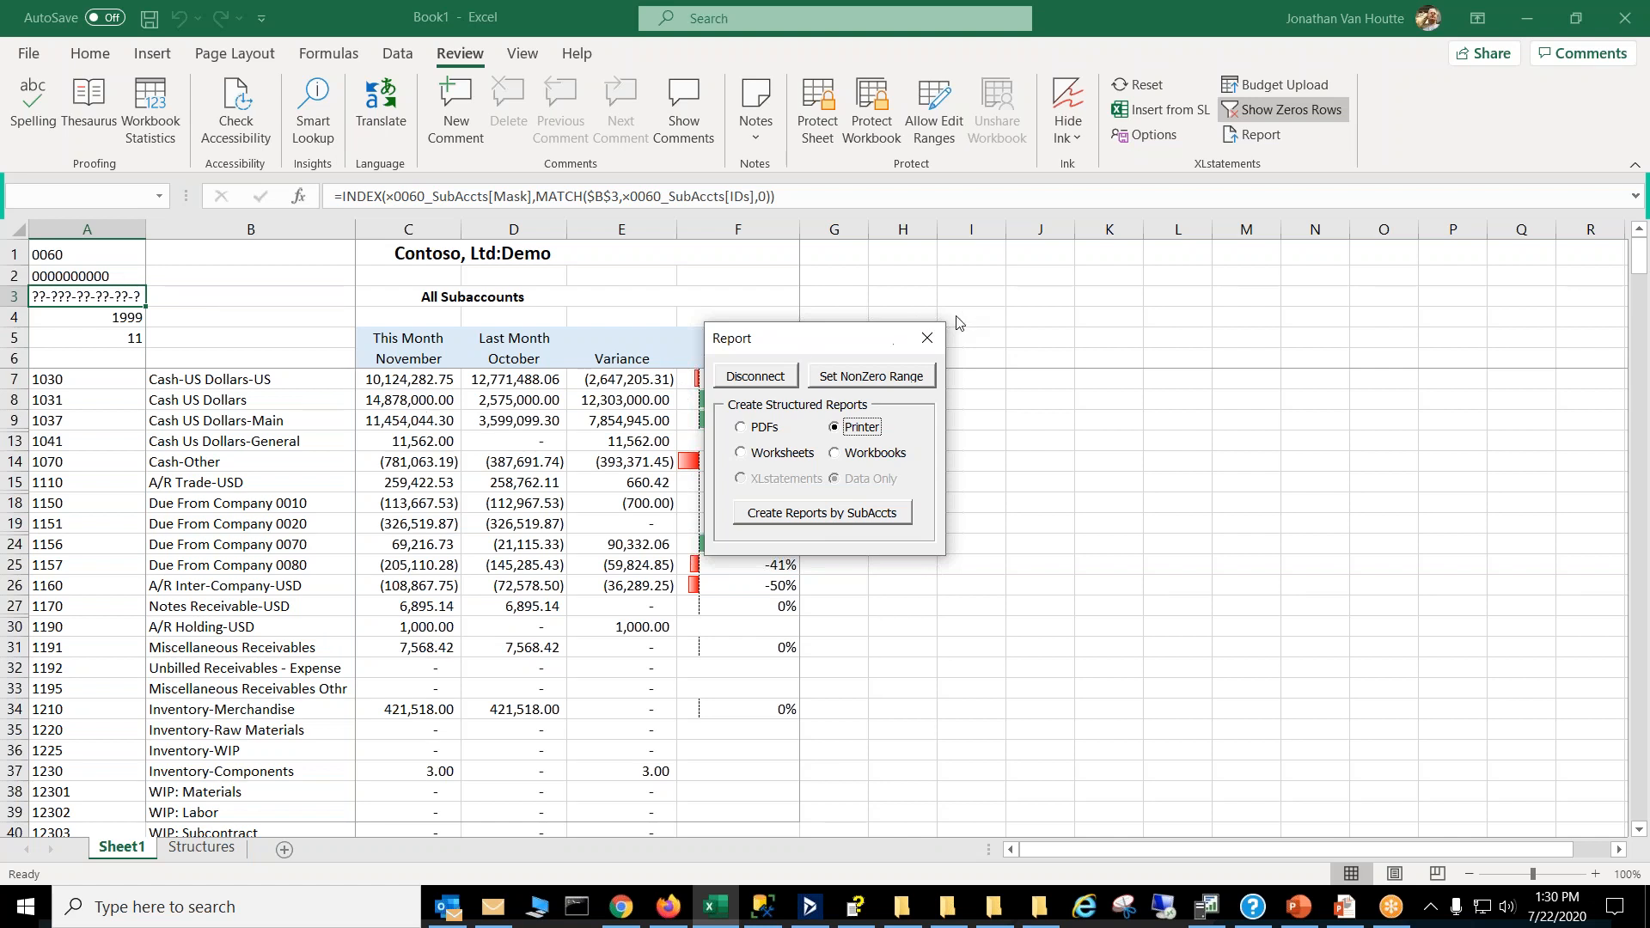
left_click(927, 338)
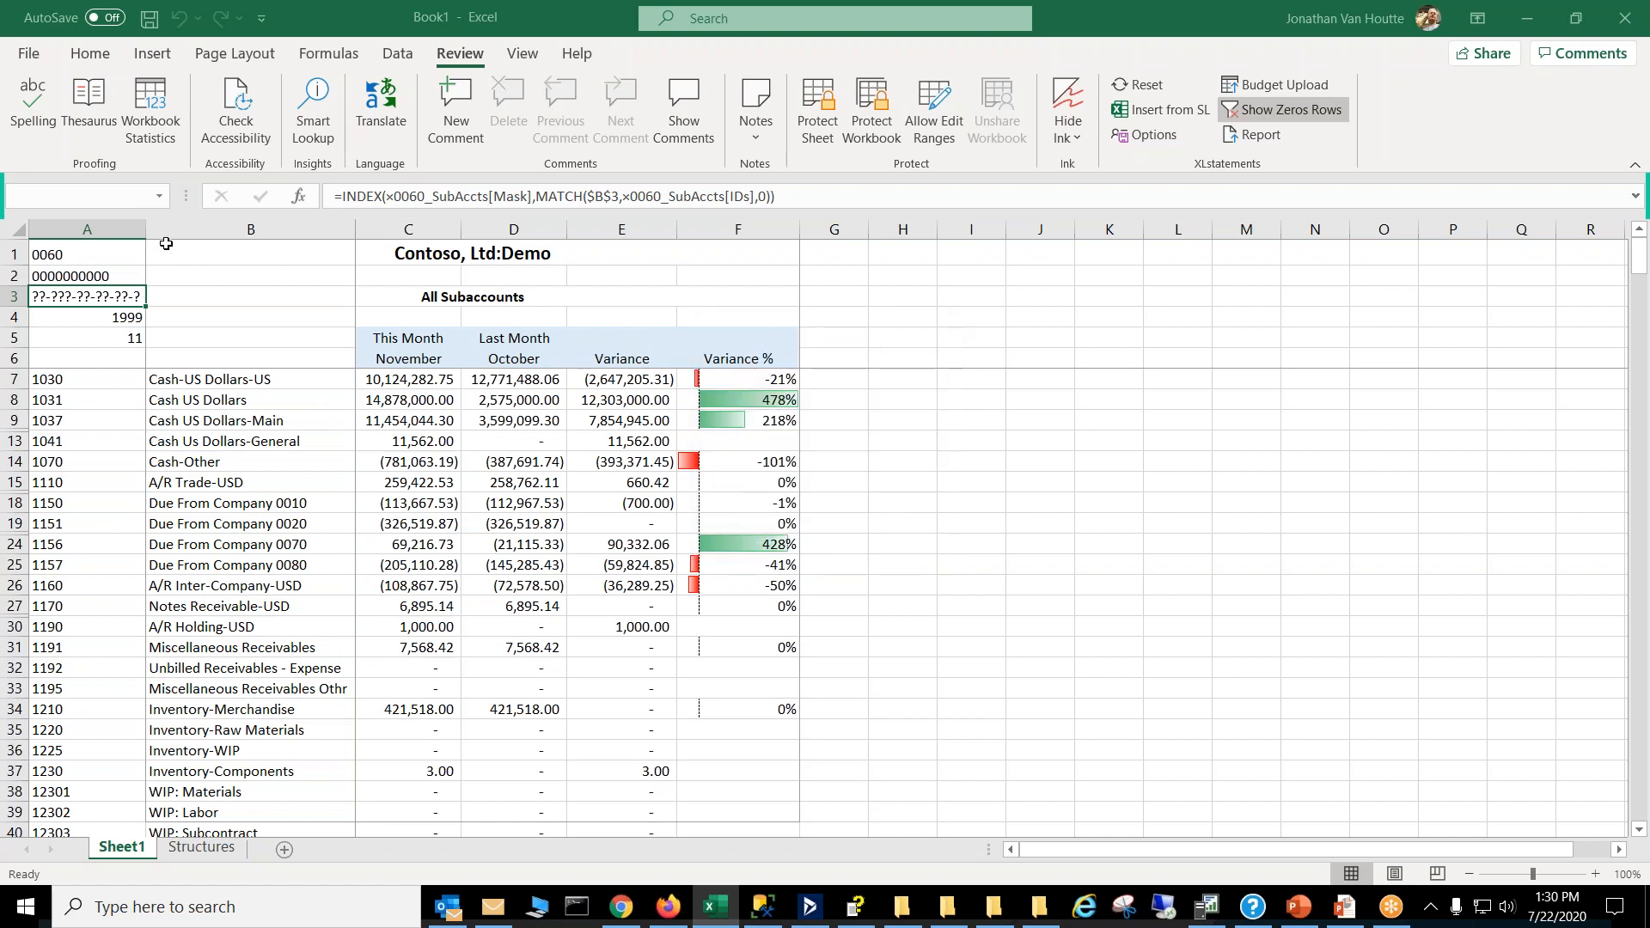
Step: Hide column A, which holds the report parameters and account numbers
left_click(95, 225)
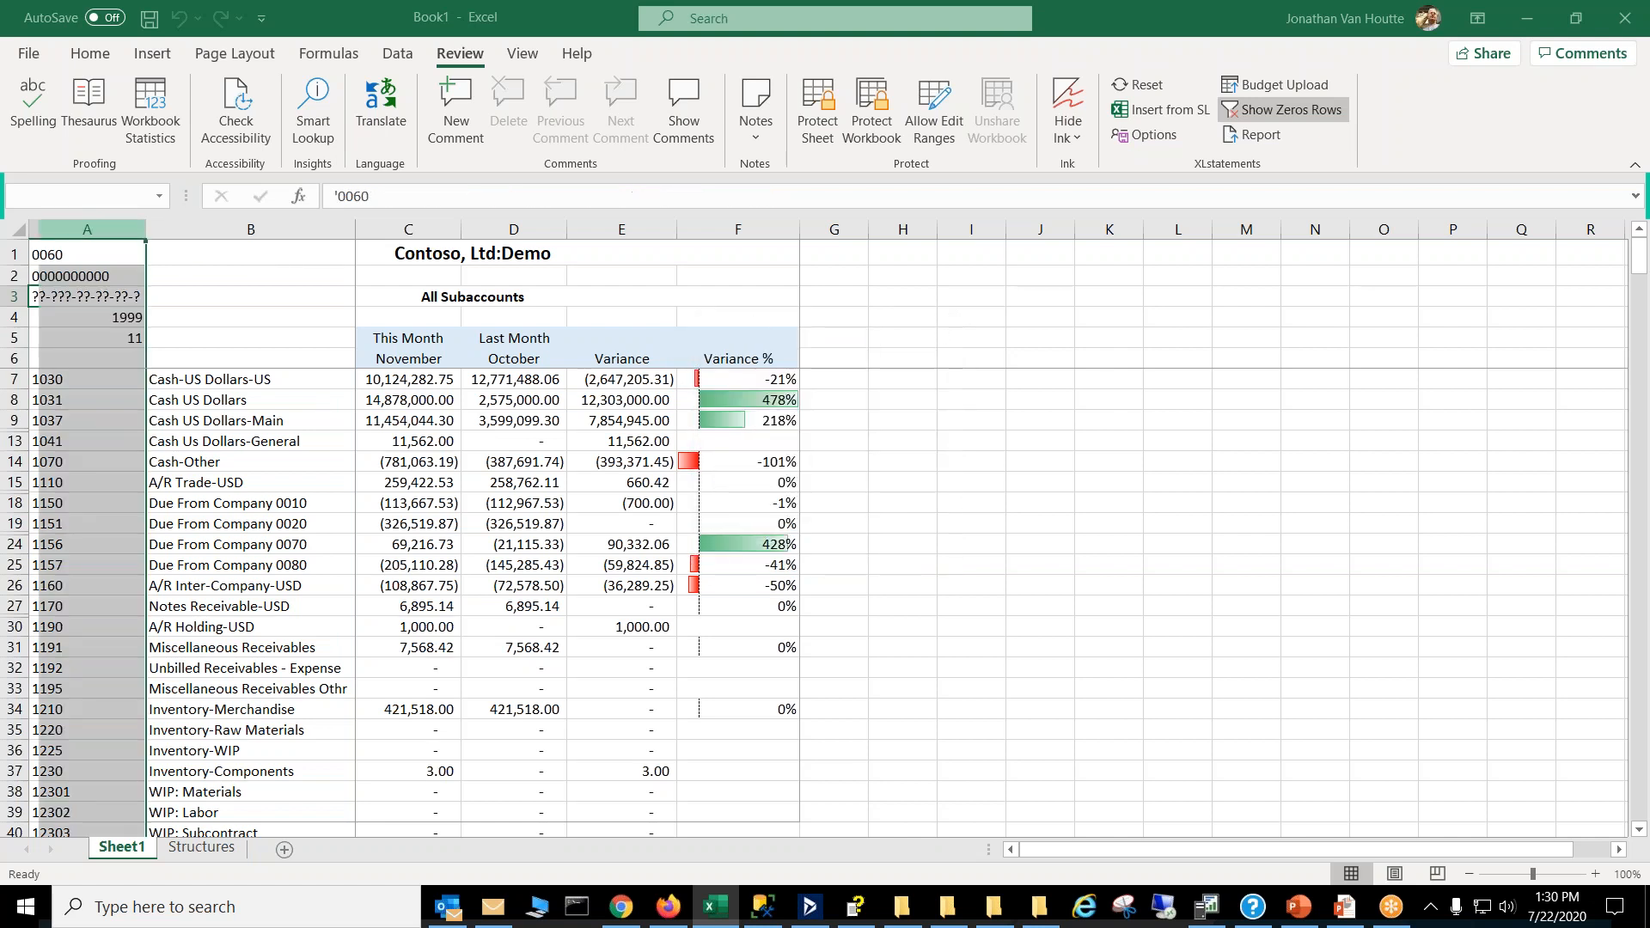
right_click(93, 229)
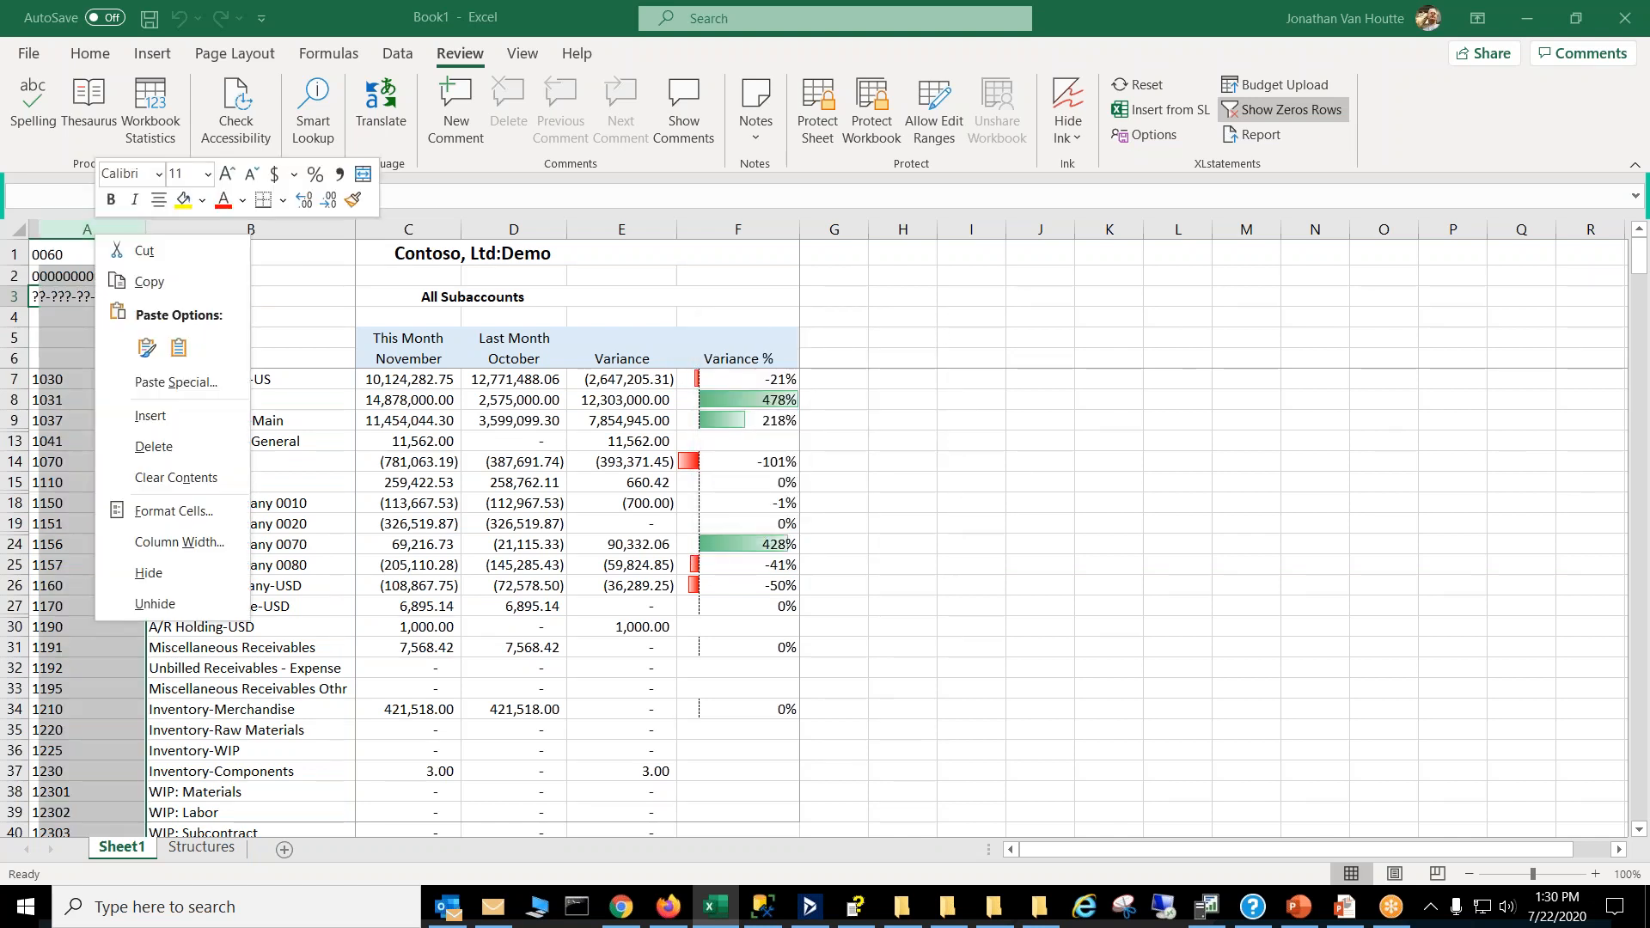
left_click(182, 588)
left_click(943, 422)
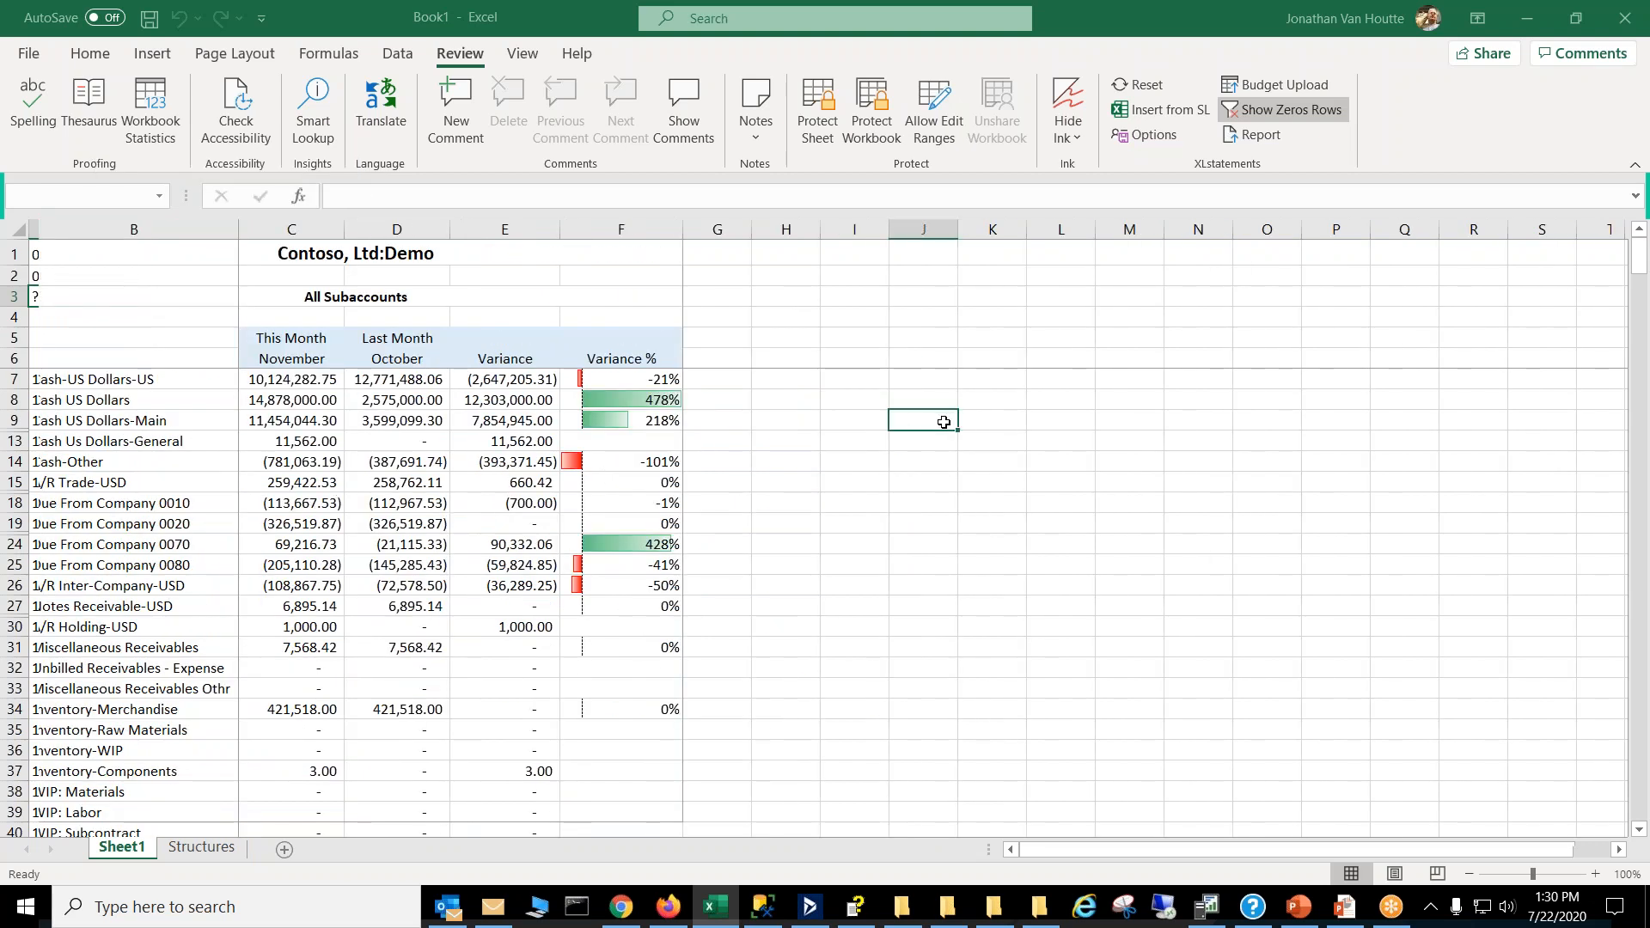
Step: Change the structured reports' output to PDFs in the XLstatements Report dialog and close it without creating reports
left_click(1259, 135)
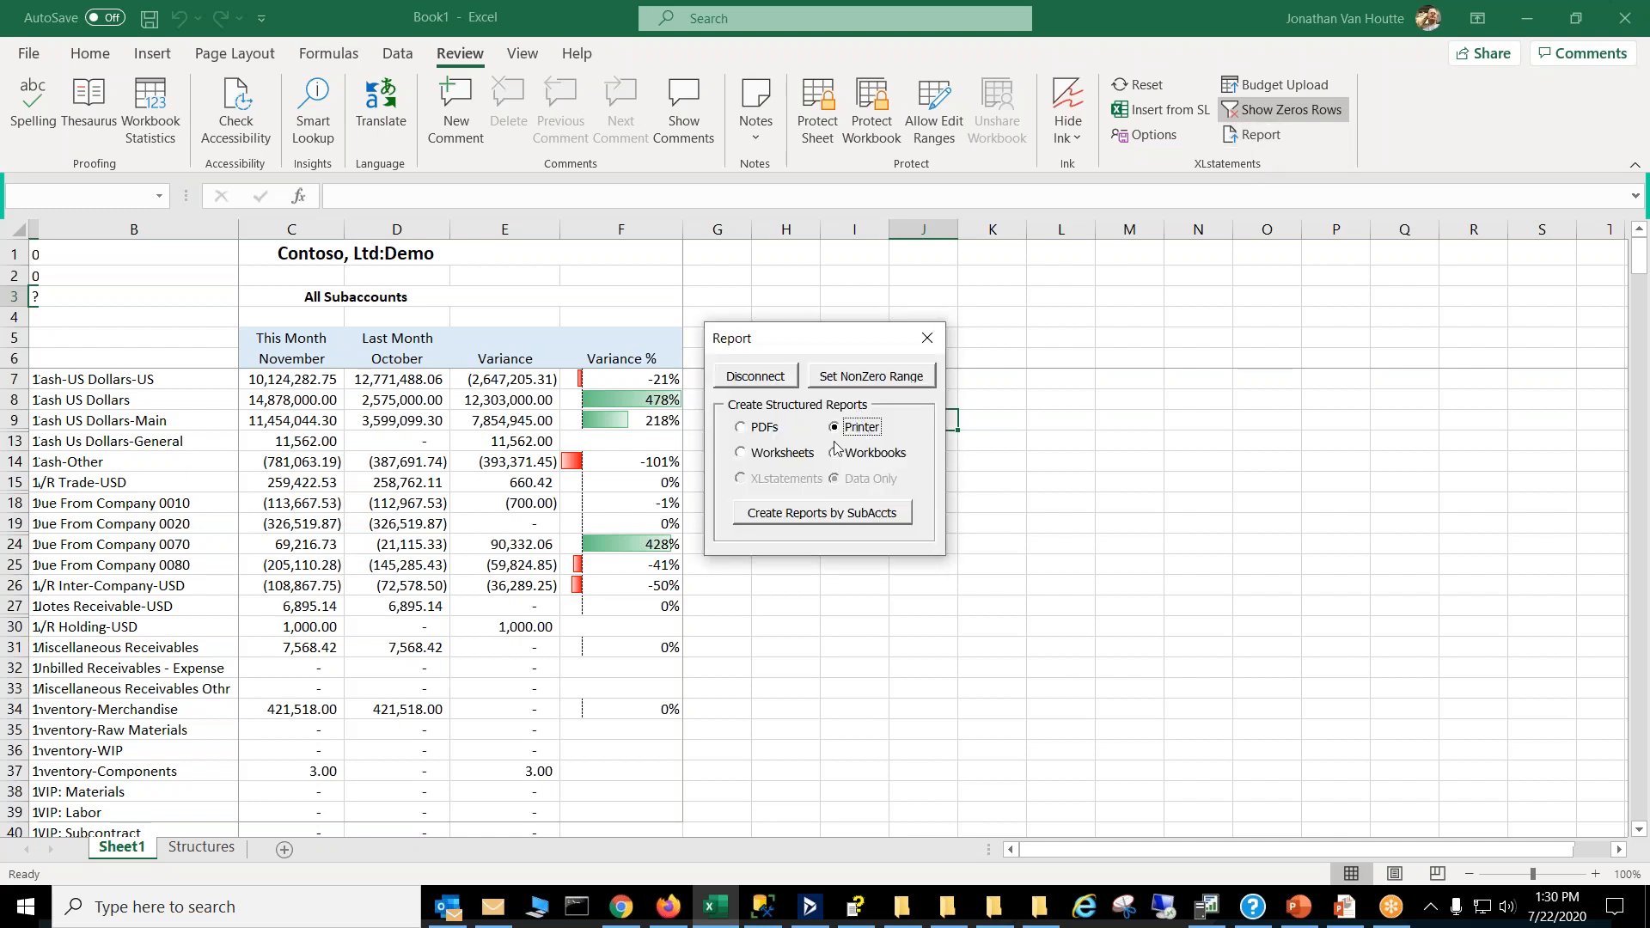
left_click(742, 430)
left_click(928, 354)
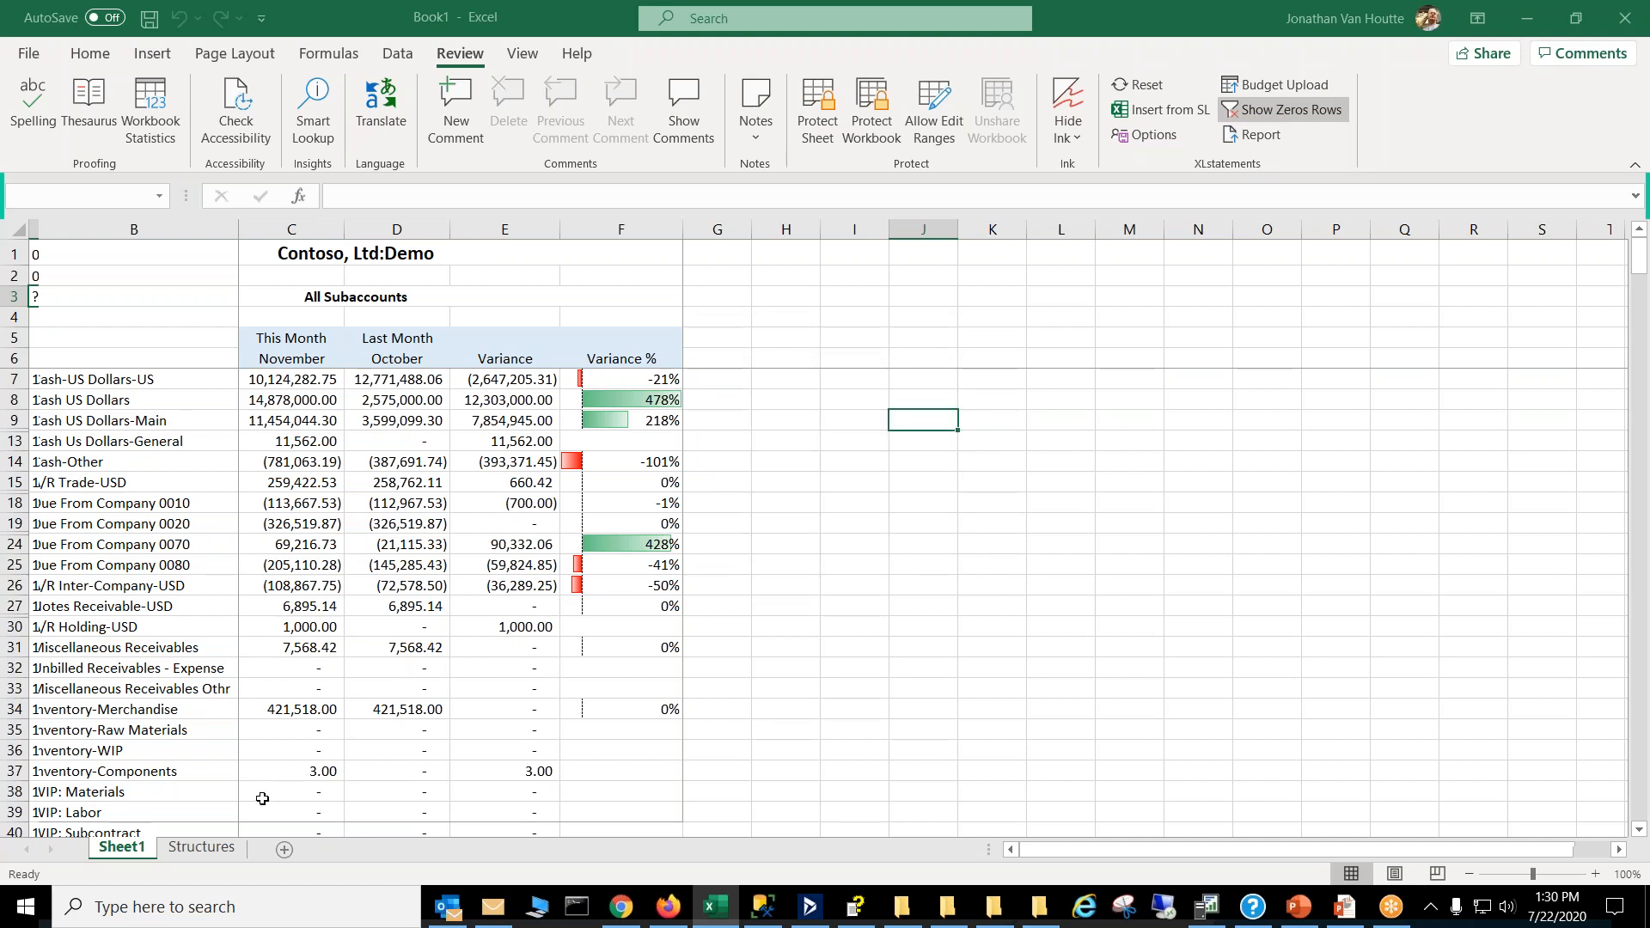
Step: Open the Structures sheet and check the filter lists of the subaccount table's Mask and IDs columns
left_click(206, 848)
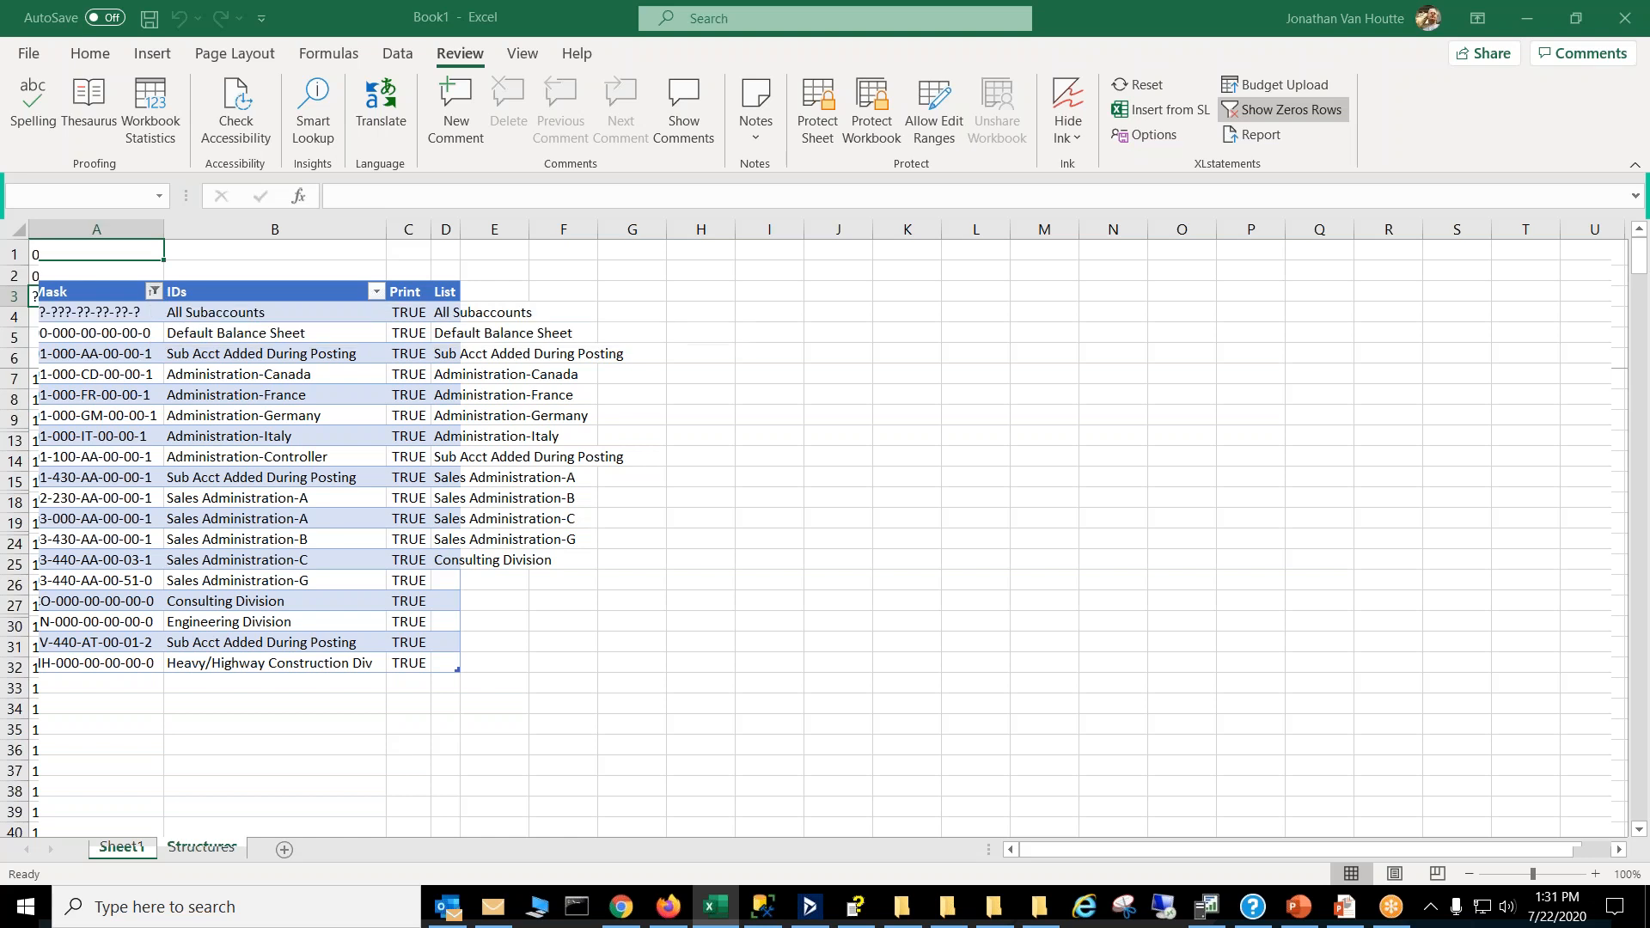
left_click(155, 292)
left_click(57, 677)
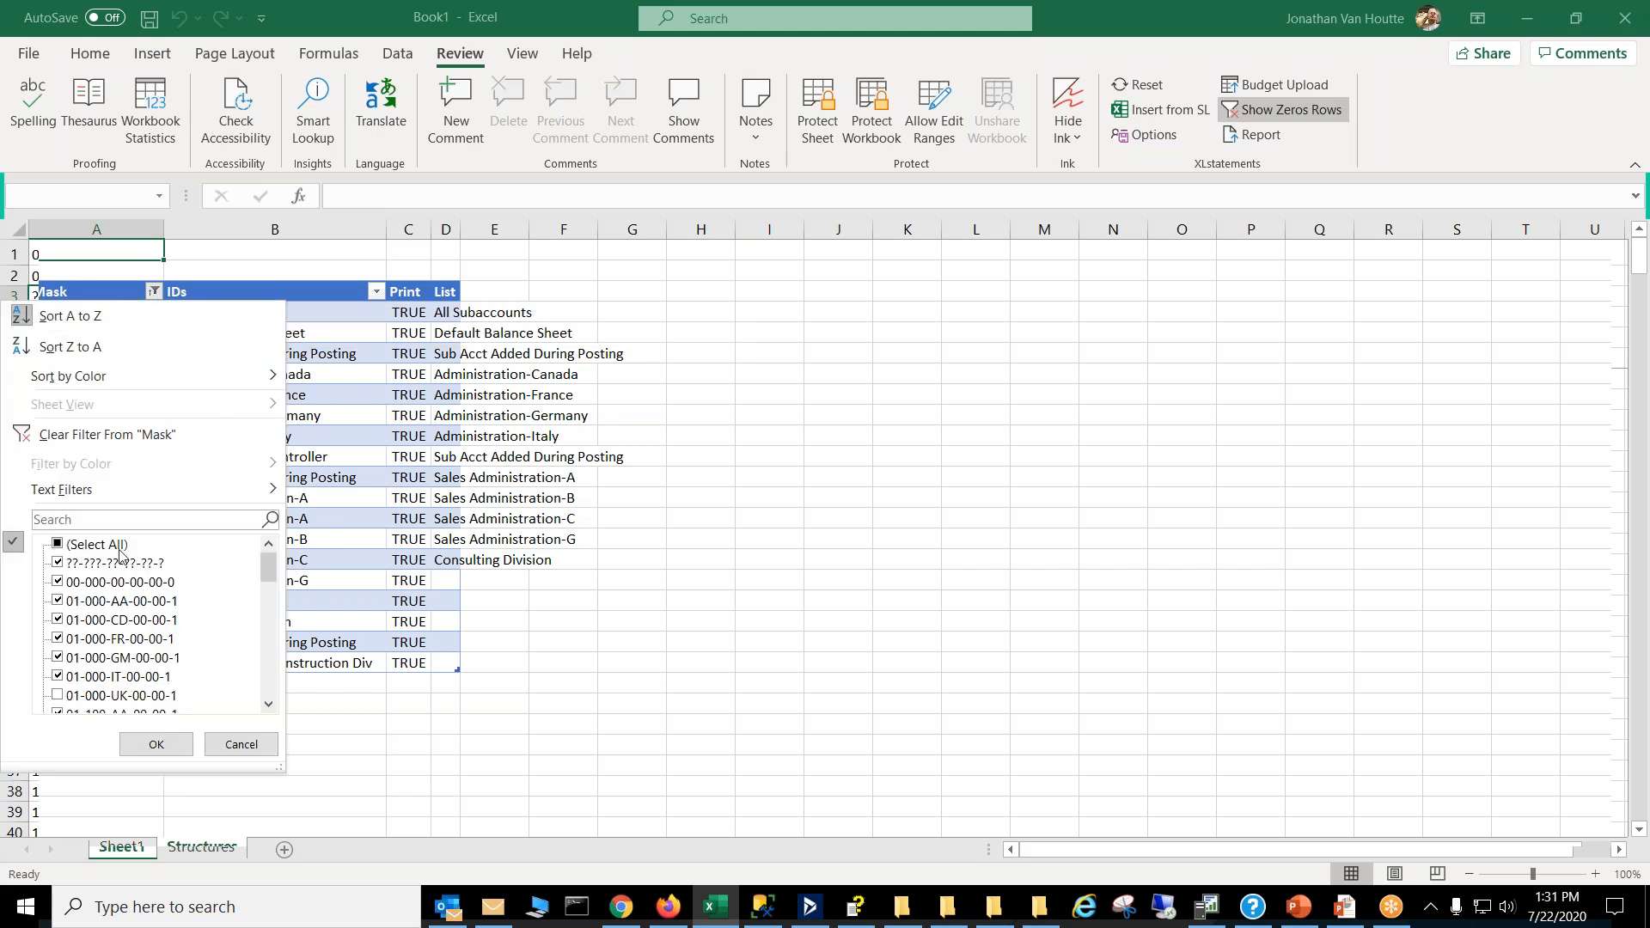
left_click(155, 744)
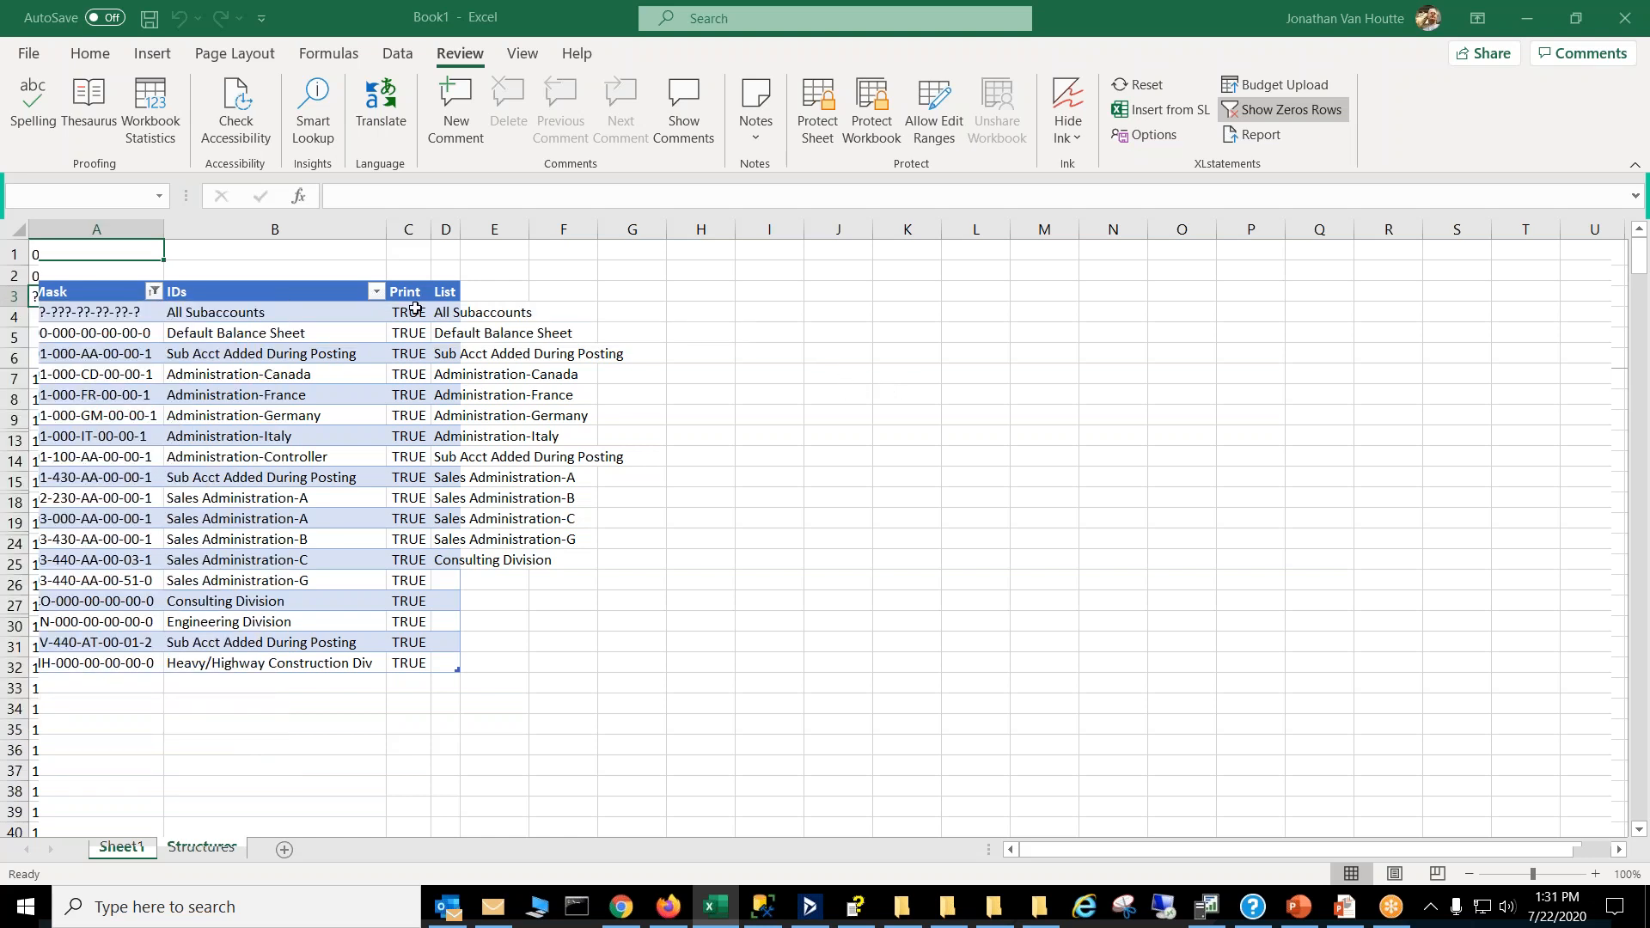
left_click(375, 292)
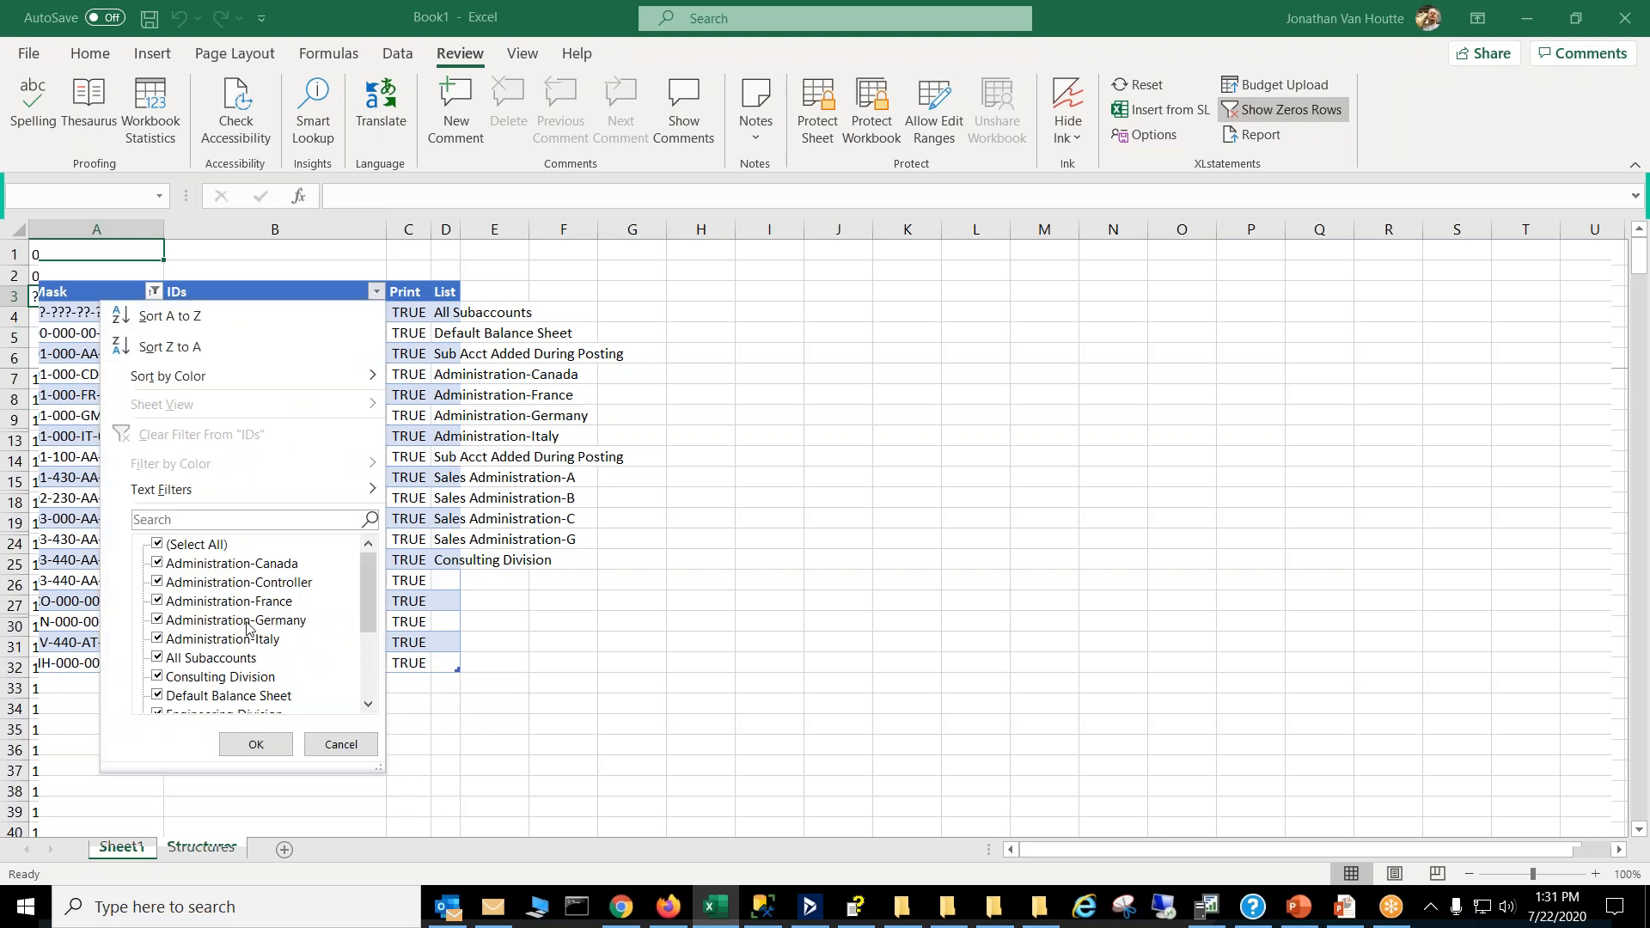
left_click(334, 266)
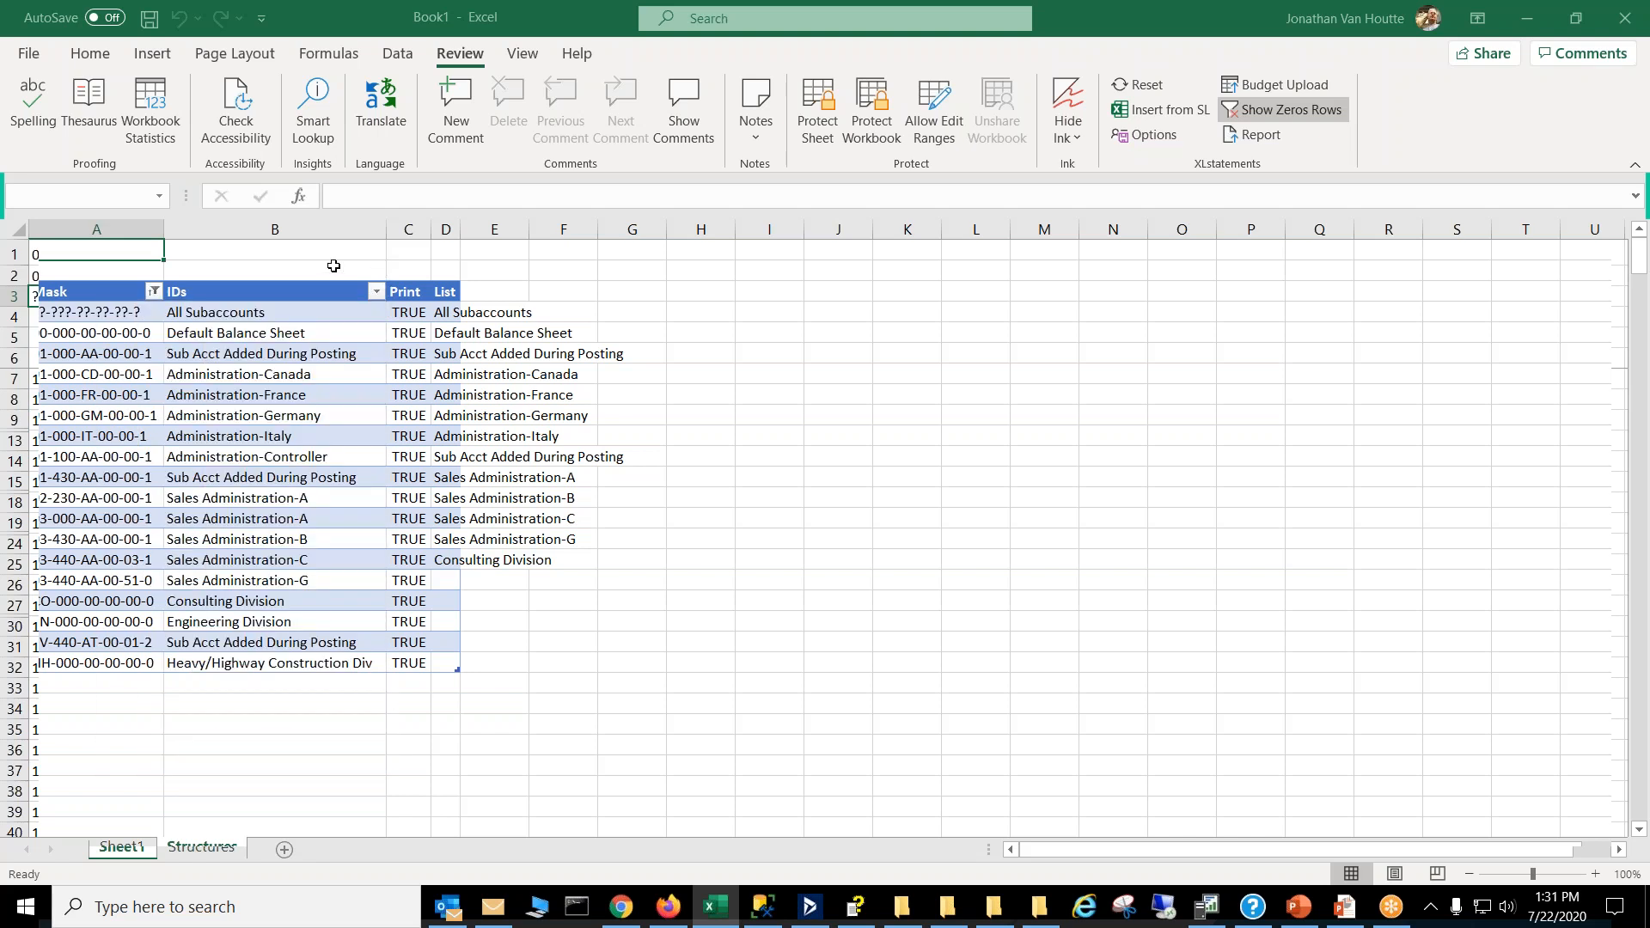
Step: Examine which subaccount masks are included in the Mask filter, trying to leave out the all-subaccounts mask ??-???-??-??-??-?
left_click(154, 292)
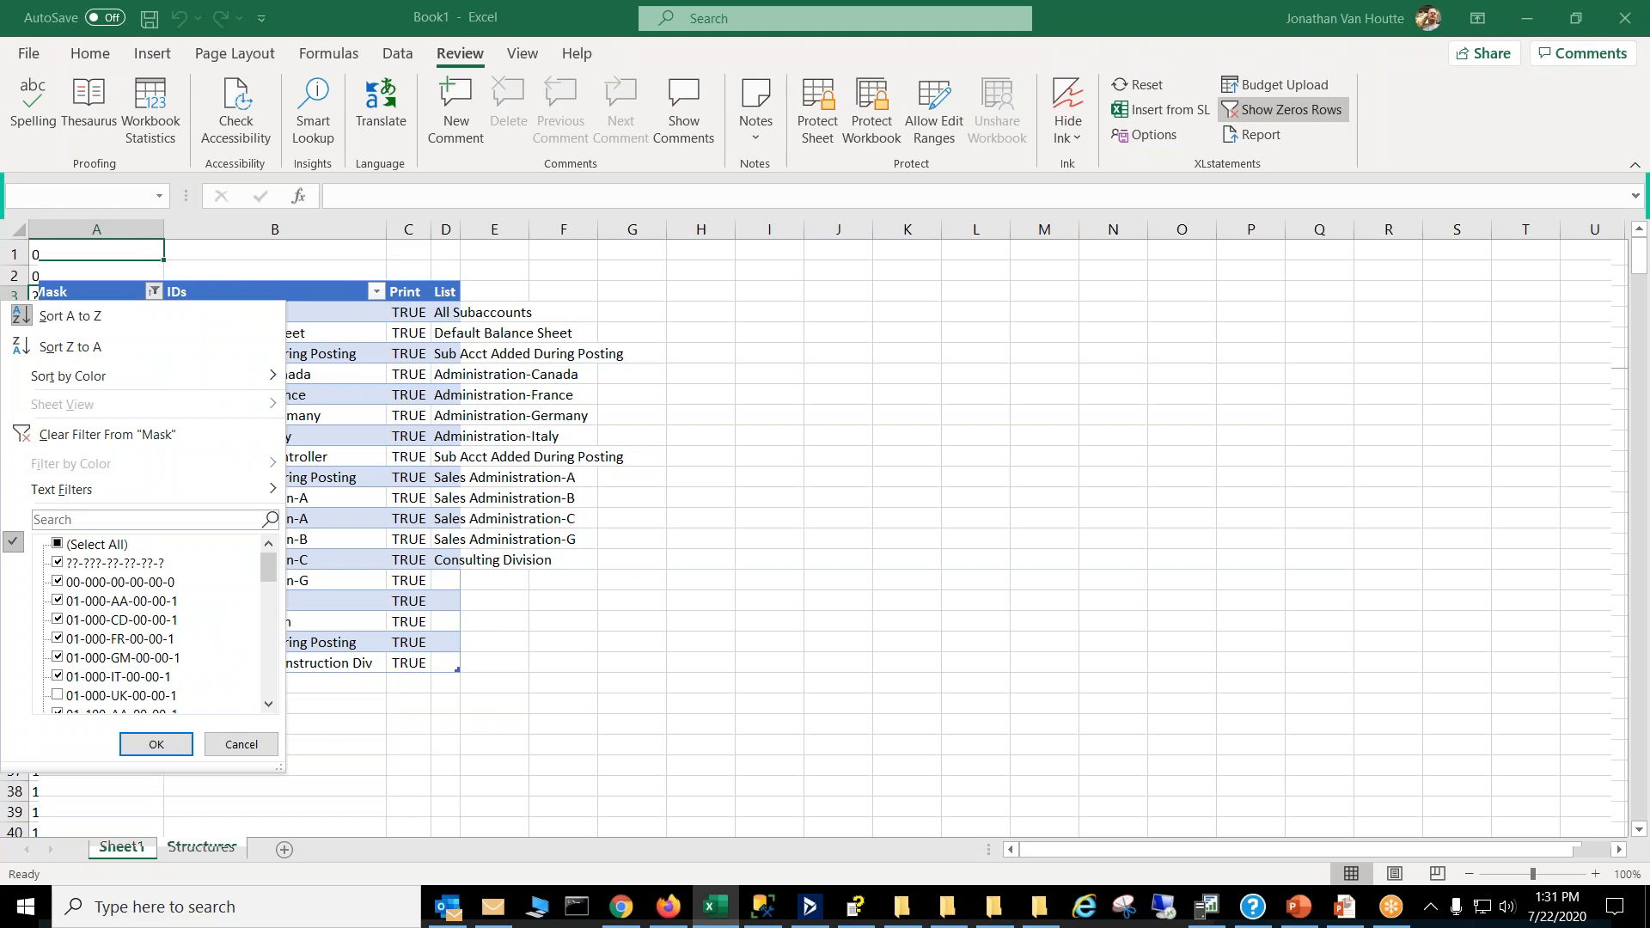
left_click(57, 563)
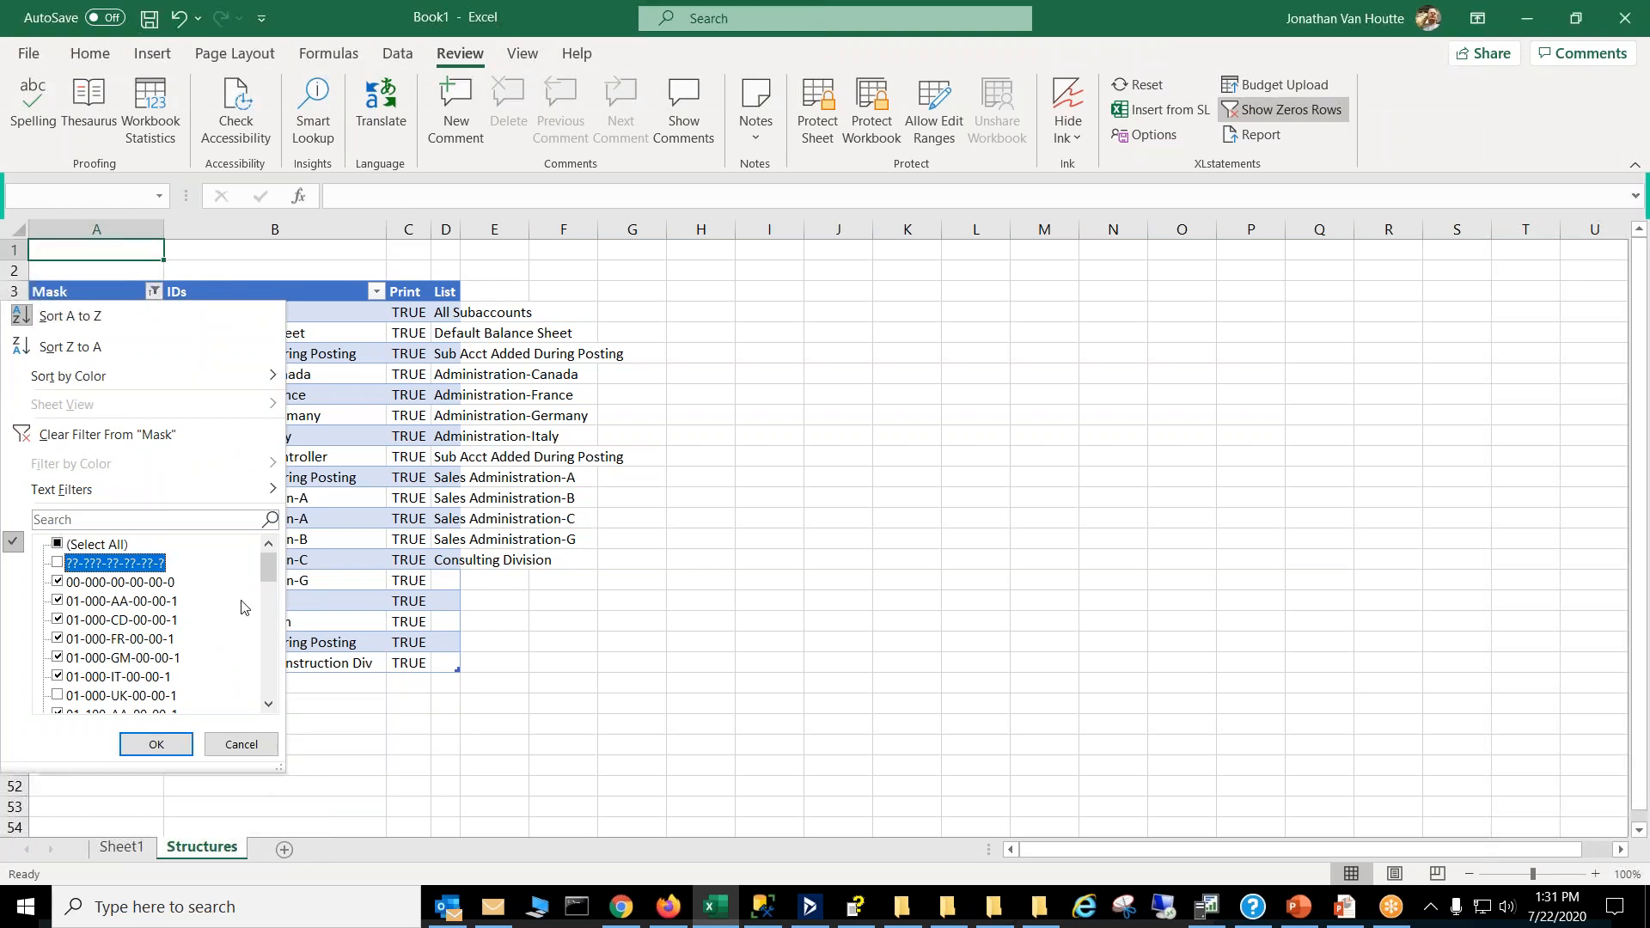
left_click(271, 651)
left_click(272, 672)
left_click(271, 676)
left_click(267, 693)
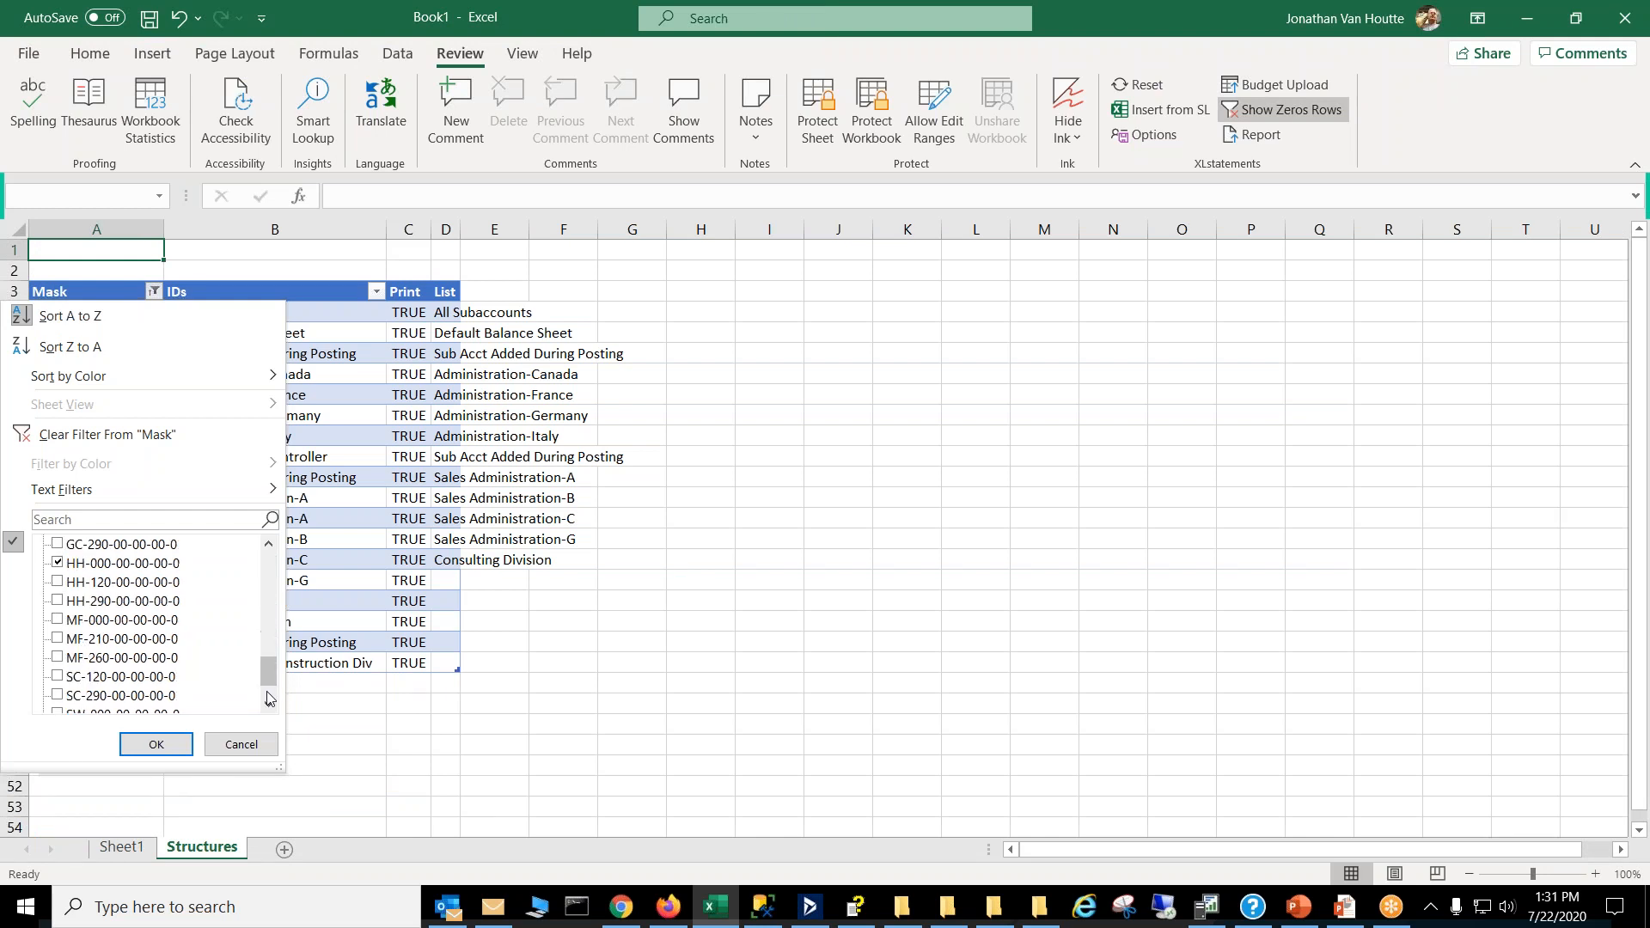
left_click(270, 604)
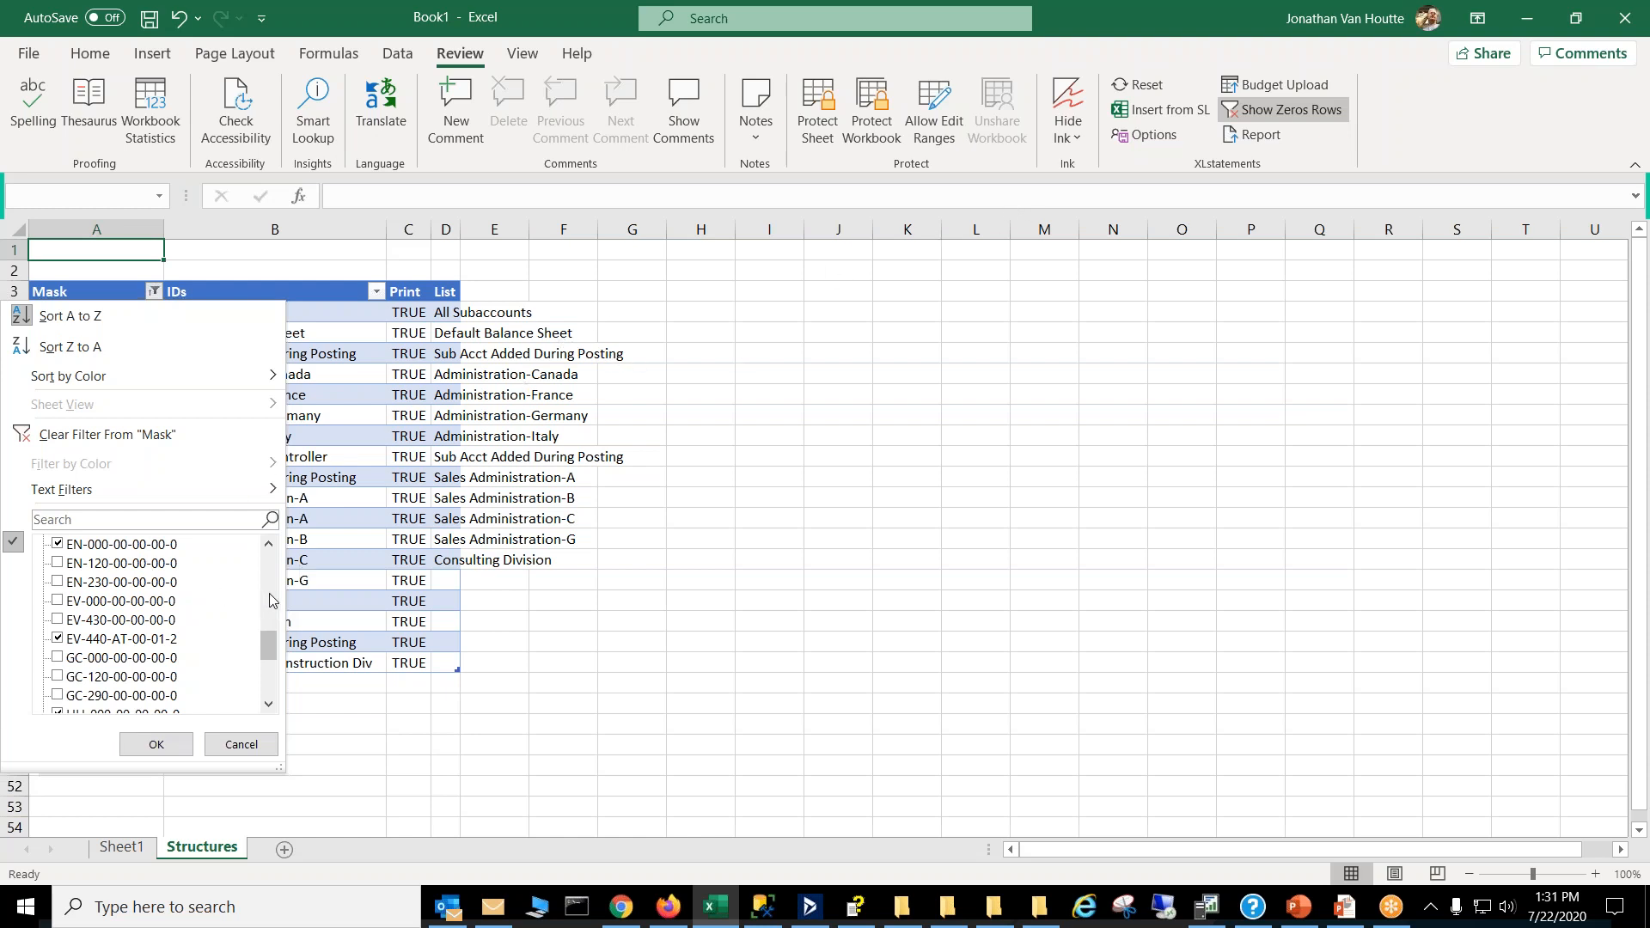
left_click(270, 600)
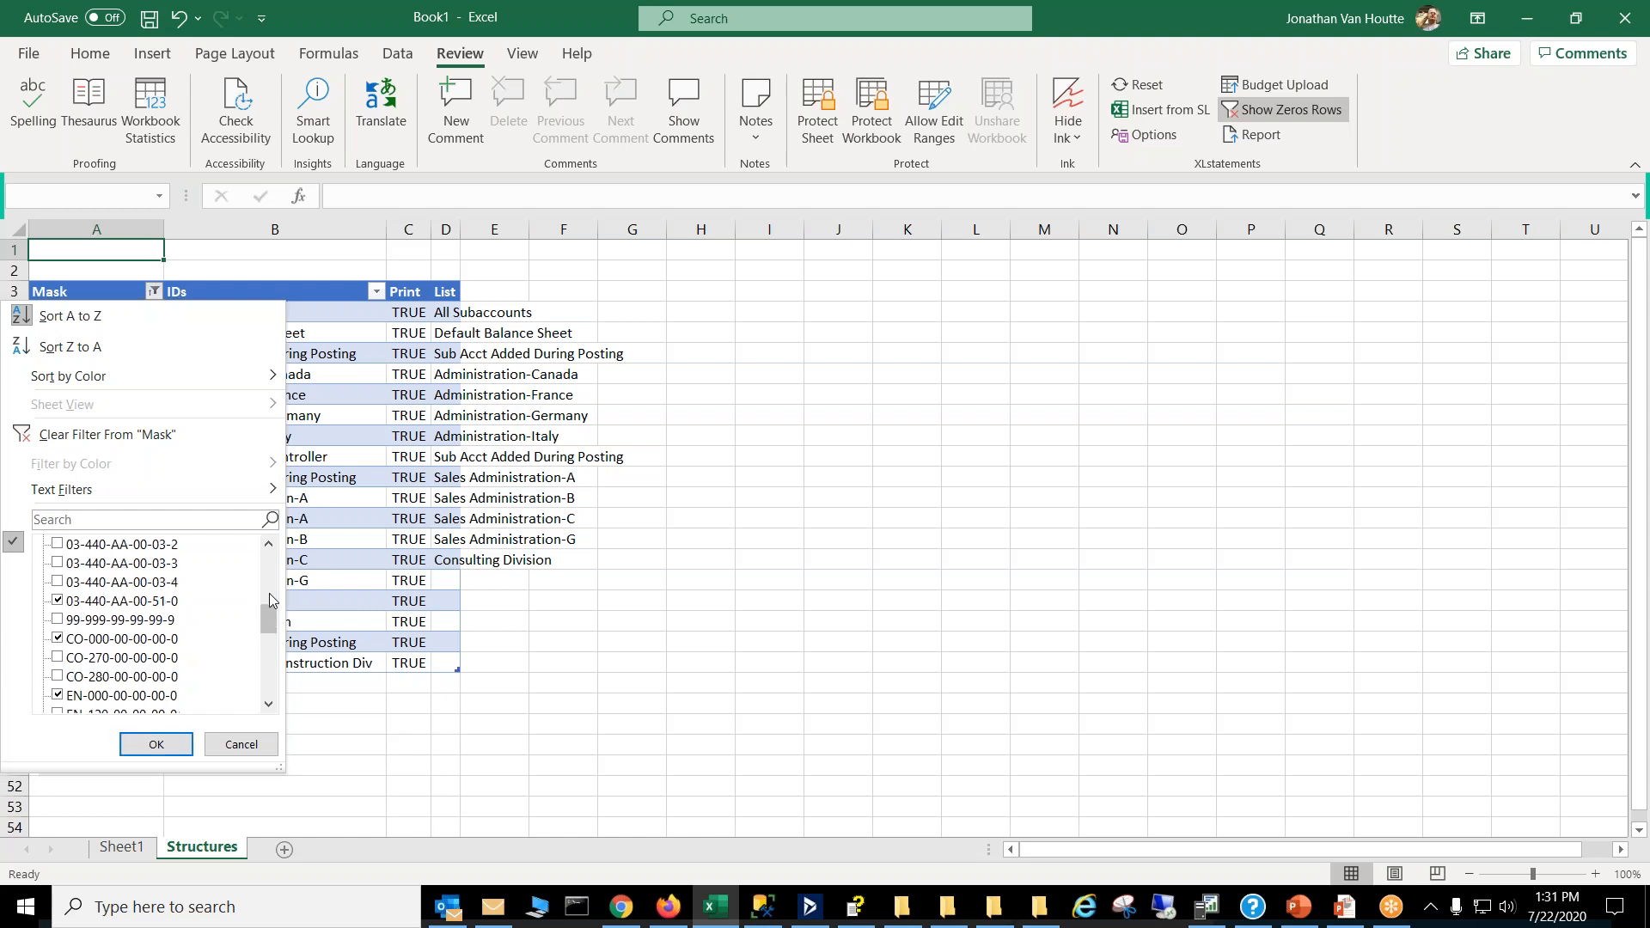
left_click(270, 691)
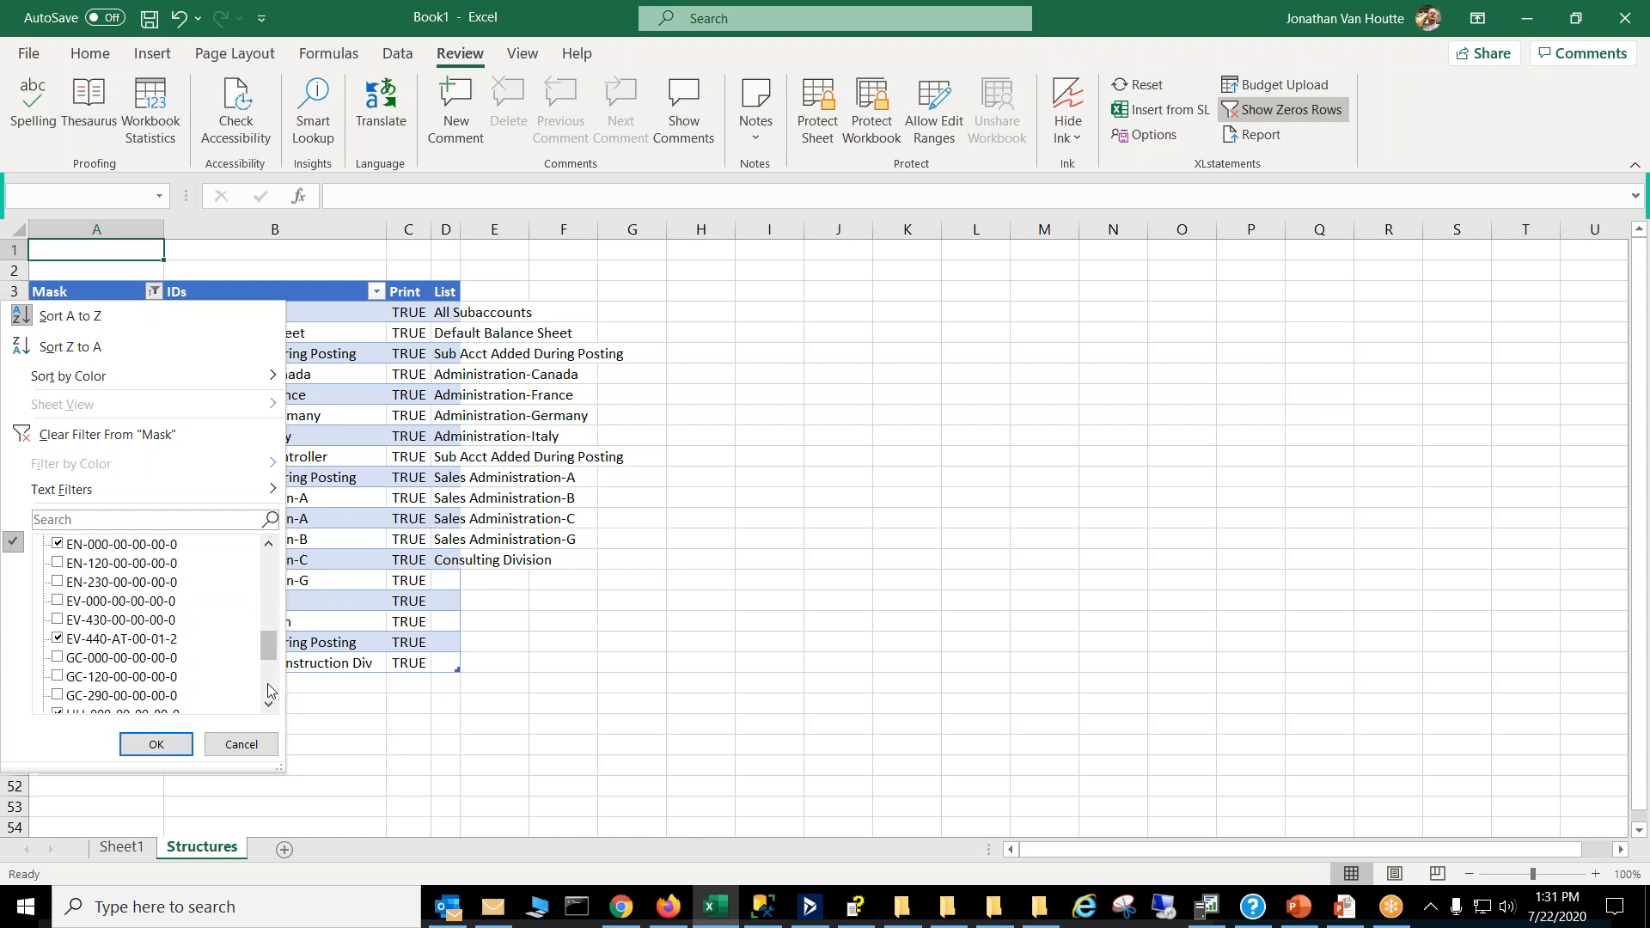
left_click(270, 691)
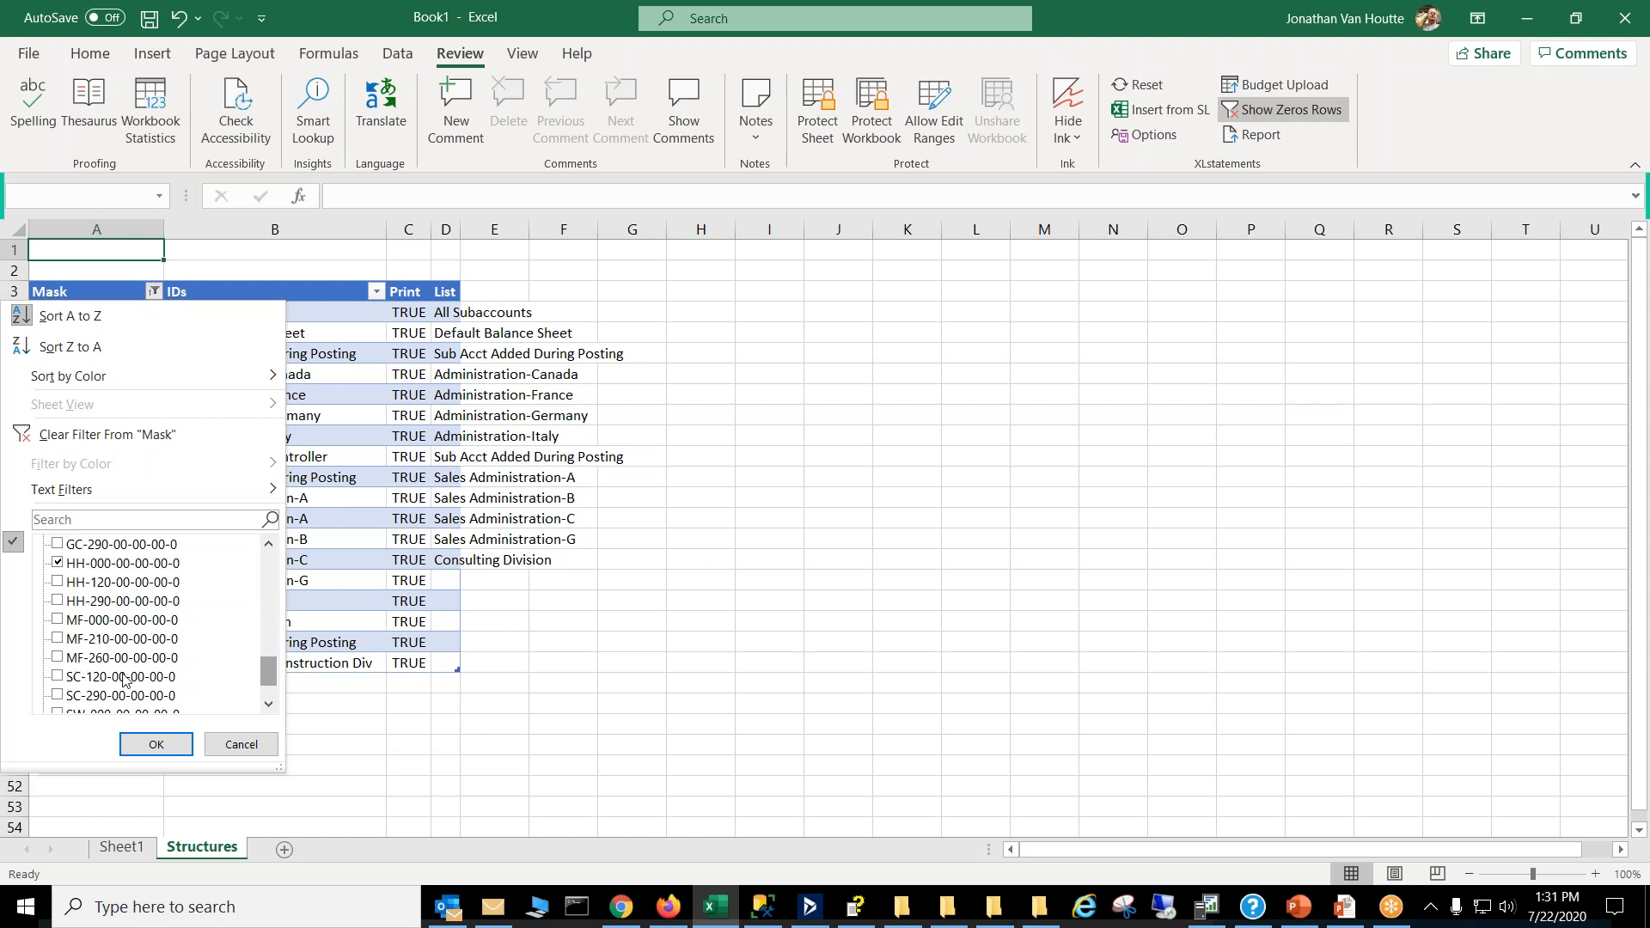
Step: Switch to Dynamics SL, open General Ledger's Subaccount Maintenance, check the Subaccount Status column, and close the screen
left_click(809, 907)
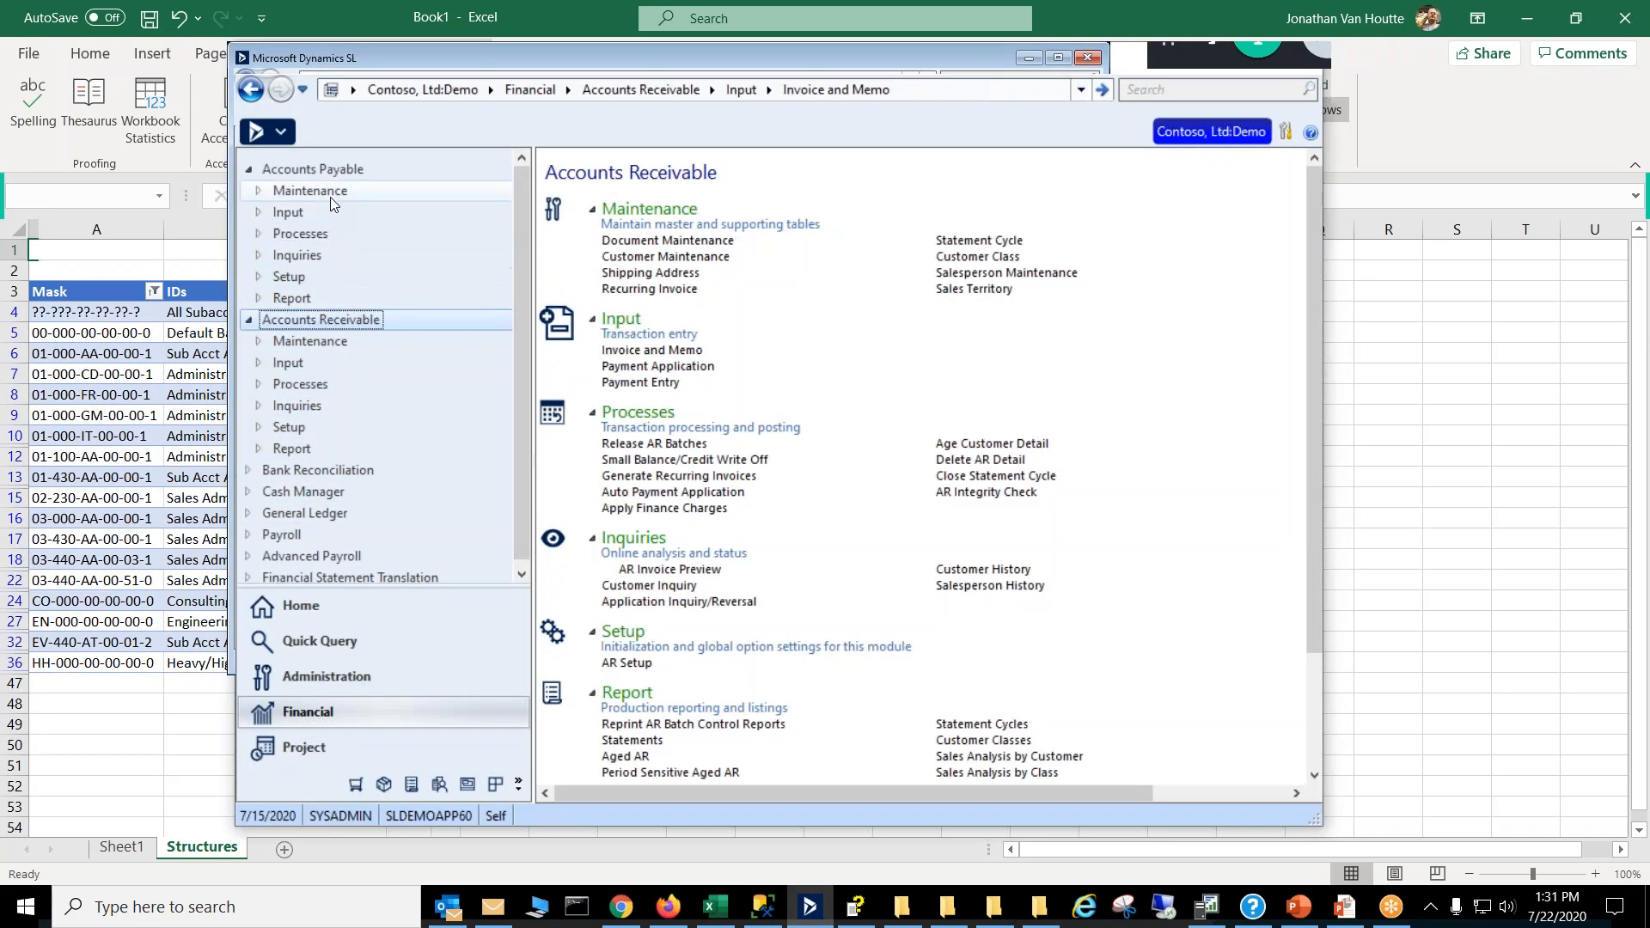
left_click(353, 513)
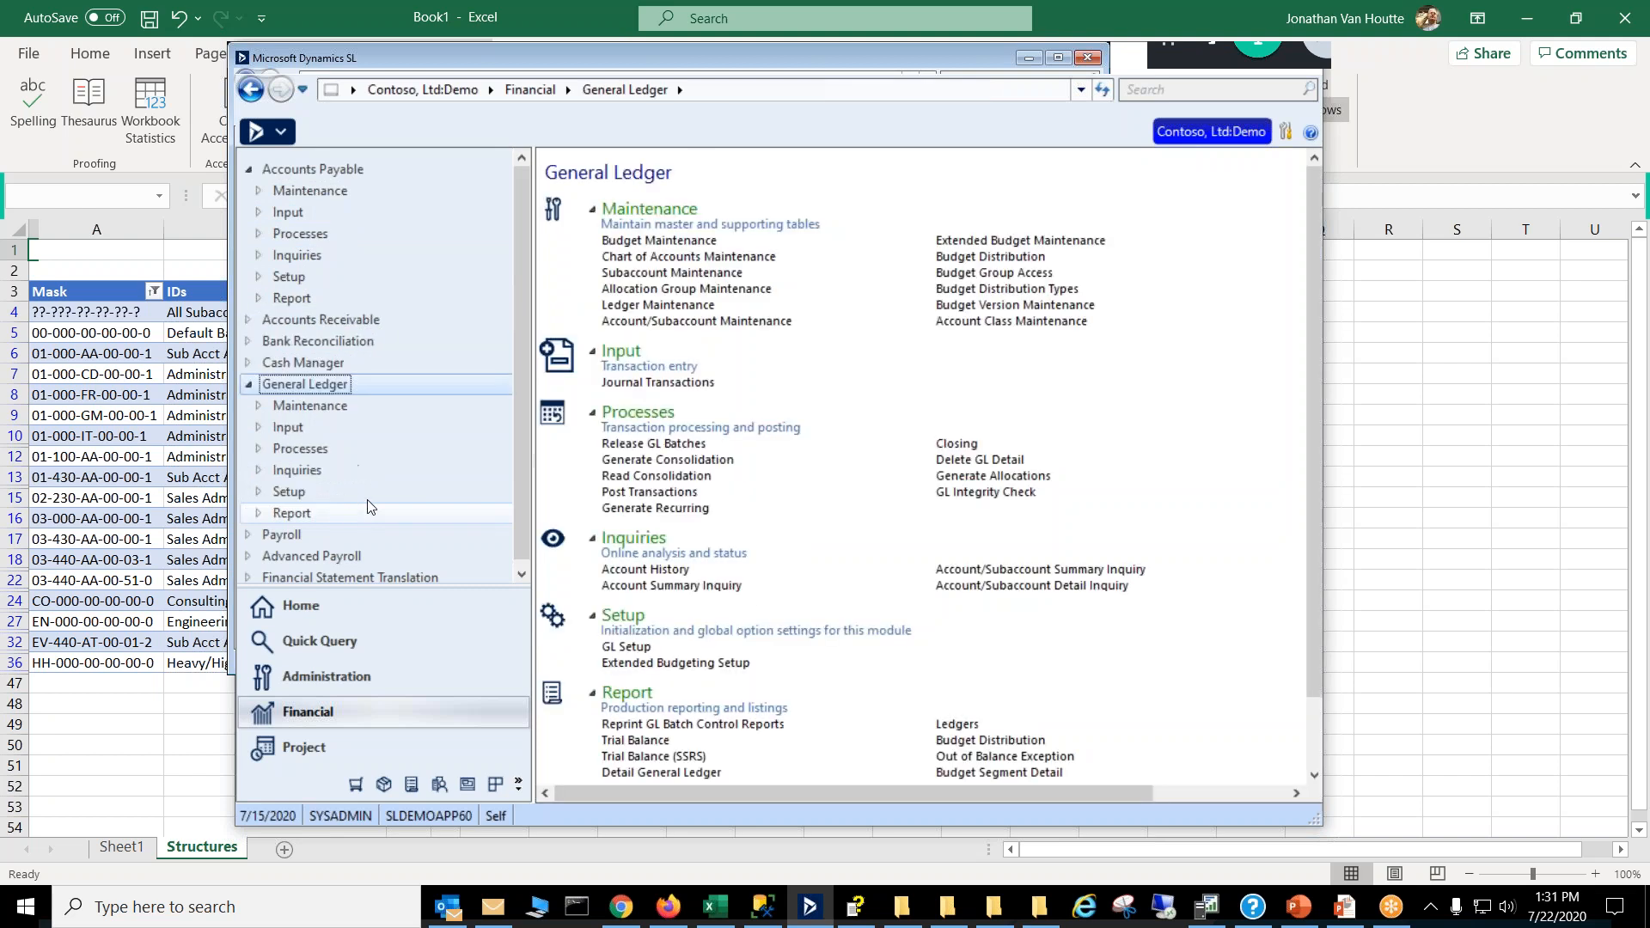
left_click(693, 275)
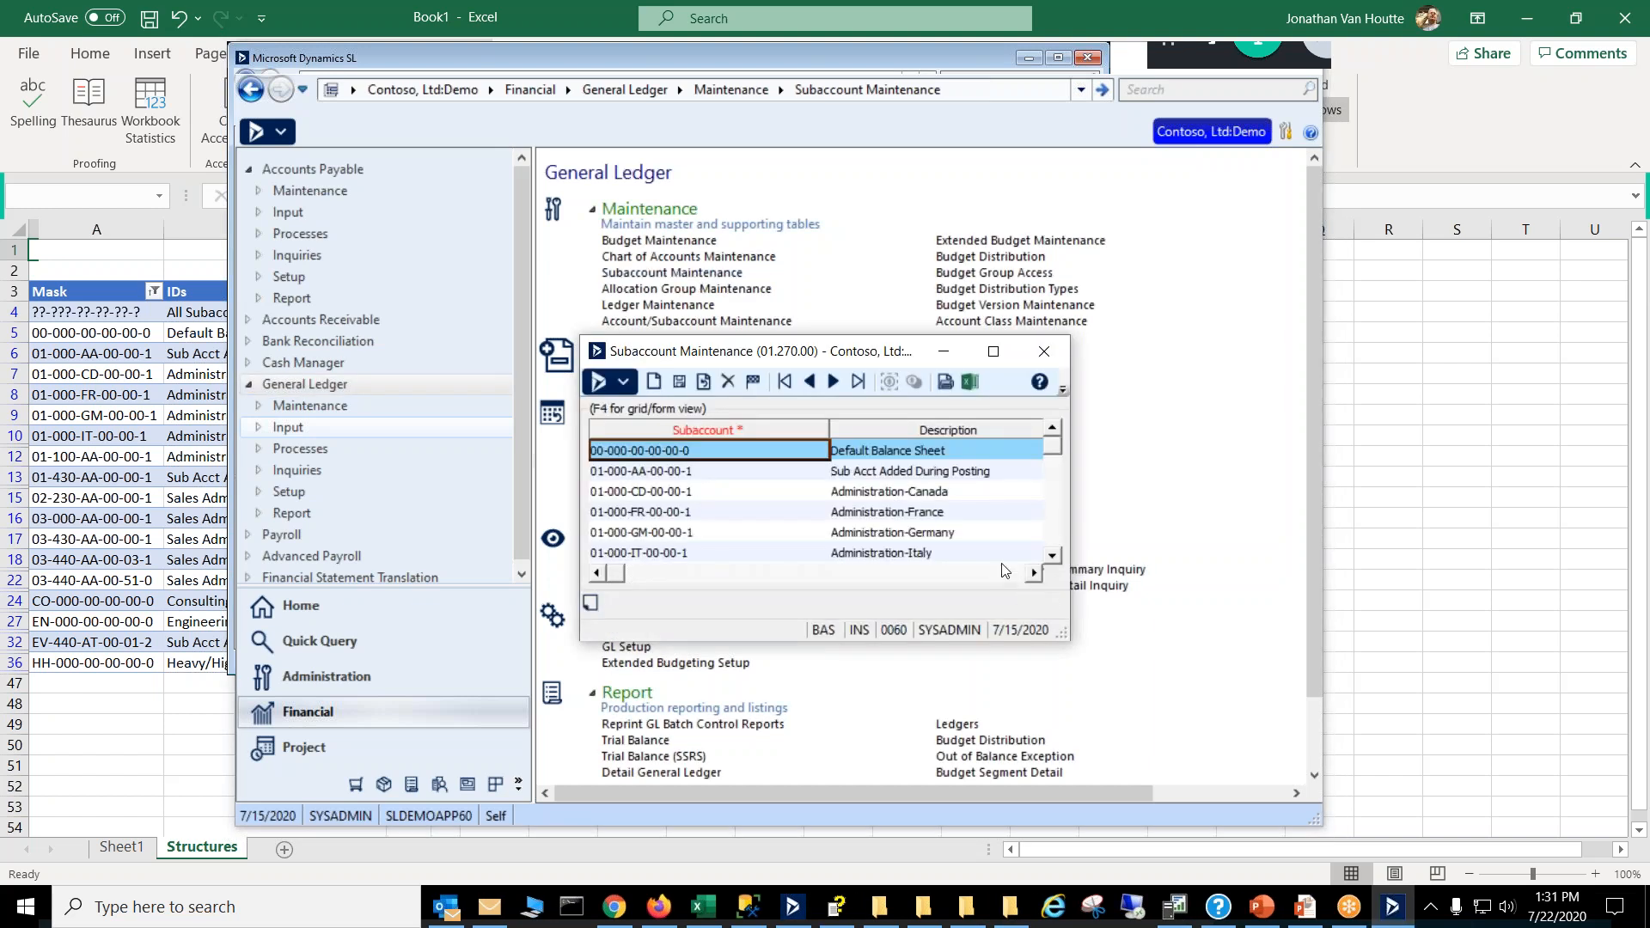
left_click(1004, 573)
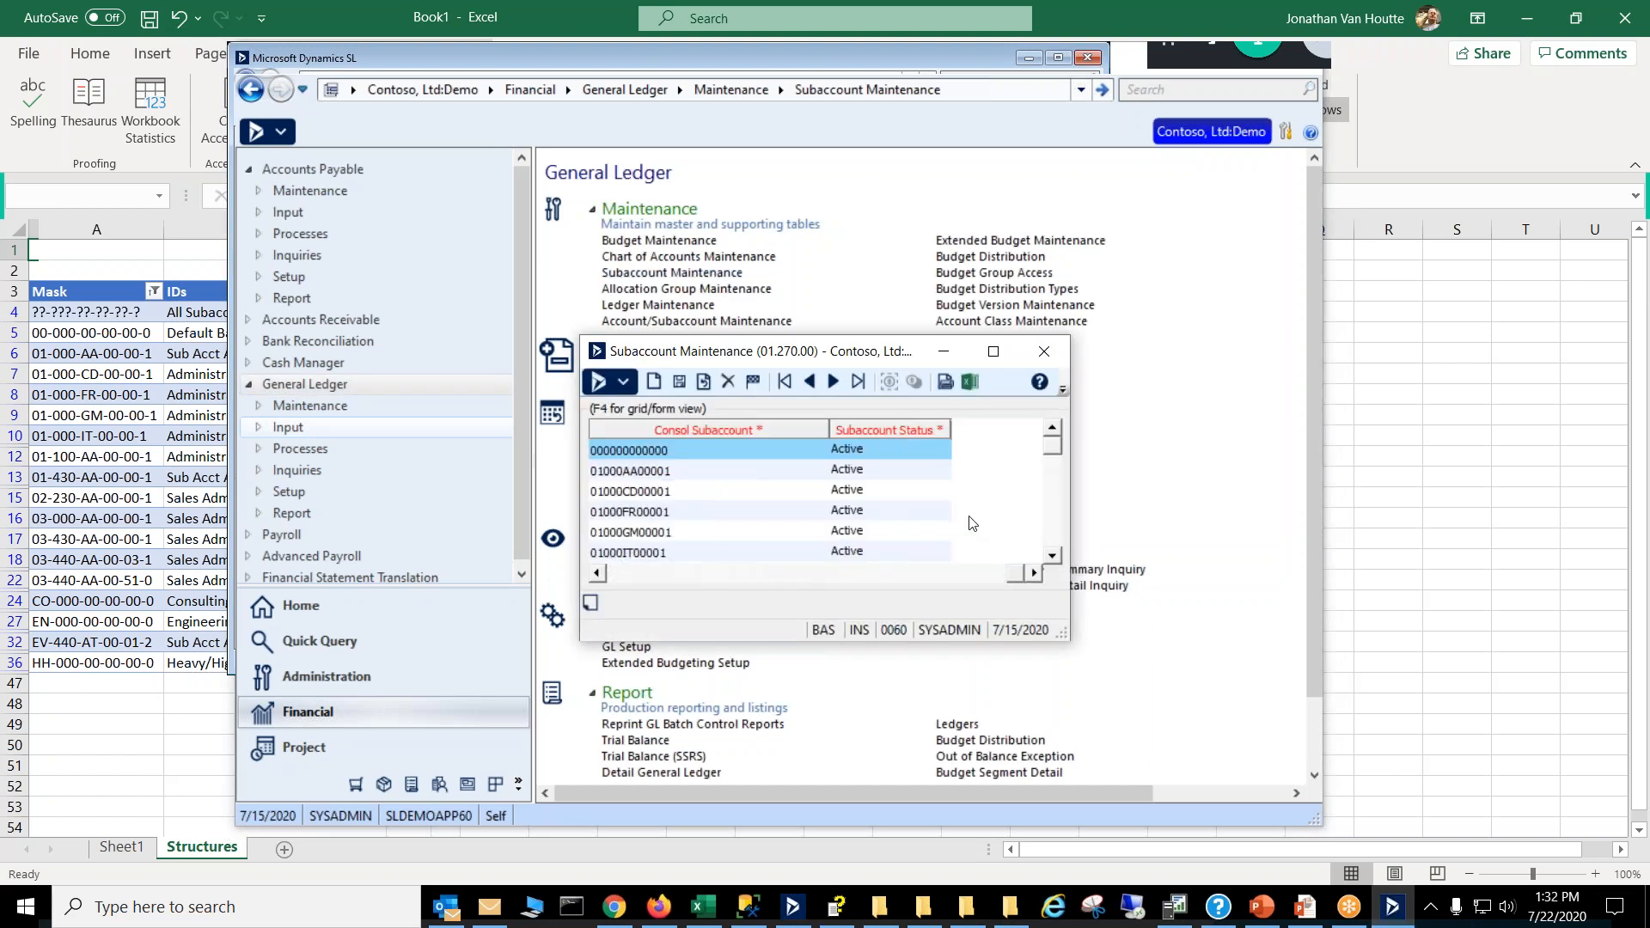
left_click(926, 492)
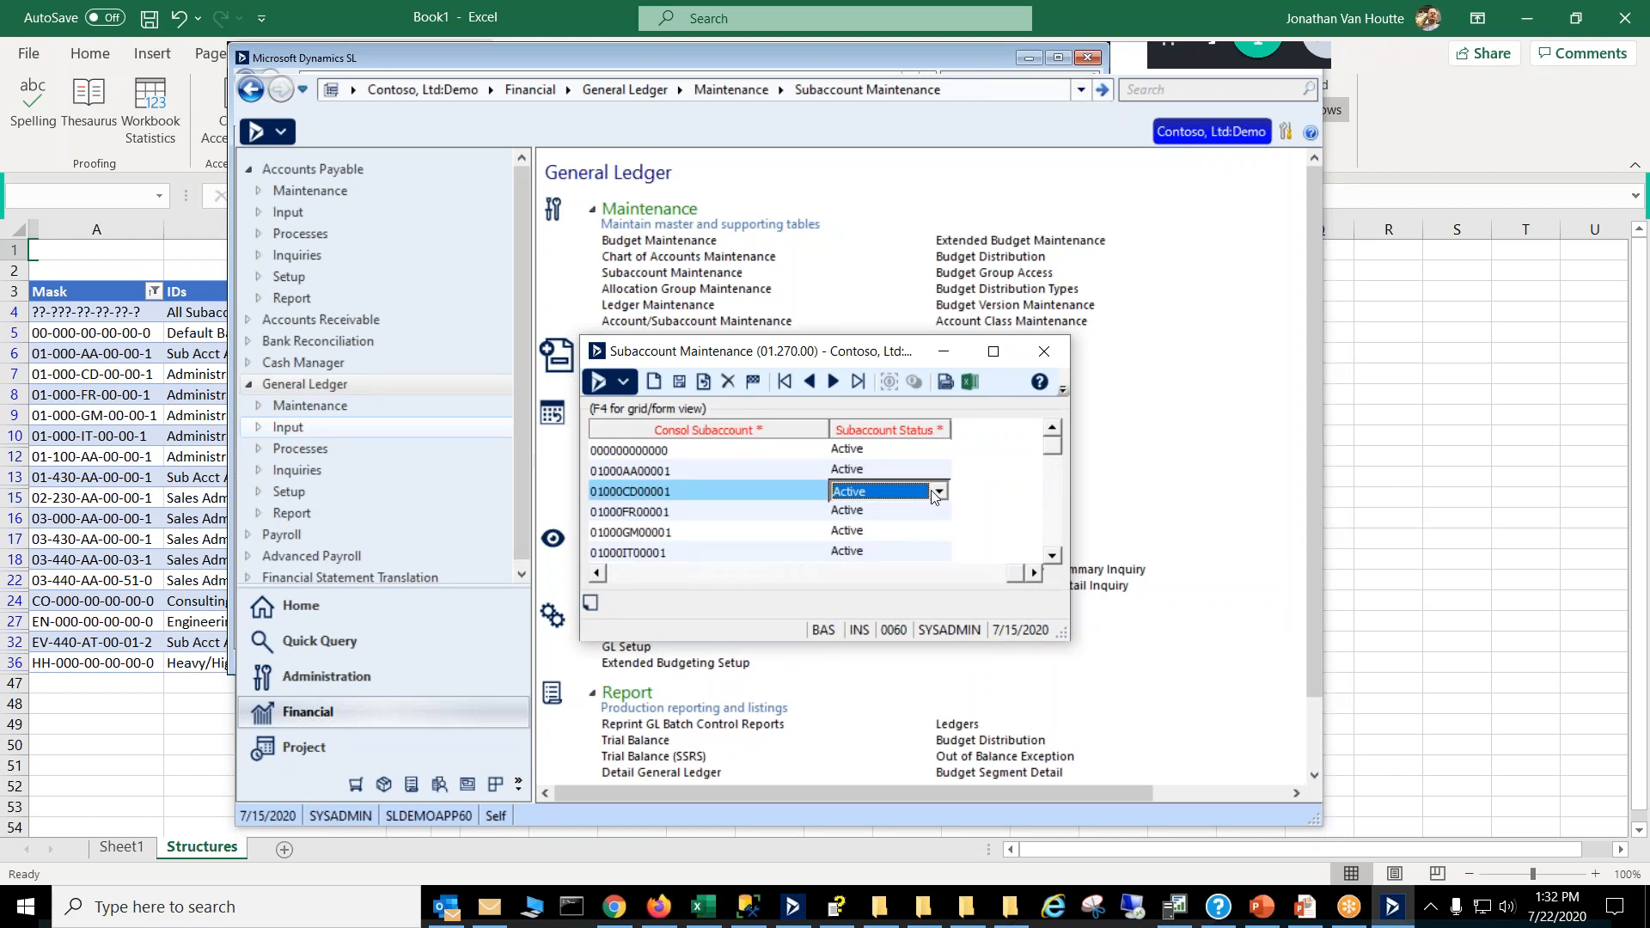
left_click(1044, 351)
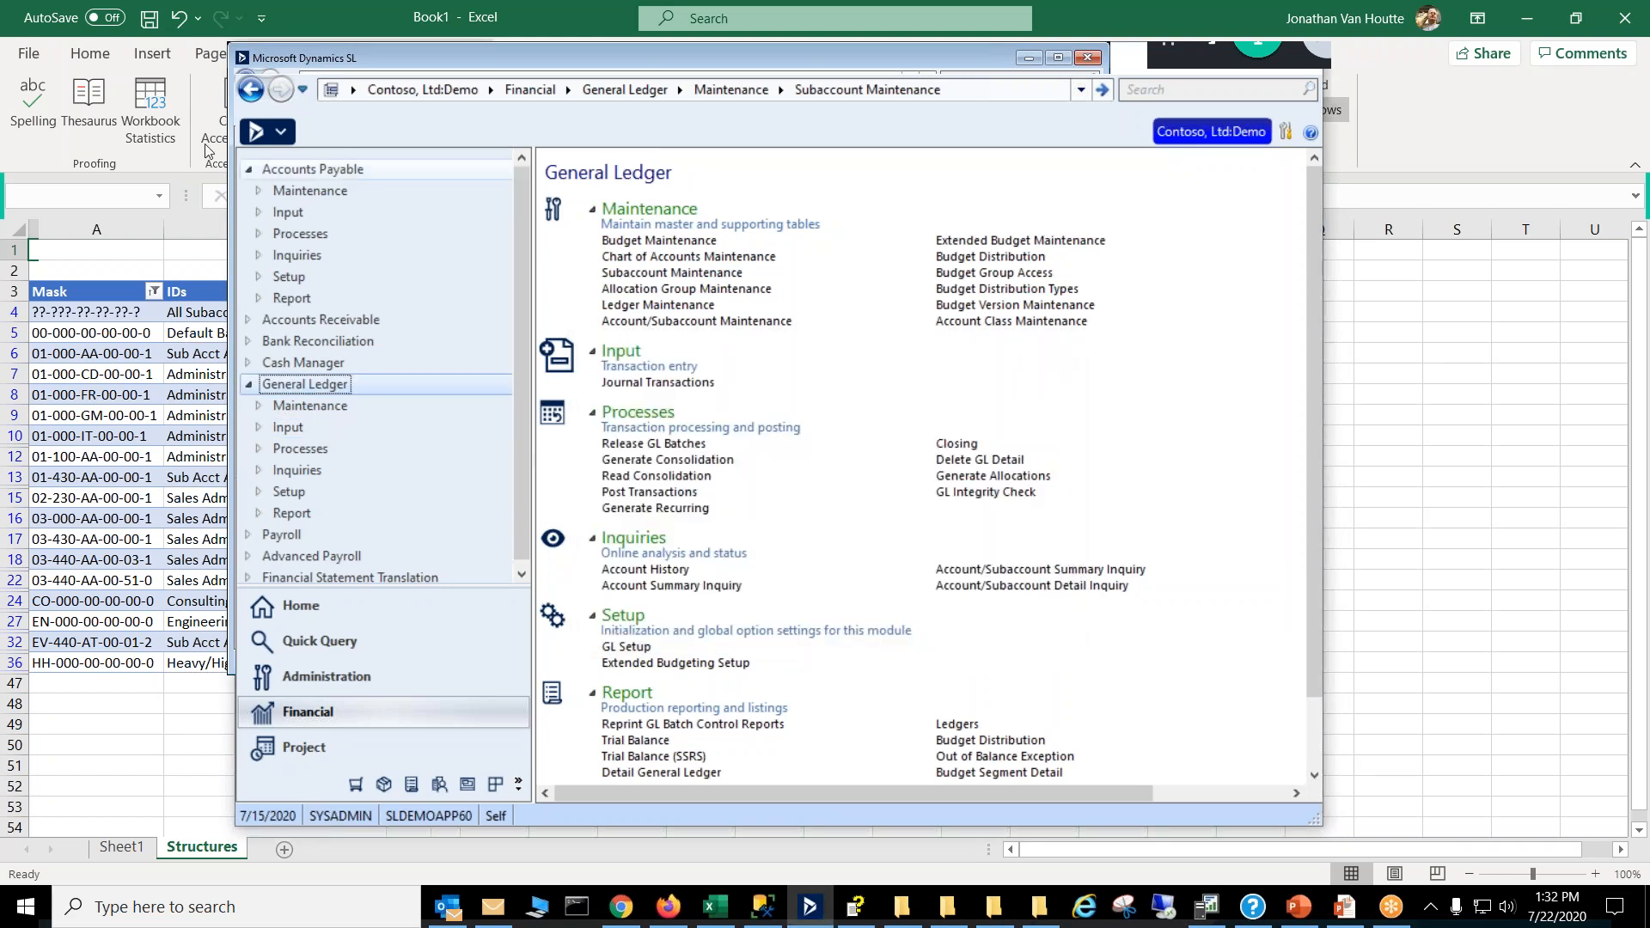
Step: Return to the Excel Structures sheet and review which subaccounts are included in the Mask filter, leaving the filter as it is
left_click(97, 764)
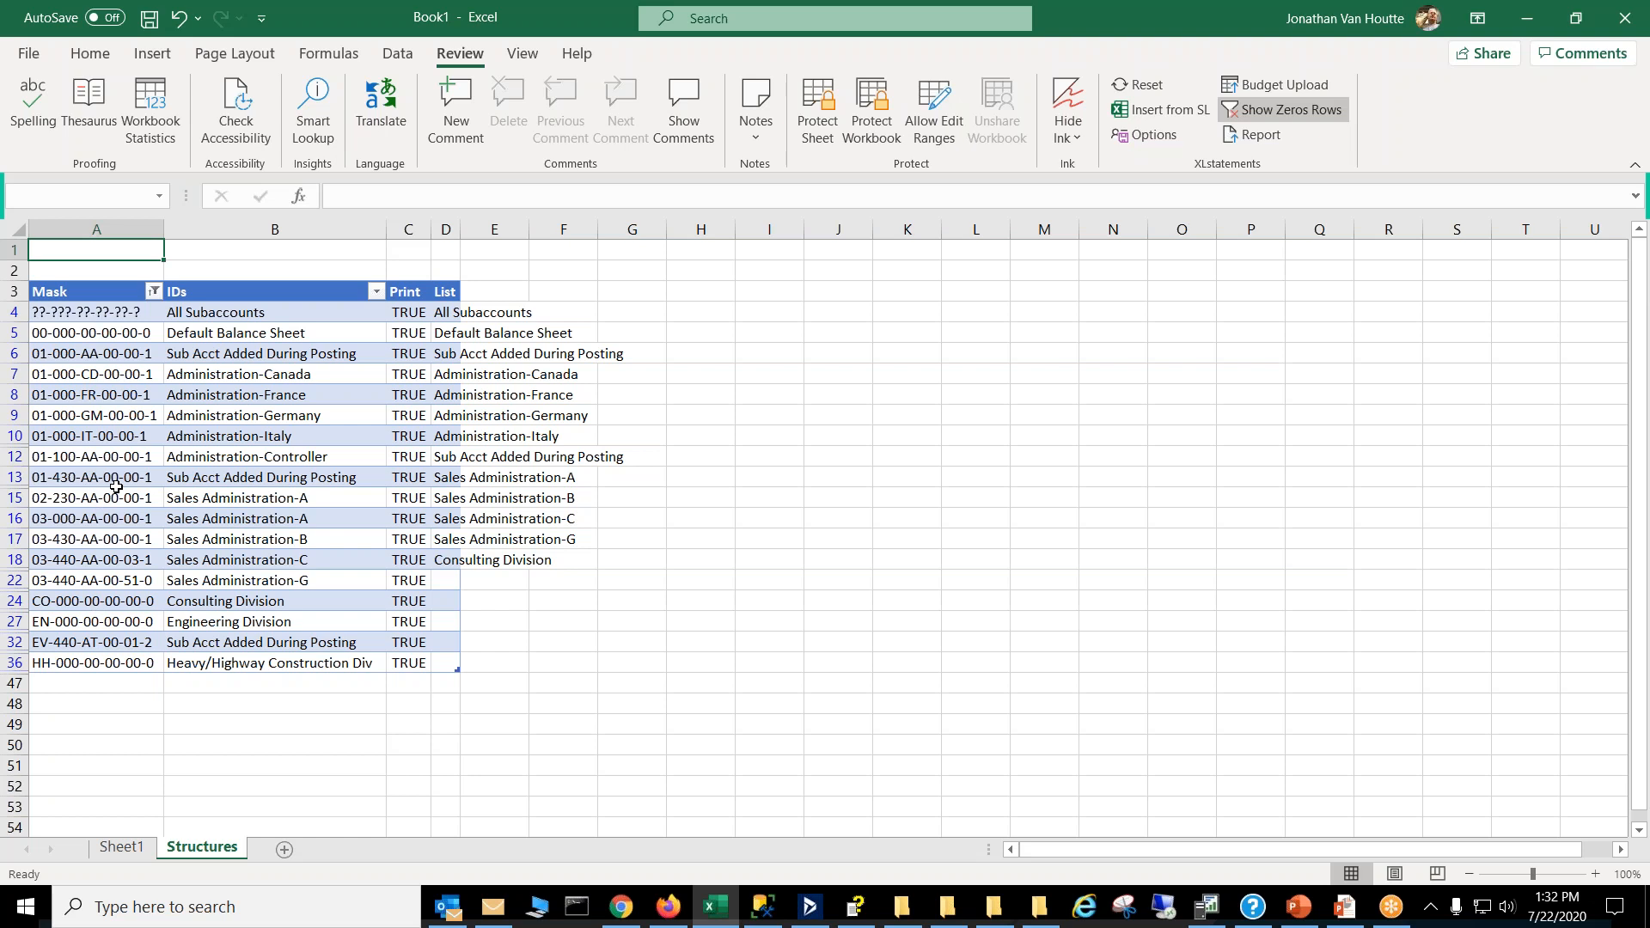
left_click(154, 292)
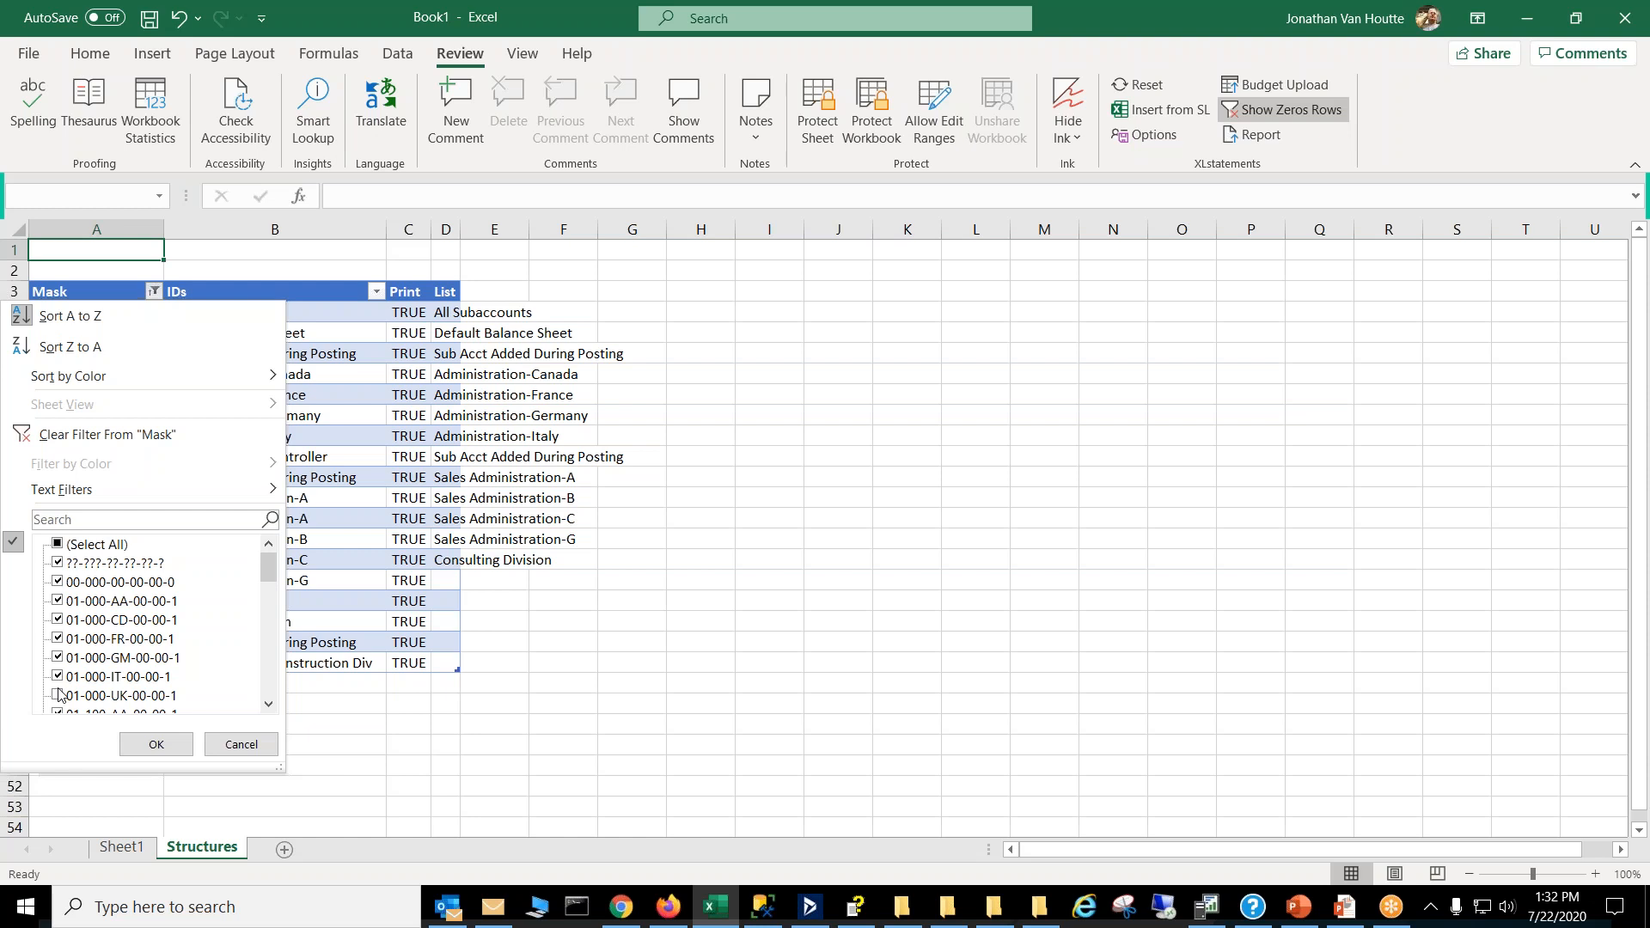
left_click(276, 662)
left_click(274, 663)
left_click(275, 669)
left_click(275, 668)
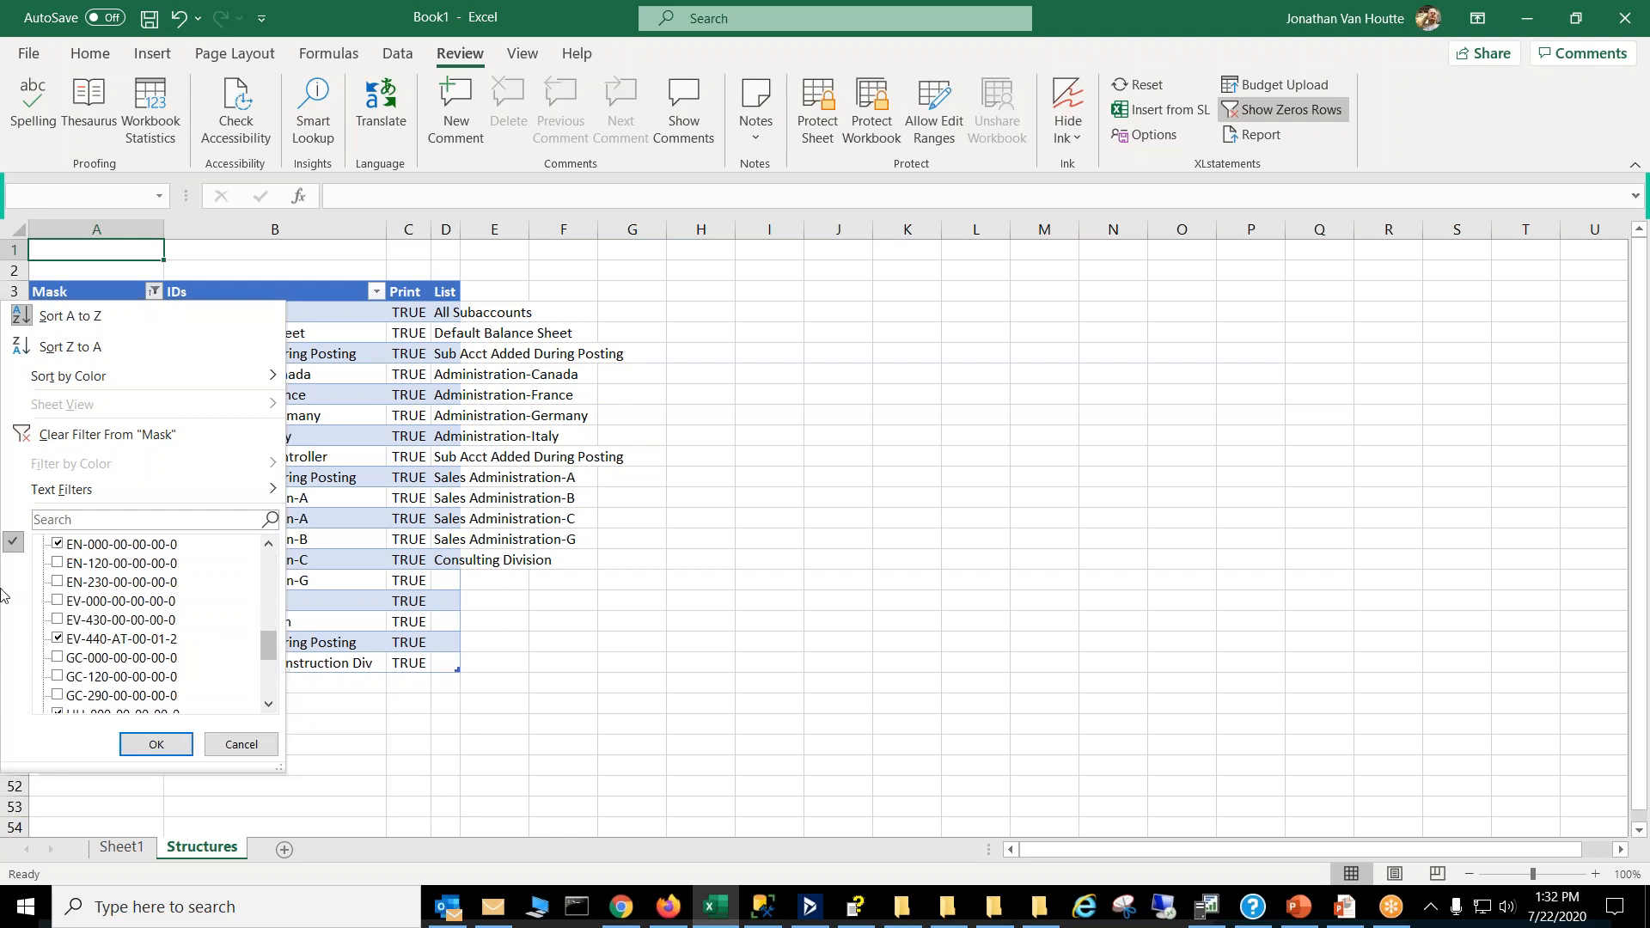
left_click(240, 745)
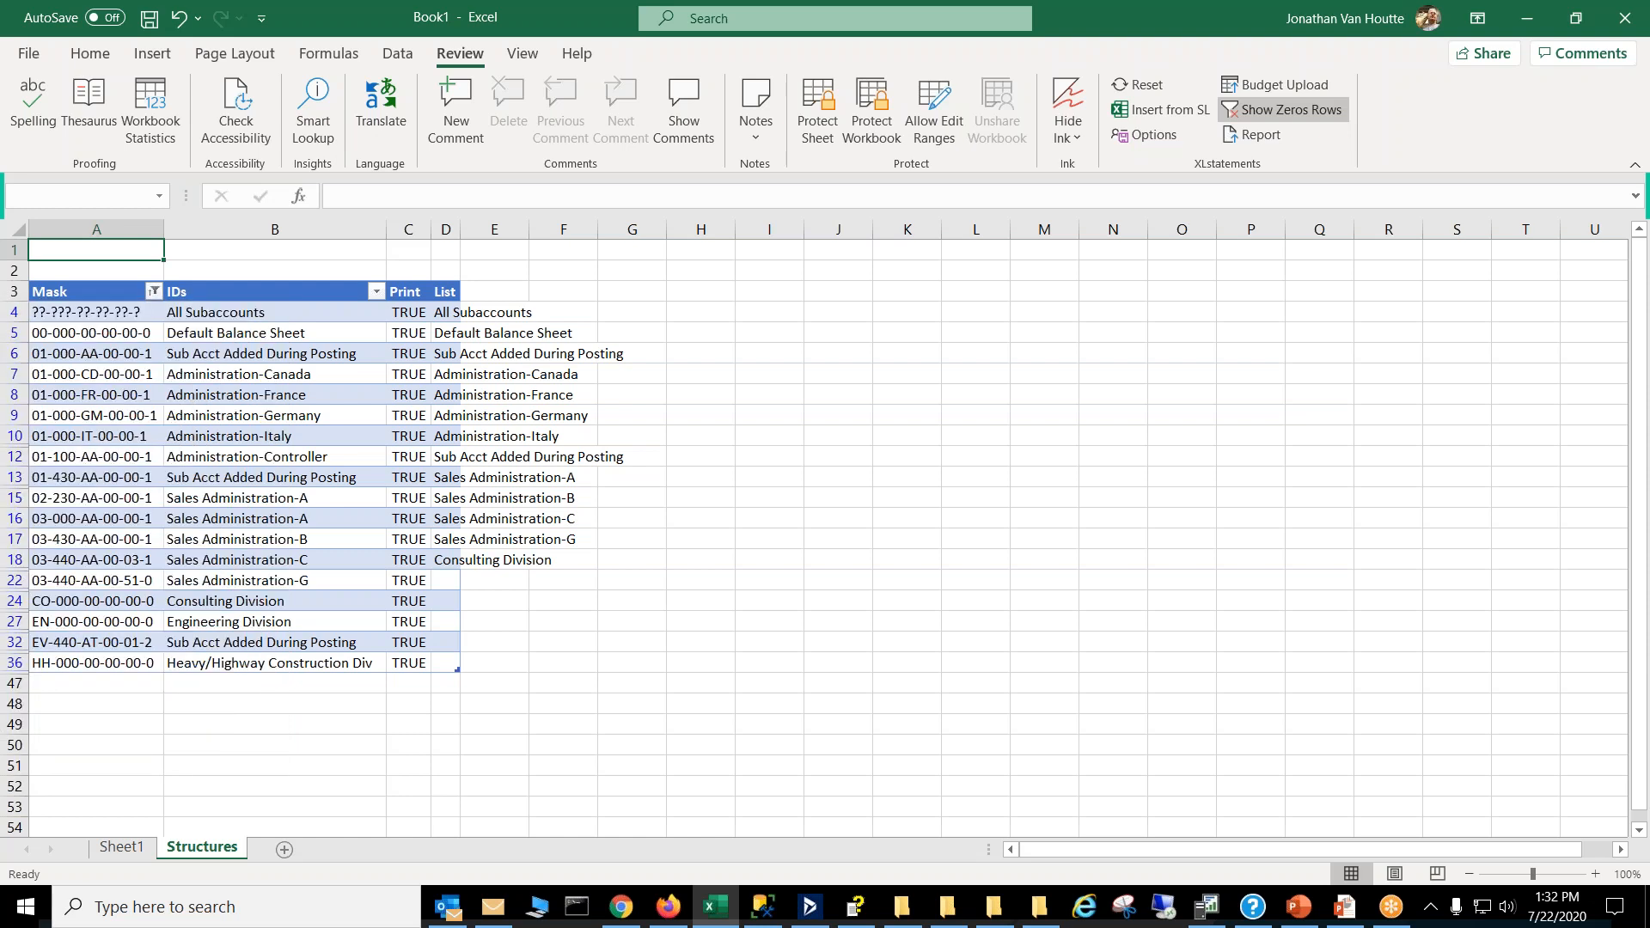
Step: Unhide column A on Sheet1 and select the subaccount mask cell A3
left_click(118, 849)
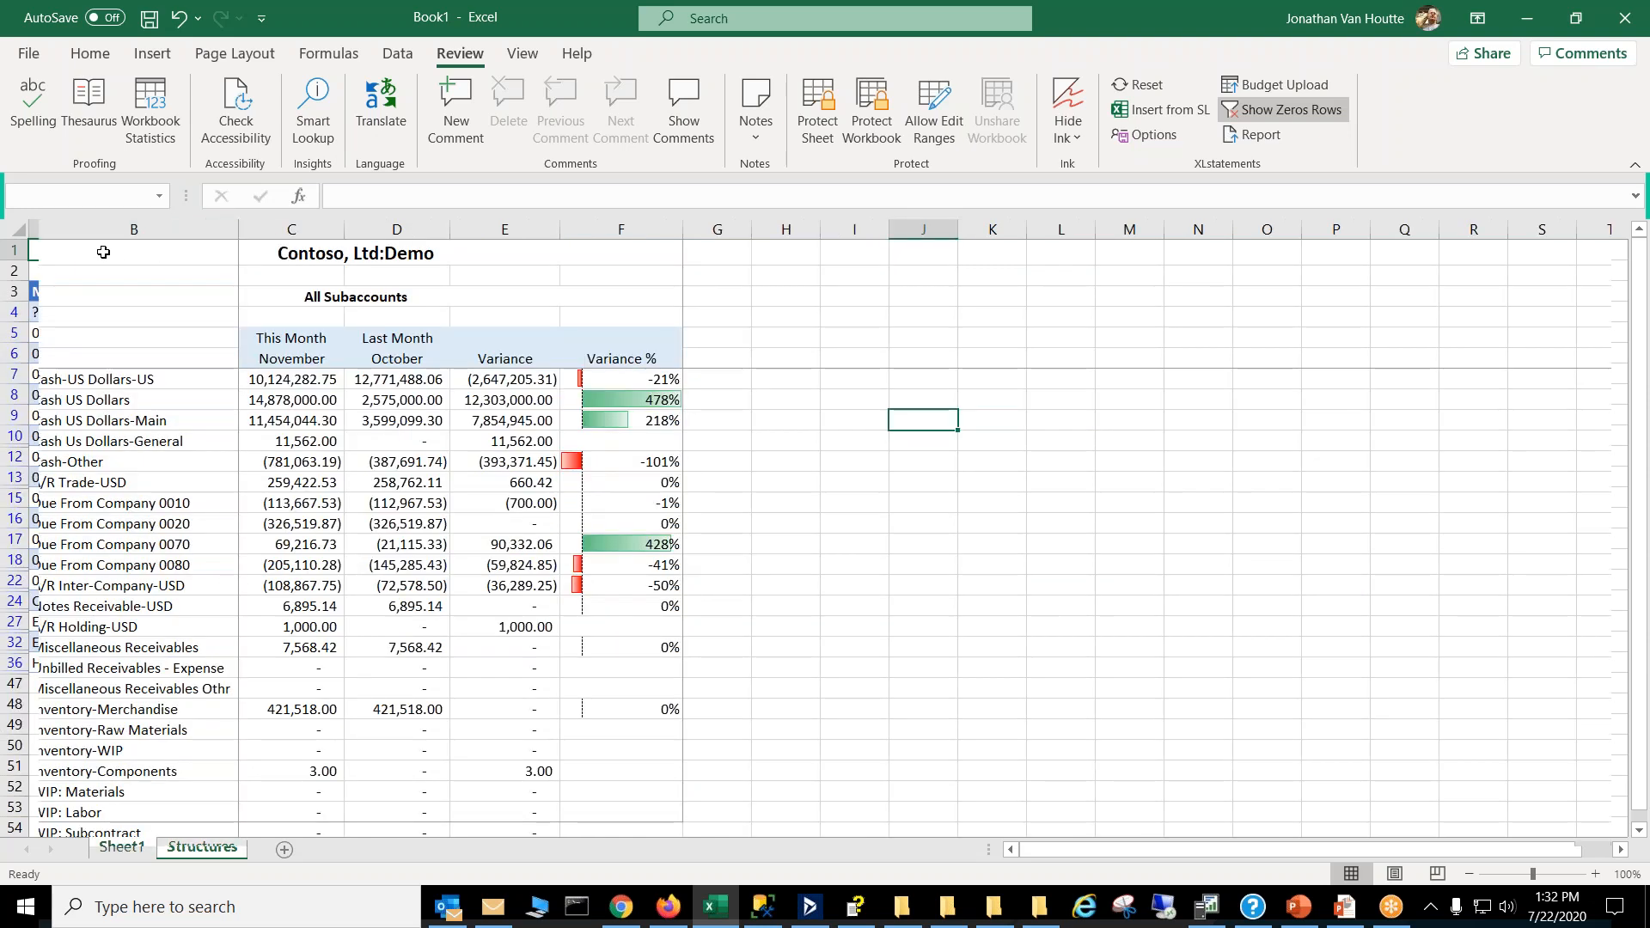
left_click_drag(86, 230, 13, 231)
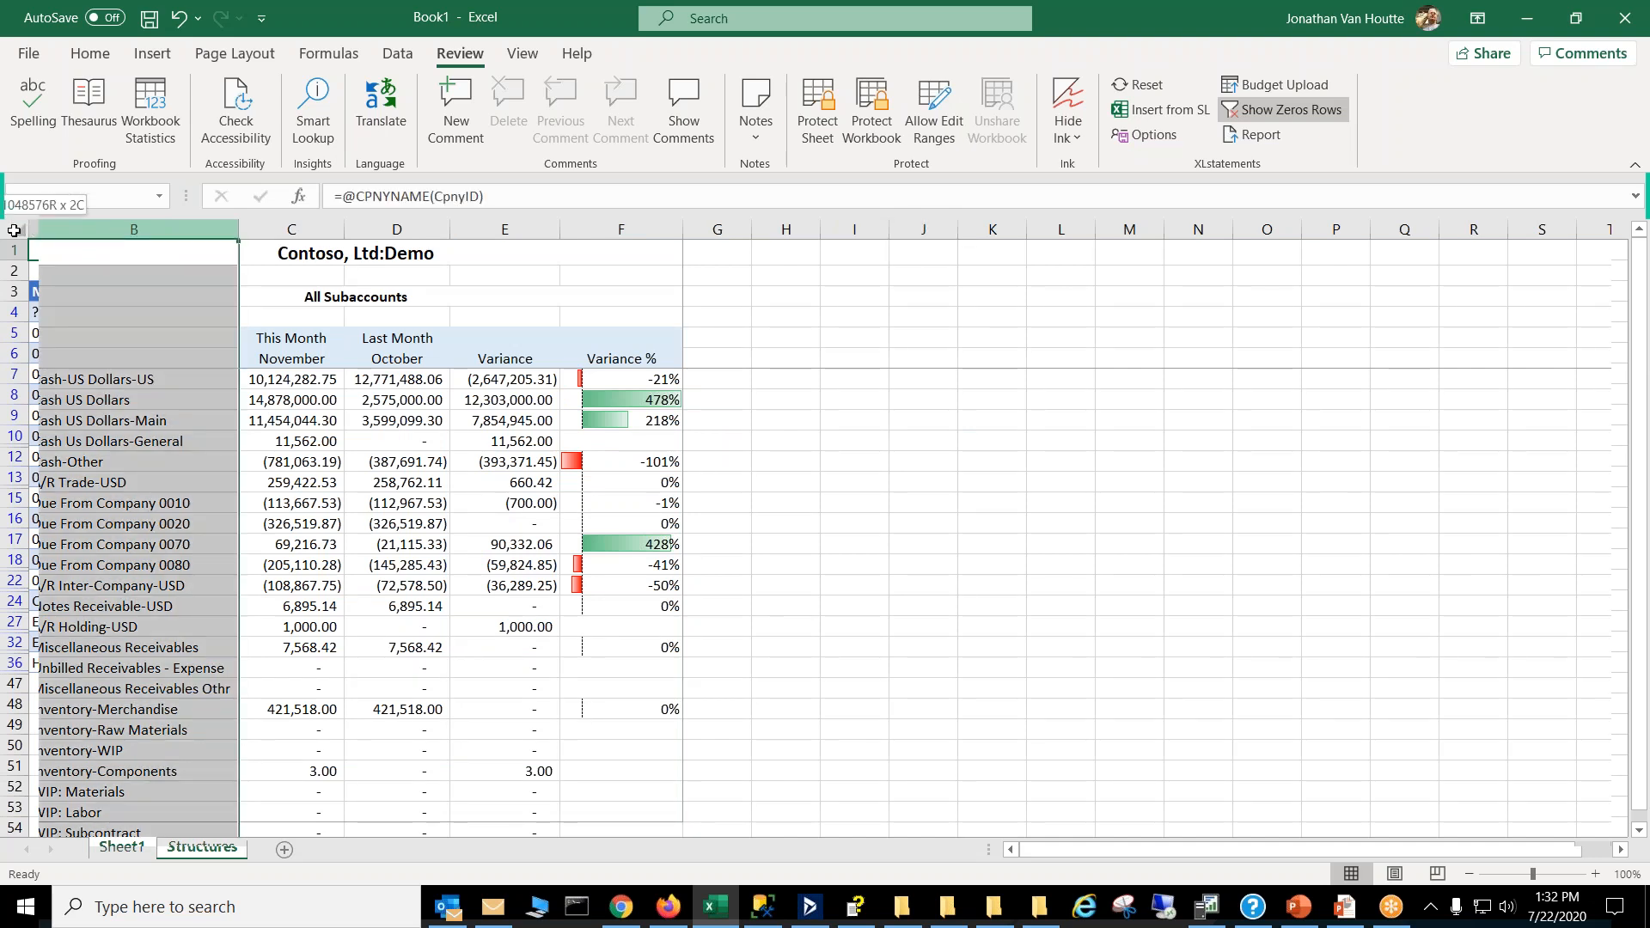
right_click(65, 231)
left_click(112, 601)
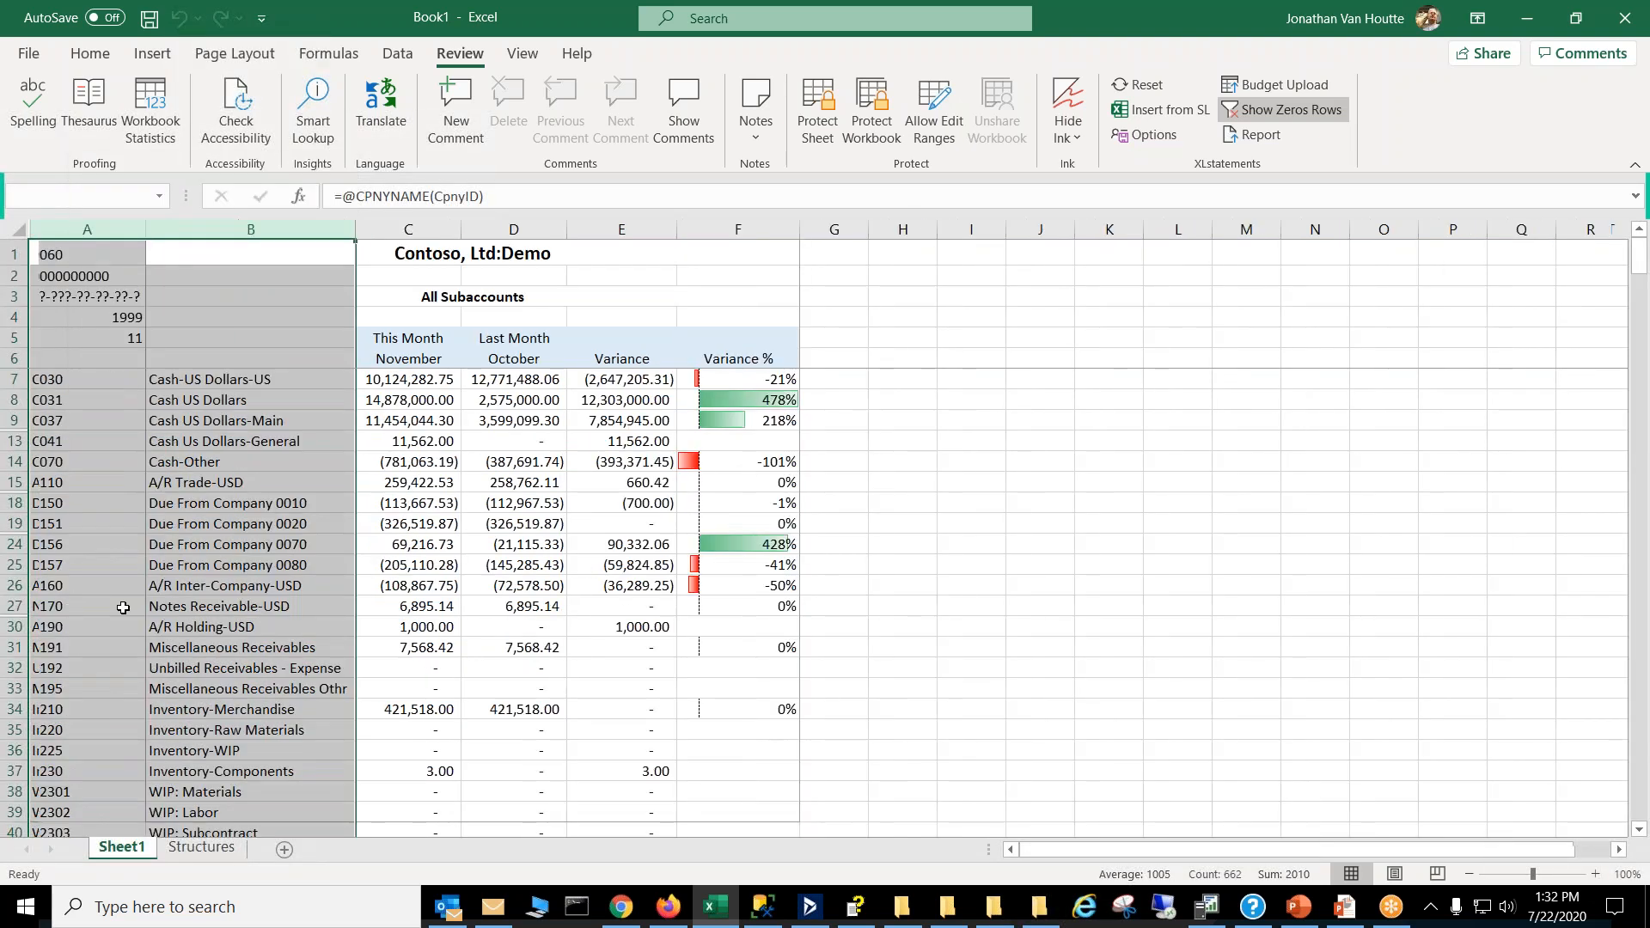
left_click(103, 296)
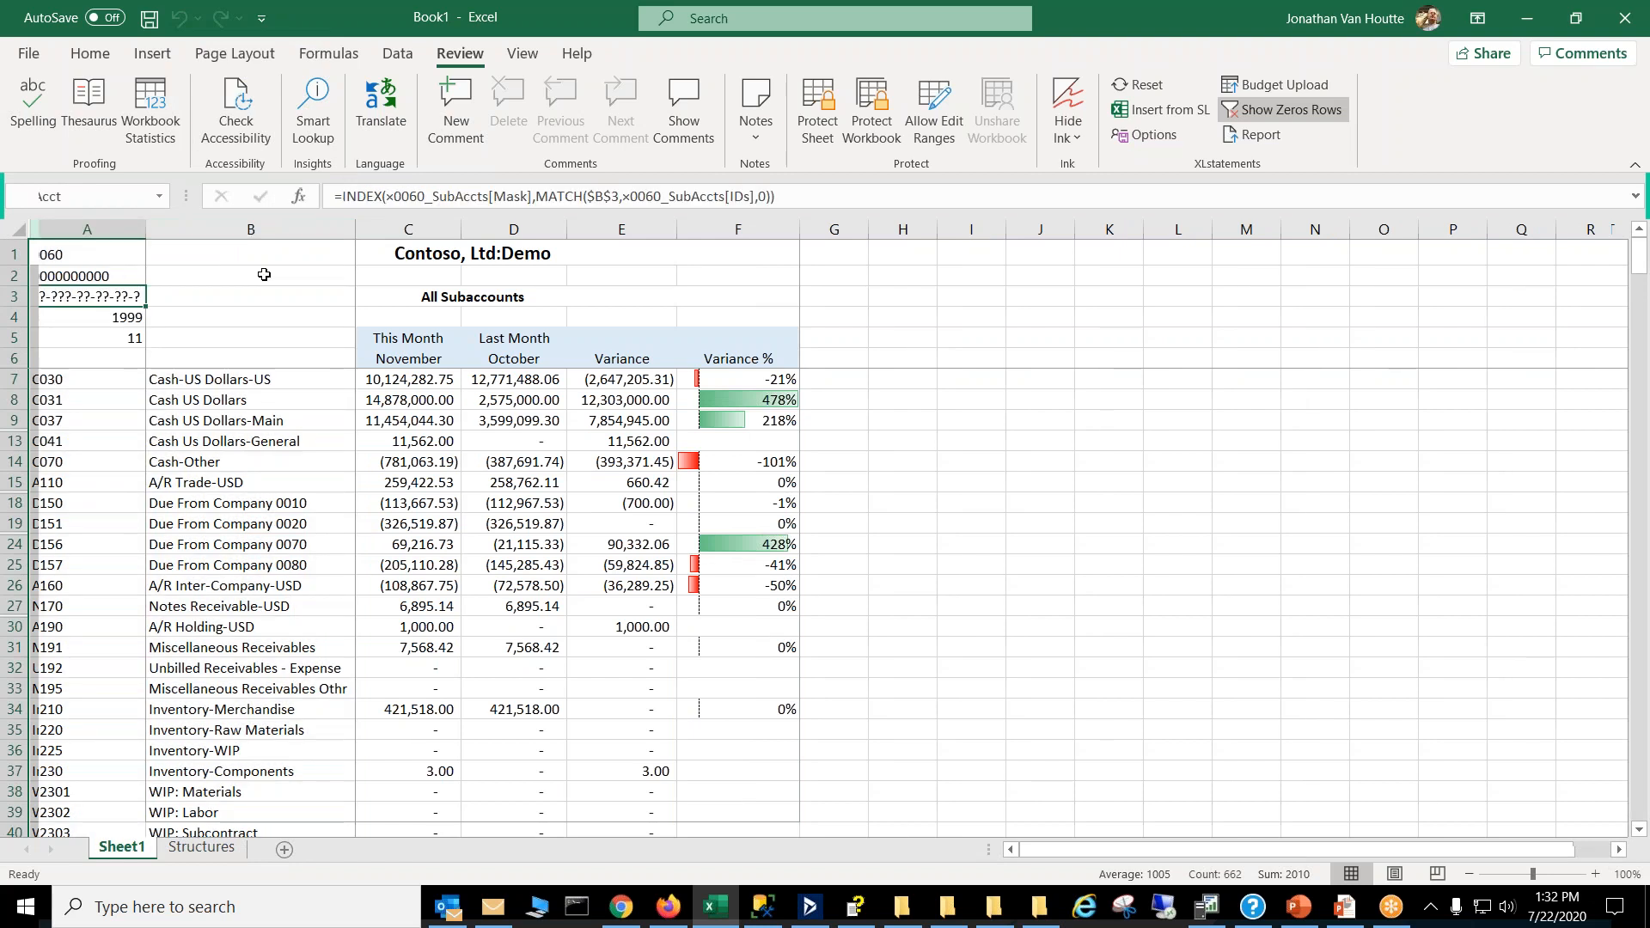
Step: Try to re-insert the subaccount list at cell A3 from Dynamics SL, cancel replacing the existing structure, and close the insert dialog
left_click(1170, 114)
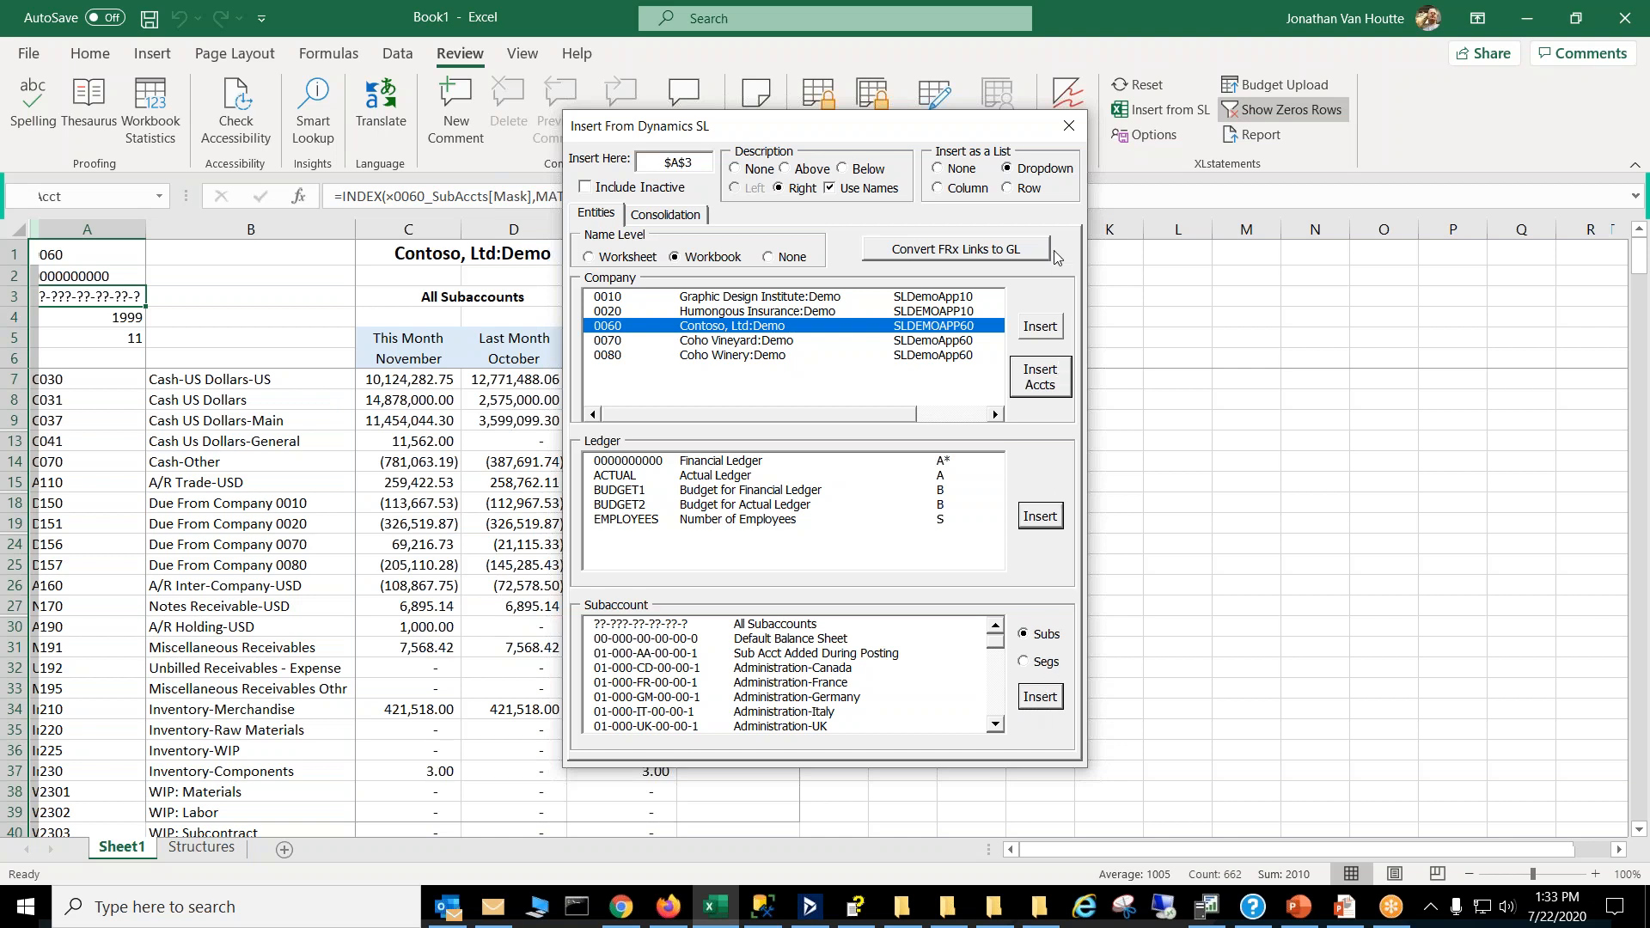
left_click(1052, 694)
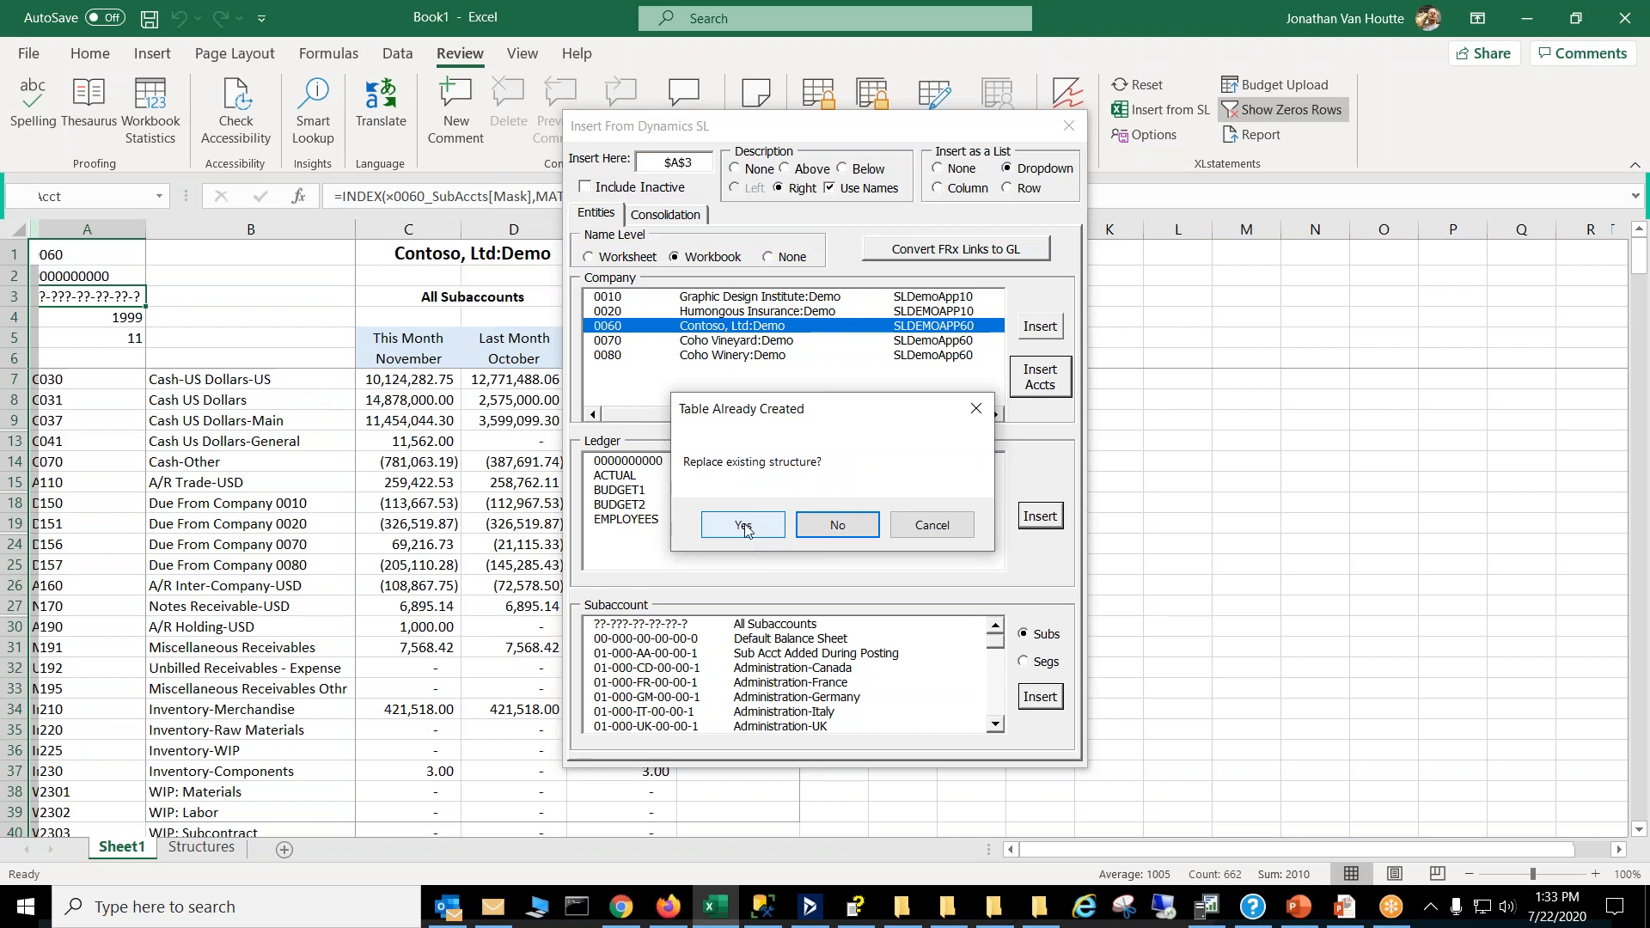
left_click(933, 525)
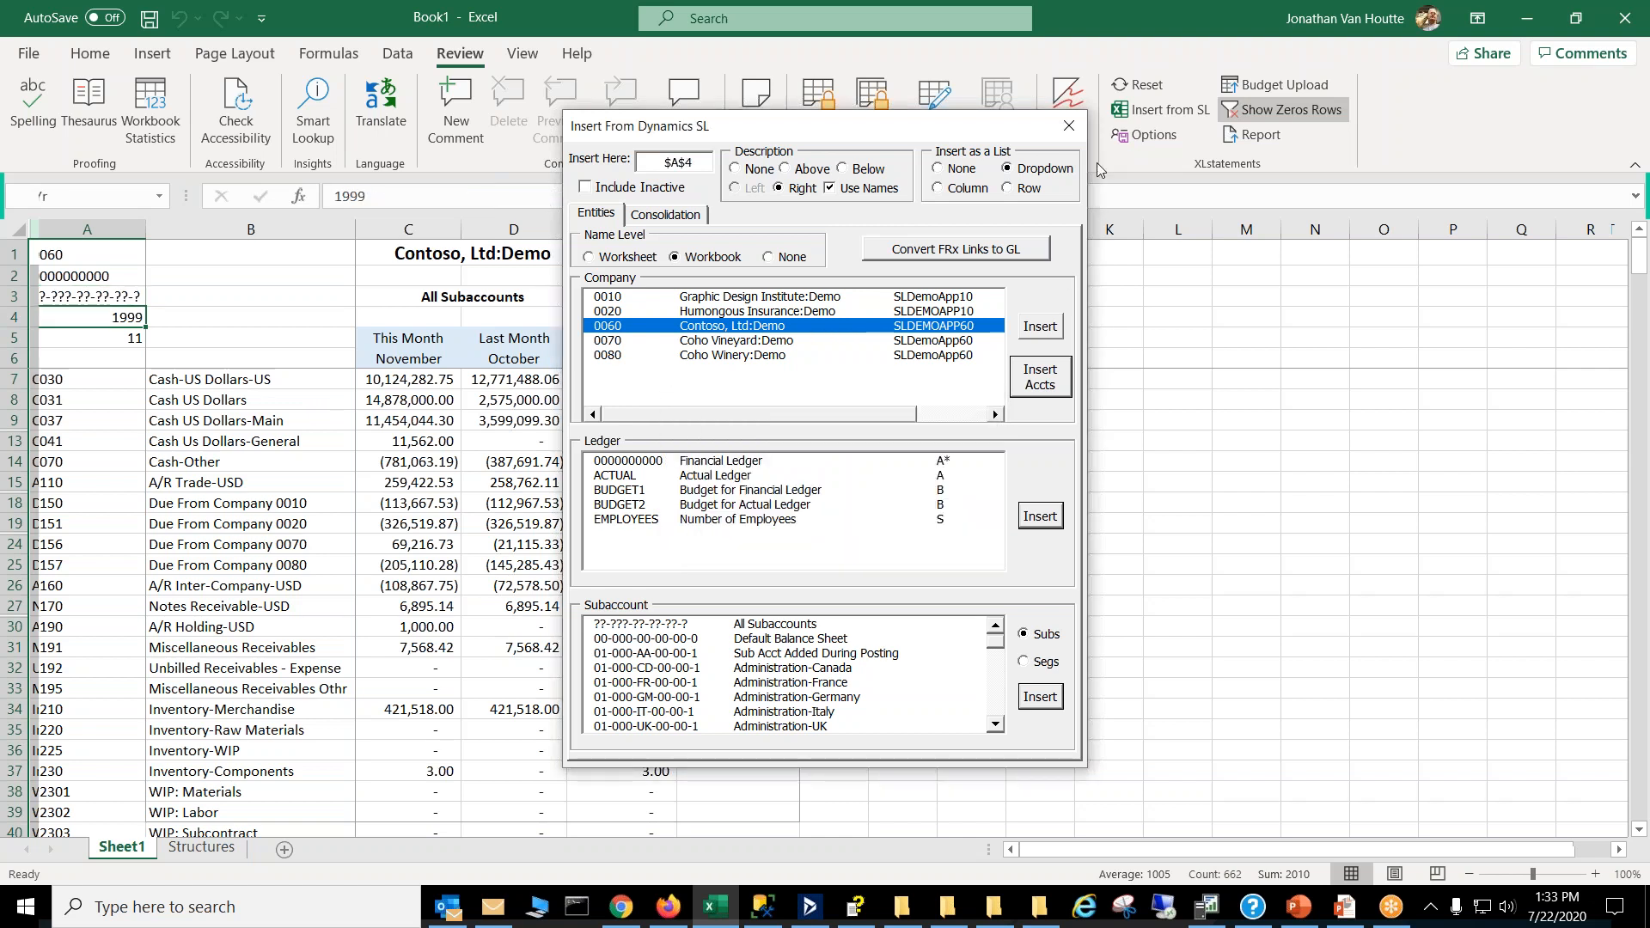
left_click(1068, 125)
Step: Review the subaccount table on the Structures sheet and the Insert From Dynamics SL subaccount options for cell A3 on Sheet1
left_click(185, 849)
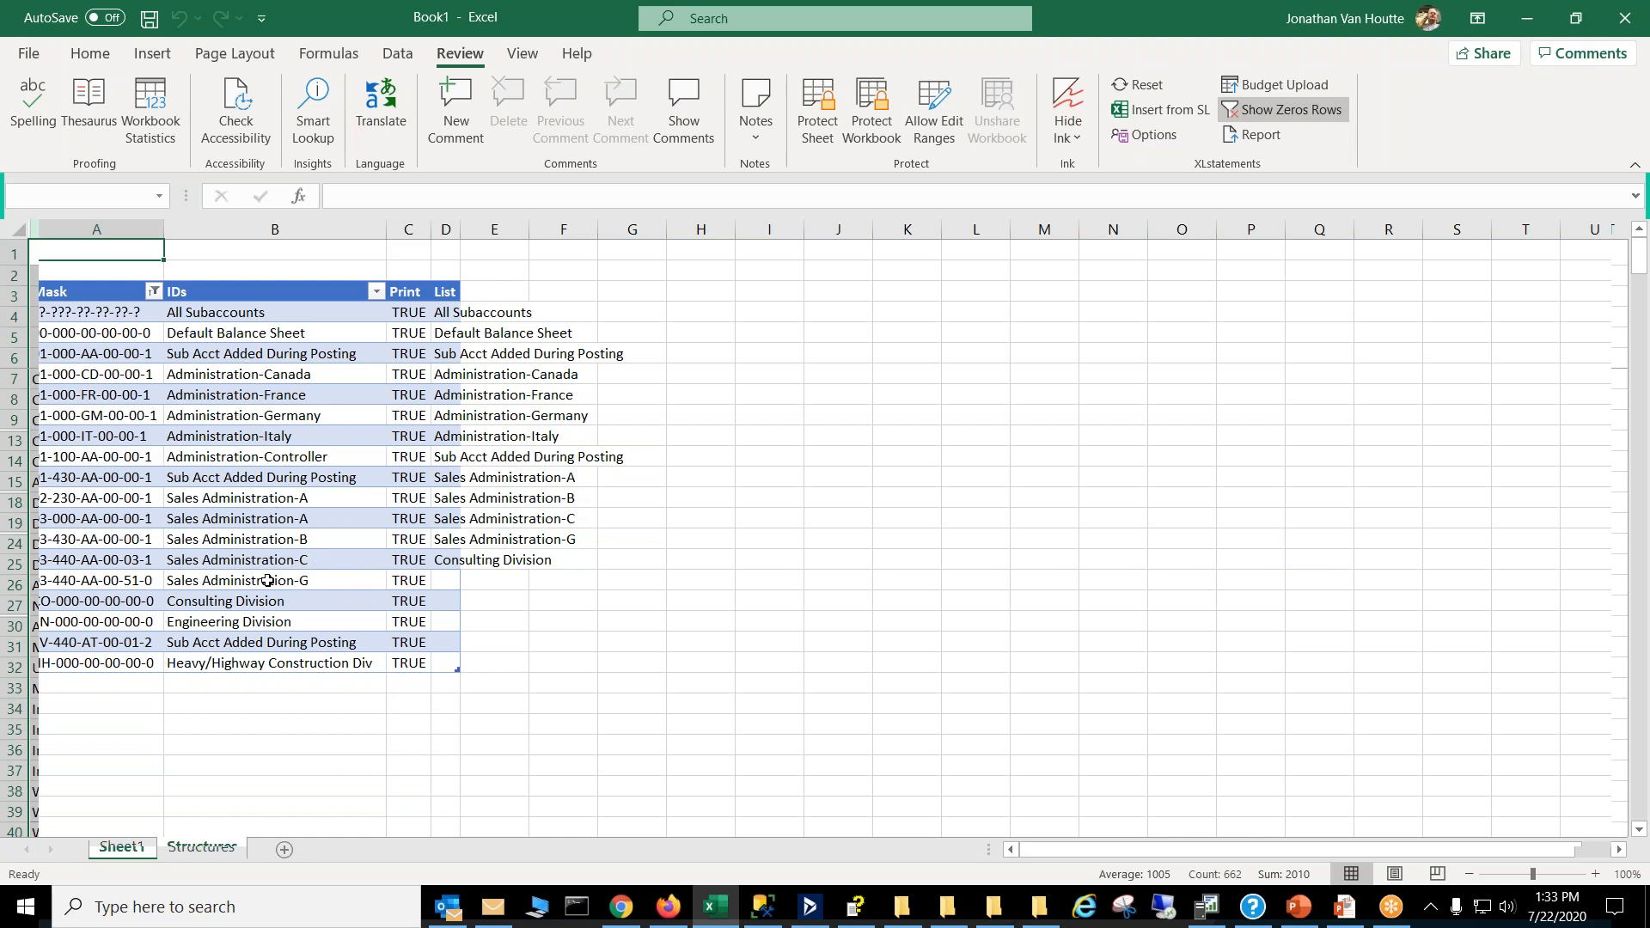
left_click(121, 847)
left_click(128, 297)
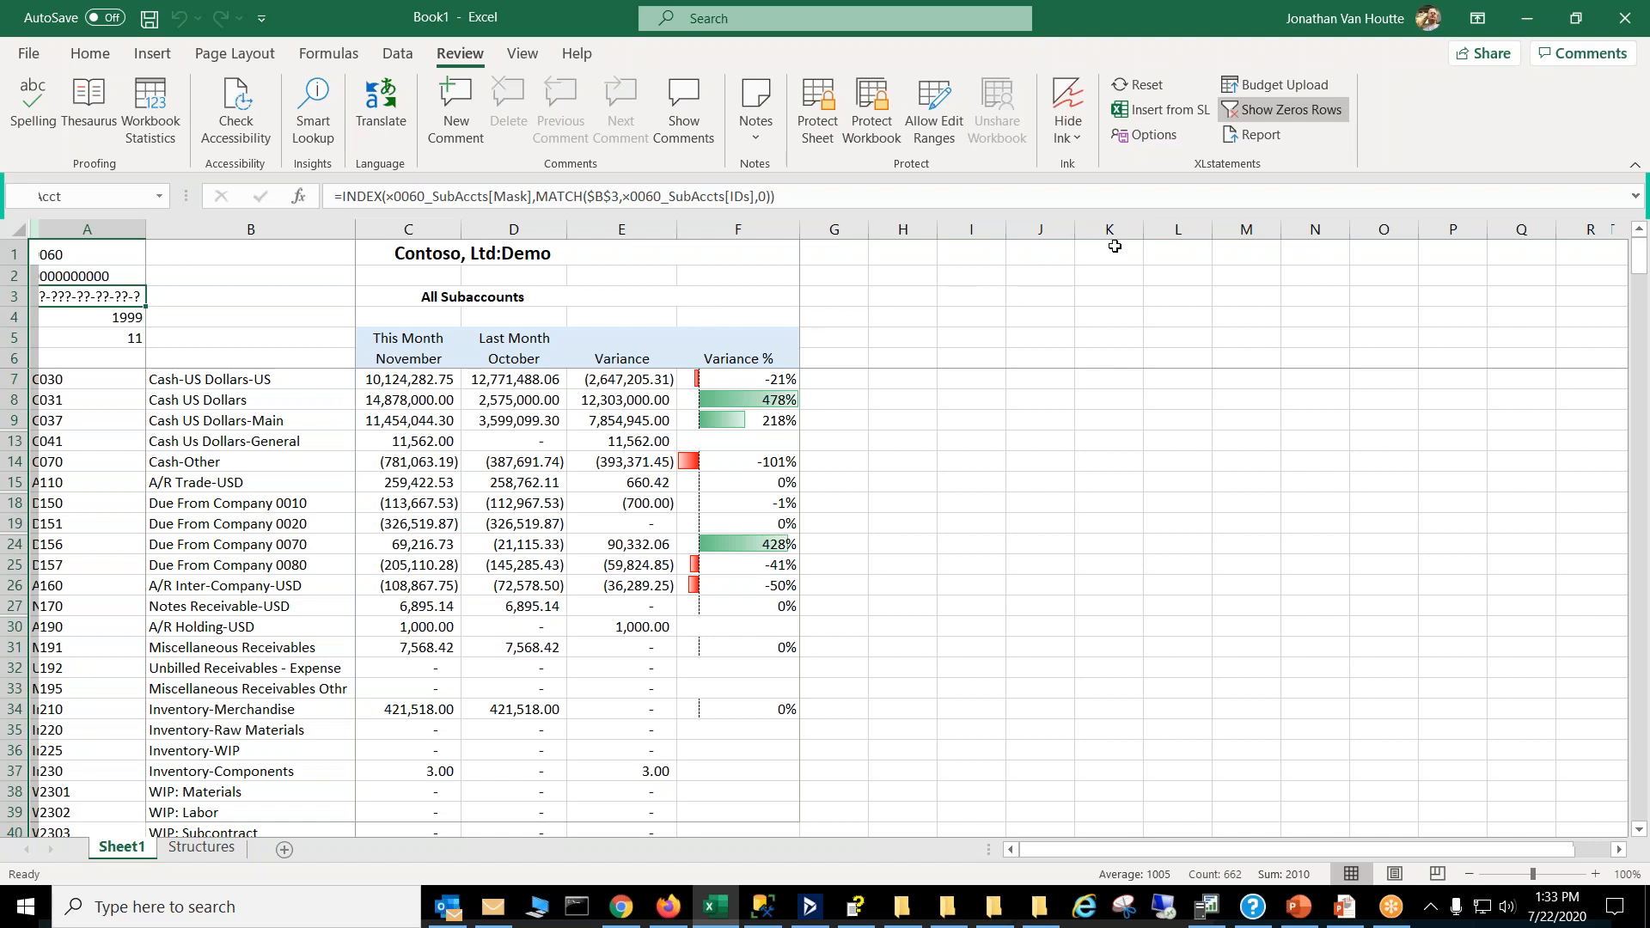
left_click(1142, 114)
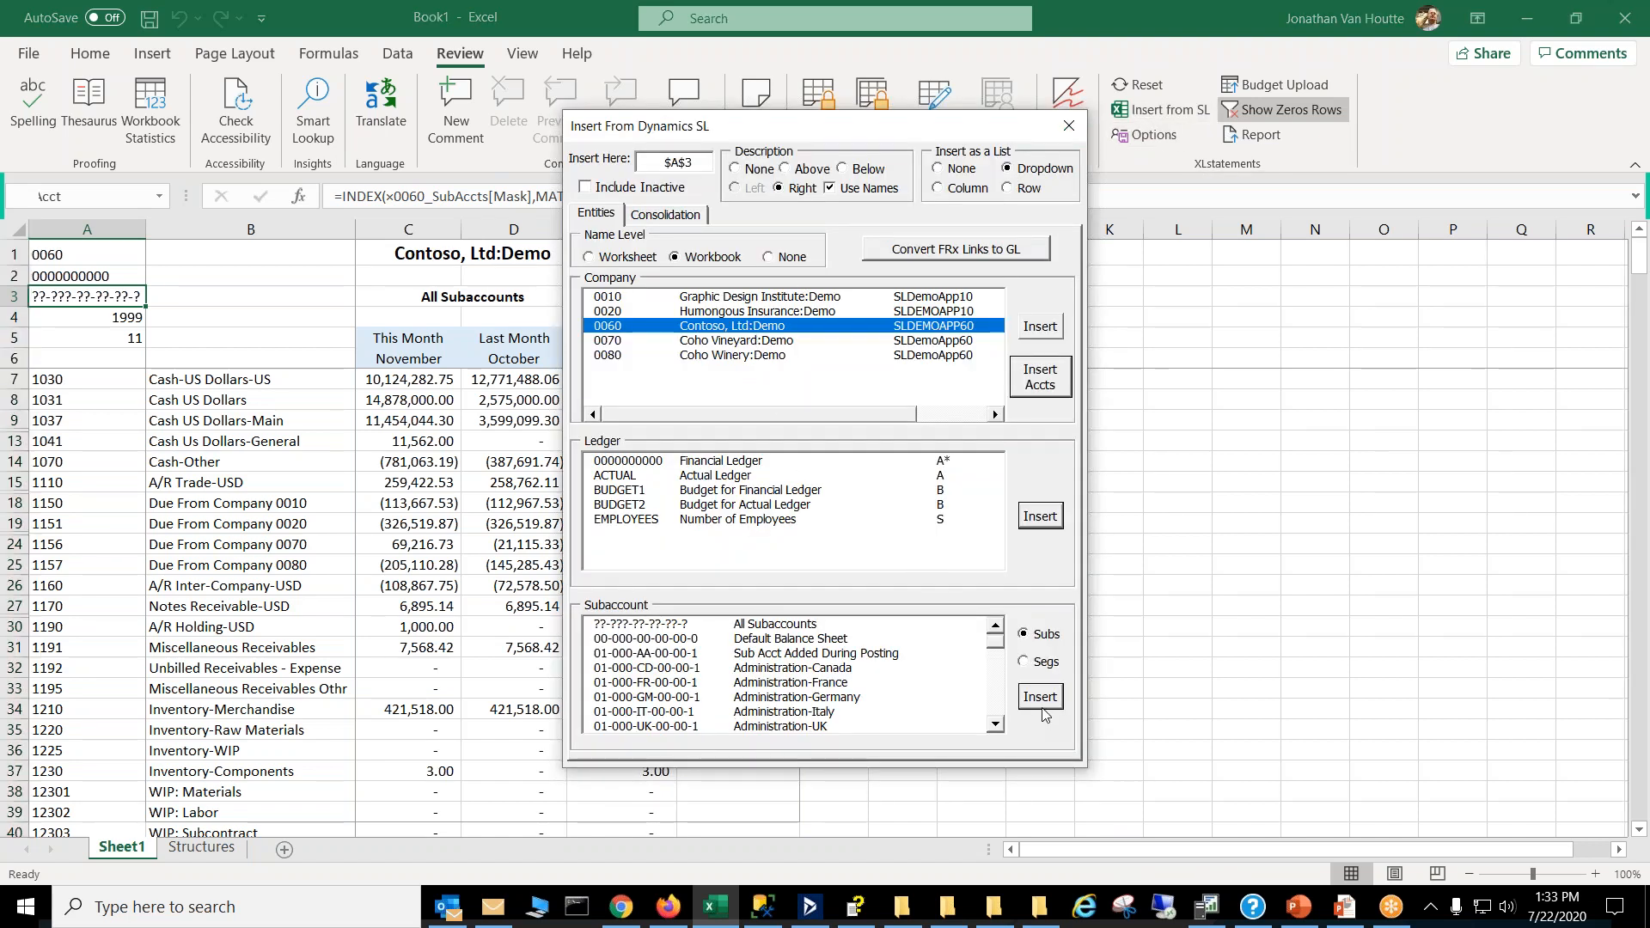
left_click(1070, 125)
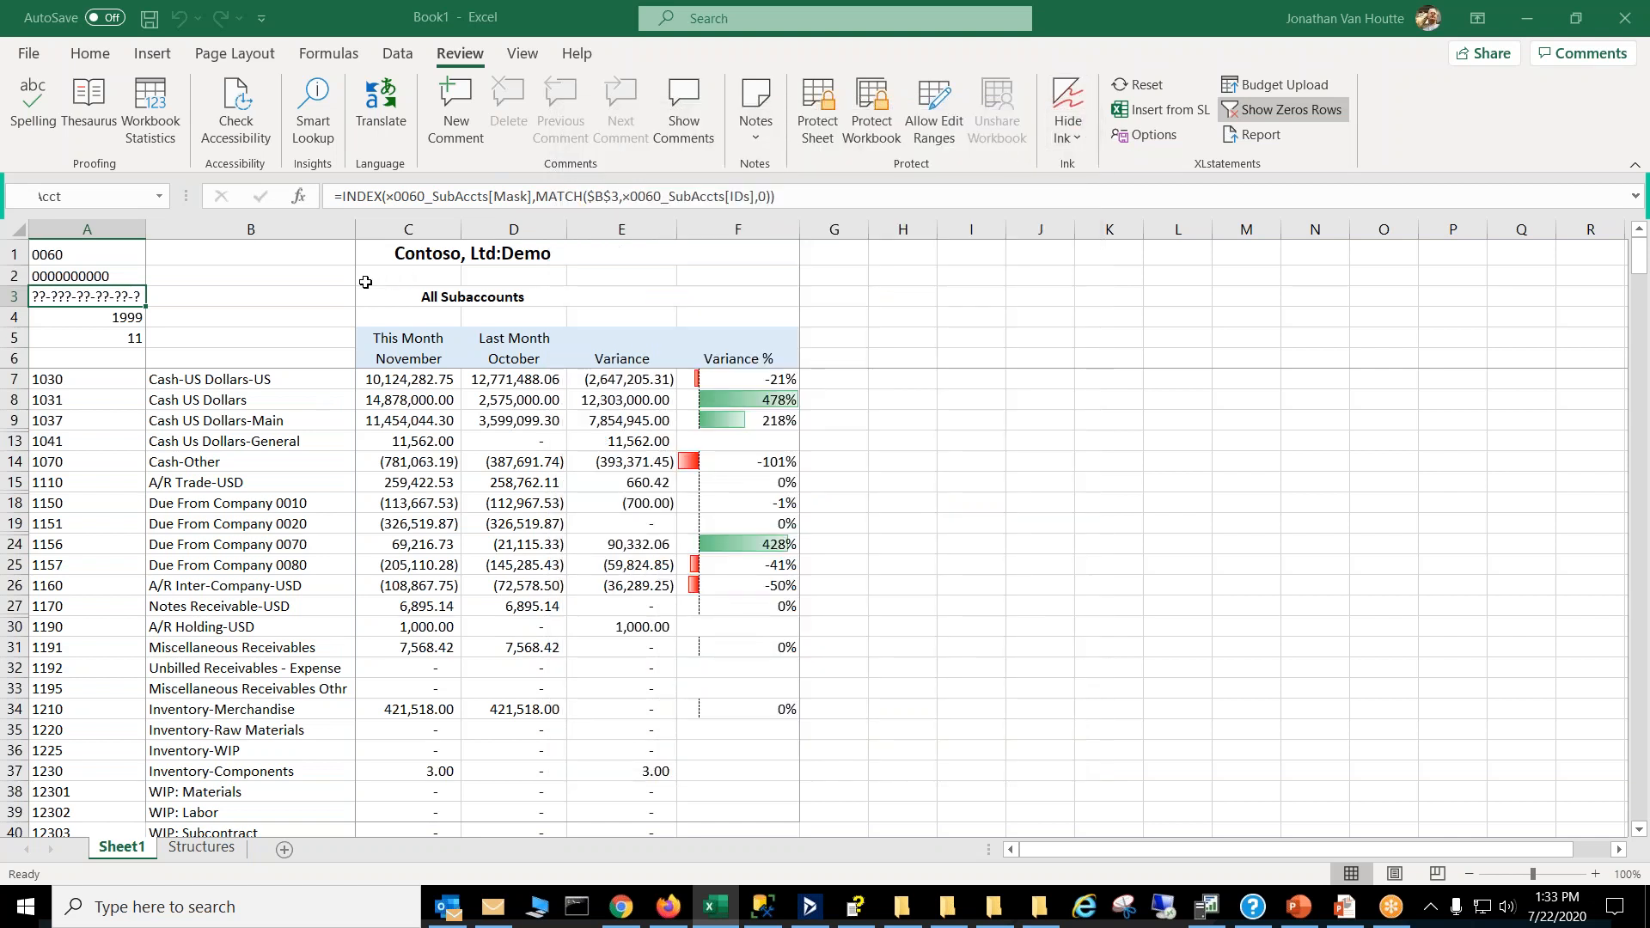
left_click(289, 298)
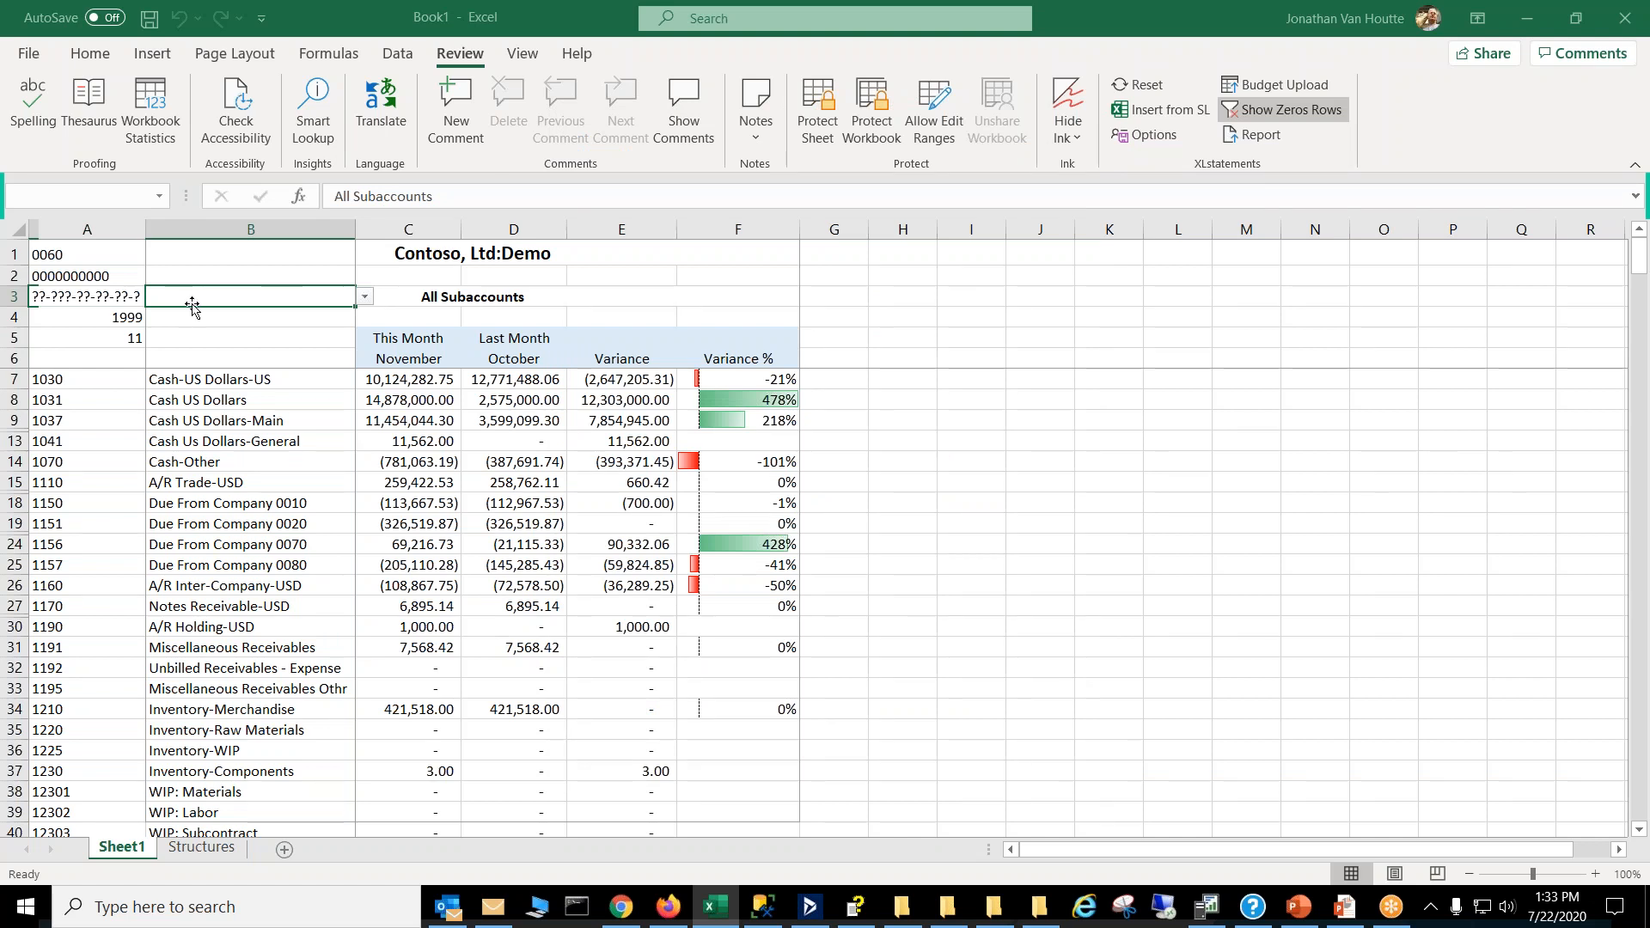
Step: For the subaccount cell A3, choose Worksheets with XLstatements as the structured report output, and close the Report dialog without creating reports
left_click(120, 298)
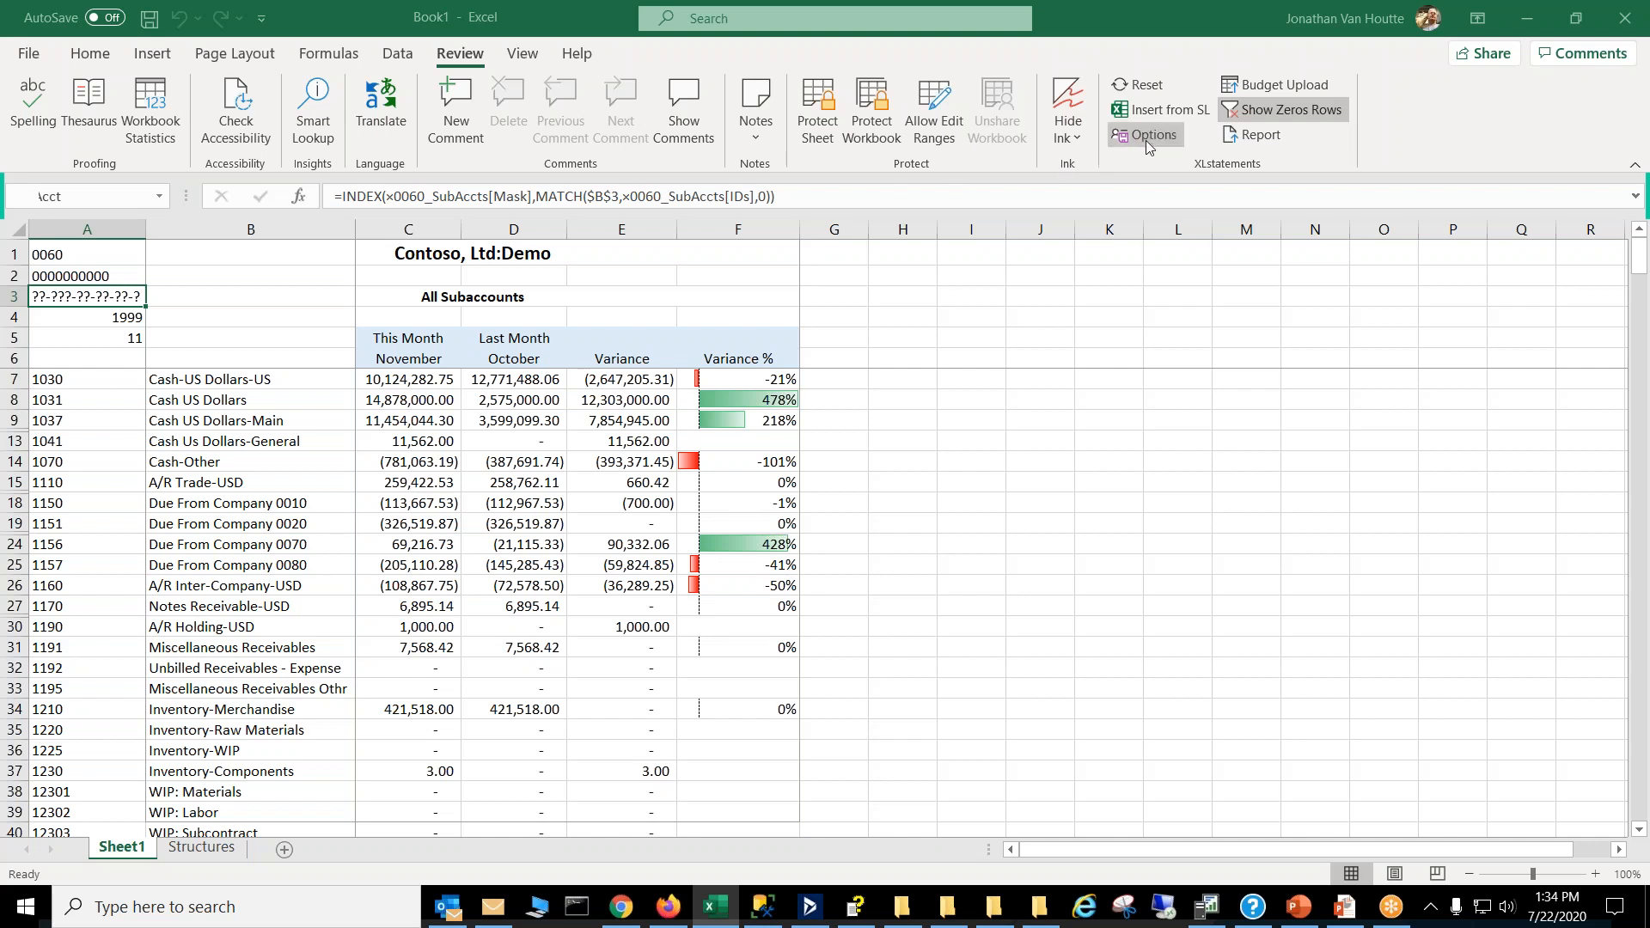
left_click(1237, 136)
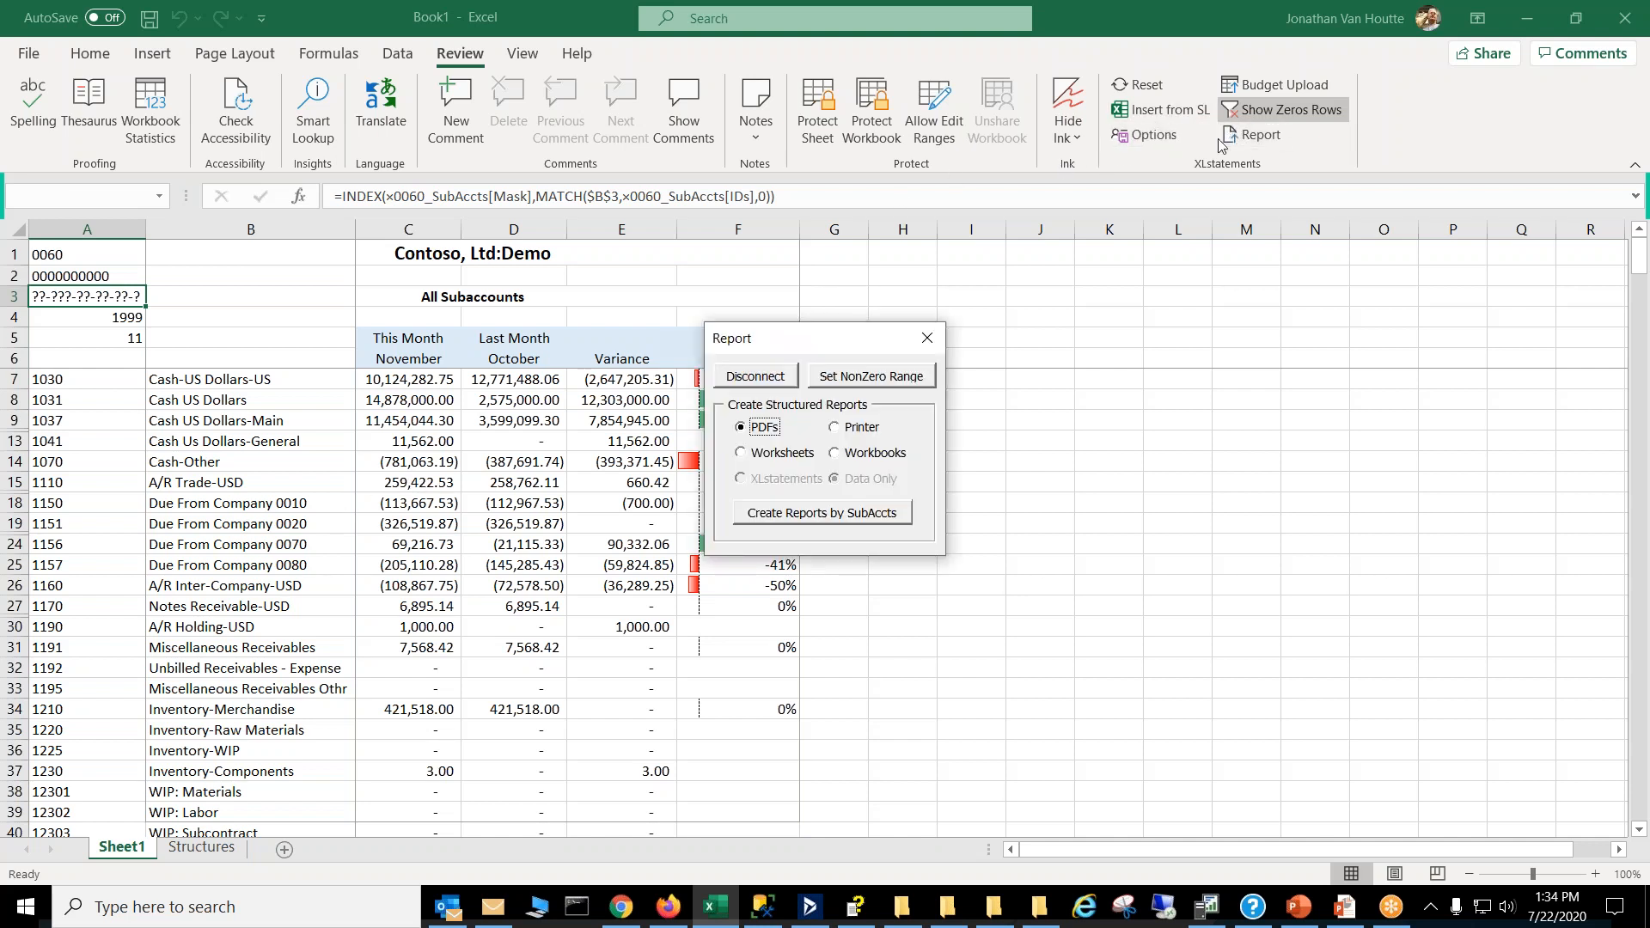
left_click(753, 453)
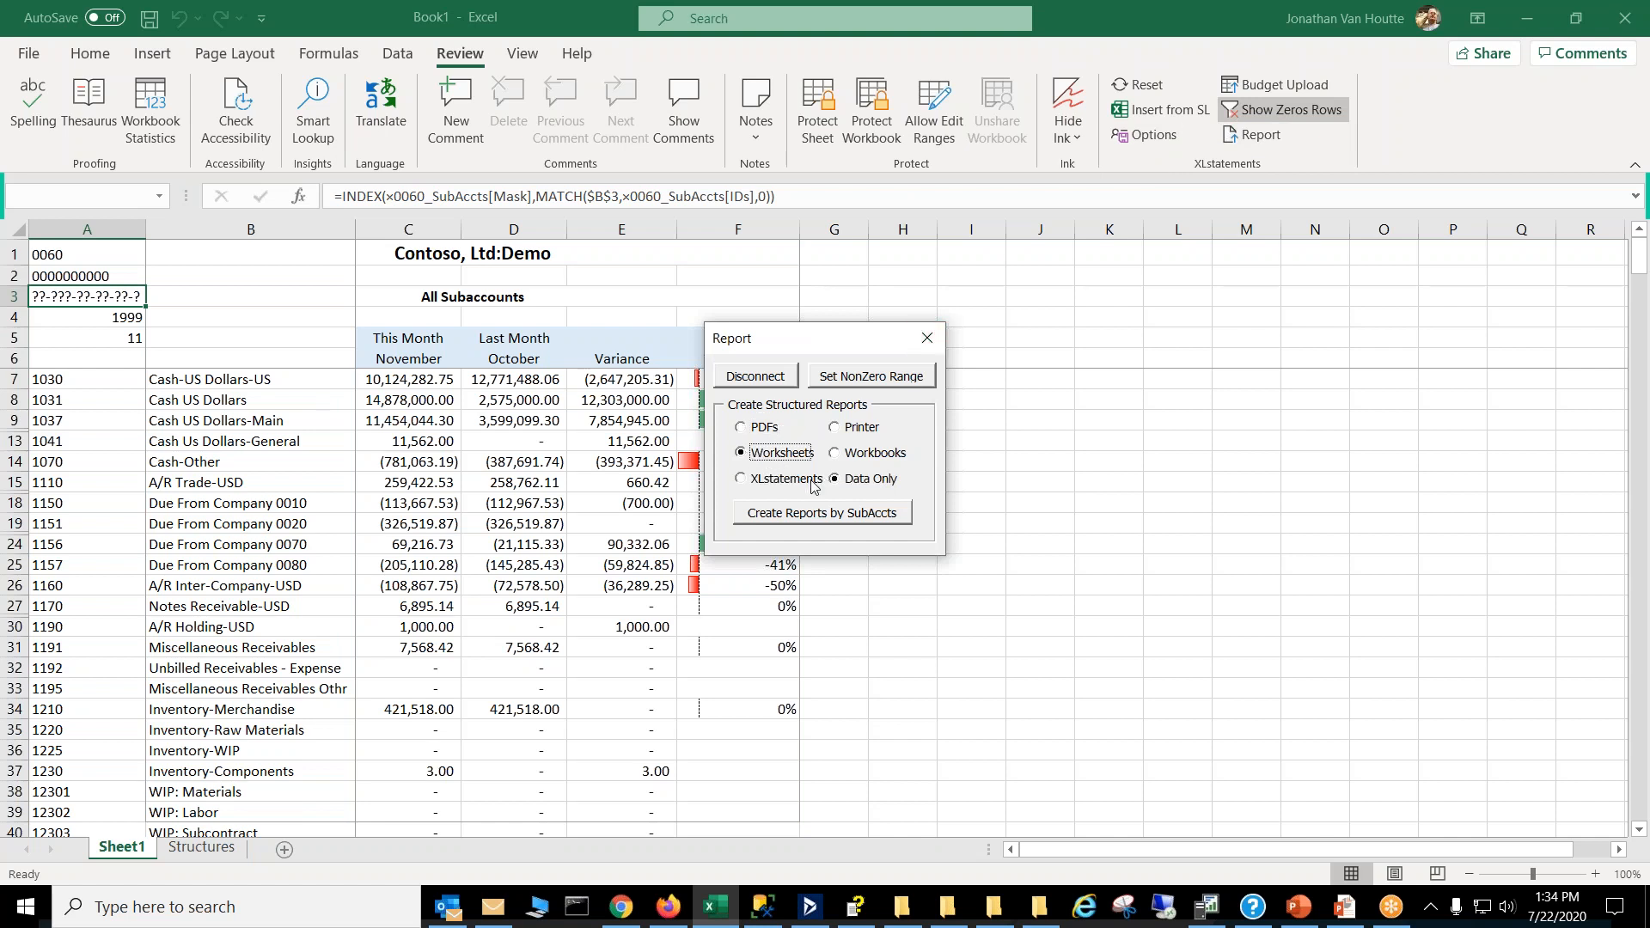
left_click(745, 484)
left_click(927, 338)
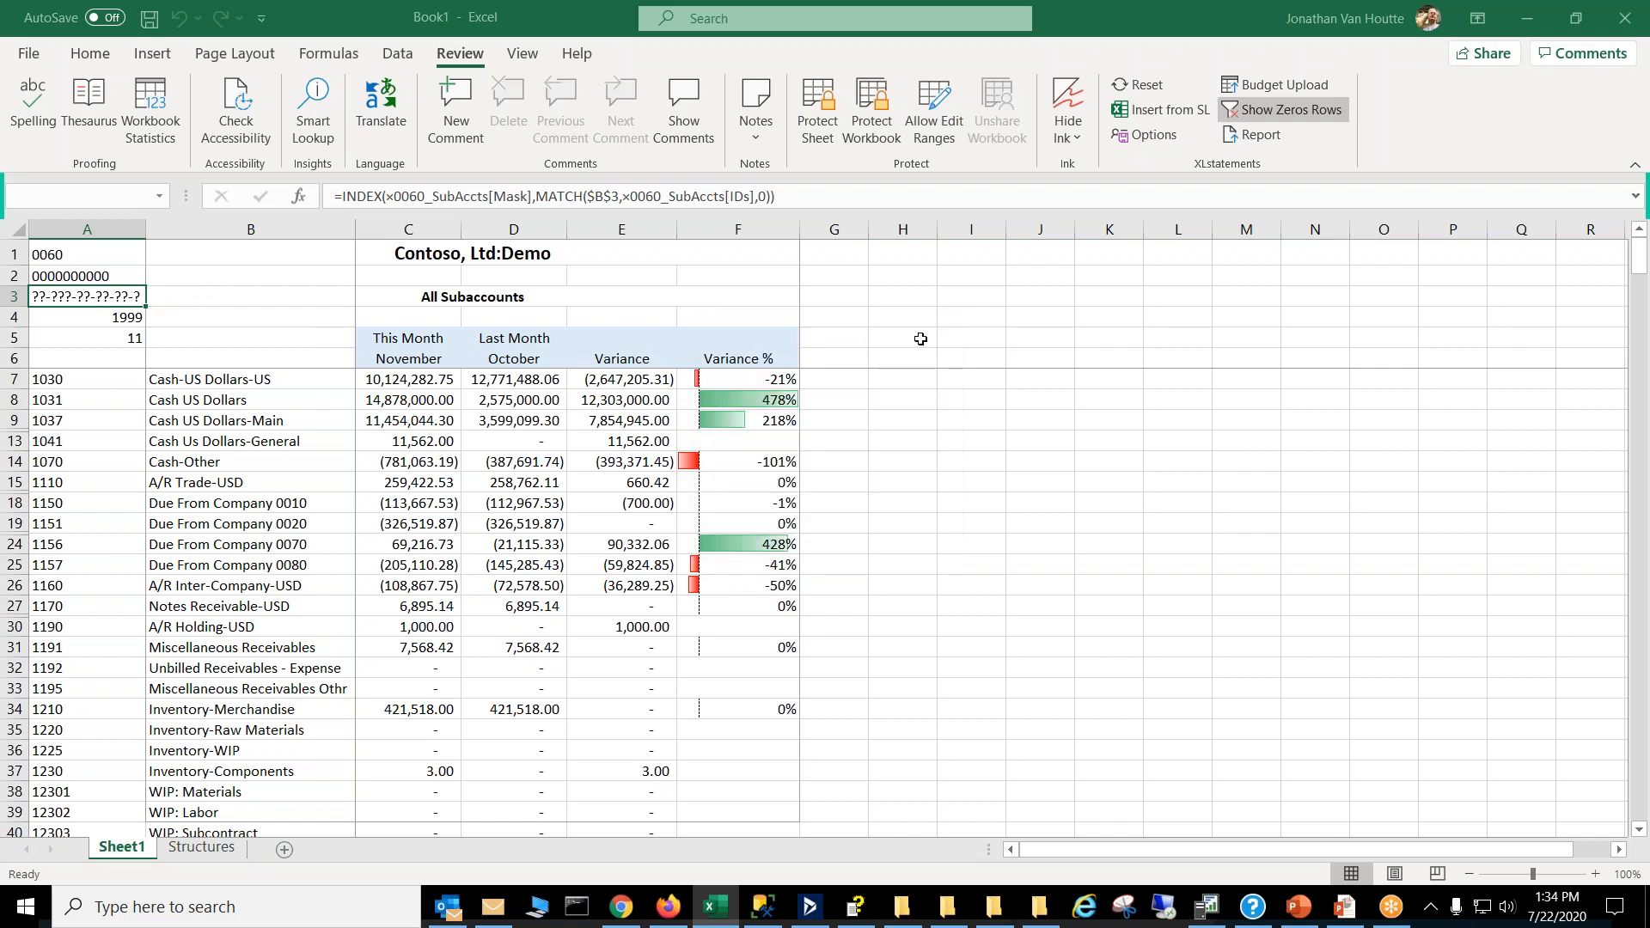
left_click(862, 383)
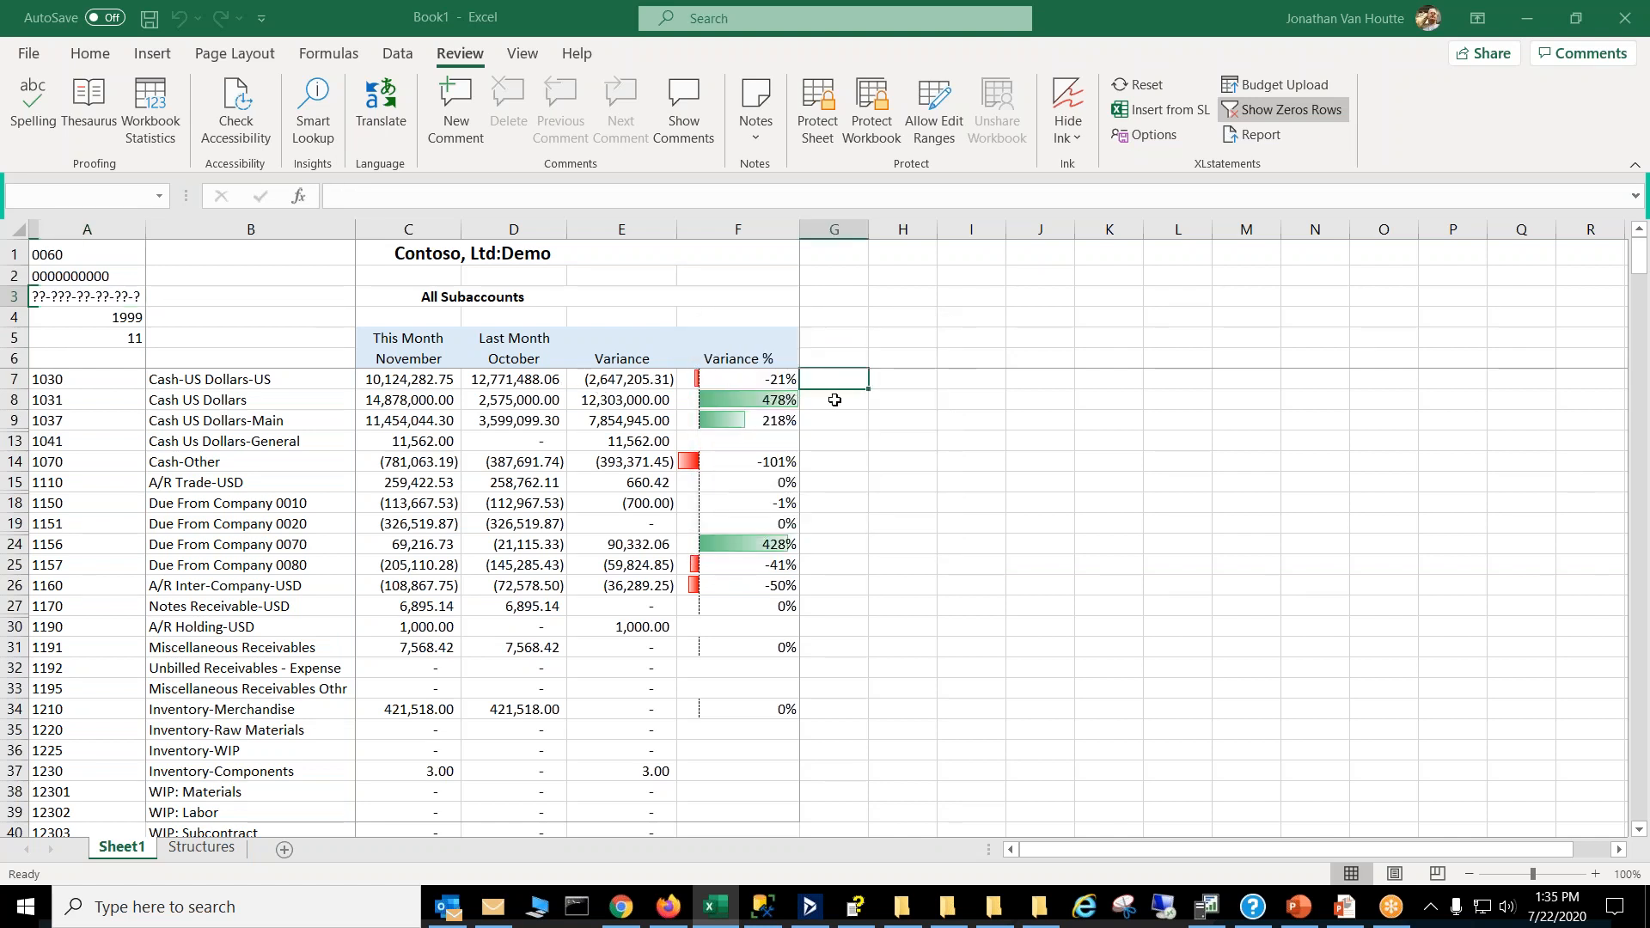
left_click(795, 396)
left_click(744, 481)
left_click(741, 645)
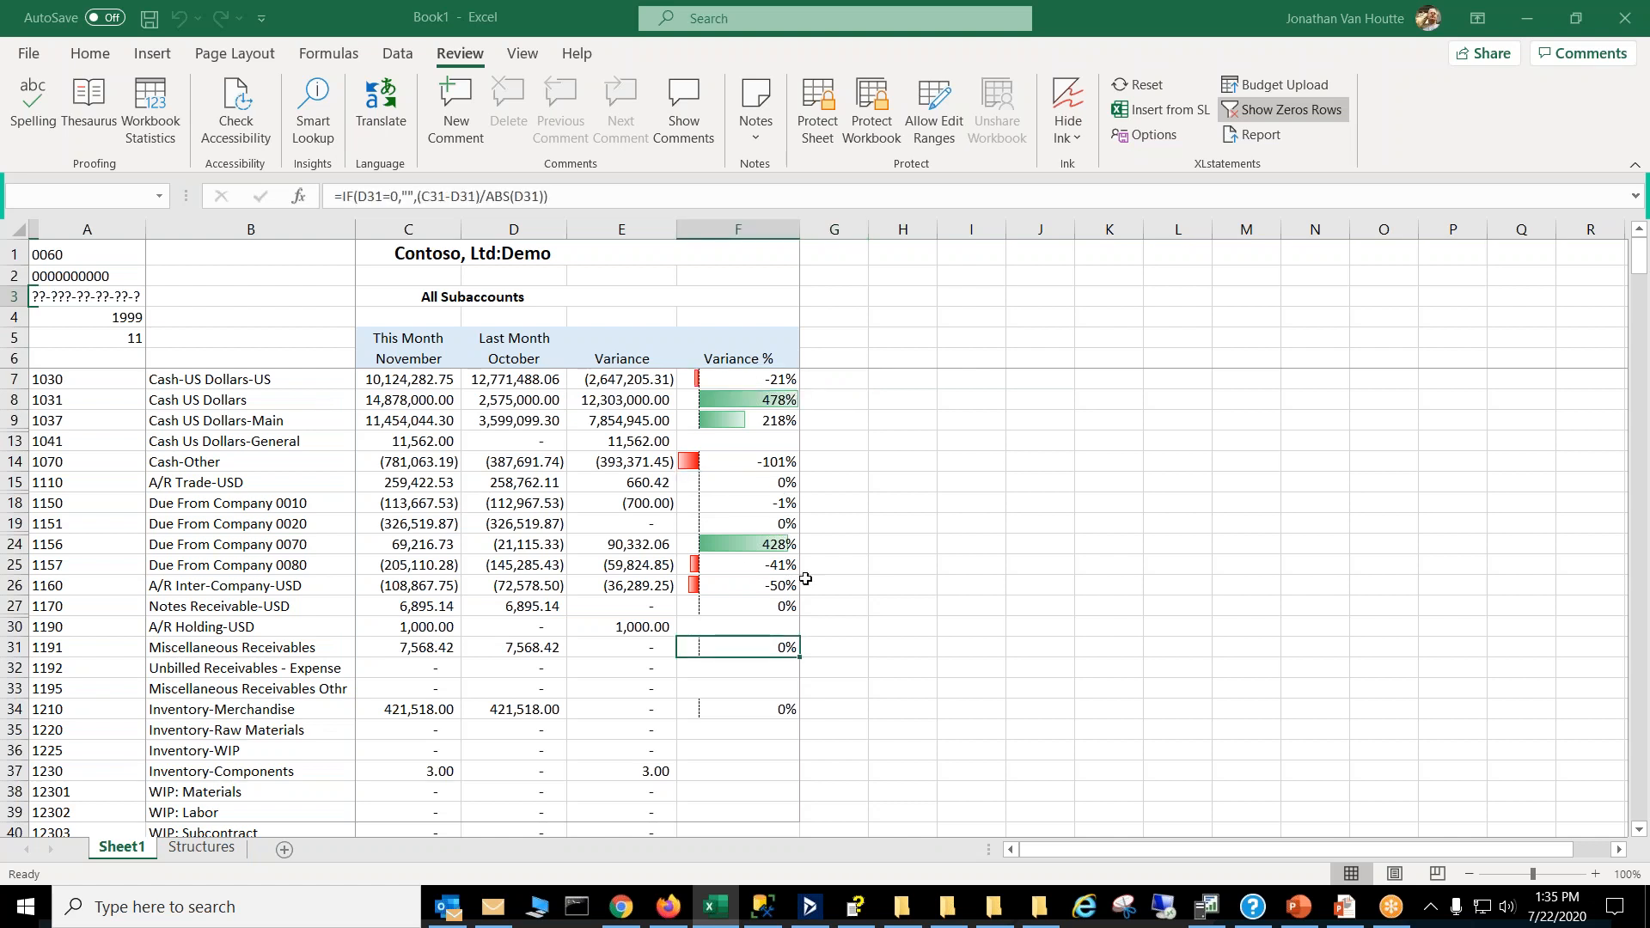
left_click(770, 519)
left_click(755, 464)
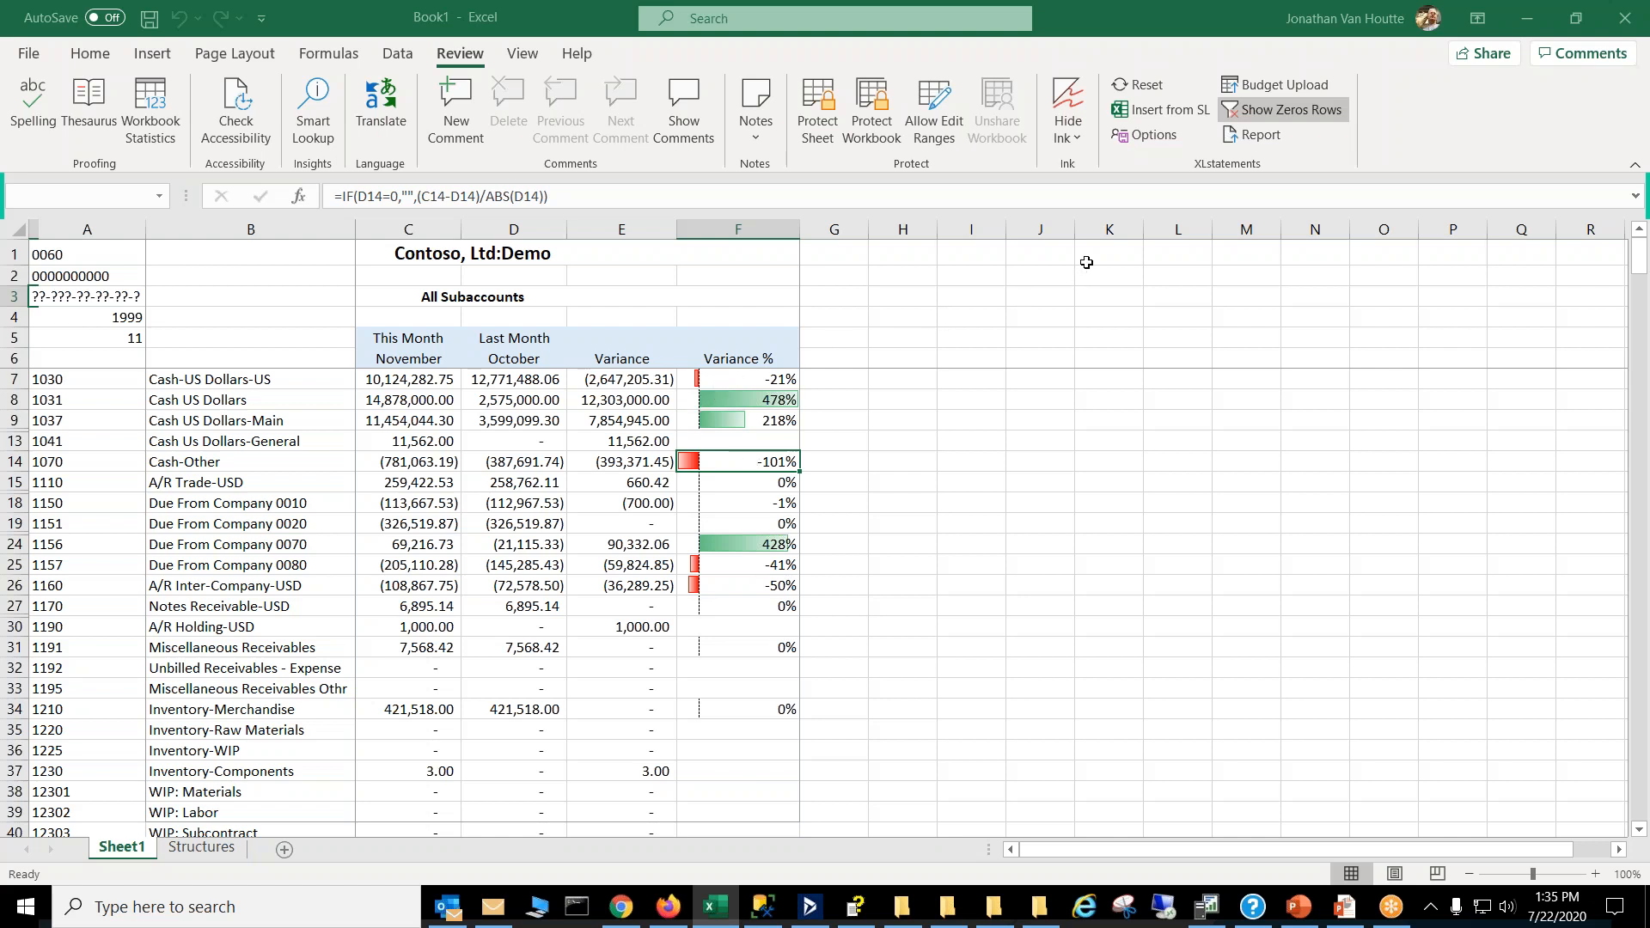
Step: Set the new-account look-back period to 90 days in XLstatements Options, run the check, and close its results
left_click(1146, 135)
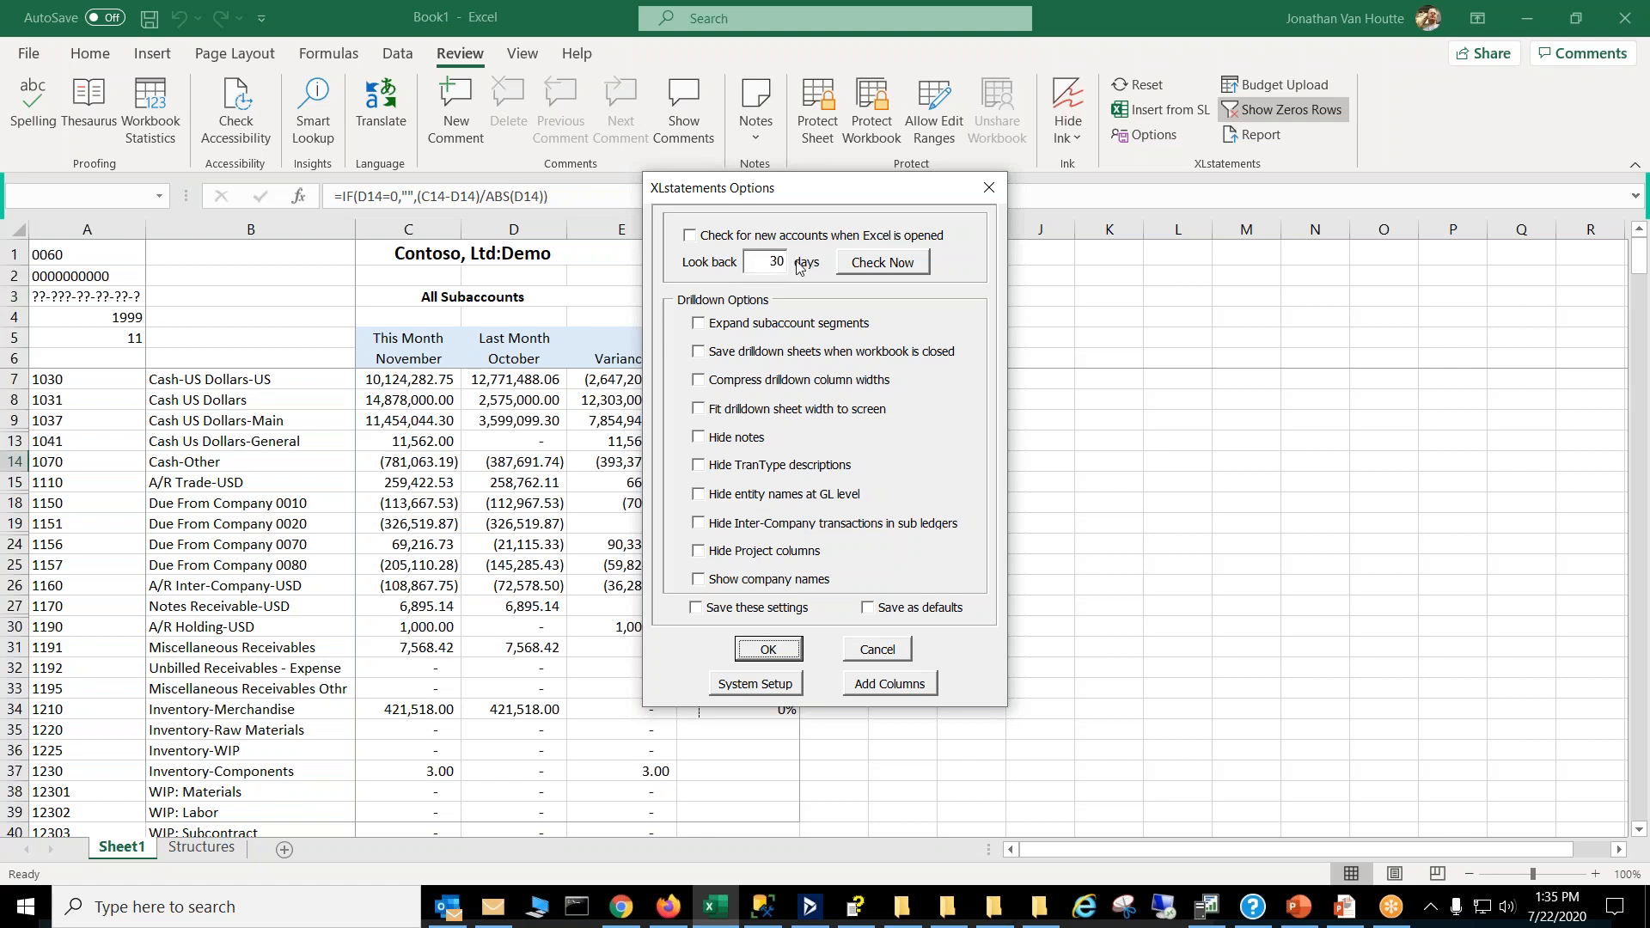
left_click(774, 261)
double_click(774, 261)
type("90")
key("Tab")
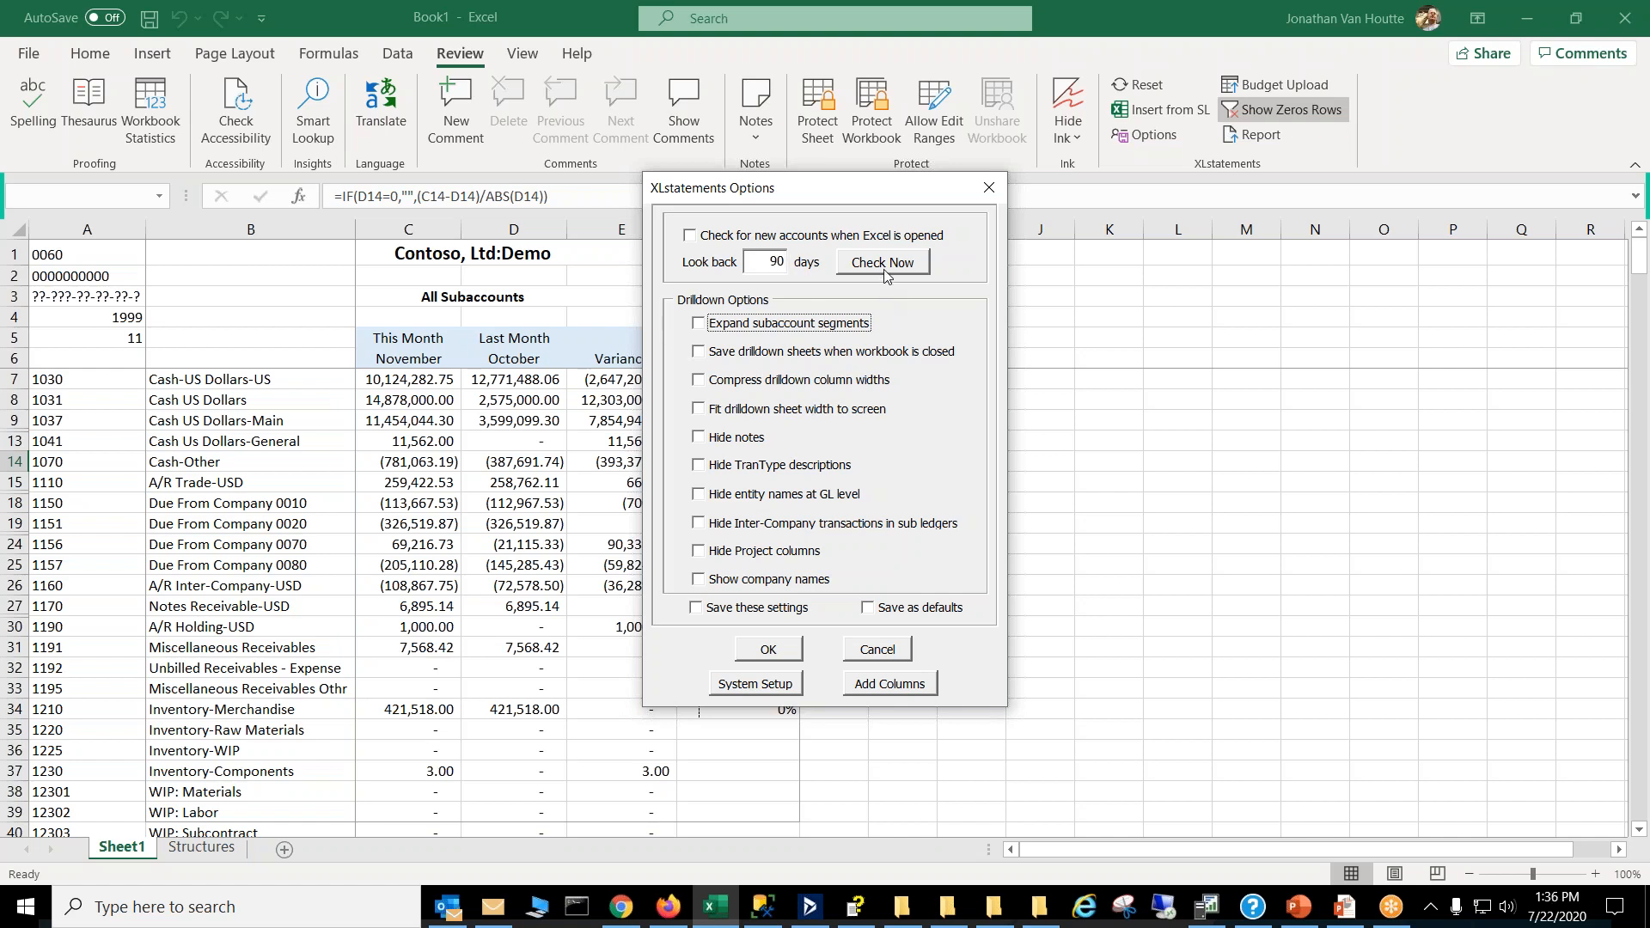
left_click(891, 262)
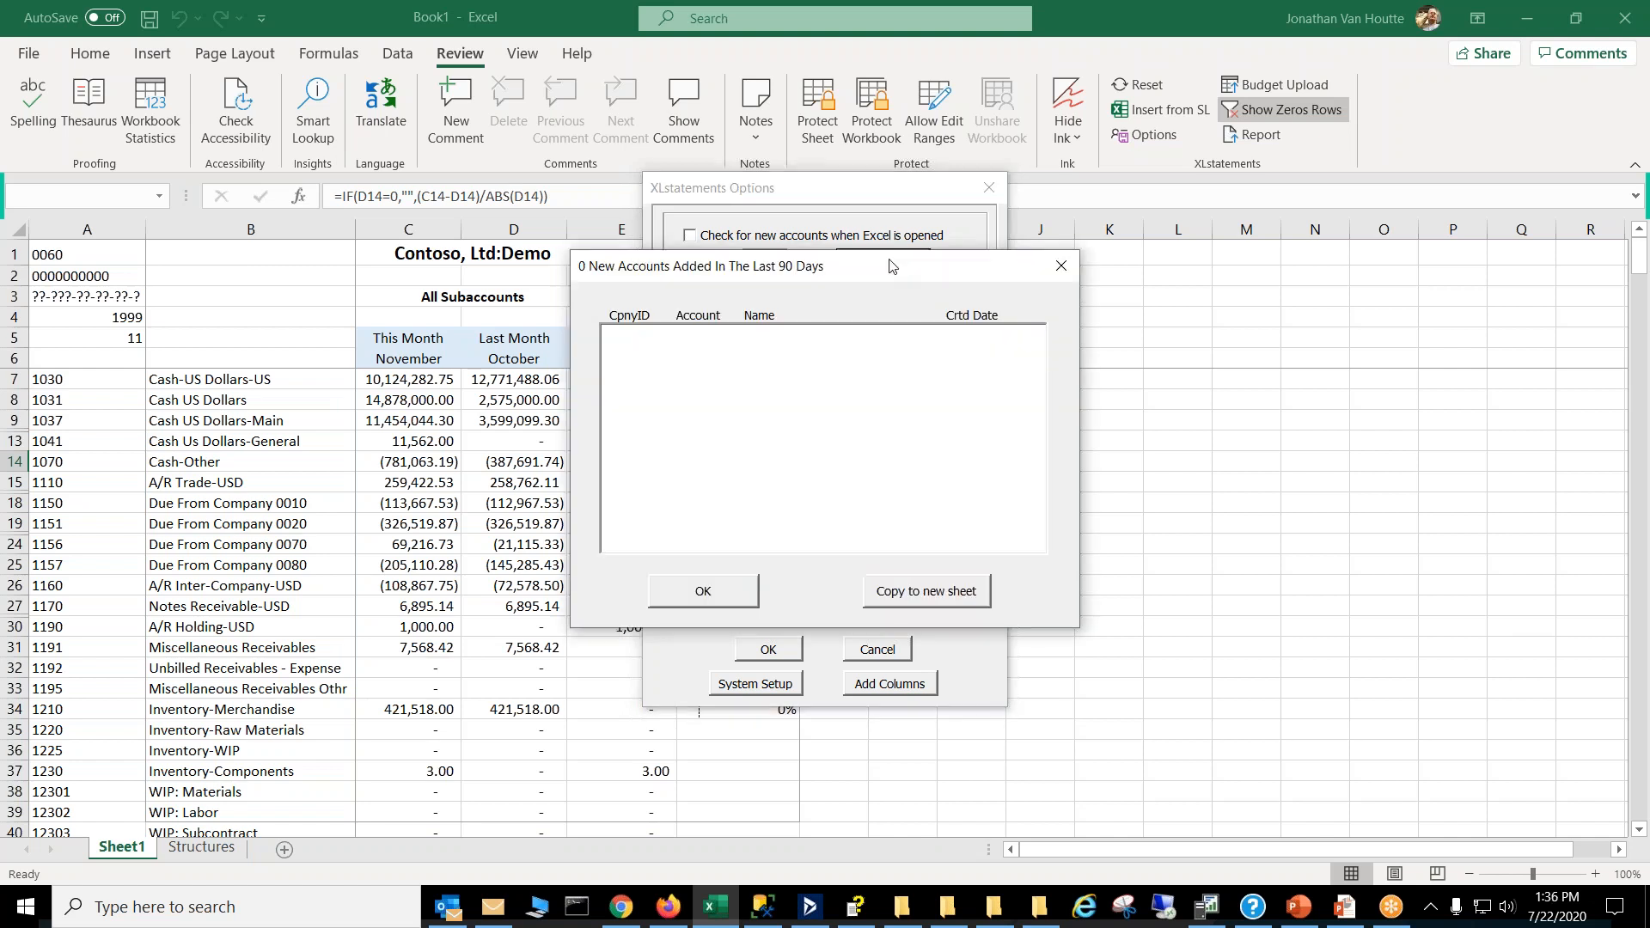
left_click(1061, 265)
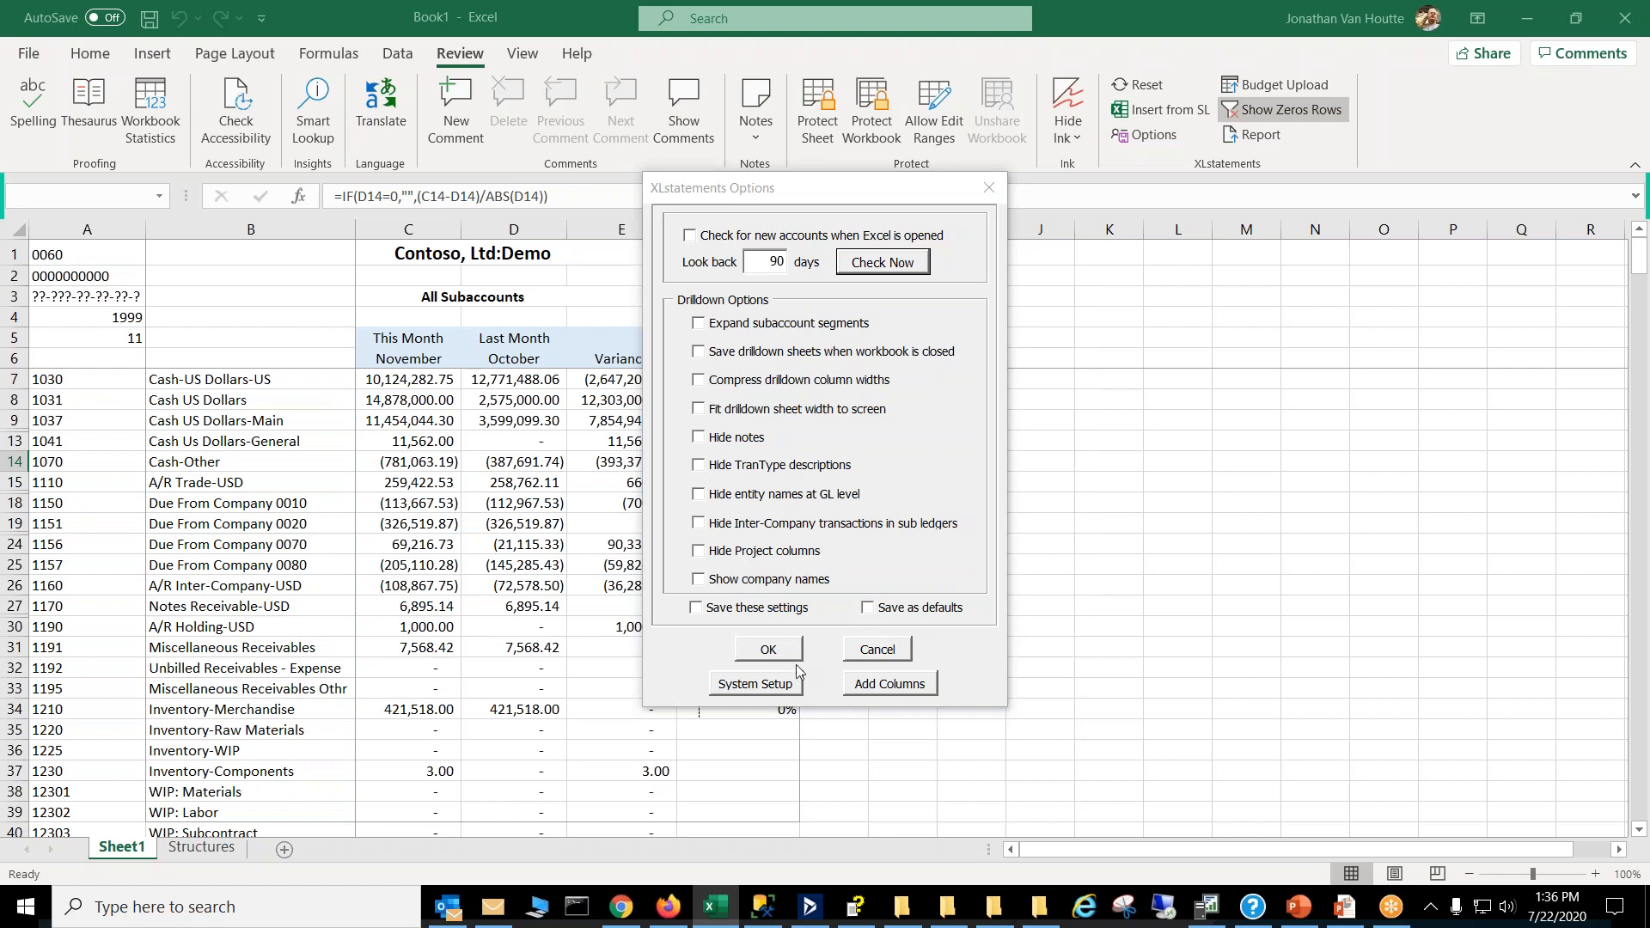
Step: Toggle the Save these settings and Save as defaults options, and open the Add Columns dialog
left_click(696, 609)
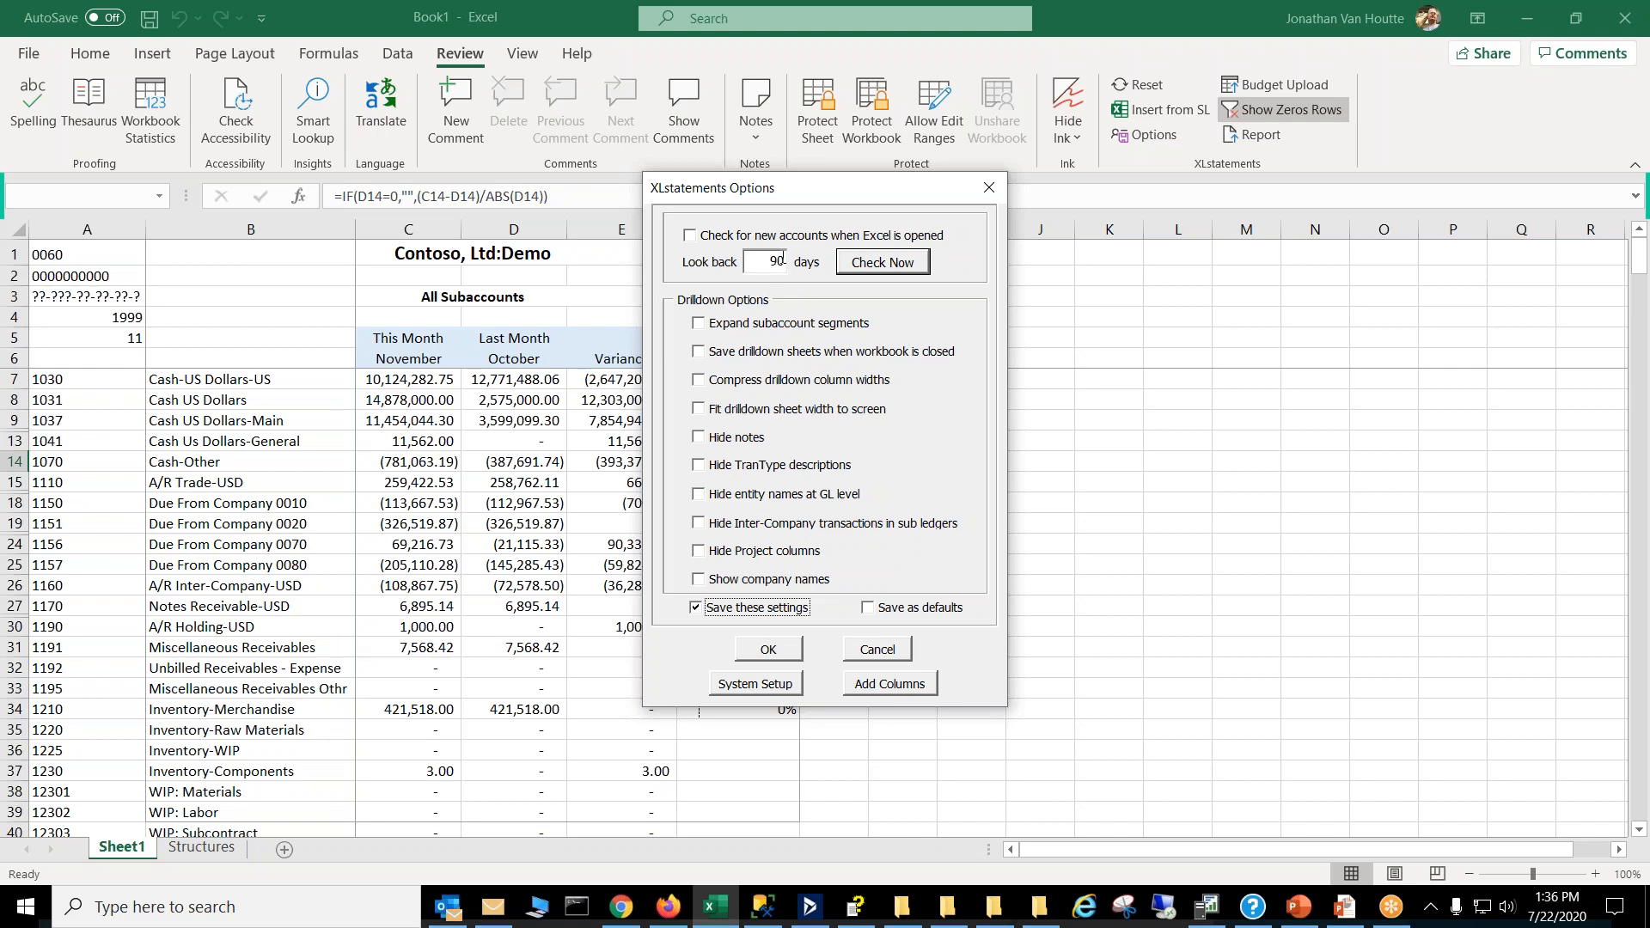
left_click(868, 612)
left_click(694, 613)
left_click(893, 687)
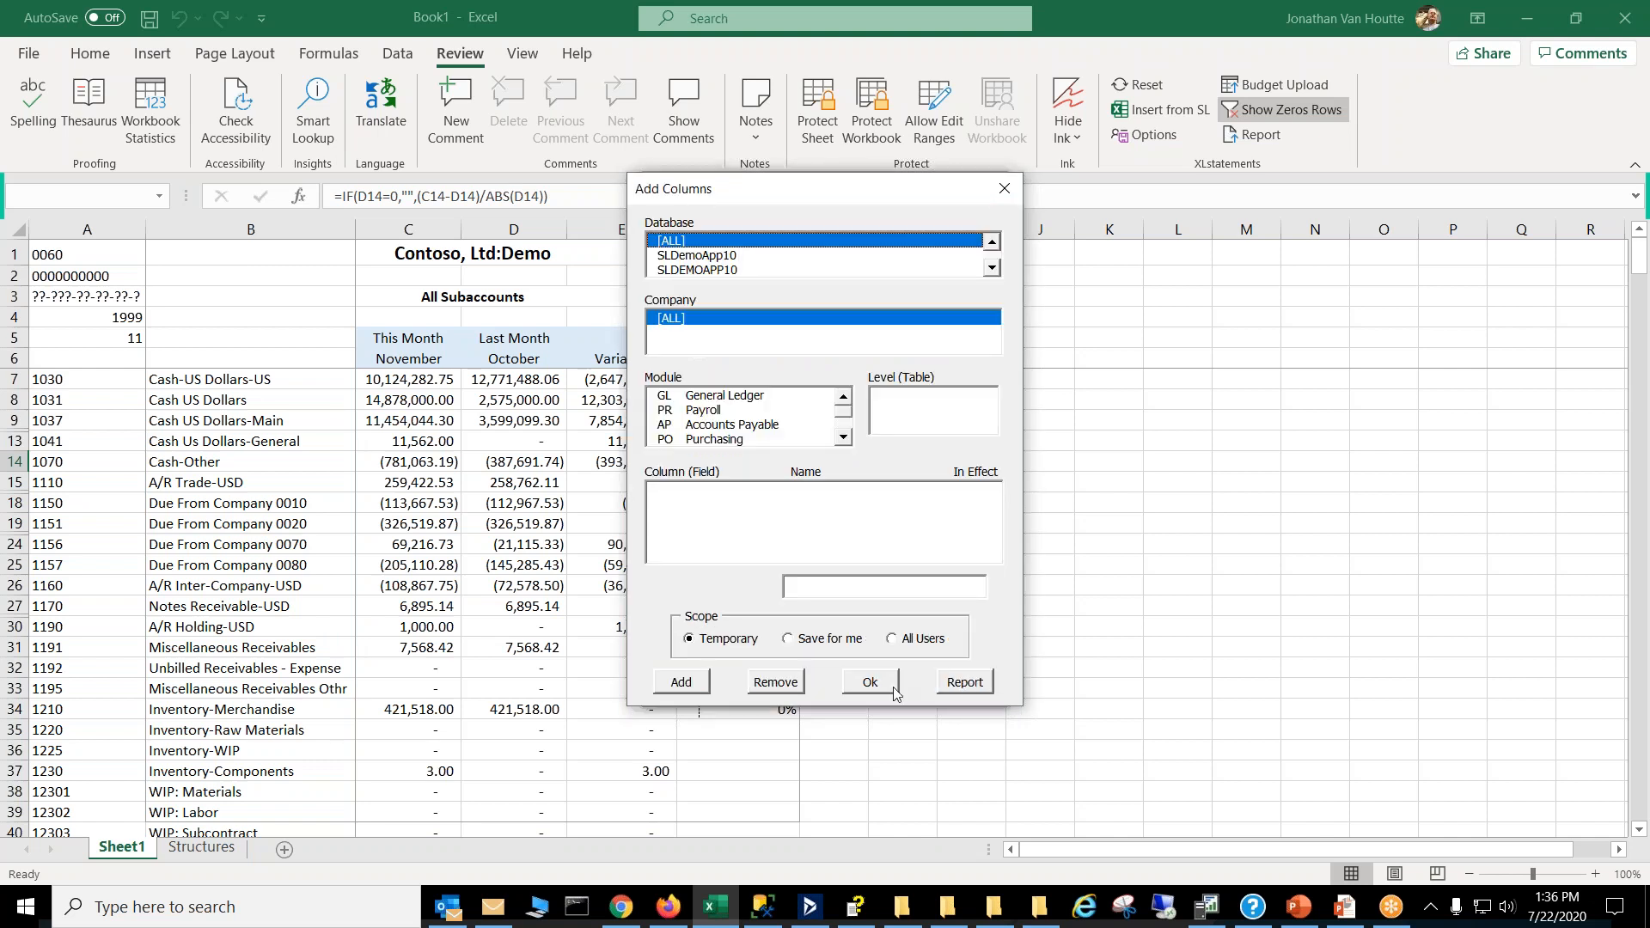
Step: Close the Add Columns dialog without adding columns, and toggle the Save as defaults option on and off
left_click(895, 639)
left_click(1003, 188)
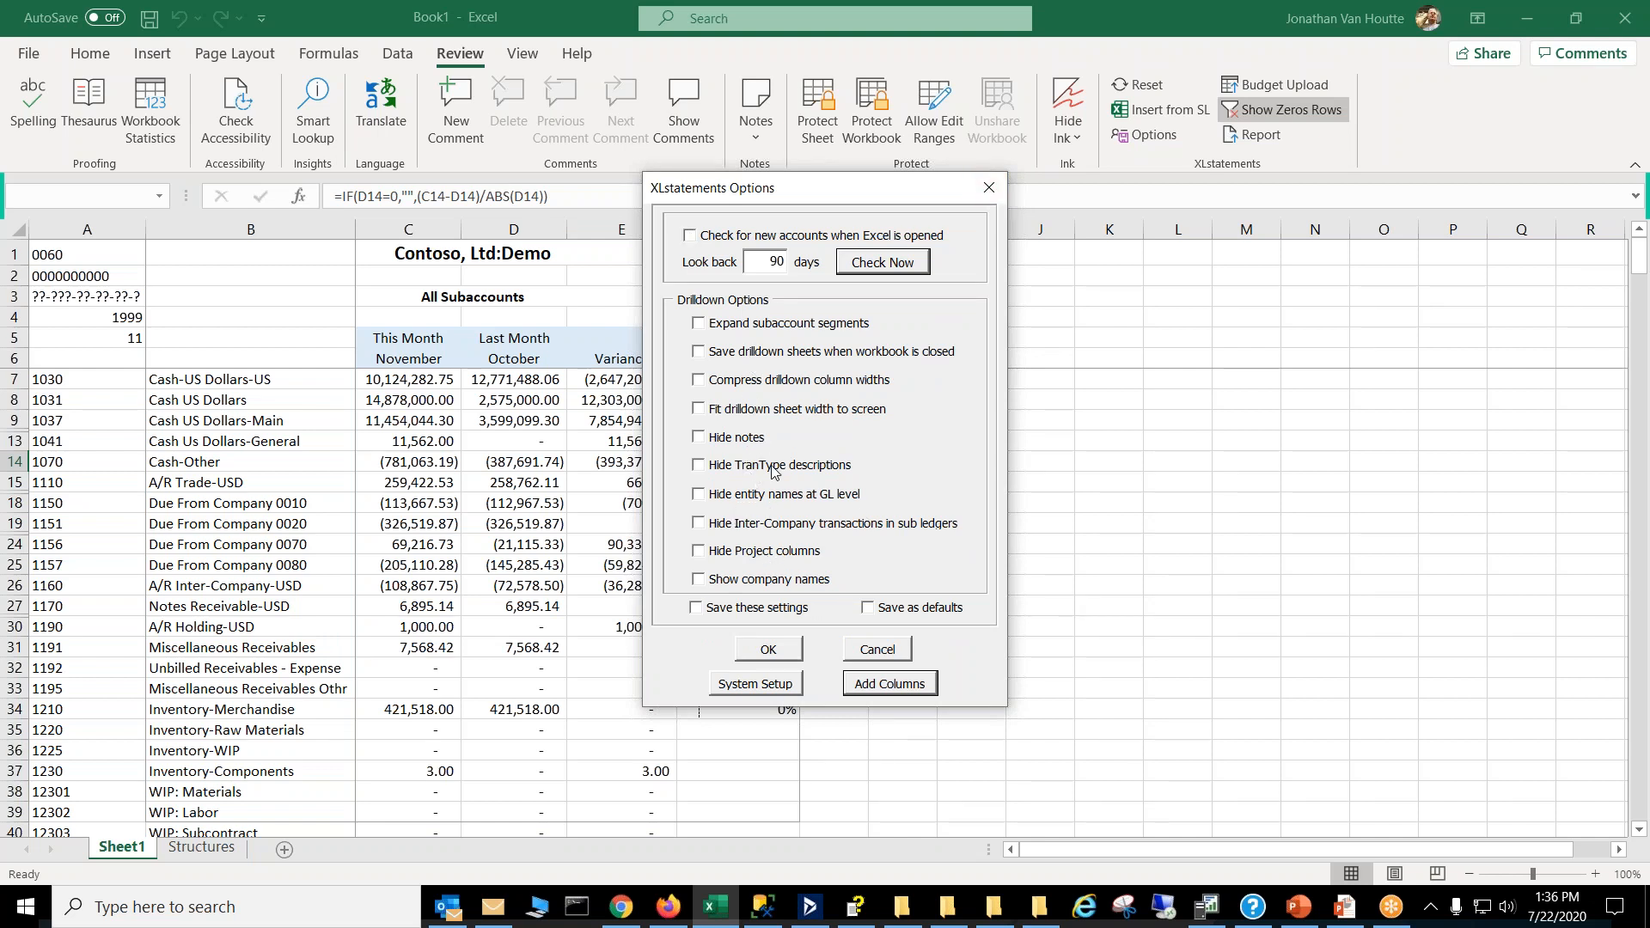
left_click(868, 610)
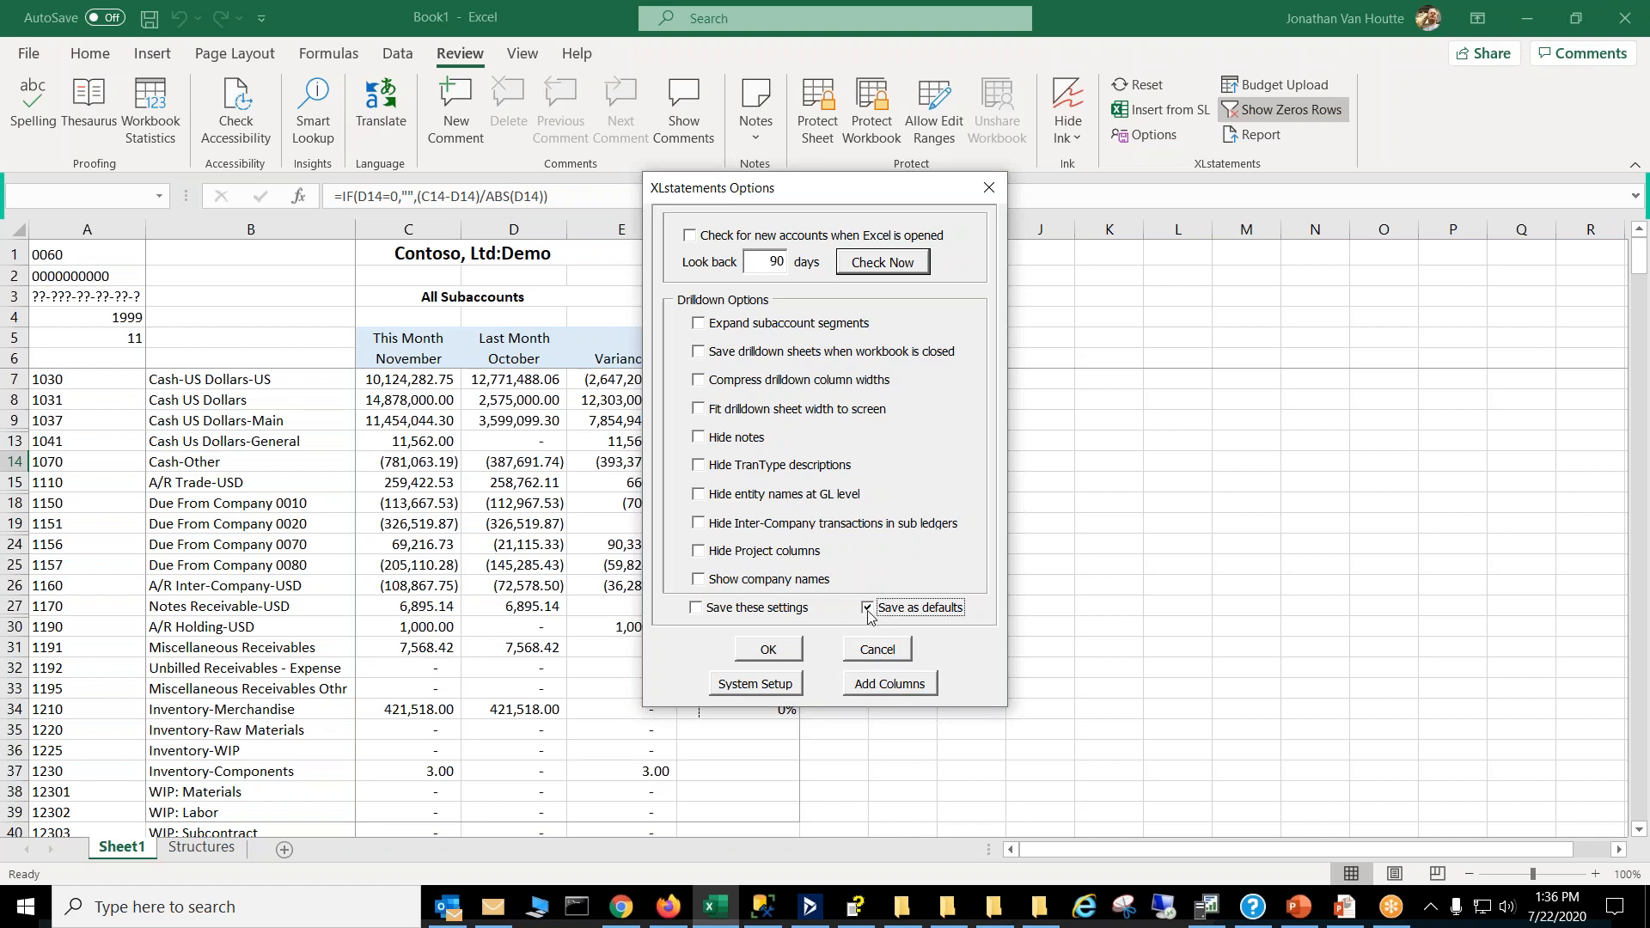
left_click(868, 610)
left_click(870, 610)
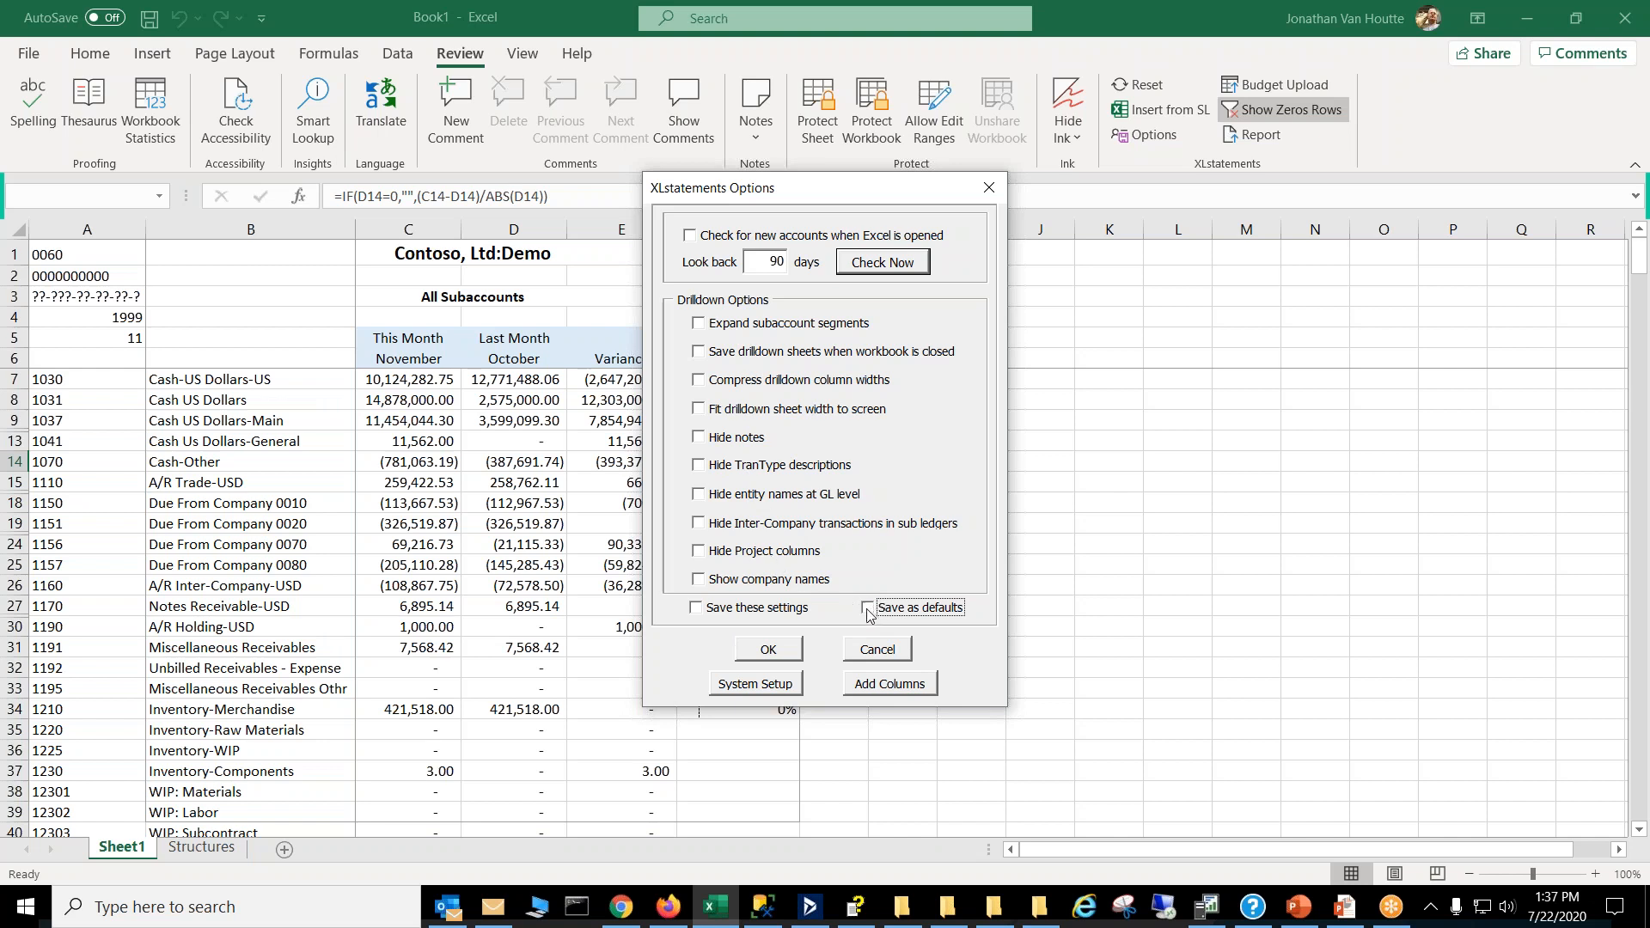
Step: Try the Hide notes, Hide TranType descriptions and Save as defaults options, and close XLstatements Options without saving
left_click(701, 438)
left_click(702, 467)
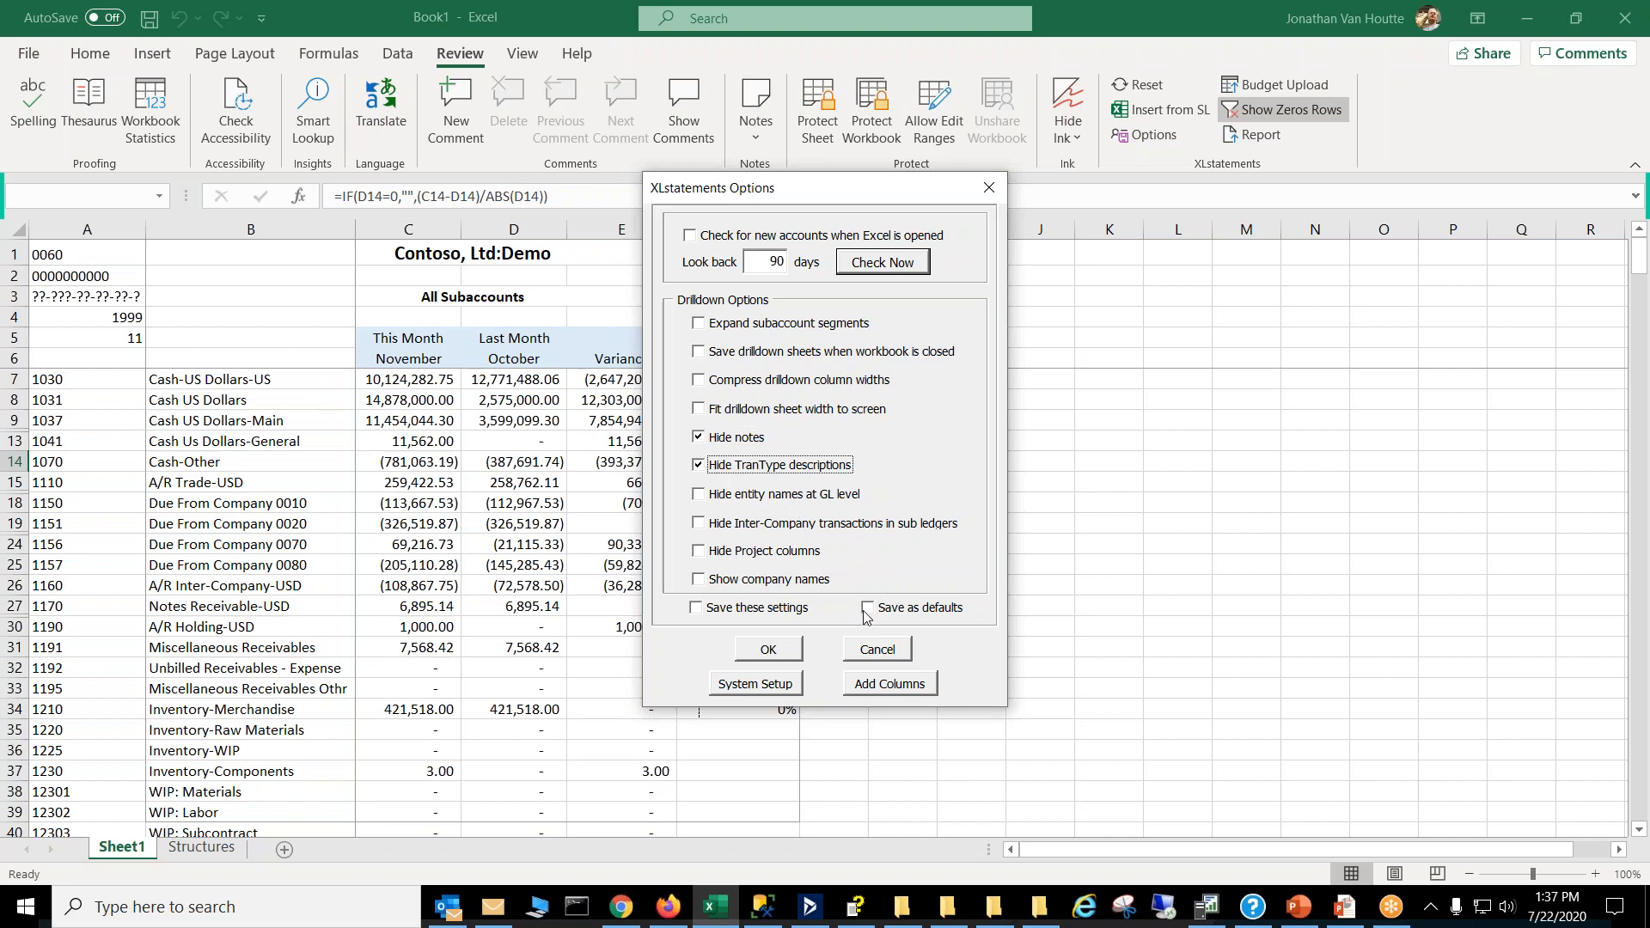
left_click(703, 437)
left_click(699, 465)
left_click(698, 465)
left_click(868, 609)
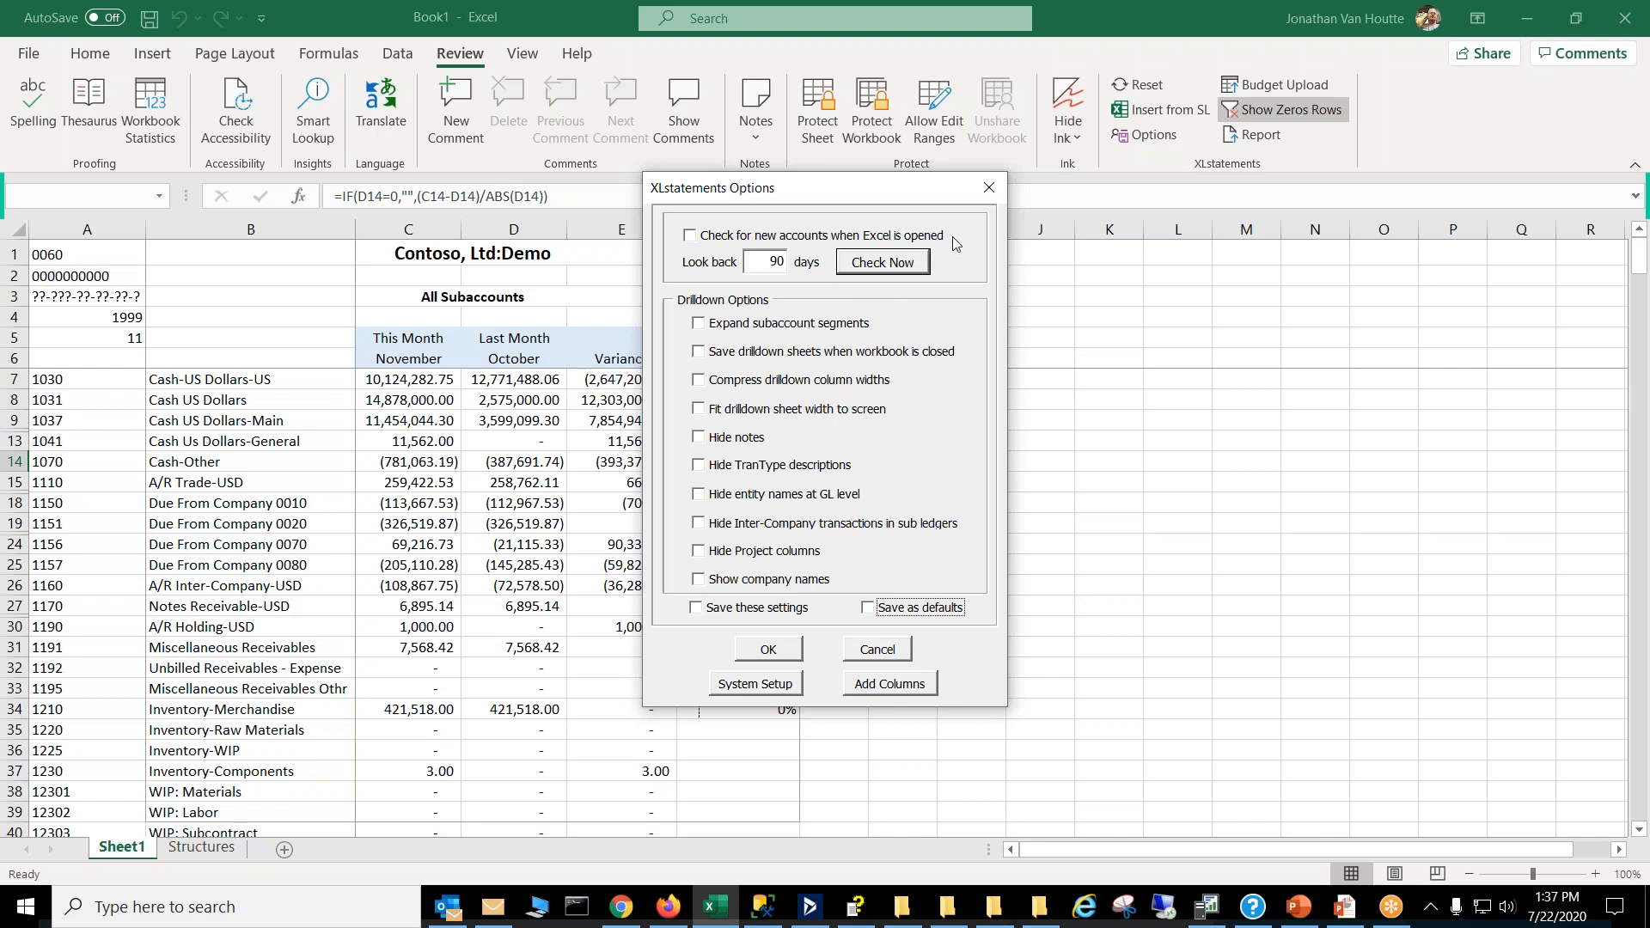
left_click(987, 191)
left_click(933, 326)
left_click(918, 422)
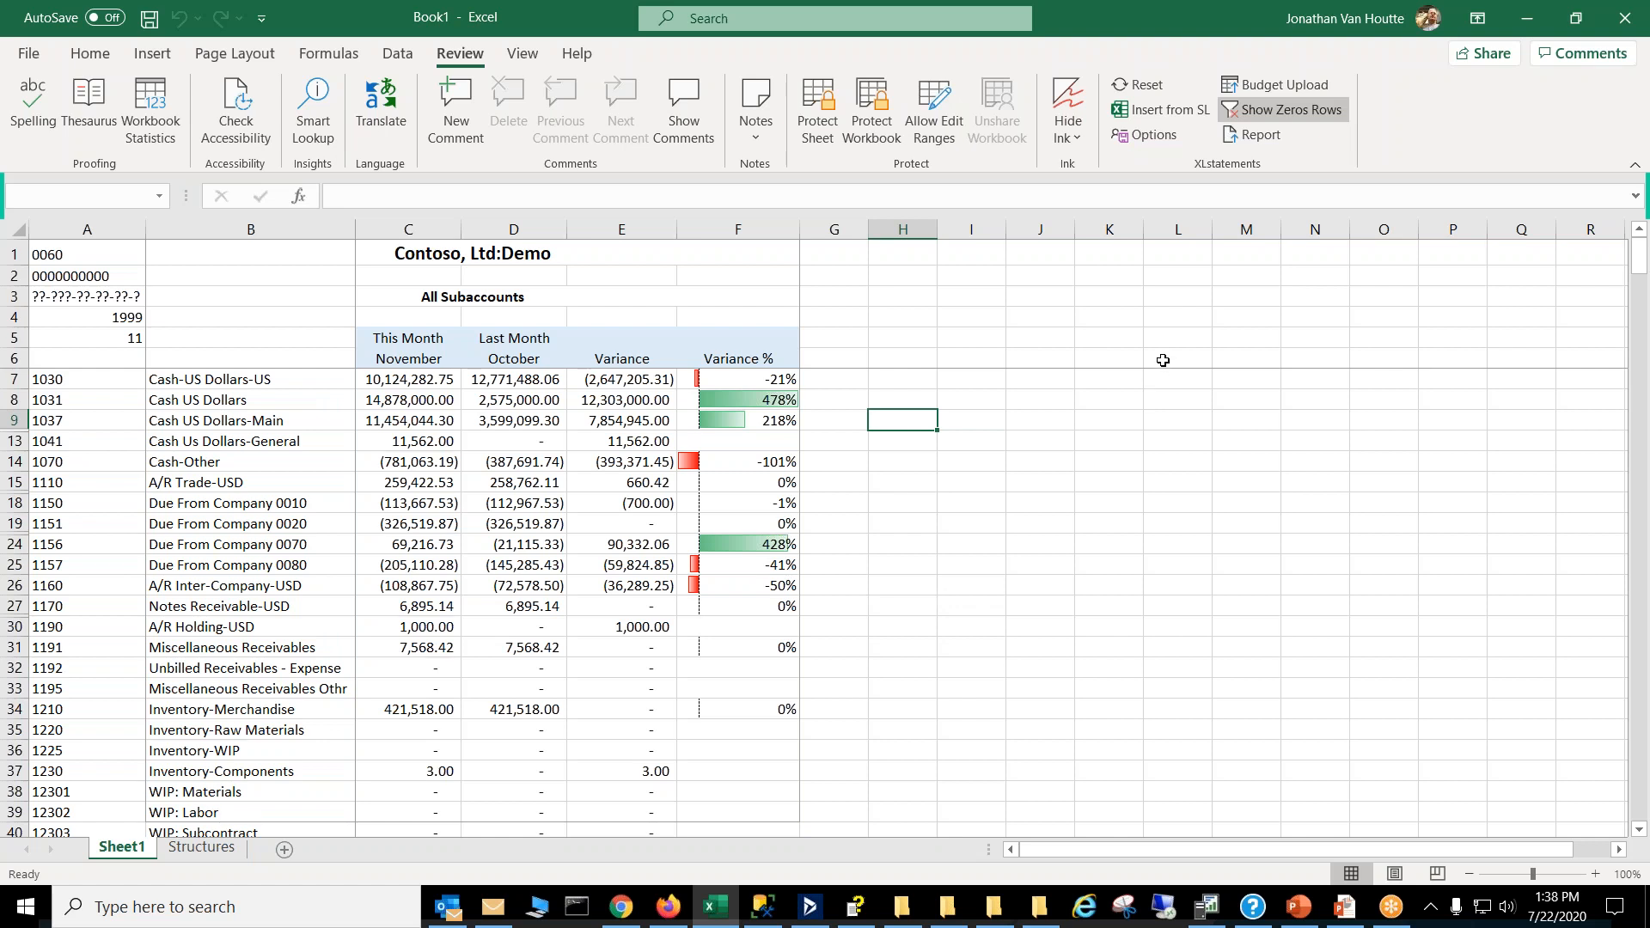
Step: Examine the data bars and formulas in the Variance % column on Sheet1, ending on cell F8
left_click(737, 506)
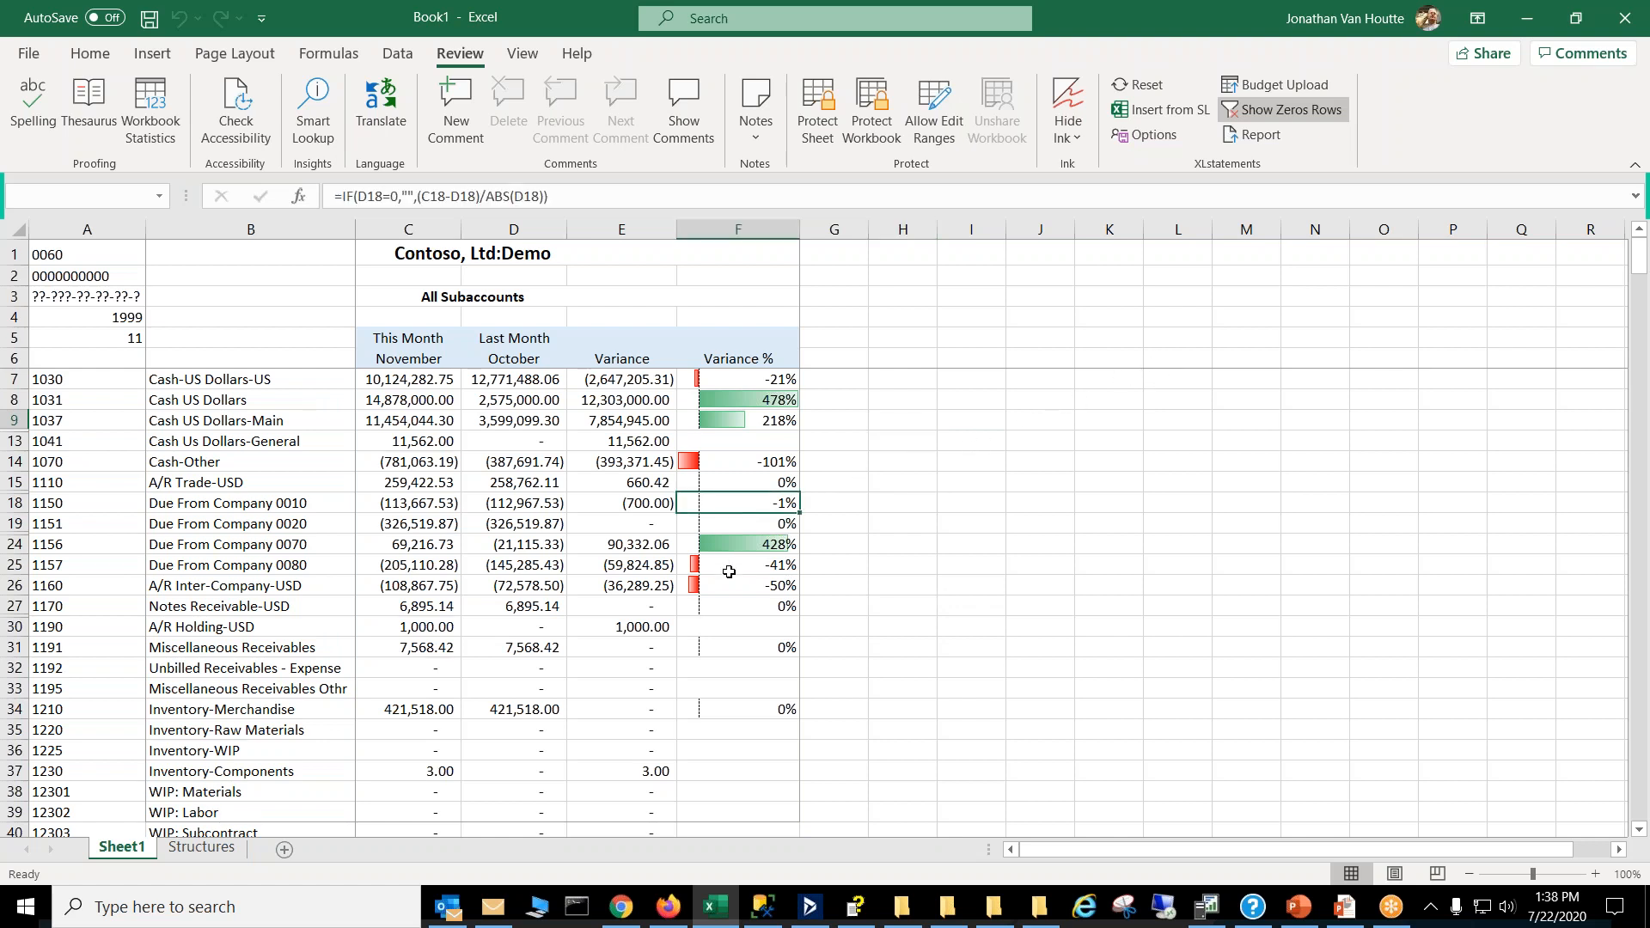
left_click(728, 584)
left_click(723, 628)
left_click(721, 420)
left_click(745, 399)
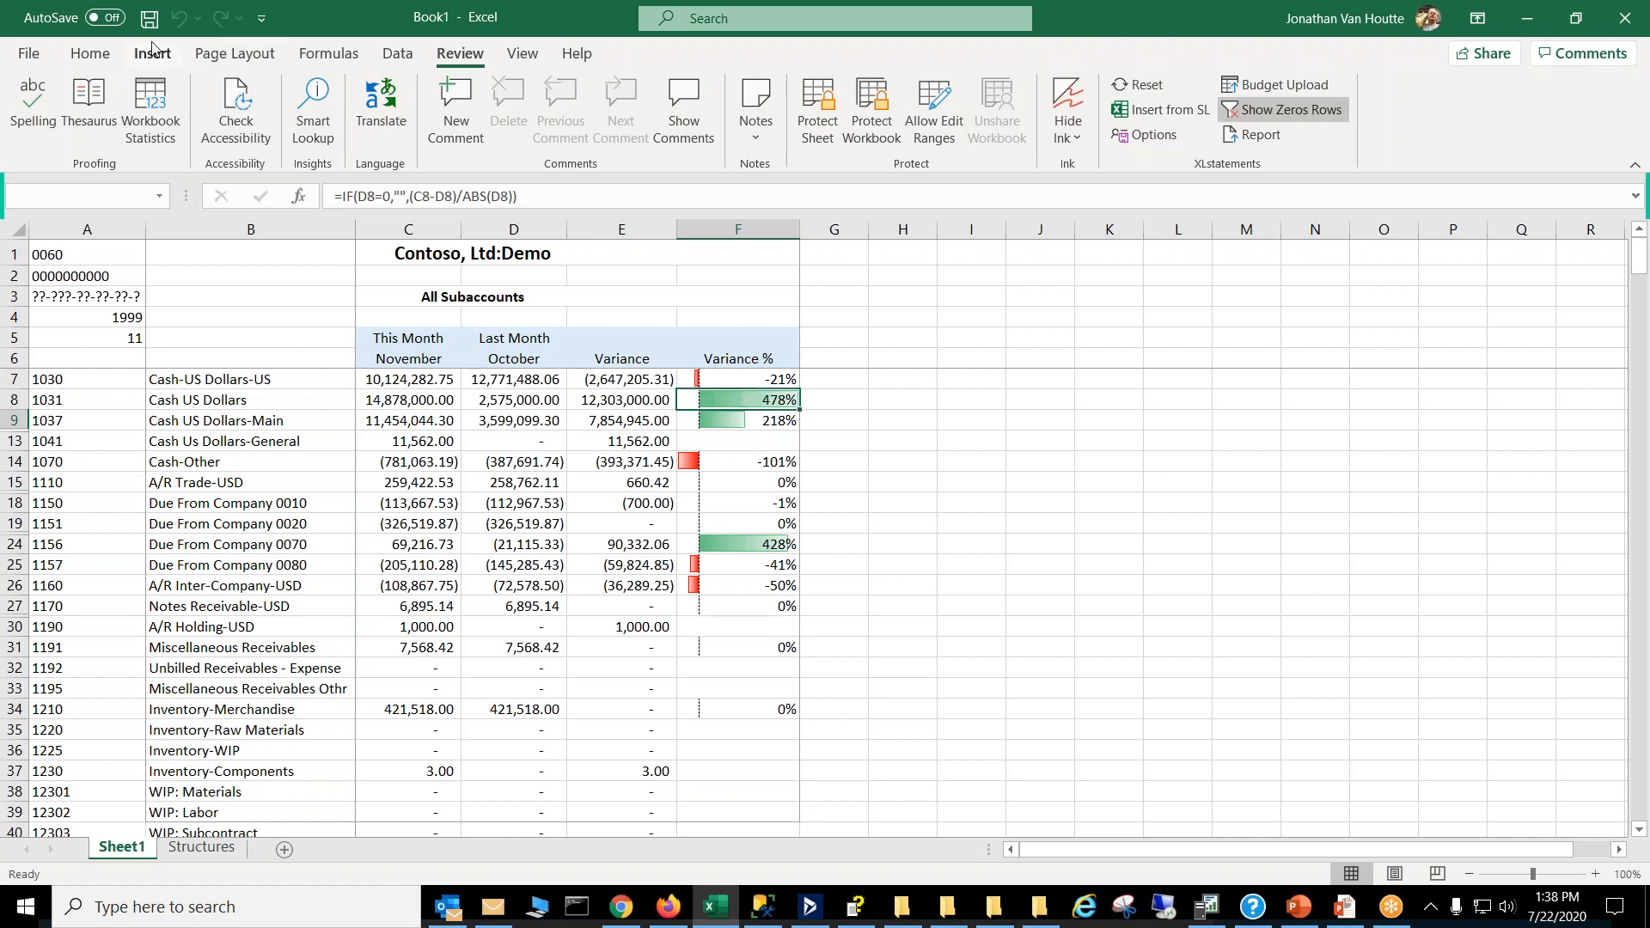
Step: View the Data Bars choices under Conditional Formatting for cell F8, and close them without applying any
left_click(99, 64)
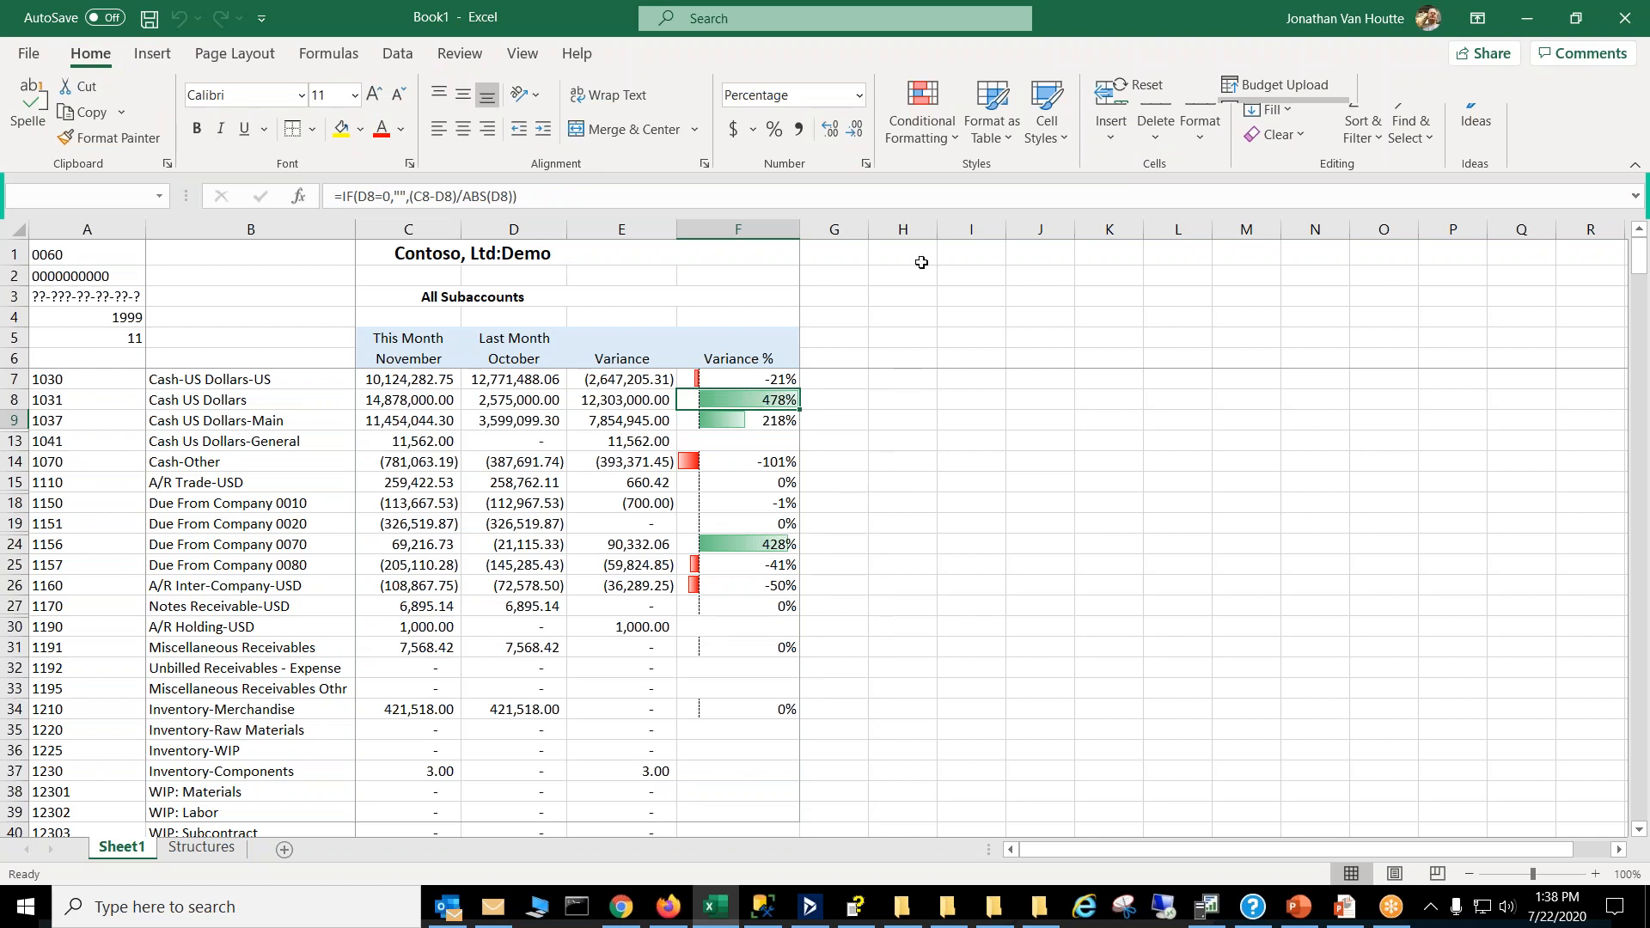
left_click(930, 155)
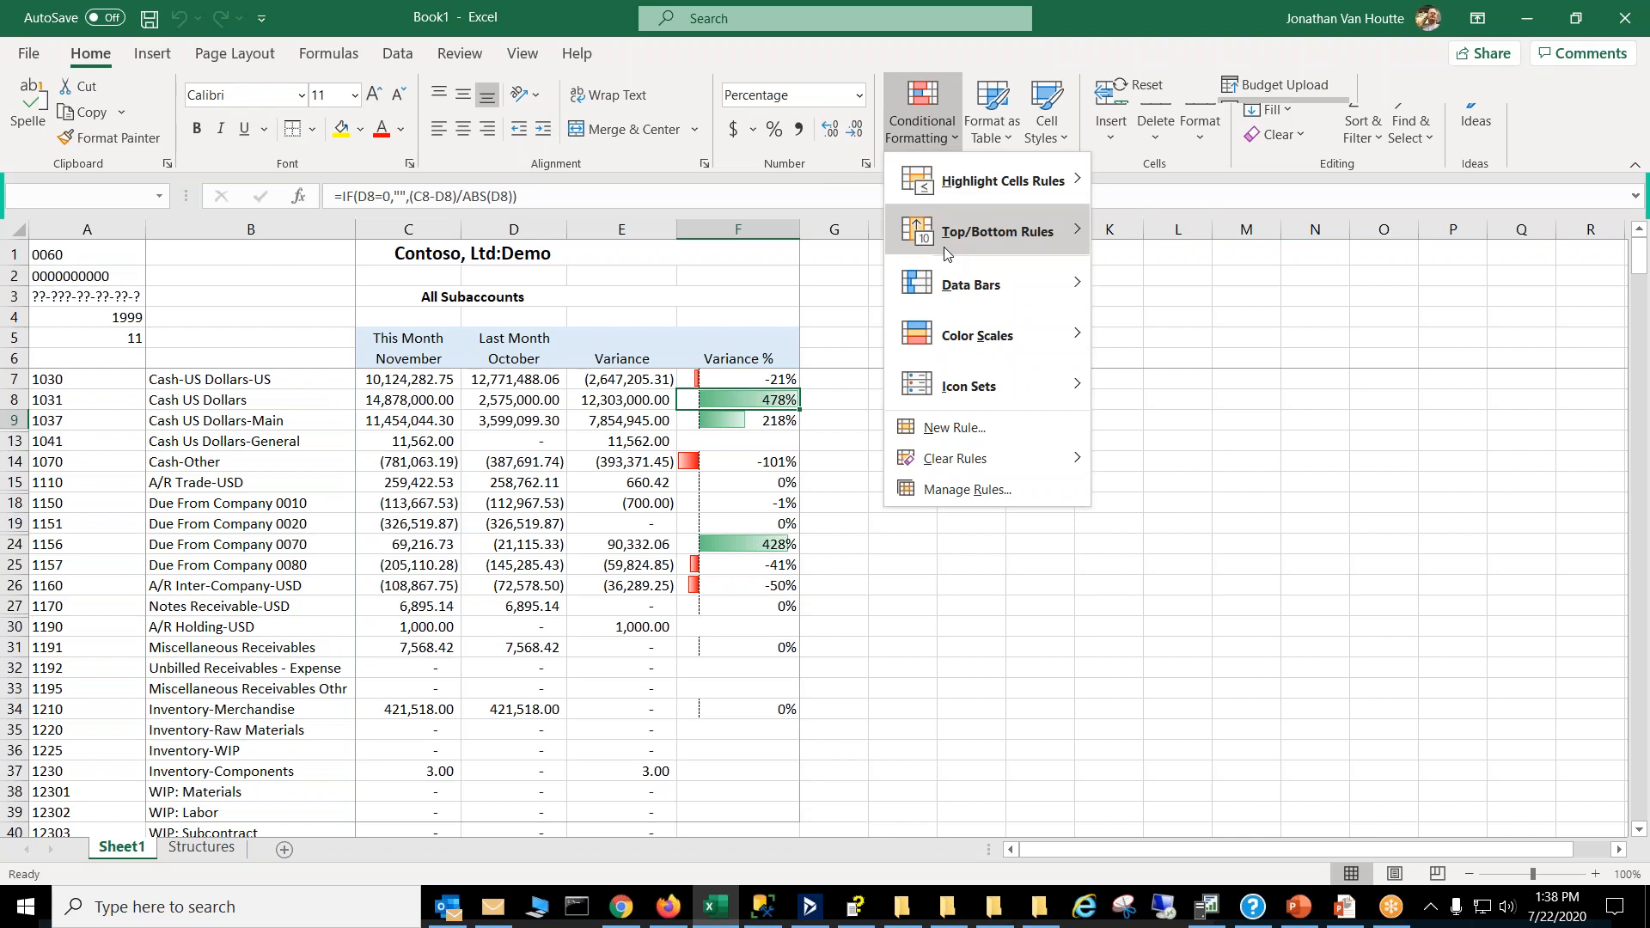
mouse_move(951, 276)
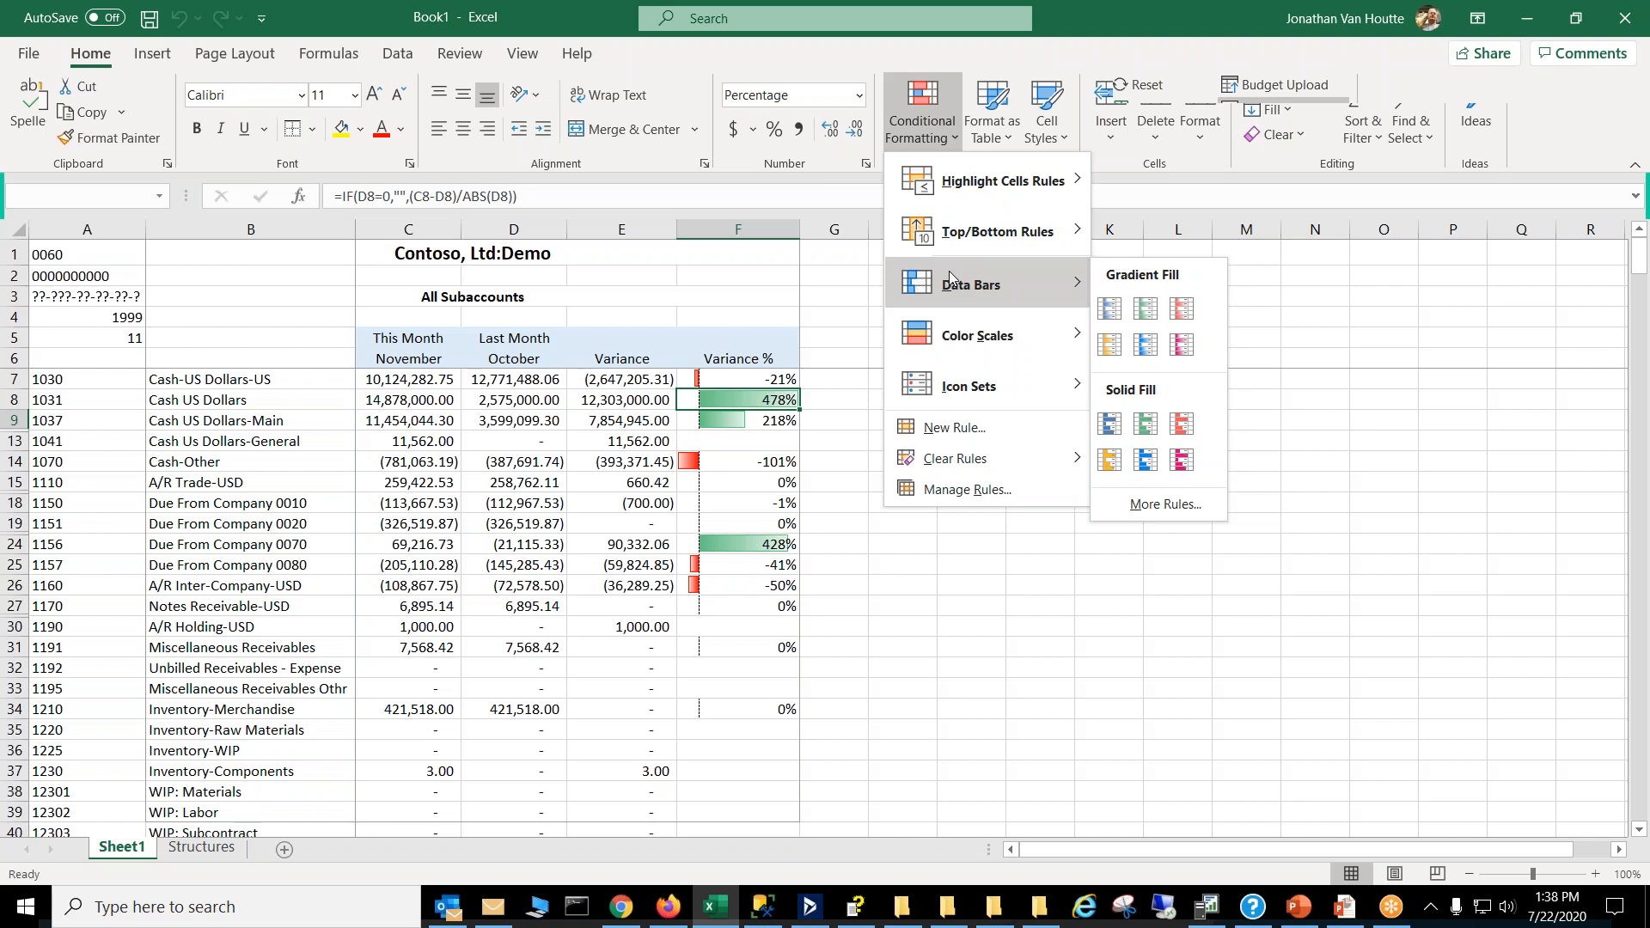
left_click(1410, 318)
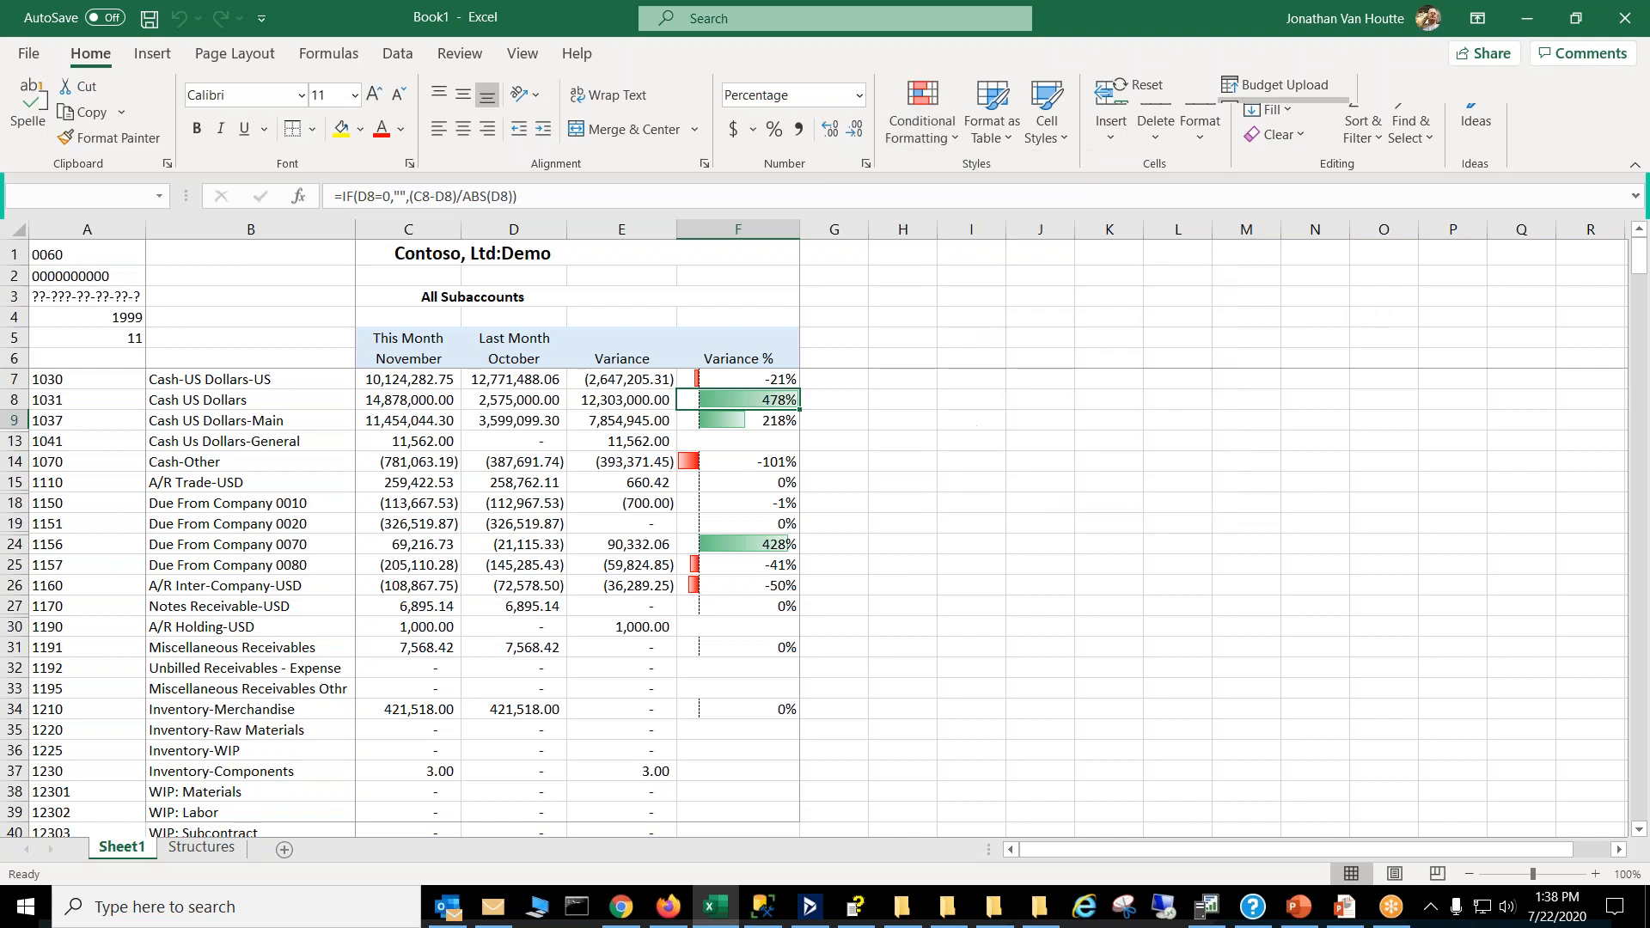